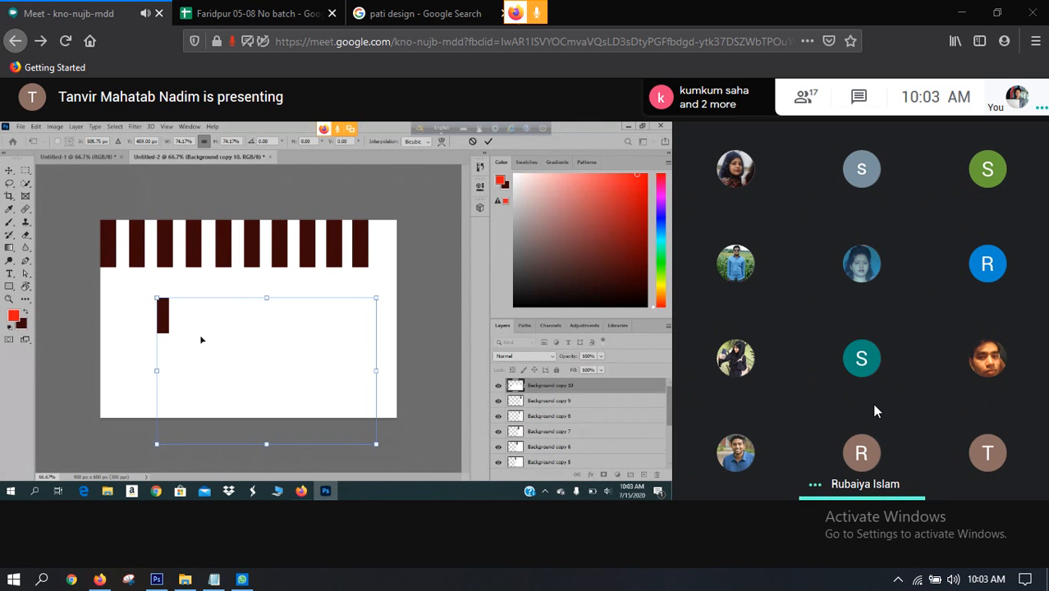
mouse_move(889, 435)
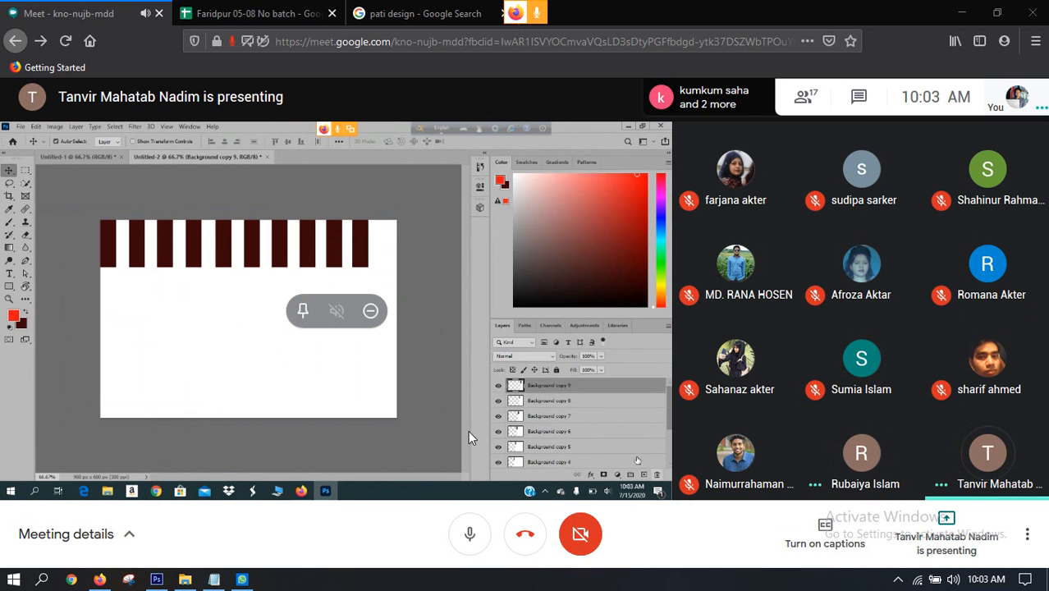
click(157, 579)
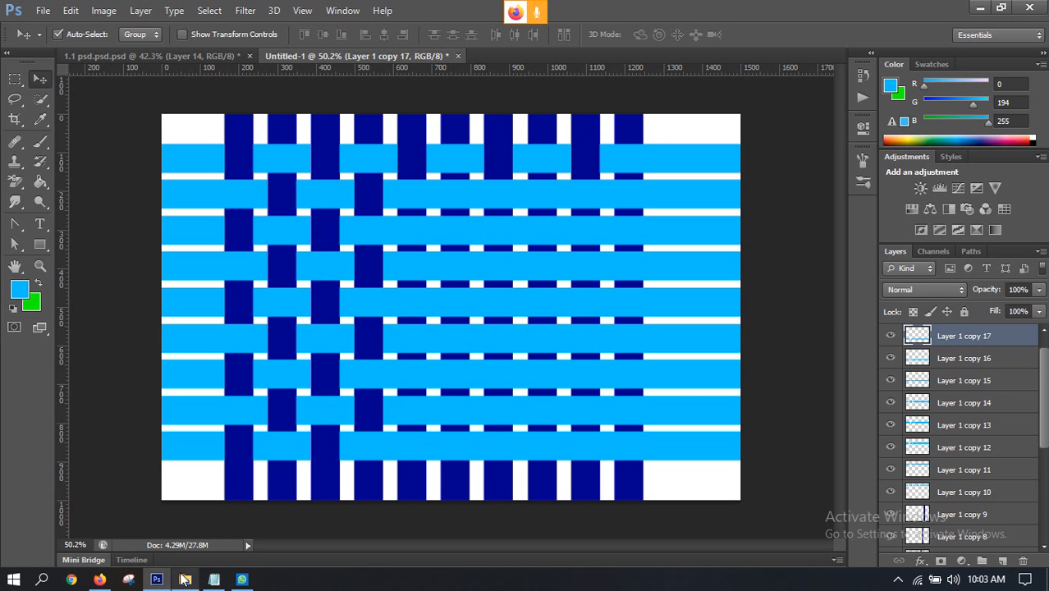
click(99, 580)
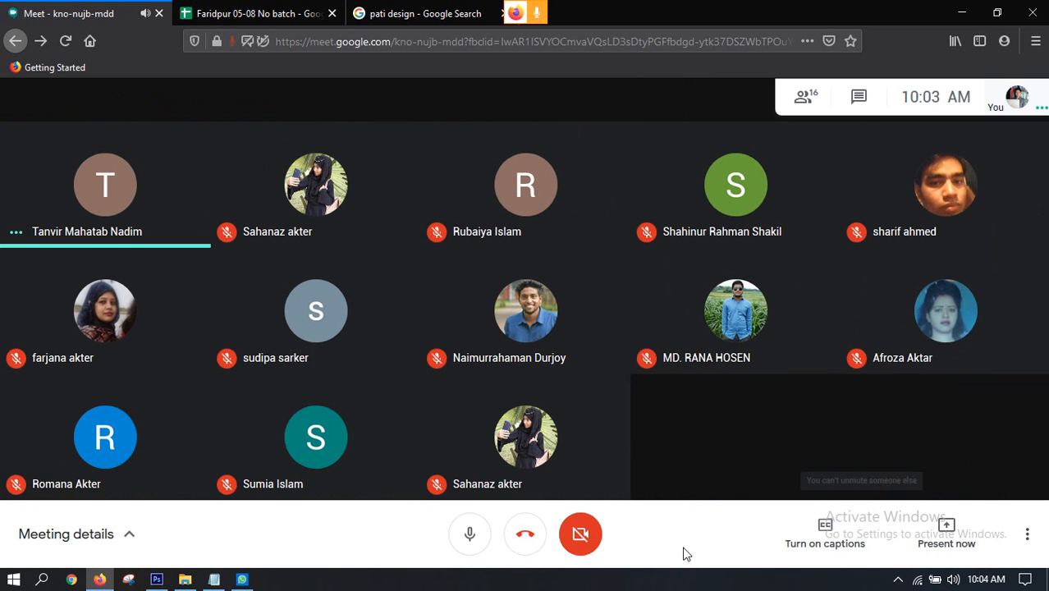
Step: Present the entire screen in the Google Meet call and allow the browser to share it
click(945, 541)
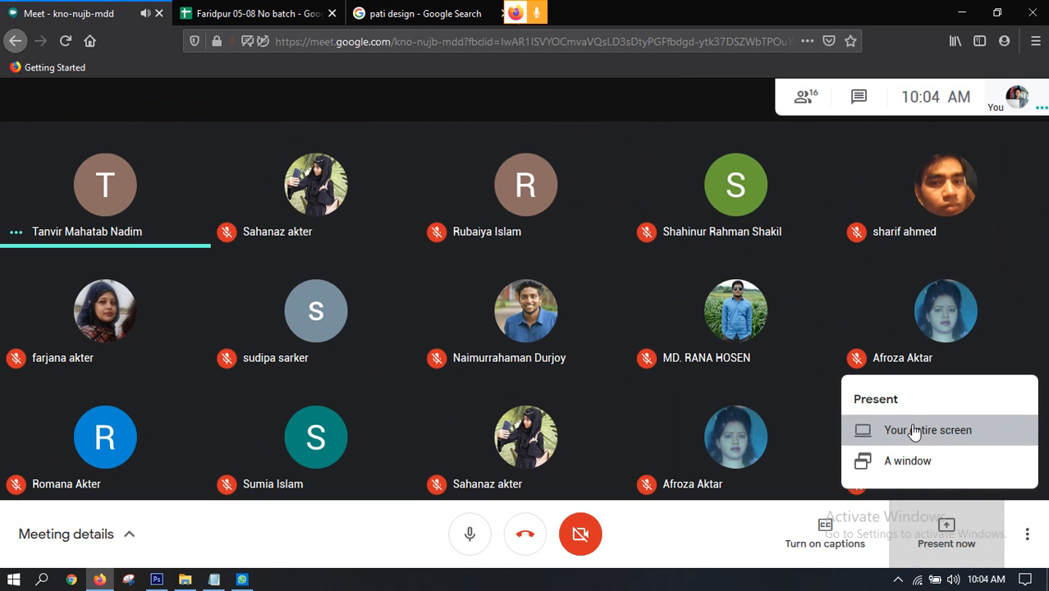
click(913, 432)
click(417, 107)
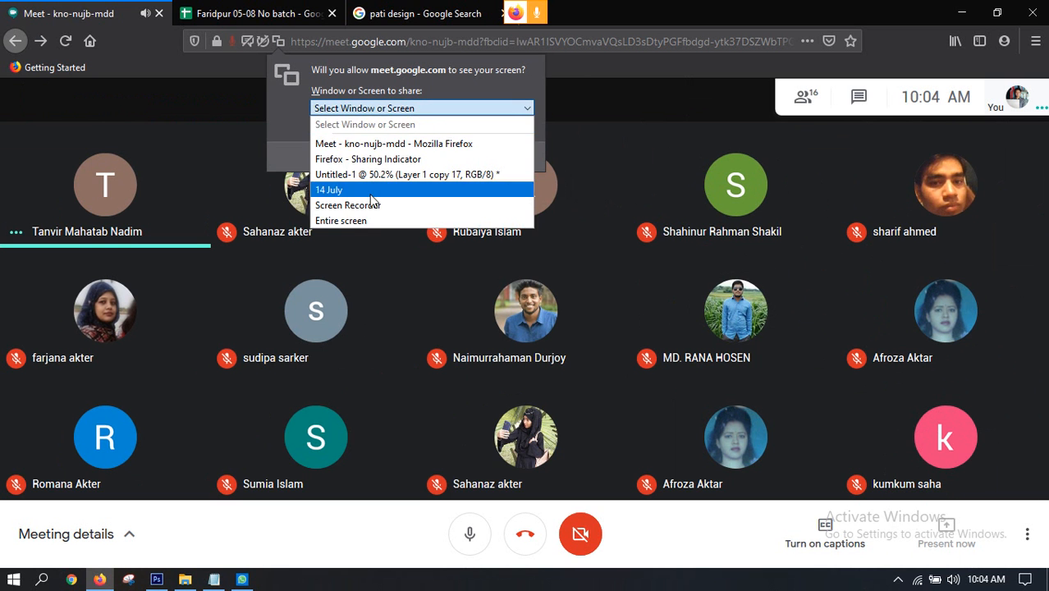
click(361, 223)
click(316, 308)
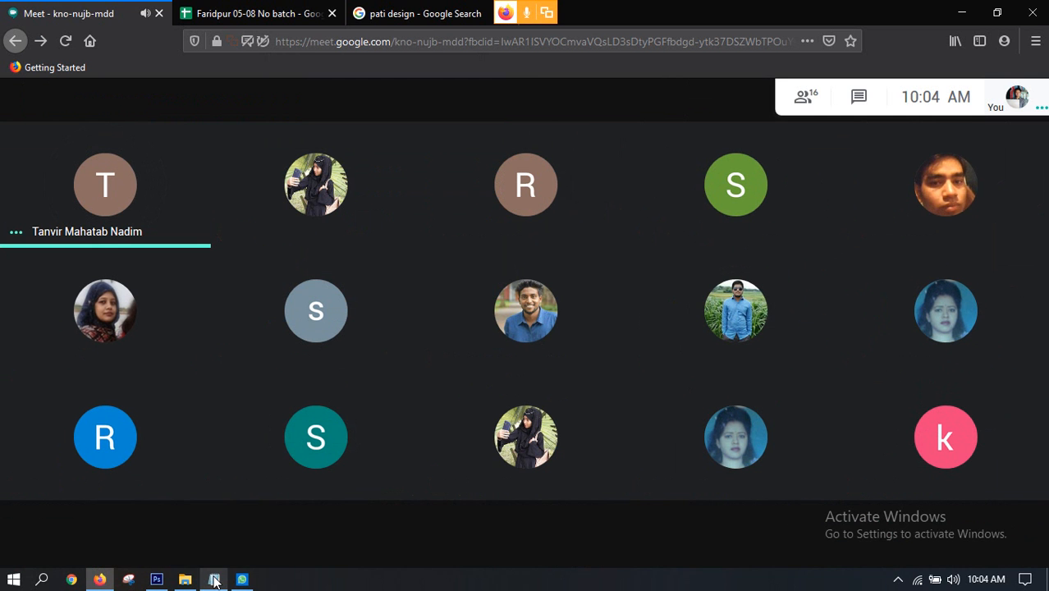
mouse_move(213, 580)
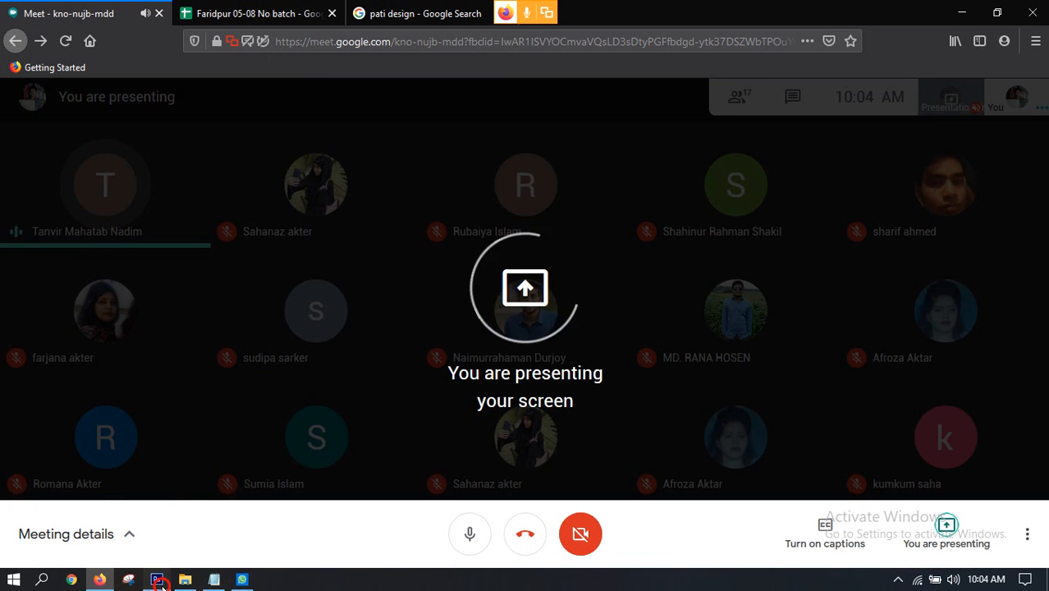
Step: Switch to Photoshop and delete the third, fifth, seventh and ninth light blue horizontal strips where they cover the fifth dark blue vertical strip
click(159, 581)
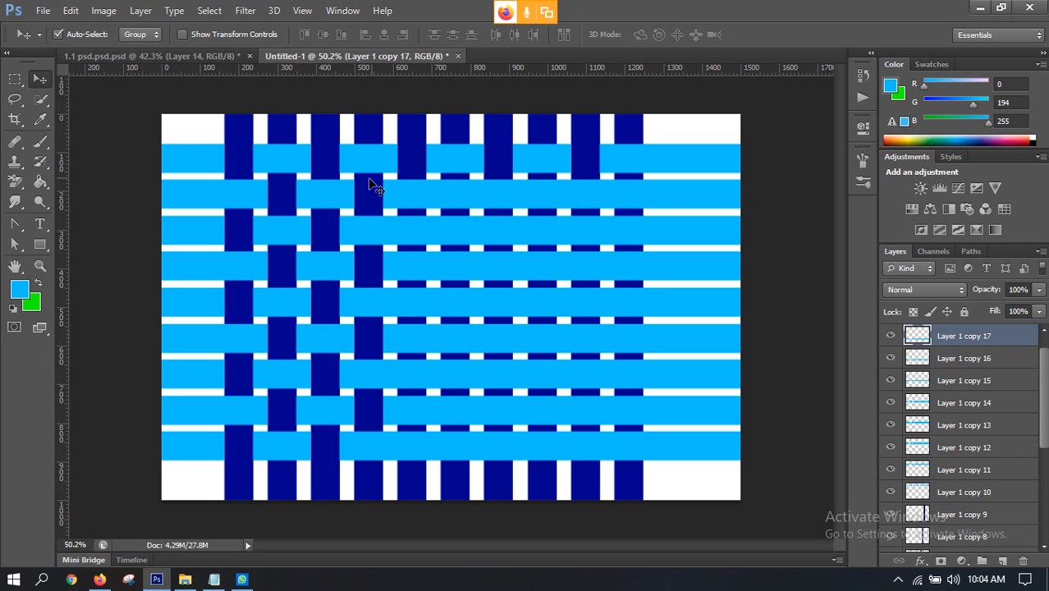
click(417, 150)
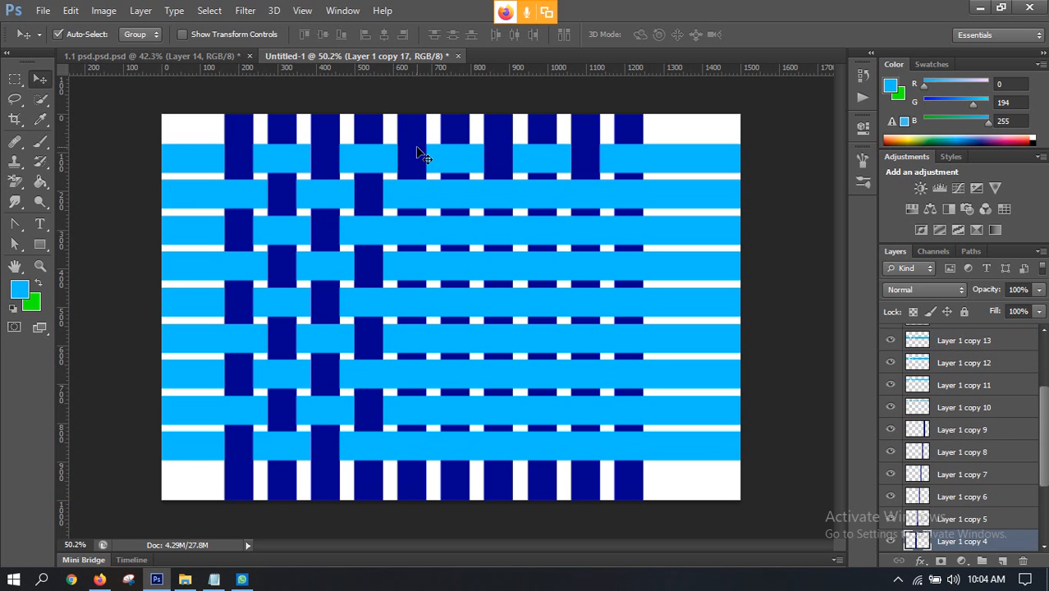
ctrl+click(916, 540)
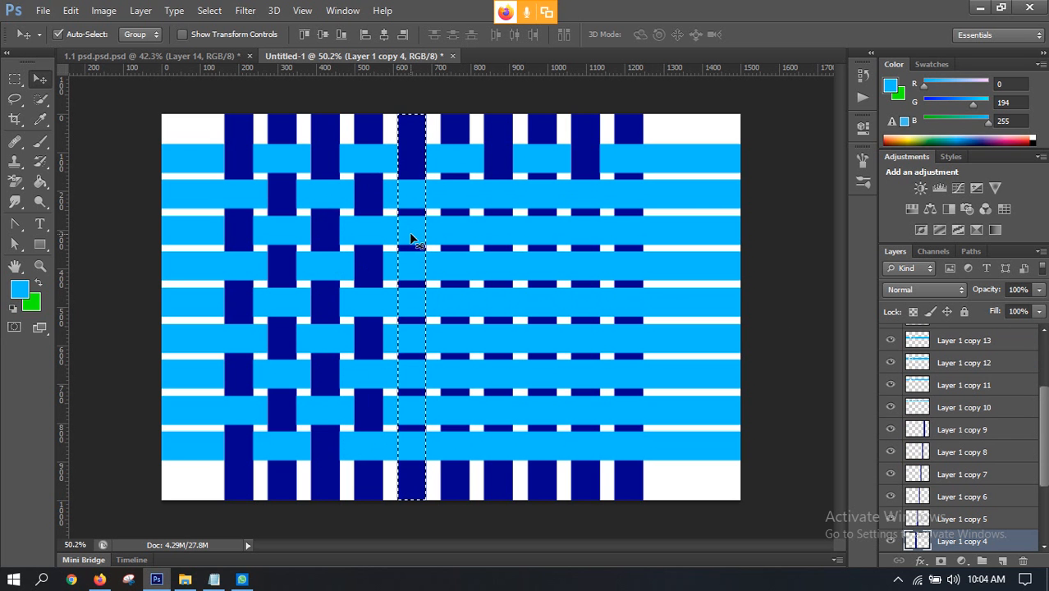
click(447, 234)
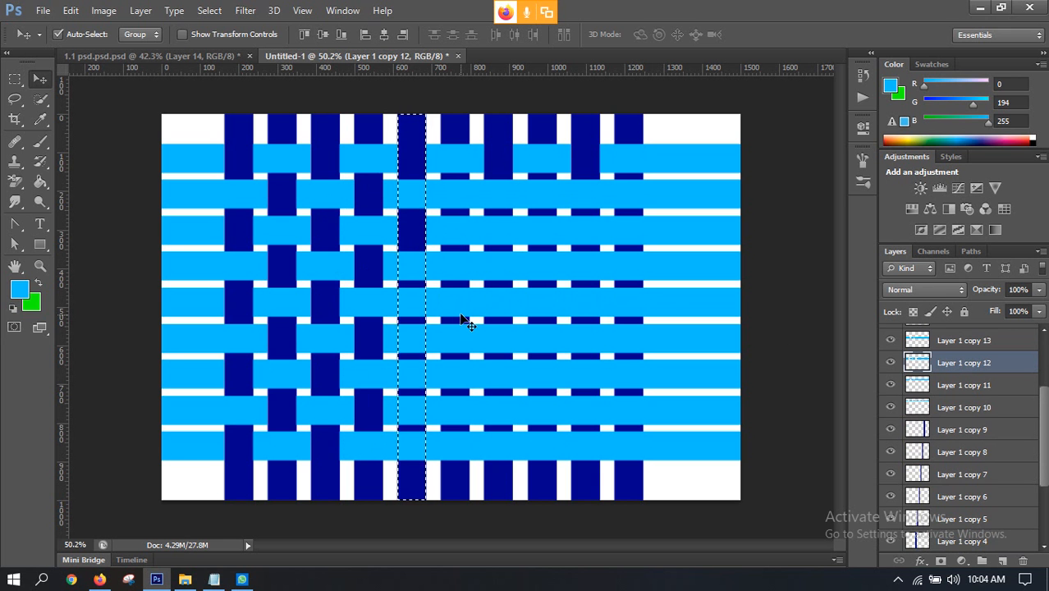
key(ctrl+j)
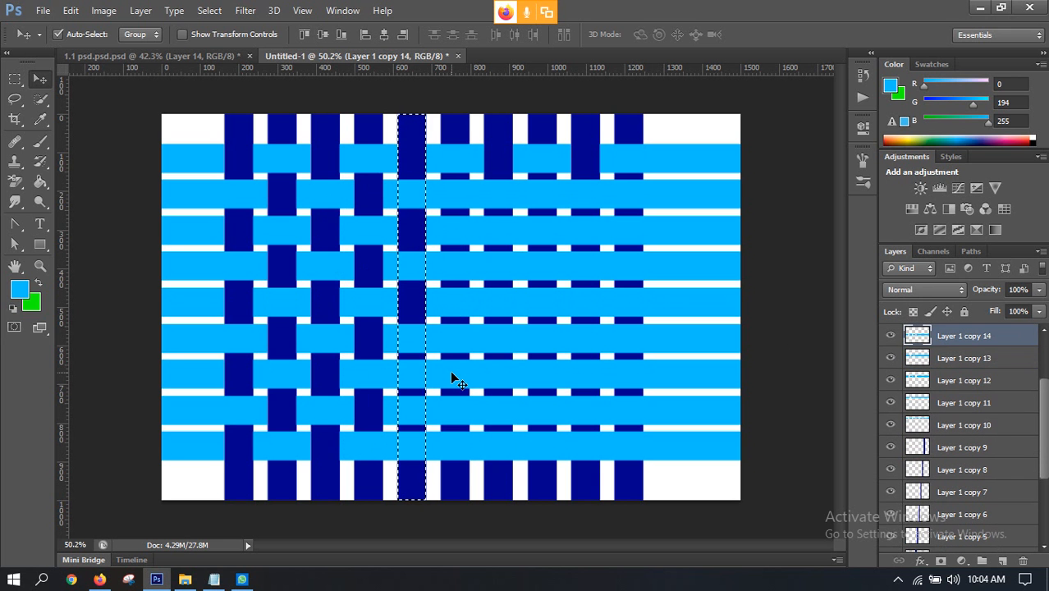
key(ctrl+j)
key(ctrl+j)
key(ctrl+j)
key(ctrl+j)
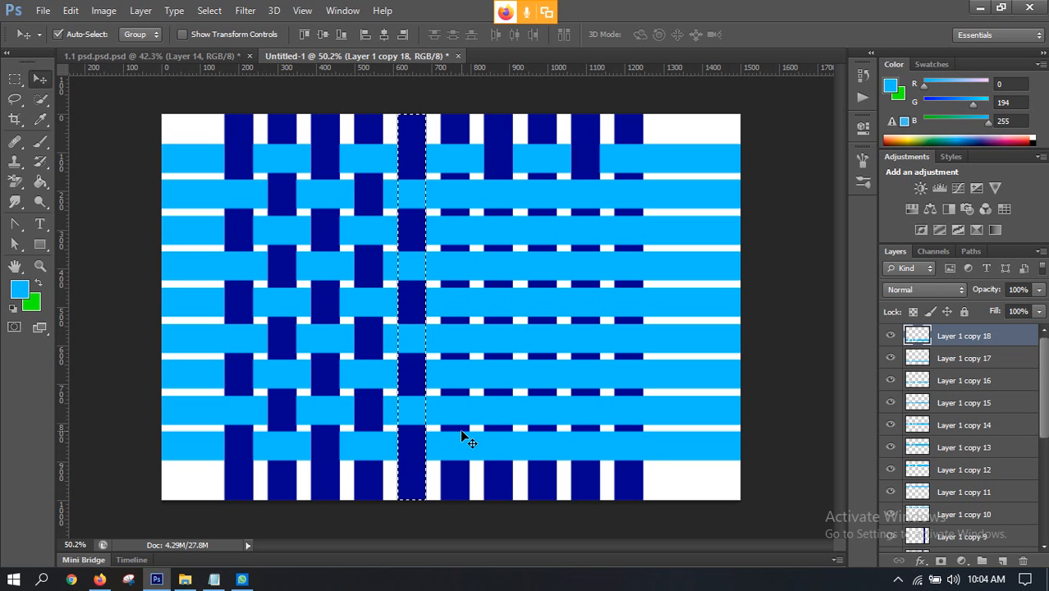
click(499, 136)
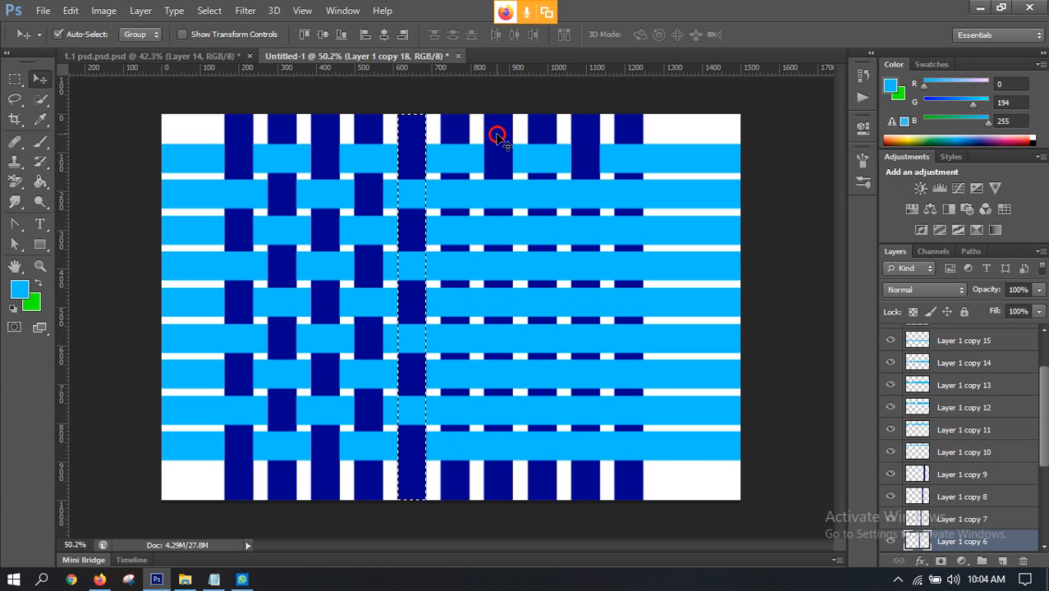
ctrl+click(917, 541)
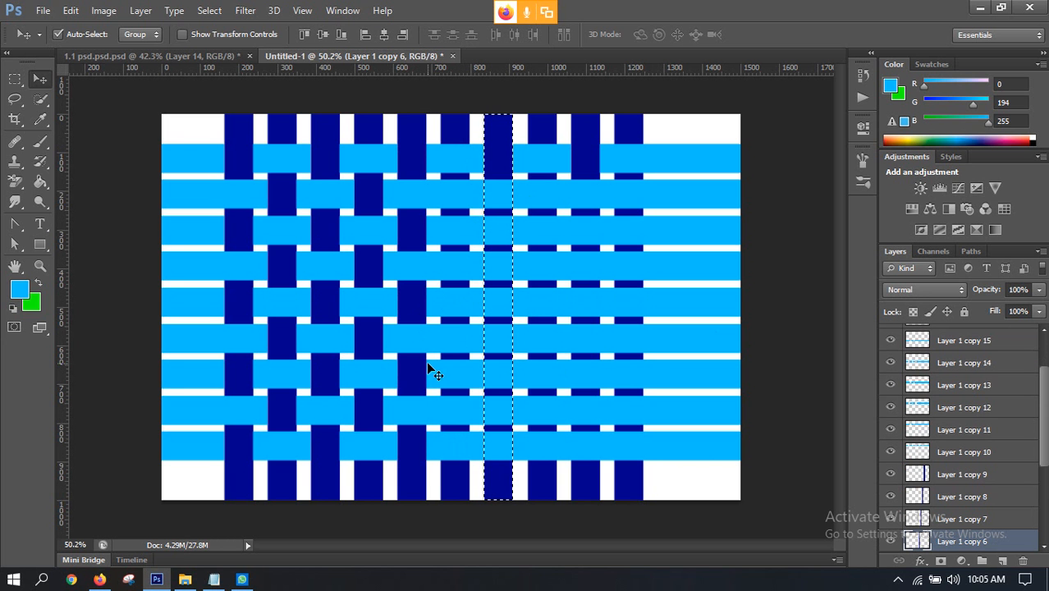
click(458, 203)
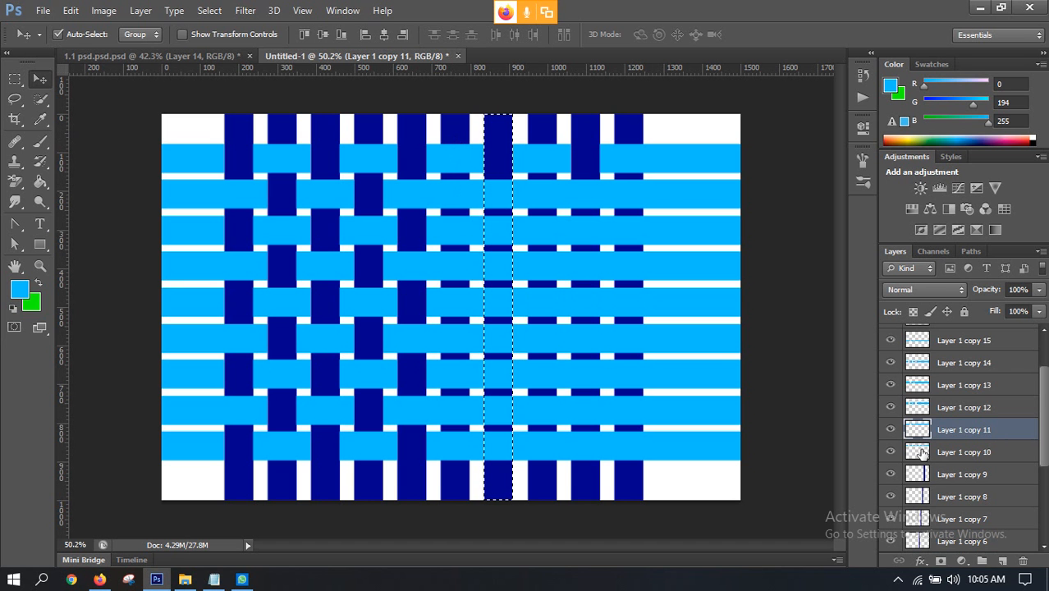
Step: Select the sixth vertical strip's outline, delete the second, fourth, sixth and eighth horizontal strips inside it, and clear the selection
click(491, 173)
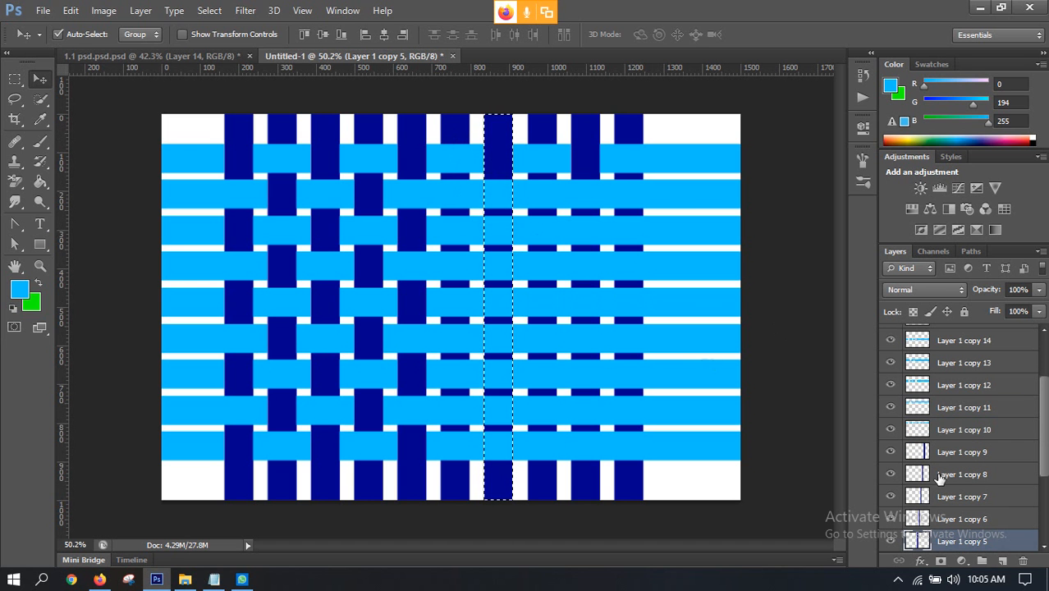
ctrl+click(916, 543)
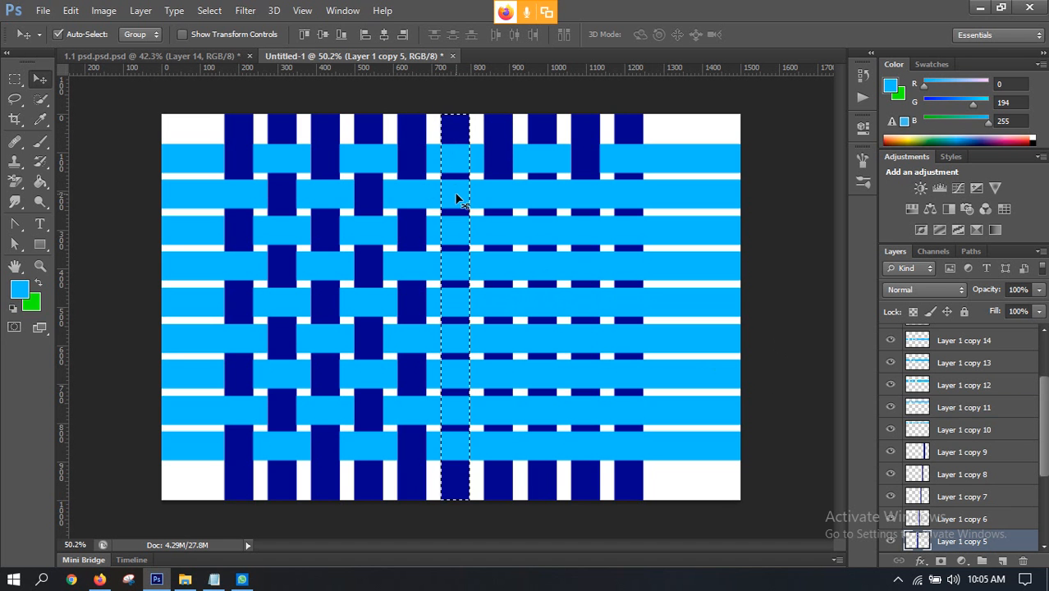
click(501, 202)
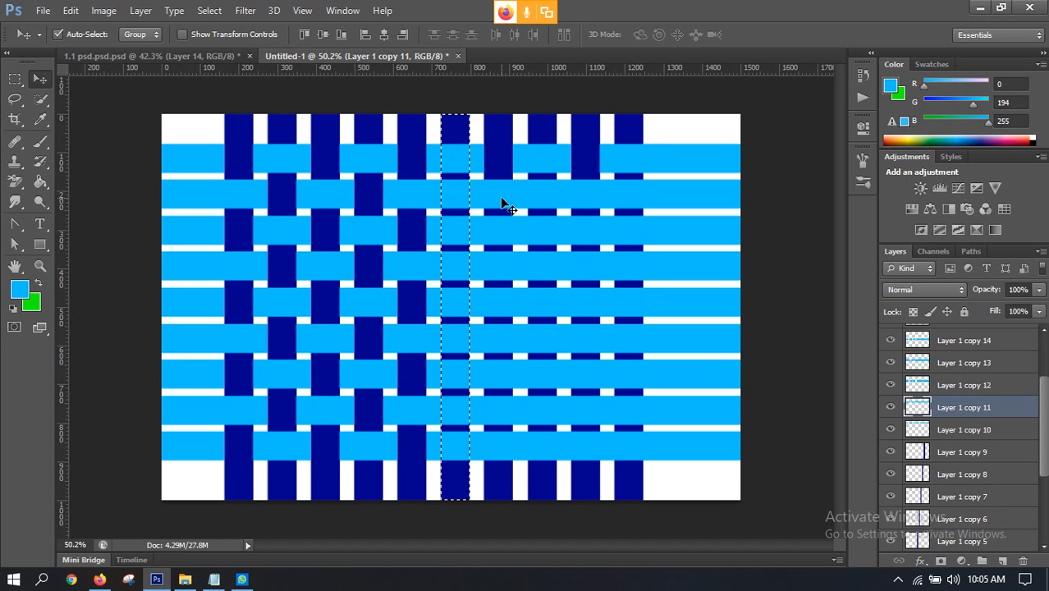
click(489, 267)
click(485, 345)
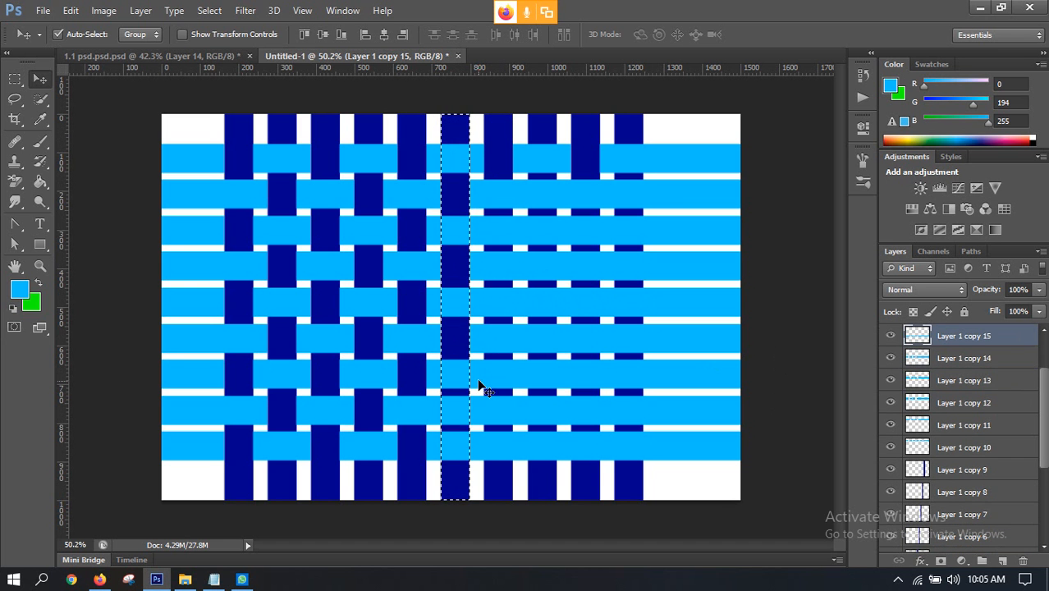
click(482, 404)
key(Delete)
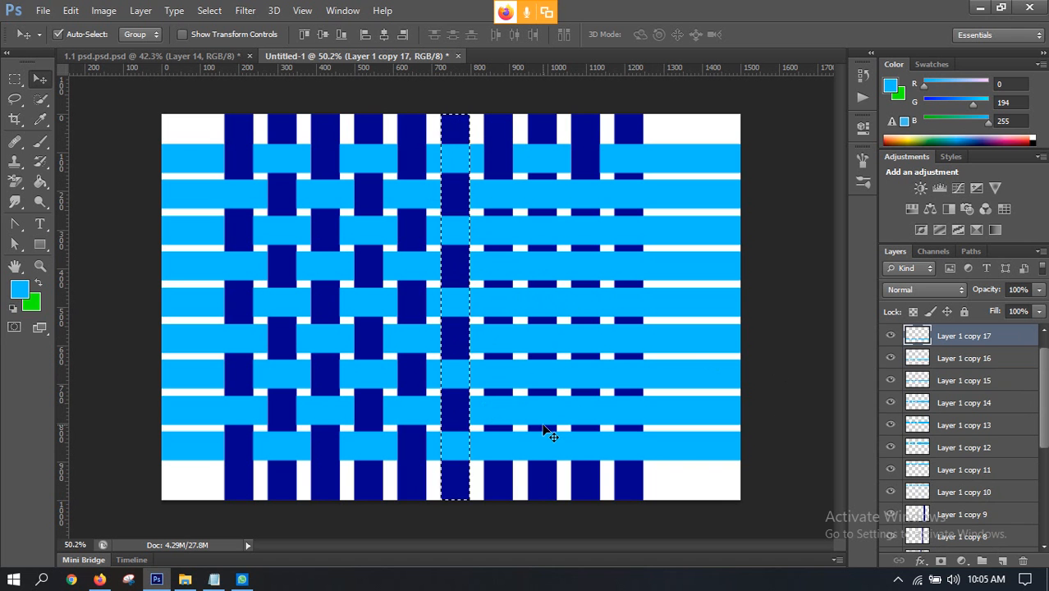
key(ctrl+d)
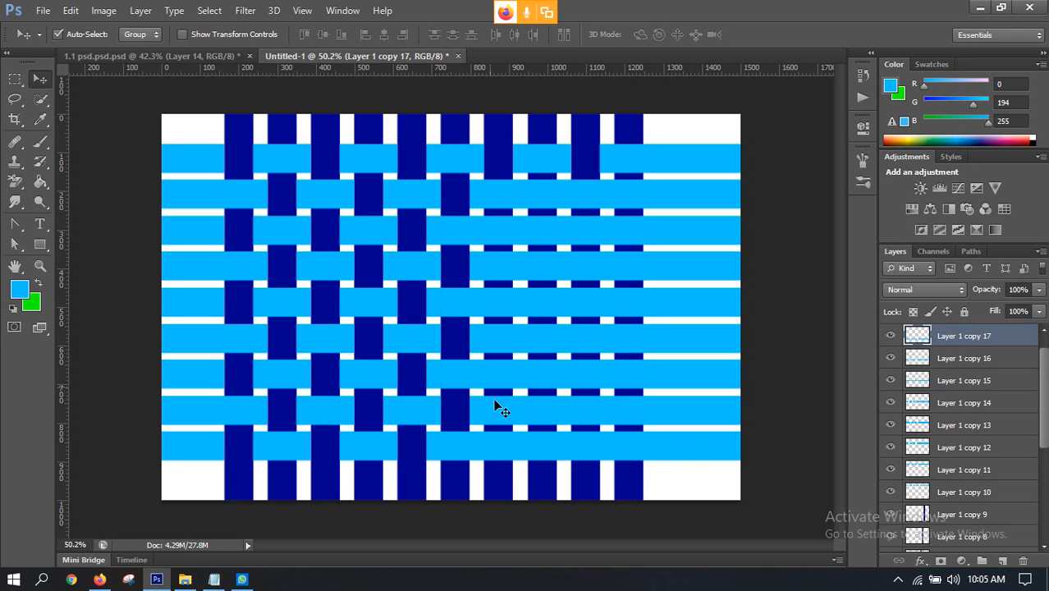
Step: Select the seventh vertical strip's outline, delete the third, fifth, seventh and ninth horizontal strips inside it, and clear the selection
click(502, 144)
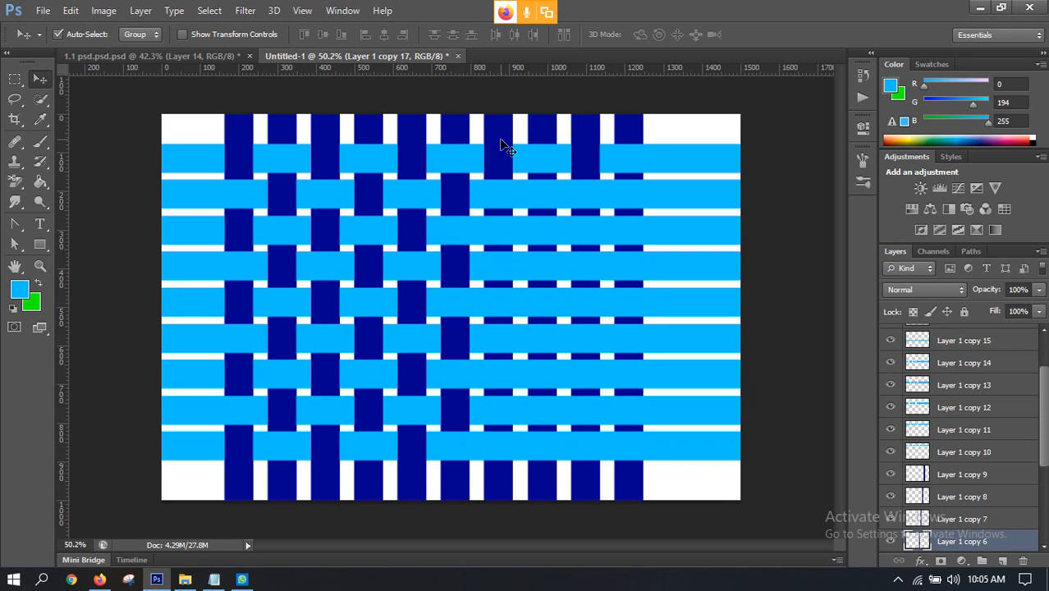
ctrl+click(917, 540)
click(533, 237)
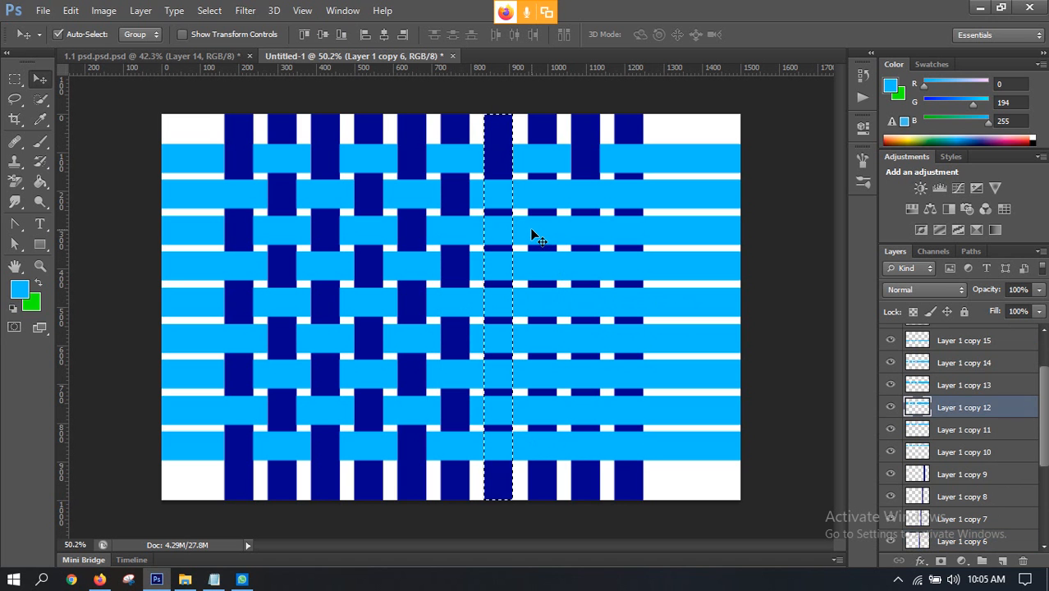
click(529, 308)
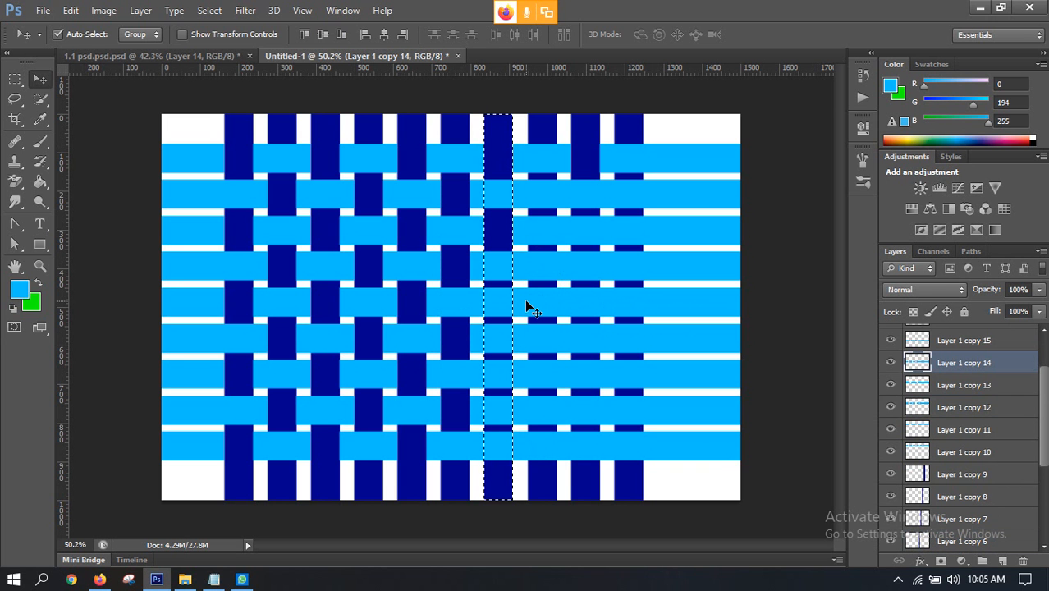
click(529, 378)
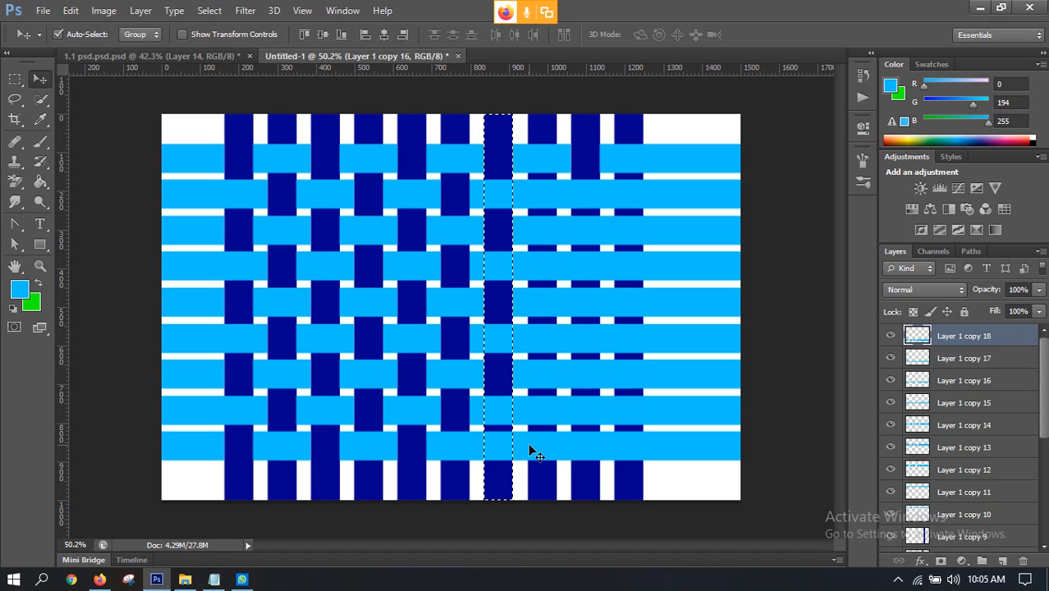
key(ctrl+d)
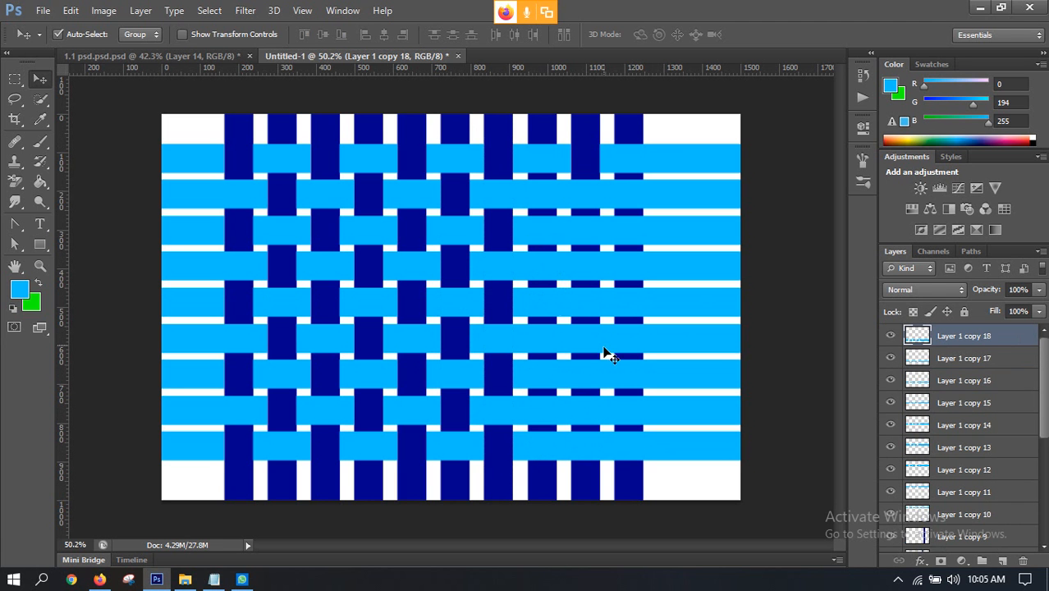
Step: Select the eighth vertical strip's outline, delete the second, fourth, sixth and eighth horizontal strips inside it, and clear the selection
click(538, 131)
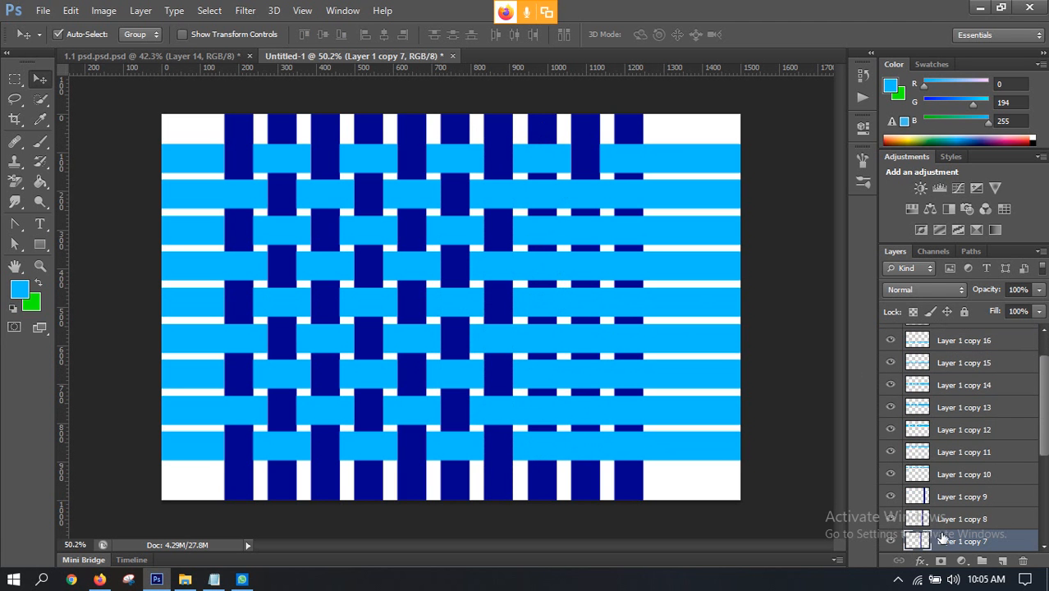
ctrl+click(916, 539)
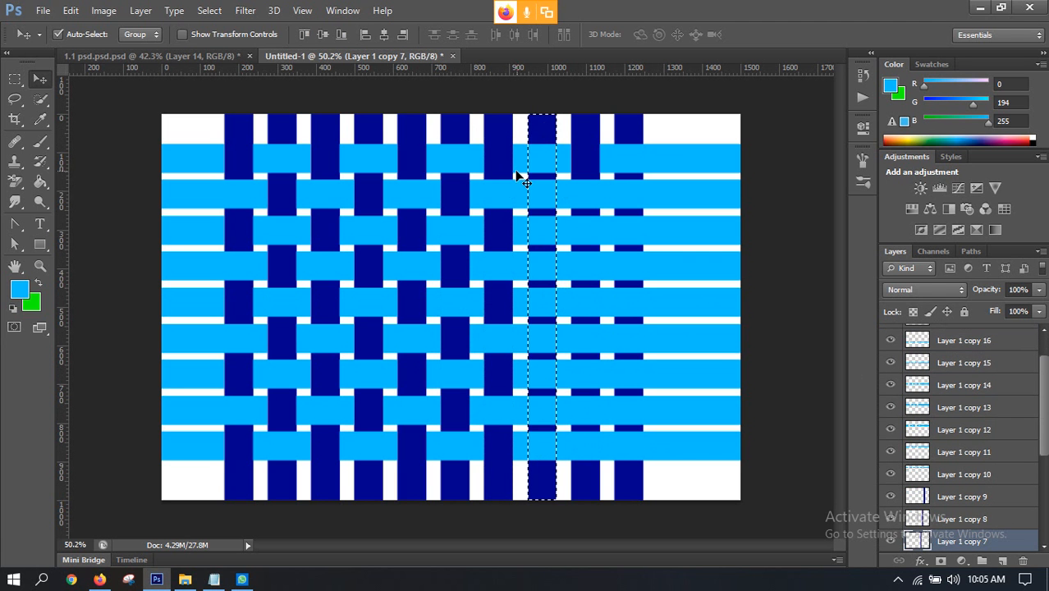
click(581, 194)
key(Delete)
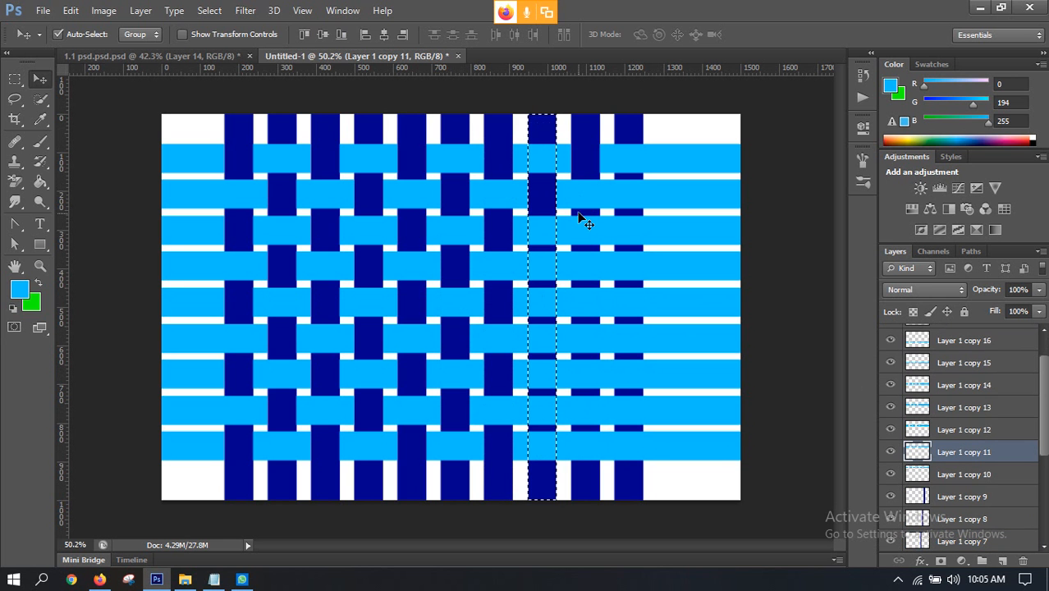
click(573, 273)
key(Delete)
click(584, 342)
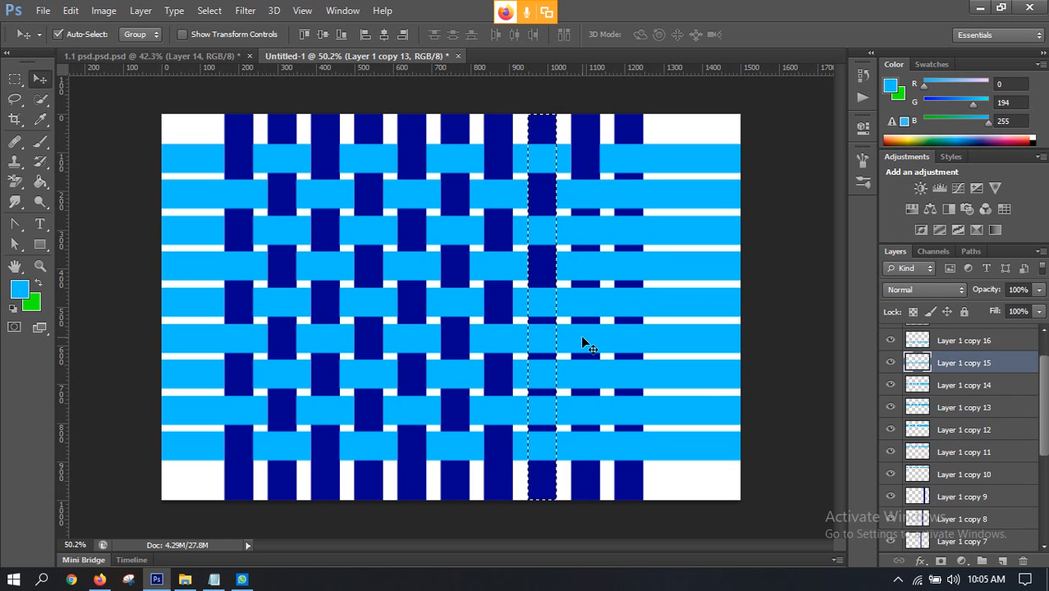
key(Delete)
click(576, 397)
key(Delete)
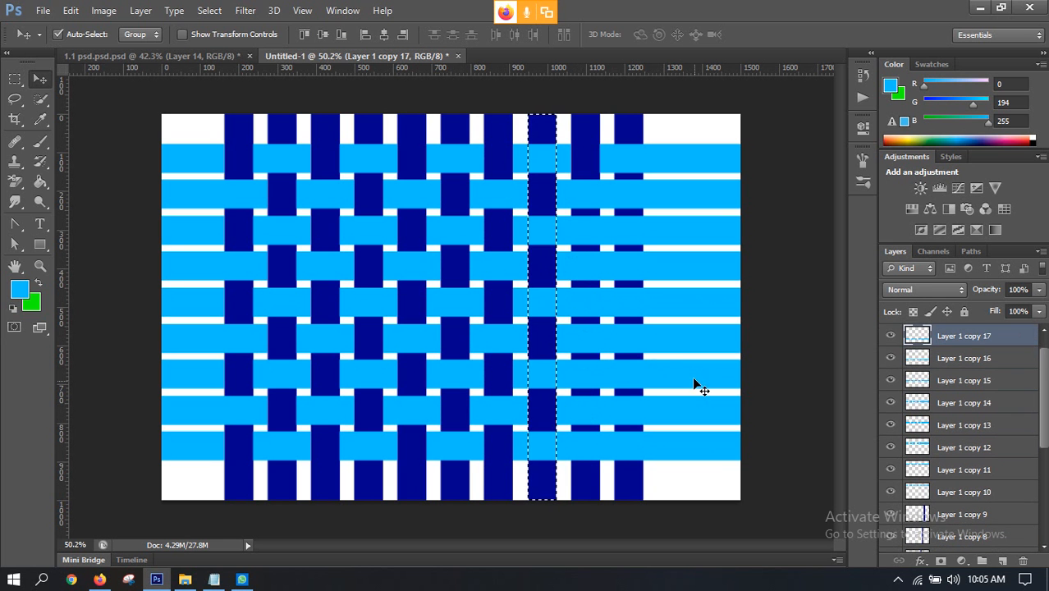
key(ctrl+d)
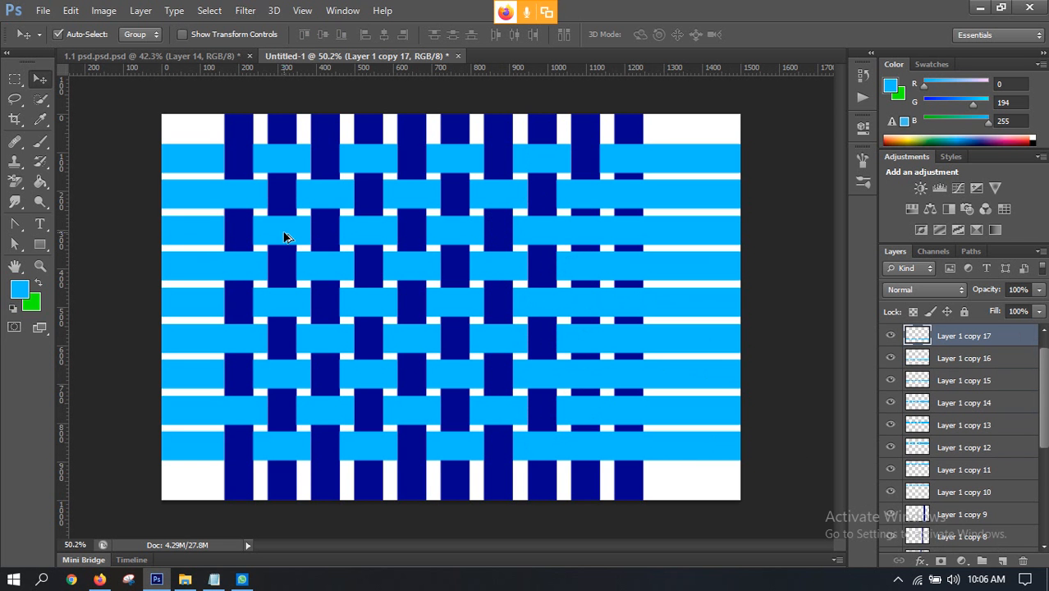
Step: Select the outline of the ninth dark blue vertical strip on Layer 1 copy 8
scroll(302, 244, down, 3)
scroll(431, 232, up, 3)
scroll(989, 358, up, 1)
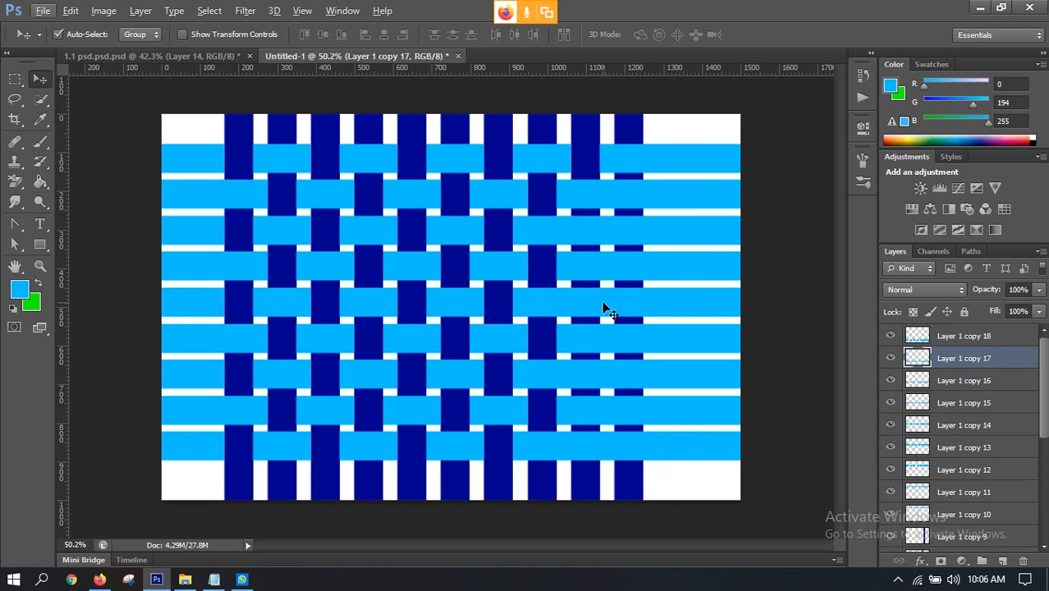
click(595, 146)
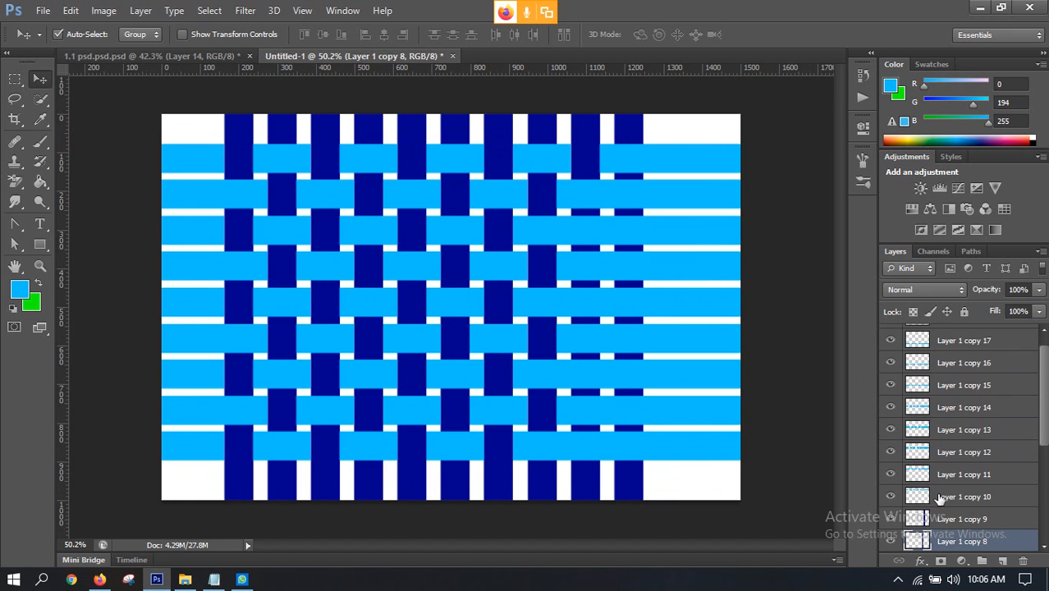
ctrl+click(917, 541)
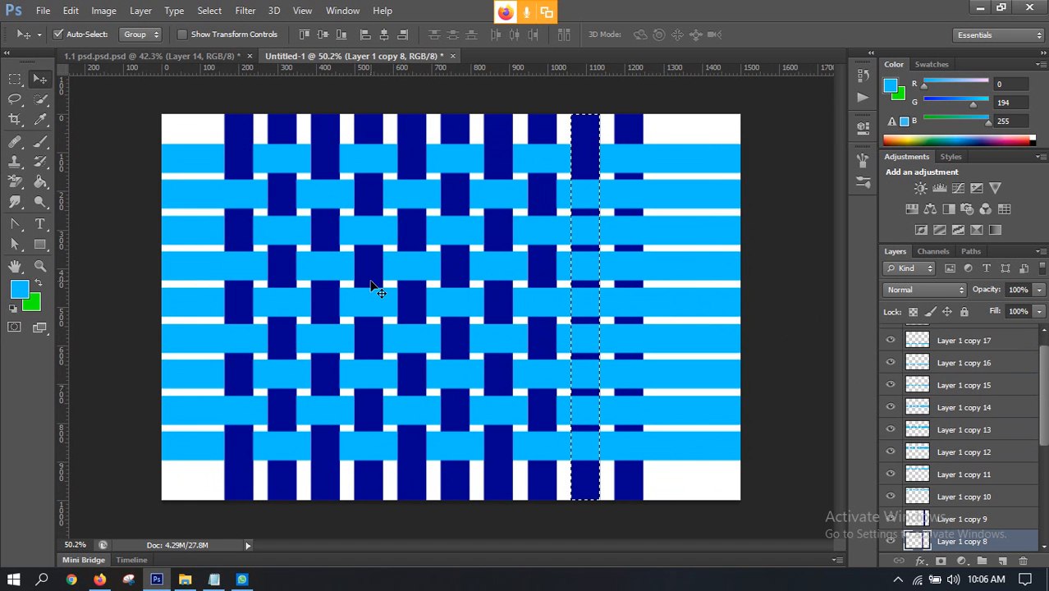
Step: Delete the second, fourth, sixth and eighth horizontal strips inside the ninth vertical strip's outline, and clear the selection
click(653, 164)
click(654, 195)
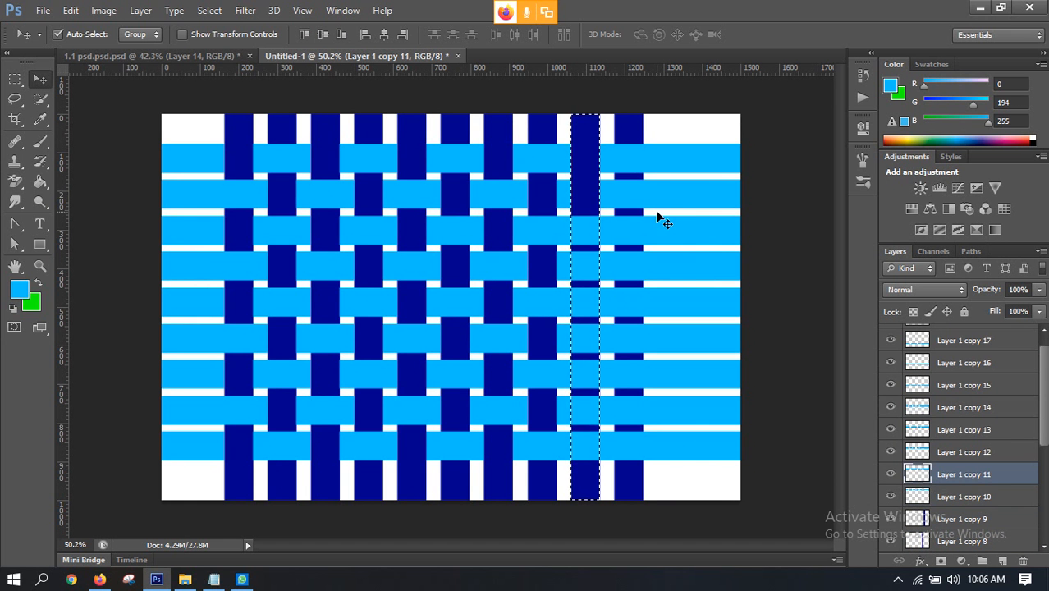
click(648, 257)
click(651, 343)
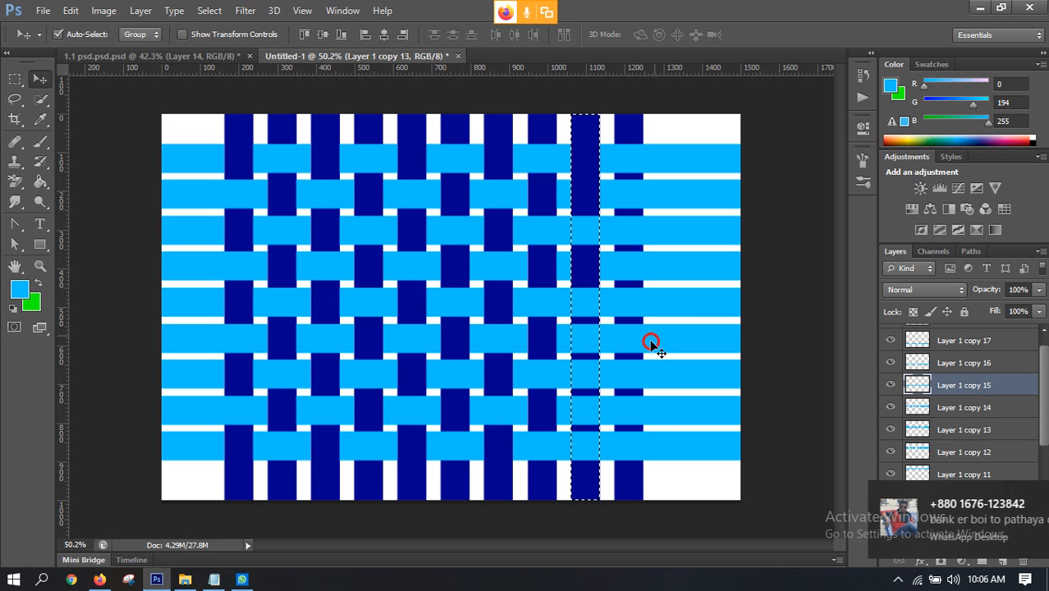
click(665, 422)
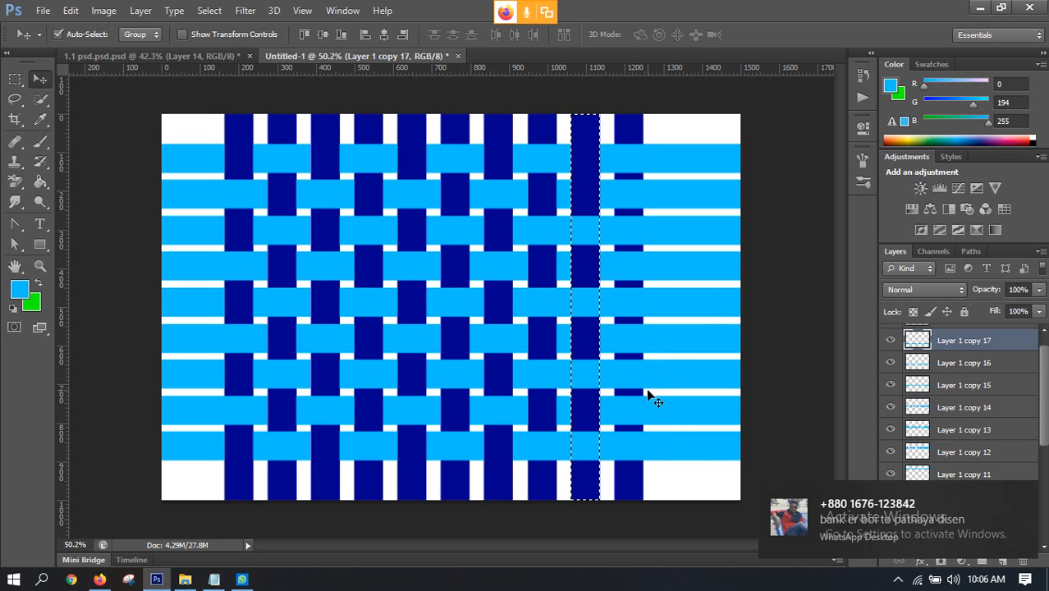
key(ctrl+d)
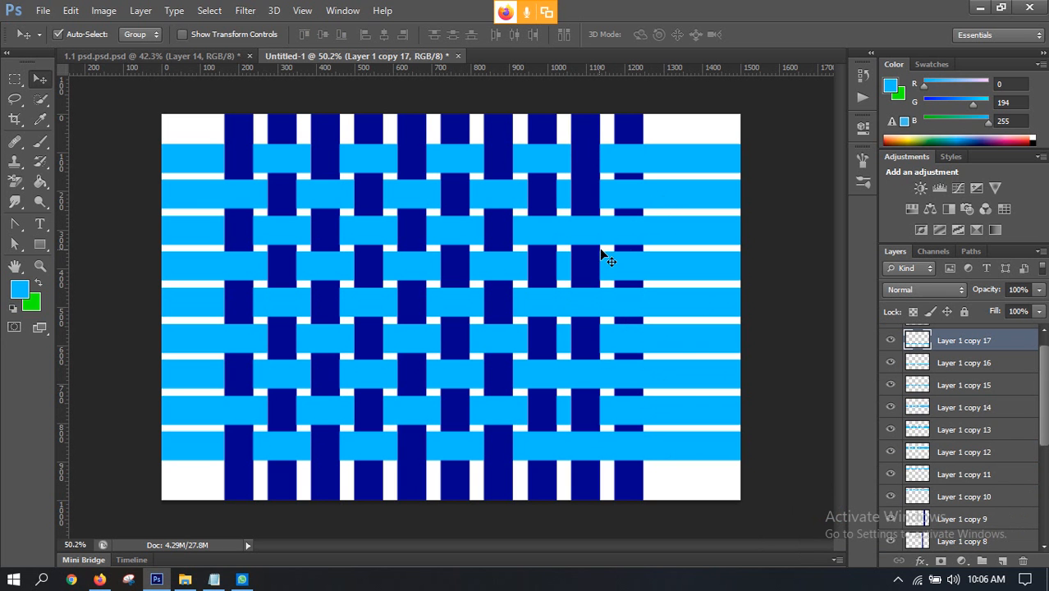
Step: Select the tenth vertical strip's outline, and undo back to the ninth strip's selection before its deletions
click(631, 133)
ctrl+click(915, 525)
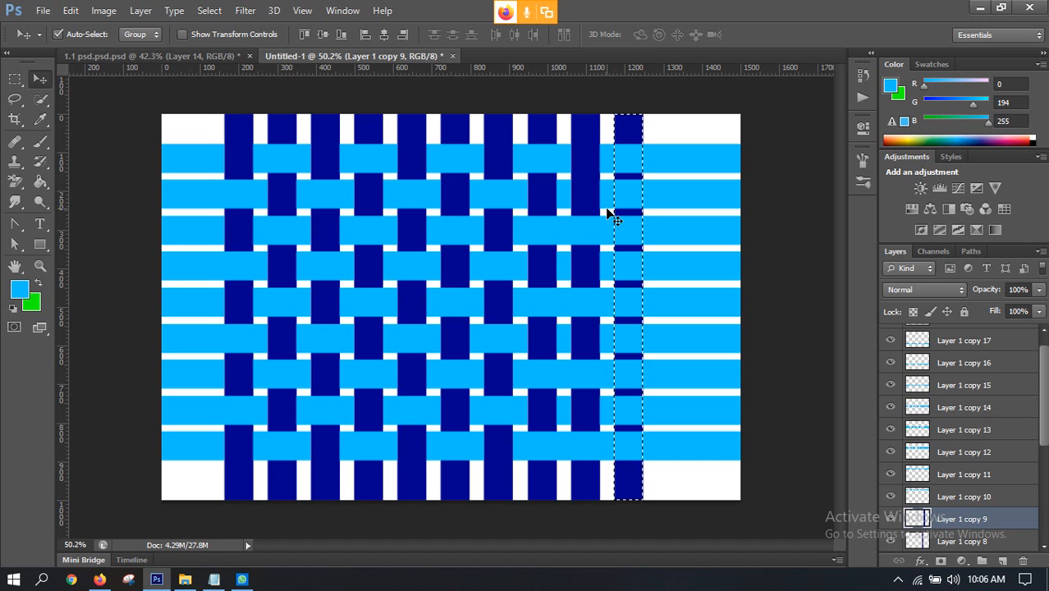
key(ctrl+alt+z)
key(ctrl+alt+z)
key(ctrl+alt+z)
key(ctrl+alt+z)
key(ctrl+alt+z)
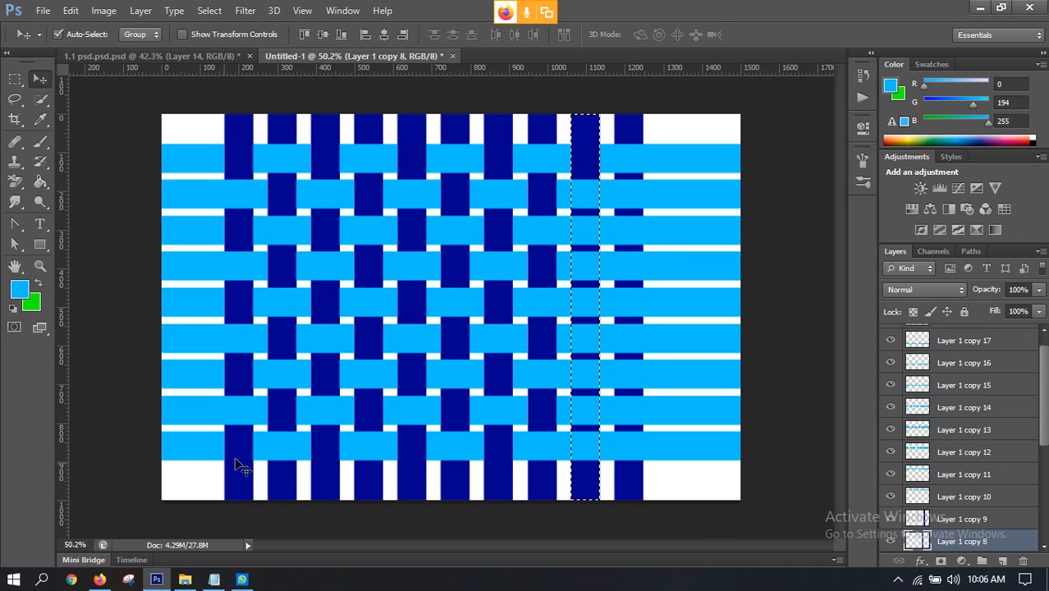
Step: Switch to the Google Meet call in Firefox and present the entire screen again
click(99, 579)
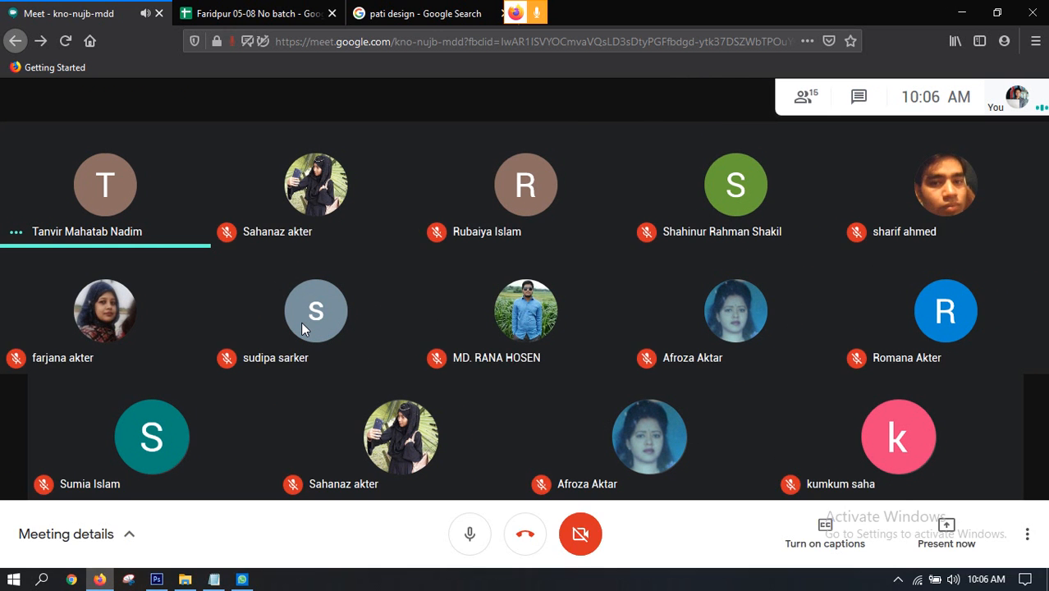
click(951, 535)
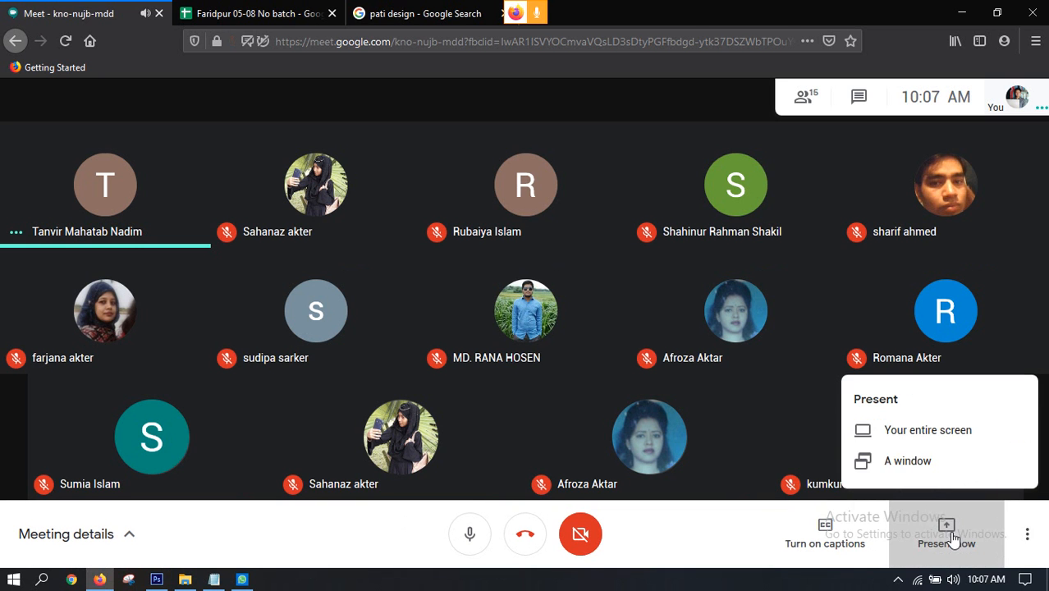
click(861, 433)
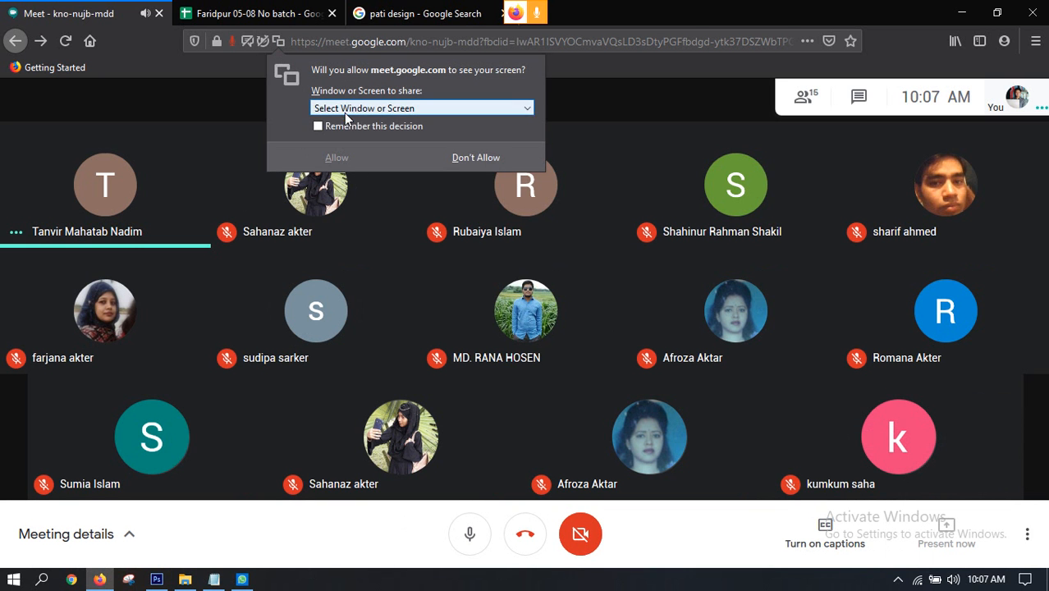
click(370, 109)
click(362, 220)
click(342, 311)
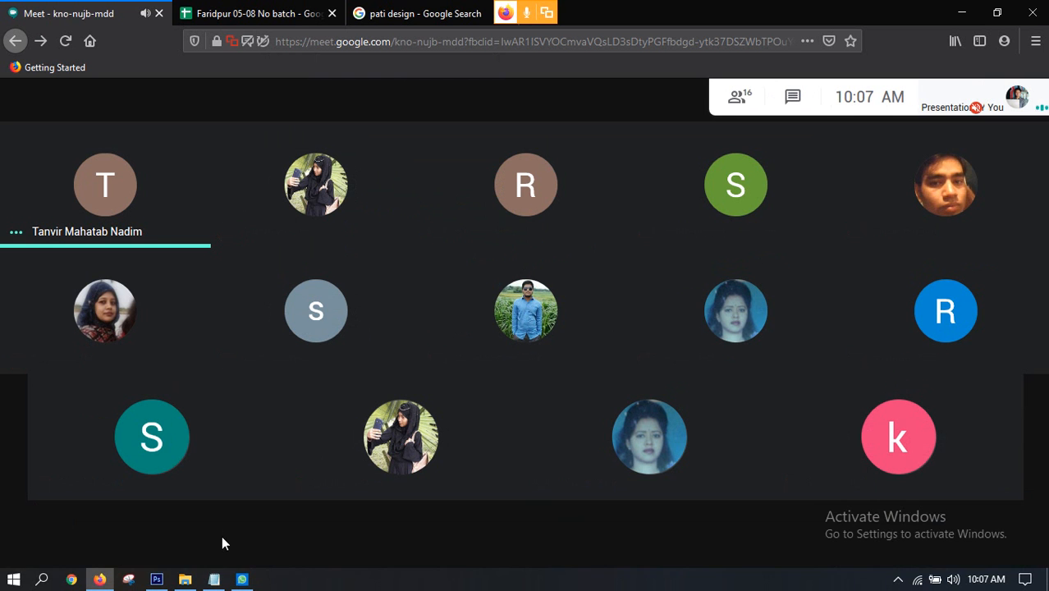
Step: Switch to Photoshop, delete the third, fifth, seventh and ninth horizontal strips inside the ninth vertical strip's outline, and clear the selection
mouse_move(163, 585)
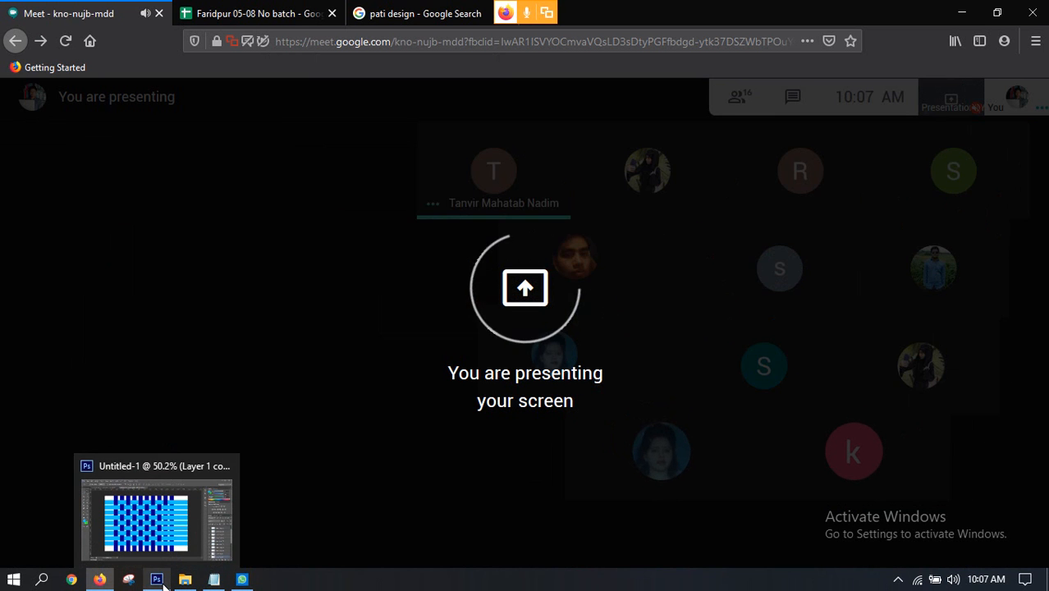
click(99, 490)
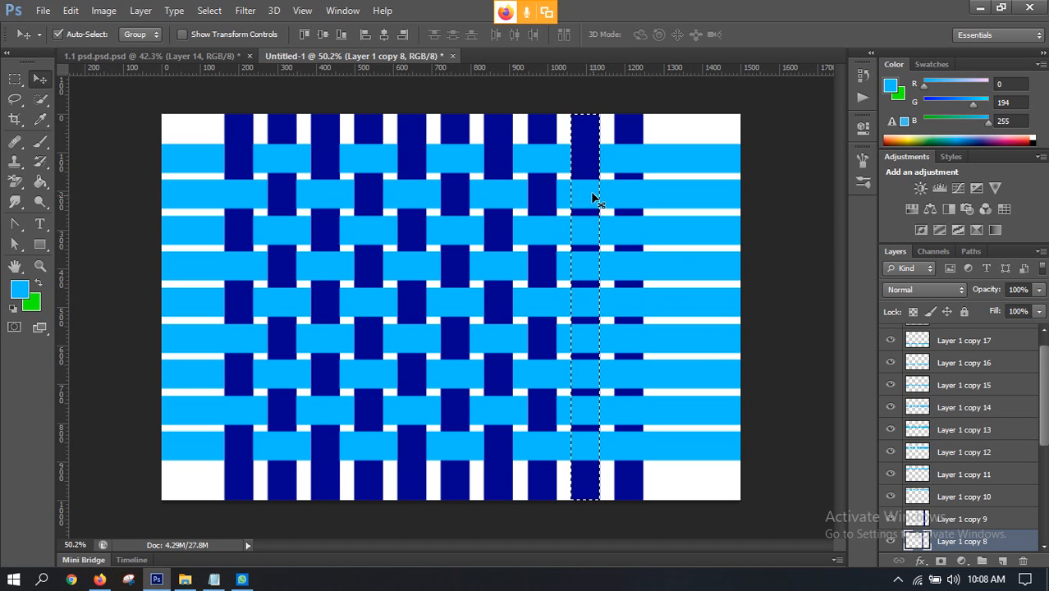
click(621, 231)
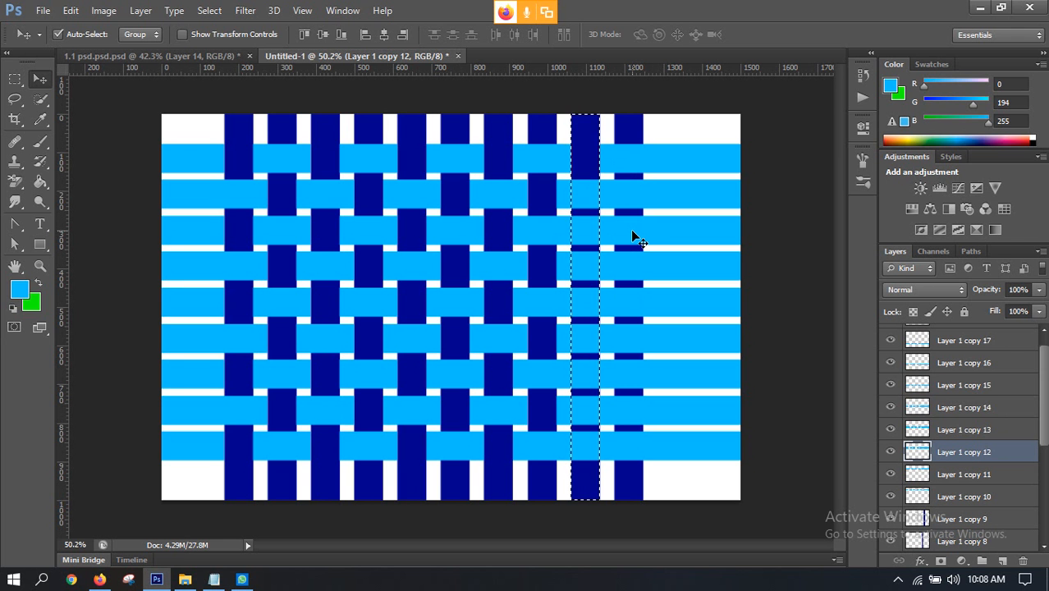
key(Delete)
click(626, 297)
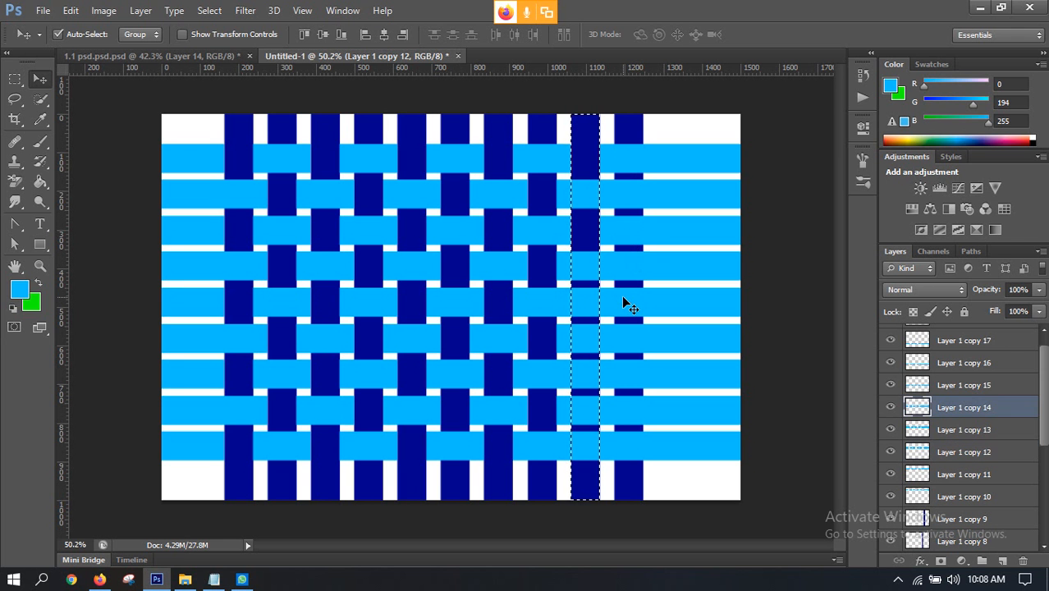
key(Delete)
click(636, 369)
key(Delete)
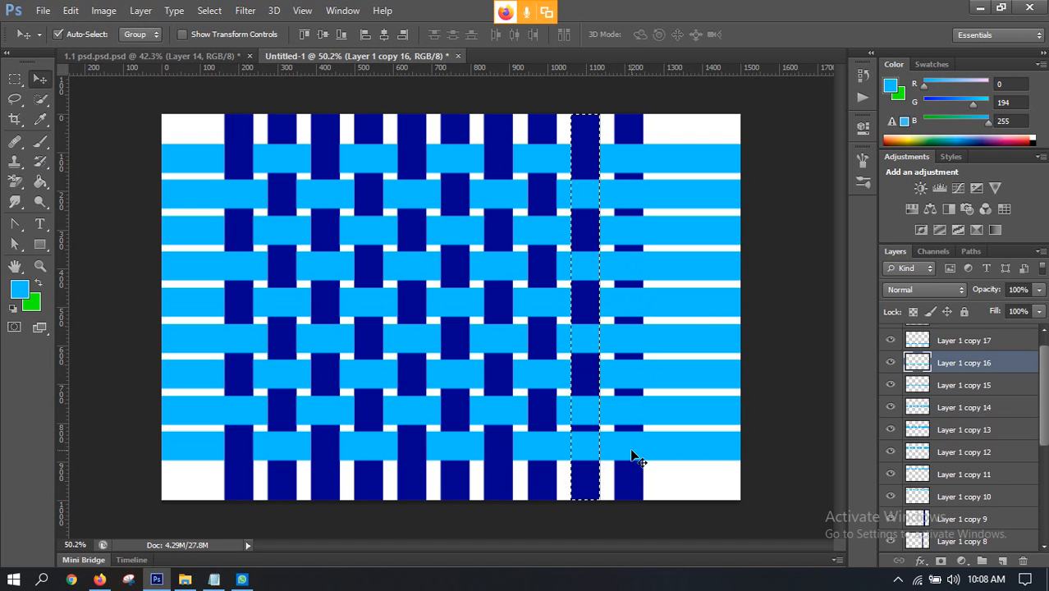
click(633, 449)
key(Delete)
key(ctrl+d)
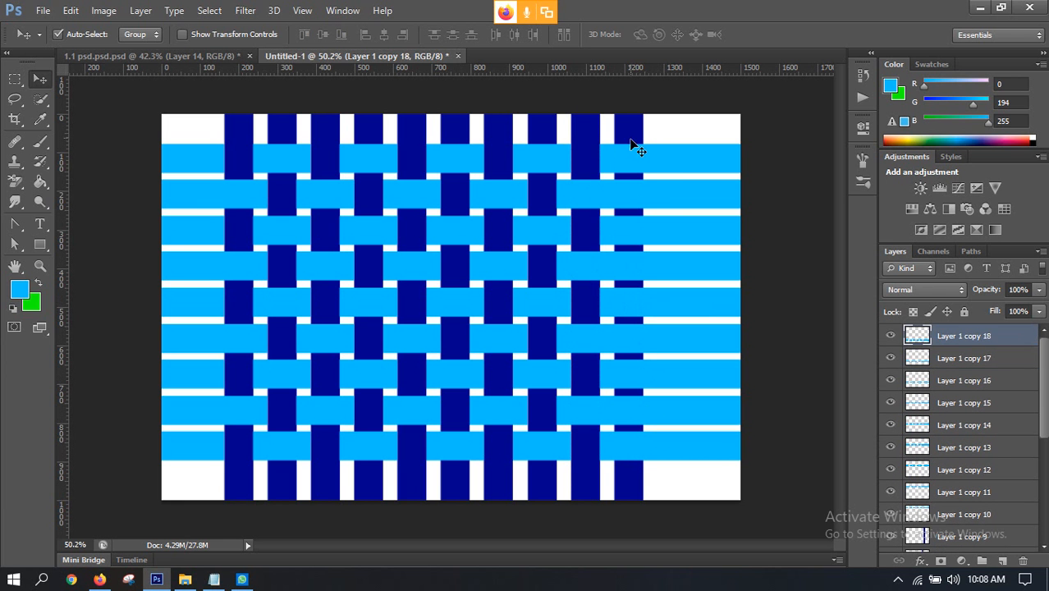
Step: Select the tenth vertical strip's outline, delete the second, fourth, sixth and eighth horizontal strips inside it, and clear the selection
click(653, 168)
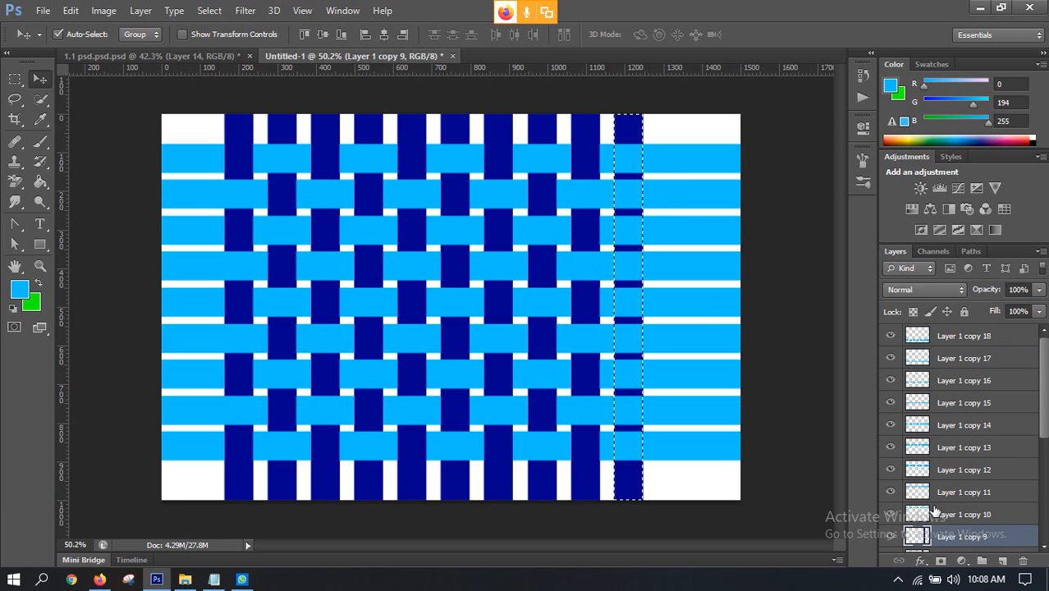
ctrl+click(917, 536)
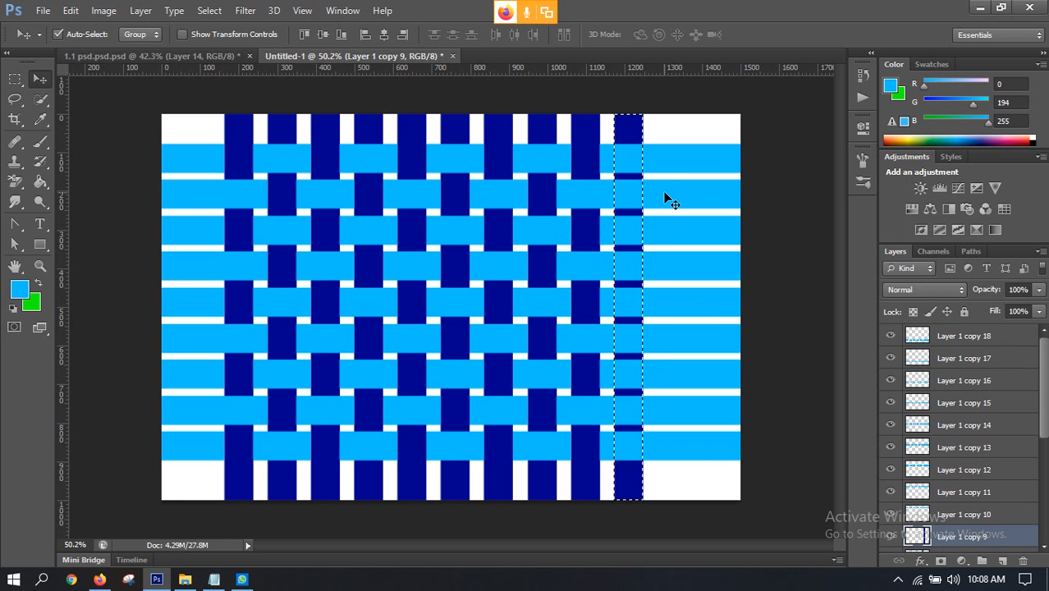
click(666, 204)
key(Delete)
click(661, 271)
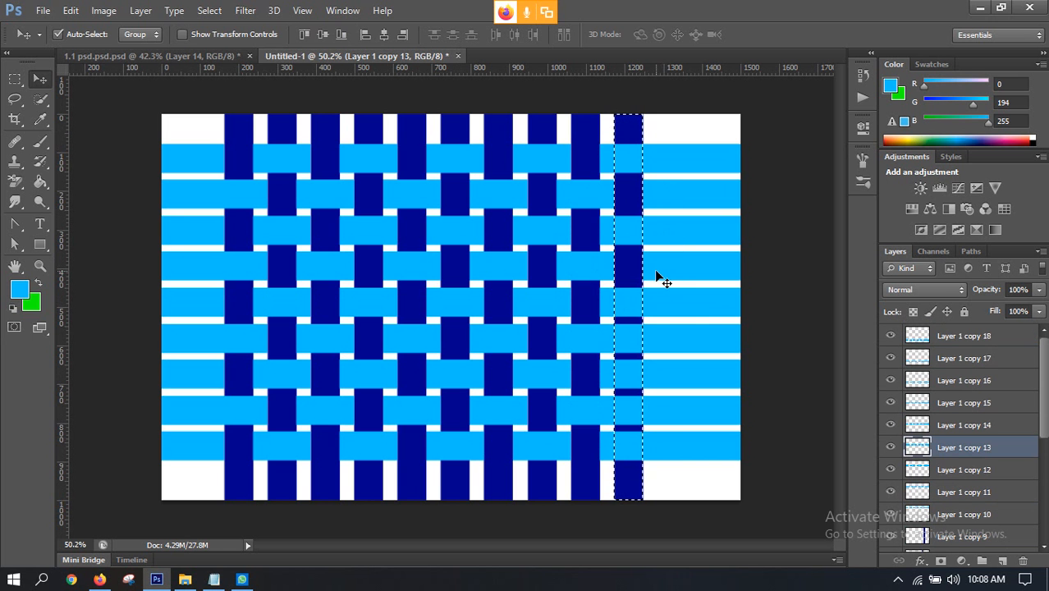
key(Delete)
click(660, 340)
key(Delete)
click(658, 411)
key(Delete)
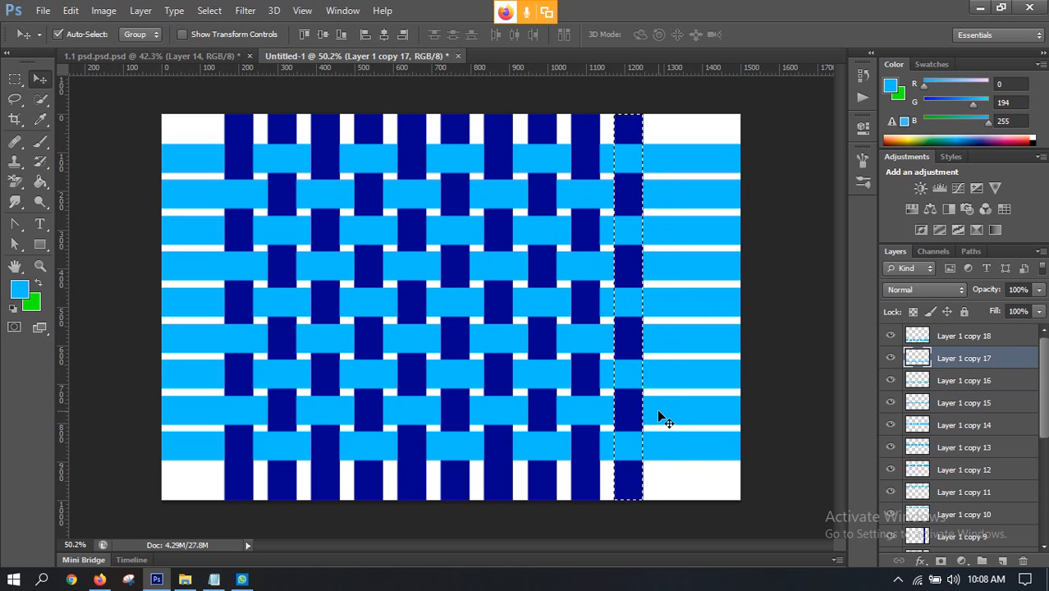
key(ctrl+d)
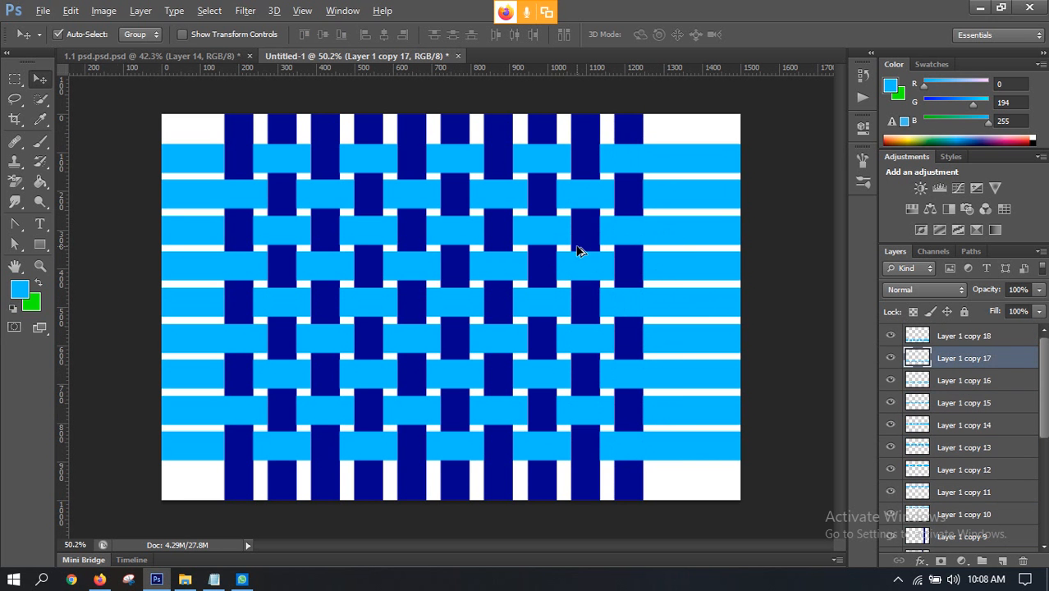
Step: Group the nine light blue horizontal strip layers, from Layer 1 copy 10 to Layer 1 copy 18
scroll(576, 250, down, 3)
scroll(450, 279, up, 2)
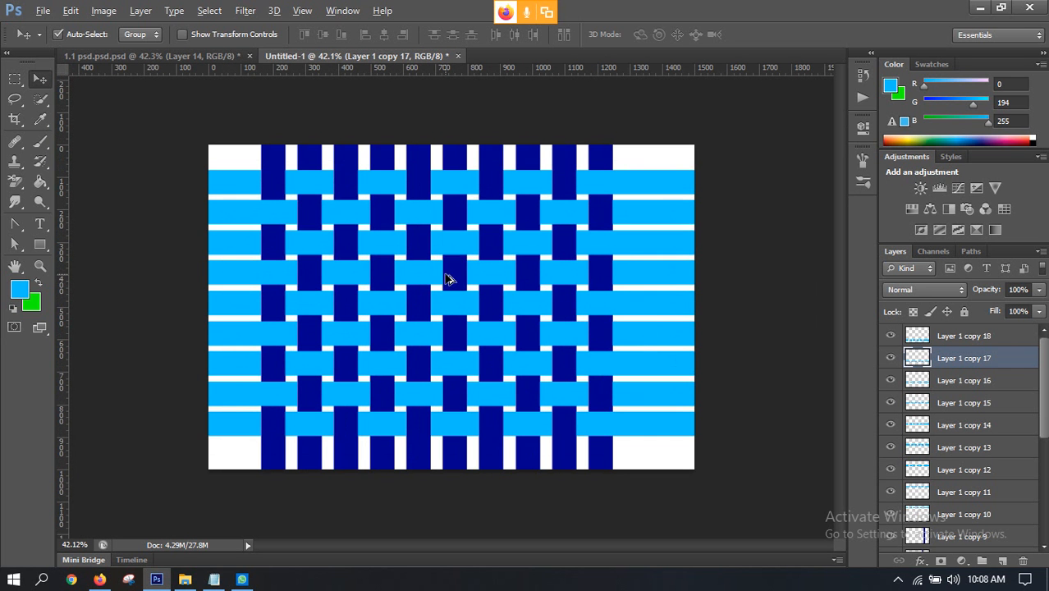
key(alt)
scroll(457, 201, up, 3)
scroll(480, 188, down, 1)
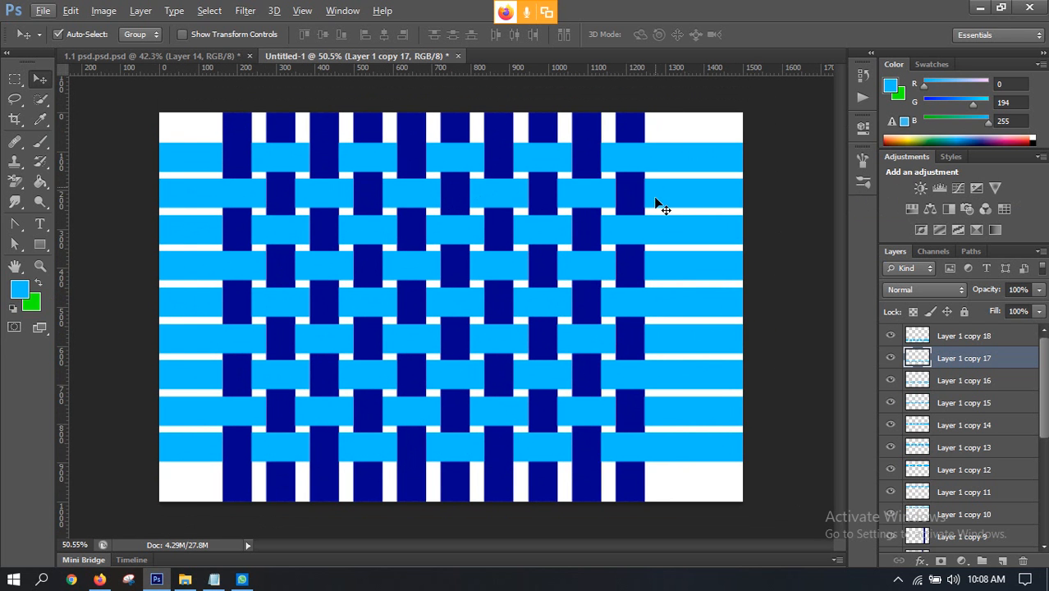
click(679, 154)
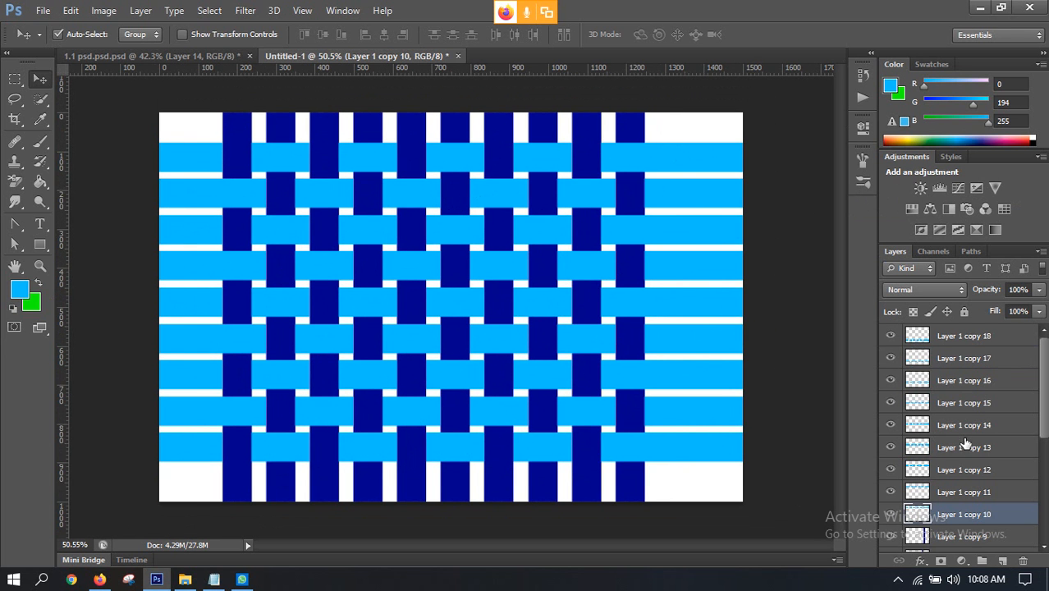
shift+click(960, 338)
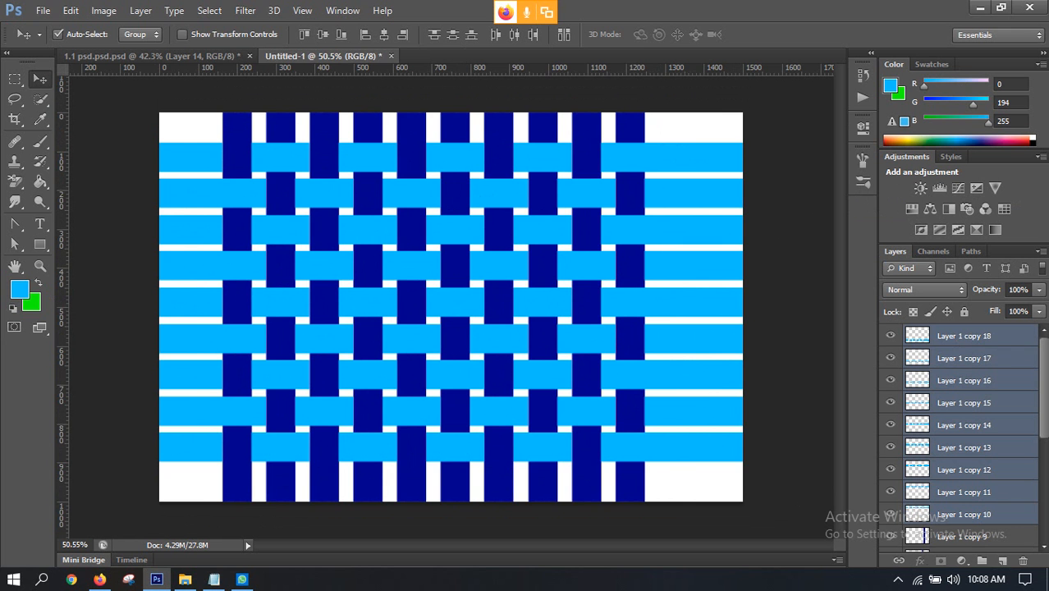
alt+scroll(432, 135, up, 4)
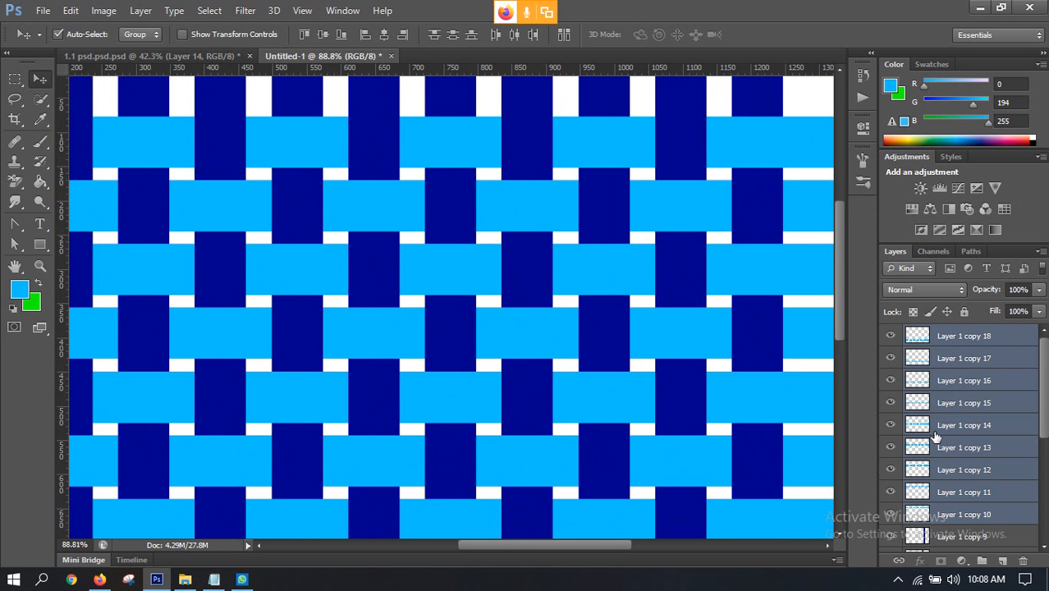
click(980, 561)
Step: Group the ten dark blue vertical strip layers, from Layer 1 to Layer 1 copy 9
click(968, 358)
scroll(969, 413, down, 2)
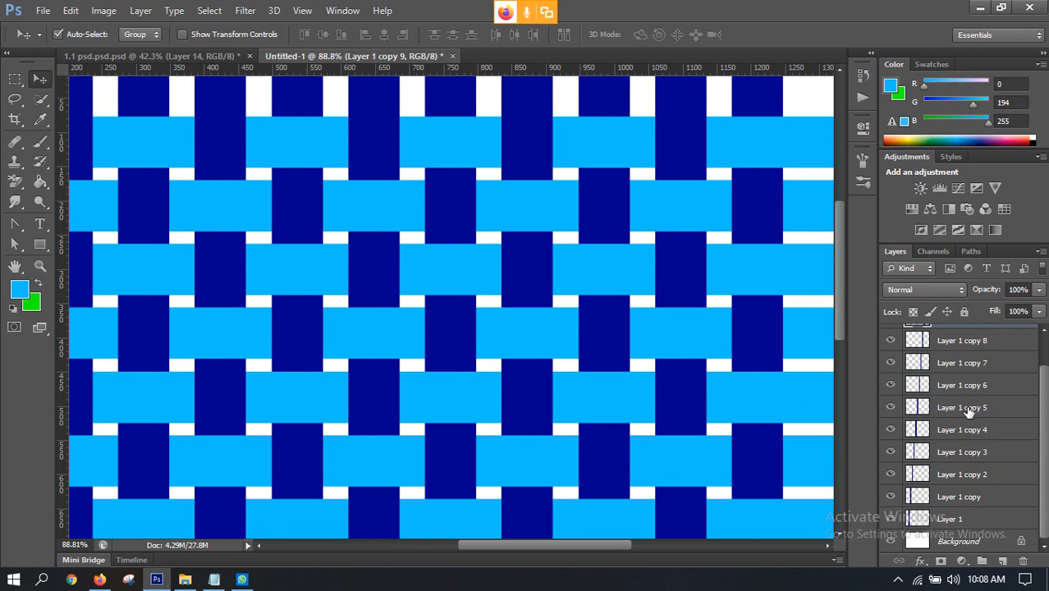
shift+click(959, 519)
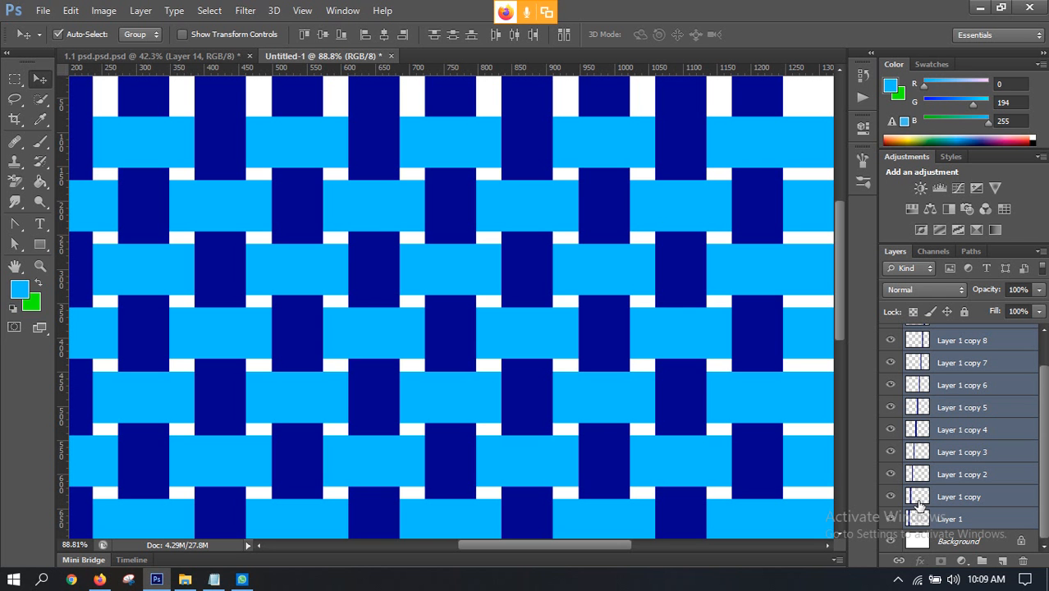
click(981, 561)
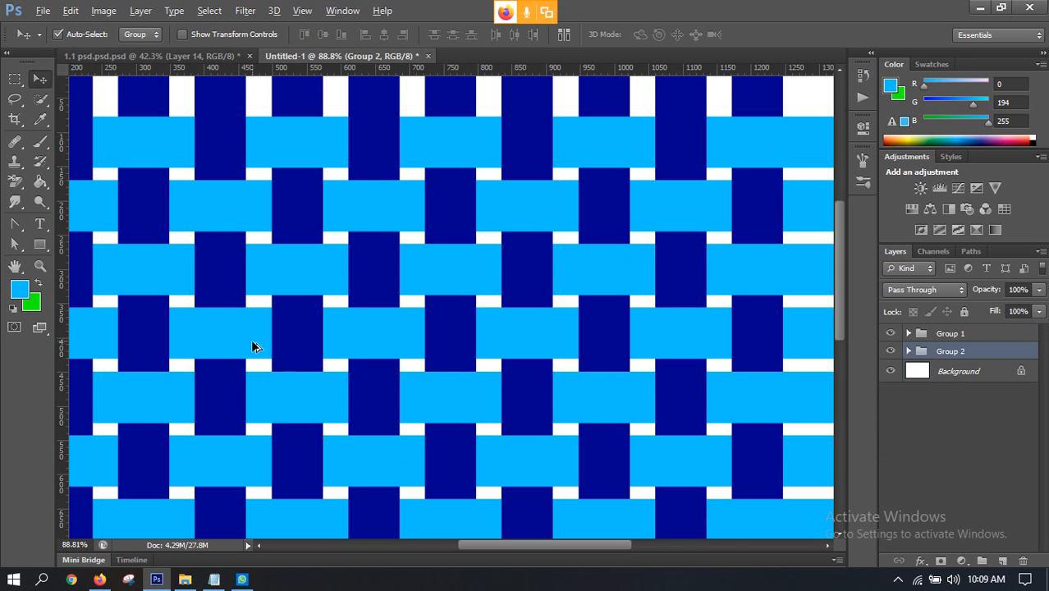
scroll(251, 339, down, 4)
scroll(352, 251, up, 3)
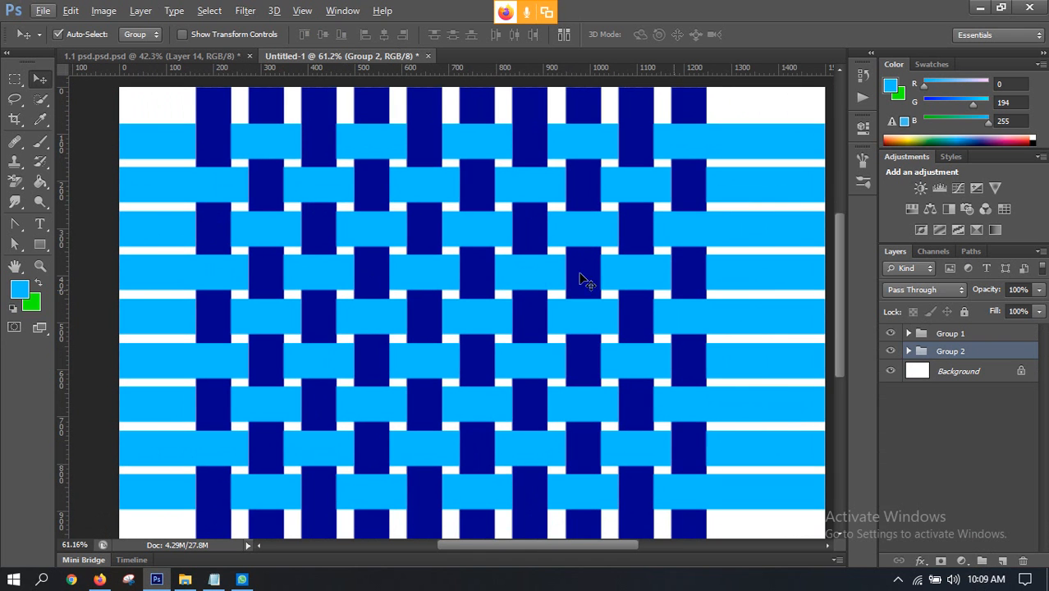
click(926, 335)
right_click(941, 332)
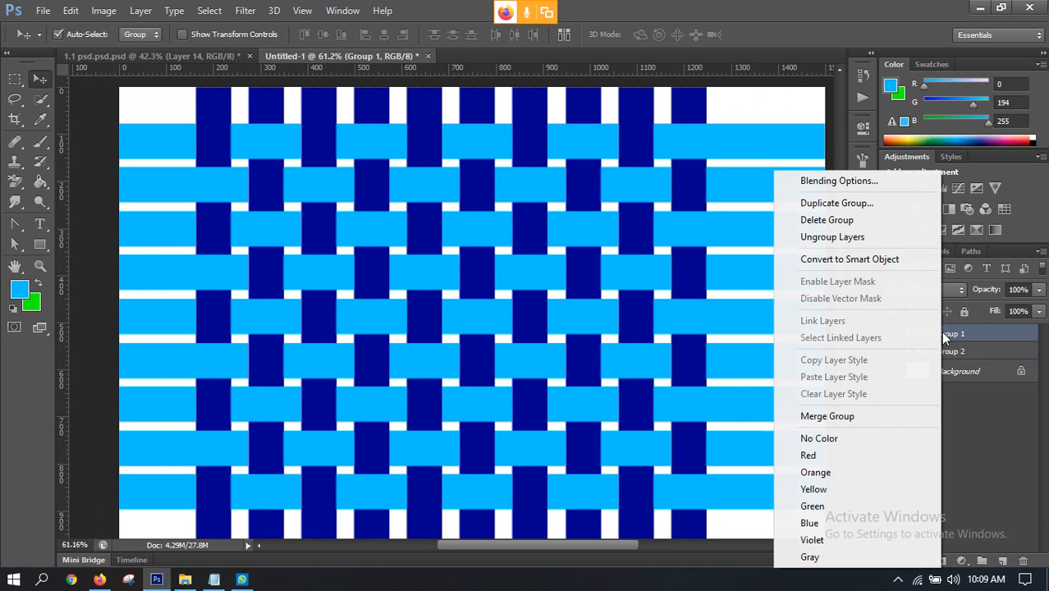
click(828, 183)
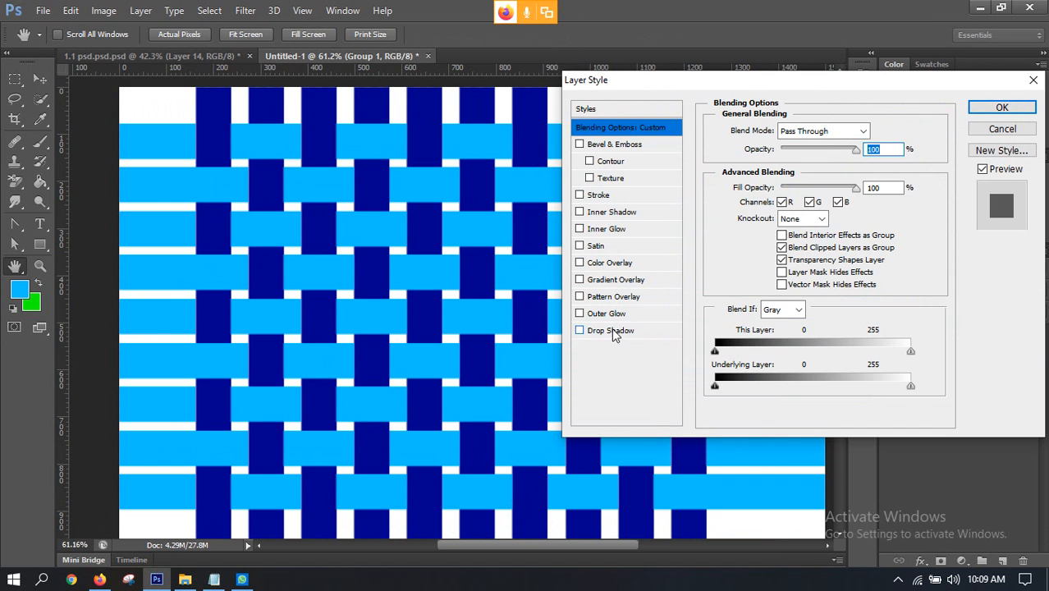
click(611, 331)
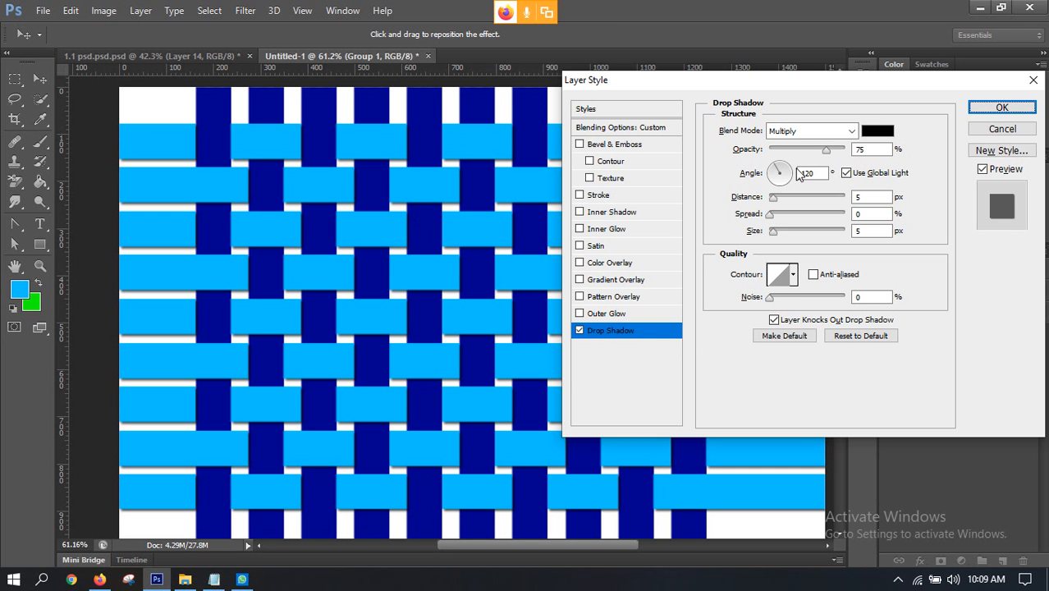
drag(782, 170, 781, 162)
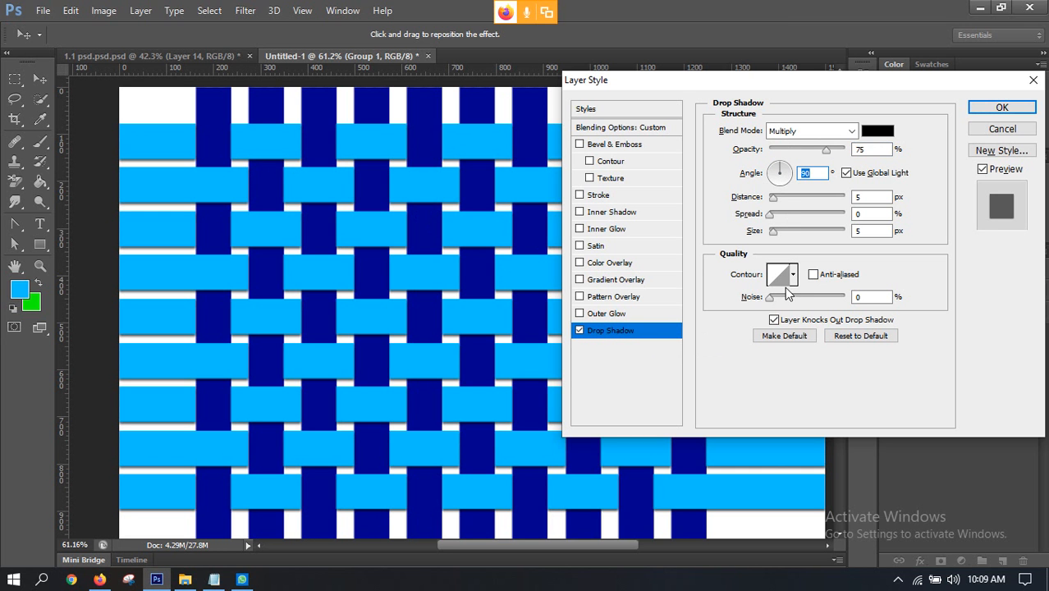
click(99, 580)
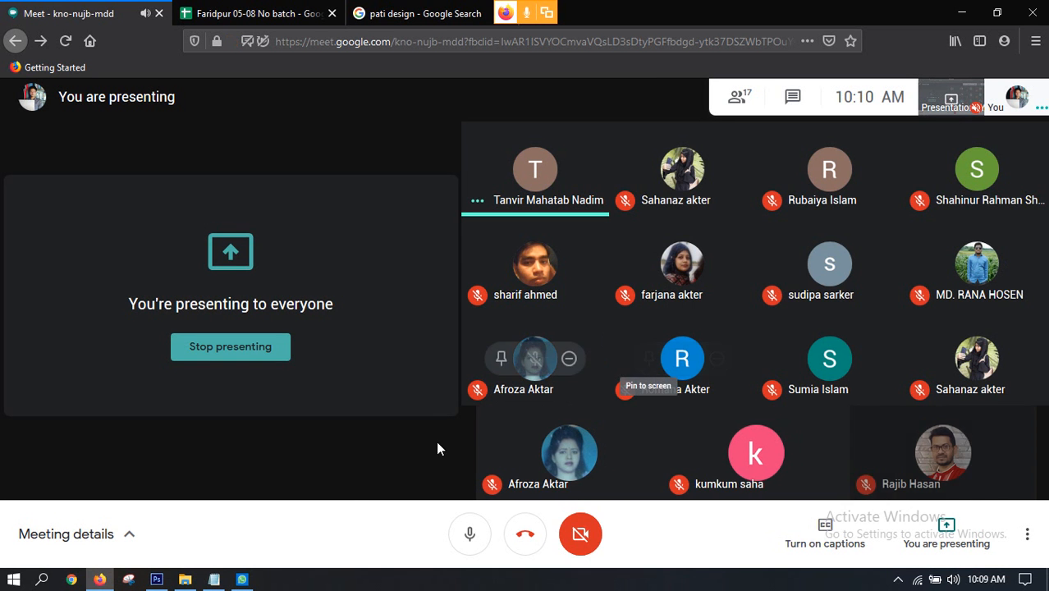
click(158, 580)
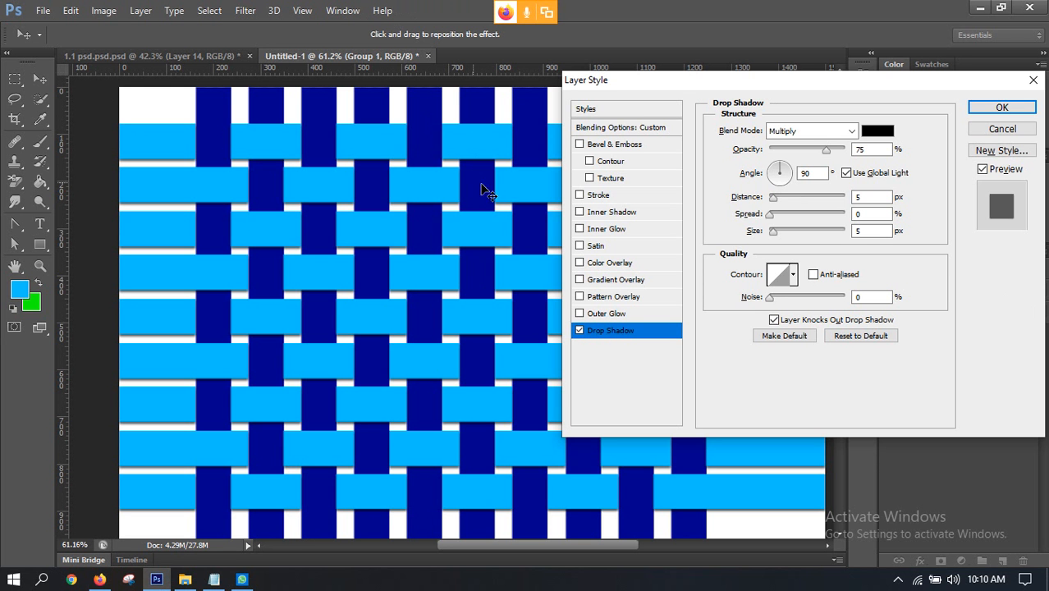
drag(667, 85, 391, 169)
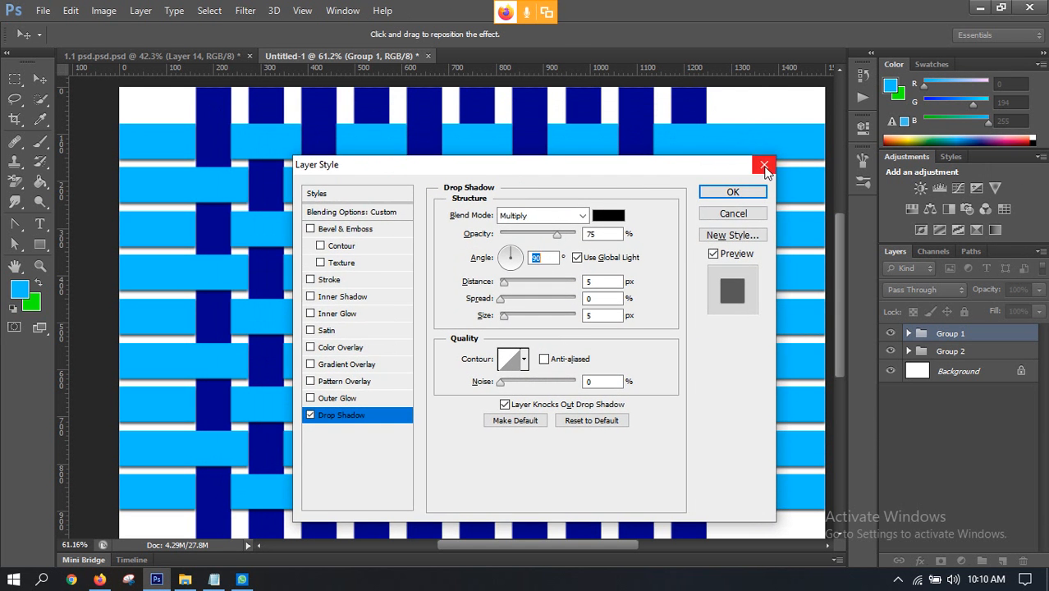
click(763, 165)
click(890, 333)
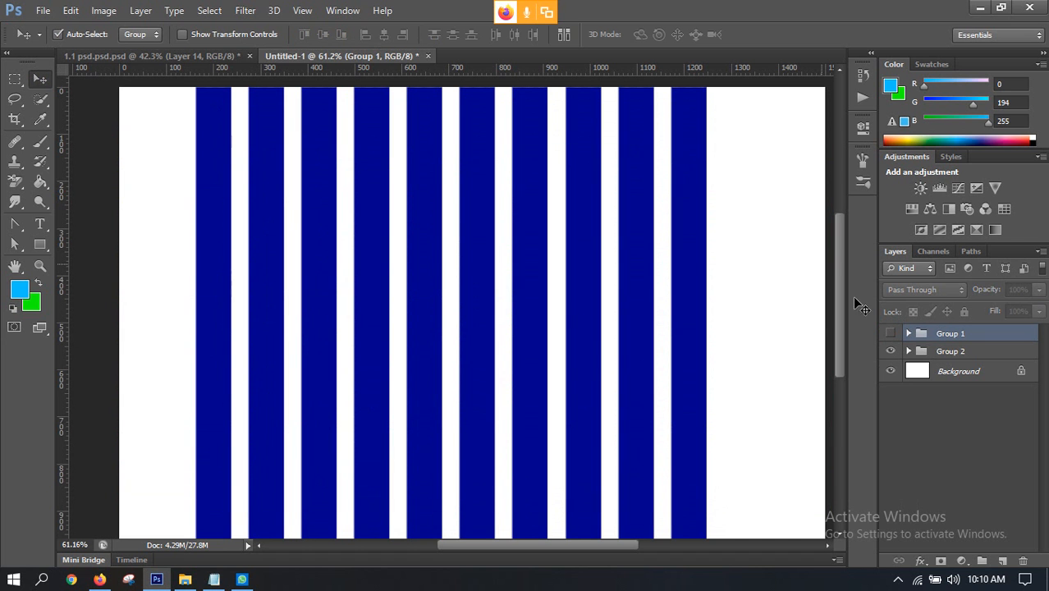
click(889, 333)
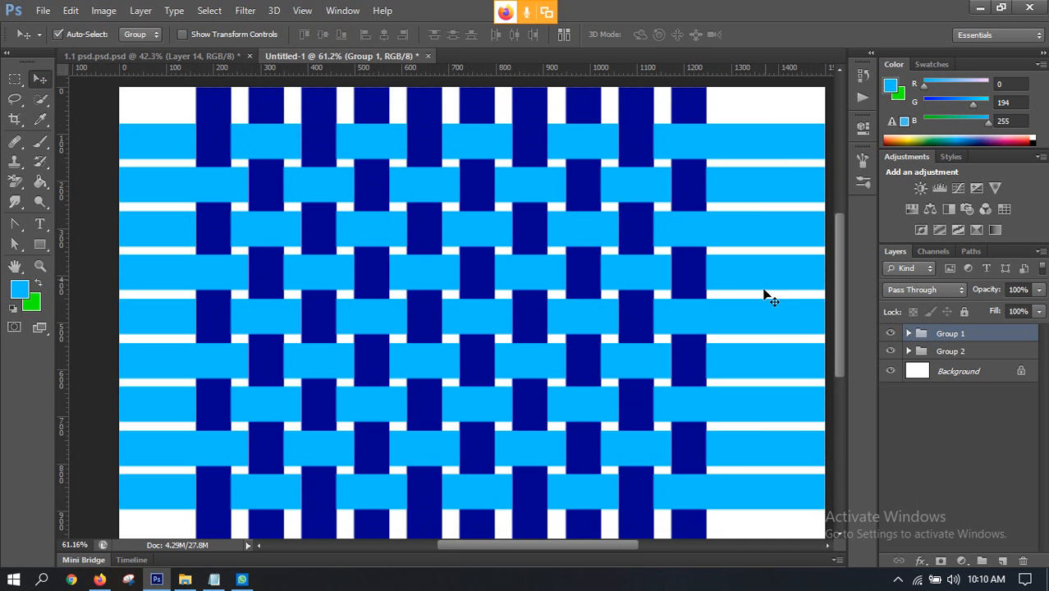
Step: Apply a Multiply drop shadow at 75% opacity and a 90° angle to Group 1, the light blue horizontal strips
right_click(989, 335)
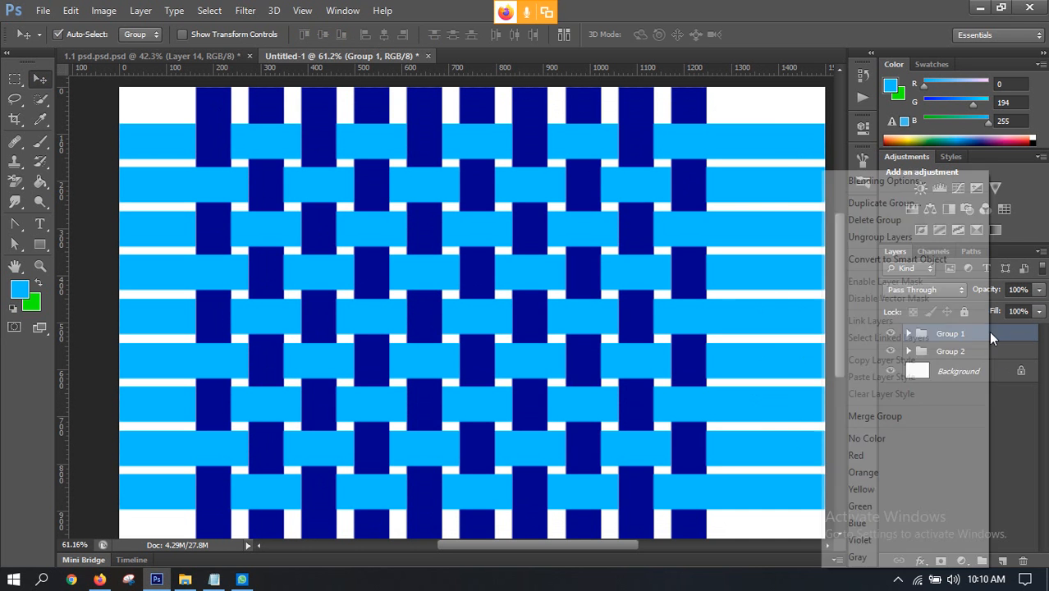
click(845, 183)
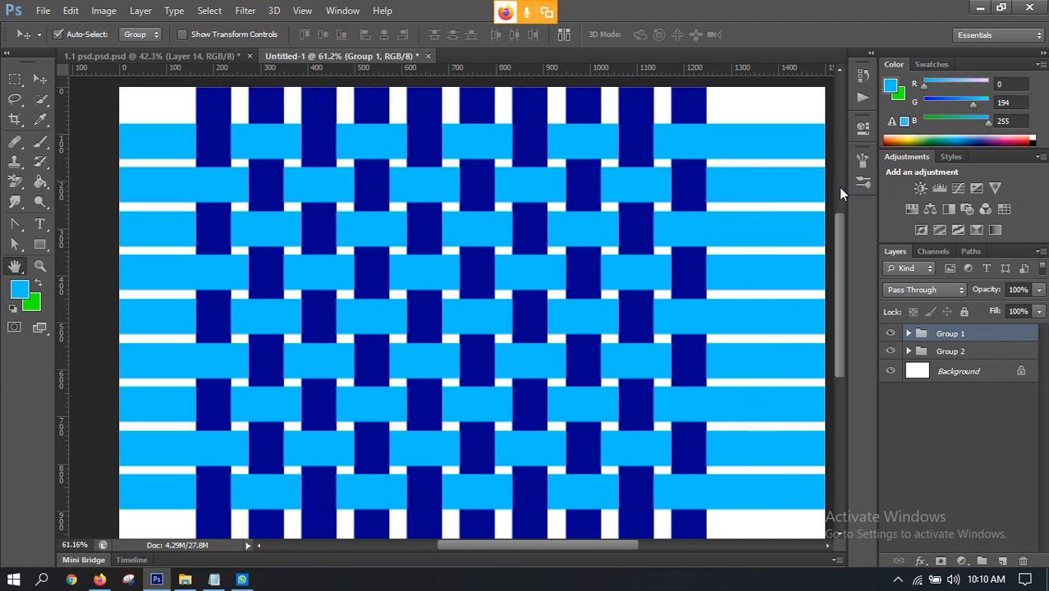
drag(387, 177, 717, 77)
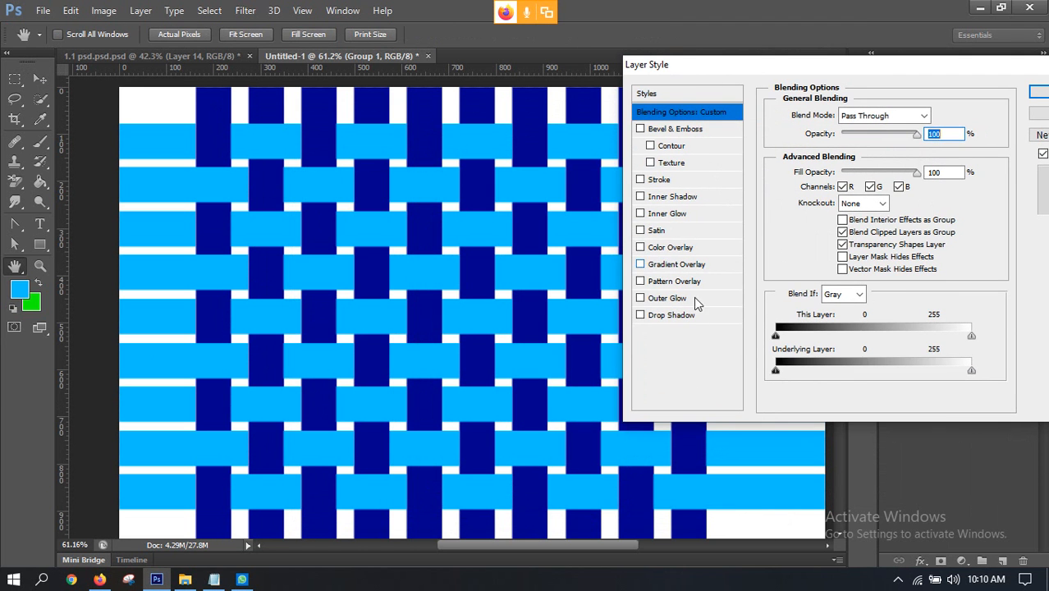
click(678, 320)
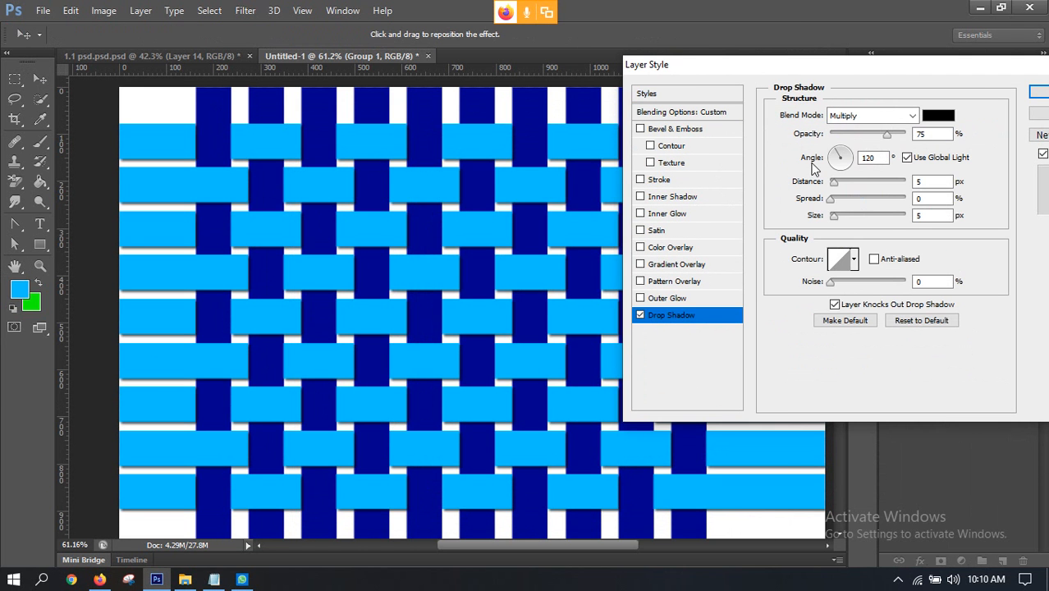
drag(837, 156, 840, 136)
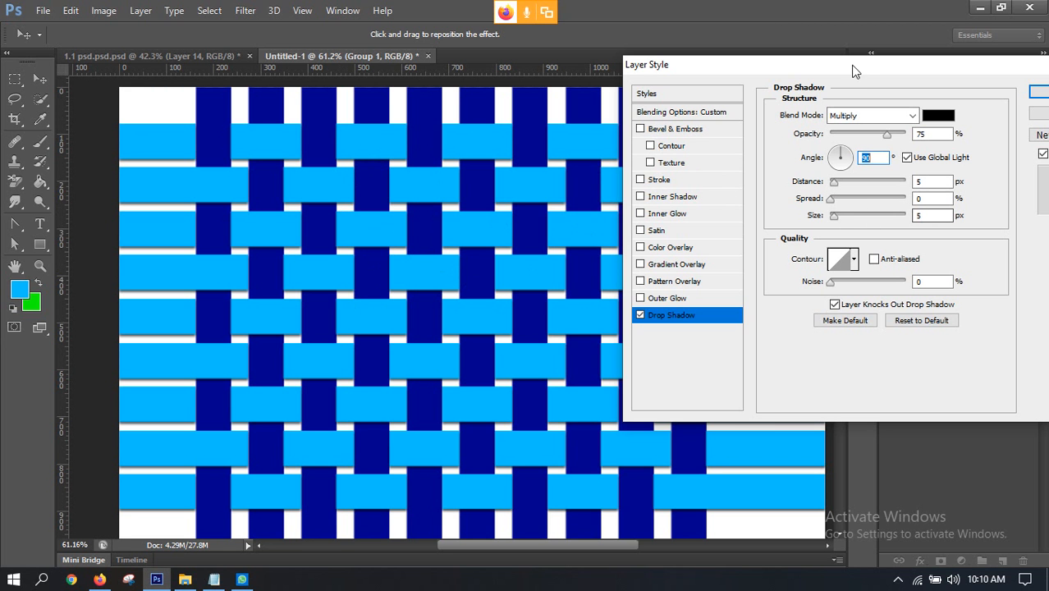
drag(854, 63, 736, 76)
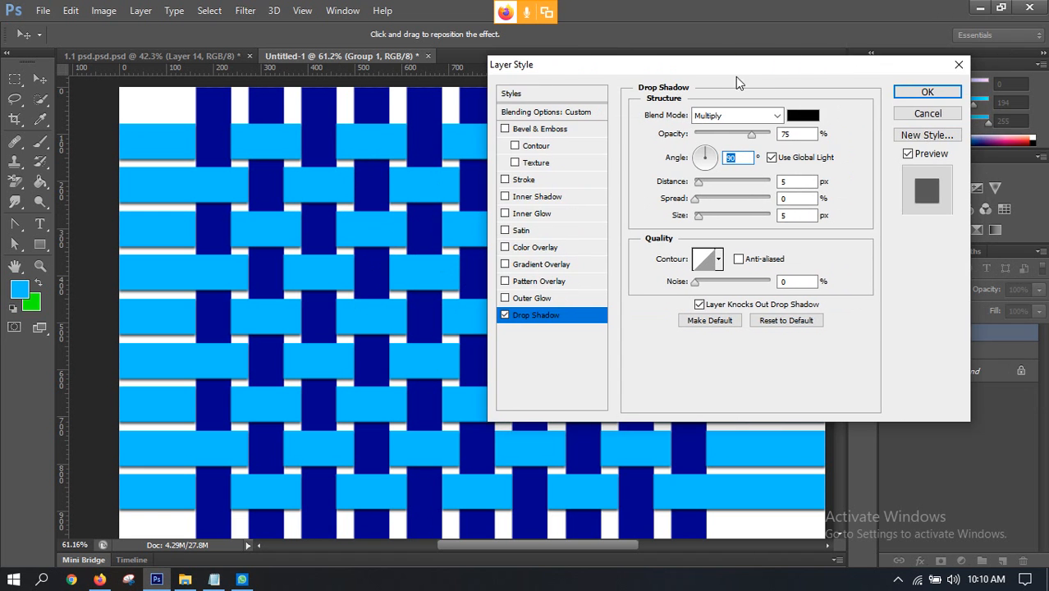
click(924, 96)
scroll(543, 257, down, 3)
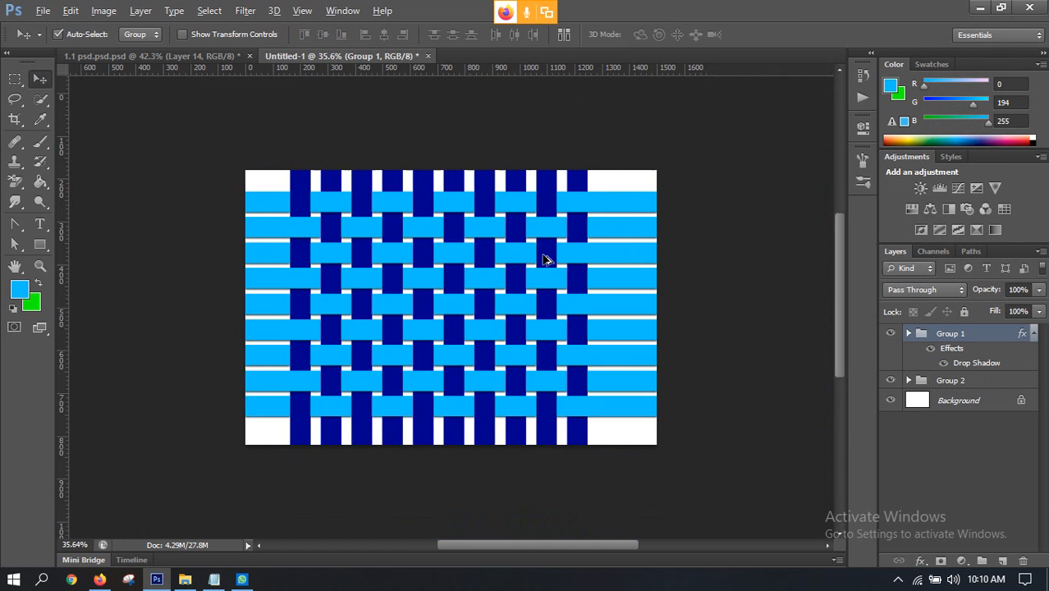
scroll(290, 218, up, 3)
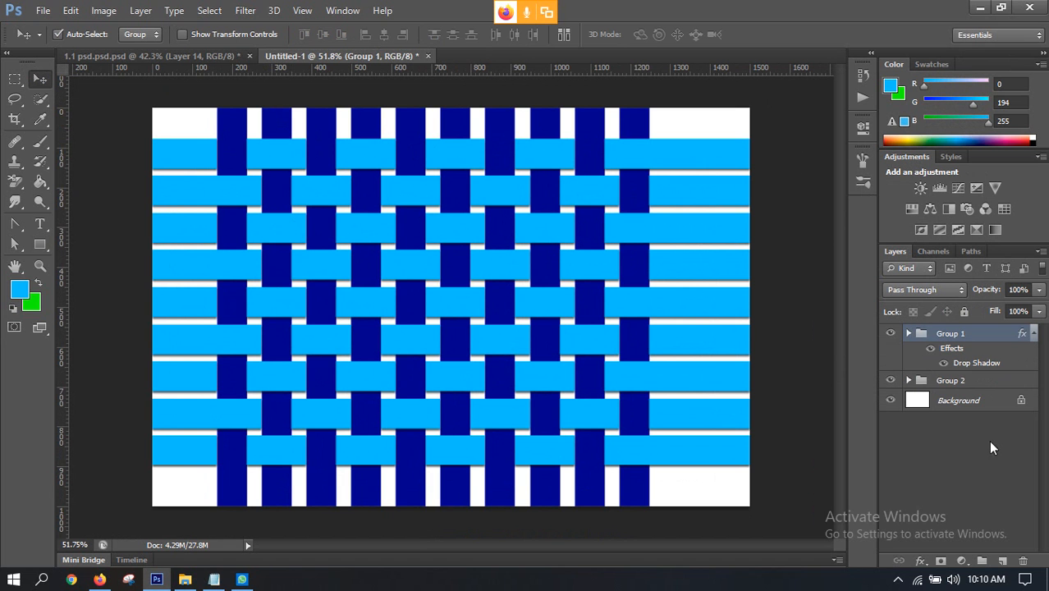
Step: Try to apply a drop shadow with a slightly adjusted distance to Group 2, the dark blue vertical strips
click(952, 382)
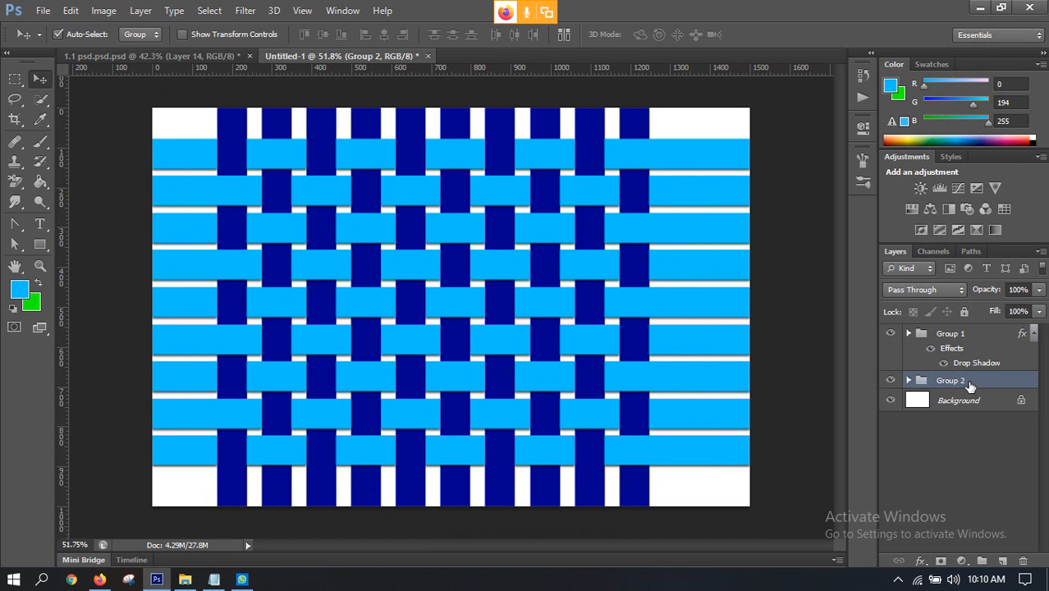
right_click(969, 385)
click(856, 181)
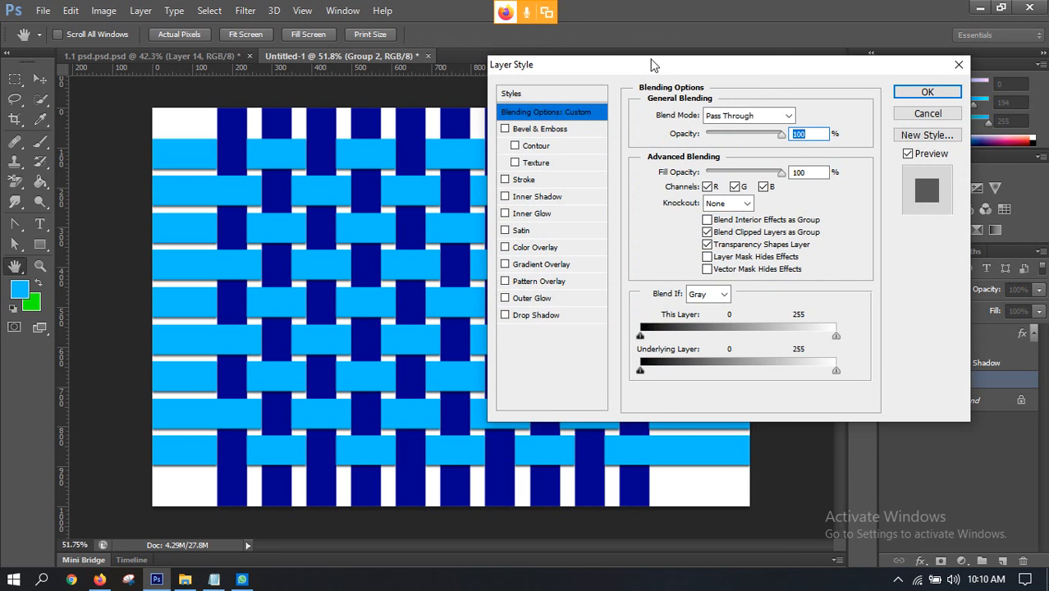
drag(654, 65, 852, 71)
click(735, 321)
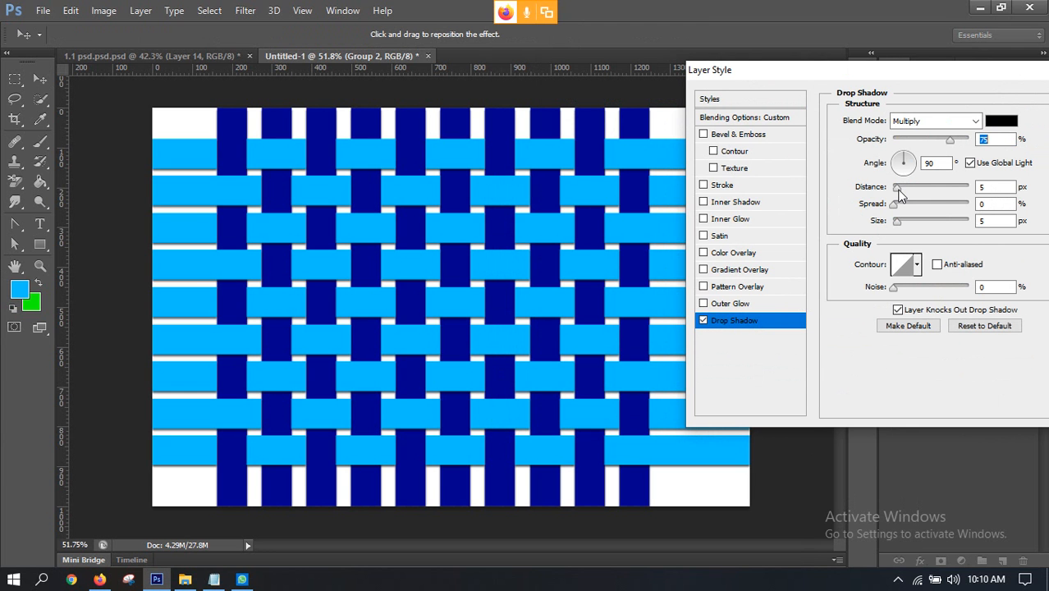
mouse_move(899, 191)
mouse_down()
mouse_move(920, 189)
mouse_move(903, 188)
mouse_up()
drag(855, 71, 640, 73)
click(900, 98)
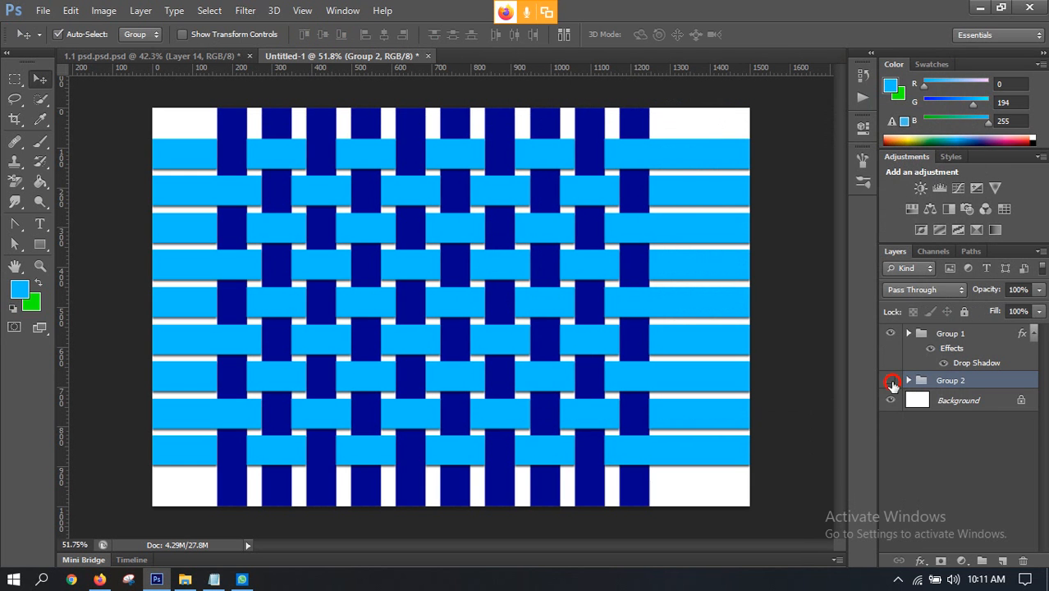
Step: Hide and show Group 2 repeatedly to compare the pattern with and without the vertical strips
click(892, 381)
click(892, 382)
click(891, 382)
click(892, 382)
click(892, 382)
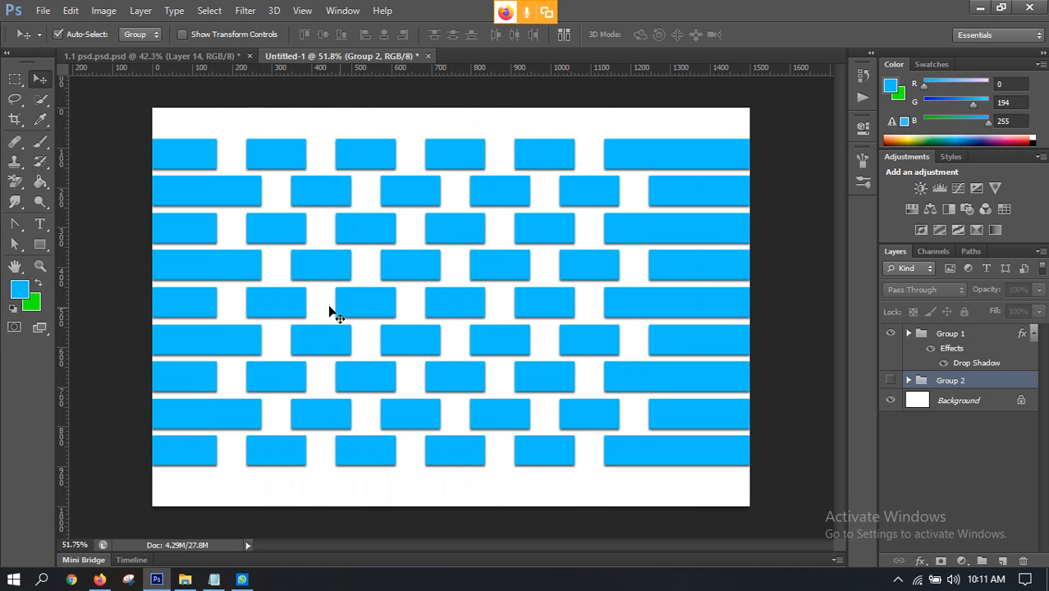
click(891, 380)
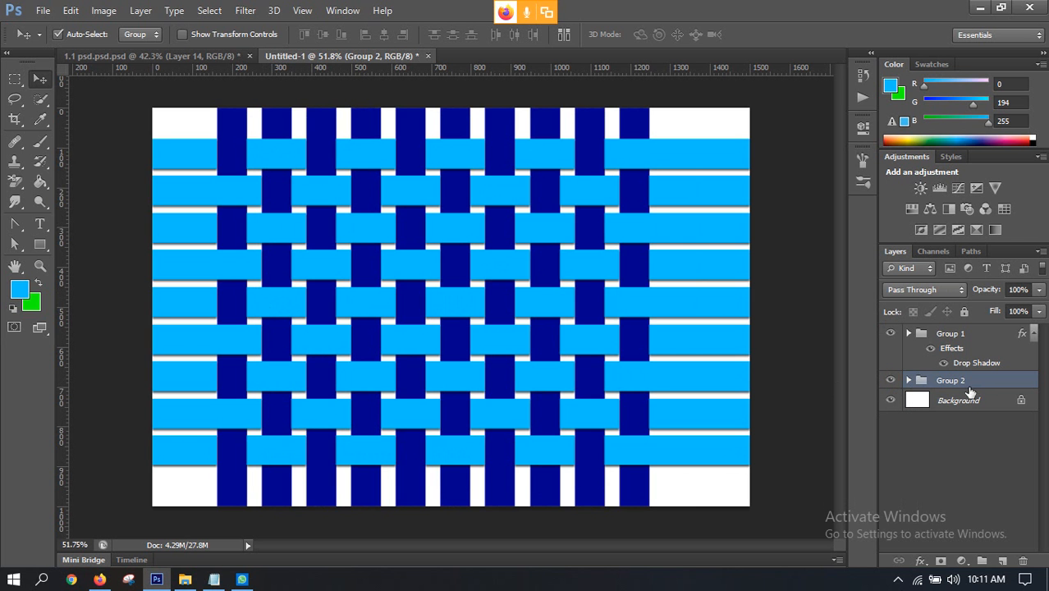
Step: Try a drop shadow on Group 2 with a -180° angle and a distance of 23 px
click(920, 561)
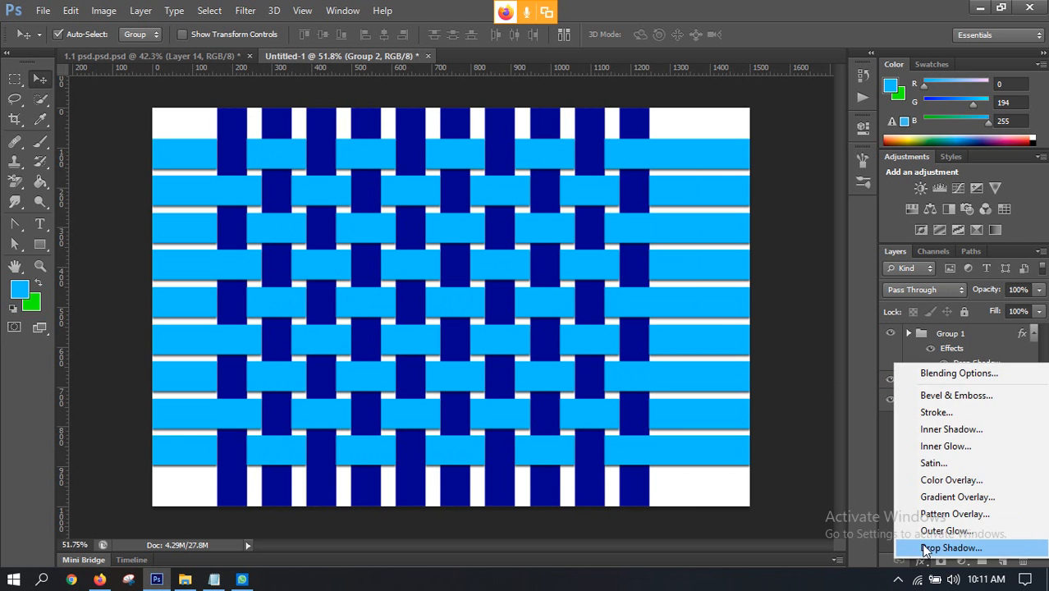
click(925, 549)
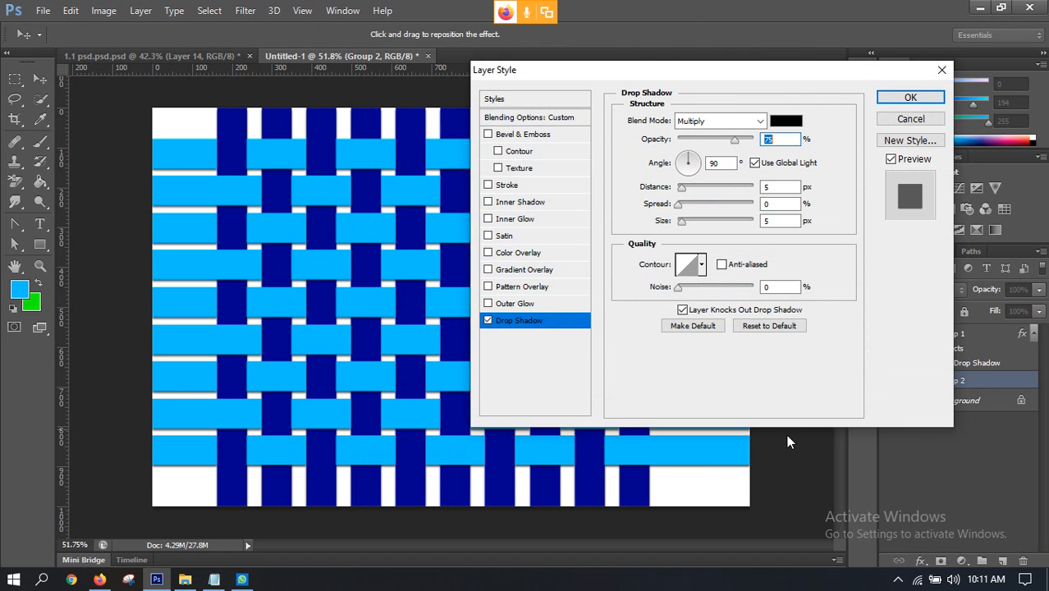
drag(617, 76, 703, 75)
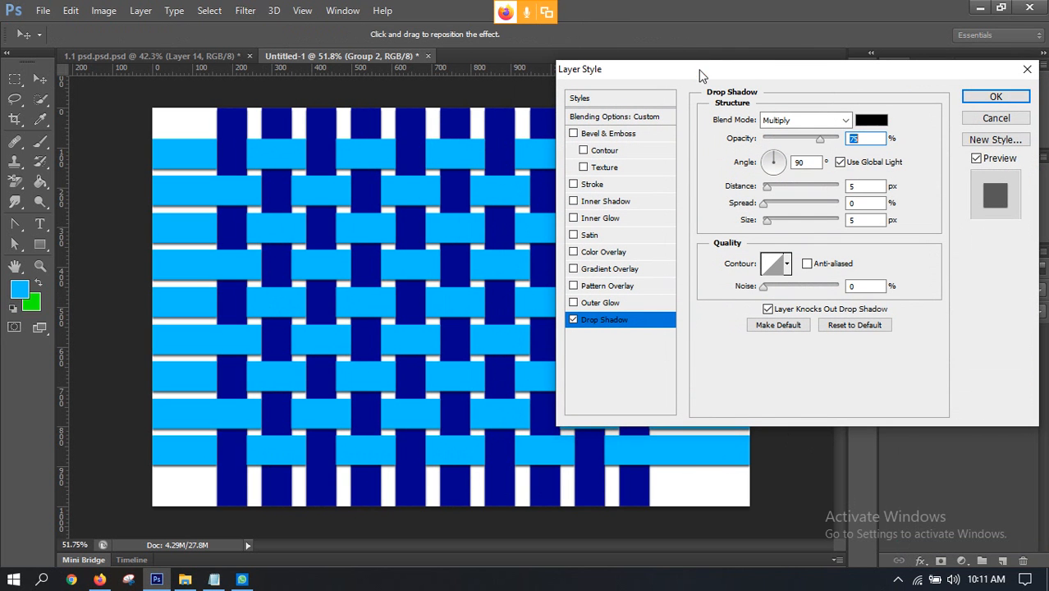
mouse_move(777, 156)
mouse_down()
mouse_move(746, 166)
mouse_move(768, 167)
mouse_up()
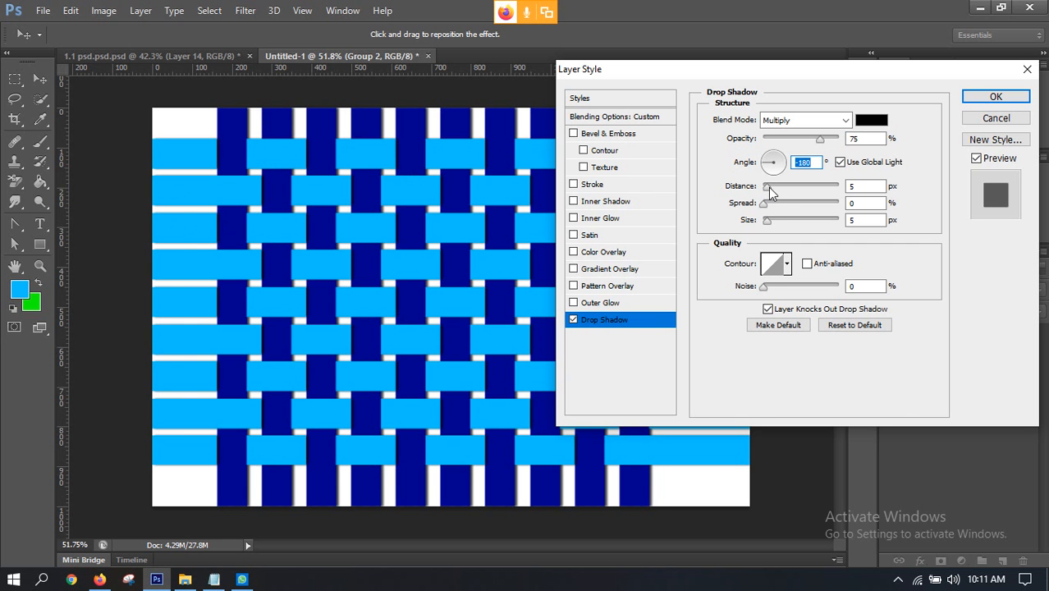
mouse_move(770, 192)
mouse_down()
mouse_move(733, 187)
mouse_move(782, 187)
mouse_up()
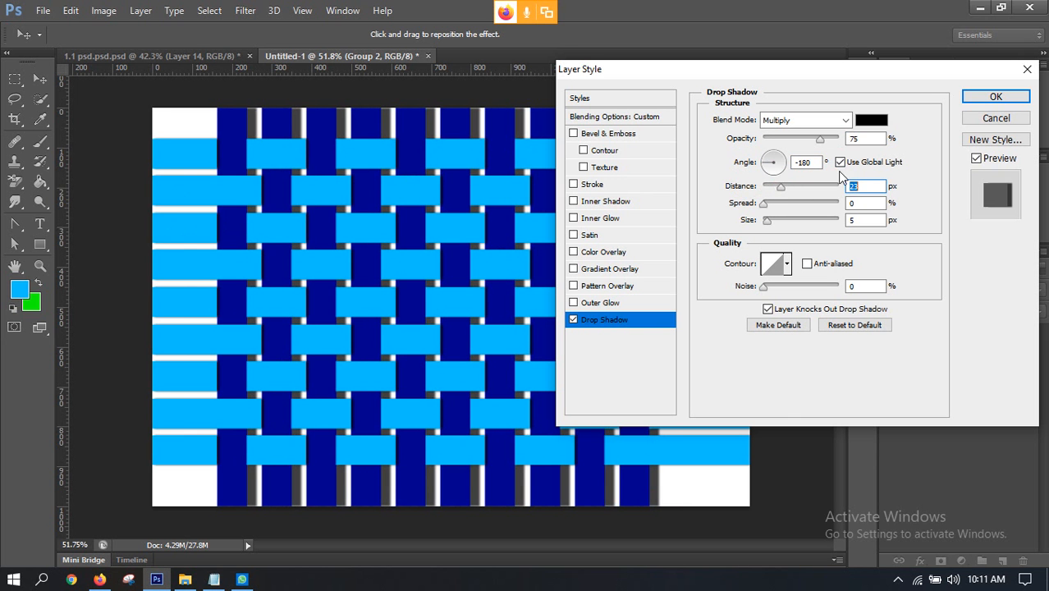
click(995, 97)
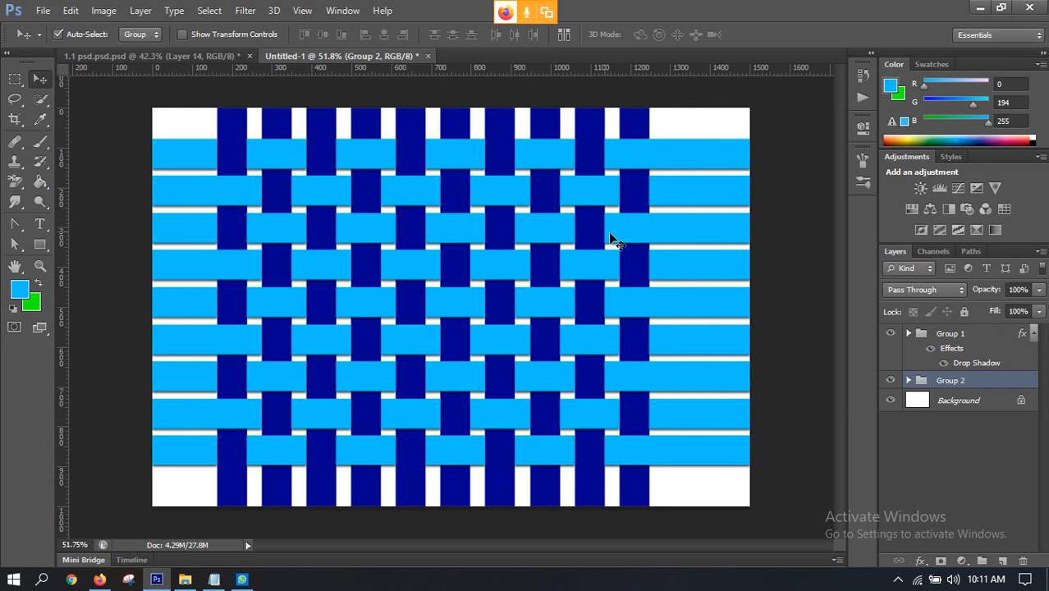
Step: Examine the strip crossings and the shadow edges of the woven pattern up close and as a whole
scroll(399, 169, down, 3)
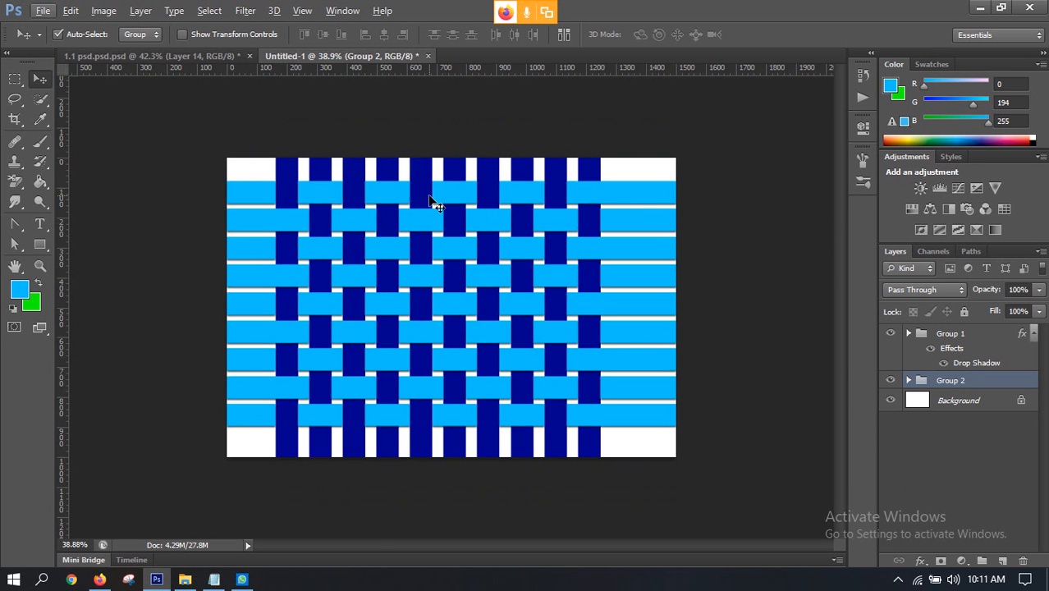
scroll(444, 223, up, 5)
scroll(412, 314, up, 4)
scroll(413, 318, up, 3)
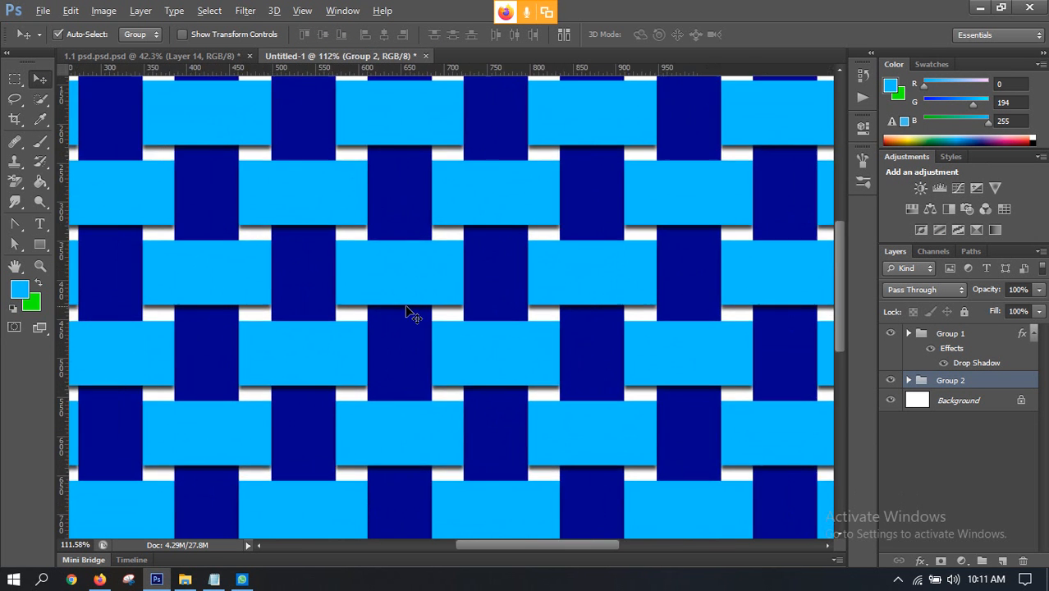
scroll(402, 314, down, 2)
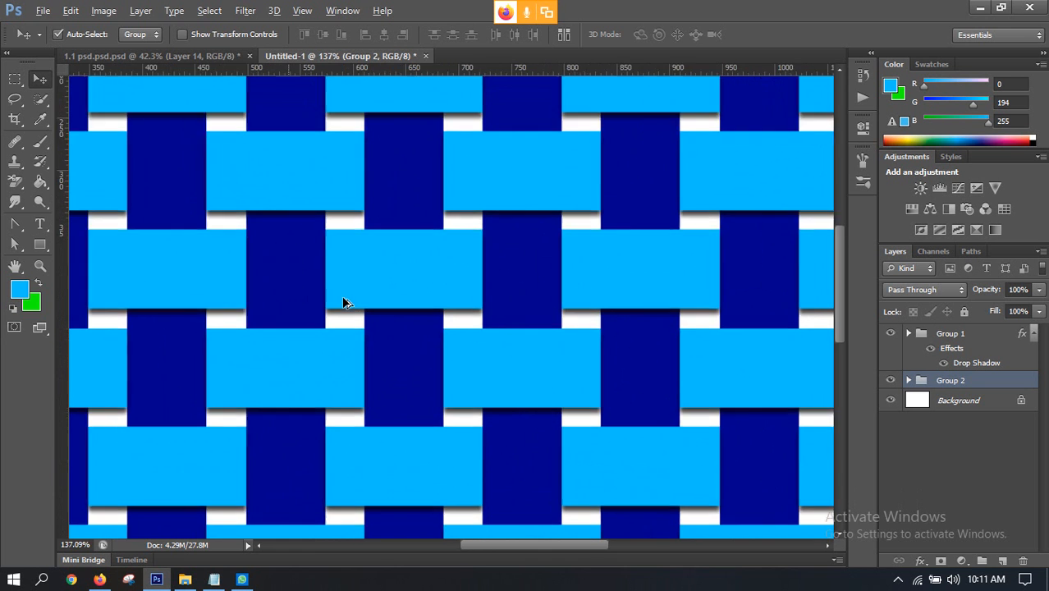
scroll(344, 300, up, 3)
scroll(401, 288, down, 4)
scroll(431, 285, down, 4)
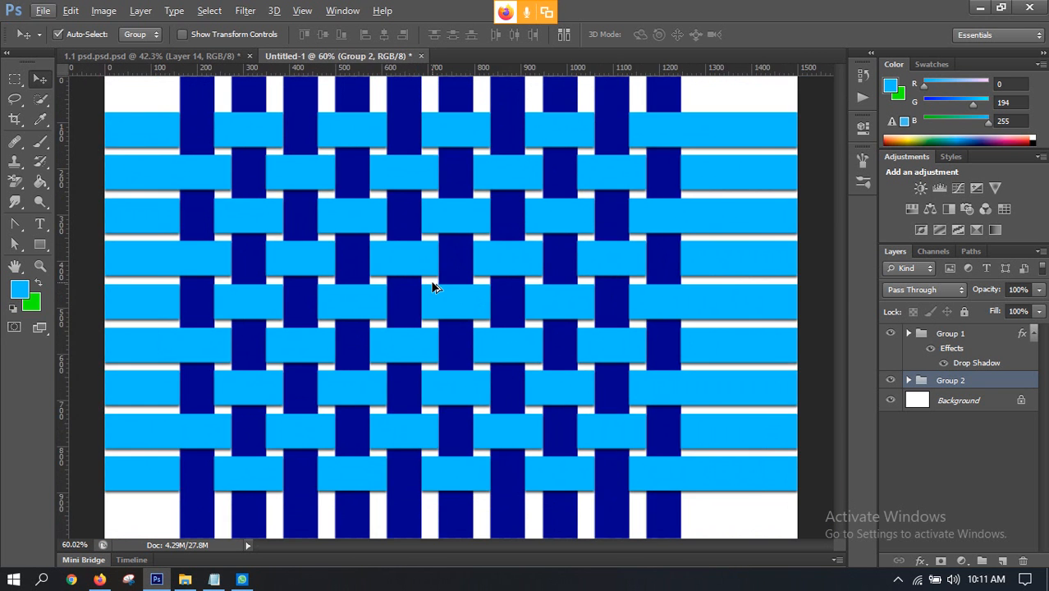
scroll(426, 264, up, 1)
scroll(425, 267, down, 1)
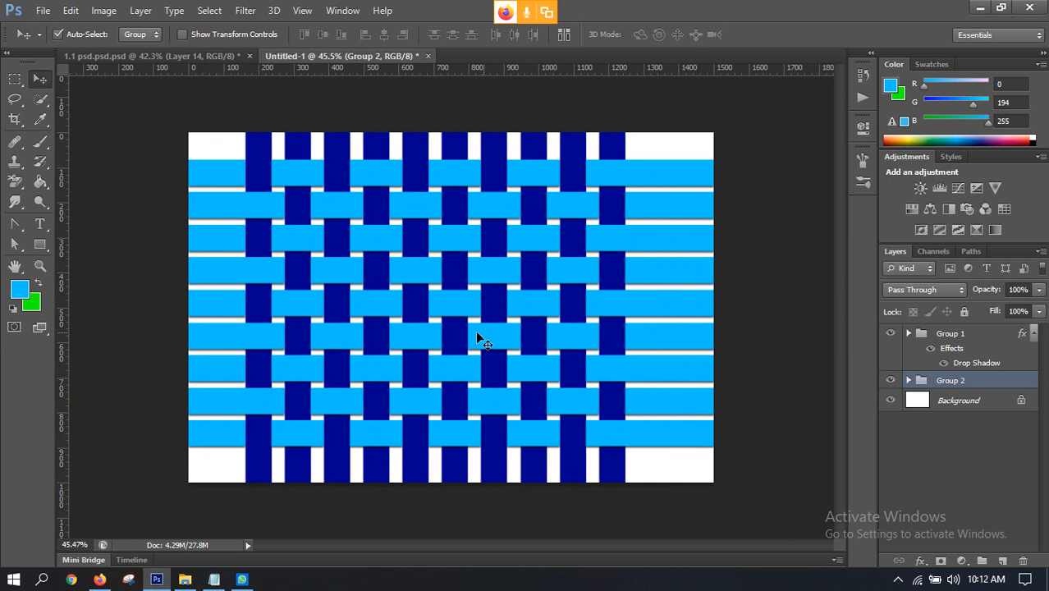
Step: Switch to the browser and look through the pati design image results for reference patterns
click(100, 580)
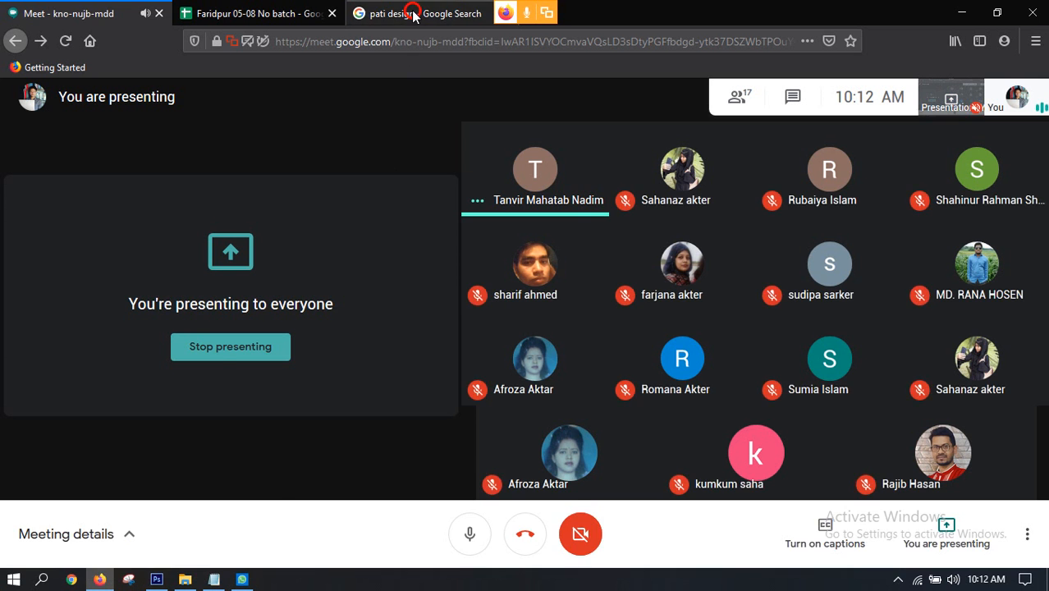
click(415, 14)
scroll(624, 324, down, 2)
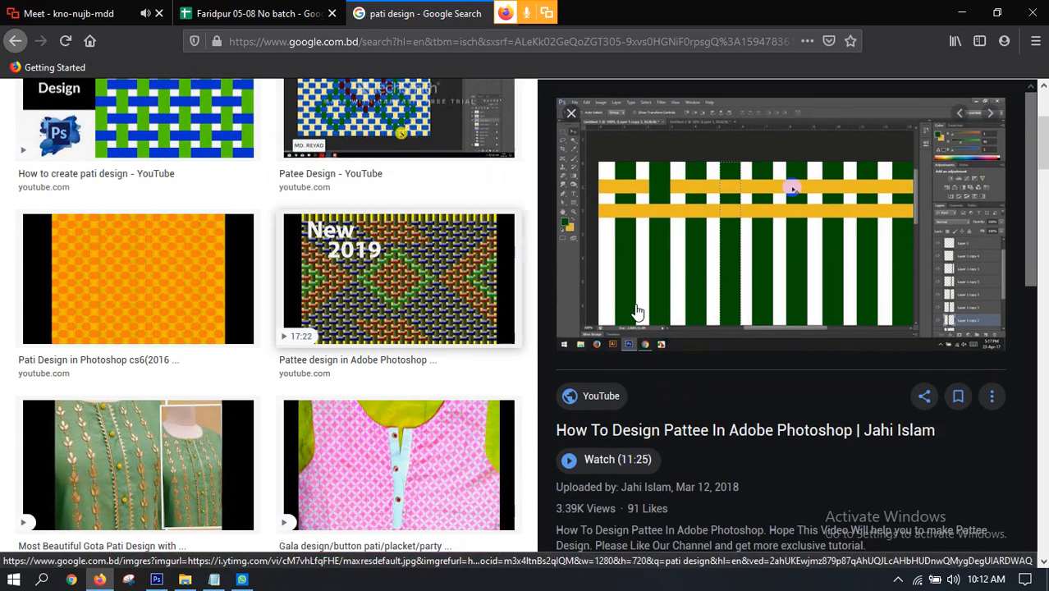
scroll(718, 323, down, 3)
scroll(673, 257, up, 4)
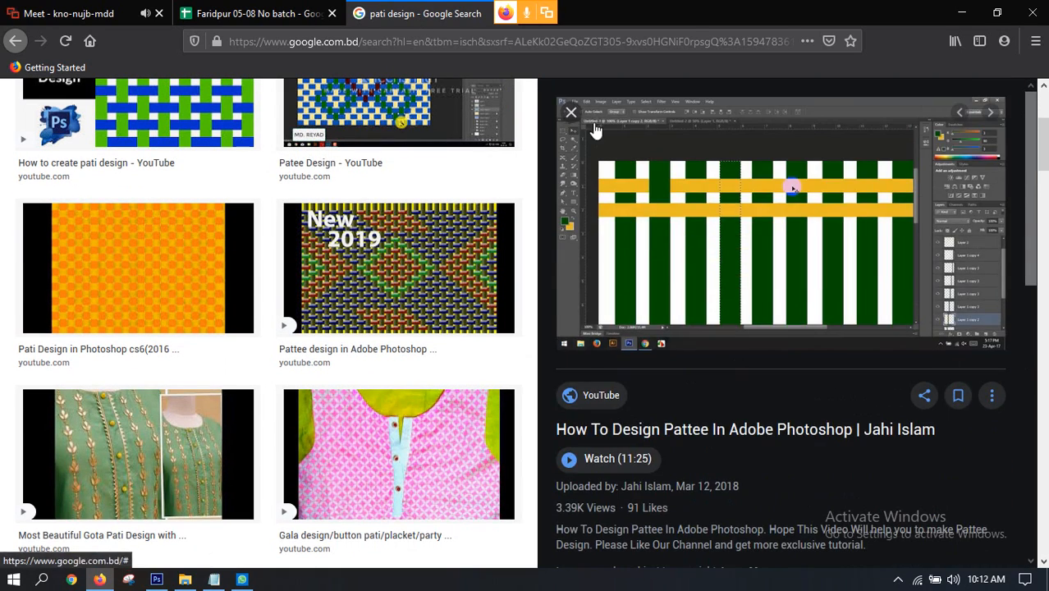
click(571, 112)
scroll(728, 362, up, 3)
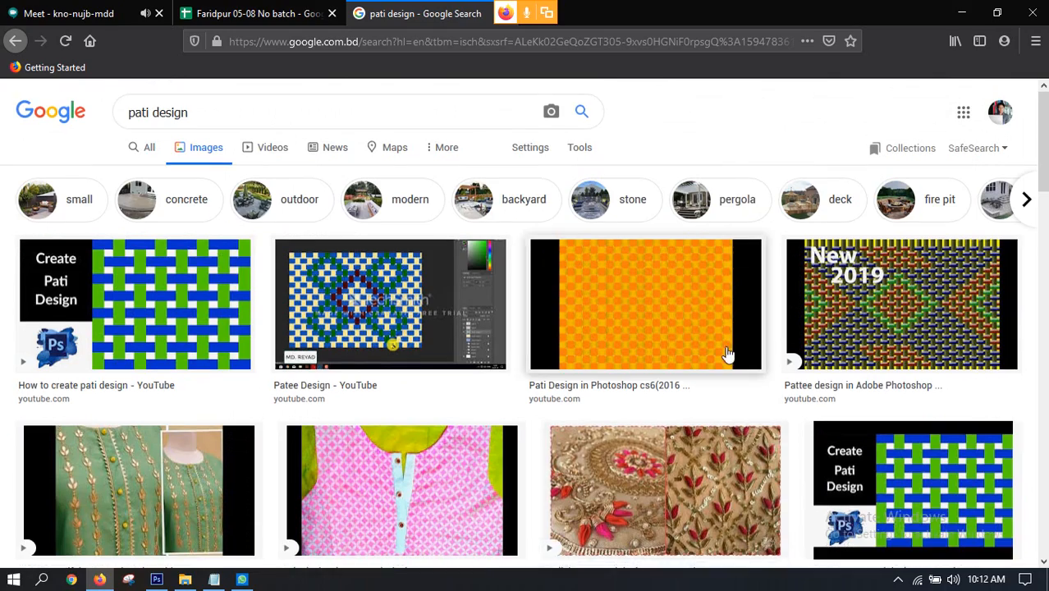
scroll(721, 347, down, 3)
scroll(720, 348, down, 3)
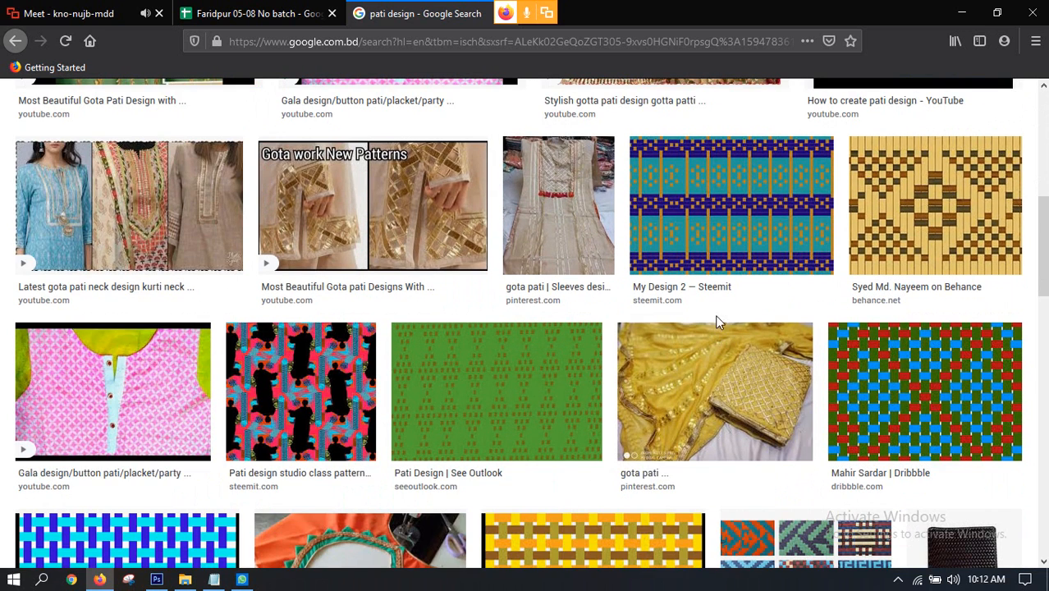
Step: Preview the "My Design 2 — Steemit" pattern and the blue and red "Patee Design | See Outlook" pattern among its related images
click(696, 215)
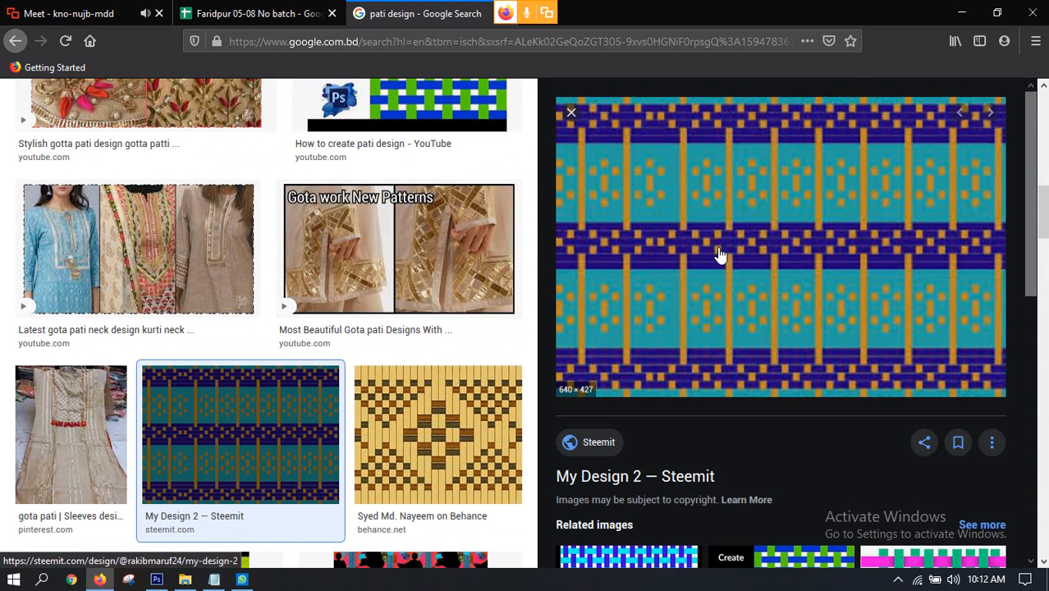
scroll(722, 251, down, 10)
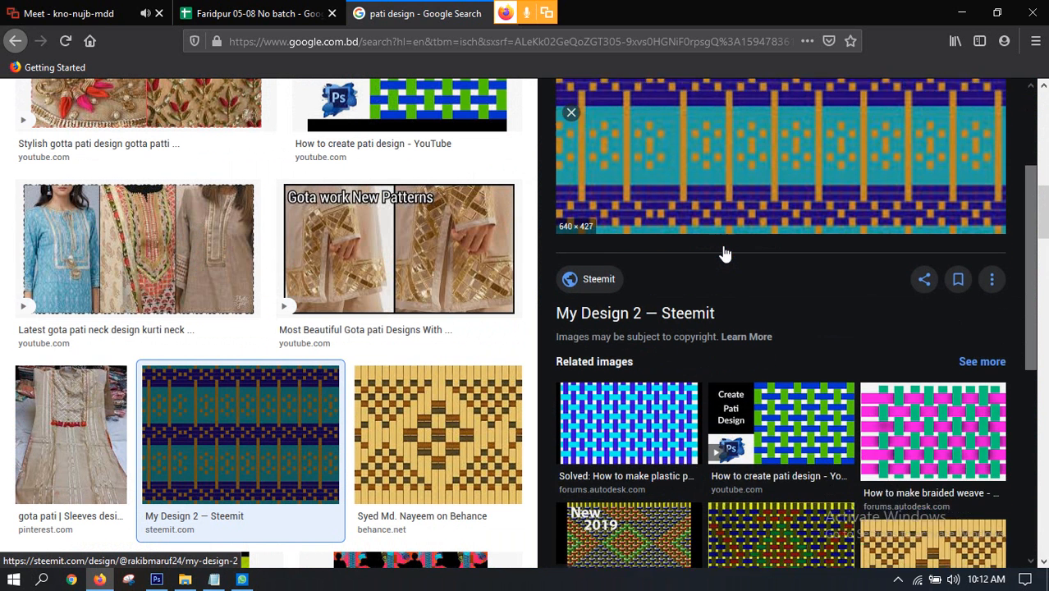
scroll(805, 262, down, 2)
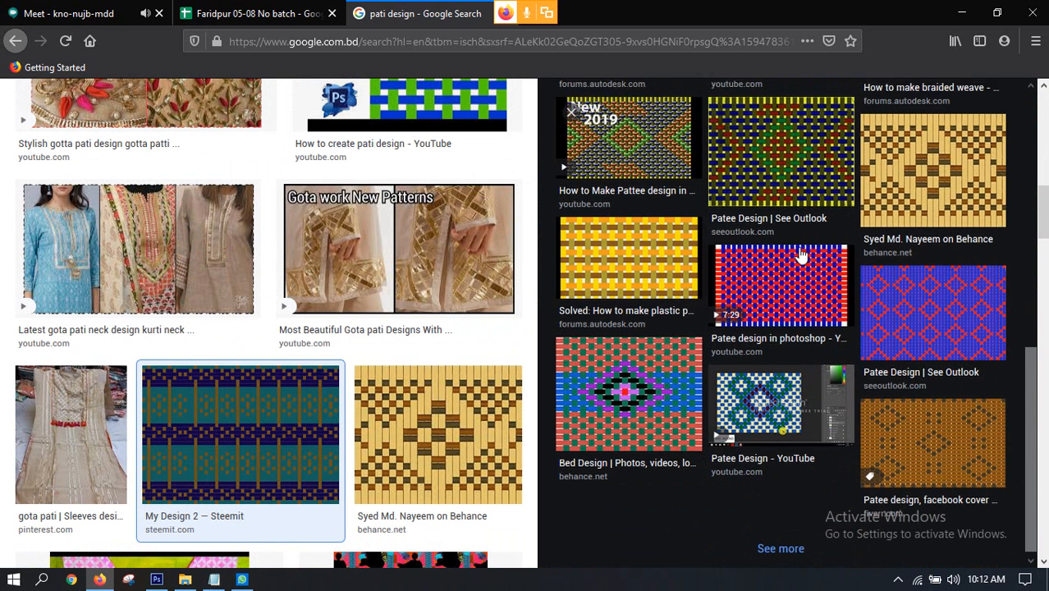
scroll(780, 315, down, 1)
click(910, 297)
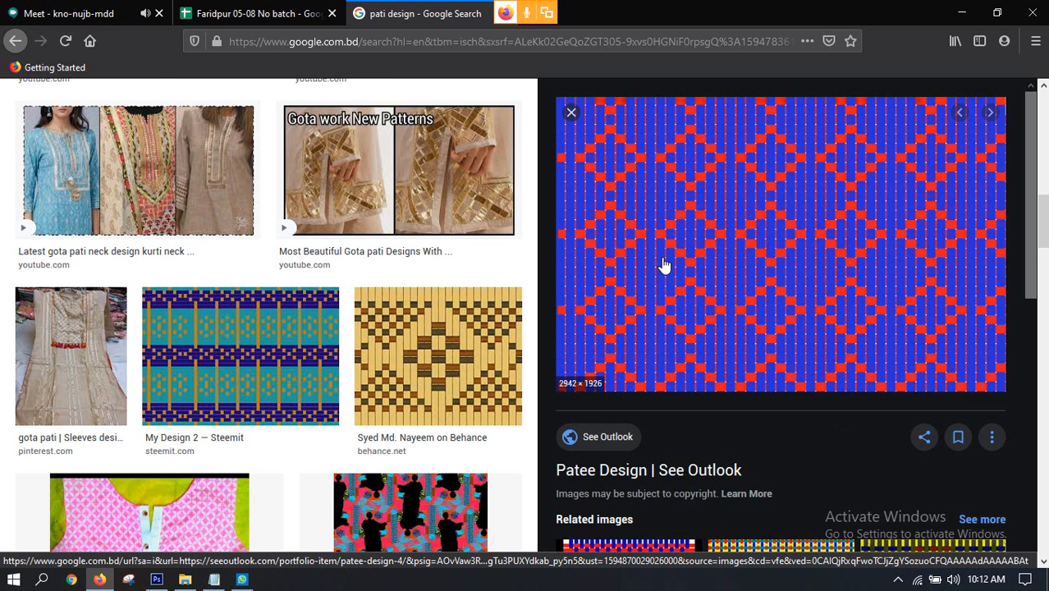
Step: View the blue and red Patee Design image on its own, examine its weave at full size, and return to the search results
right_click(712, 236)
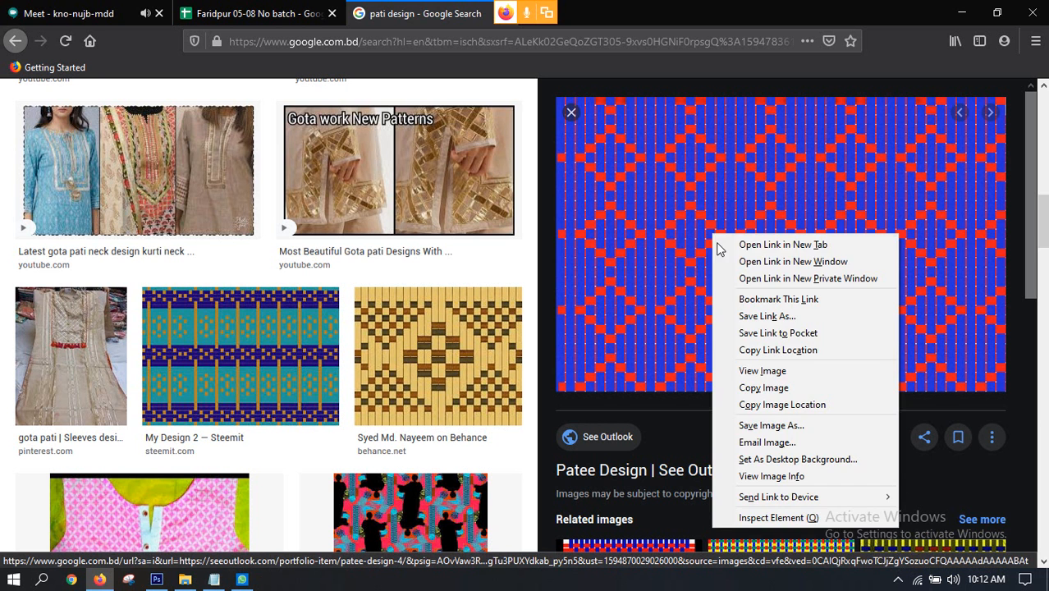
click(752, 373)
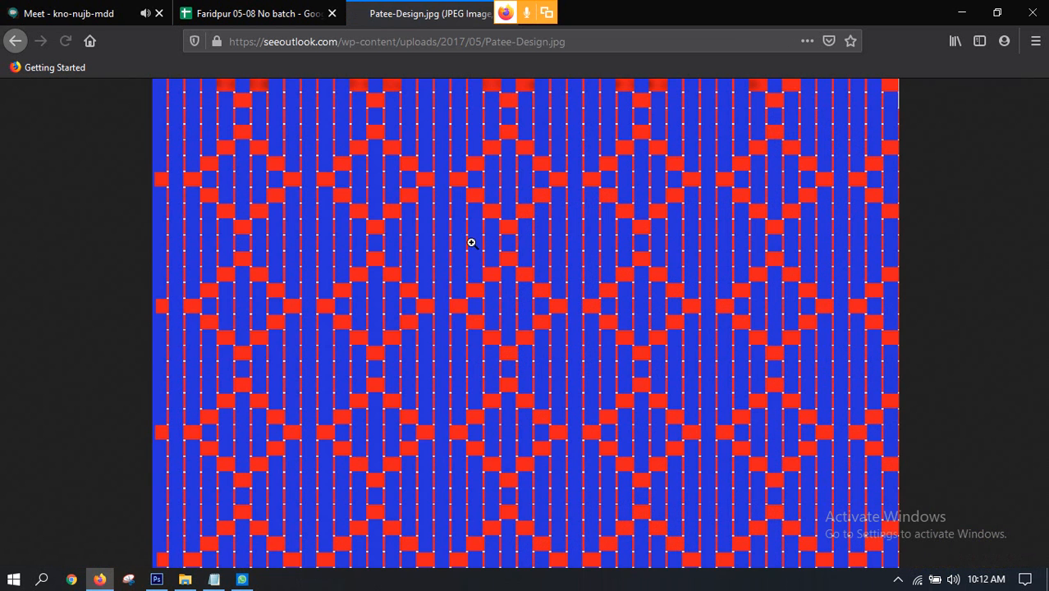
click(472, 243)
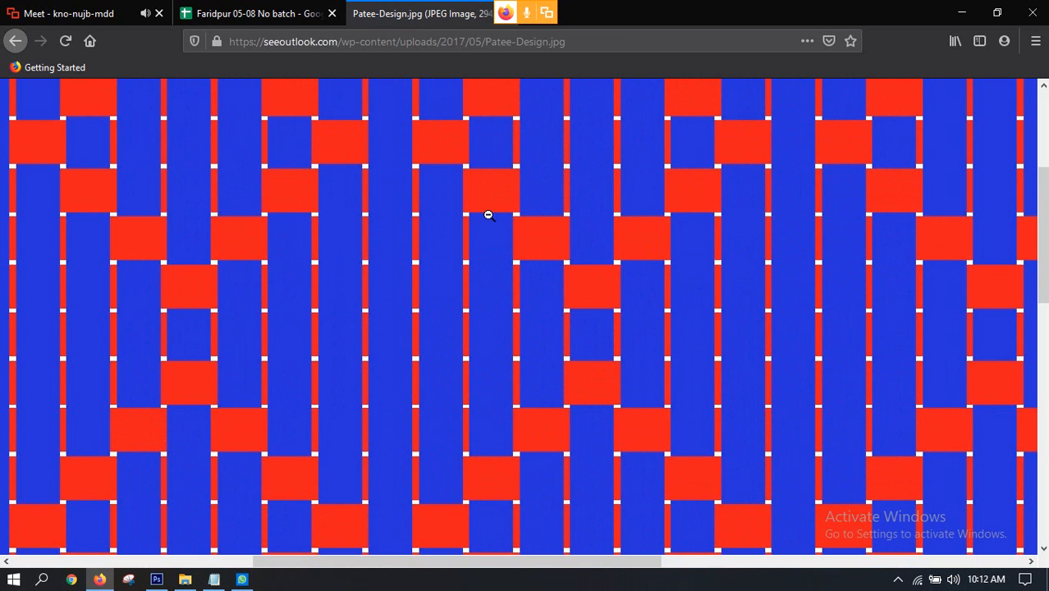
click(525, 215)
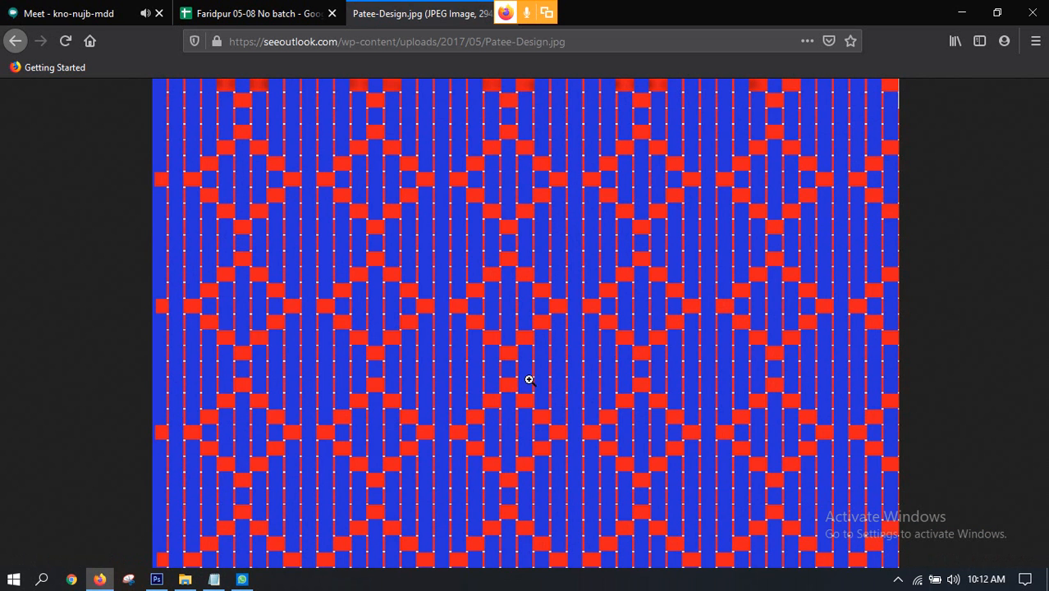
click(495, 308)
click(15, 41)
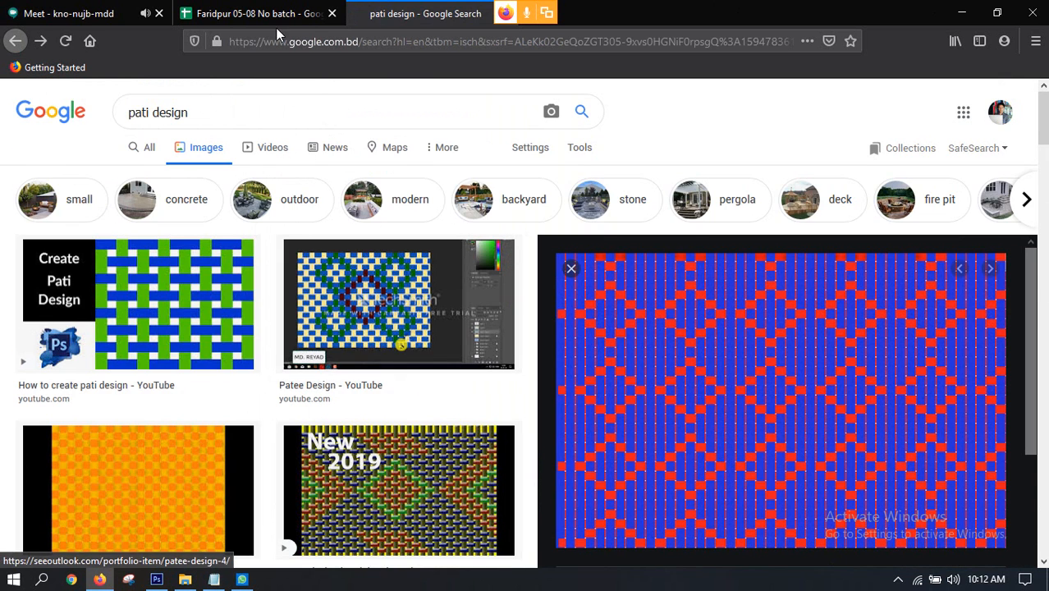
Step: Stop presenting the screen in the Google Meet class
click(103, 12)
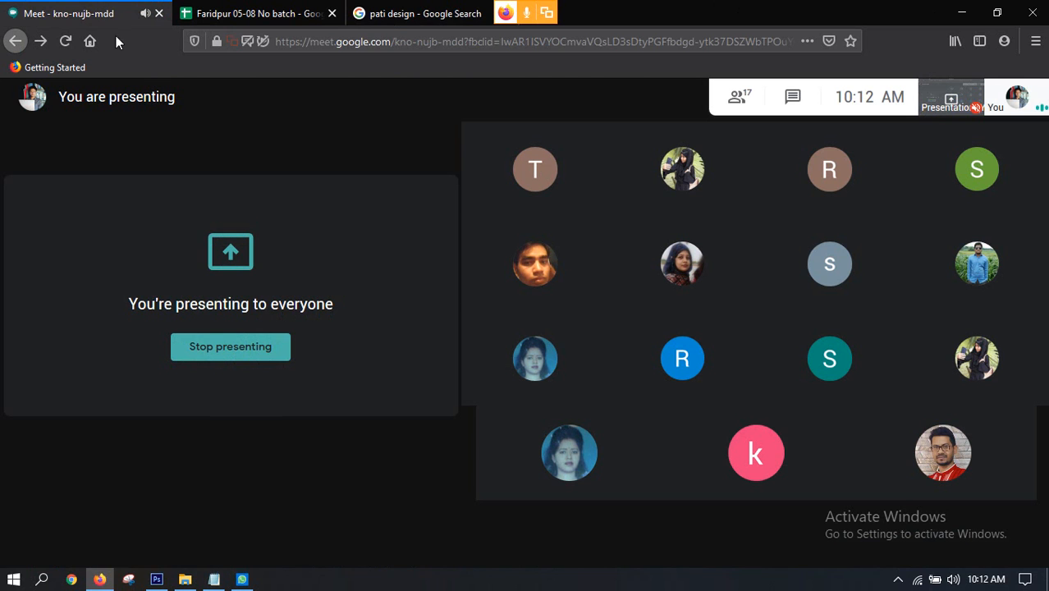
click(221, 351)
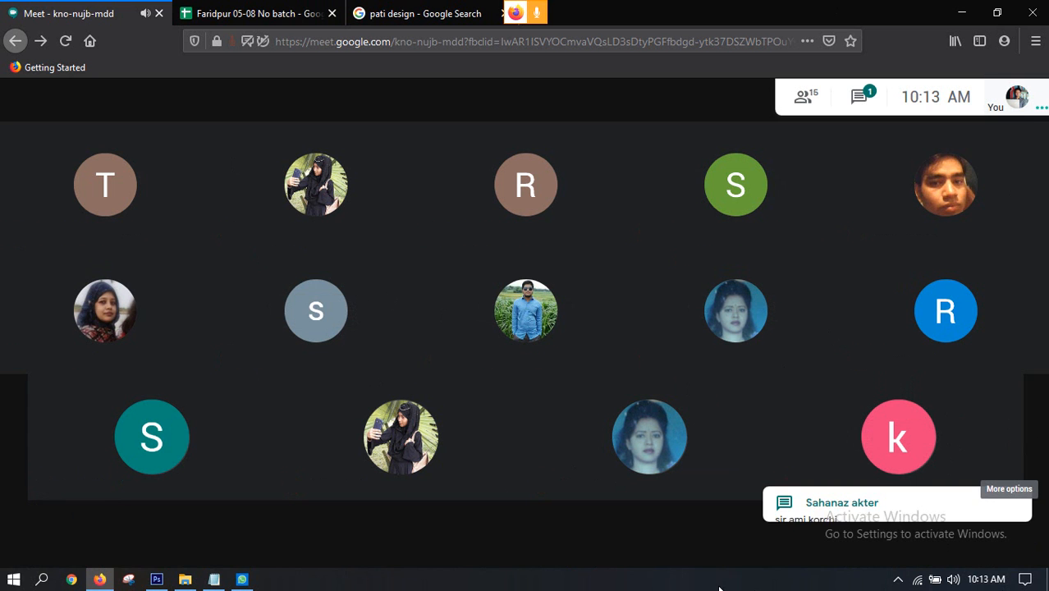
Step: Read the new message in the meeting chat and close the chat
click(157, 580)
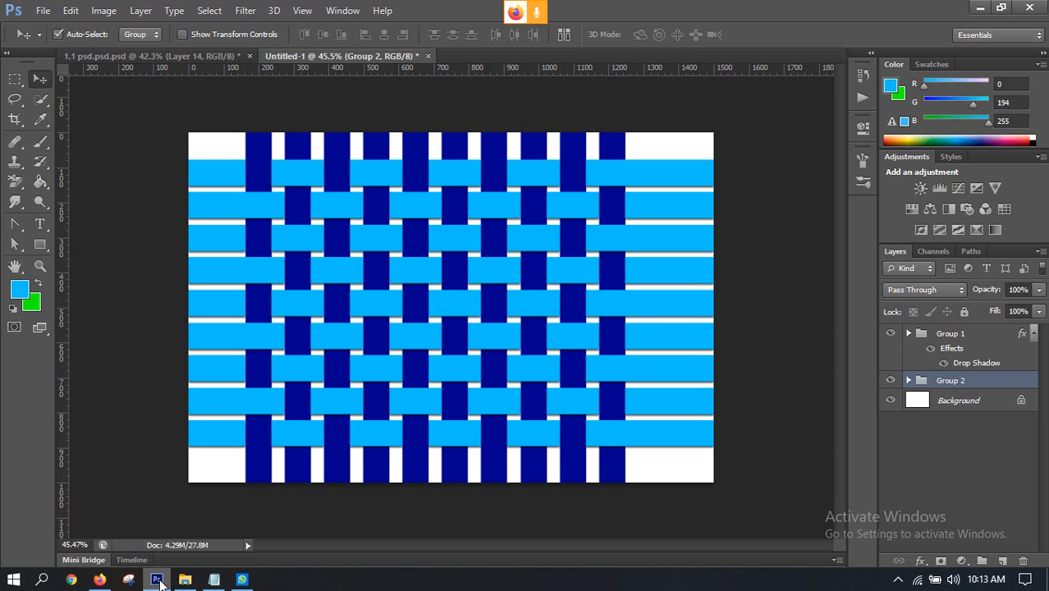
click(157, 580)
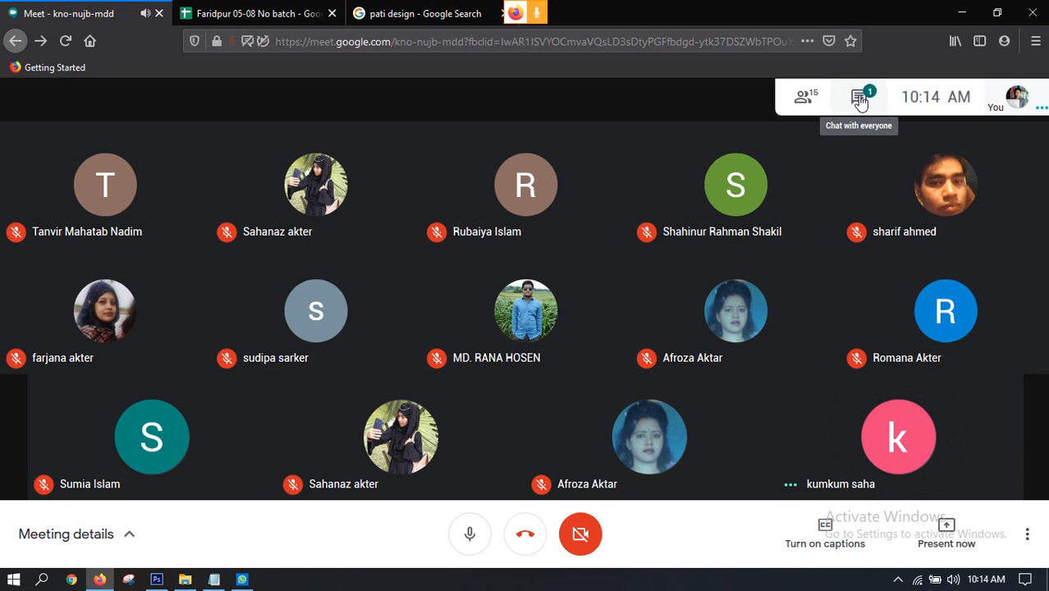
click(859, 100)
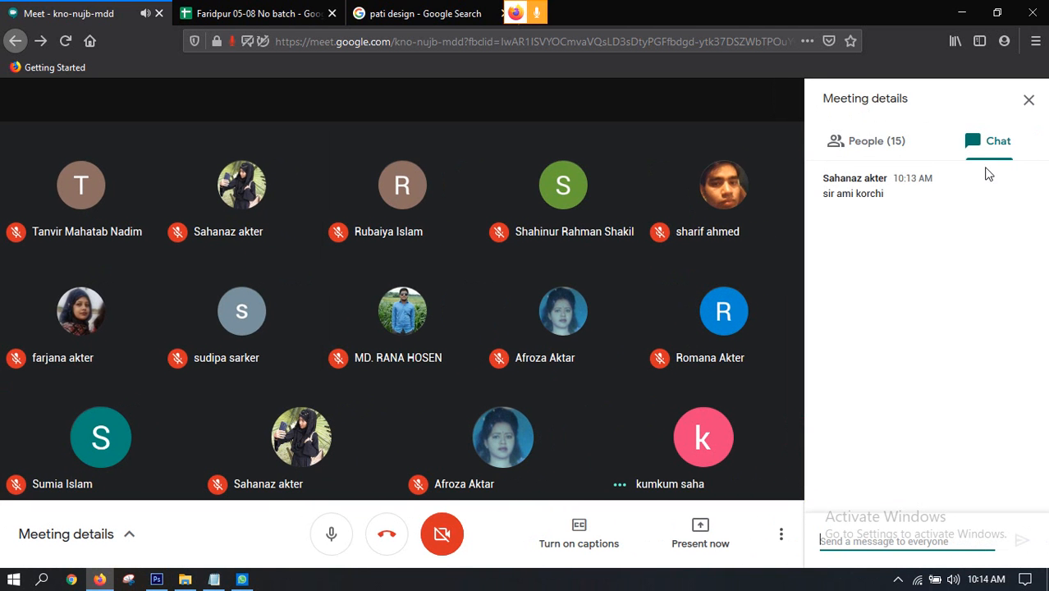
click(1028, 101)
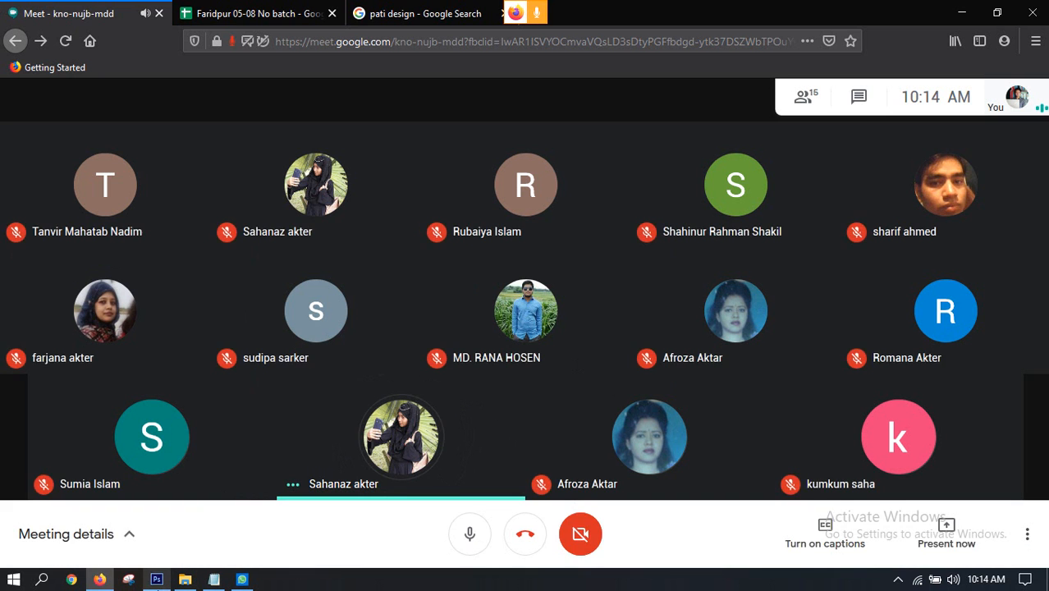
click(157, 580)
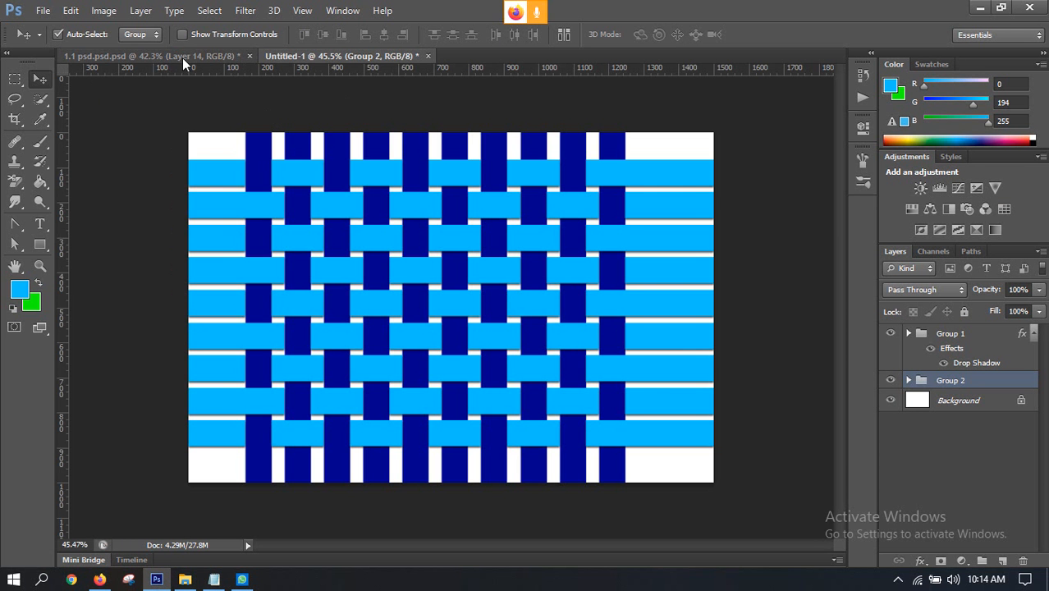
key(ctrl+Tab)
click(100, 579)
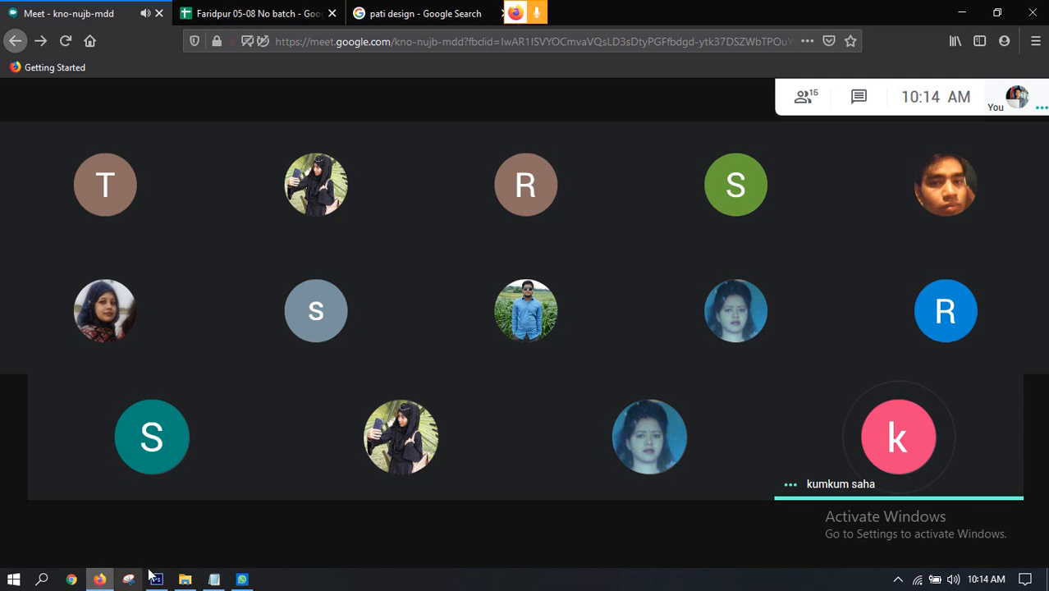
click(242, 581)
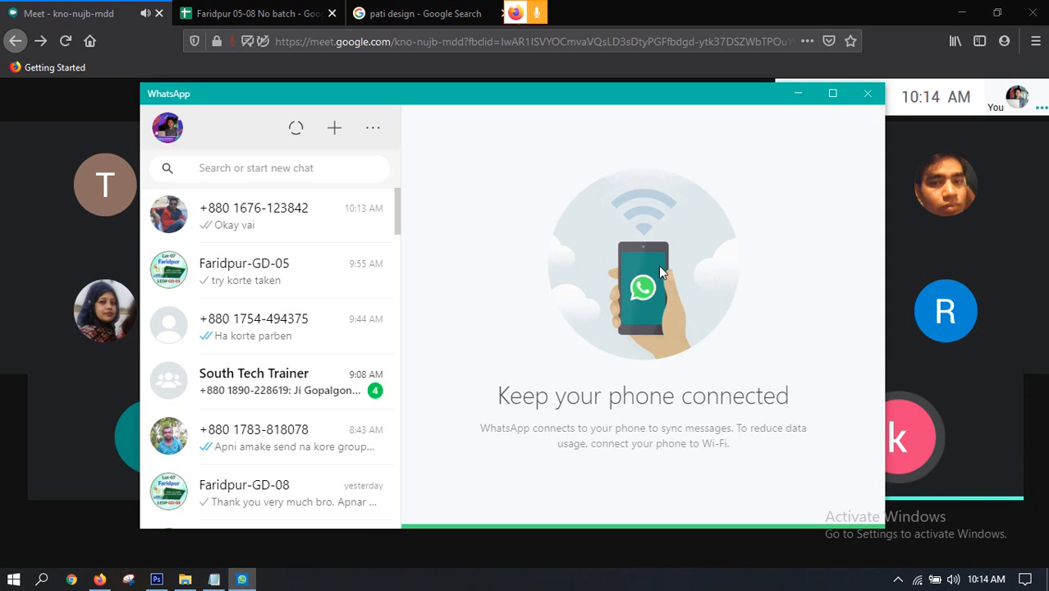
click(791, 94)
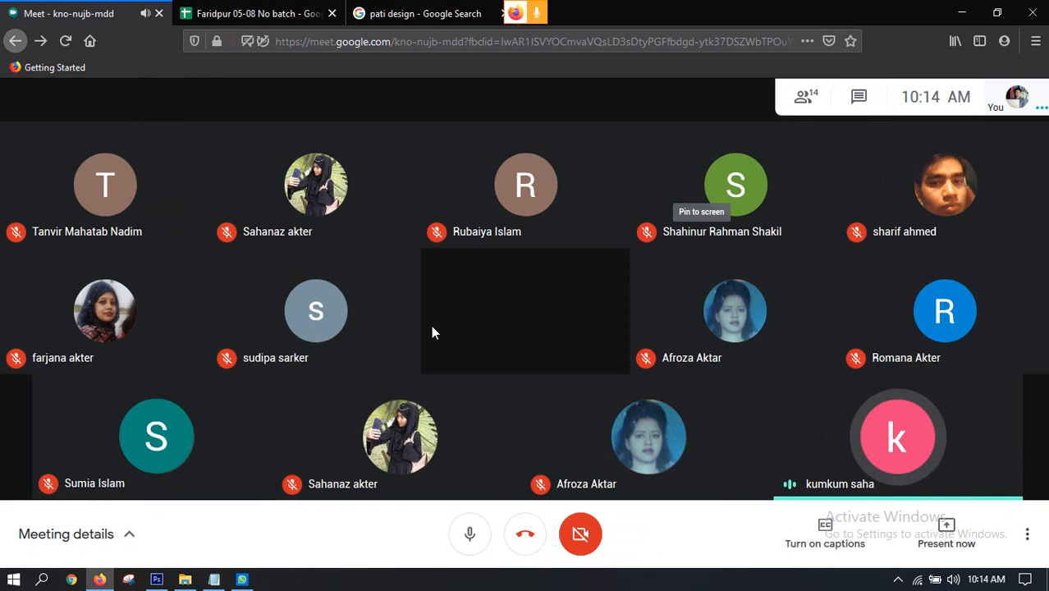
mouse_move(235, 581)
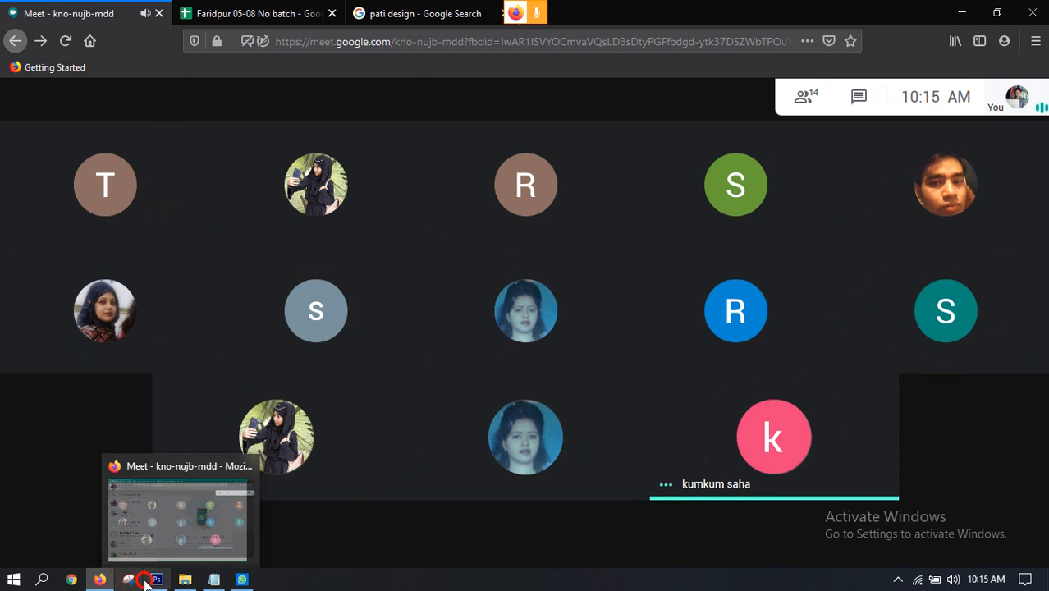
click(155, 580)
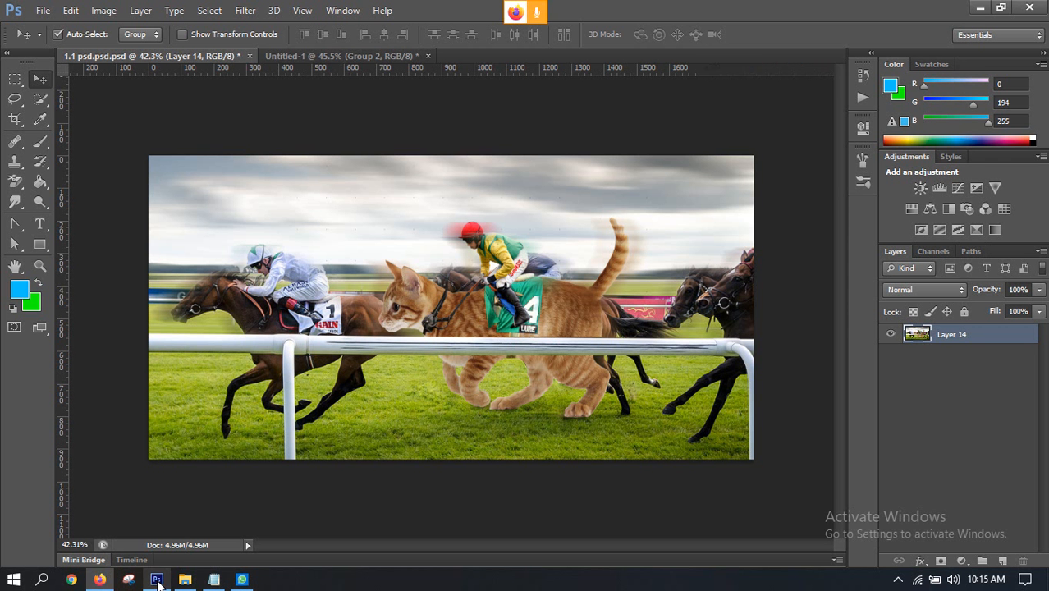
click(305, 57)
Step: Switch to the Google Meet call and present the entire screen to the class
click(99, 580)
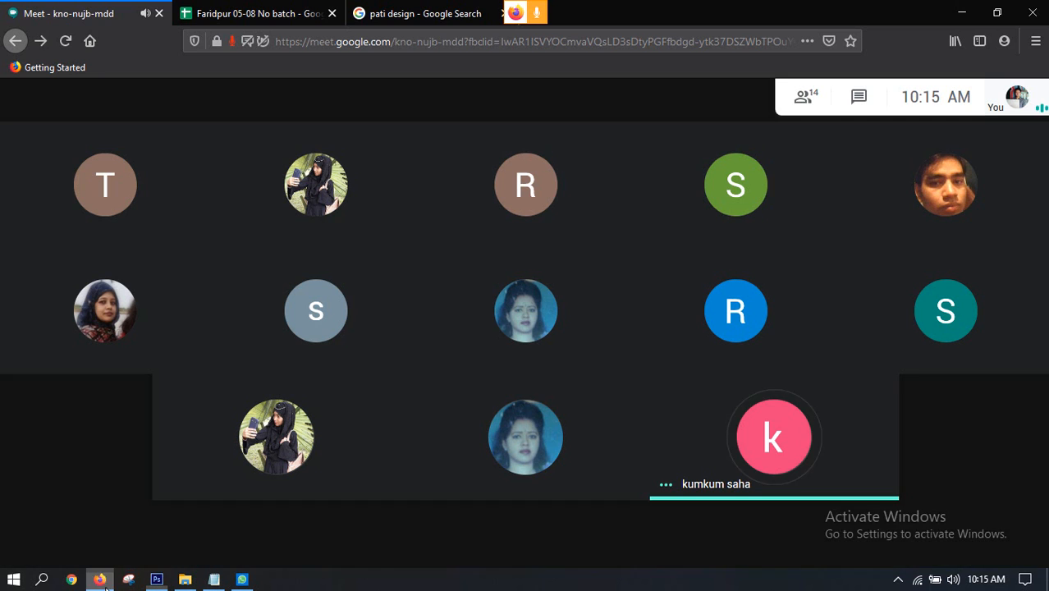
mouse_move(862, 552)
click(919, 531)
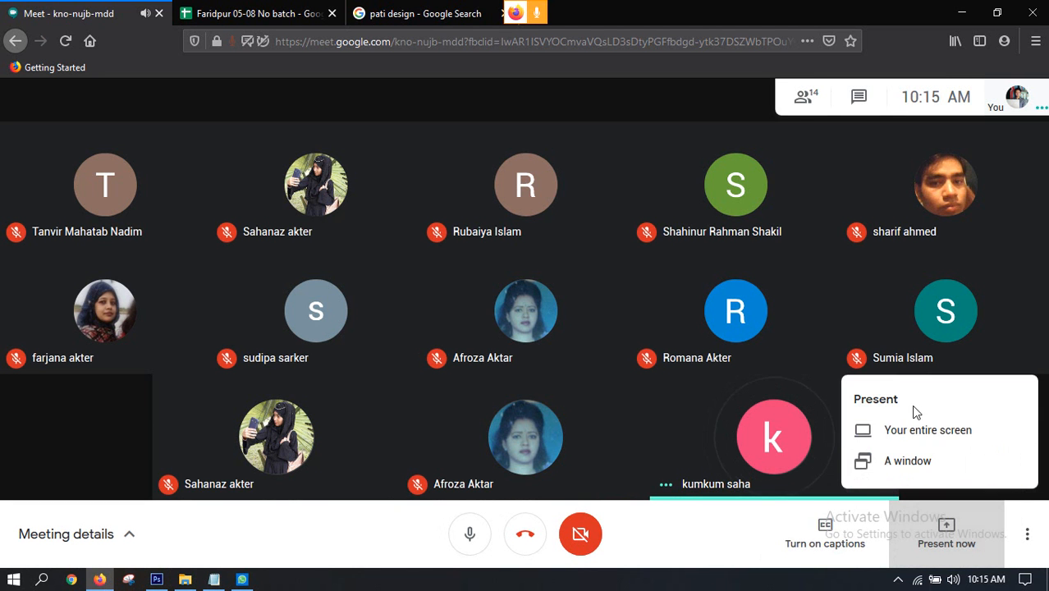
click(904, 429)
click(370, 108)
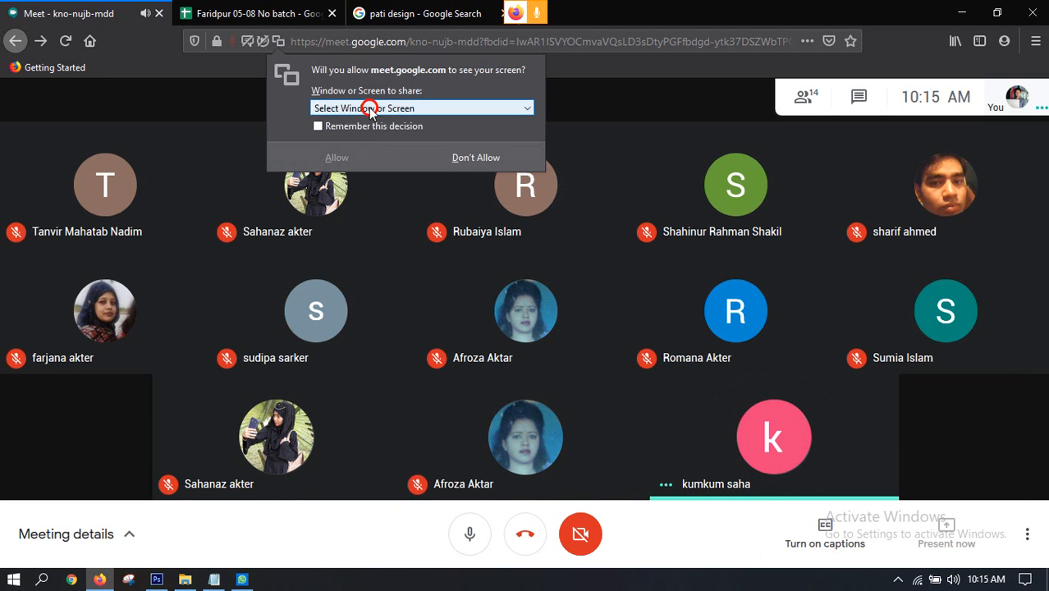
click(352, 225)
click(341, 308)
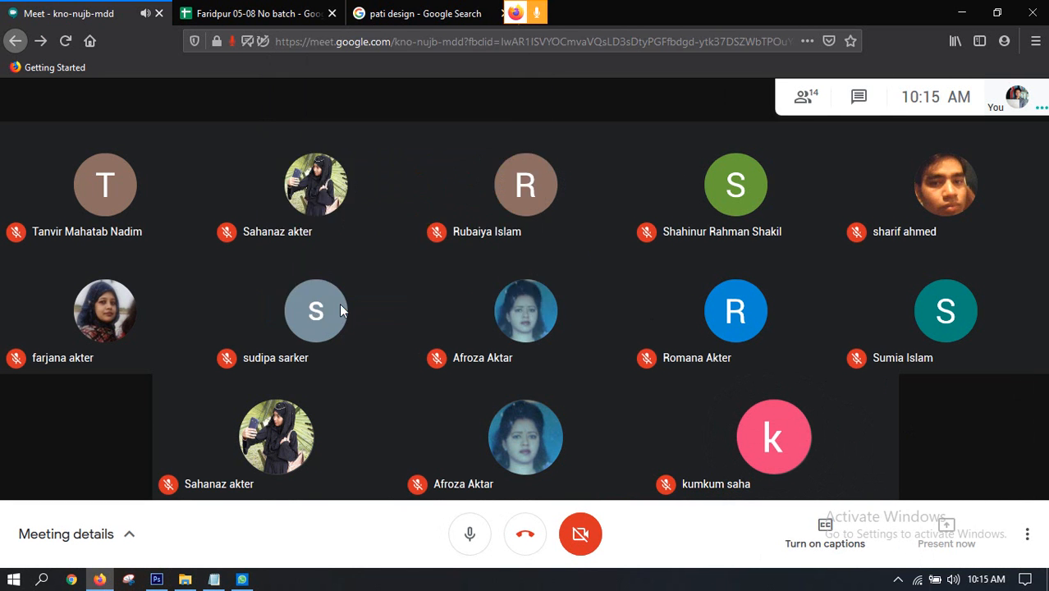
Step: Switch to Photoshop and hide both strip groups, Group 1 and Group 2, in the Untitled-1 document
click(156, 583)
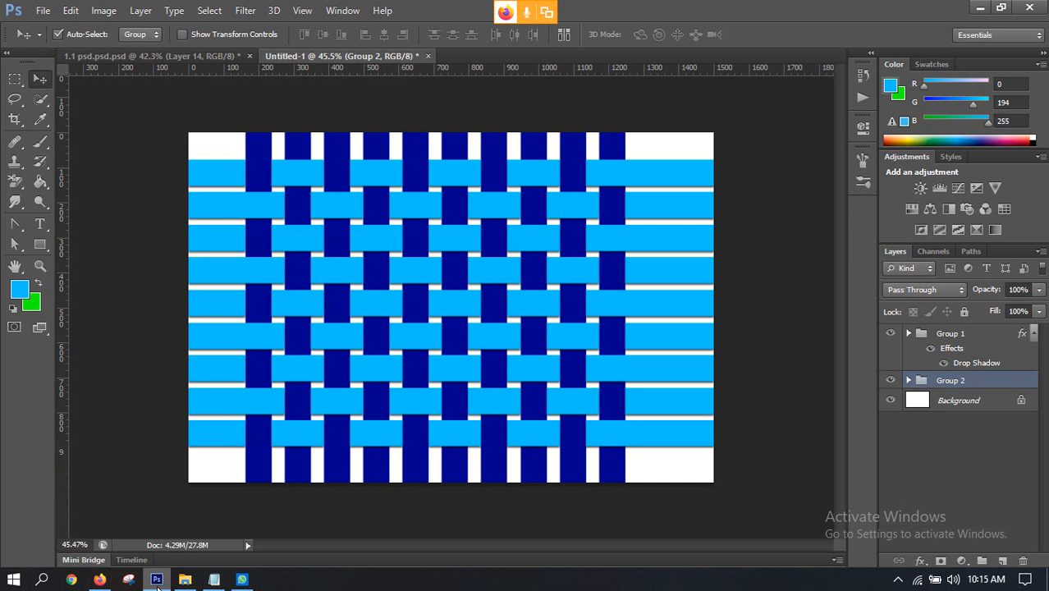
click(892, 335)
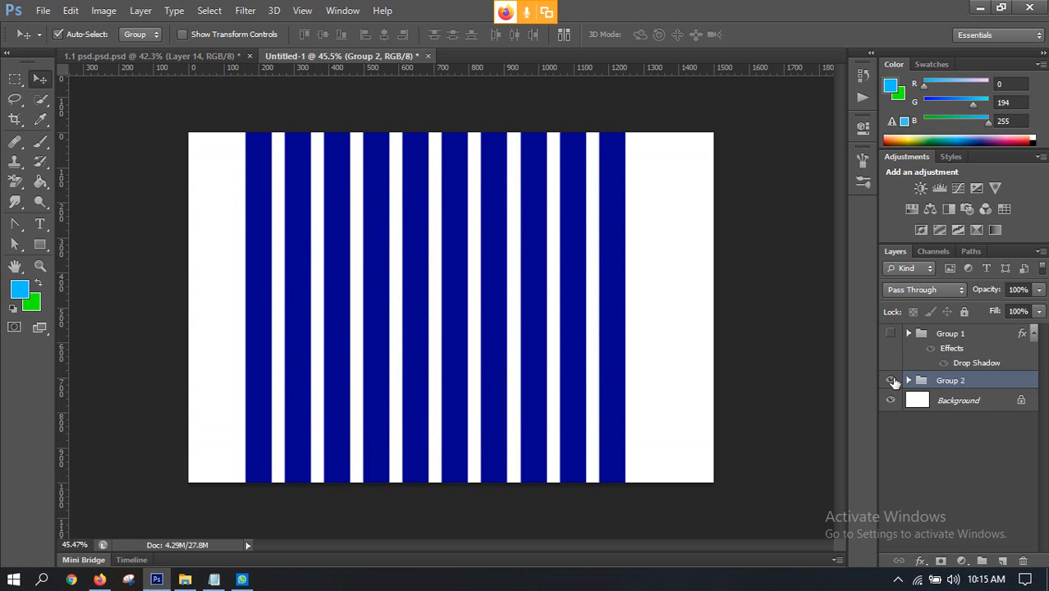
click(892, 382)
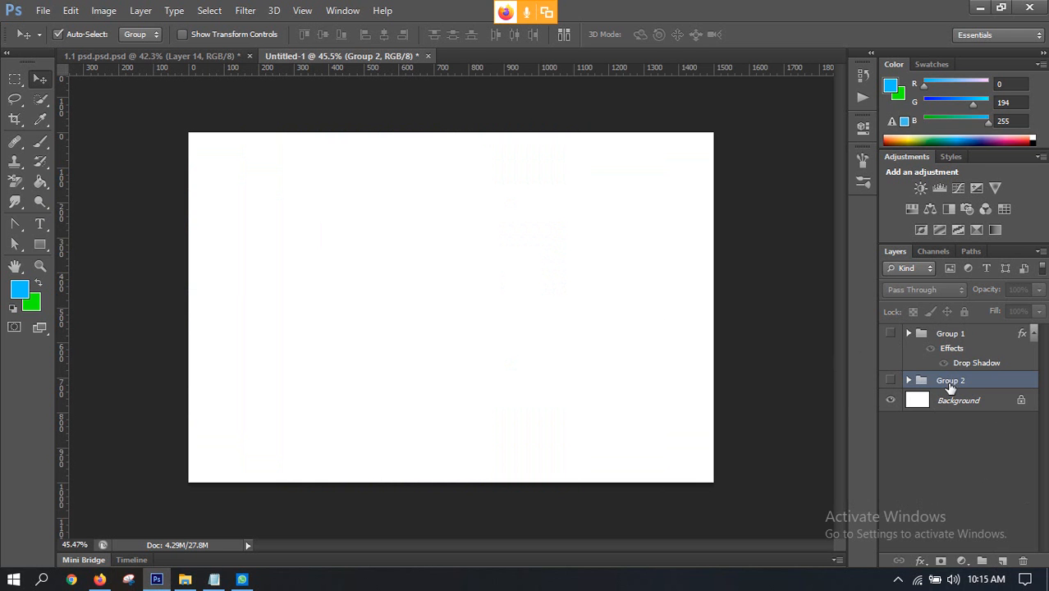
Step: Add a new layer above Group 1 and select a full-height vertical strip about 75 px wide near the canvas's left edge
click(935, 336)
click(1002, 561)
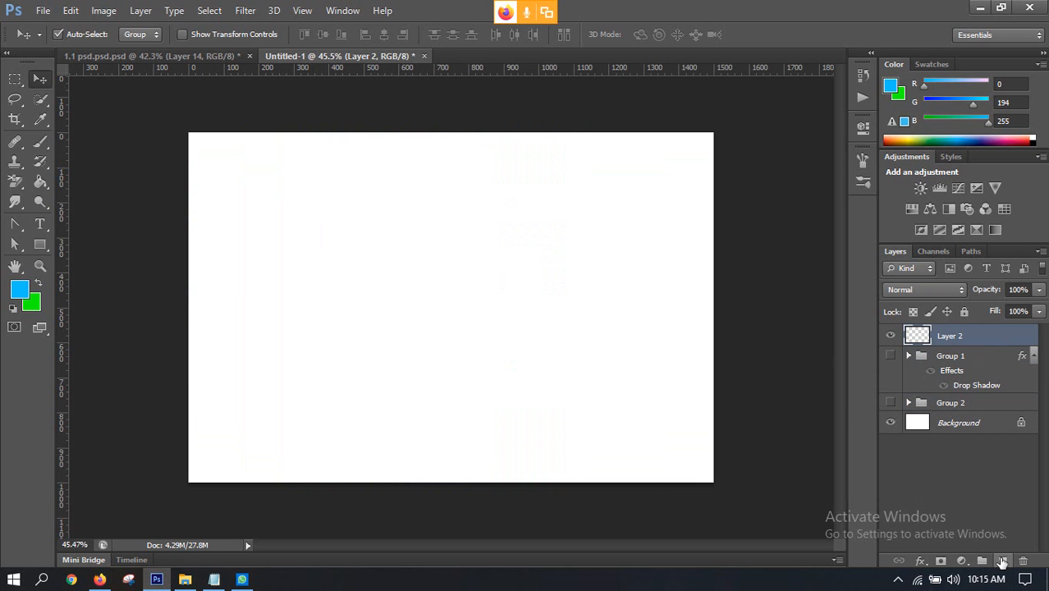
click(15, 78)
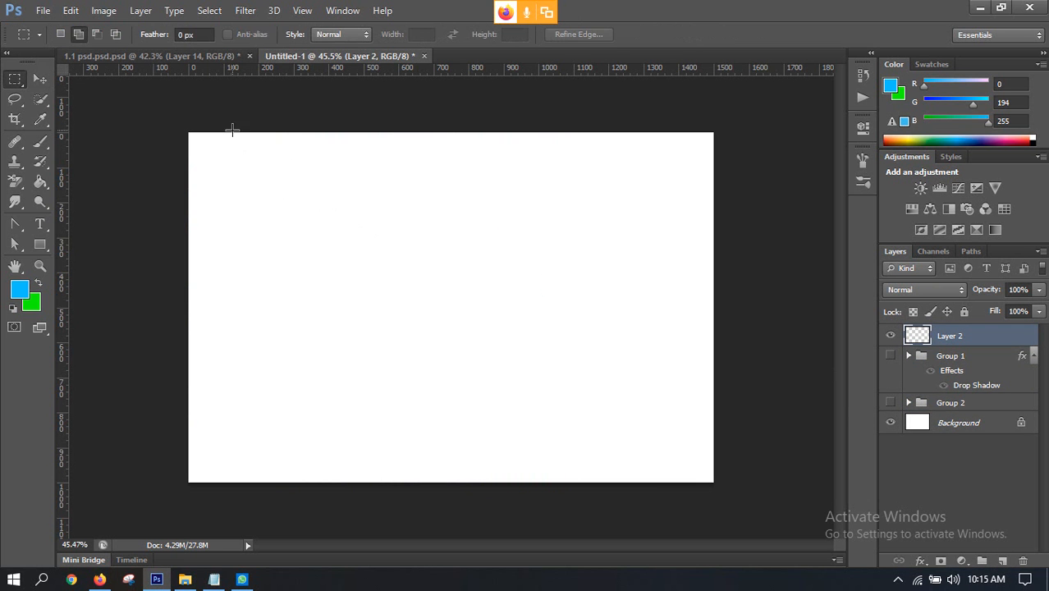
drag(223, 132, 250, 492)
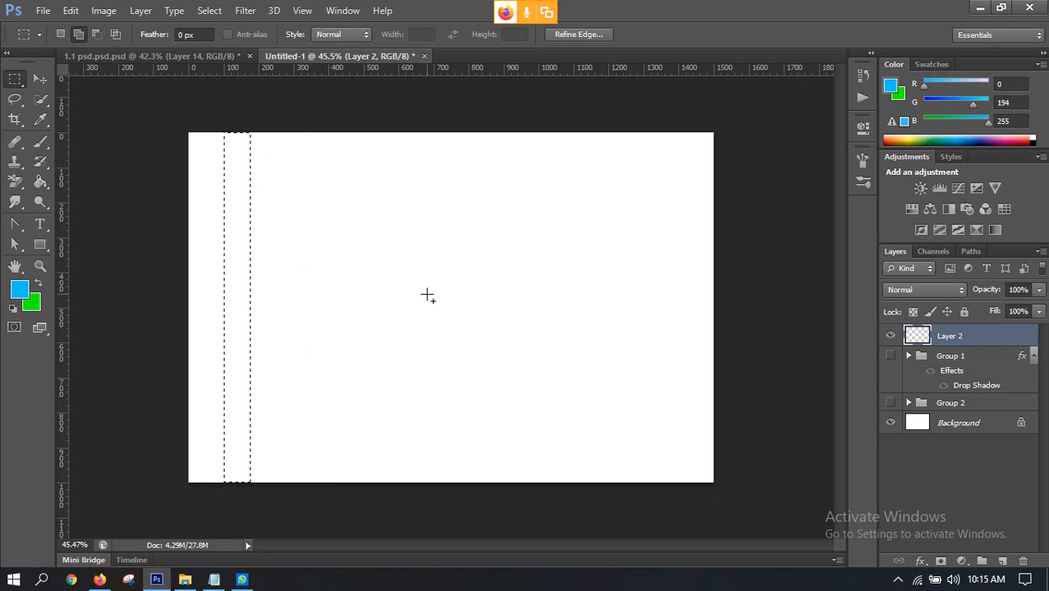
Step: Fill the selected strip with the blue foreground colour, deselect it, and duplicate it 12 times as separate layers across the canvas
key(alt+BackSpace)
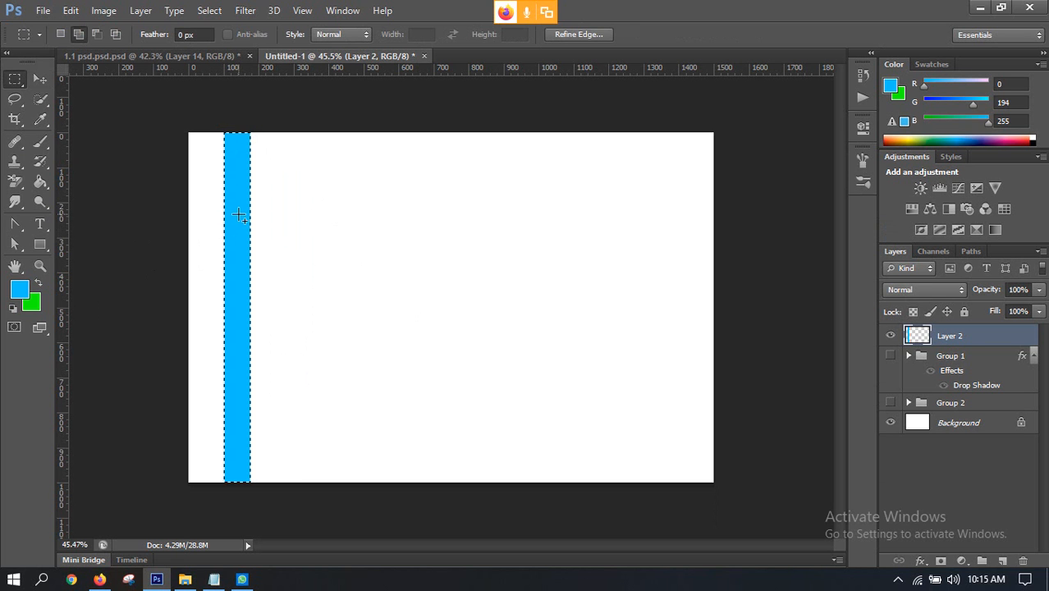
key(ctrl+d)
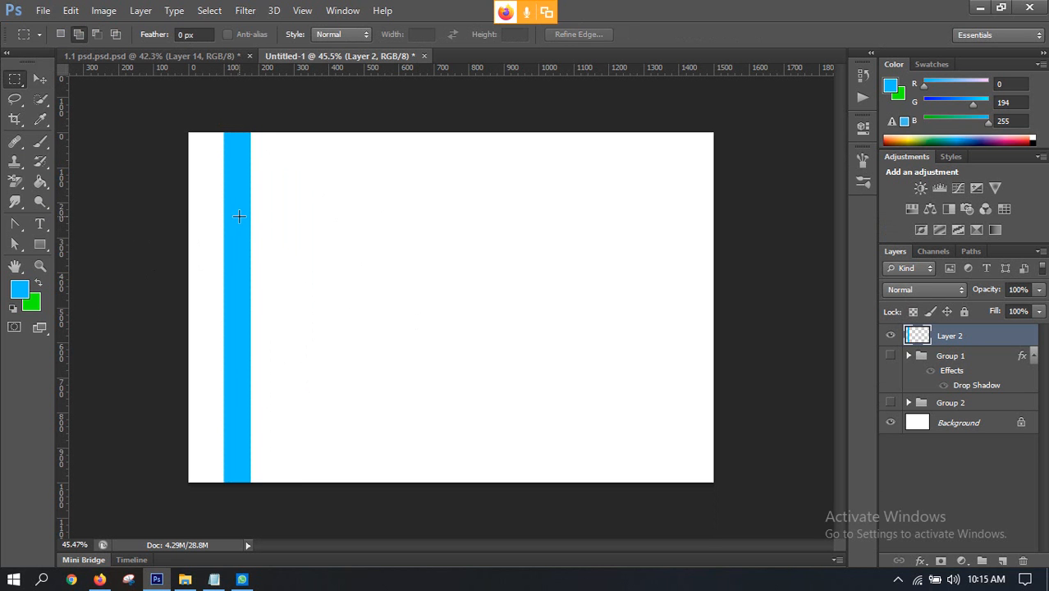
click(40, 80)
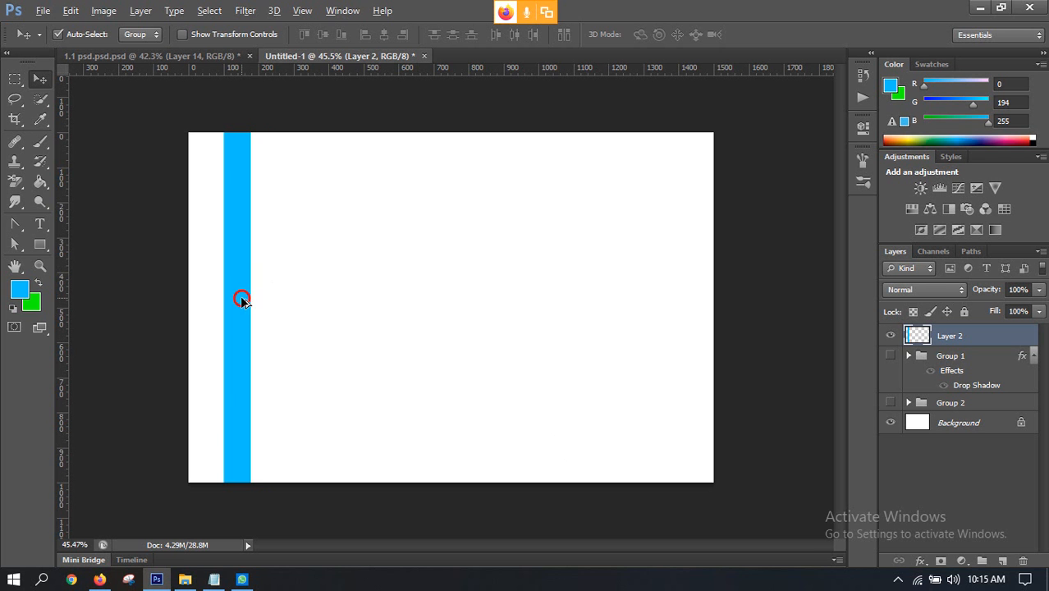
drag(242, 300, 638, 351)
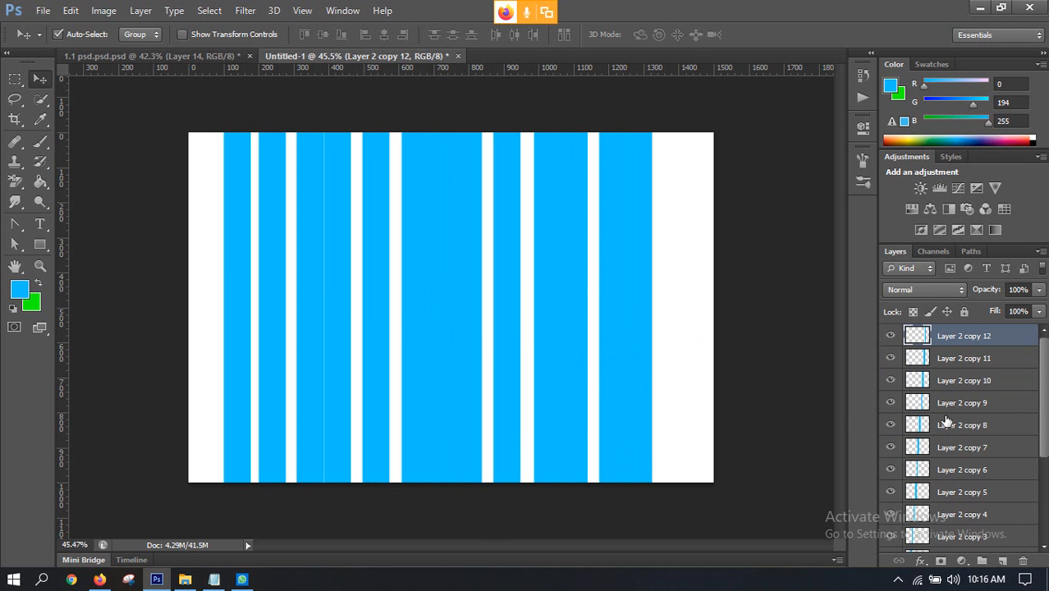
Step: Select all strip layers from Layer 2 copy 12 down to Layer 2 and distribute their horizontal centers evenly
scroll(946, 421, down, 5)
shift+click(961, 457)
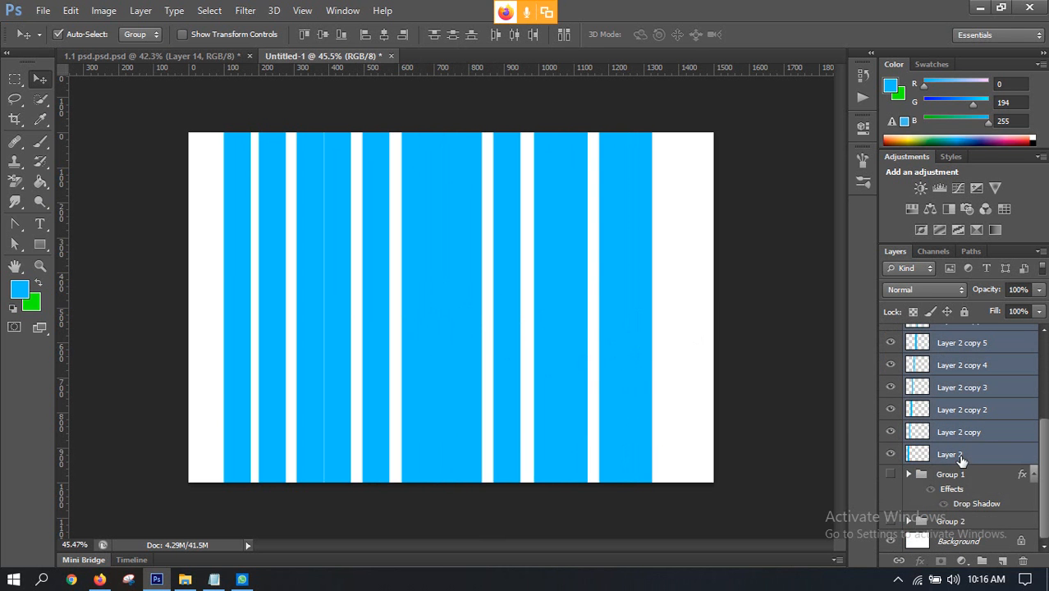
click(514, 36)
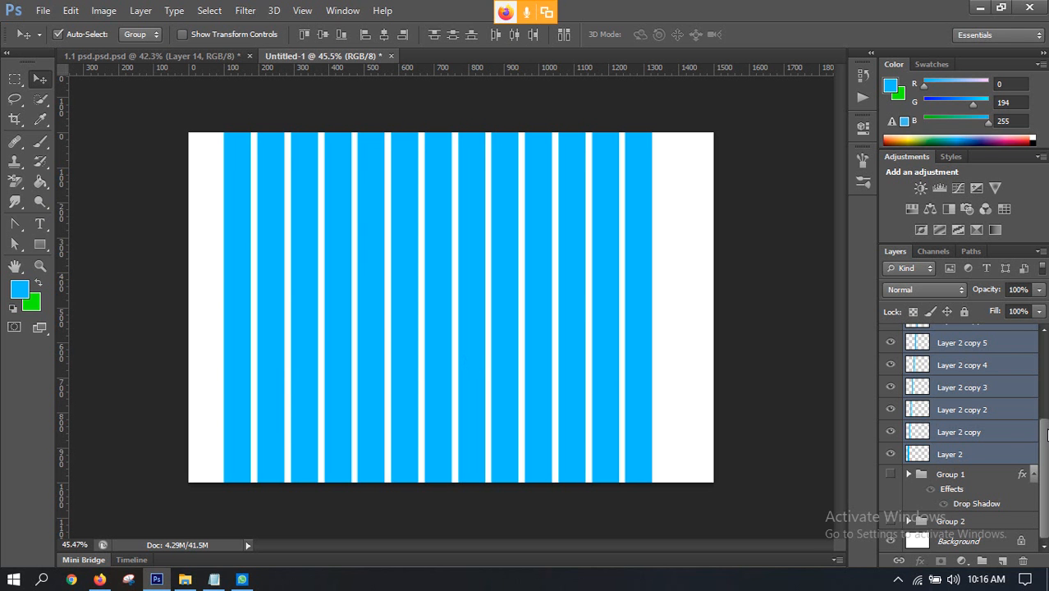
Step: Load the outline of the Layer 2 copy 12 strip as a selection, try duplicating it within that layer, and undo it
scroll(961, 429, up, 4)
click(909, 343)
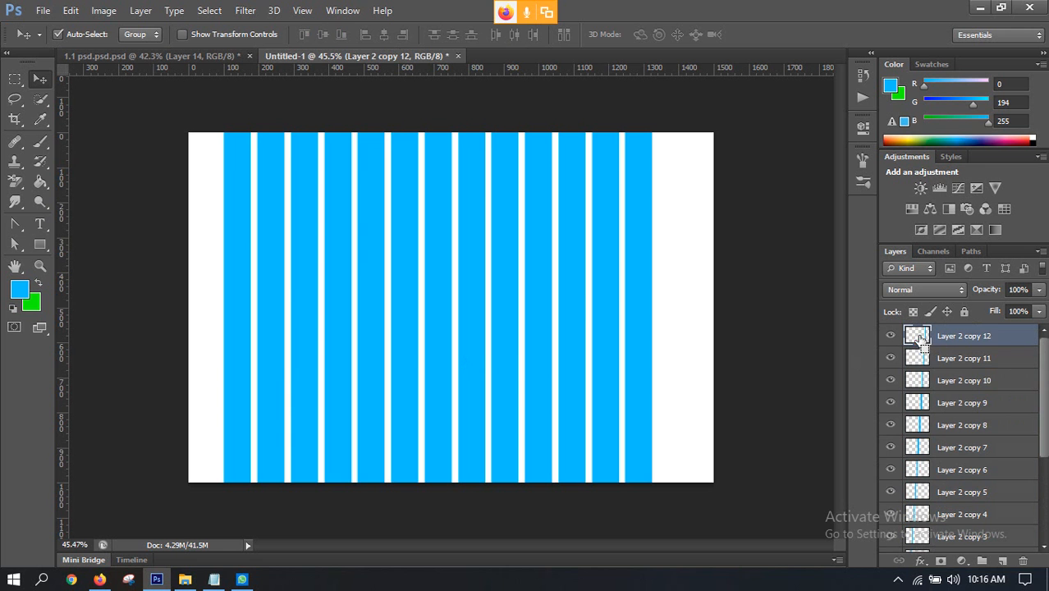
ctrl+click(919, 338)
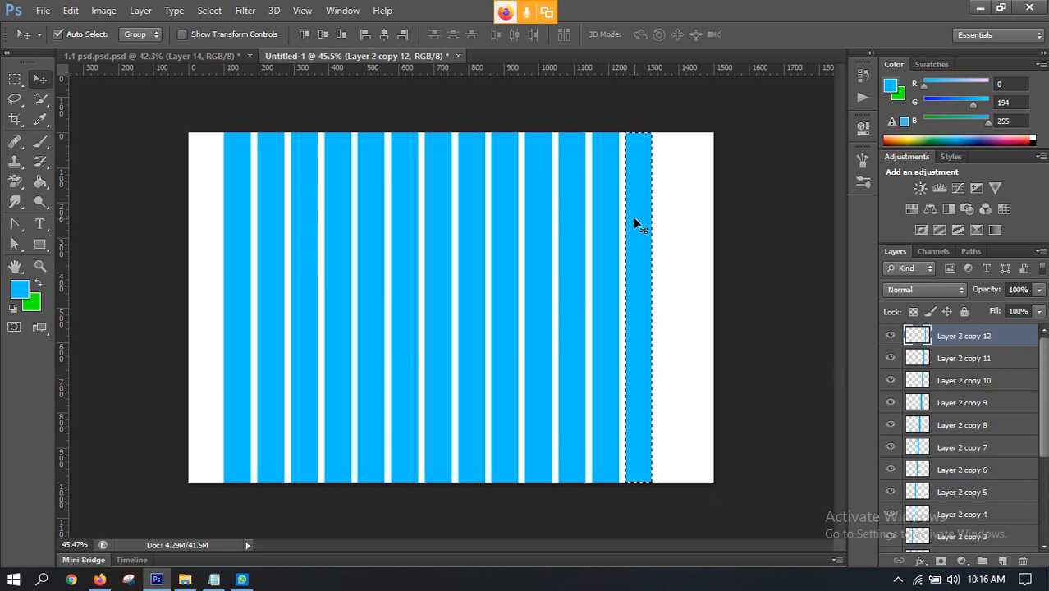
alt+drag(635, 243, 670, 235)
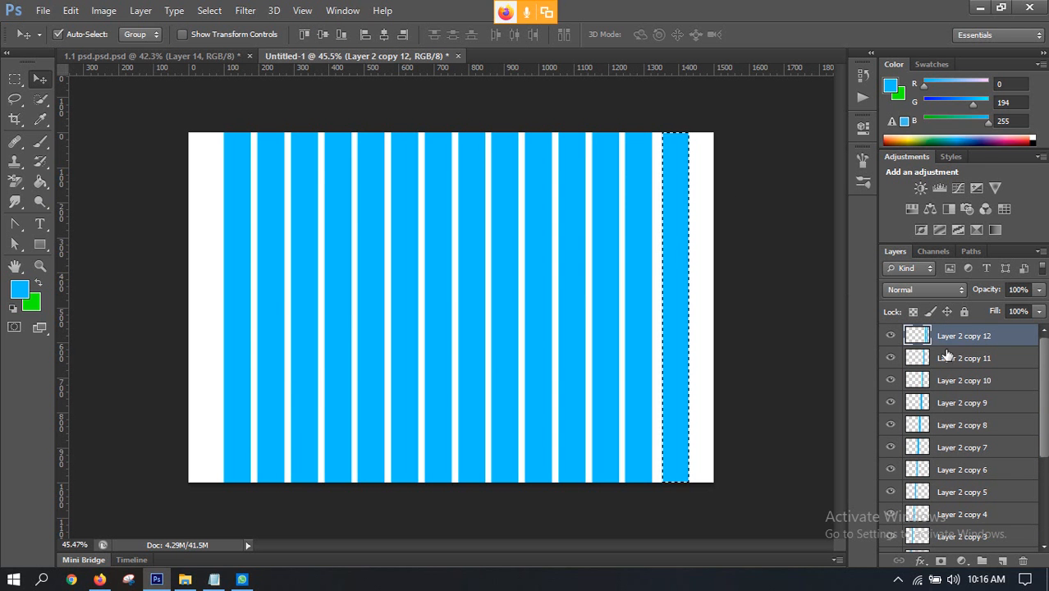
key(ctrl+z)
Step: Try another in-layer duplicate of the selected strip, toggle the layer's visibility, undo the duplicate and clear the selection
click(649, 261)
drag(648, 261, 681, 264)
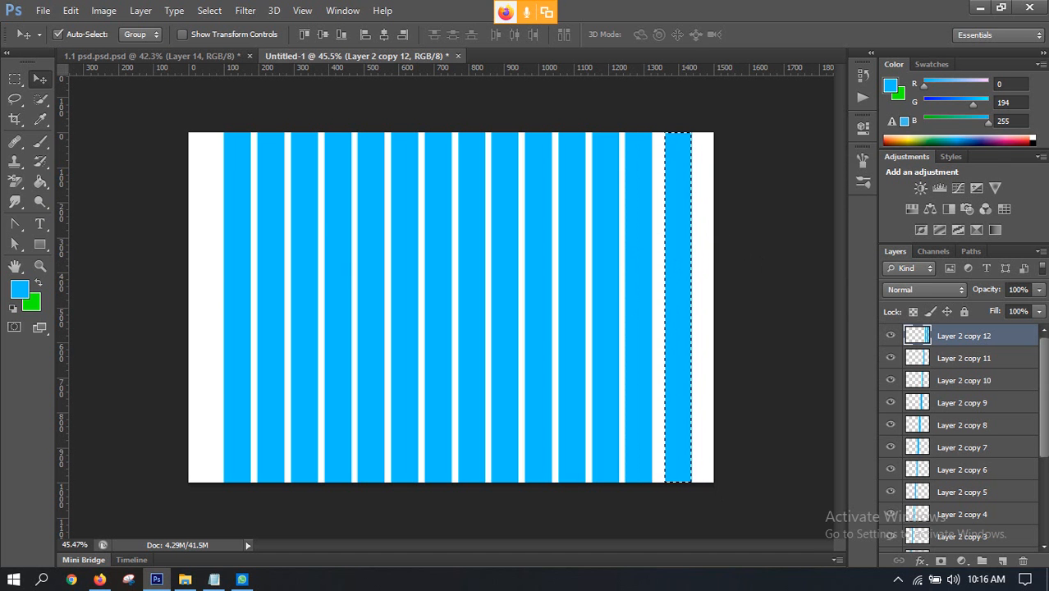
click(891, 336)
click(891, 336)
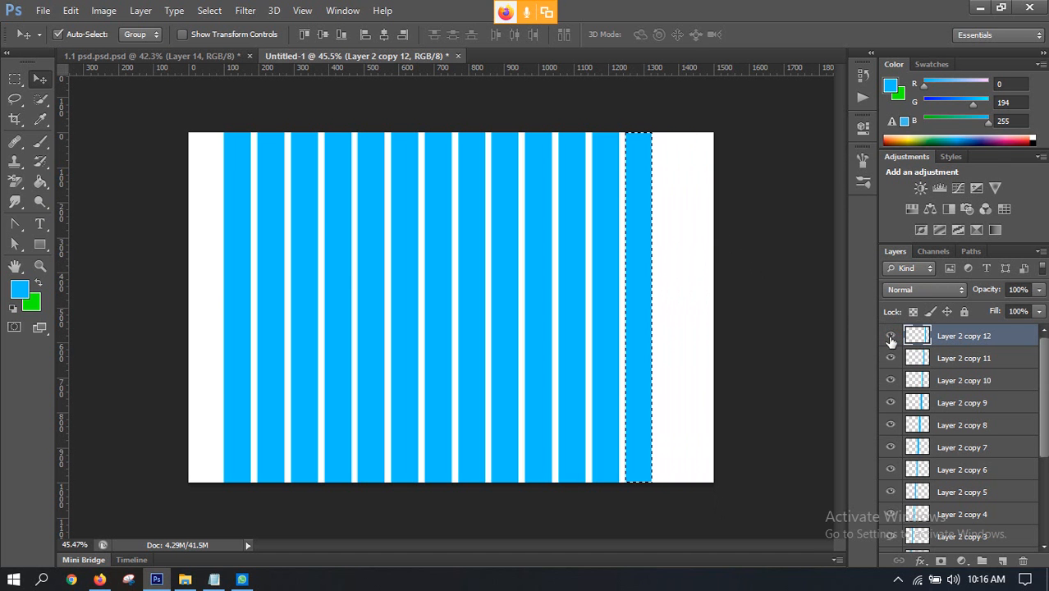
key(ctrl+z)
key(ctrl+d)
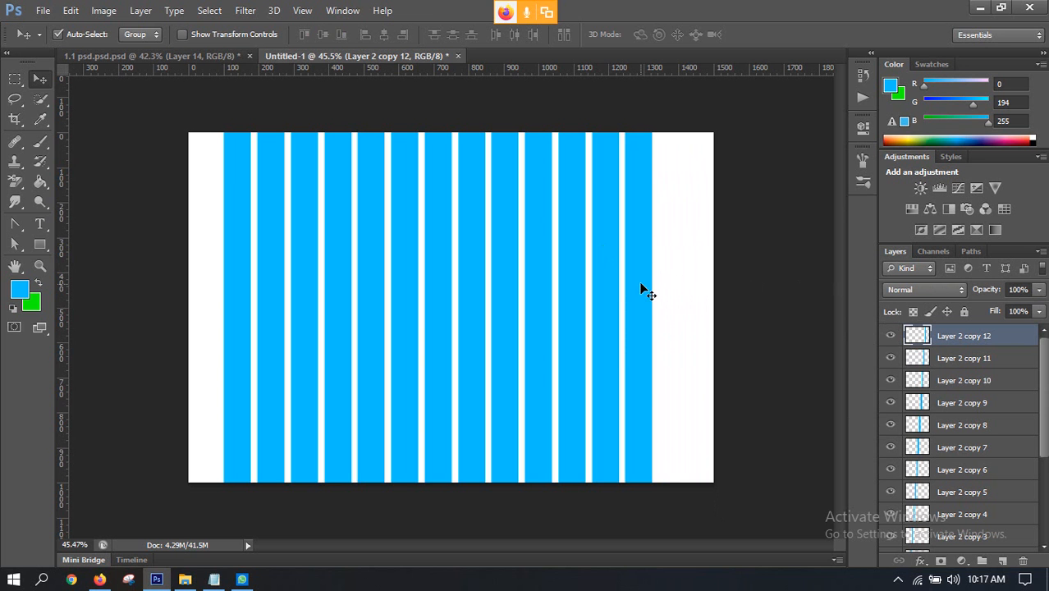
Step: Duplicate the last strip as a new layer beside it, toggle the copy's visibility, and delete the copy
scroll(608, 325, down, 4)
scroll(585, 324, up, 3)
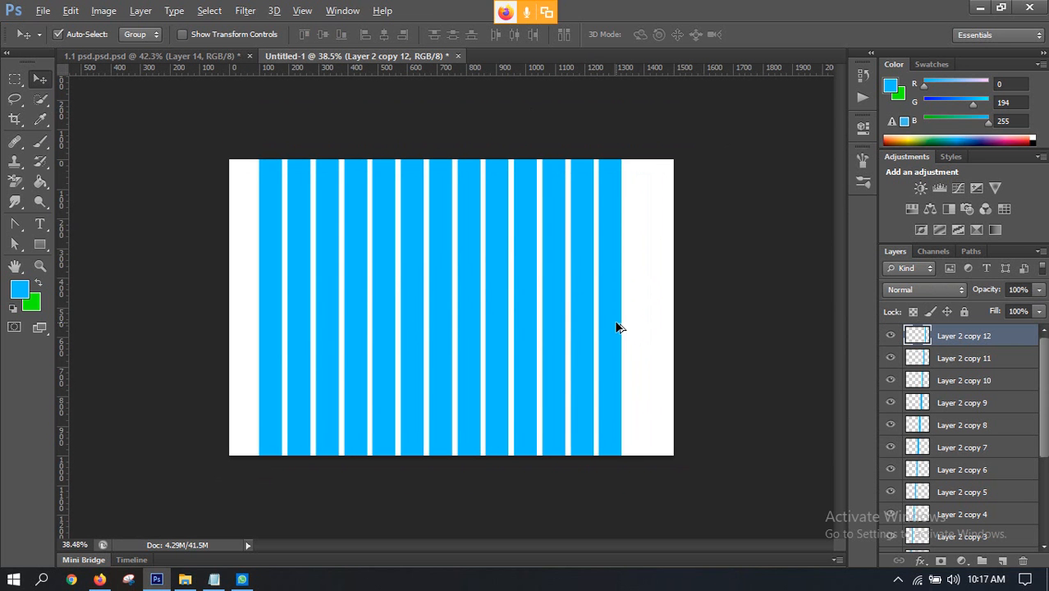
drag(618, 325, 645, 327)
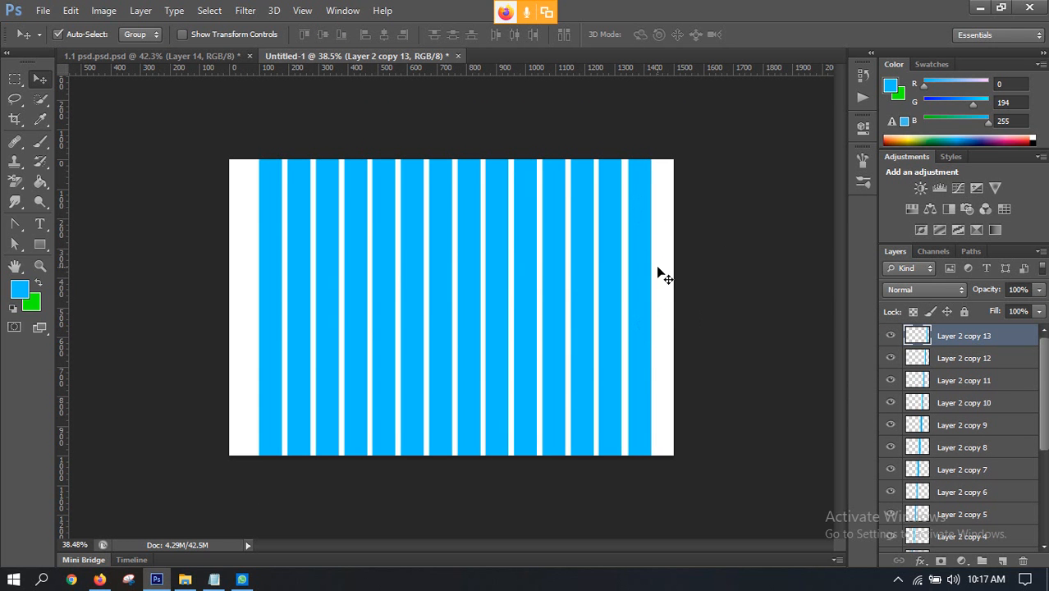
click(890, 335)
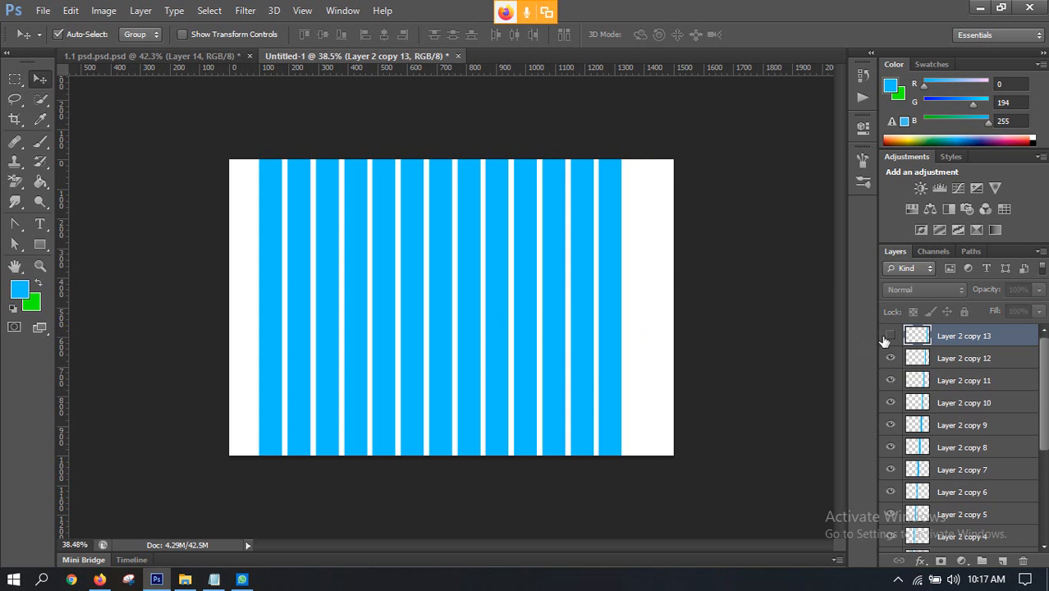
click(889, 335)
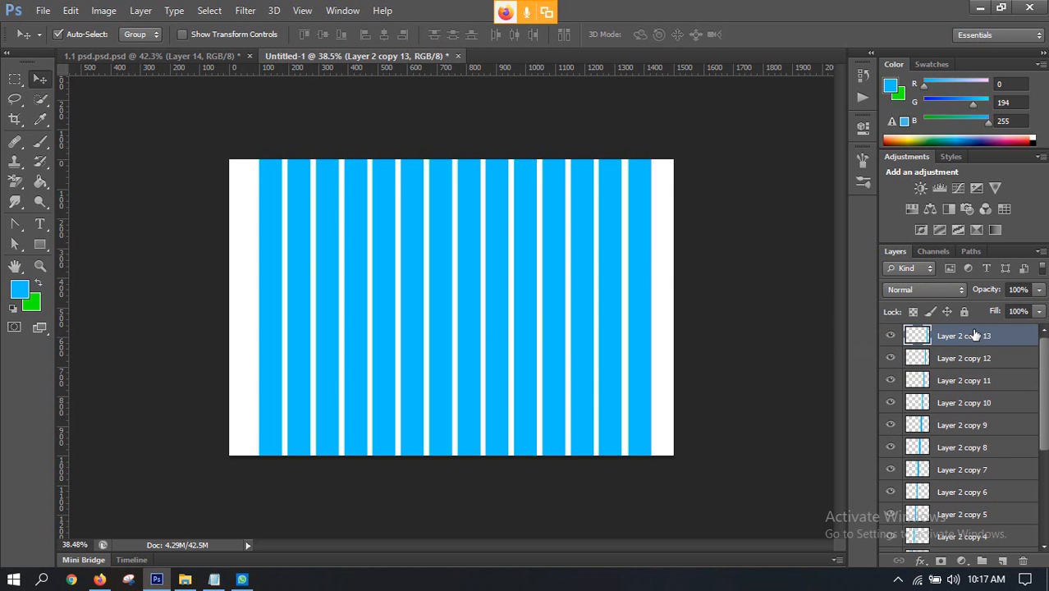
key(Delete)
key(ctrl+minus)
key(ctrl+minus)
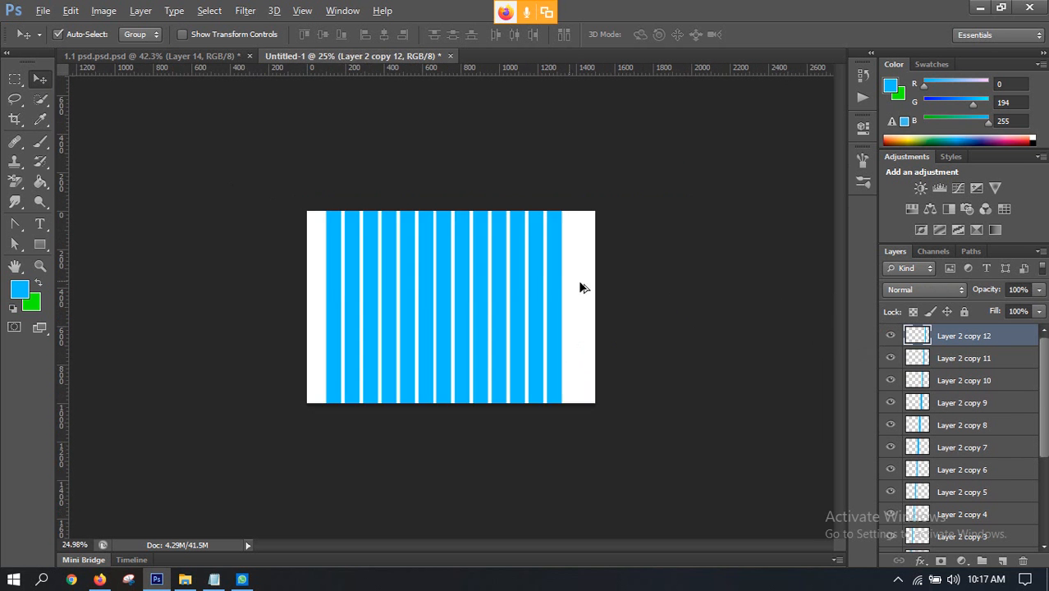
scroll(579, 287, up, 6)
scroll(453, 297, up, 6)
scroll(440, 288, down, 4)
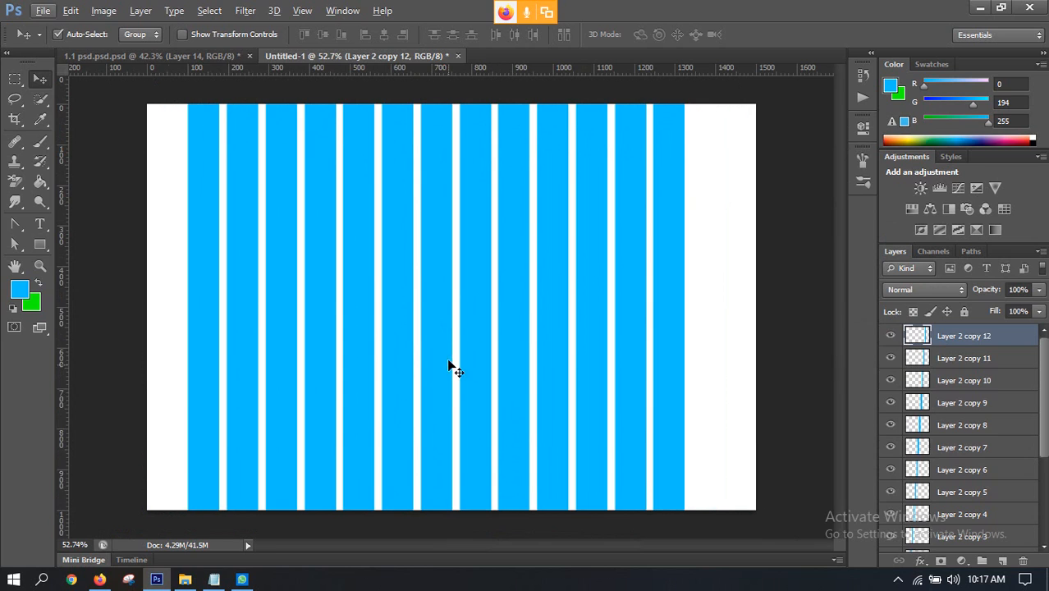
Step: Switch to Firefox and examine the woven mat patterns in the "pati design" image results and related images
click(99, 579)
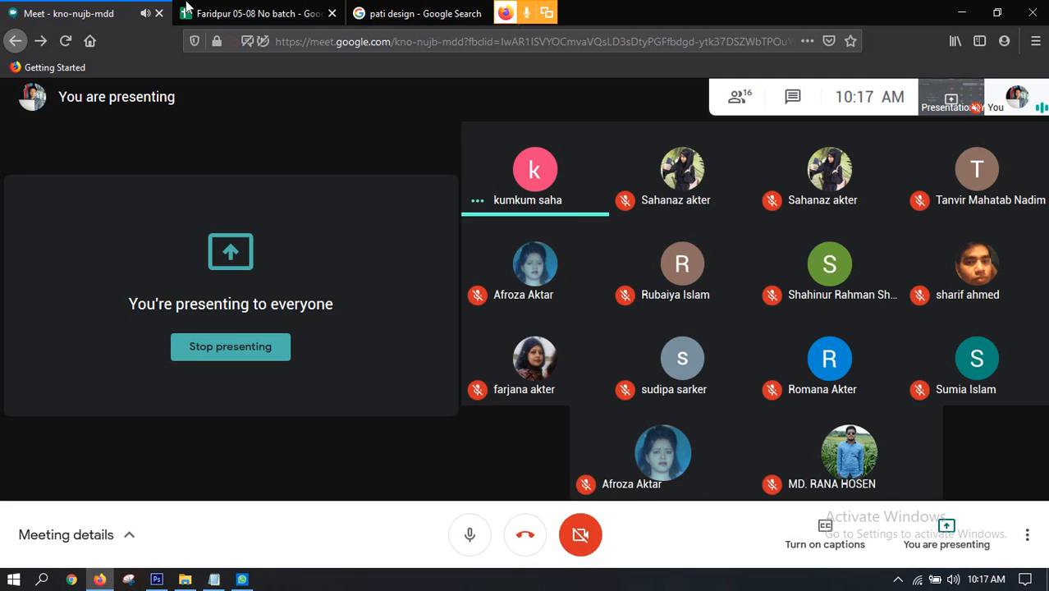
click(381, 11)
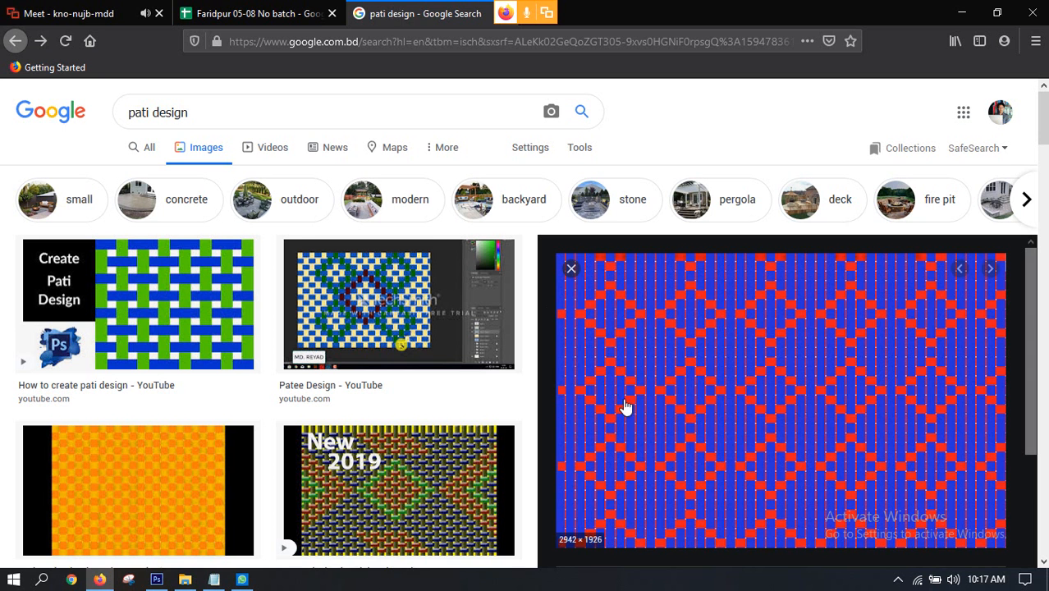
scroll(625, 407, down, 5)
scroll(440, 491, down, 5)
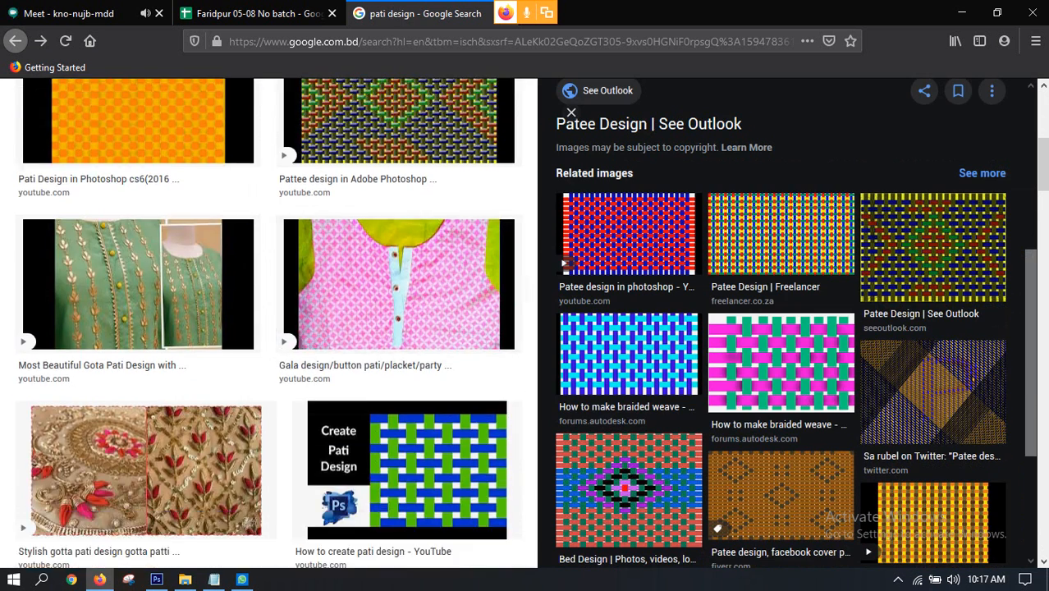
scroll(644, 362, up, 3)
scroll(651, 360, down, 5)
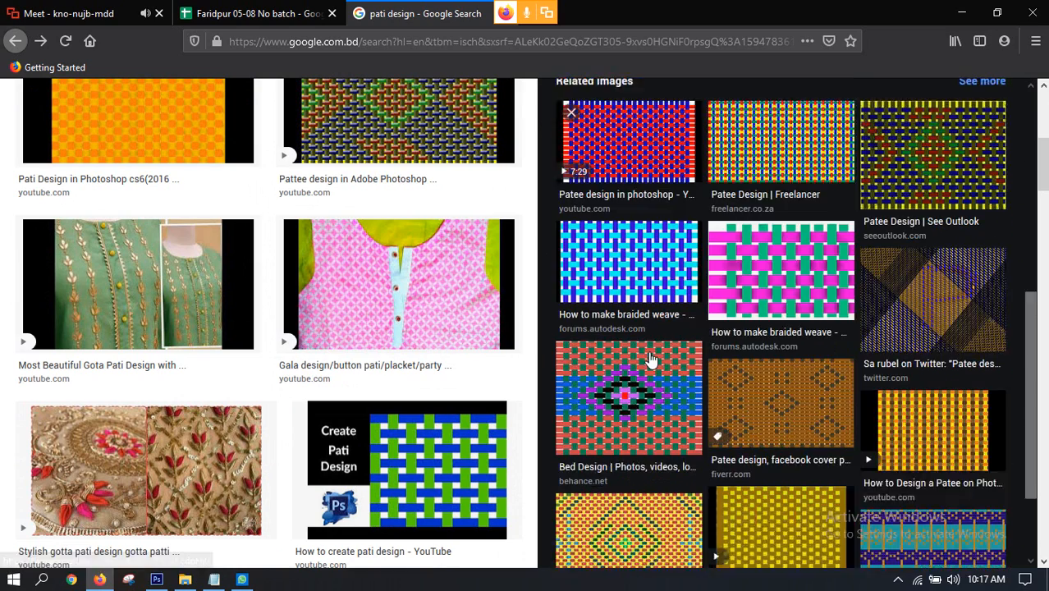
scroll(651, 359, down, 3)
scroll(768, 352, up, 5)
scroll(764, 425, down, 5)
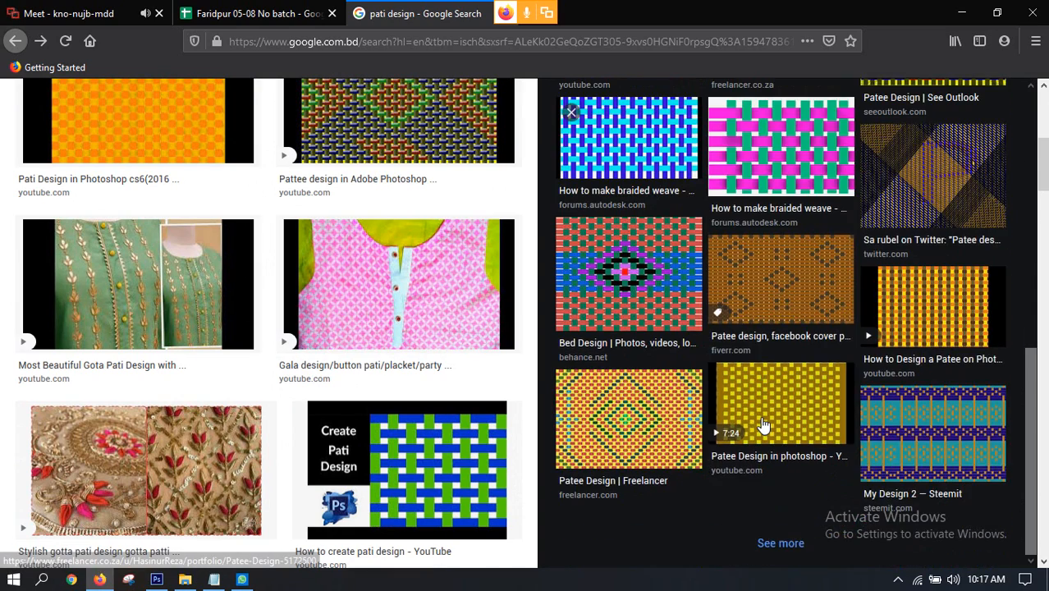
scroll(763, 425, down, 3)
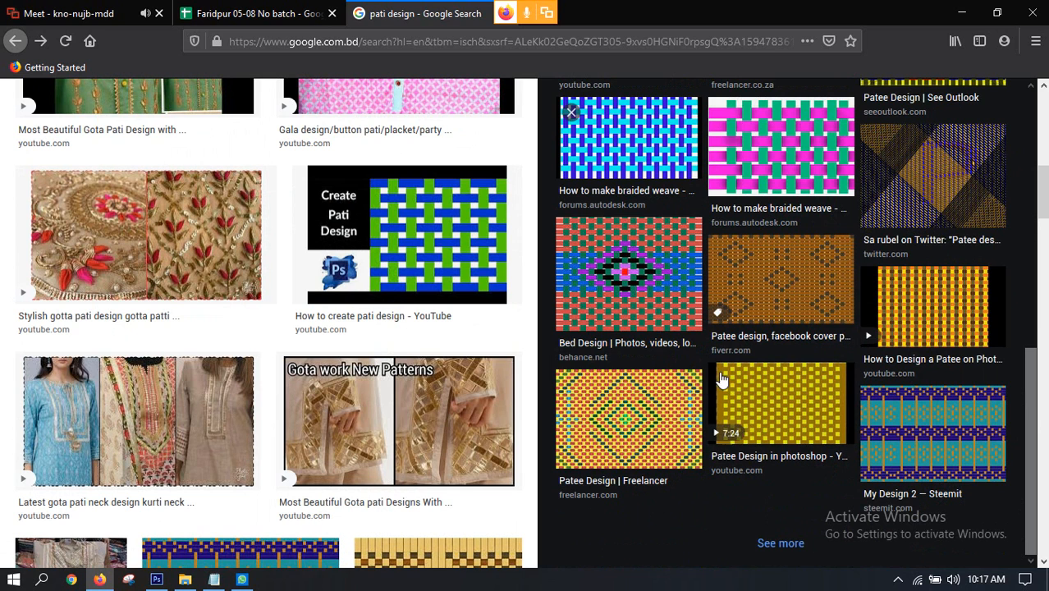
scroll(720, 379, up, 3)
scroll(419, 294, up, 4)
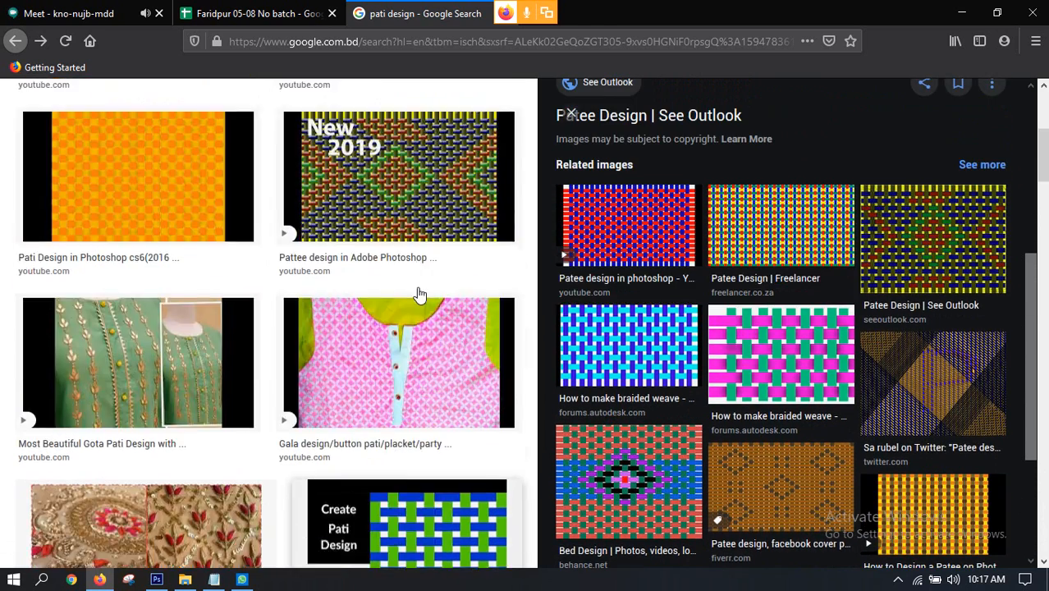
scroll(419, 293, up, 4)
scroll(776, 286, down, 3)
scroll(509, 305, down, 2)
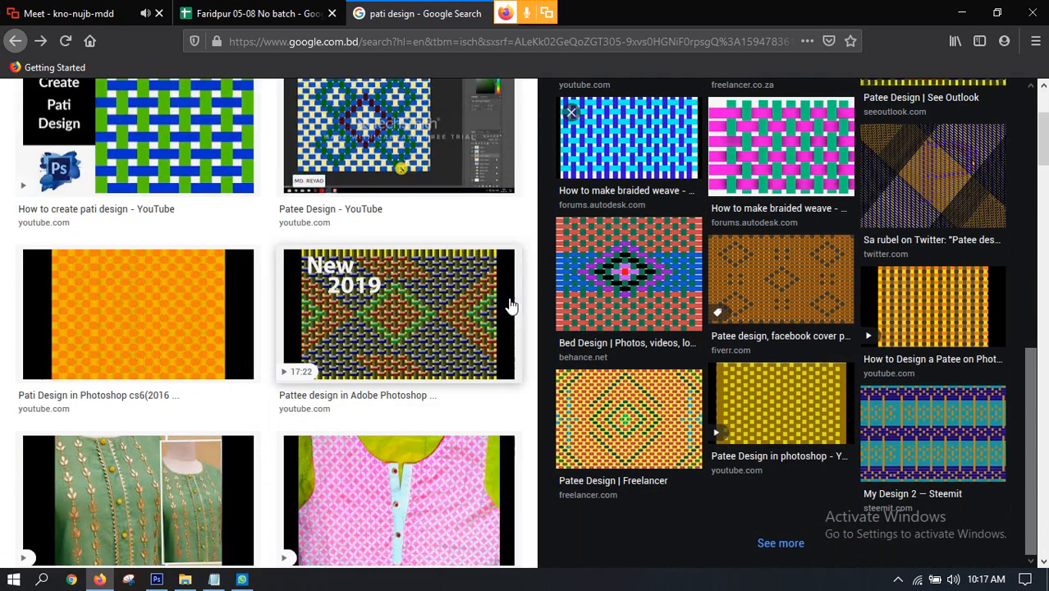
scroll(509, 305, down, 3)
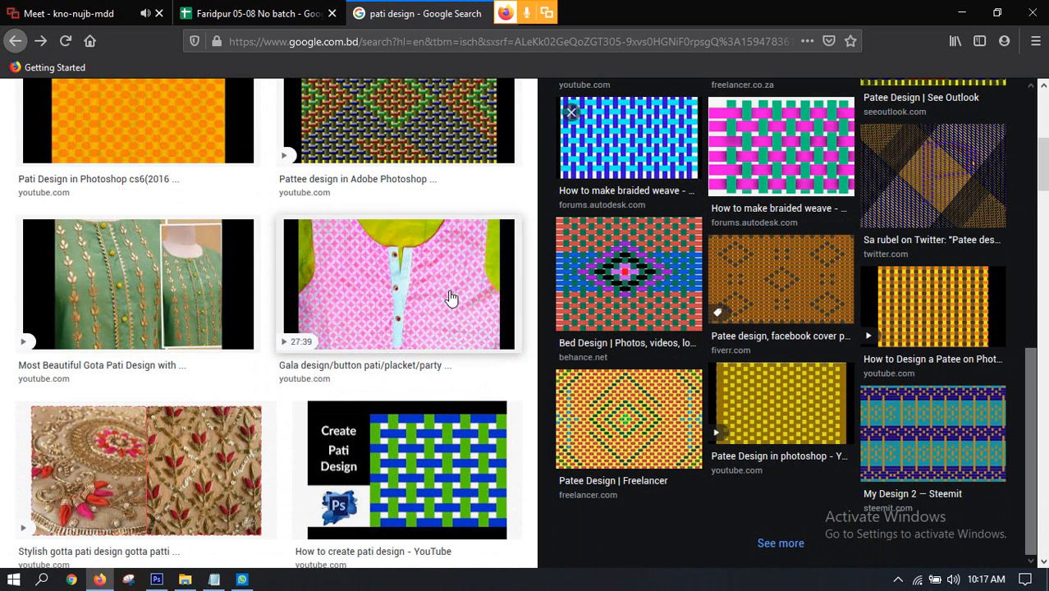
scroll(446, 300, up, 5)
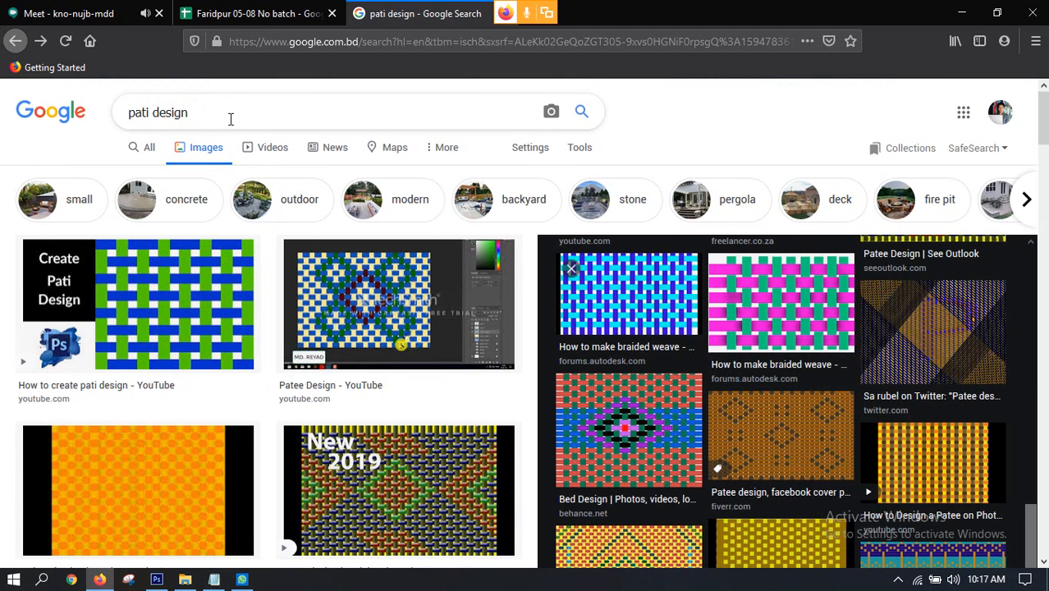
Step: Search Google Images for "pattern design" and look through the pattern examples
drag(225, 114, 21, 136)
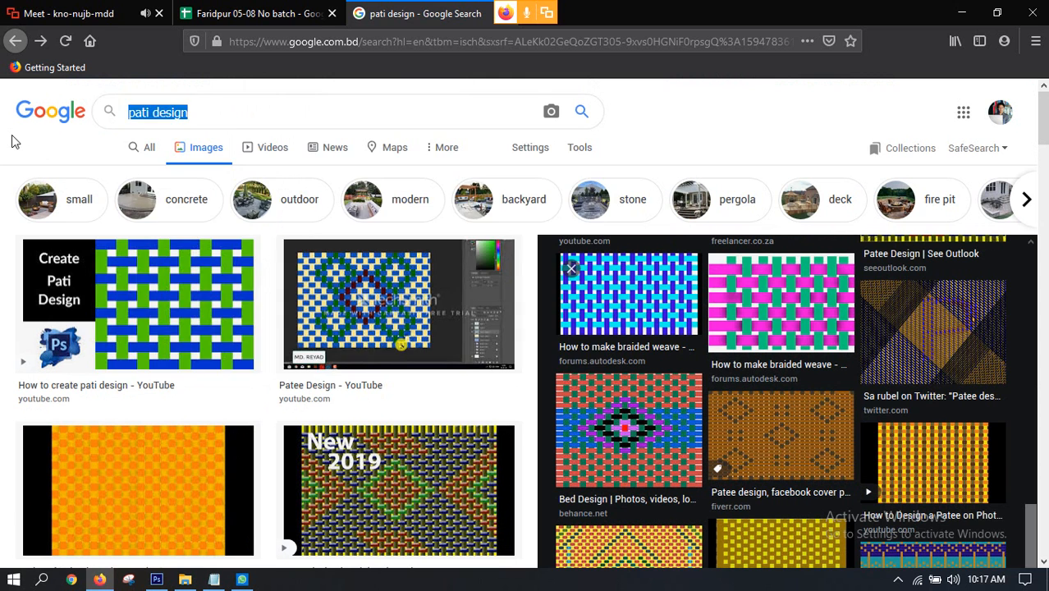
text(Patter)
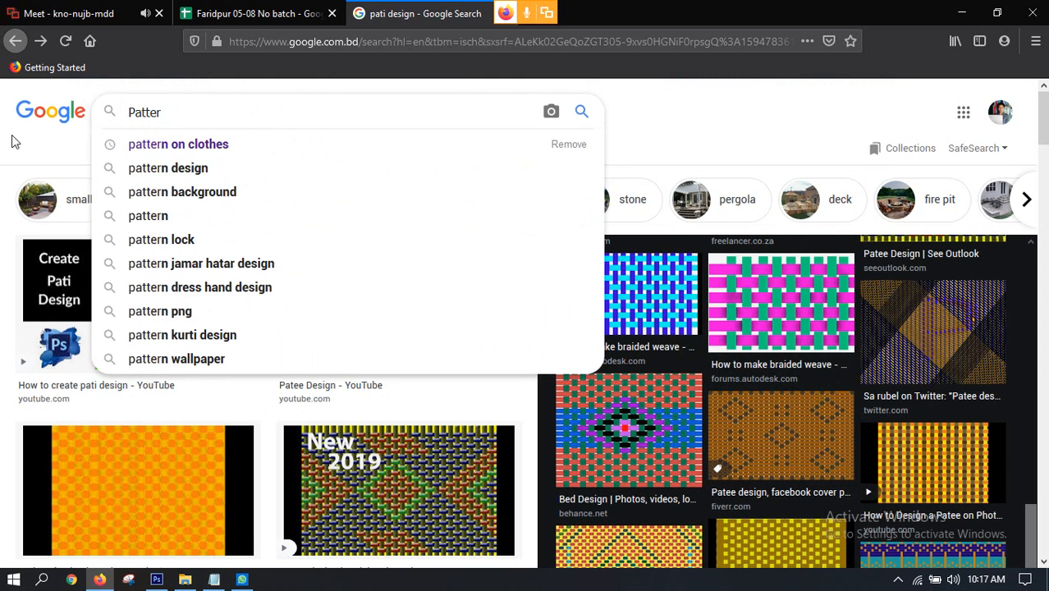
click(212, 168)
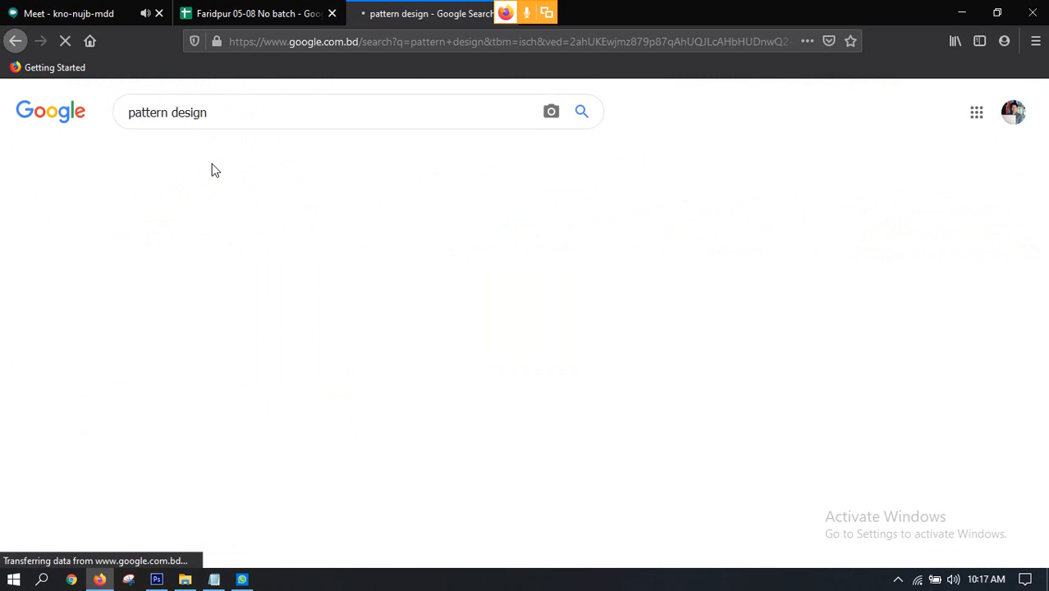
scroll(452, 329, down, 1)
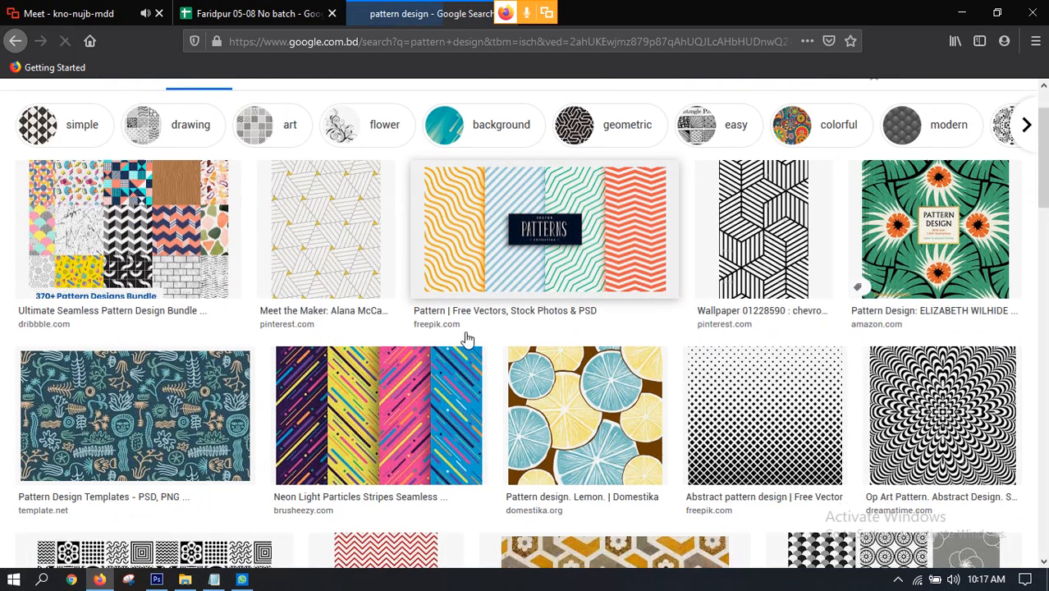
scroll(492, 413, down, 2)
scroll(575, 369, up, 2)
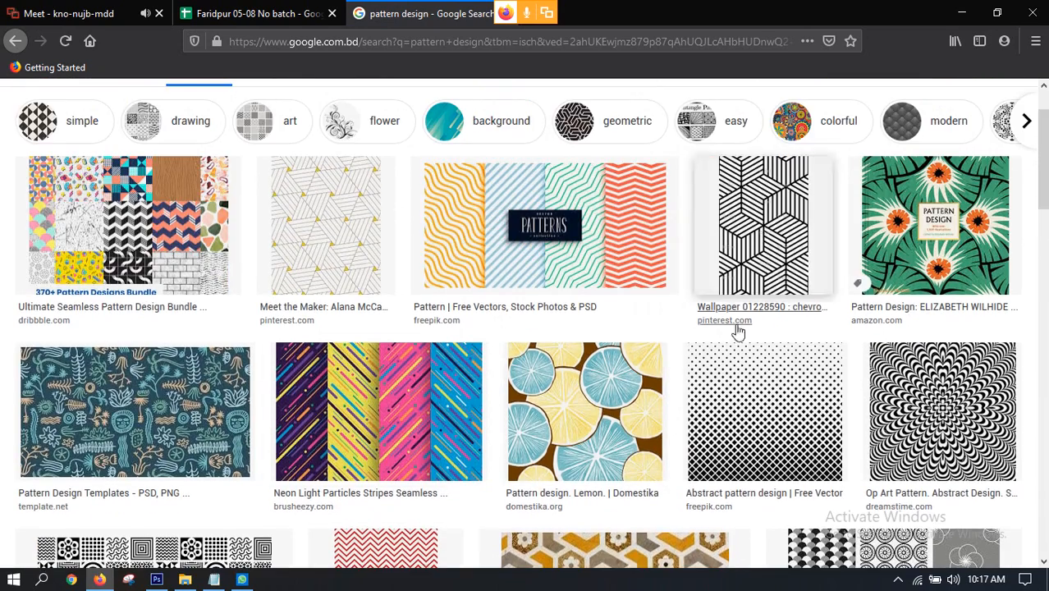
scroll(748, 329, down, 5)
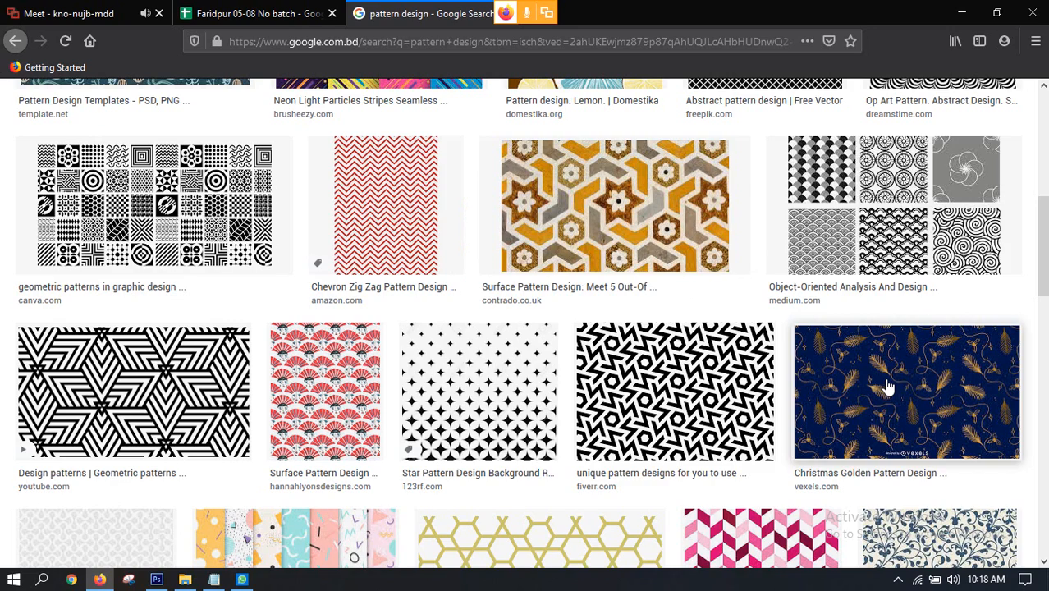
scroll(1014, 503, down, 4)
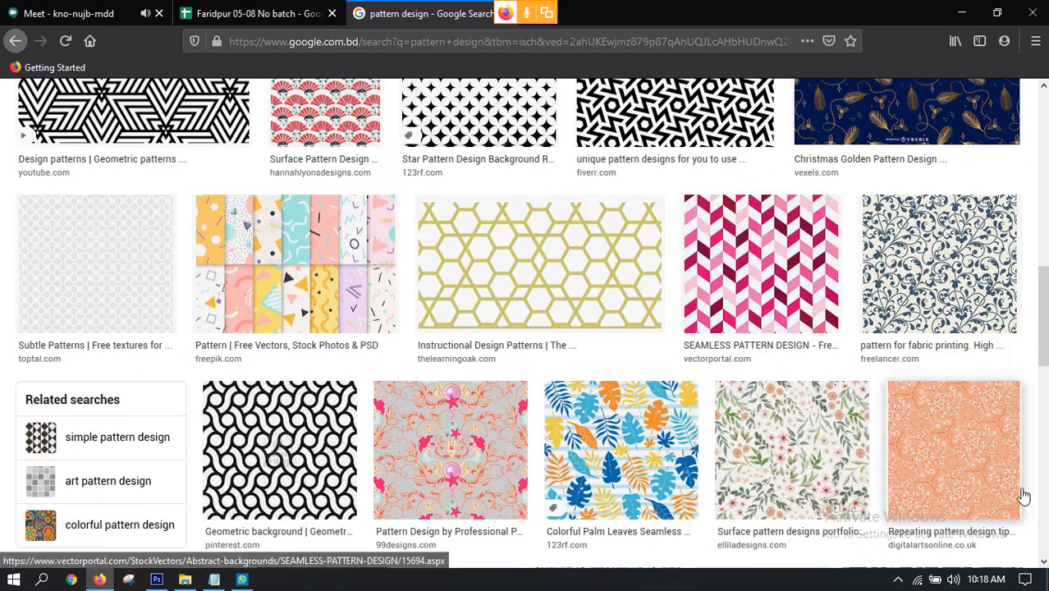
Step: Examine the geometric, chevron and botanical examples in the "pattern design" image results
scroll(810, 343, up, 1)
scroll(766, 312, up, 1)
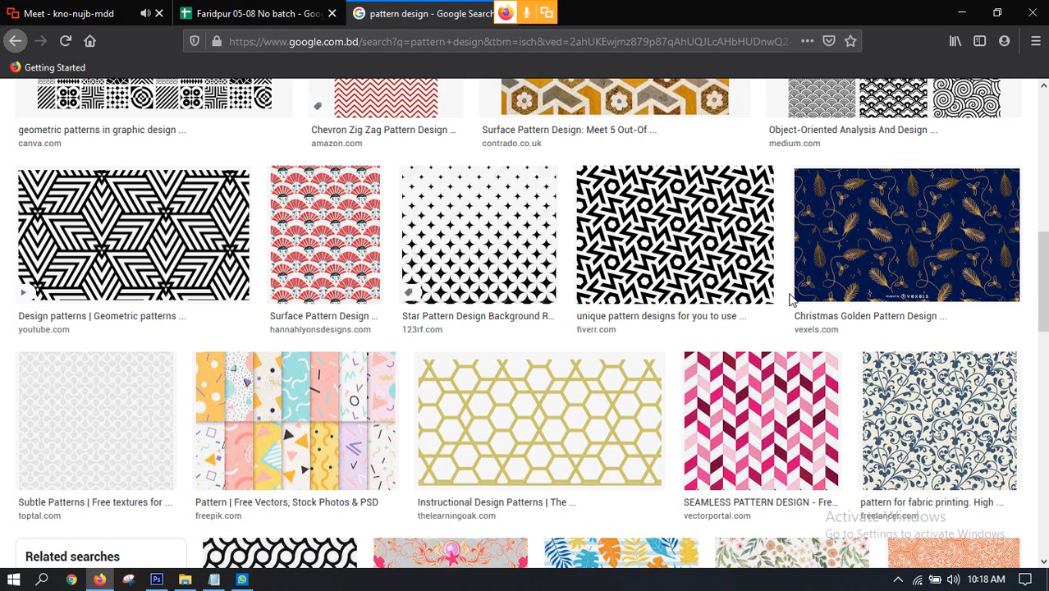
scroll(562, 277, up, 4)
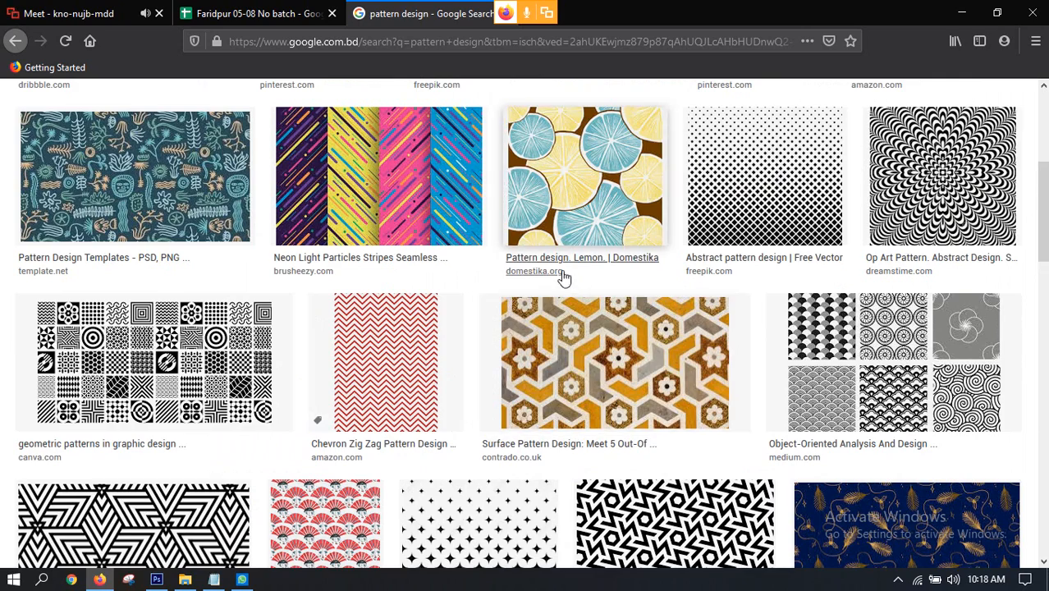
scroll(328, 238, up, 2)
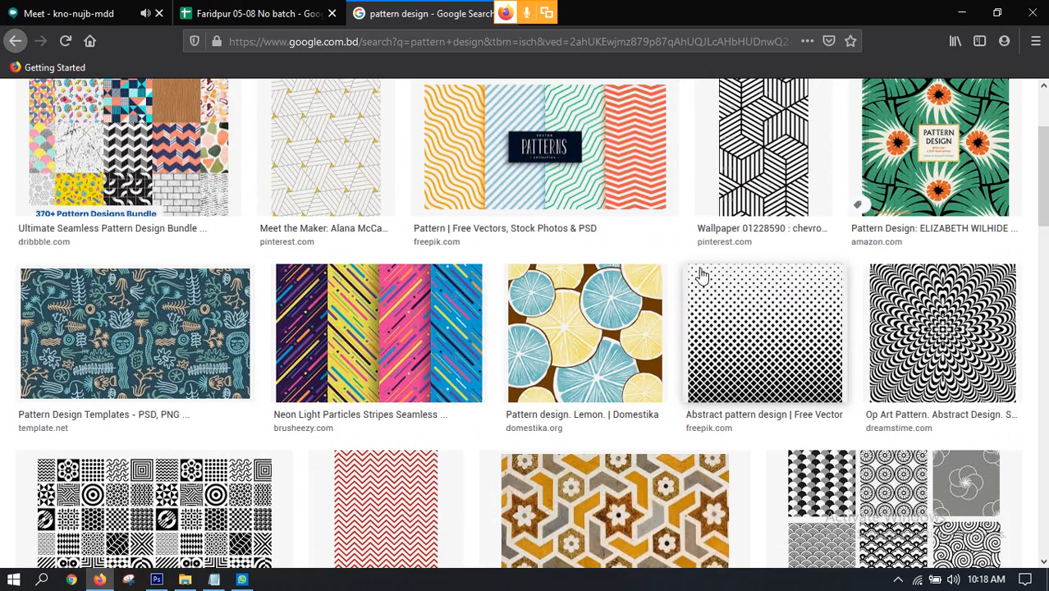
scroll(478, 302, down, 1)
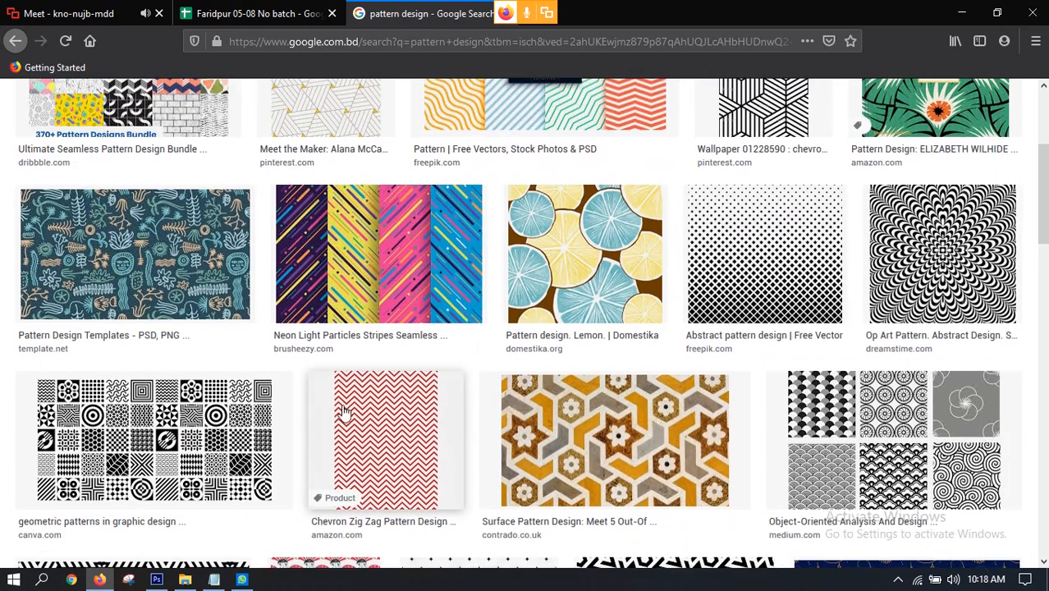
scroll(344, 410, down, 2)
scroll(295, 357, down, 1)
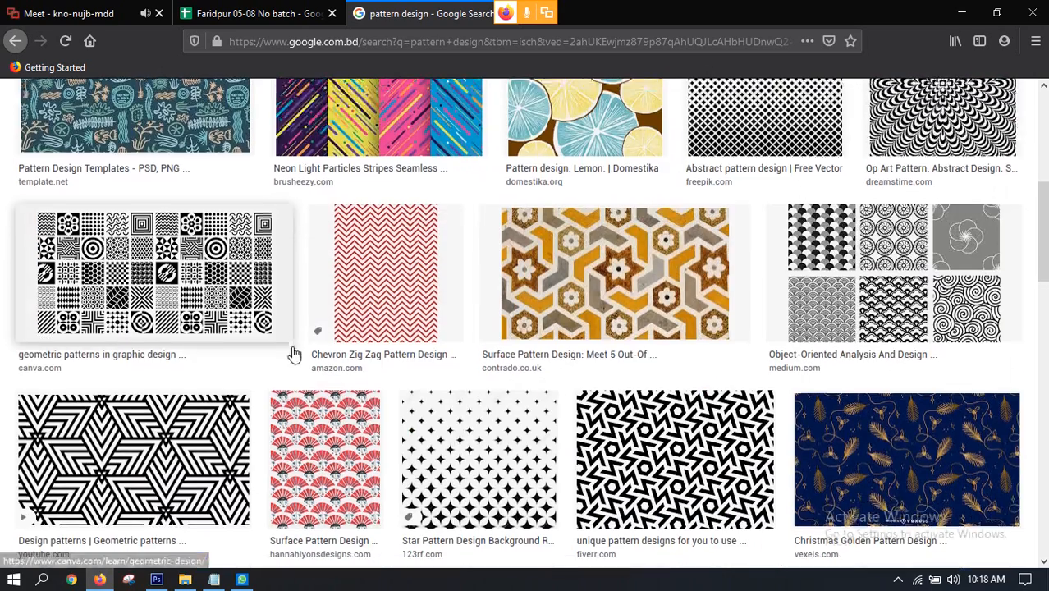
scroll(476, 386, down, 2)
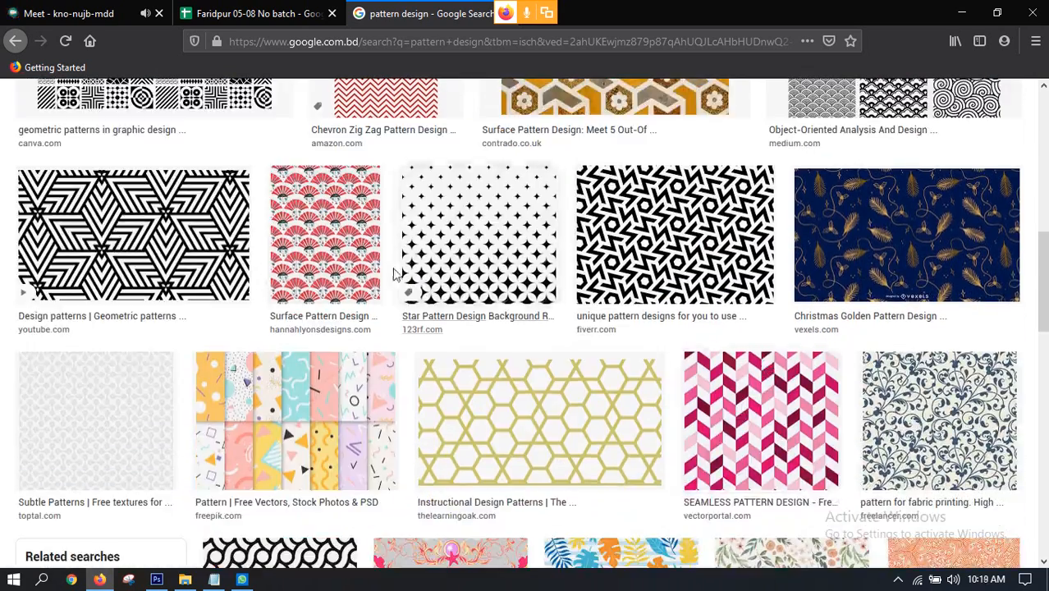
scroll(623, 323, down, 1)
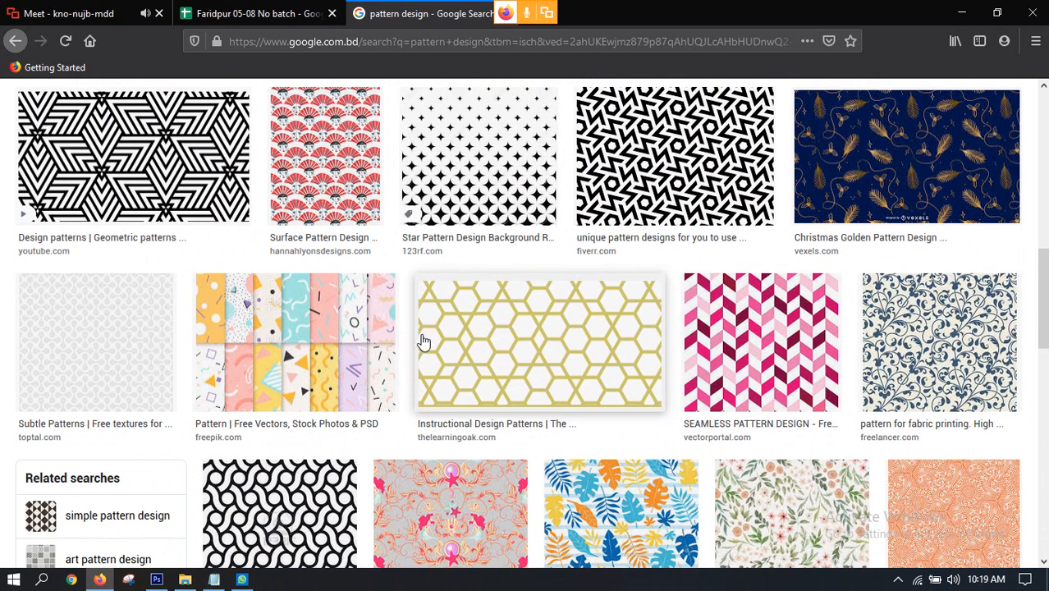
scroll(689, 320, down, 1)
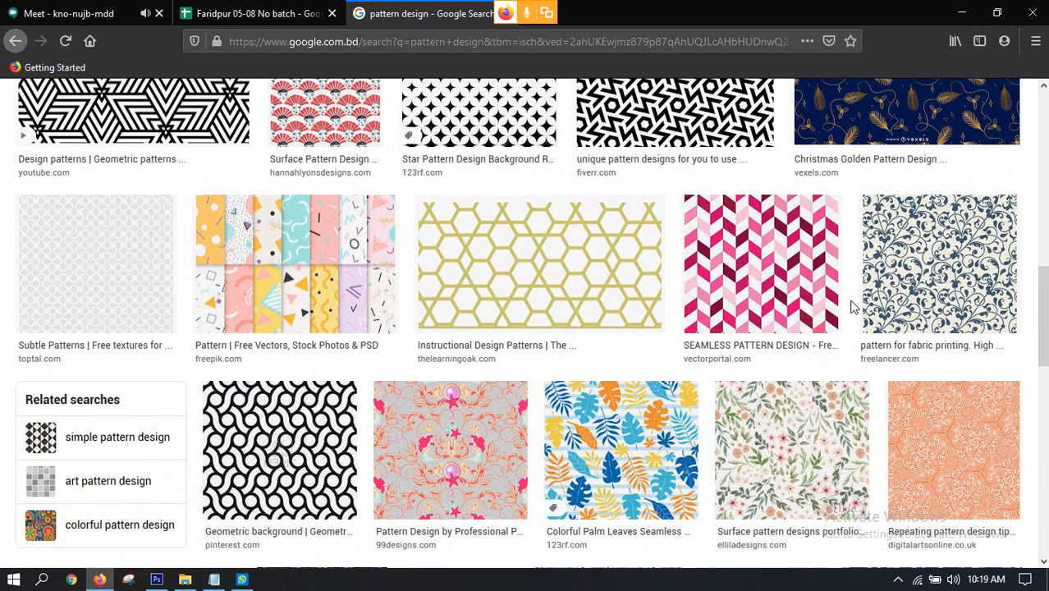
scroll(852, 305, up, 3)
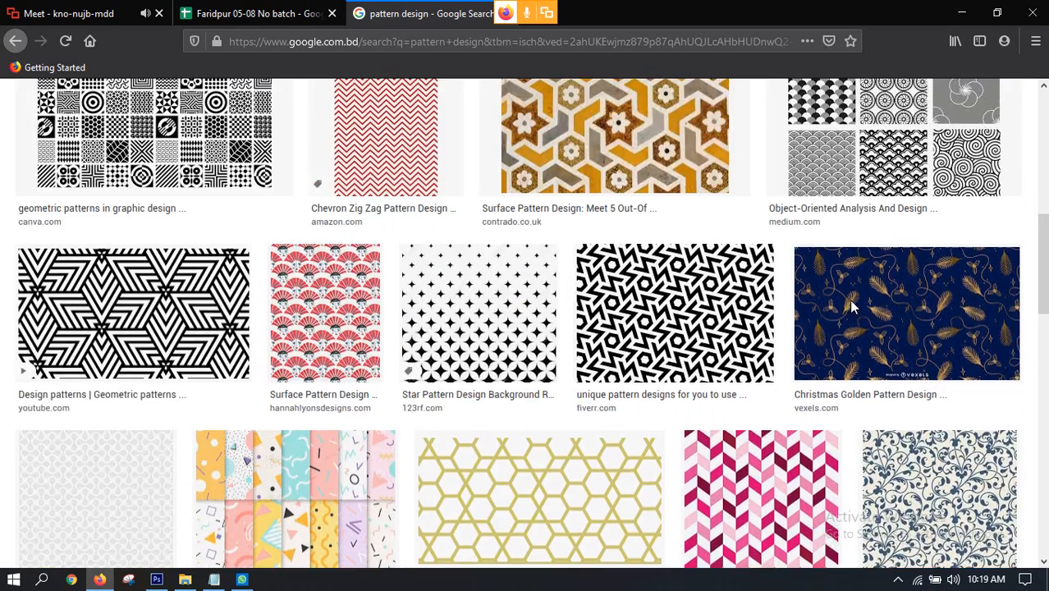
scroll(852, 305, up, 5)
scroll(837, 309, up, 1)
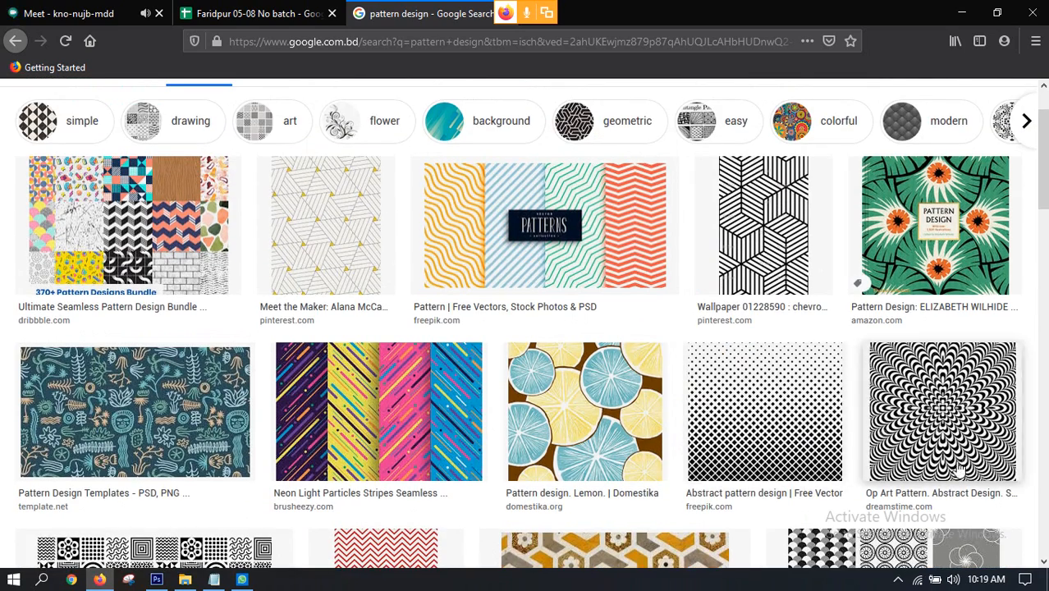
scroll(751, 406, up, 1)
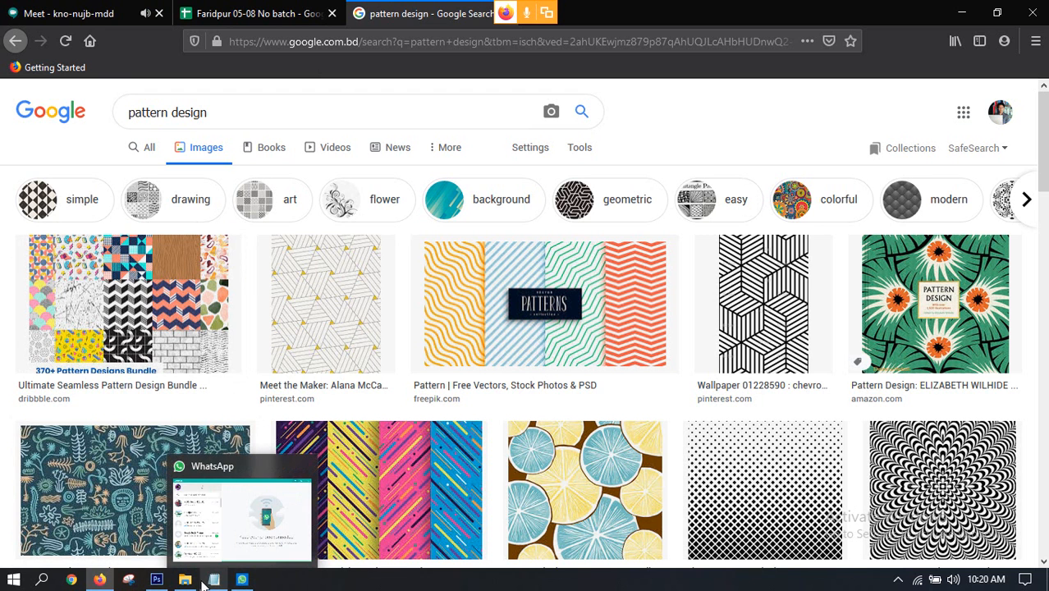
Step: Switch to Photoshop and close the Untitled-1 strip document without saving it
click(157, 579)
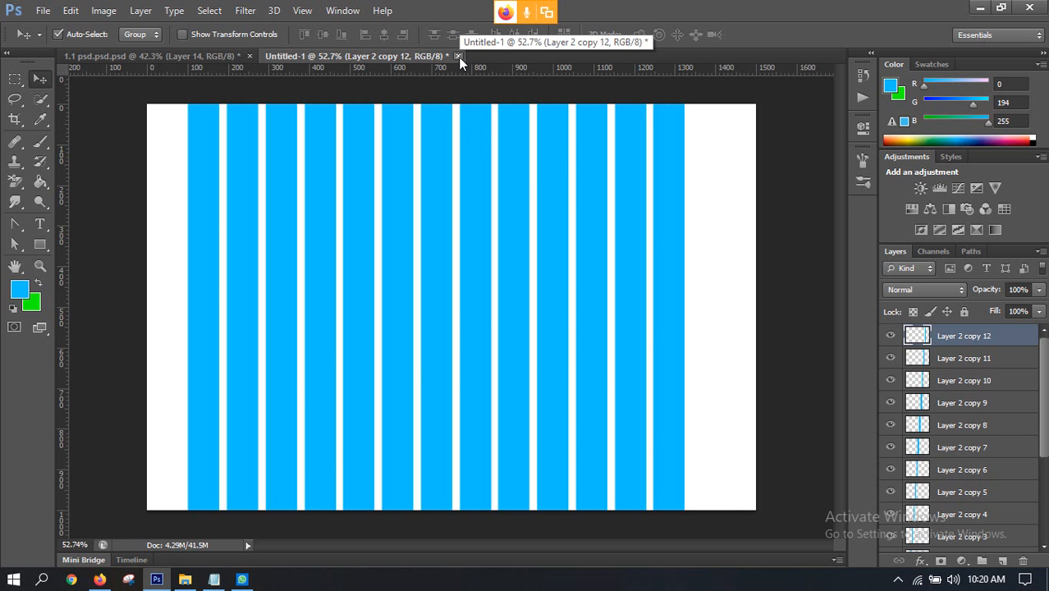
click(207, 56)
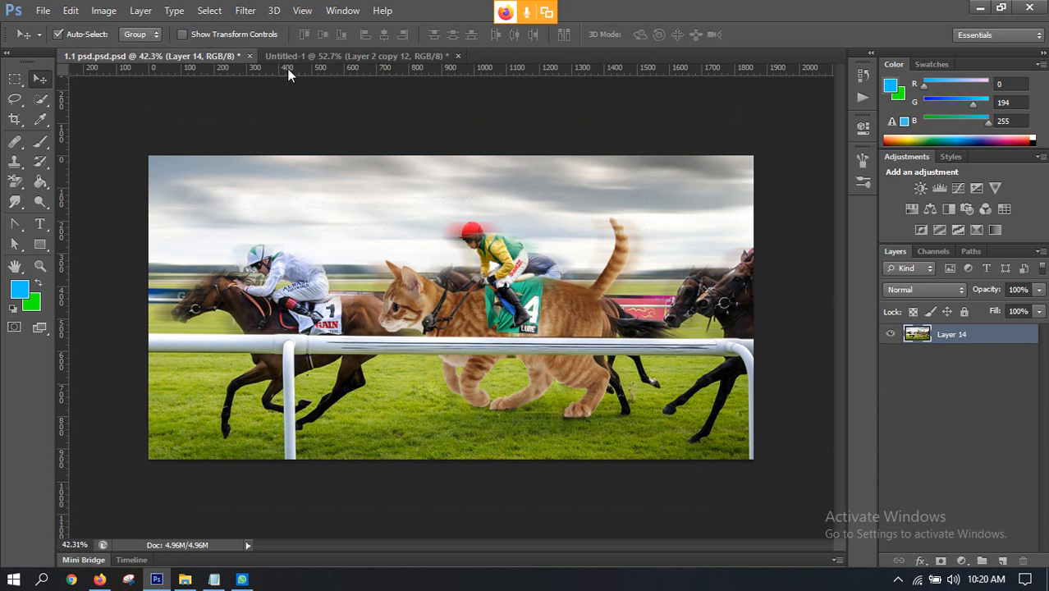
click(337, 55)
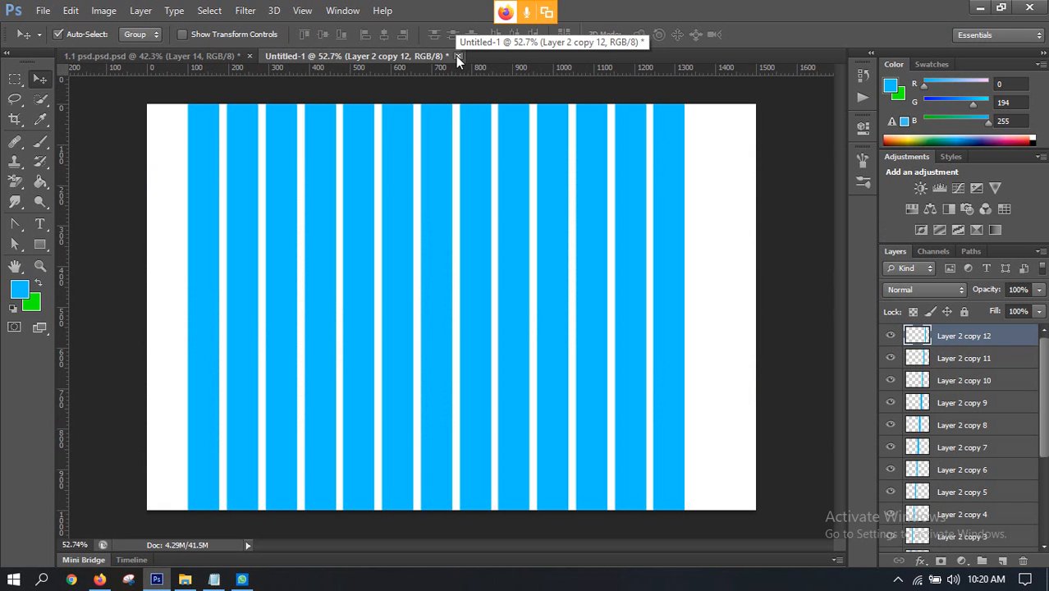
click(457, 55)
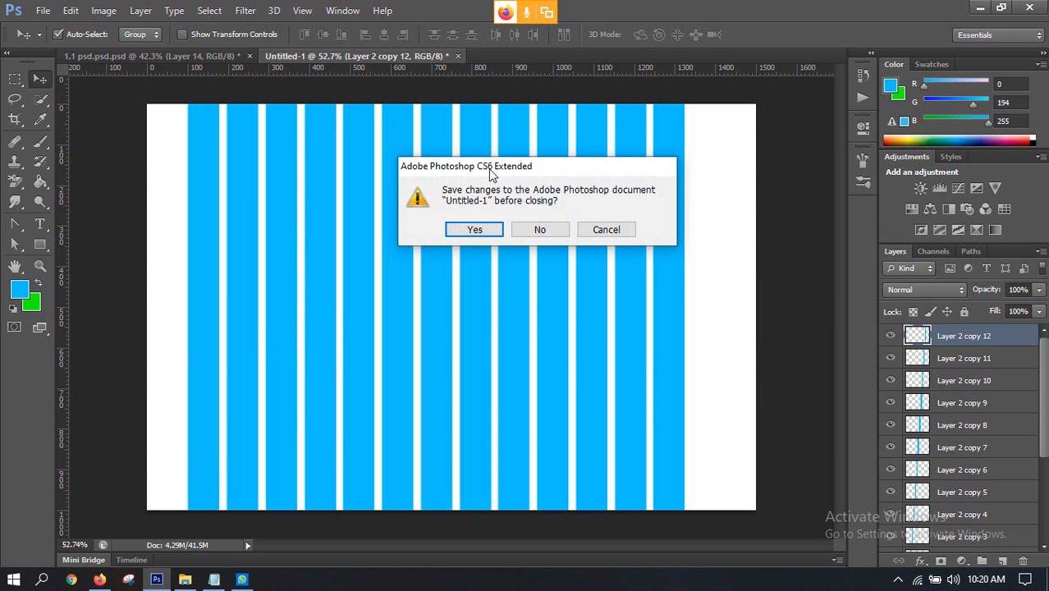
click(536, 231)
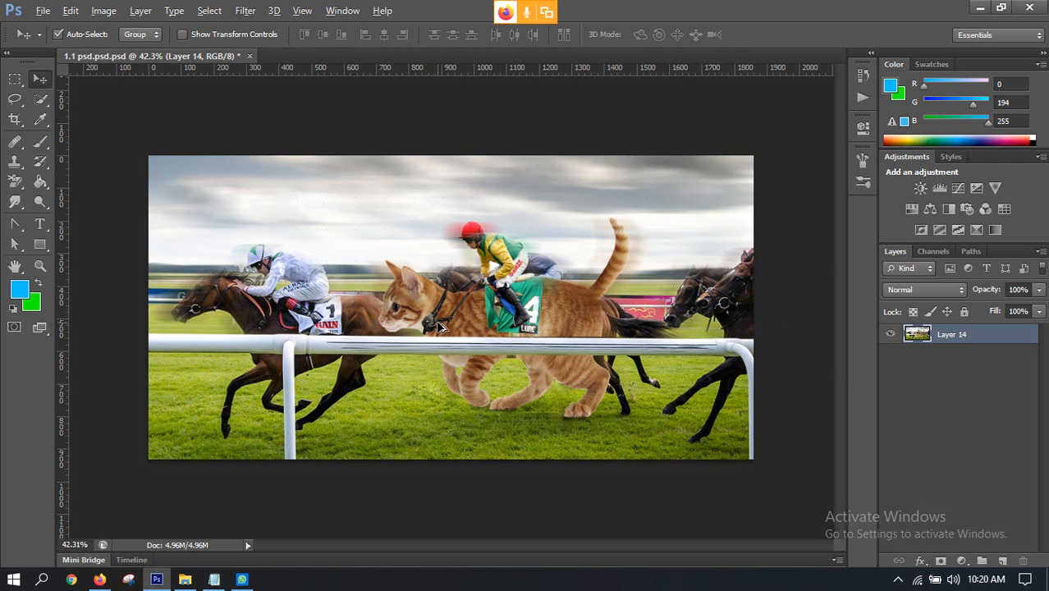
Step: Inspect the finished racing-cat composite in 1.1 psd.psd.psd, around the cat's head, jockey and legs
scroll(440, 327, up, 8)
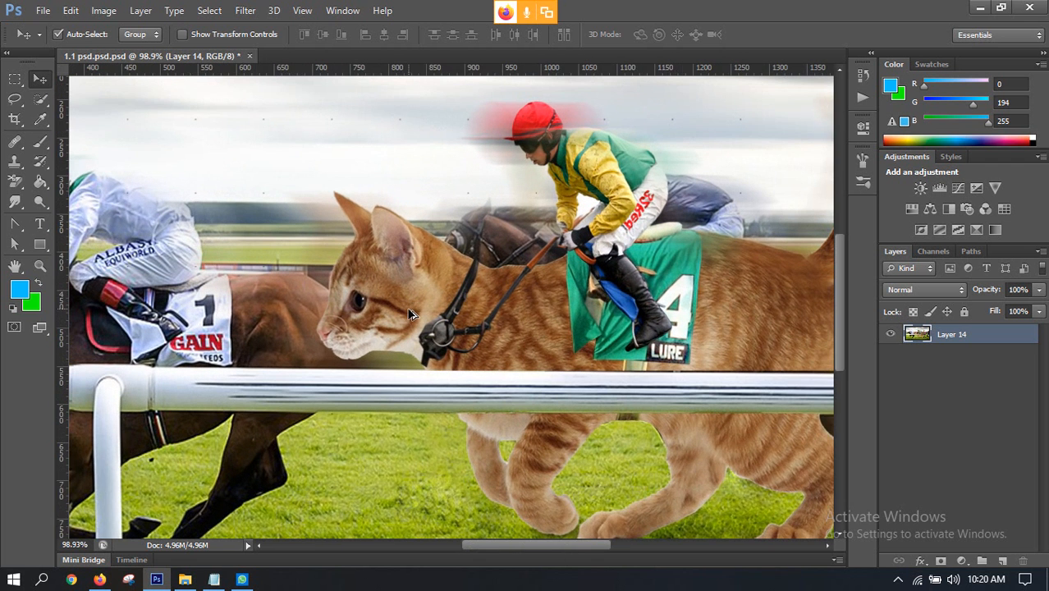
scroll(550, 252, up, 4)
scroll(692, 249, down, 4)
scroll(679, 269, up, 1)
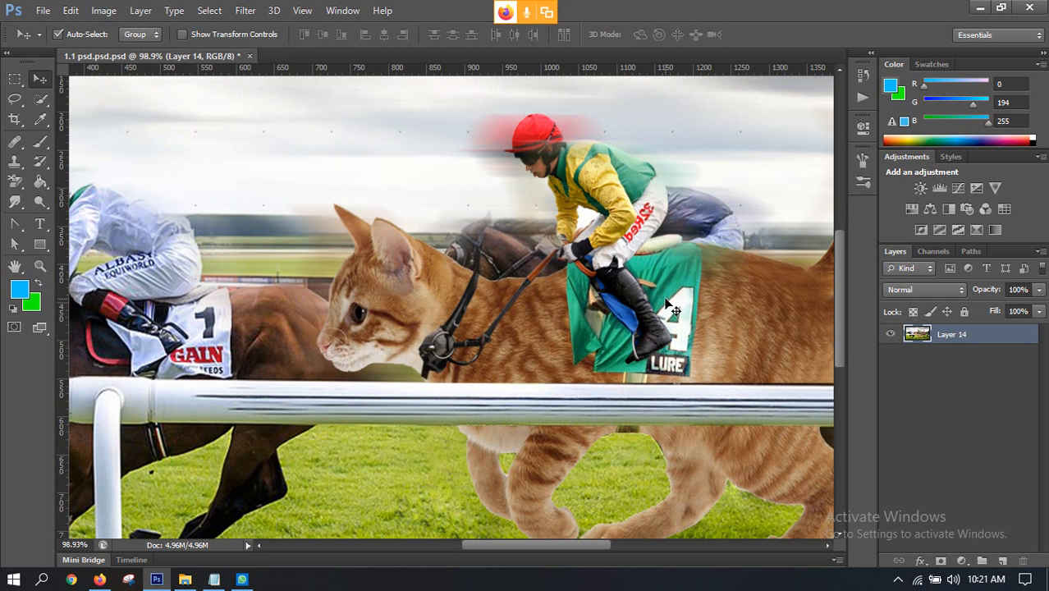
scroll(656, 306, up, 1)
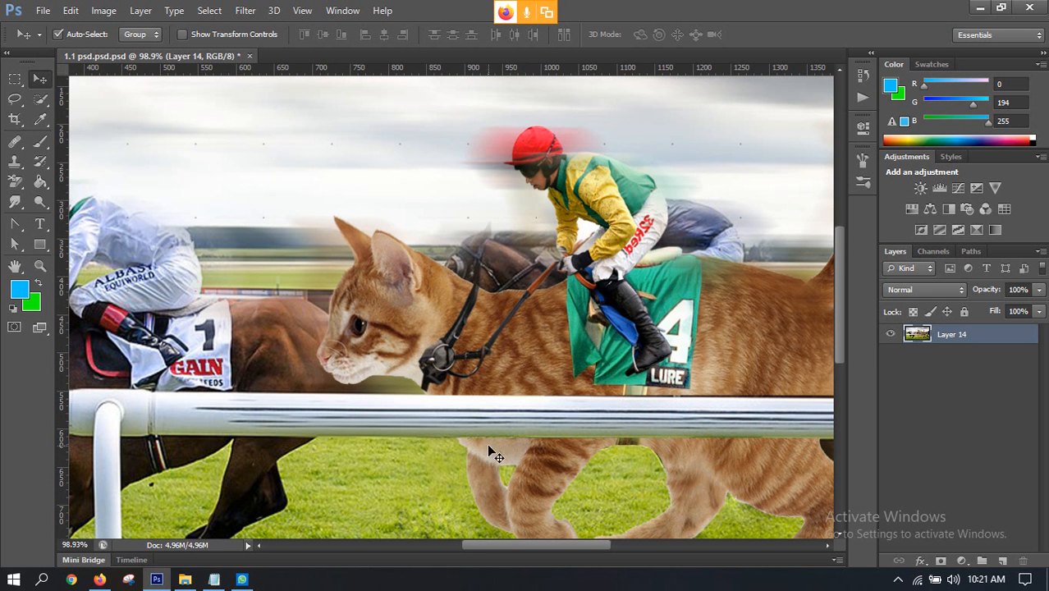
scroll(485, 381, down, 3)
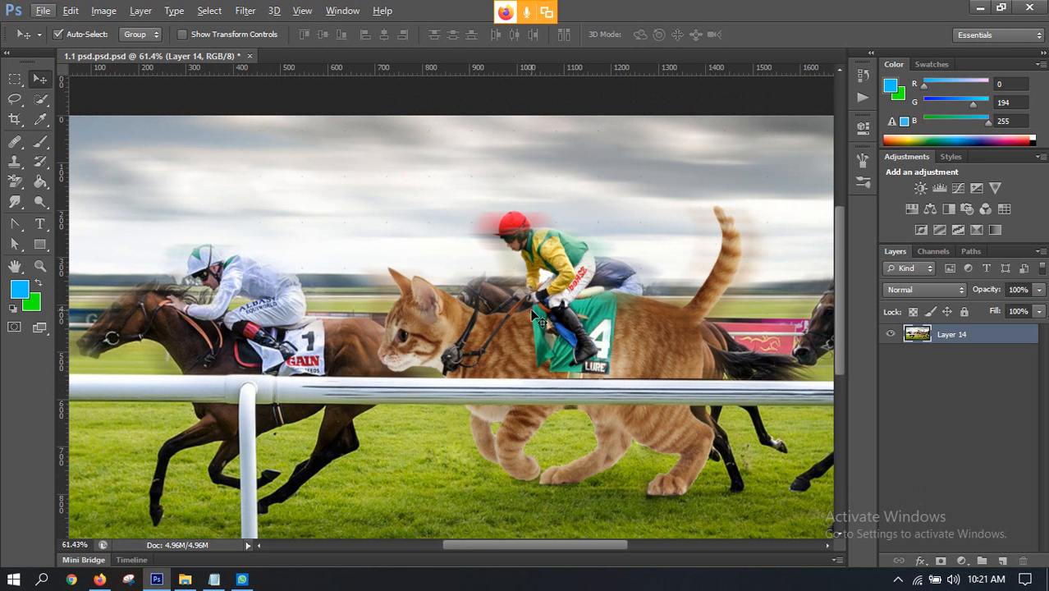
Step: Open 1200px-Irish_Derby_Day_2014_-_The_Curragh.jpg from the folder 4 on the Desktop and inspect the racehorses
key(ctrl+o)
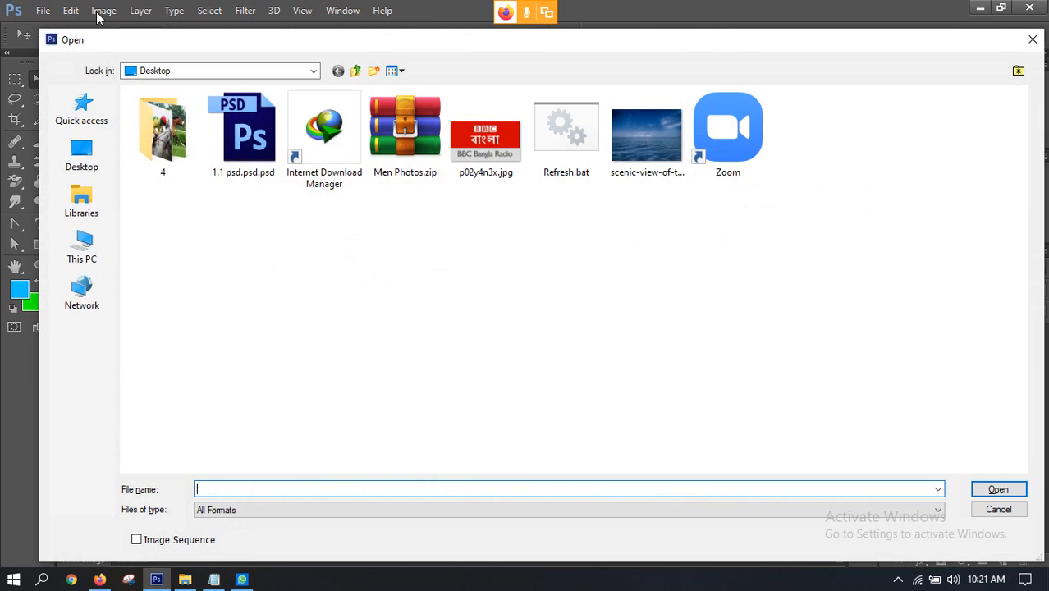
double_click(153, 129)
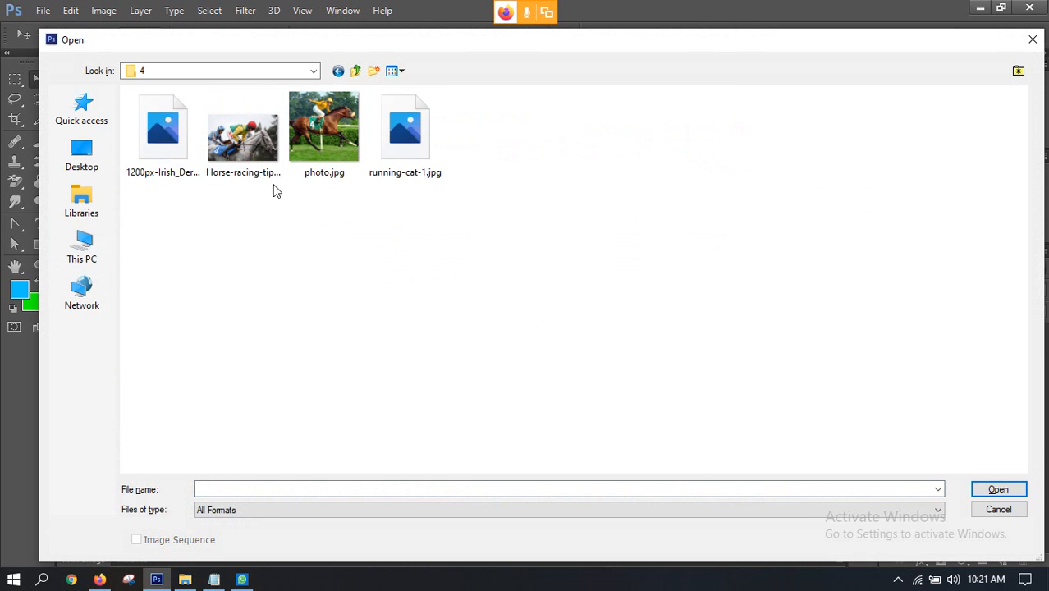
double_click(156, 148)
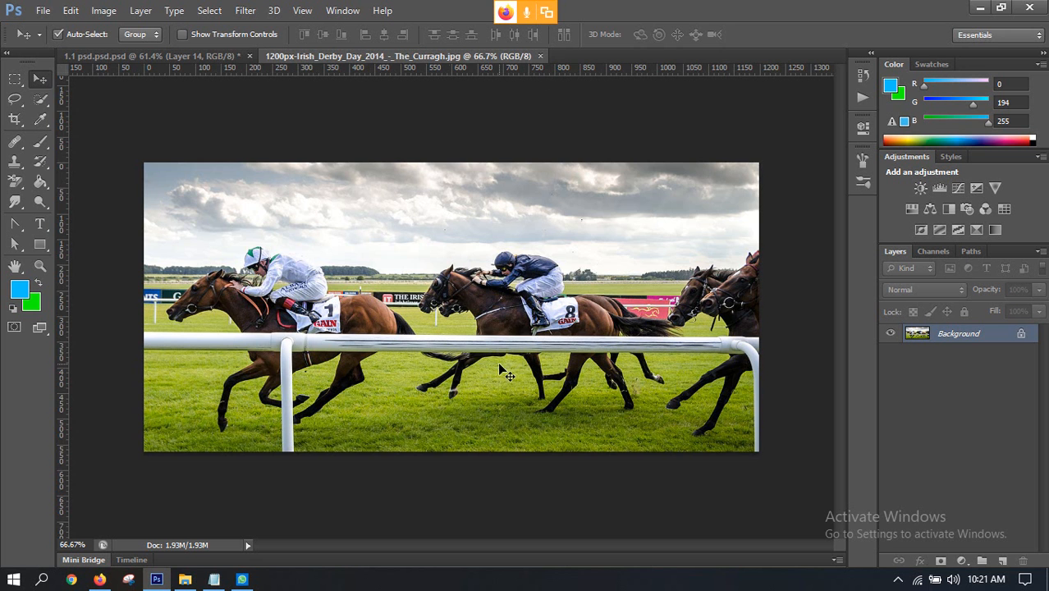
scroll(494, 355, up, 2)
scroll(483, 356, down, 2)
scroll(574, 294, up, 2)
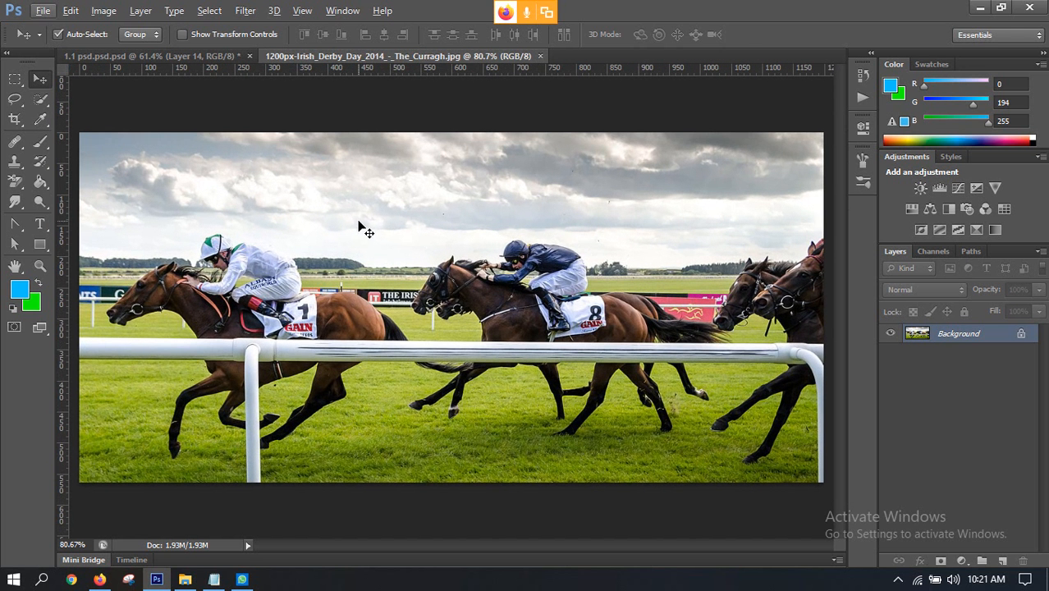
scroll(462, 287, down, 2)
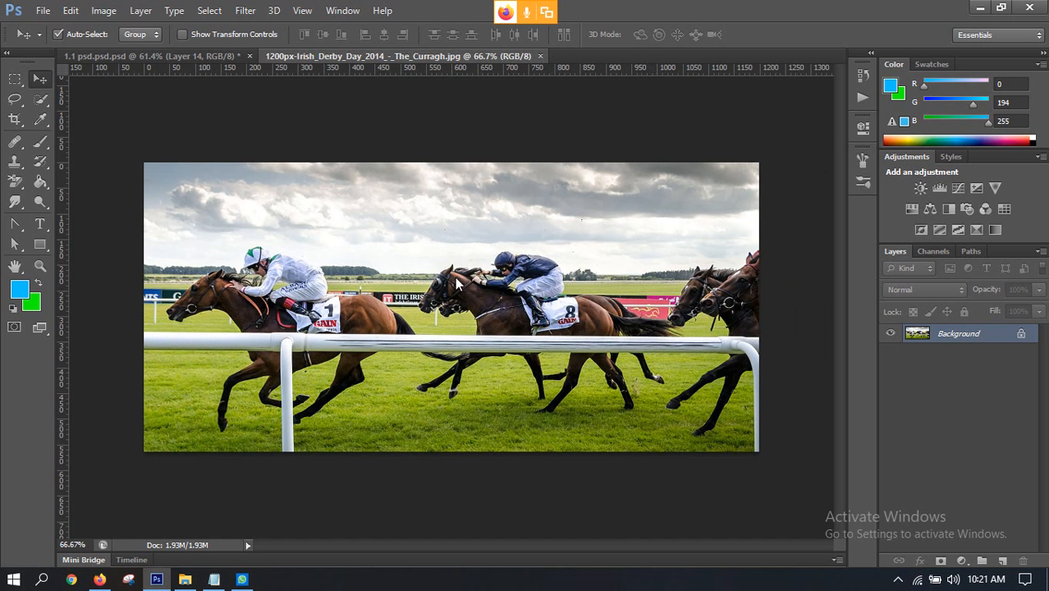
Step: Open running-cat-1.jpg from the folder 4 and convert its locked background into a regular layer
key(ctrl+o)
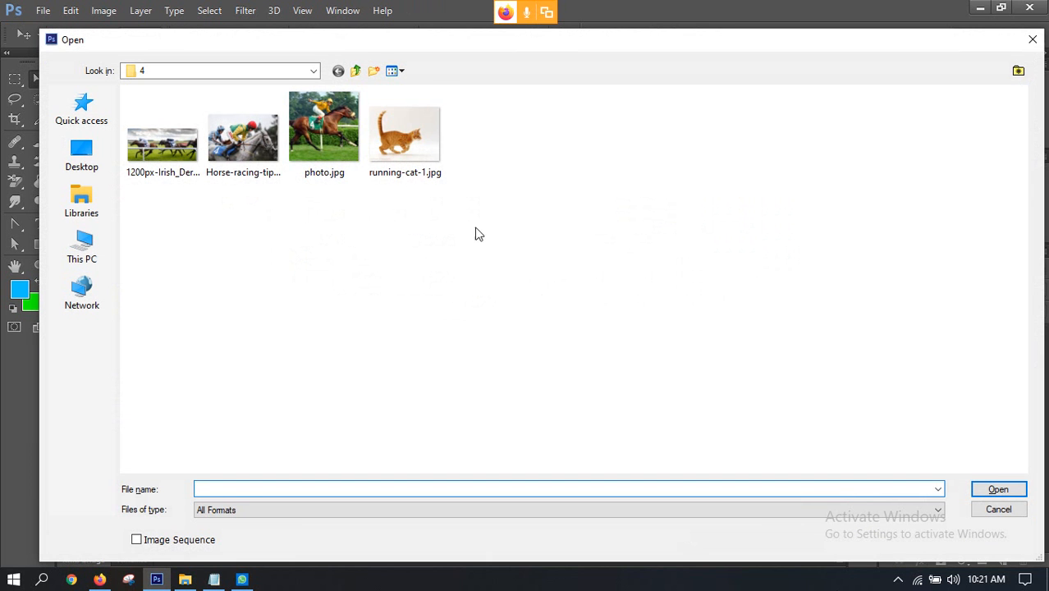
double_click(412, 132)
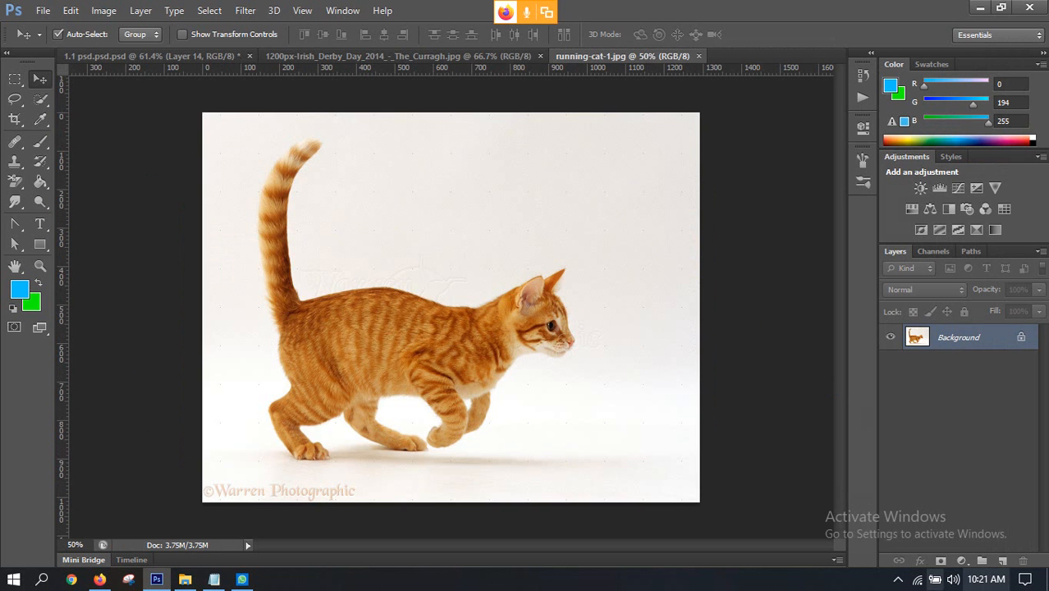
scroll(533, 375, up, 2)
scroll(529, 375, up, 1)
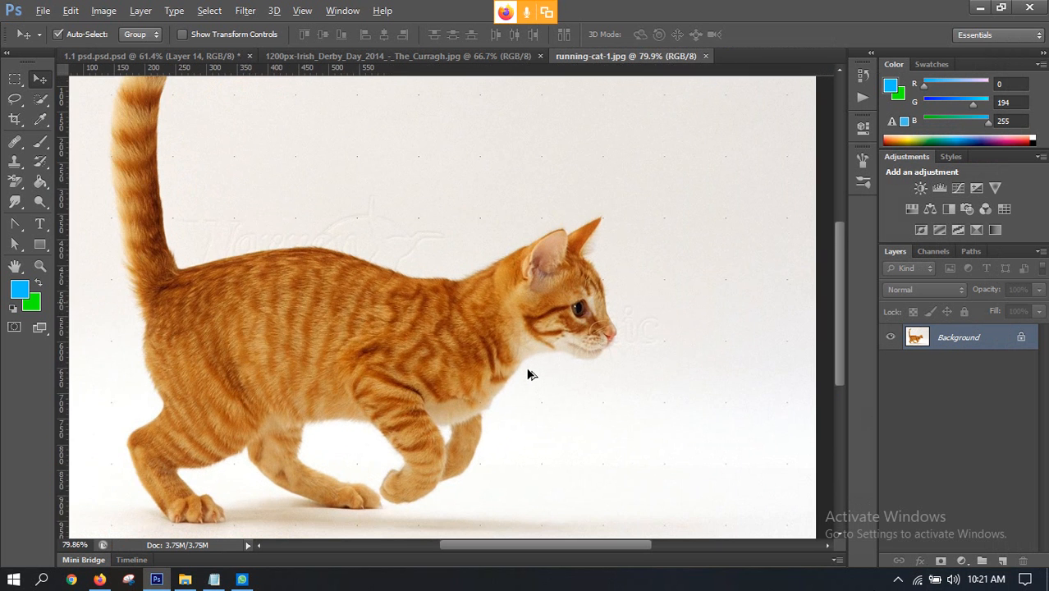
scroll(460, 366, up, 2)
scroll(441, 364, down, 2)
scroll(441, 361, down, 2)
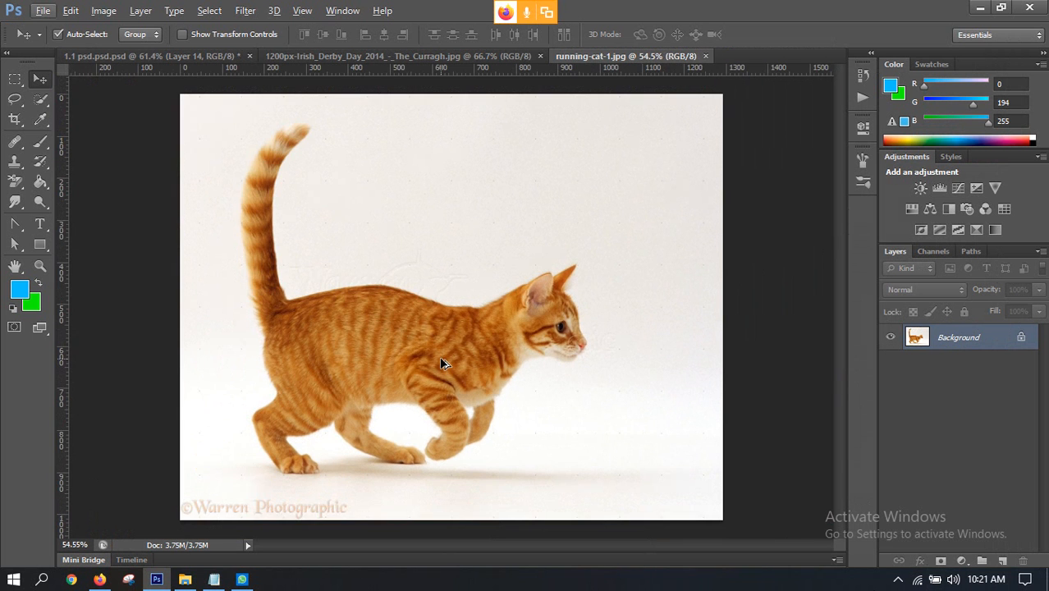
double_click(971, 339)
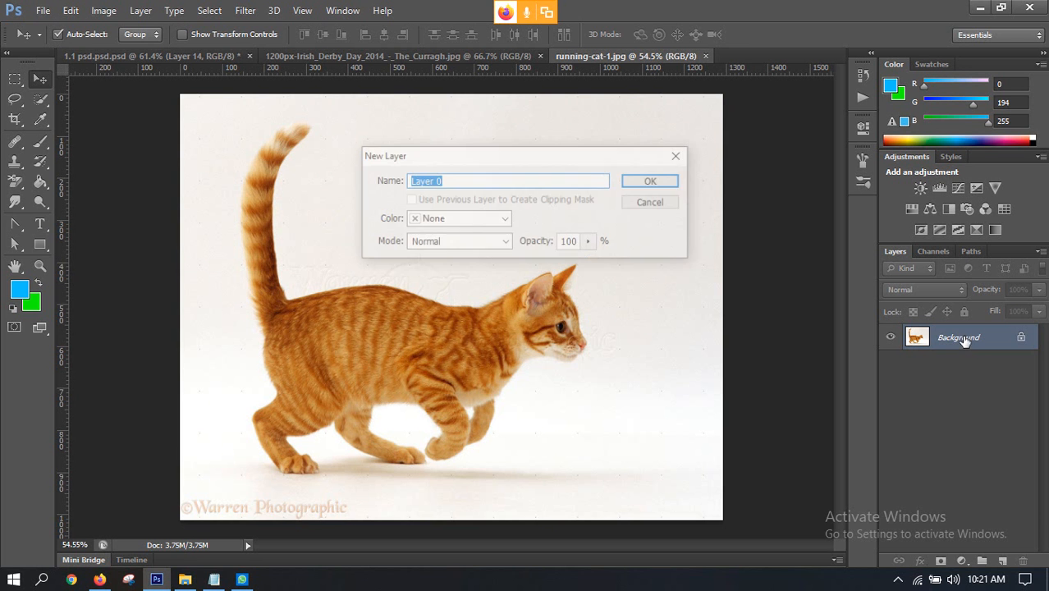
click(657, 179)
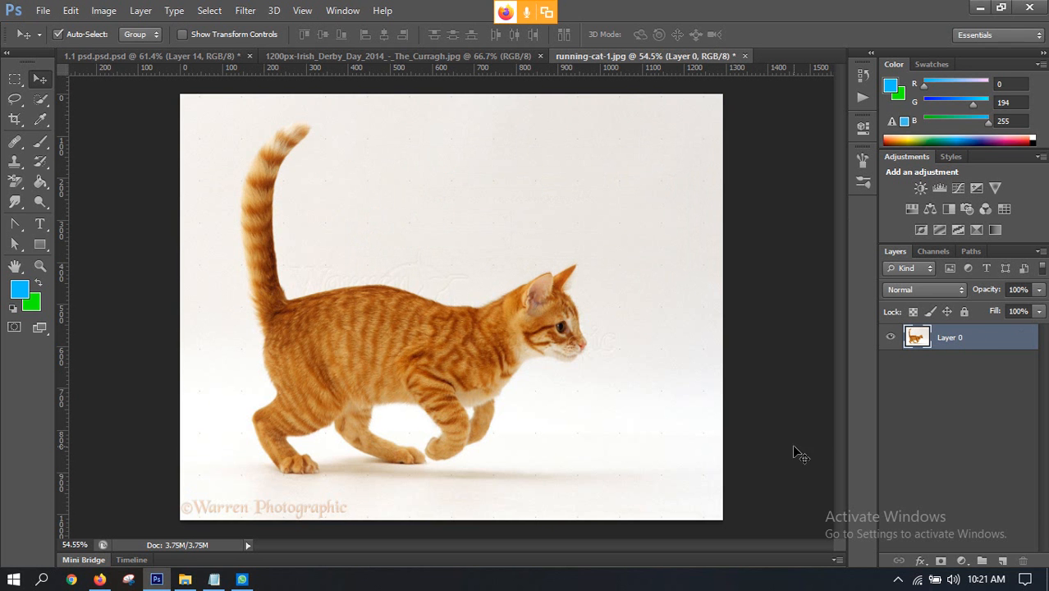
Step: Select the white background around the cat with the Quick Selection tool
click(41, 100)
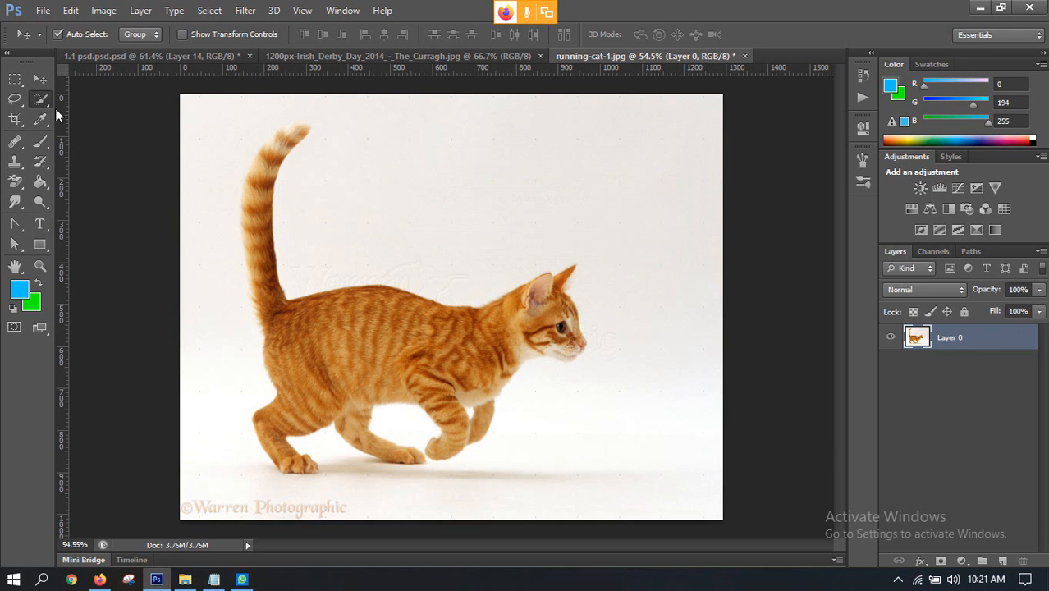
mouse_move(410, 170)
mouse_down()
mouse_move(400, 178)
mouse_move(620, 178)
mouse_move(693, 242)
mouse_move(691, 324)
mouse_move(642, 393)
mouse_move(689, 460)
mouse_move(546, 459)
mouse_move(417, 511)
mouse_move(283, 513)
mouse_move(195, 450)
mouse_move(213, 343)
mouse_move(206, 302)
mouse_move(267, 234)
mouse_up()
scroll(267, 233, up, 5)
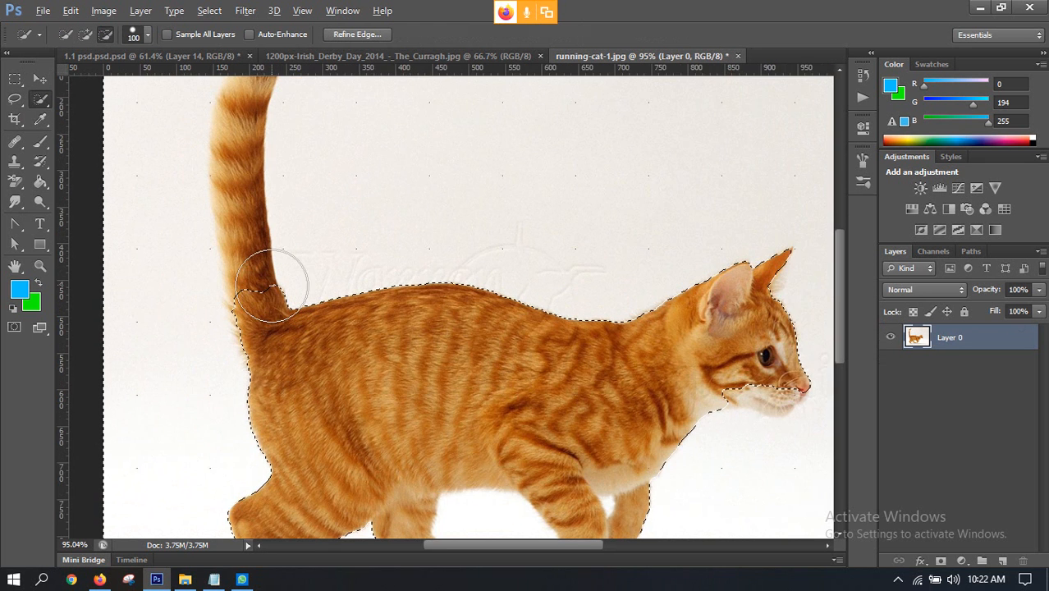
Step: Subtract the cat's tail from the background selection up to its tip, using a 30 px Quick Selection brush
key(bracketleft)
key(bracketleft)
key(bracketleft)
key(bracketleft)
key(bracketleft)
key(bracketleft)
key(bracketleft)
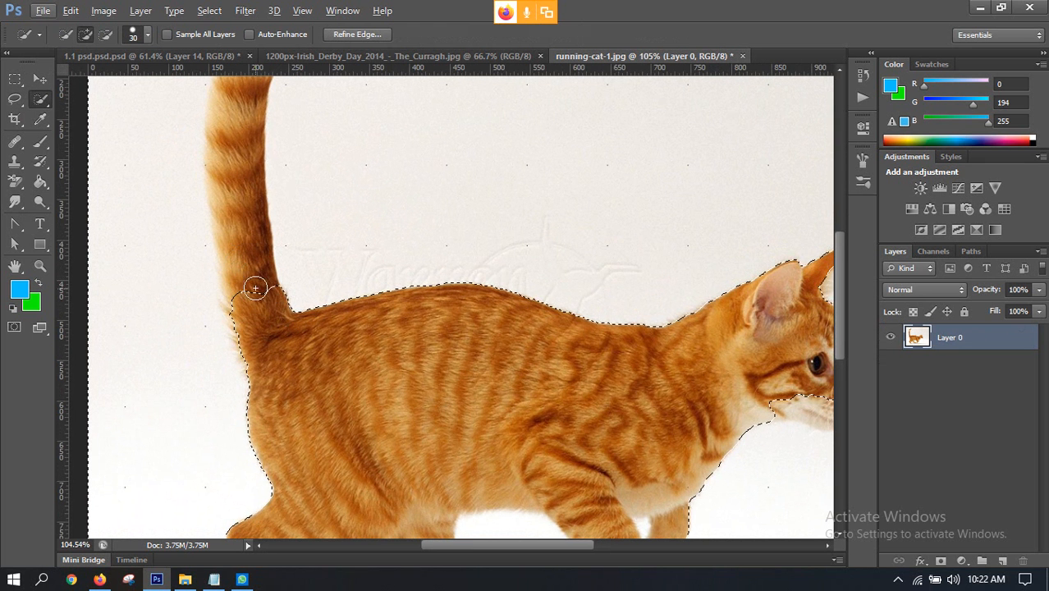
scroll(261, 303, up, 2)
drag(255, 345, 232, 168)
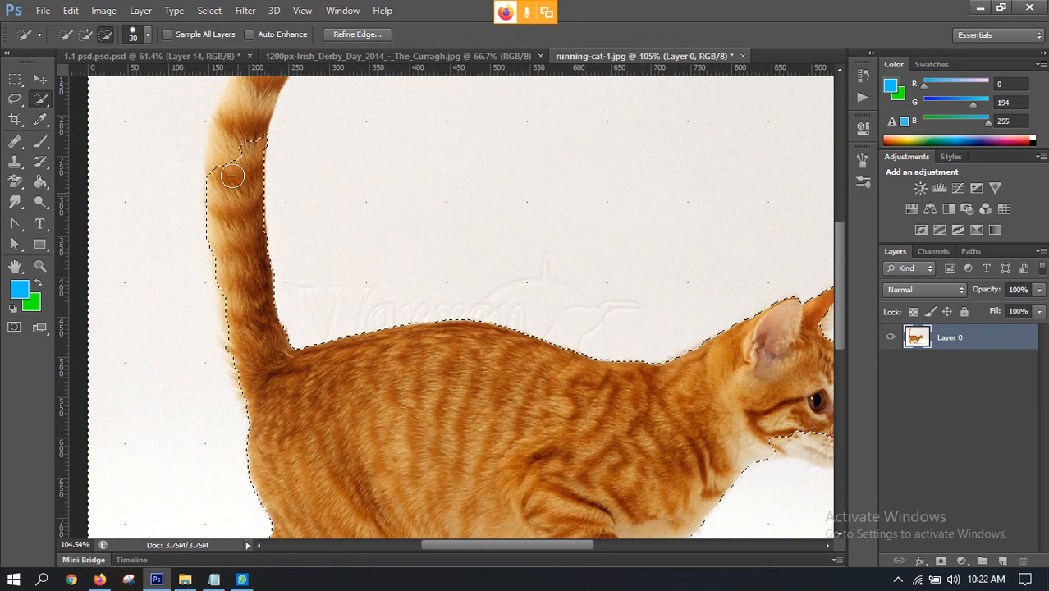
scroll(246, 263, up, 5)
mouse_move(236, 271)
mouse_down()
mouse_move(272, 170)
mouse_move(298, 138)
mouse_move(261, 154)
mouse_move(301, 133)
mouse_up()
scroll(300, 140, down, 1)
scroll(272, 254, down, 3)
scroll(272, 254, up, 2)
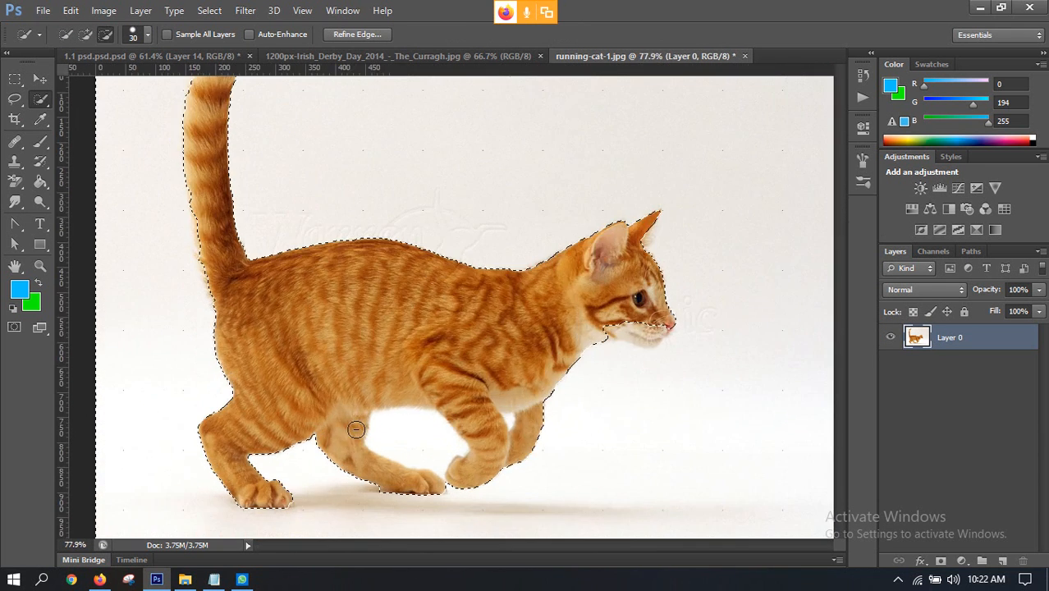
Step: Subtract the cat's muzzle and chin from the background selection
scroll(633, 321, up, 5)
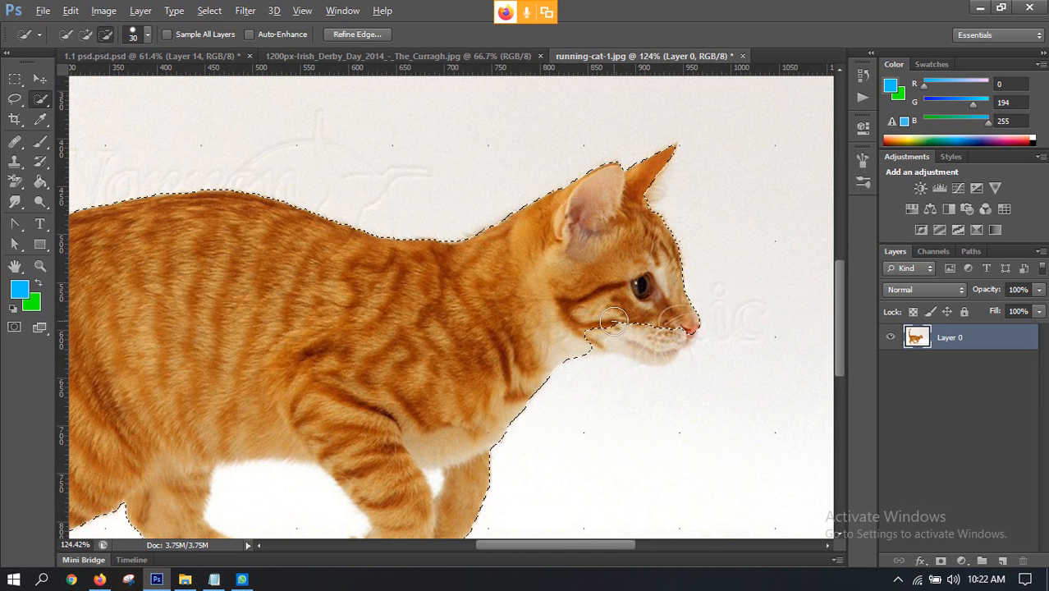
drag(602, 320, 663, 330)
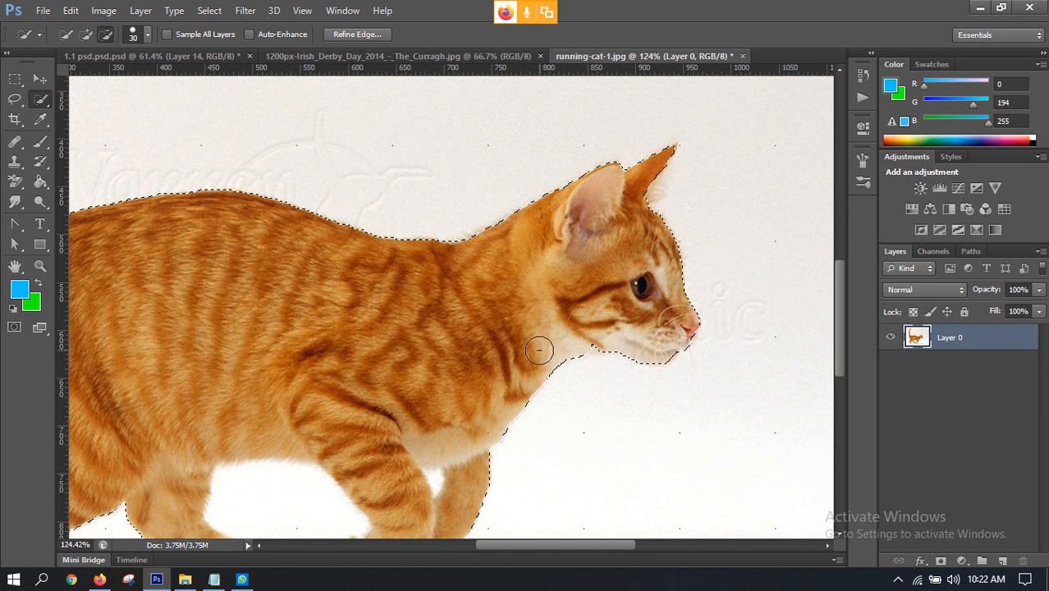
scroll(658, 304, down, 2)
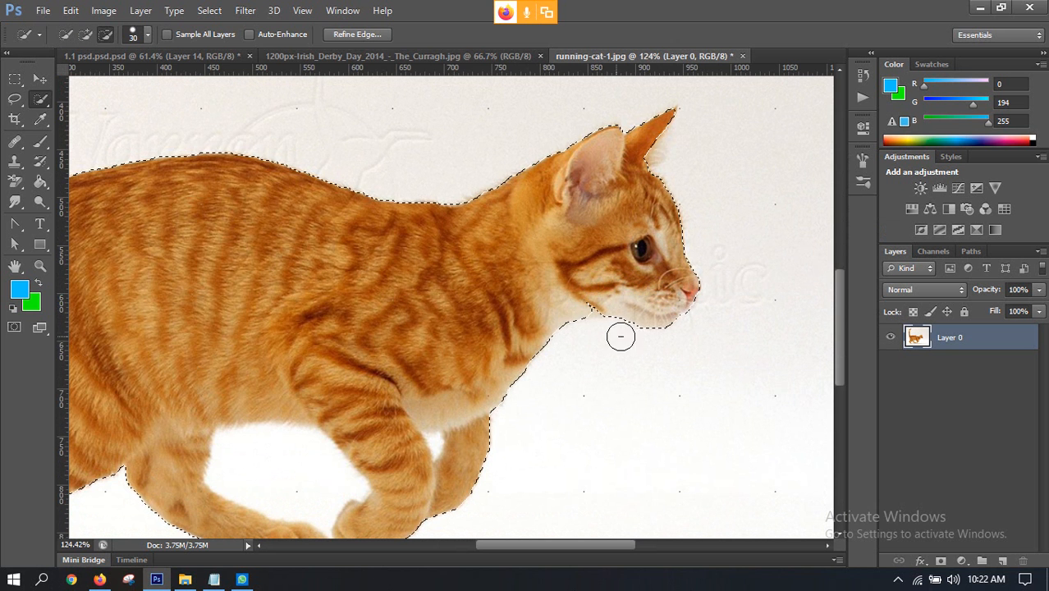
Step: Refine the background selection around the hind paws, subtracting the rearmost paw's edge with a 9 px Quick Selection brush
scroll(579, 330, down, 4)
scroll(558, 343, down, 6)
scroll(487, 363, left, 7)
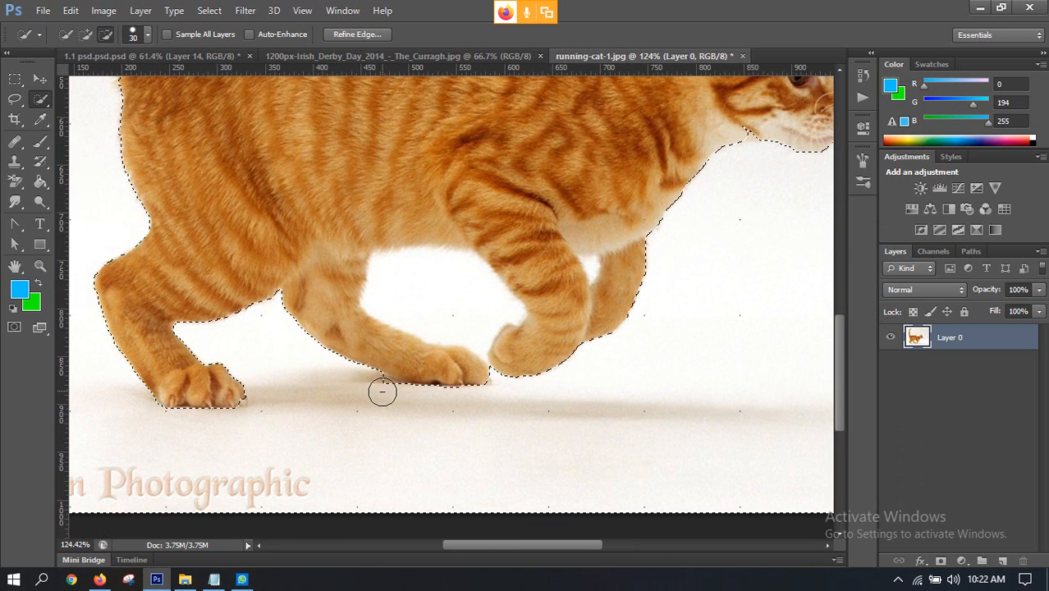
drag(377, 387, 374, 399)
key(ctrl+z)
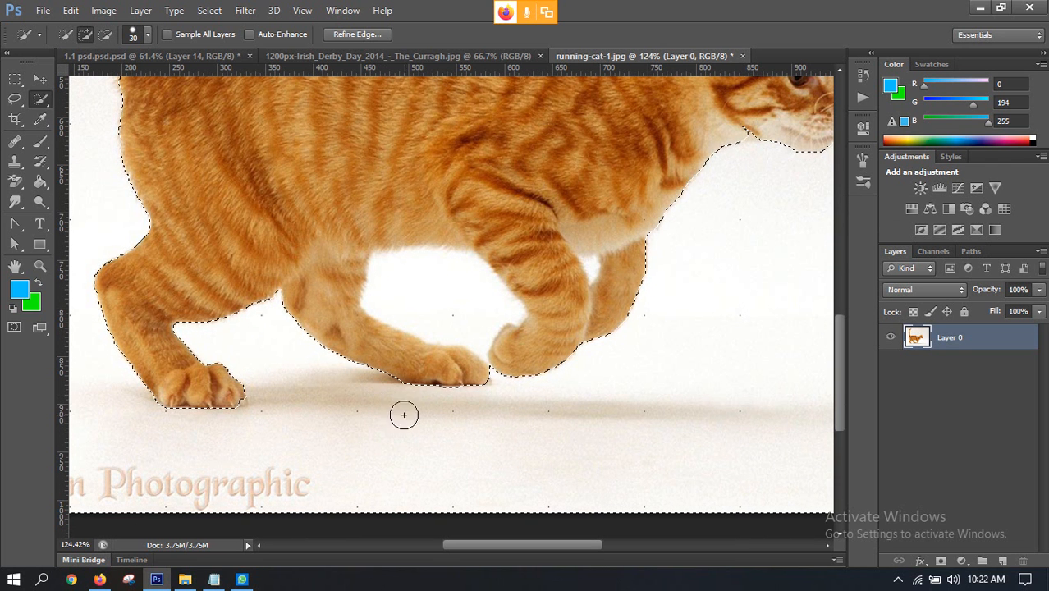
scroll(237, 418, up, 5)
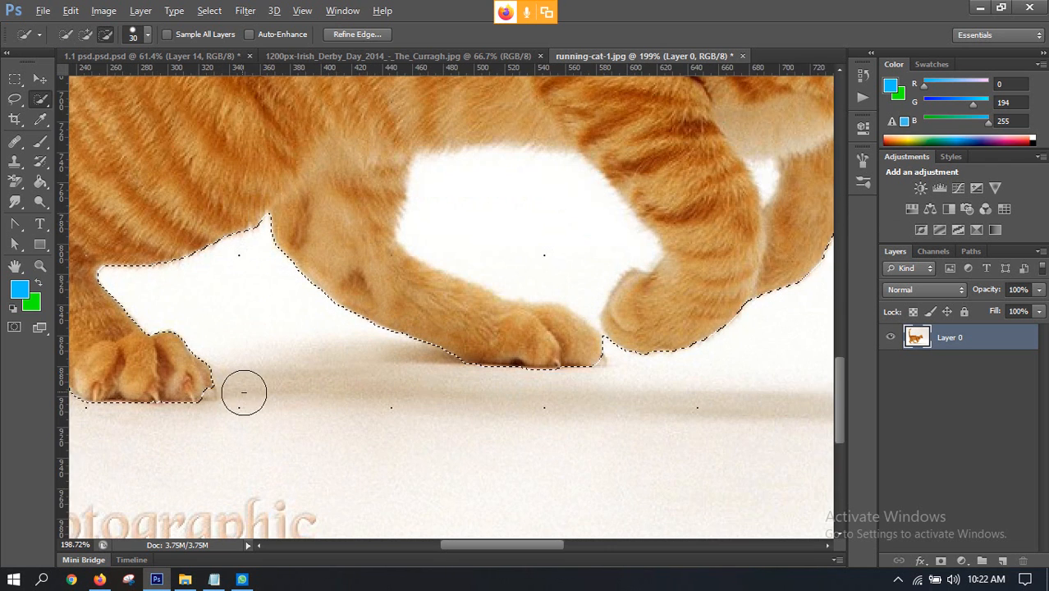
key(bracketleft)
key(bracketleft)
key(bracketleft)
key(bracketleft)
key(bracketleft)
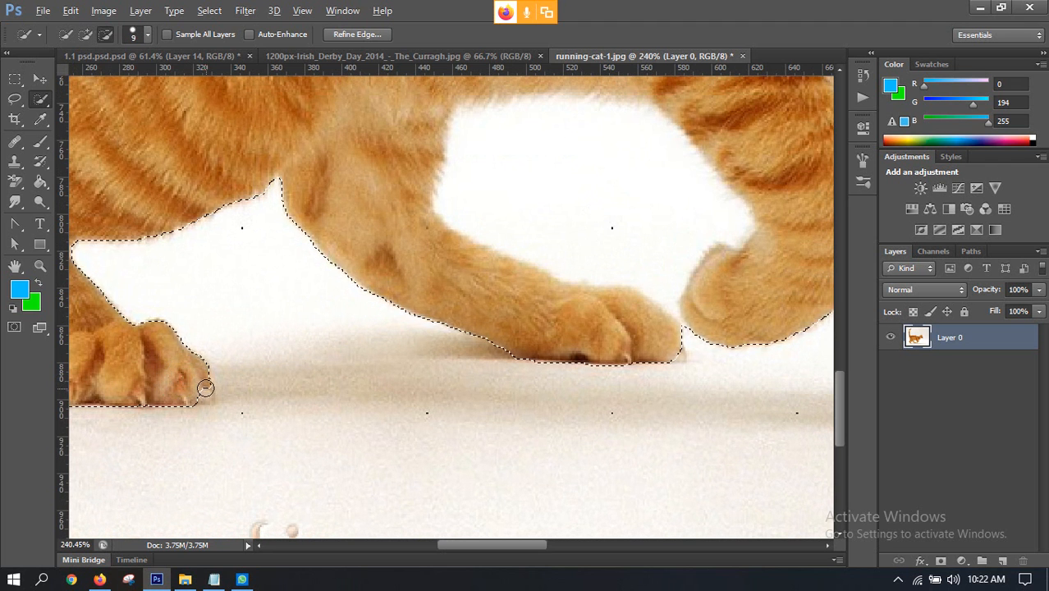
drag(205, 383, 195, 401)
scroll(283, 403, down, 5)
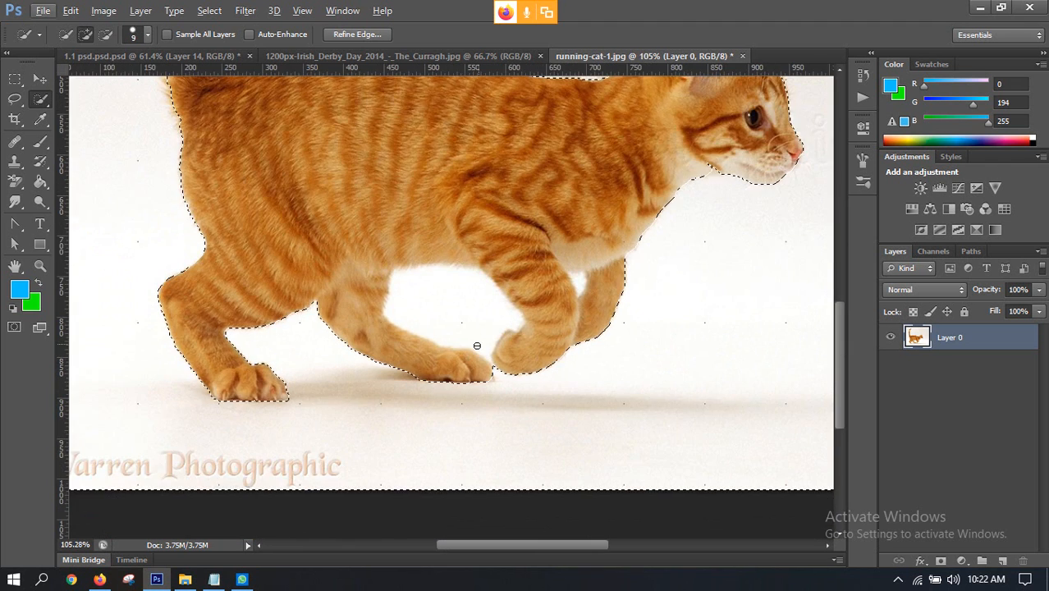
Step: Add the white gap under the belly, between the hind and front legs, to the selection with a 3 px brush
scroll(482, 330, up, 4)
scroll(504, 376, up, 3)
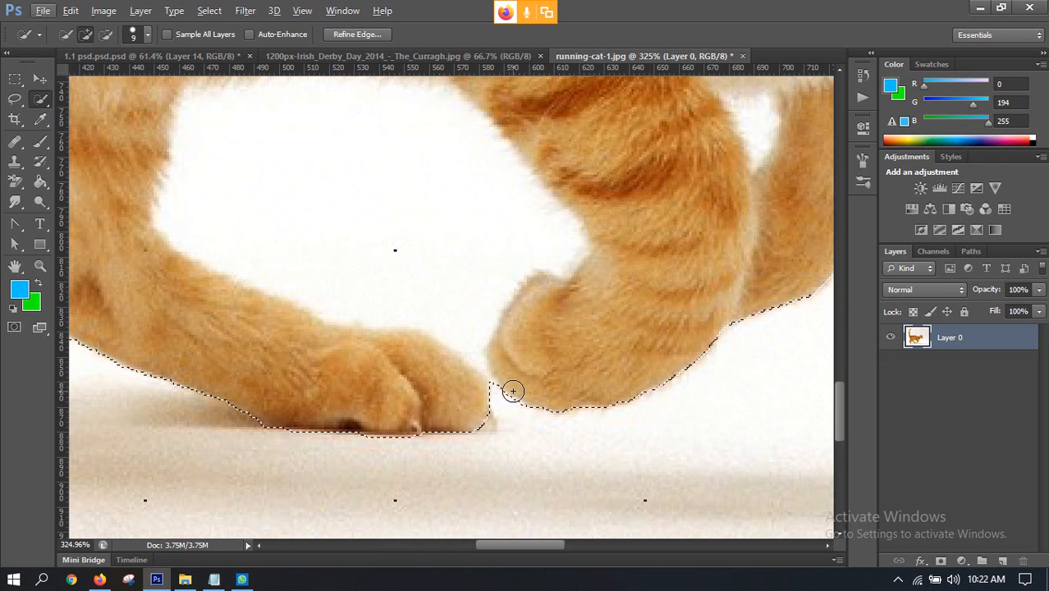
key(bracketleft)
key(bracketleft)
key(bracketleft)
key(bracketleft)
key(bracketleft)
key(bracketleft)
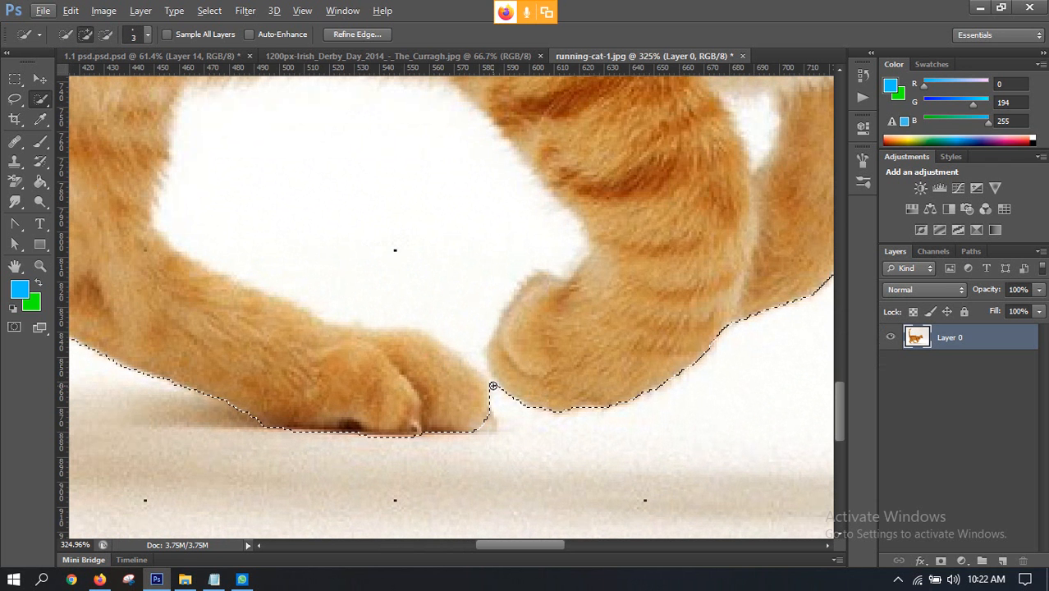
drag(493, 386, 475, 329)
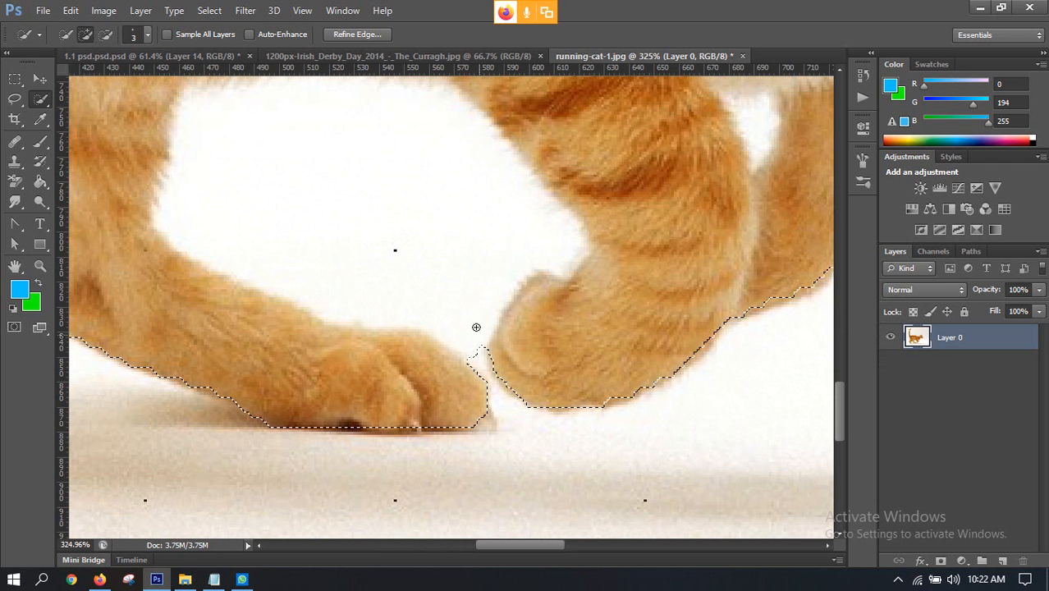
click(457, 280)
Step: Delete the selected white background around the cat and clear the selection
scroll(456, 281, down, 3)
key(v)
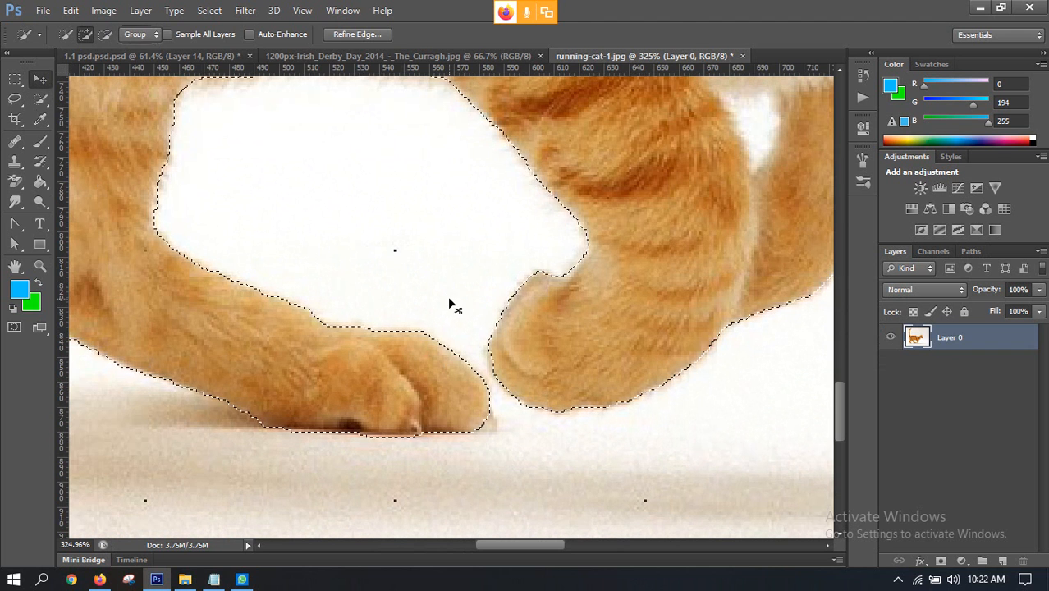
scroll(449, 294, down, 3)
scroll(450, 288, down, 2)
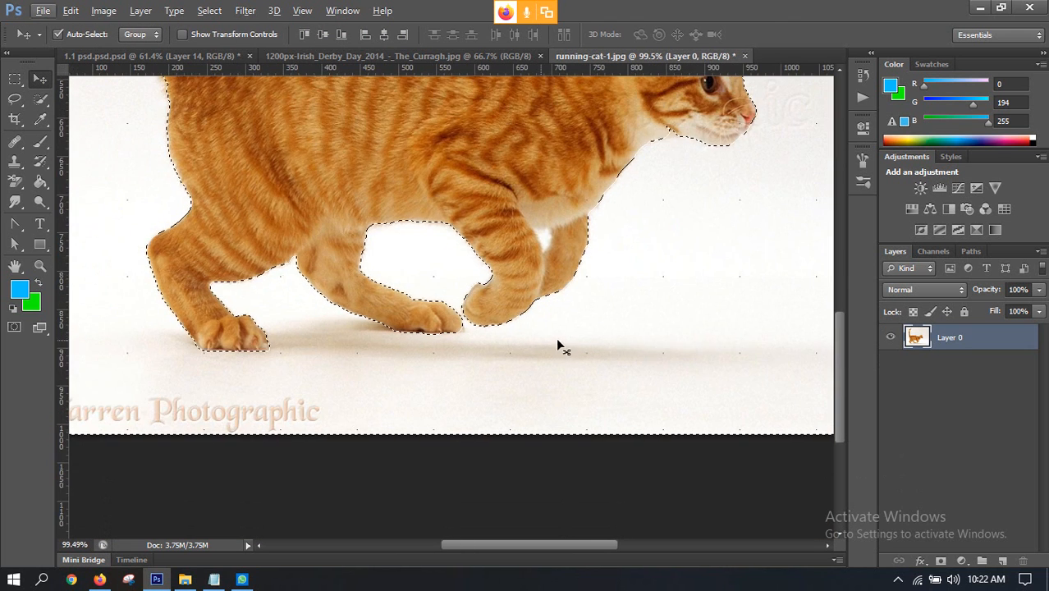
scroll(499, 316, down, 2)
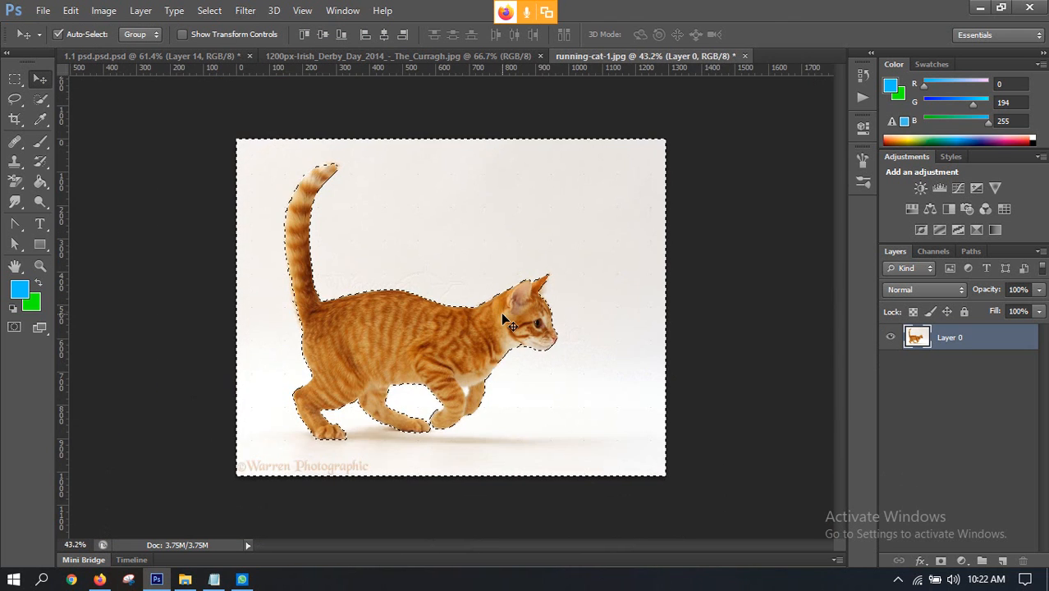
key(Delete)
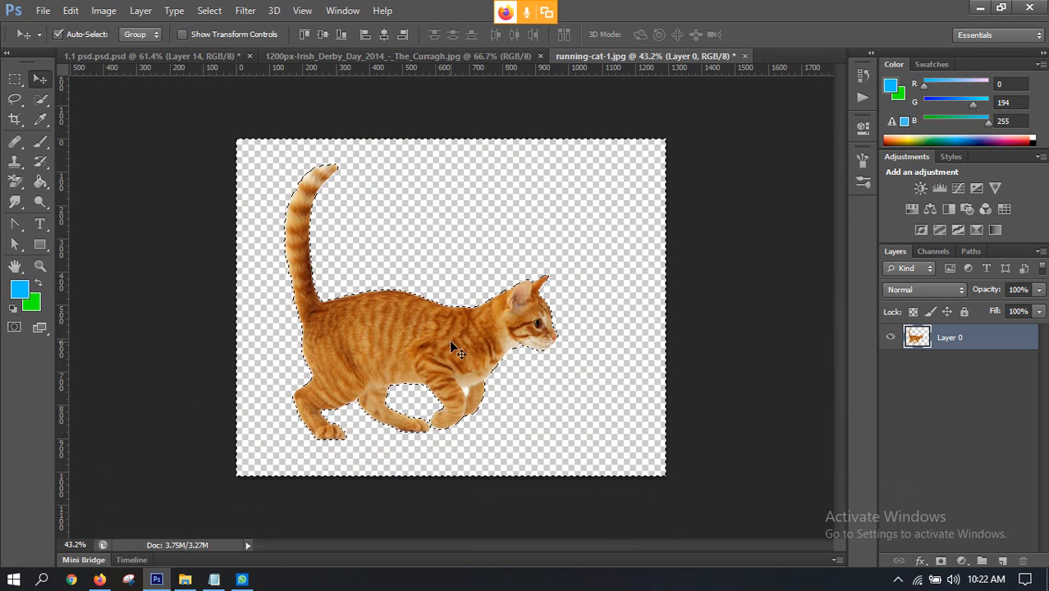
scroll(400, 379, up, 2)
scroll(592, 328, up, 2)
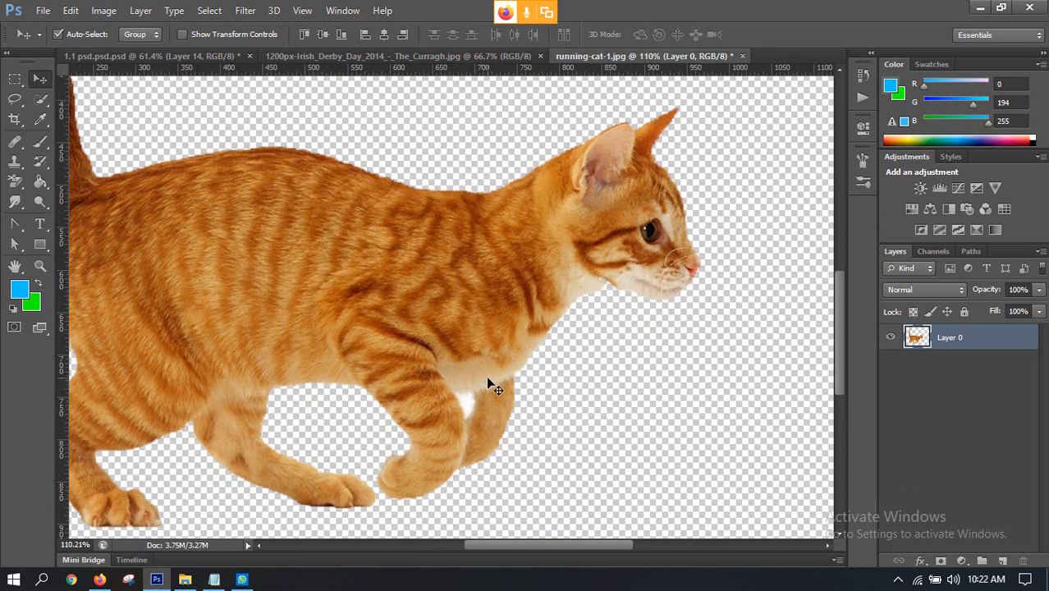
key(ctrl+d)
Step: Outline the remaining white patch between the front legs with the Lasso tool, delete it and deselect
scroll(476, 402, up, 2)
scroll(472, 407, up, 2)
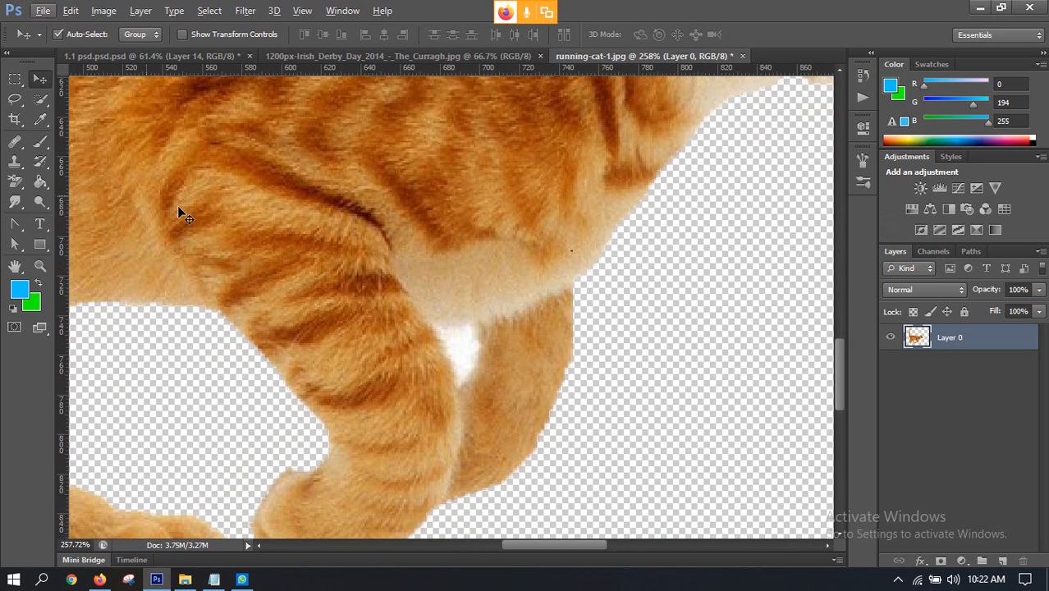
click(16, 99)
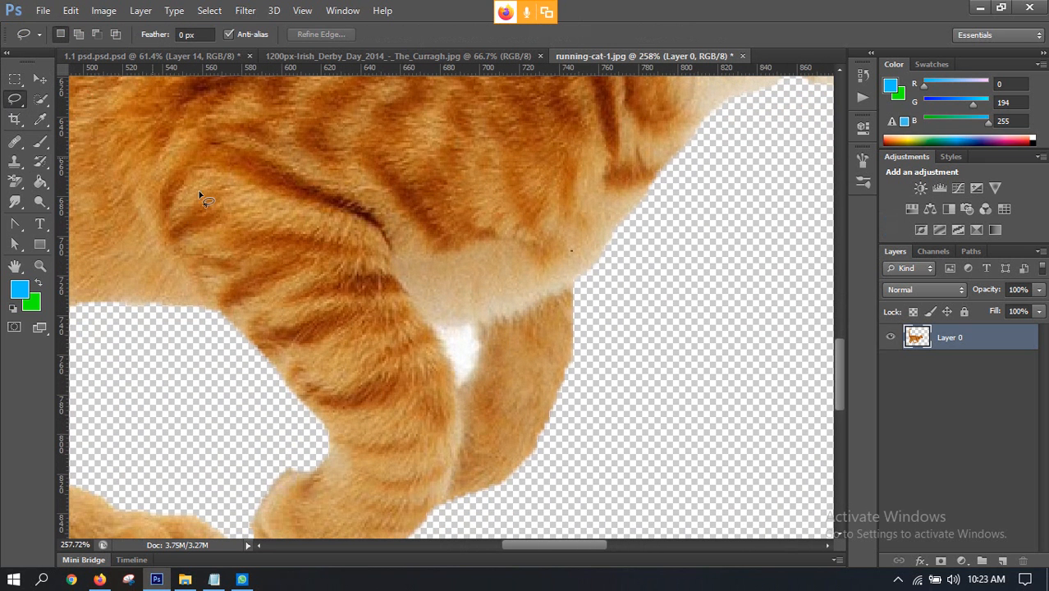
mouse_move(438, 332)
mouse_down()
mouse_move(457, 391)
mouse_move(479, 357)
mouse_move(475, 328)
mouse_move(436, 326)
mouse_move(444, 339)
mouse_up()
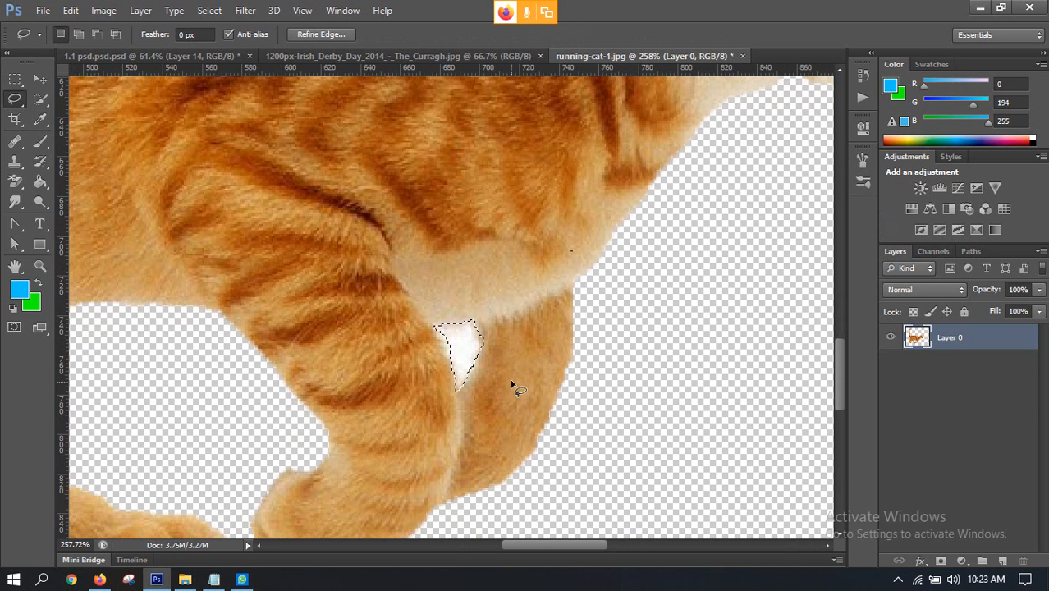
key(Delete)
key(ctrl+d)
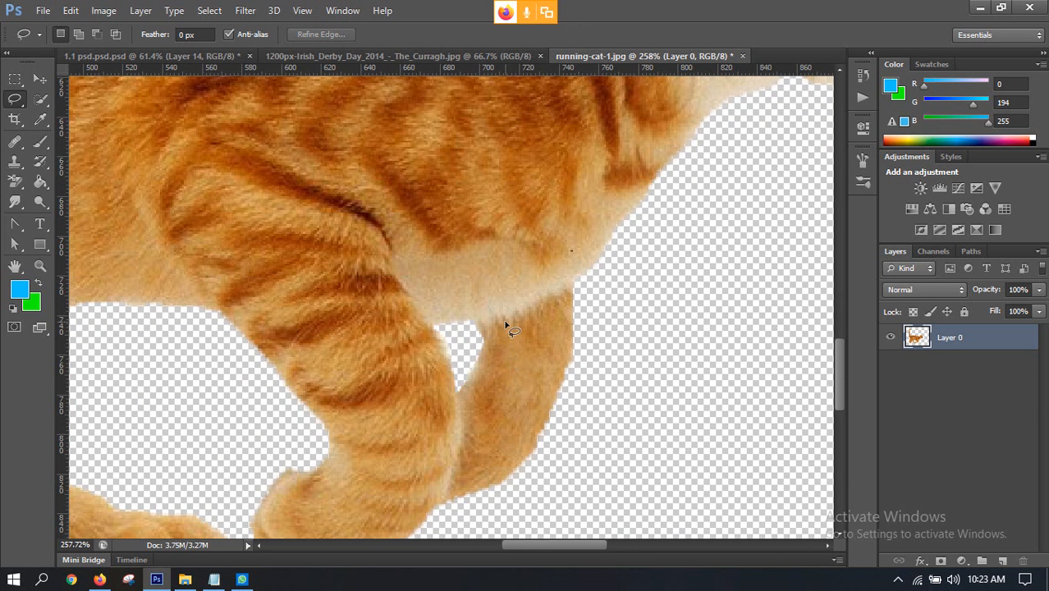
Step: Bring the cut-out cat into the Irish Derby photo, scale it to about 64% and place it over the middle racehorse
scroll(510, 322, down, 6)
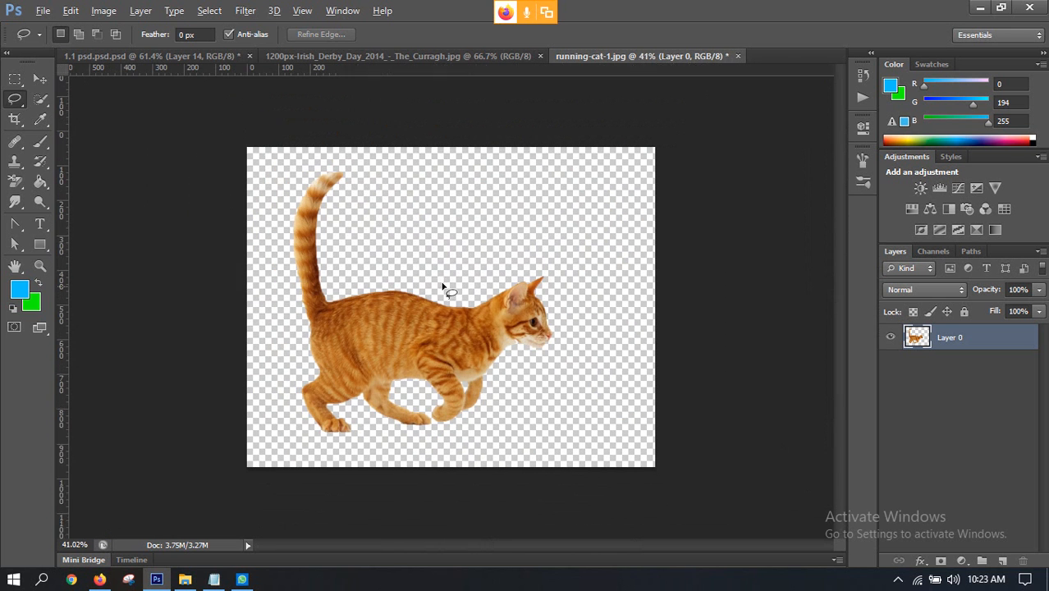
click(33, 77)
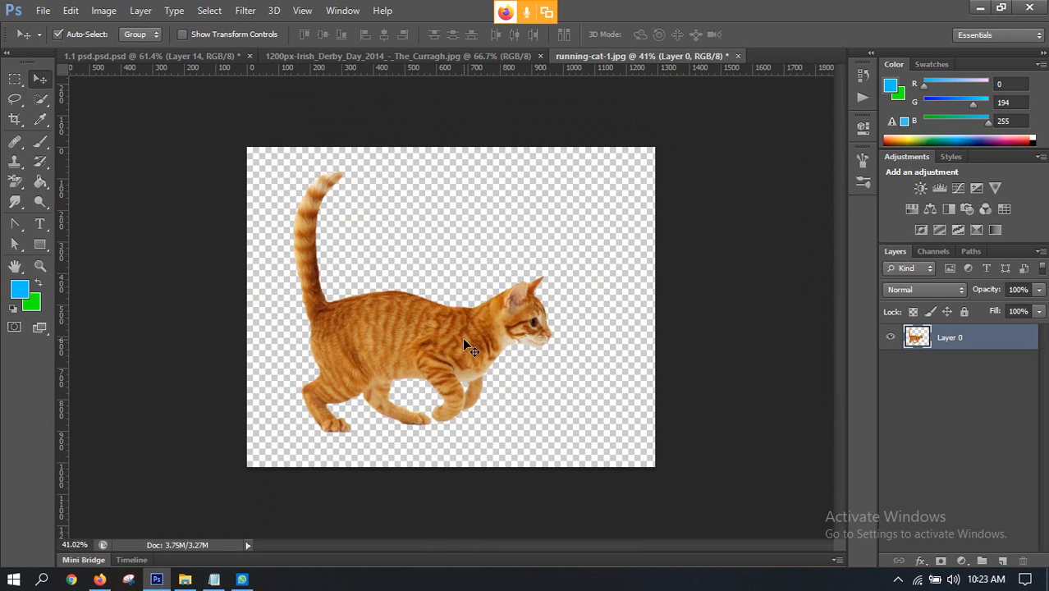
drag(464, 345, 506, 305)
key(ctrl+t)
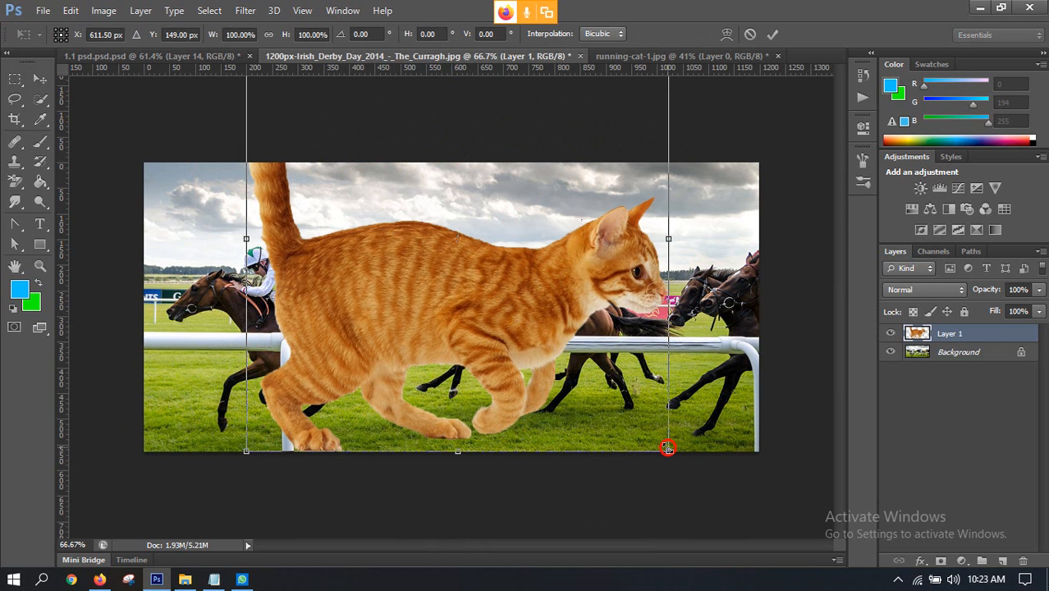
drag(667, 447, 595, 378)
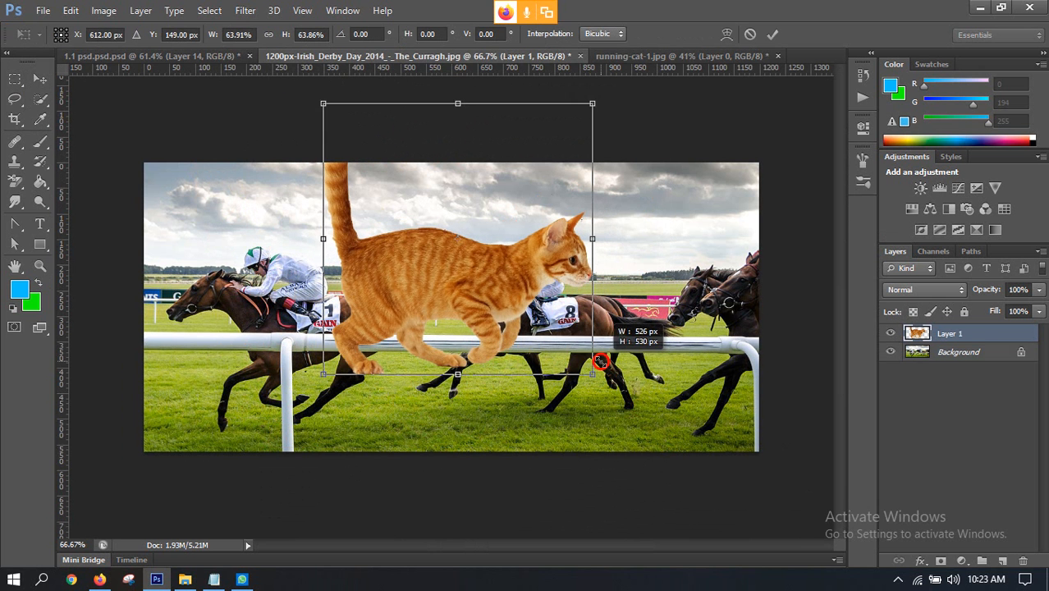
drag(459, 305, 500, 364)
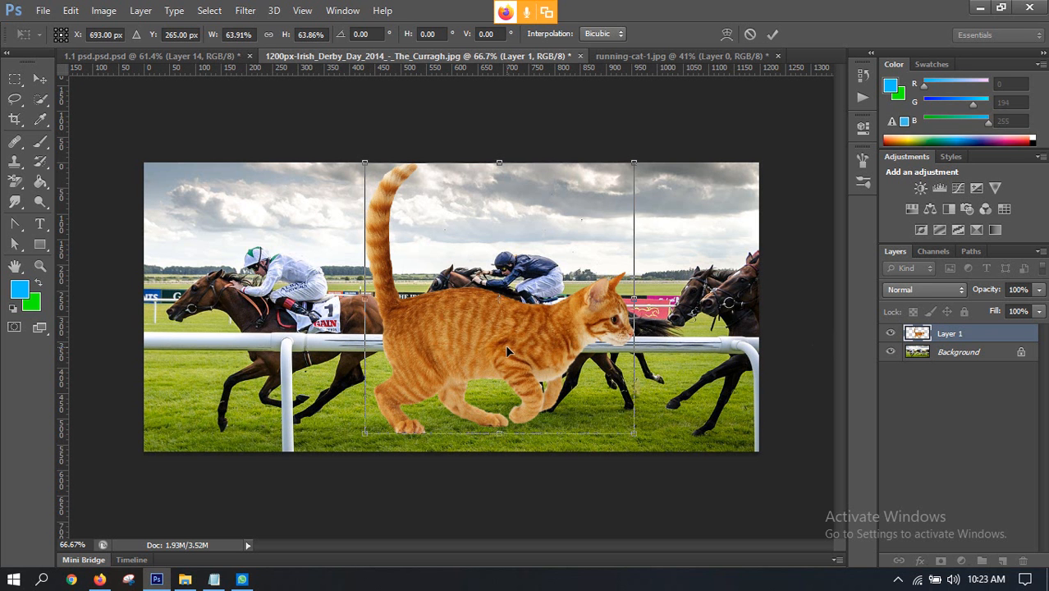
Step: Check the Google Meet class call in Firefox and the WhatsApp chat list, and return to Photoshop
click(100, 579)
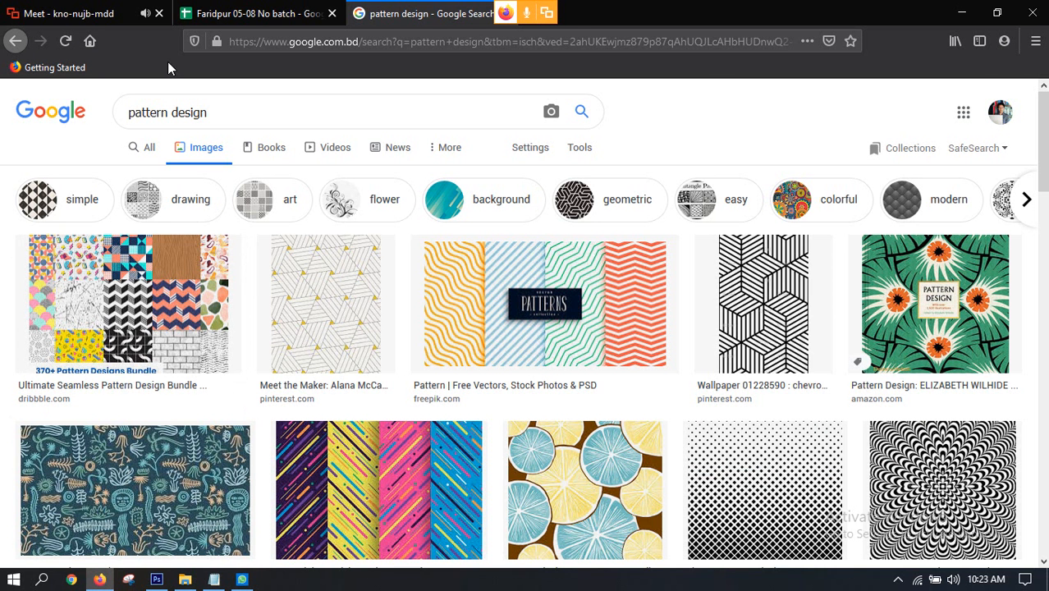
click(78, 13)
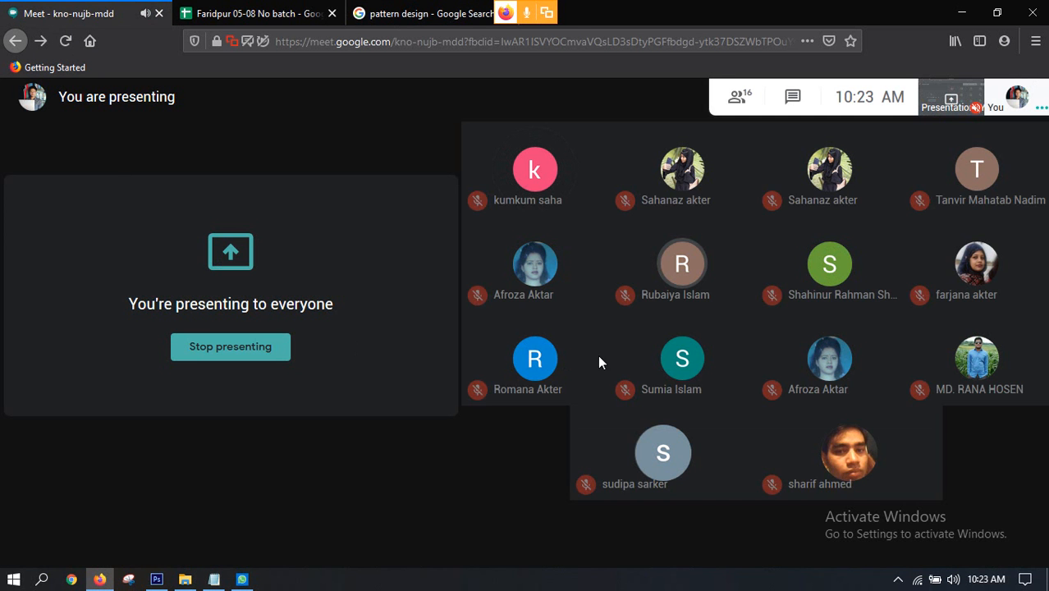
click(243, 580)
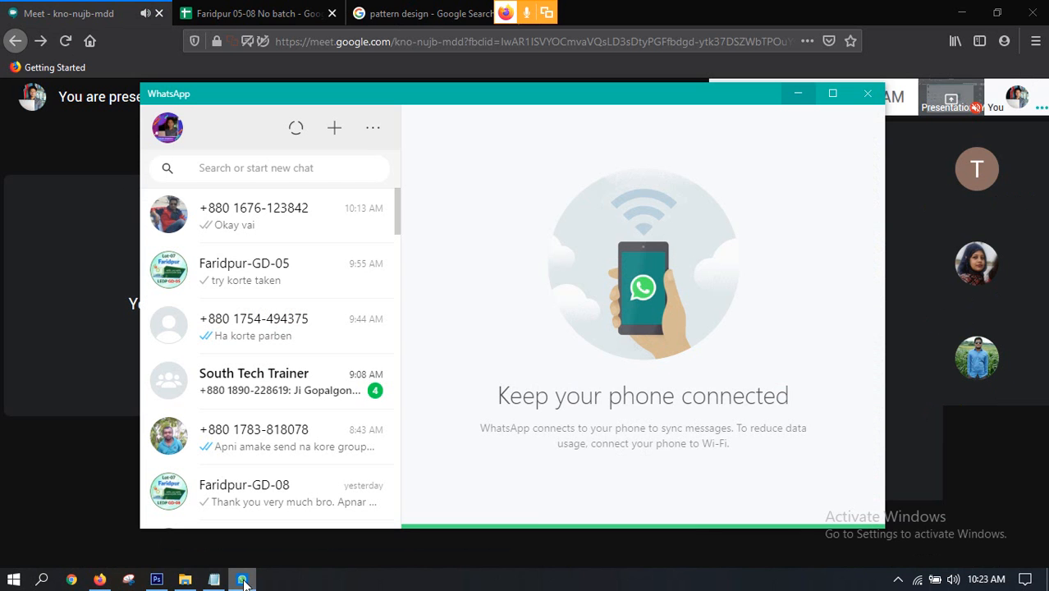
click(156, 580)
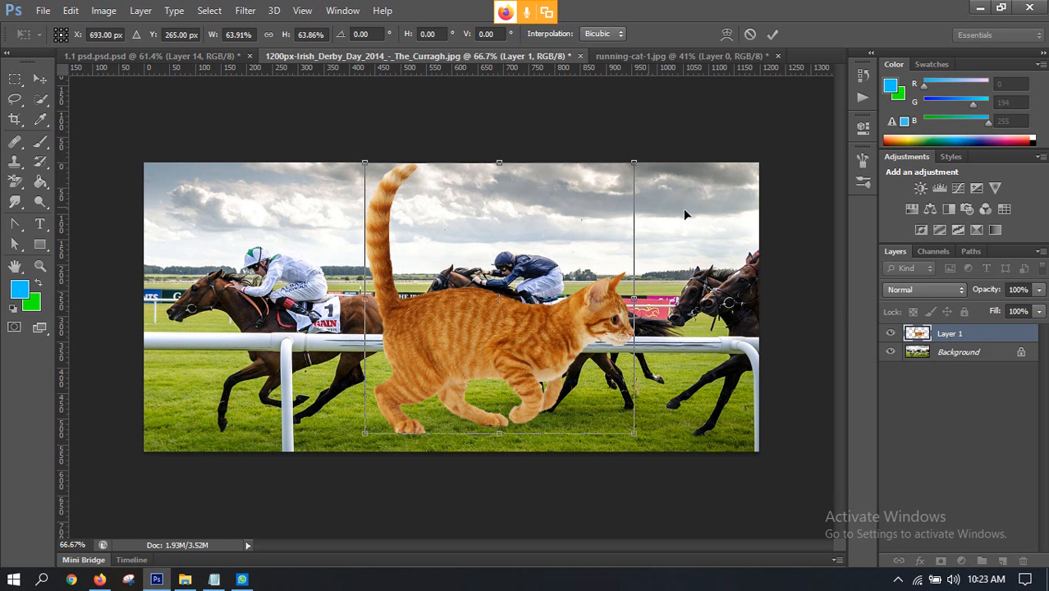
click(99, 579)
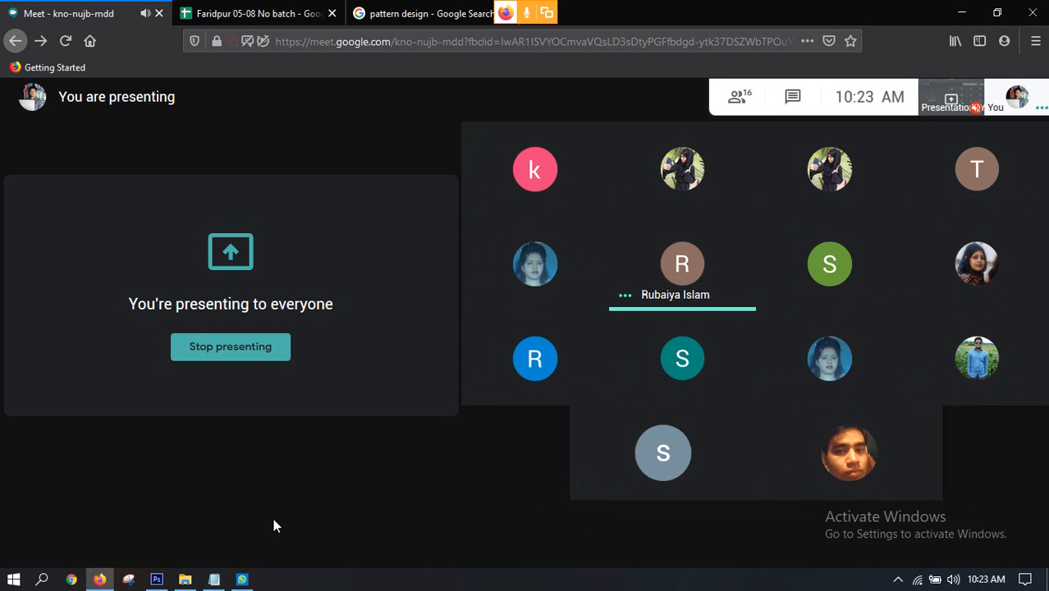
click(157, 578)
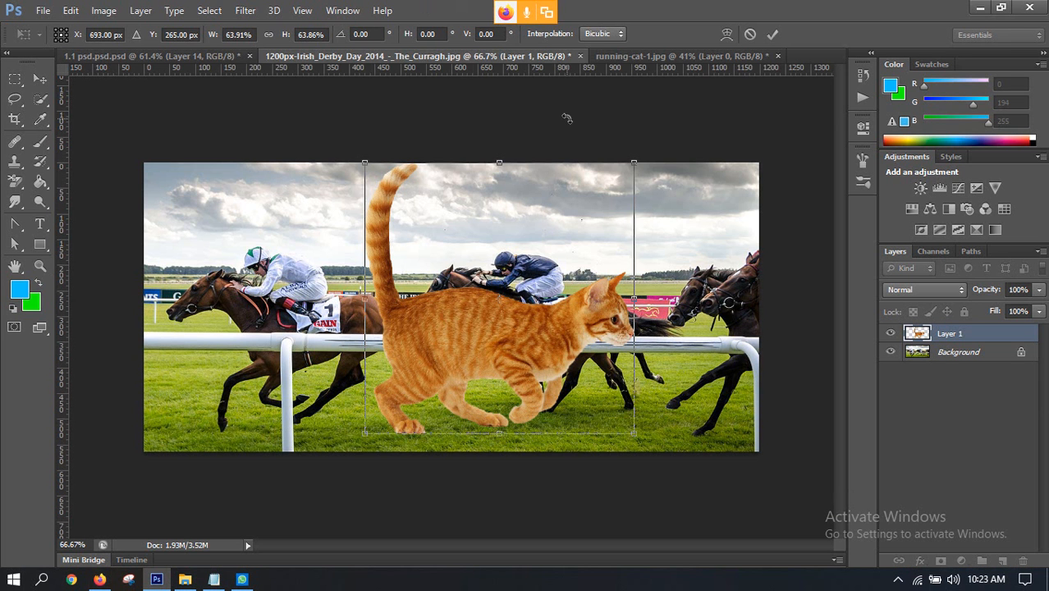
Step: Move the cat slightly lower in the race photo, to about X 674 px and Y 299 px
drag(504, 321, 494, 338)
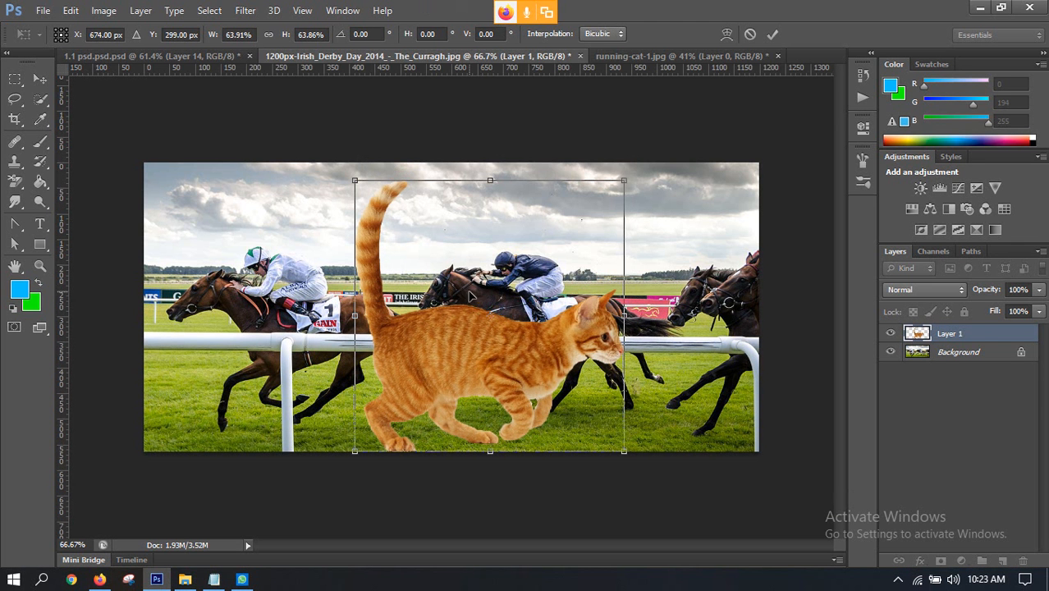
Step: Try mirroring the cat with Flip Horizontal and by stretching its side edge across to the opposite side, undoing each attempt
right_click(471, 322)
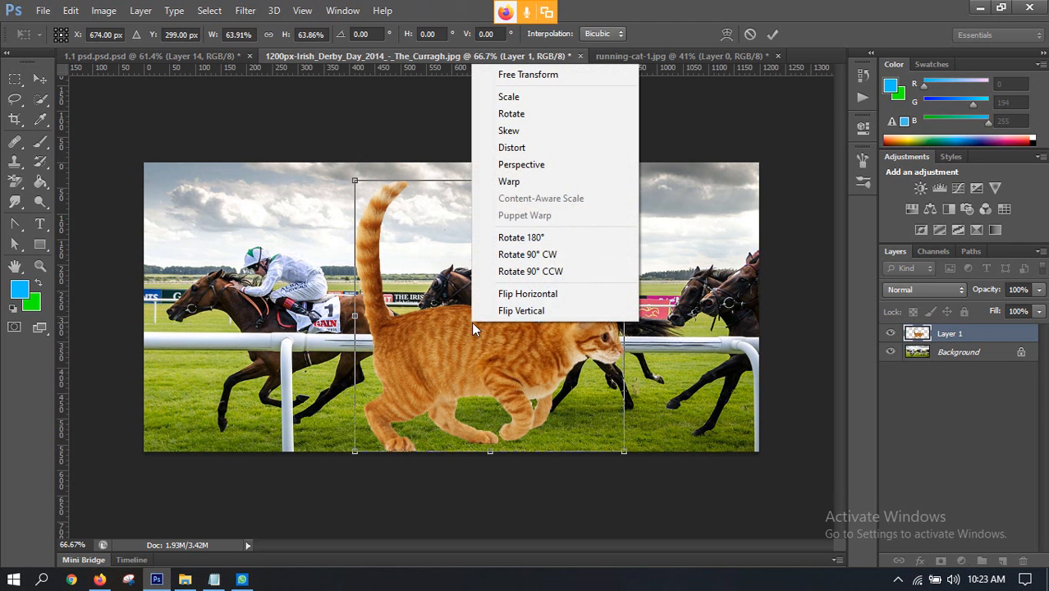
click(517, 295)
key(ctrl+z)
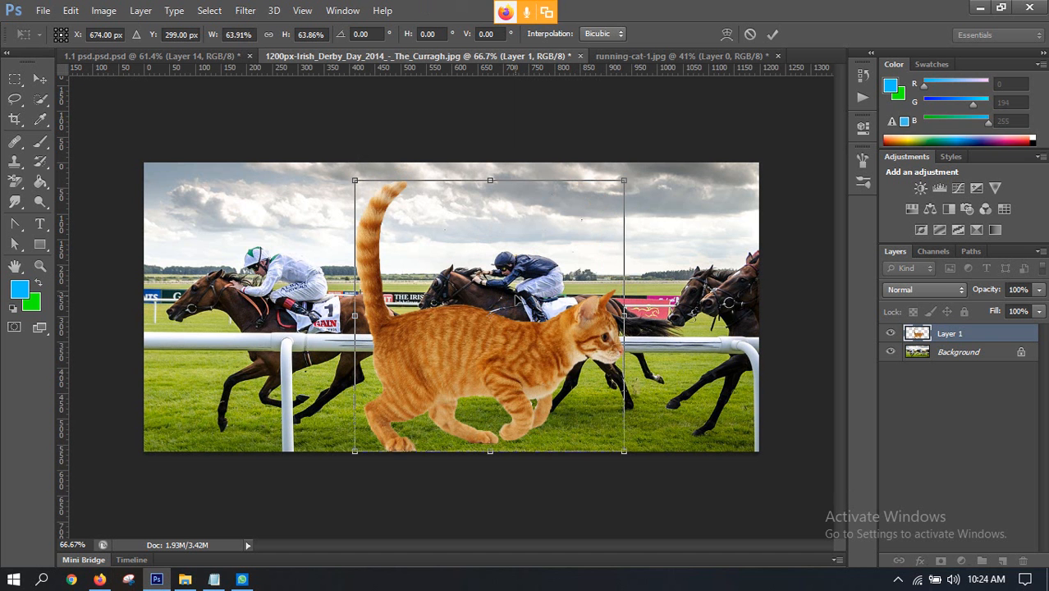
drag(624, 316, 264, 328)
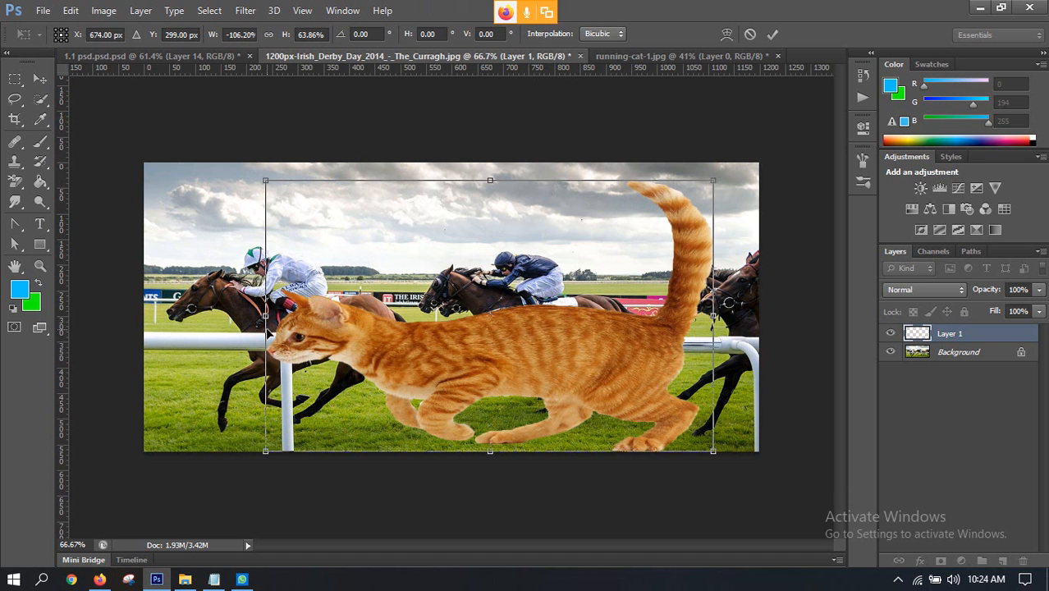
key(ctrl+z)
drag(626, 316, 355, 314)
key(ctrl+z)
Step: Flip the cat horizontally and fit it over the middle racehorse below the jockey, scaled to about 56%
right_click(498, 333)
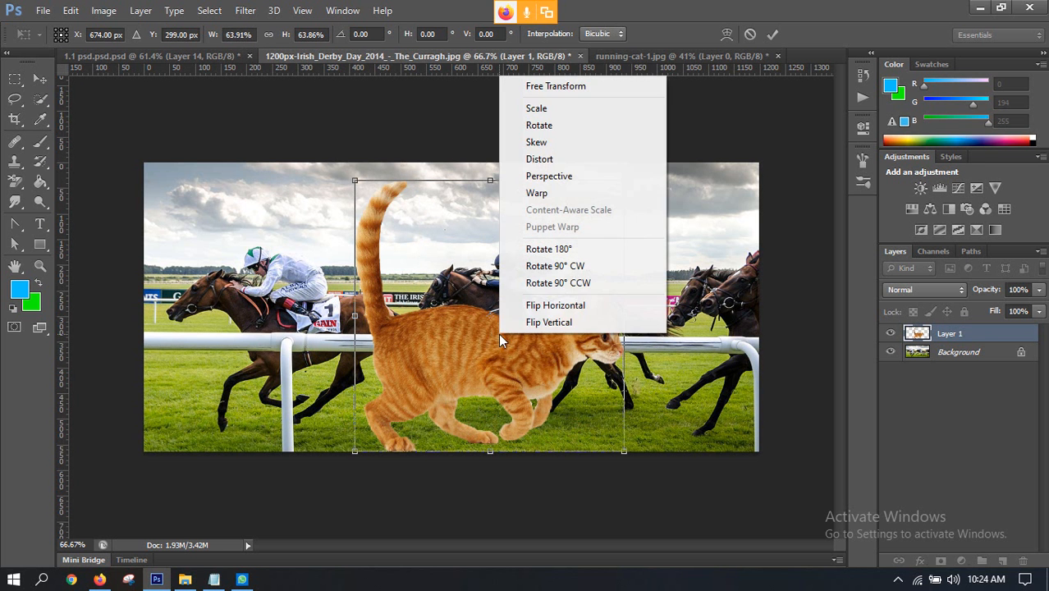
click(525, 308)
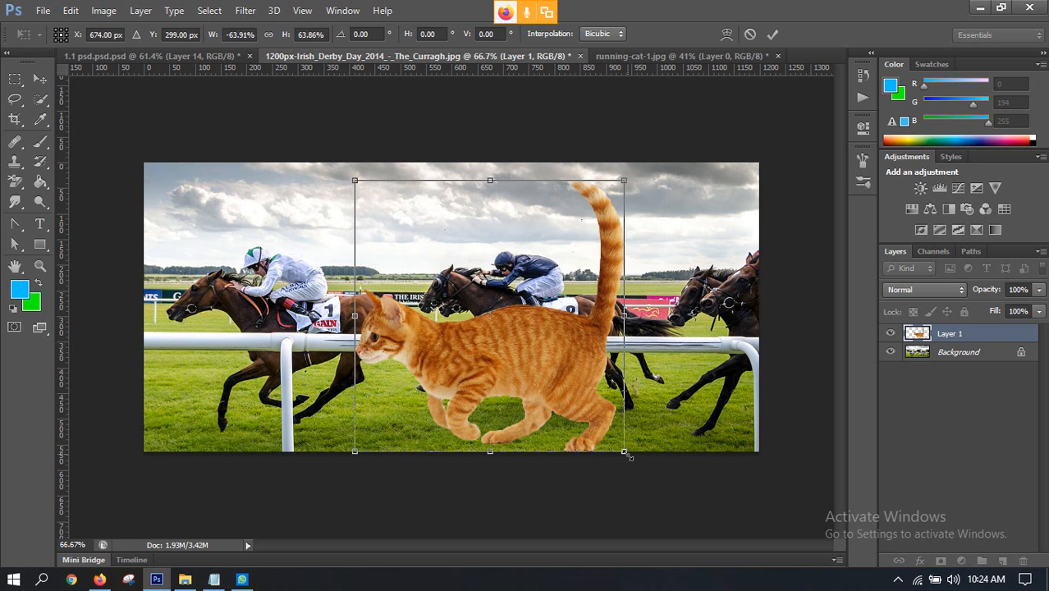
drag(625, 452, 580, 417)
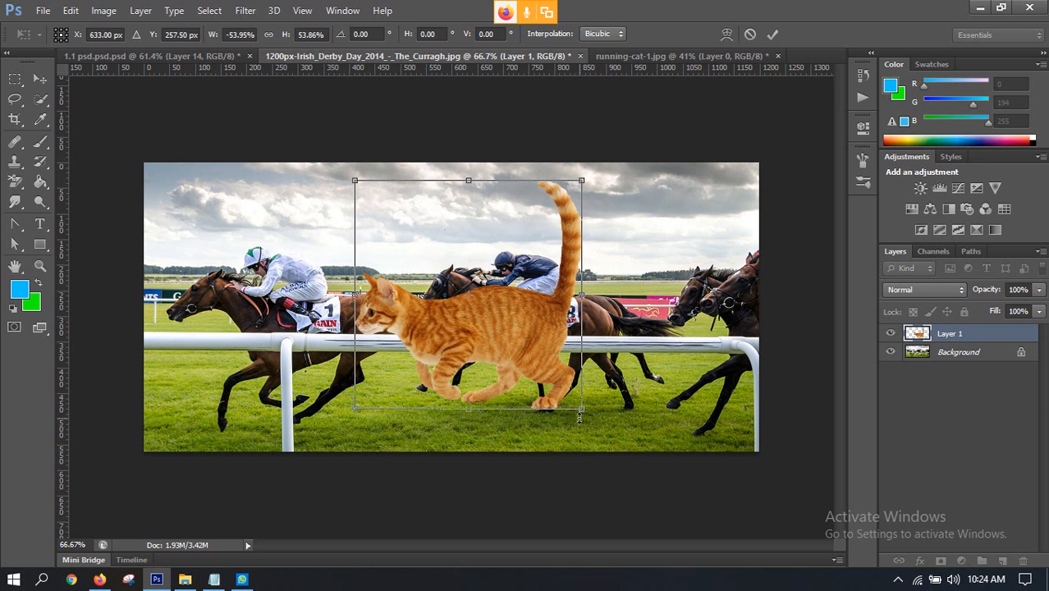
drag(467, 309, 528, 309)
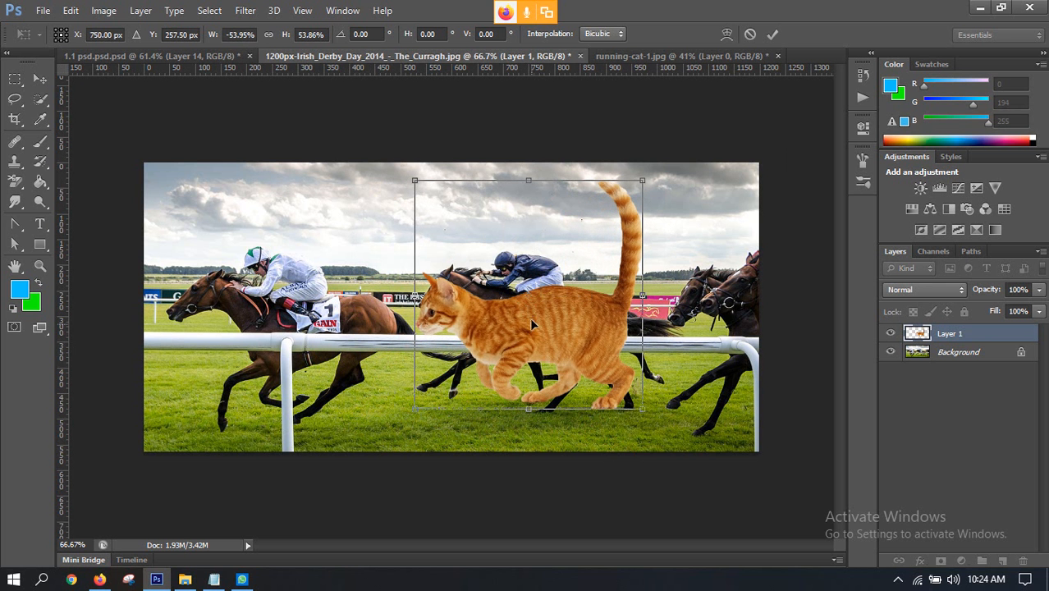
drag(642, 407, 652, 418)
drag(579, 352, 583, 351)
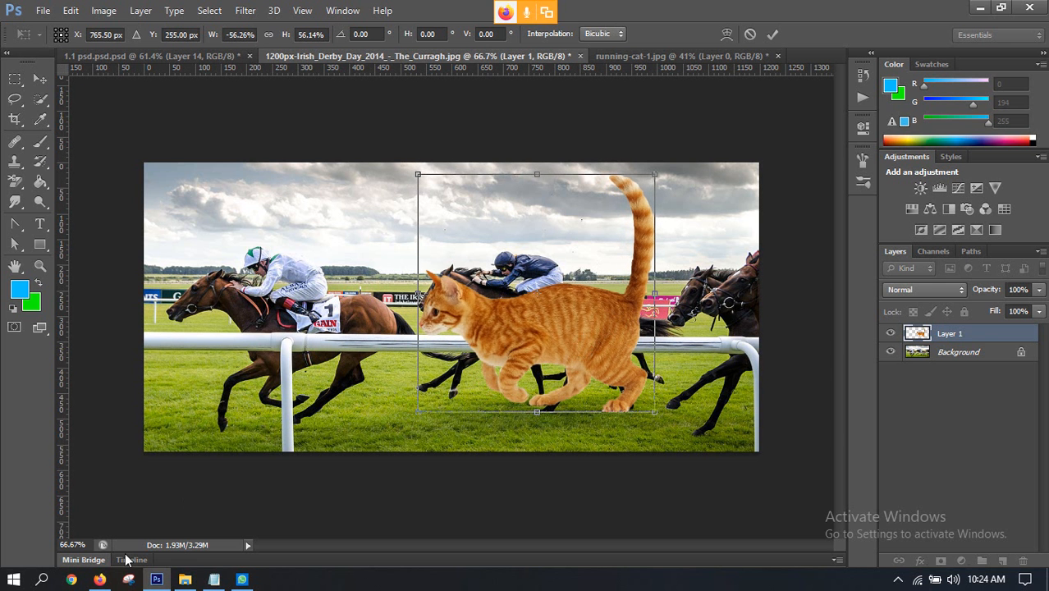
Step: Switch to the Google Meet call in Firefox and mute the participant whose microphone is on
click(99, 580)
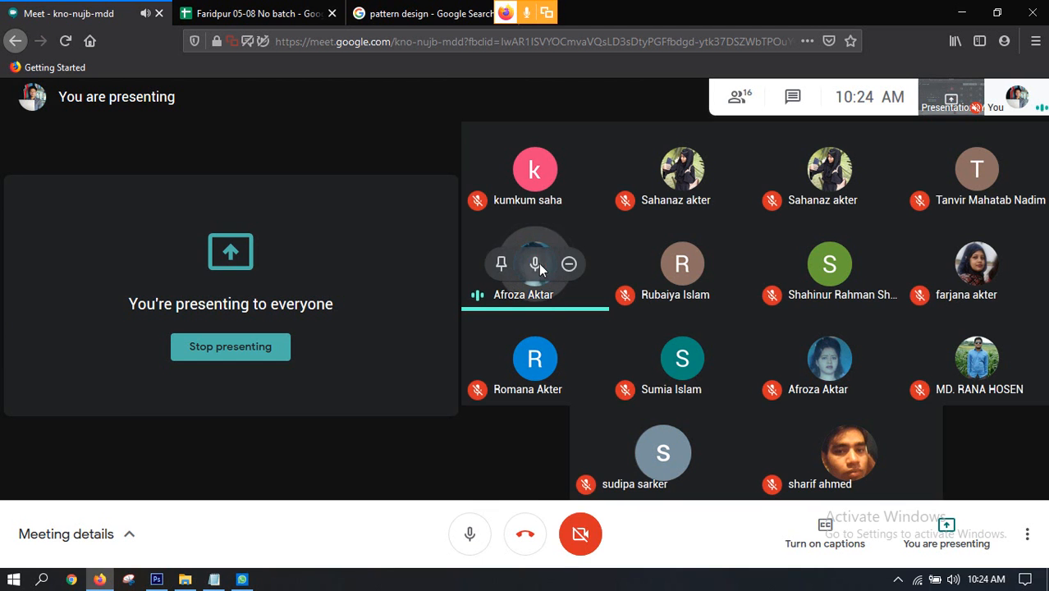
click(536, 263)
click(612, 352)
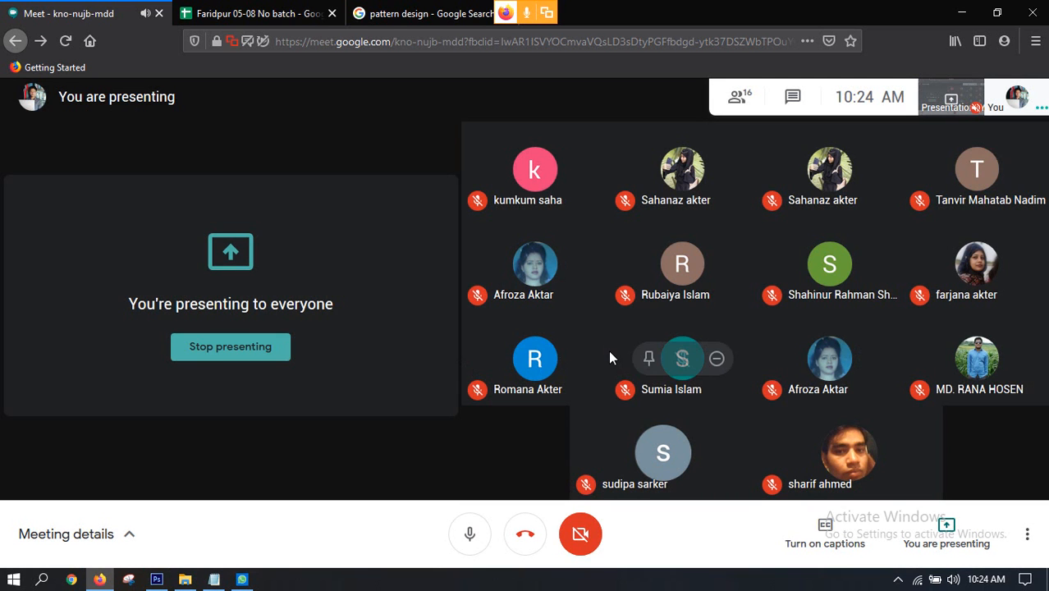
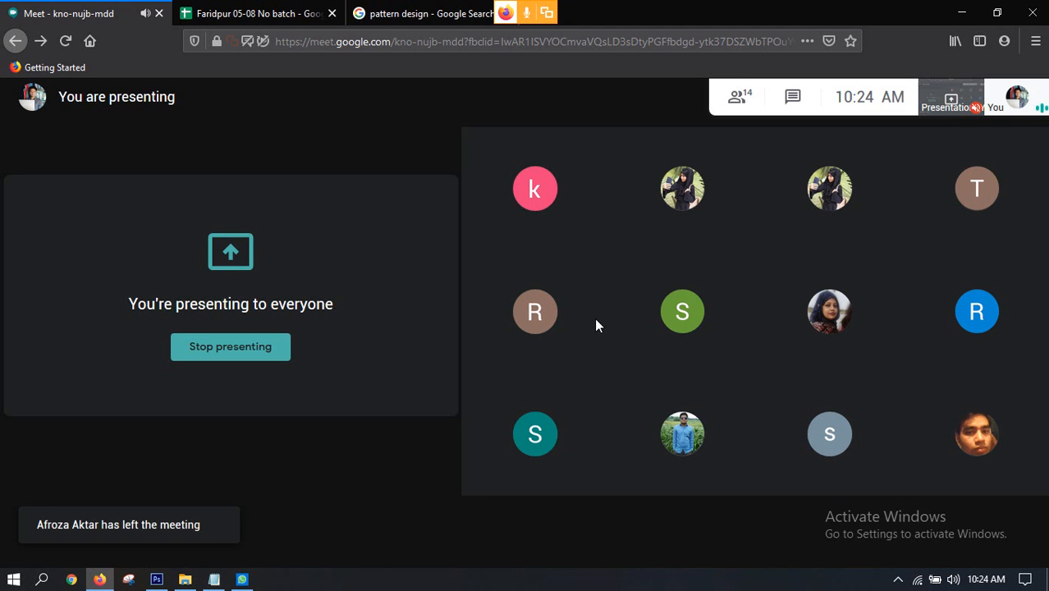
Step: Switch back to Photoshop and rescale the flipped cat to about 57% over the middle racehorse
click(158, 580)
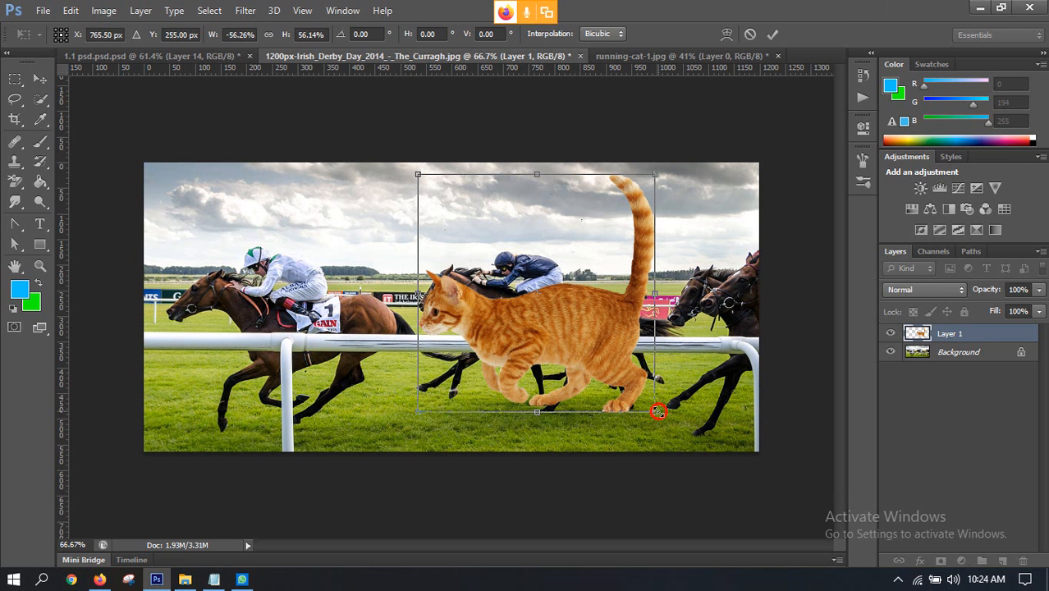
drag(657, 412, 661, 424)
drag(542, 375, 536, 366)
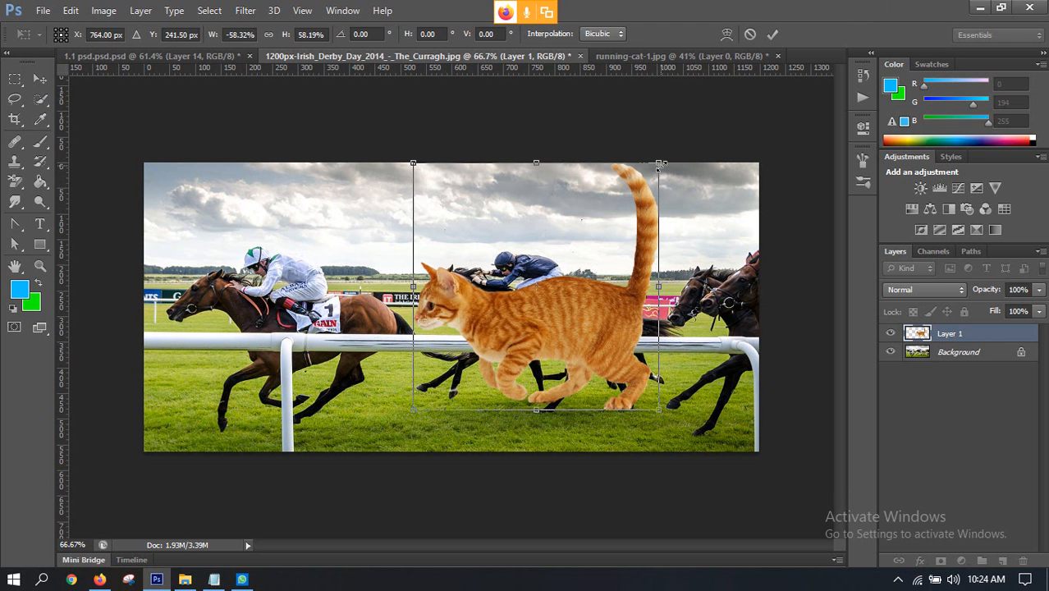
drag(659, 164, 654, 166)
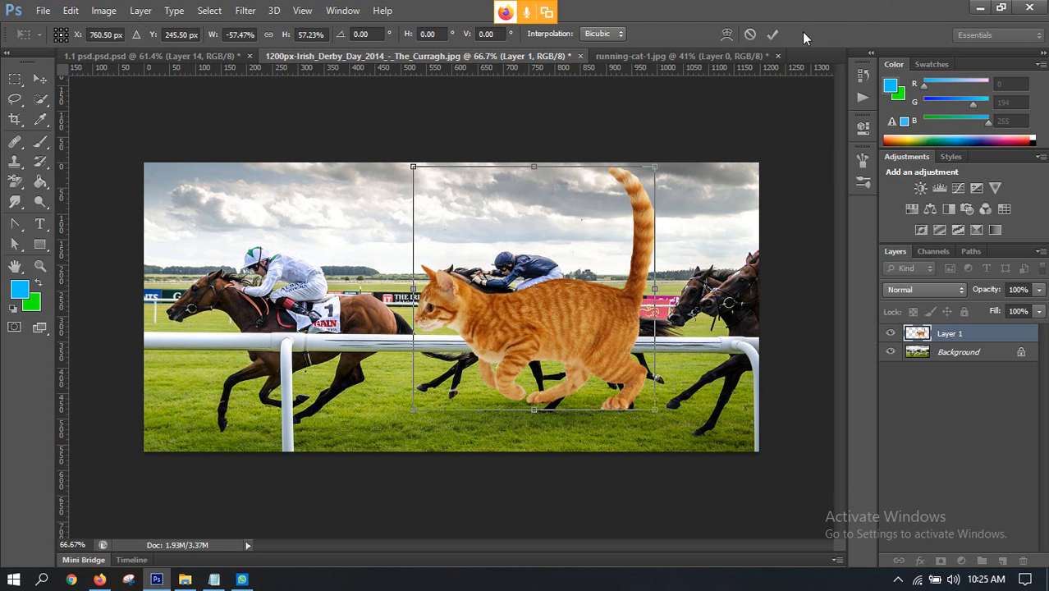
click(773, 34)
Step: Shift the cat slightly left in the race photo and compare it with the finished composite in 1.1 psd.psd
scroll(594, 324, up, 3)
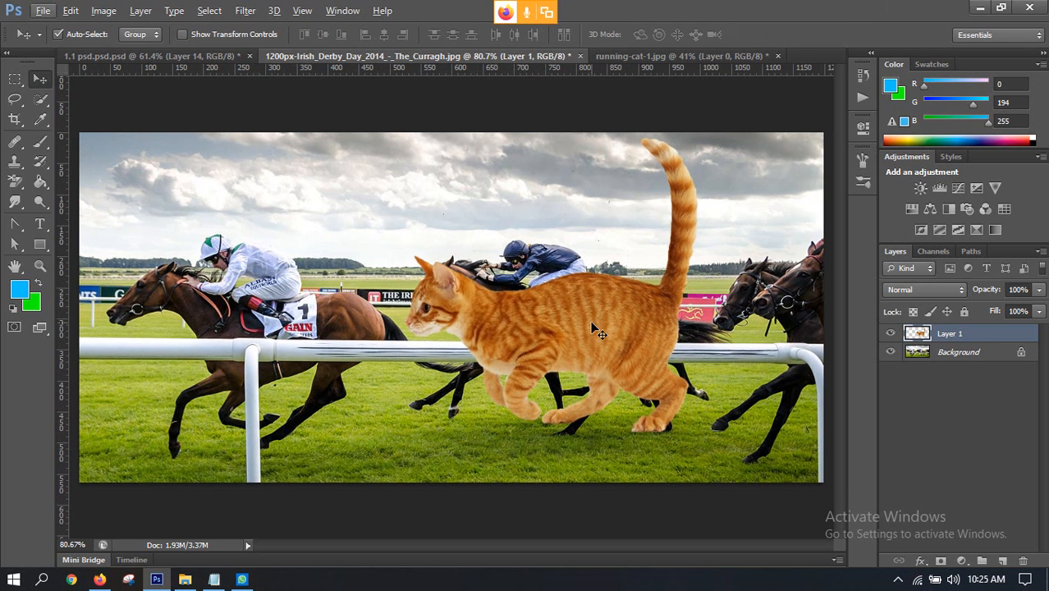
drag(594, 329, 585, 327)
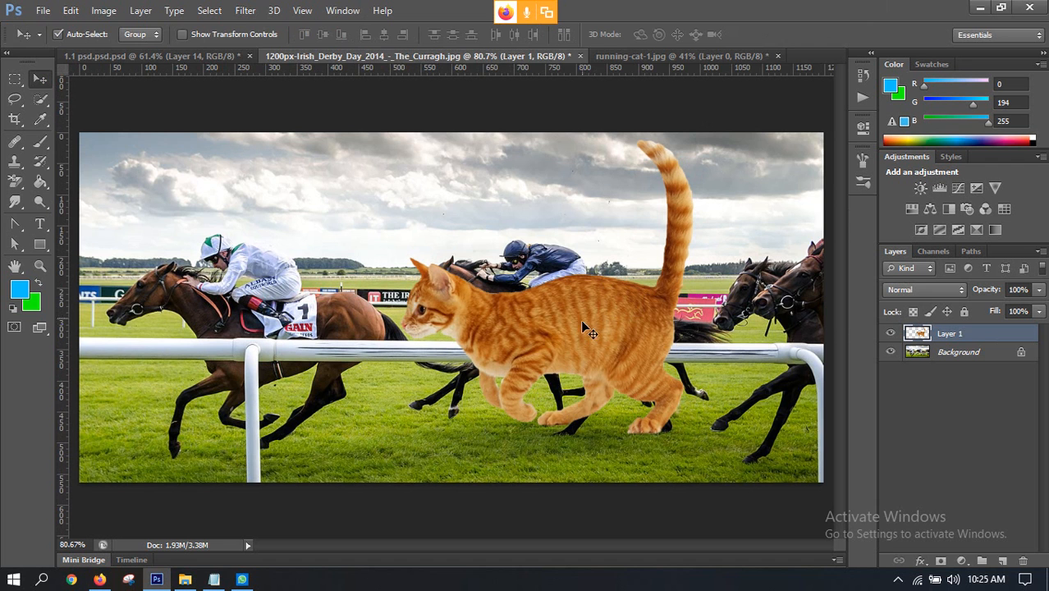
click(154, 53)
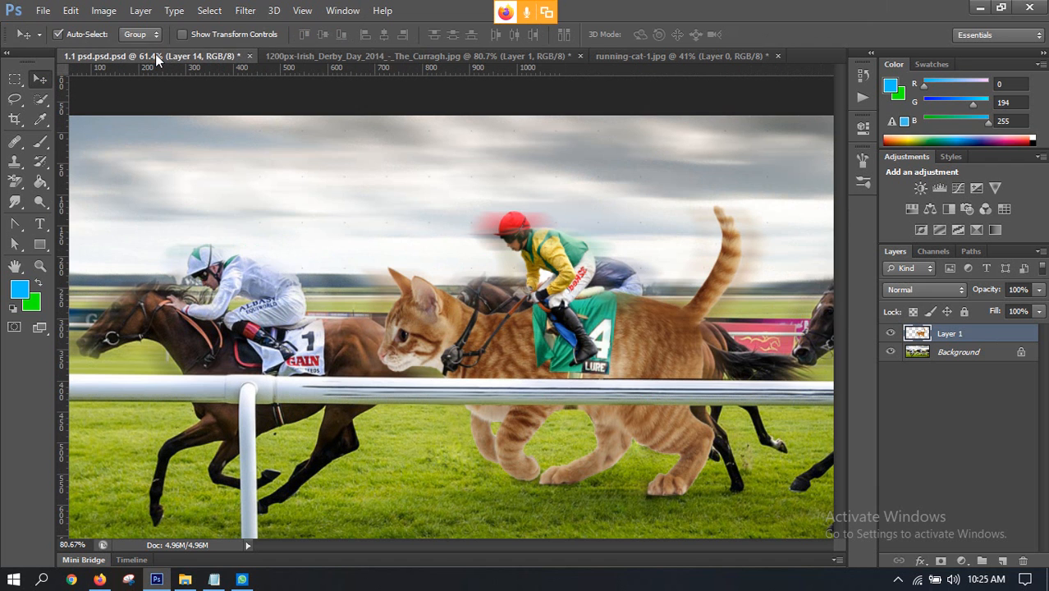
click(375, 51)
scroll(522, 302, down, 3)
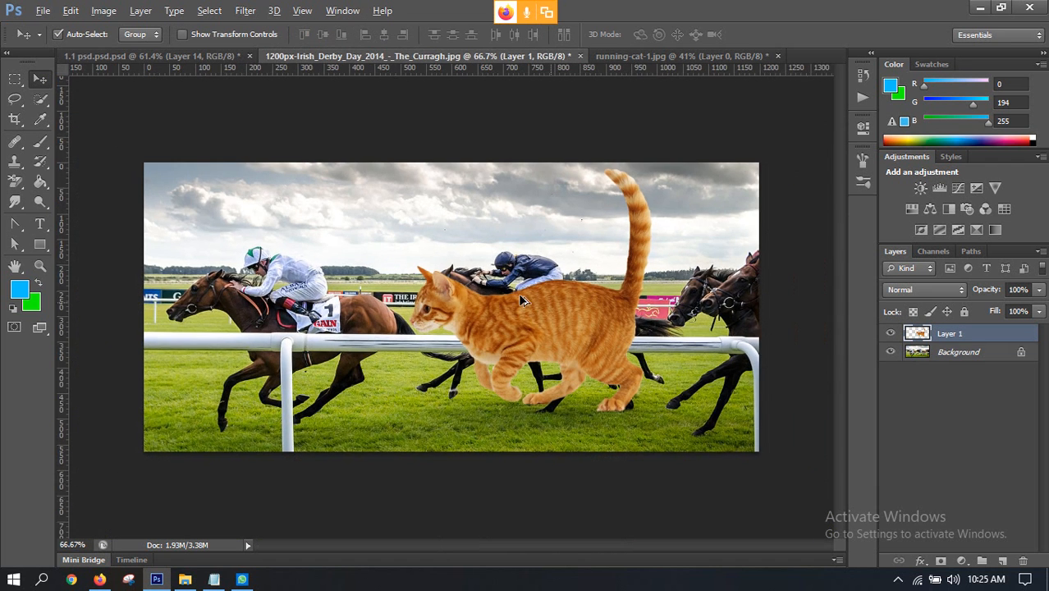
Step: Fine-tune the cat over the middle racehorse with two more small leftward nudges, checking the placement against the finished composite
scroll(615, 313, up, 2)
scroll(561, 361, up, 2)
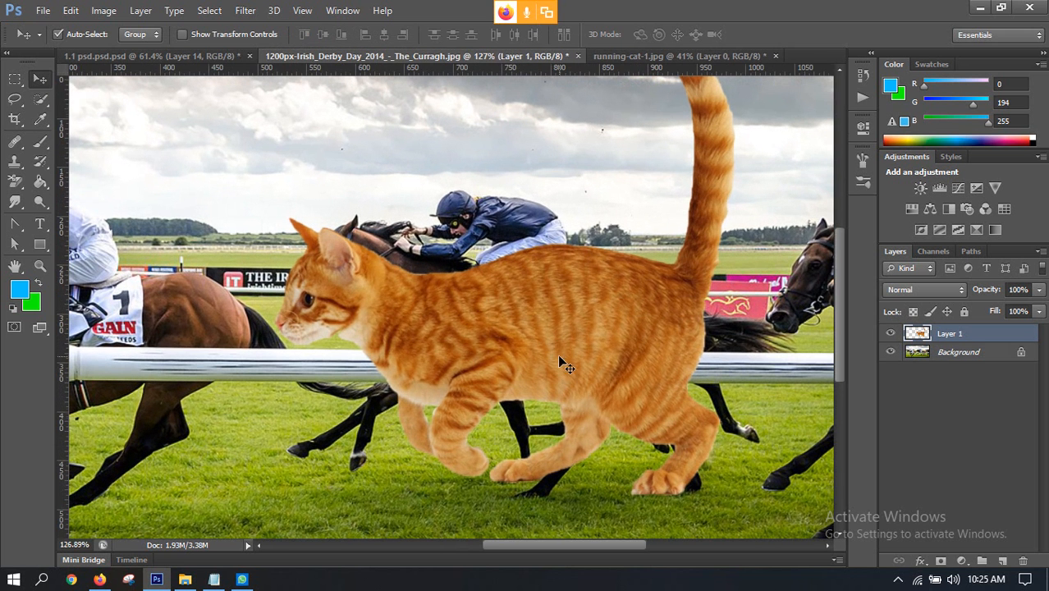
drag(586, 344, 581, 348)
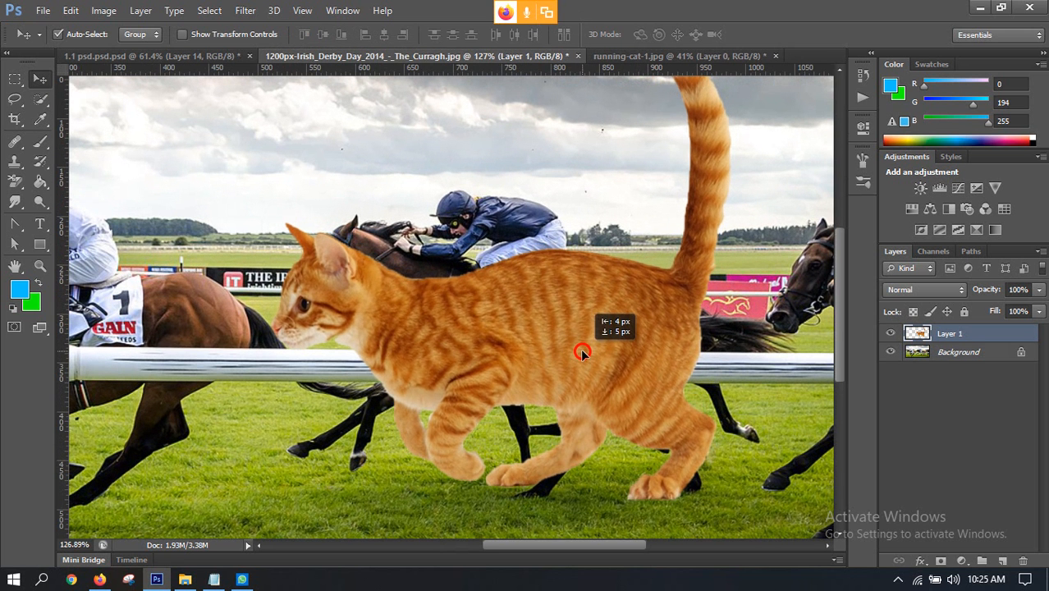
click(168, 57)
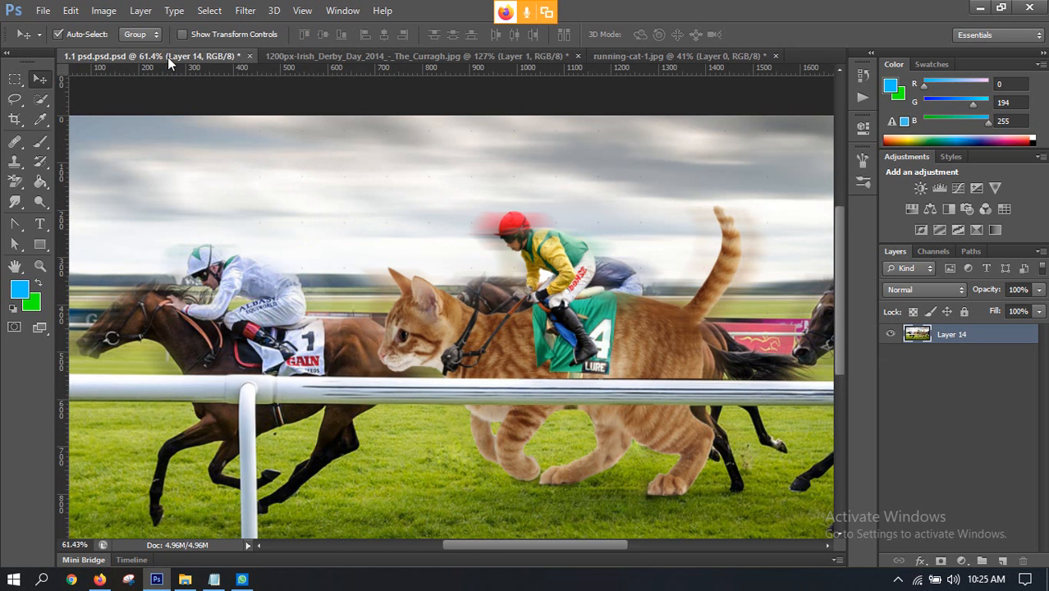
click(378, 57)
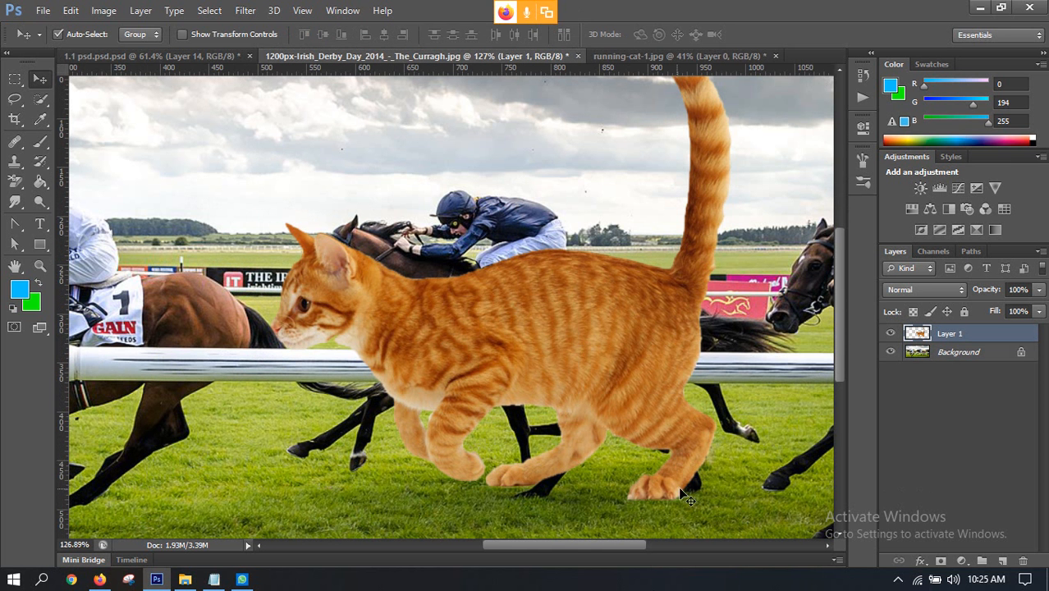
drag(666, 489, 661, 485)
scroll(661, 487, down, 3)
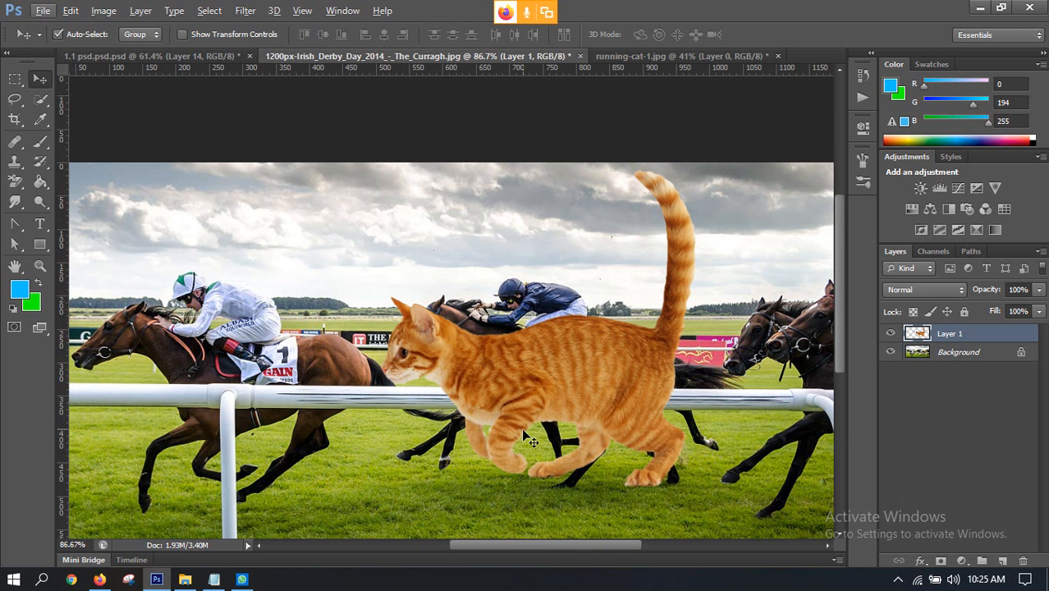
scroll(646, 441, down, 1)
scroll(512, 337, down, 1)
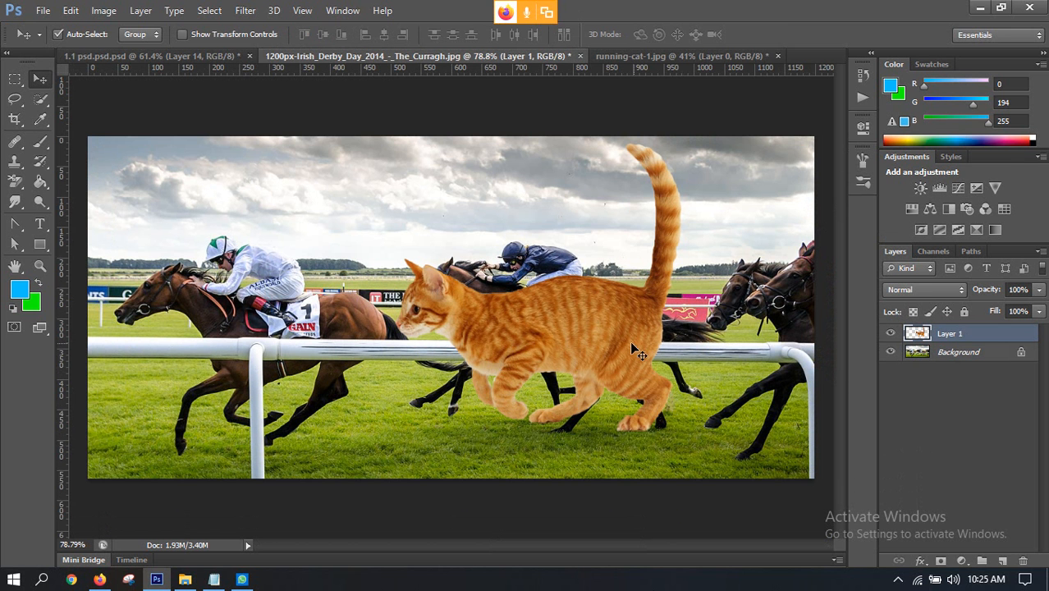
Step: Hide the cat layer to expose the middle horse and rail, and make the Background layer active
scroll(487, 306, up, 2)
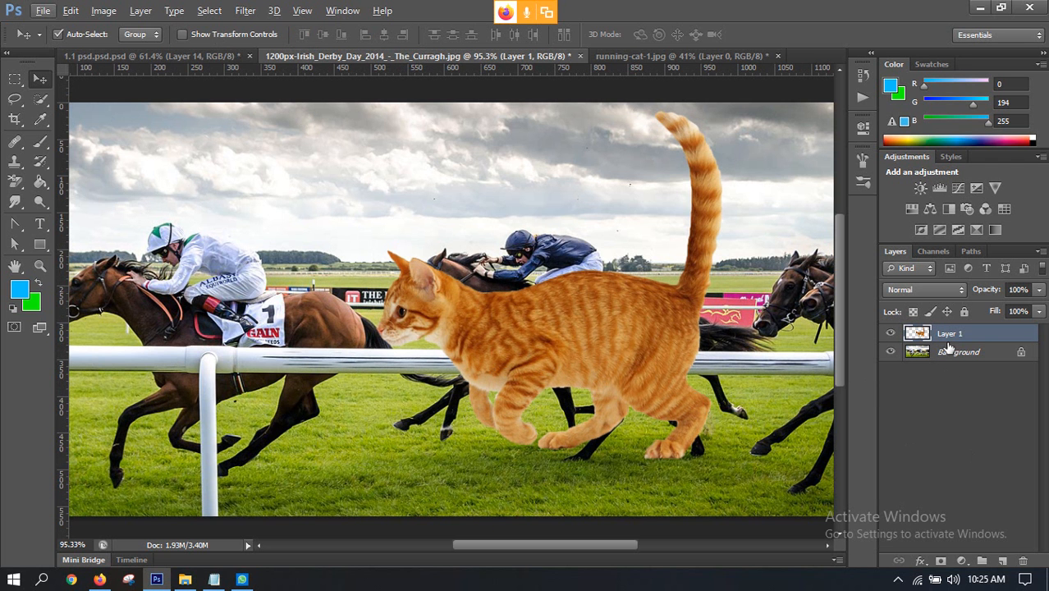
click(890, 333)
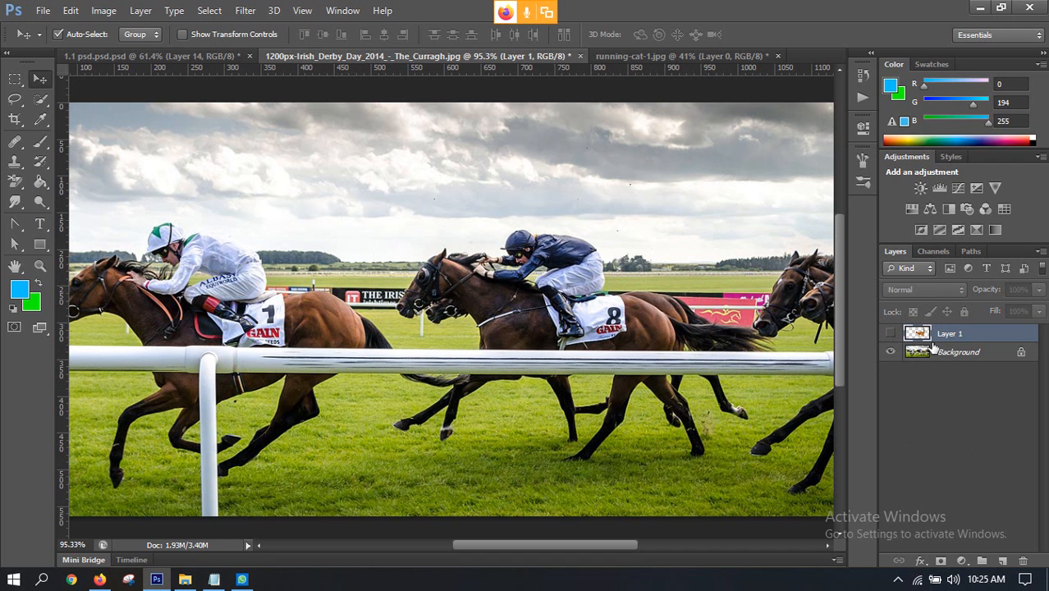
click(945, 353)
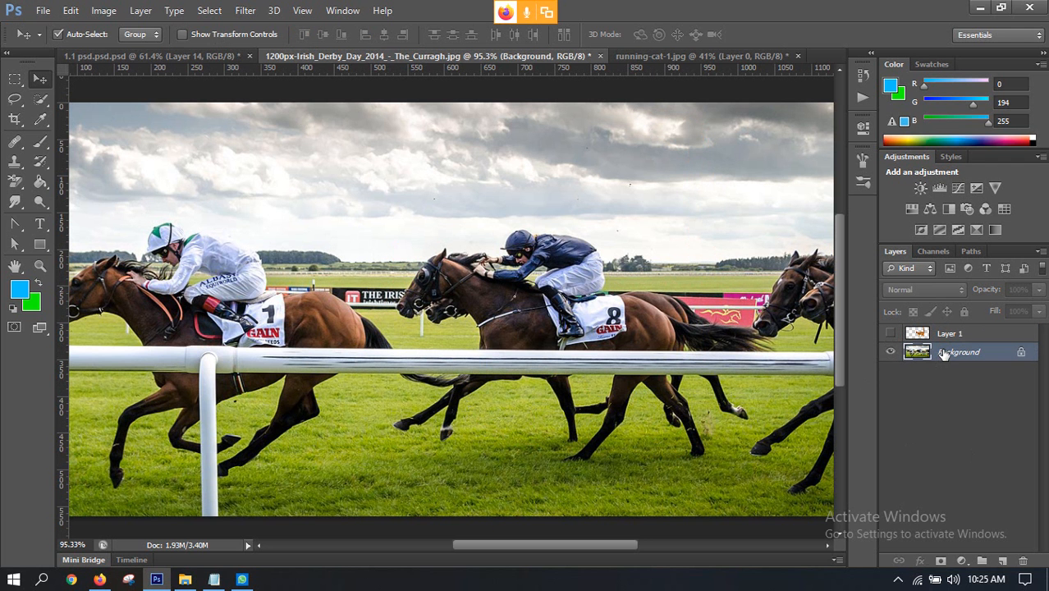
click(891, 334)
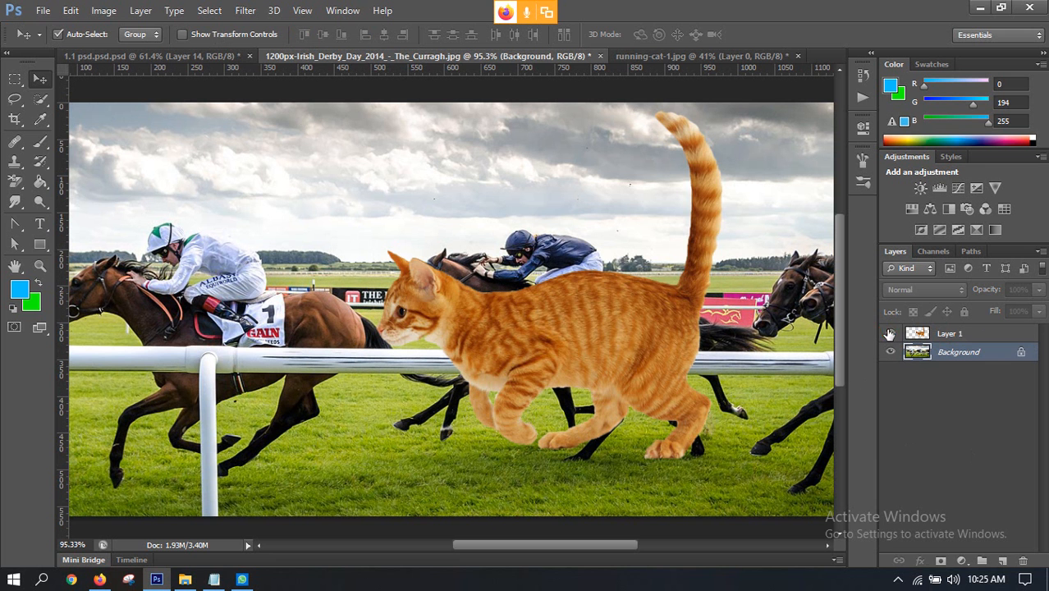
click(890, 334)
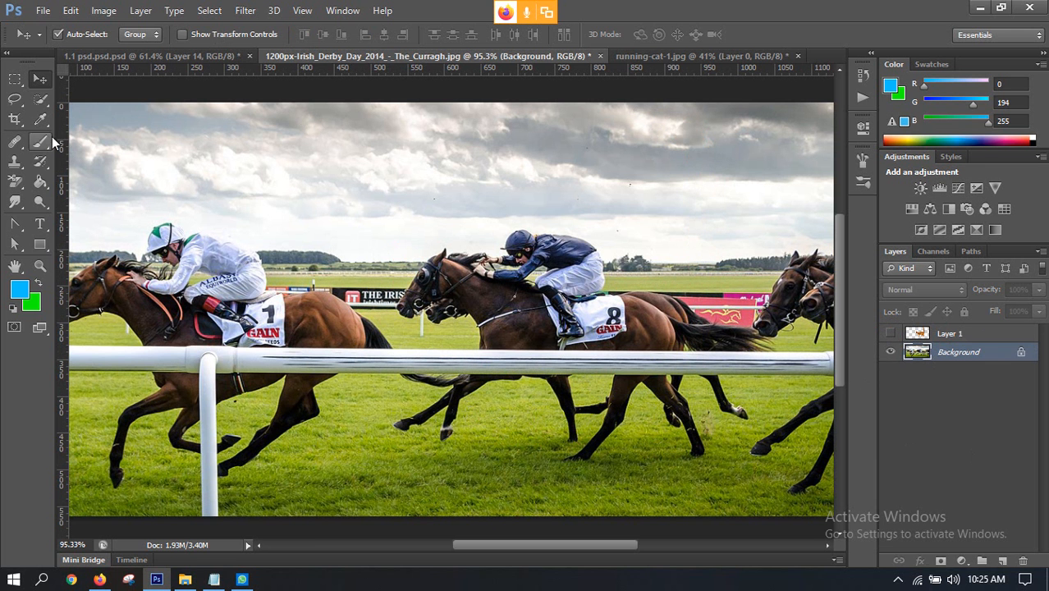
Step: Select the stretch of white rail in front of the middle racehorse with the Polygonal Lasso tool
click(15, 101)
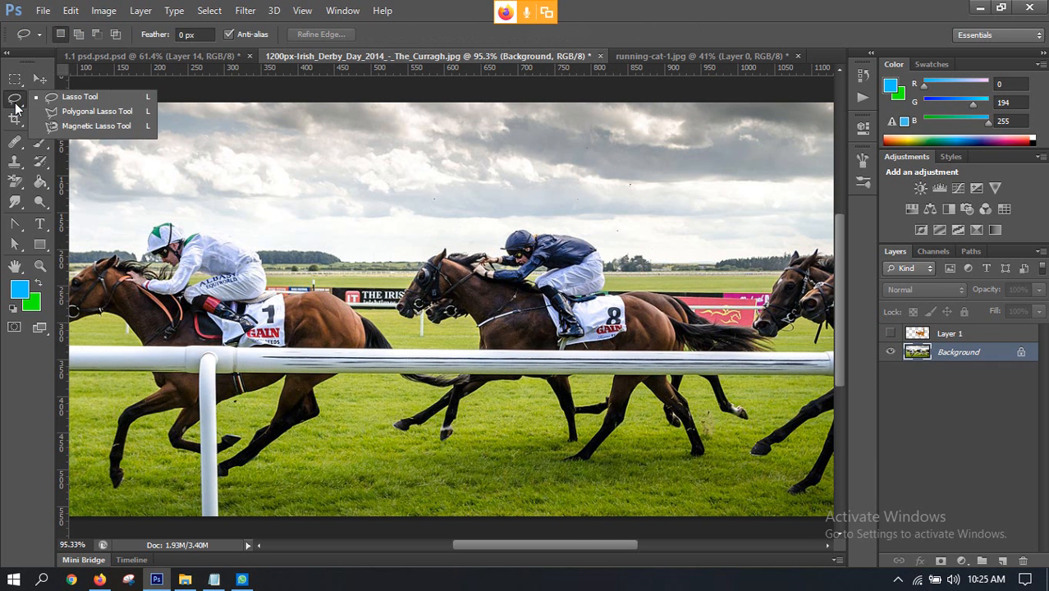
click(65, 111)
scroll(459, 328, down, 1)
scroll(425, 312, up, 2)
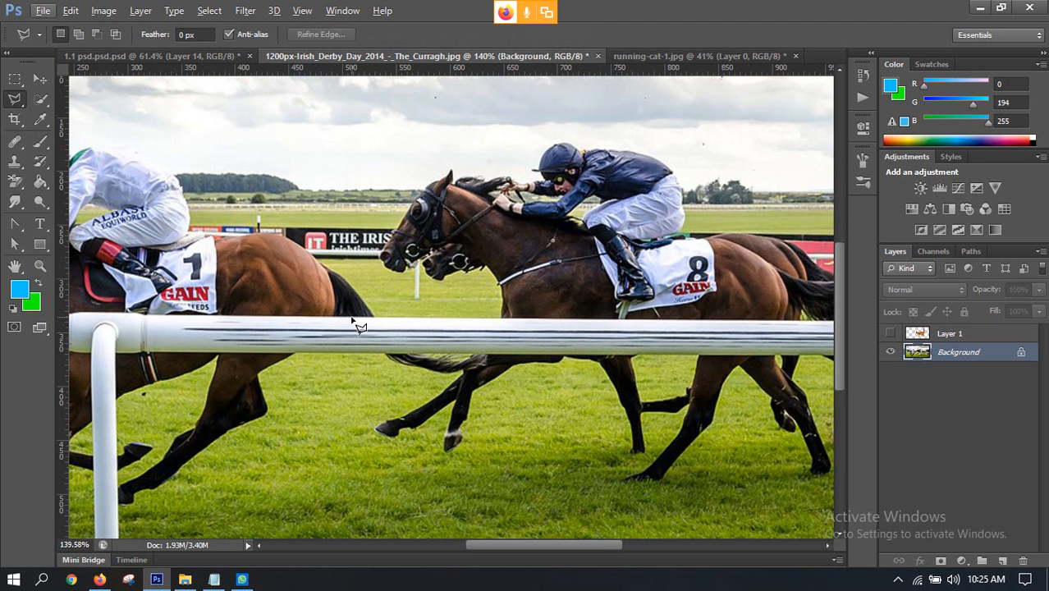
scroll(624, 312, right, 5)
scroll(624, 312, down, 1)
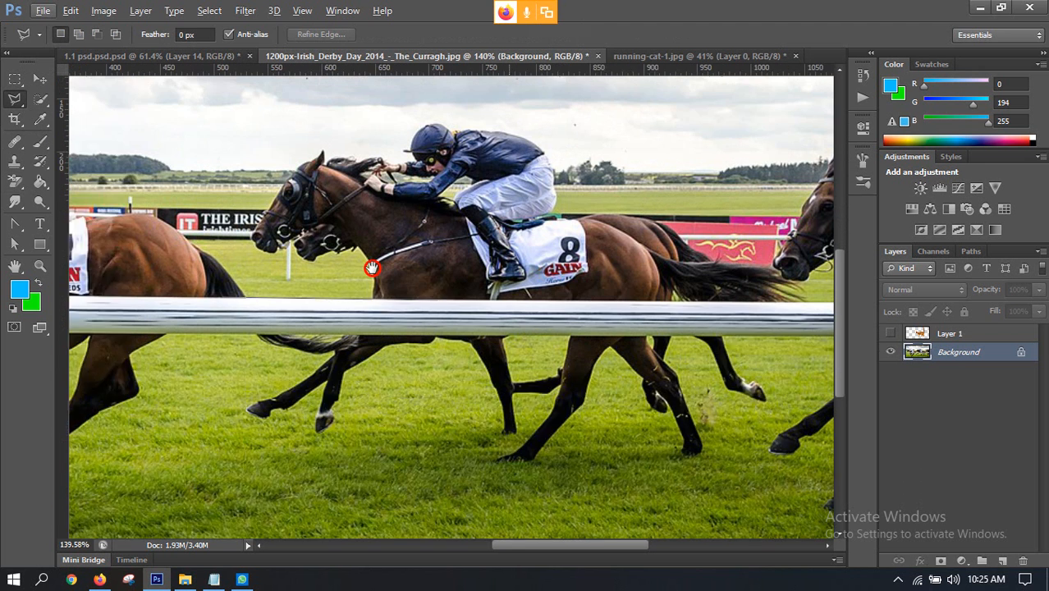
click(778, 294)
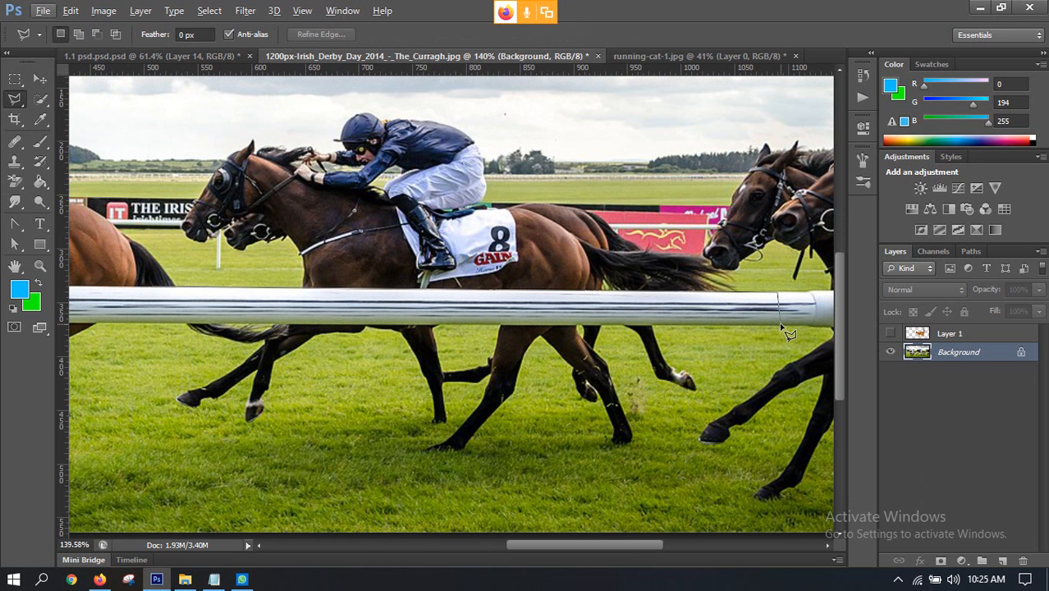
click(780, 325)
key(space)
drag(515, 325, 719, 325)
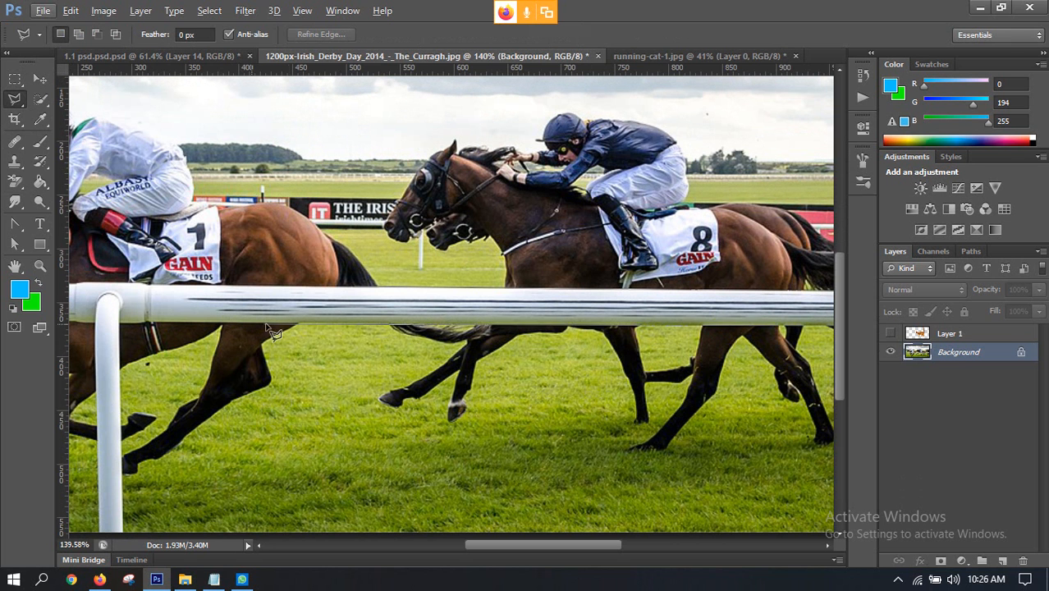
click(371, 323)
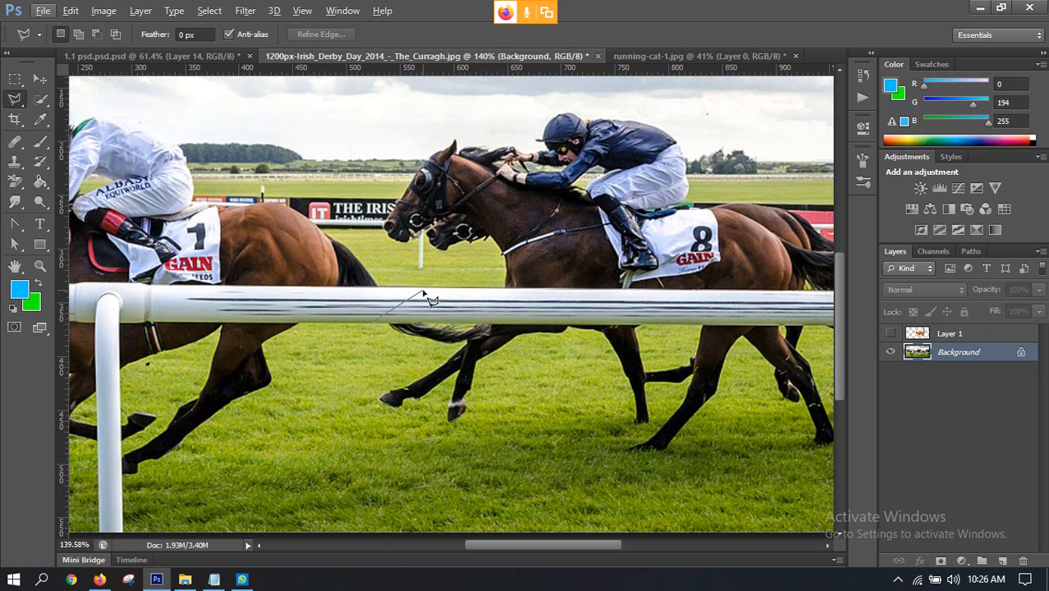
click(357, 287)
scroll(367, 302, down, 5)
scroll(607, 362, up, 2)
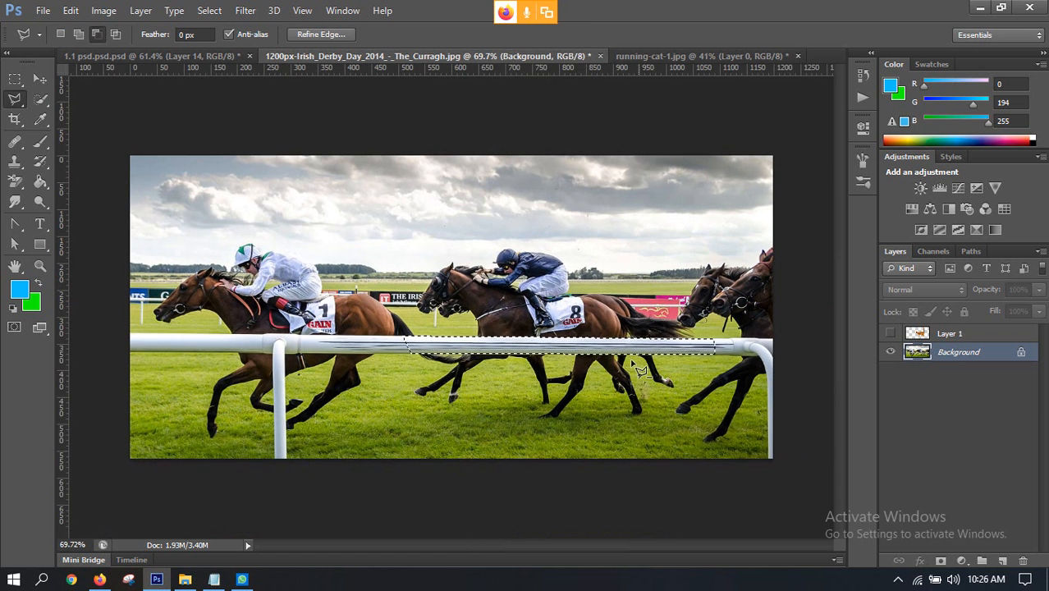
Step: Show the cat layer again, copy the selected rail to a new layer, and place it above the cat layer
click(891, 333)
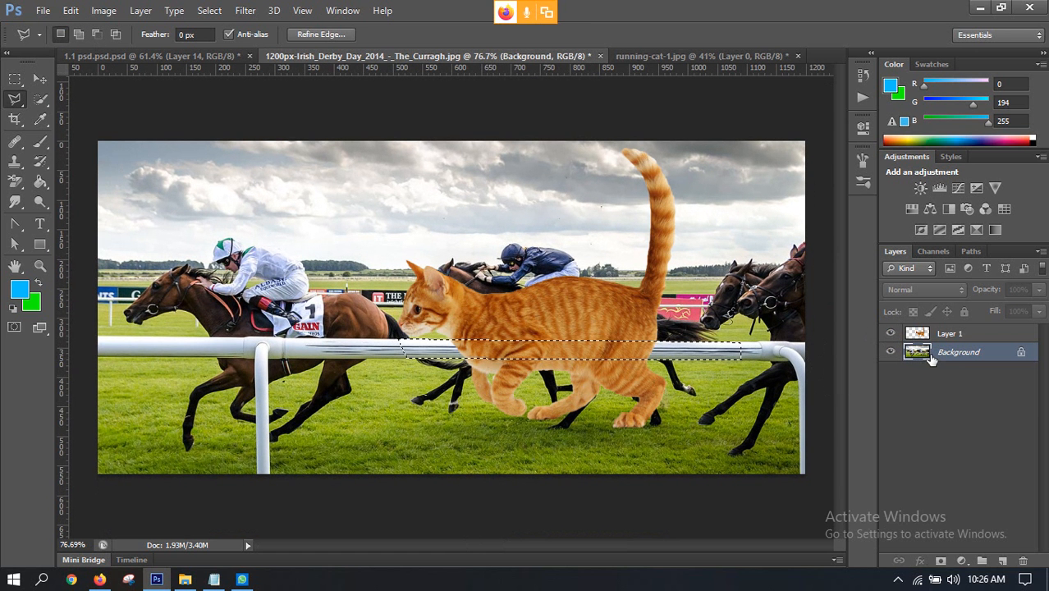
key(ctrl+j)
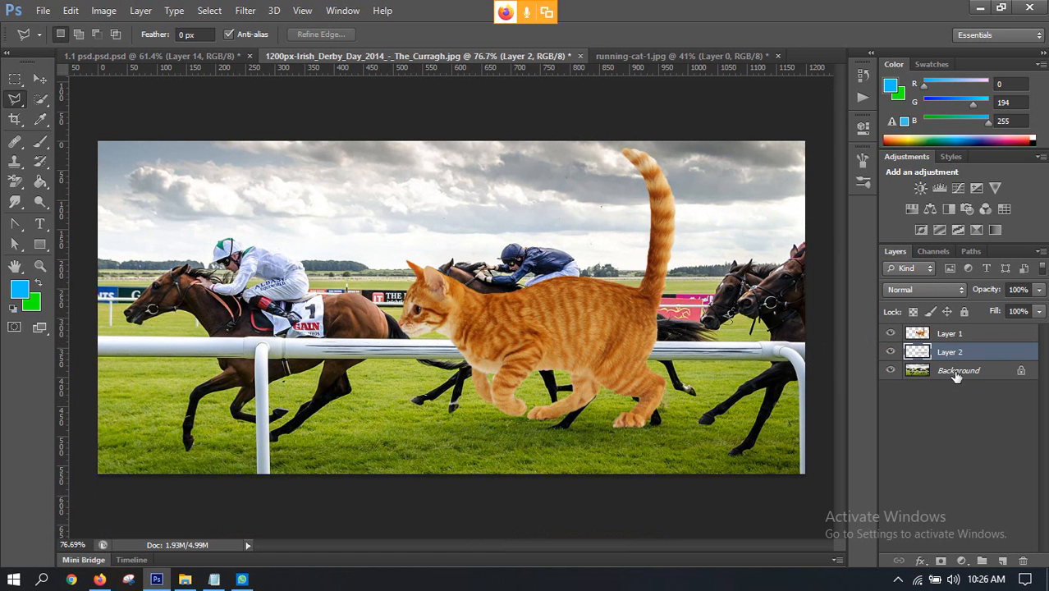
drag(952, 349, 952, 328)
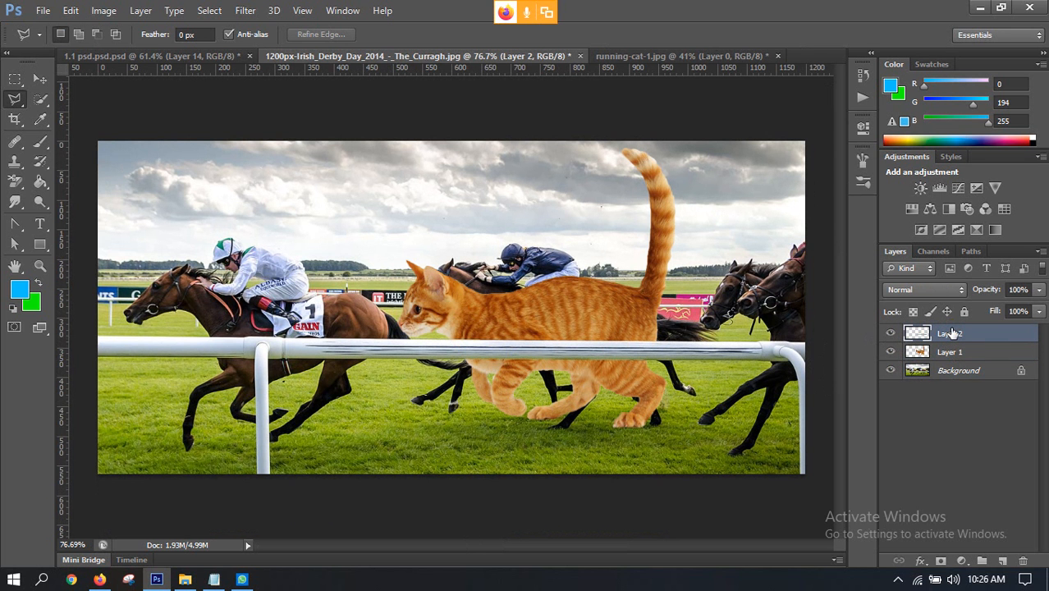
click(44, 79)
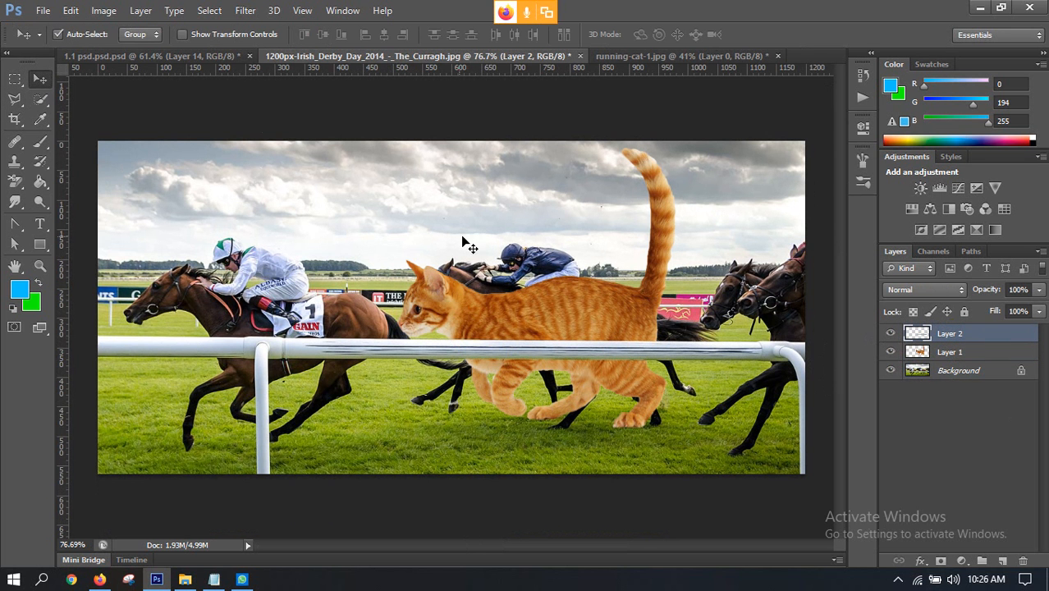
scroll(514, 315, up, 4)
scroll(515, 314, down, 2)
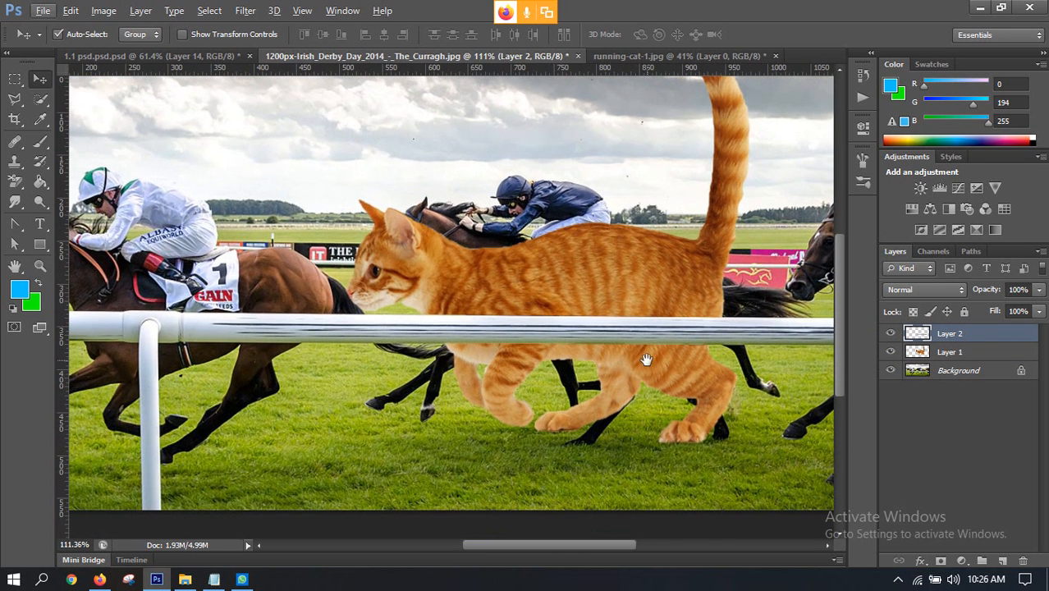
drag(646, 358, 577, 376)
scroll(548, 345, down, 2)
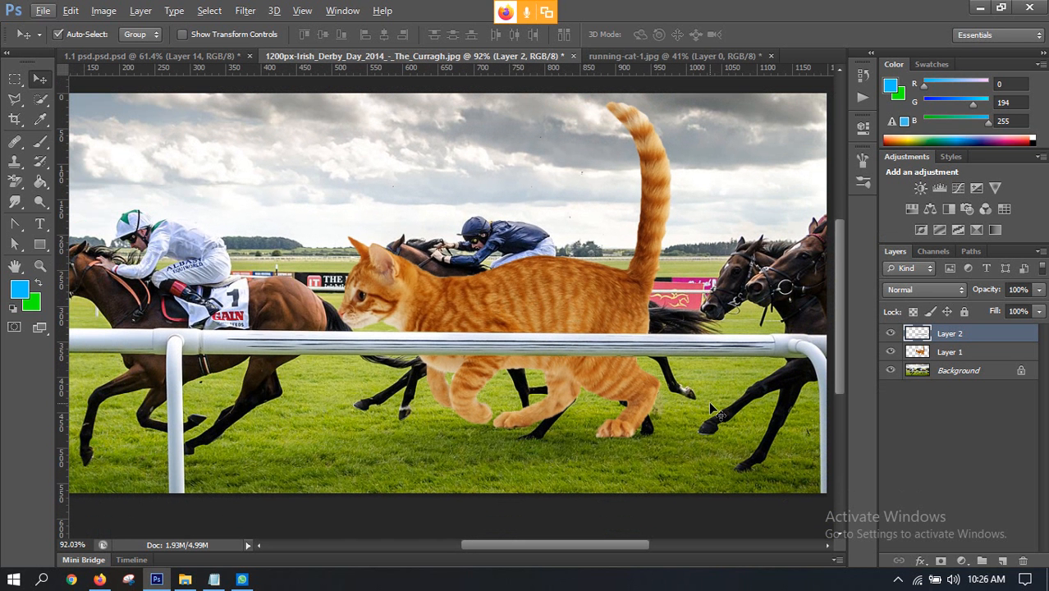
Step: Check the participants in the Google Meet call in Firefox and return to Photoshop
click(98, 579)
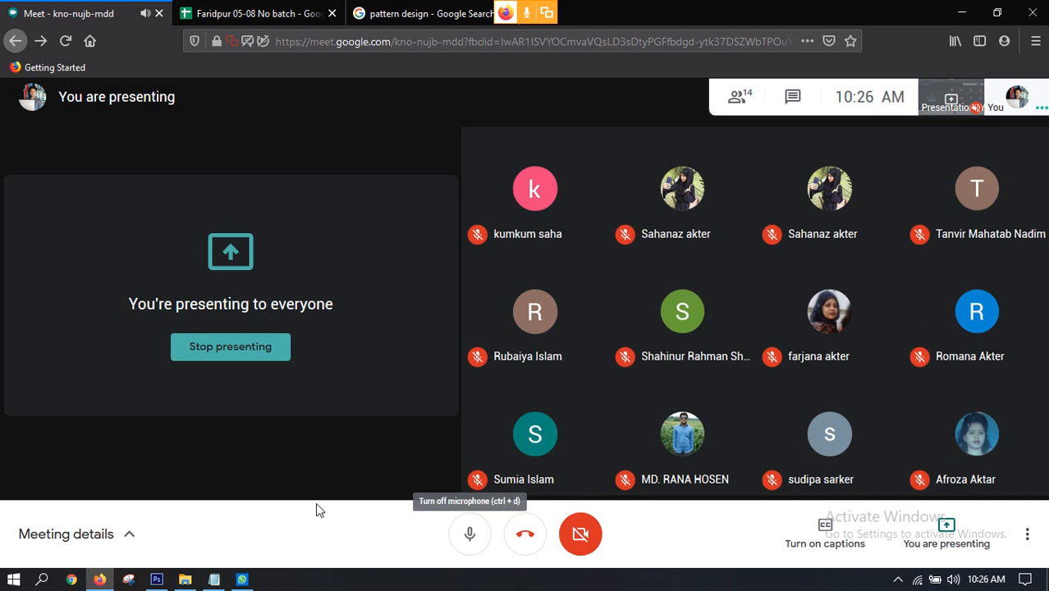
mouse_move(246, 581)
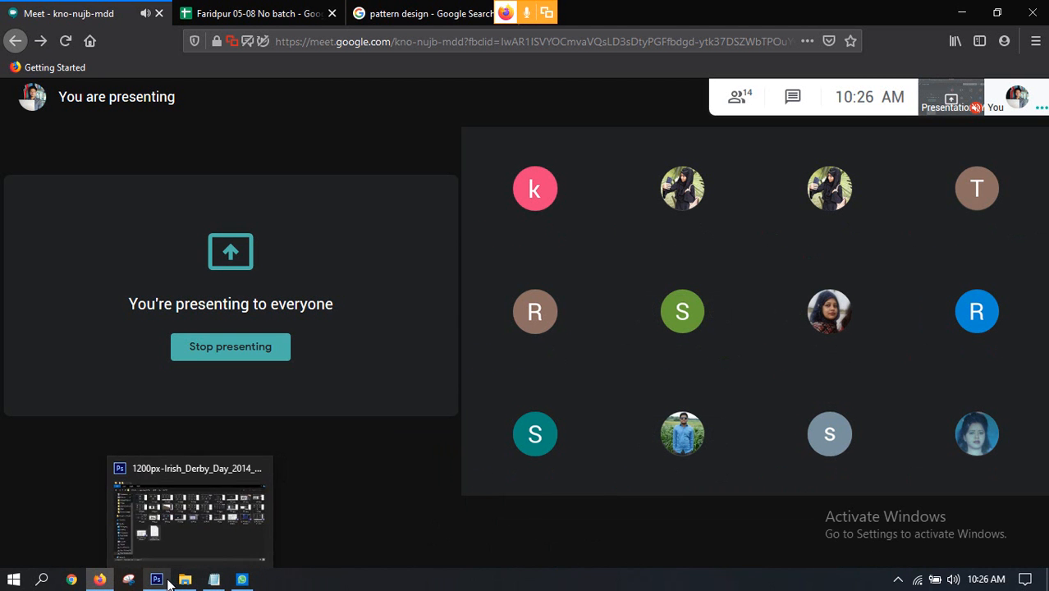
click(157, 580)
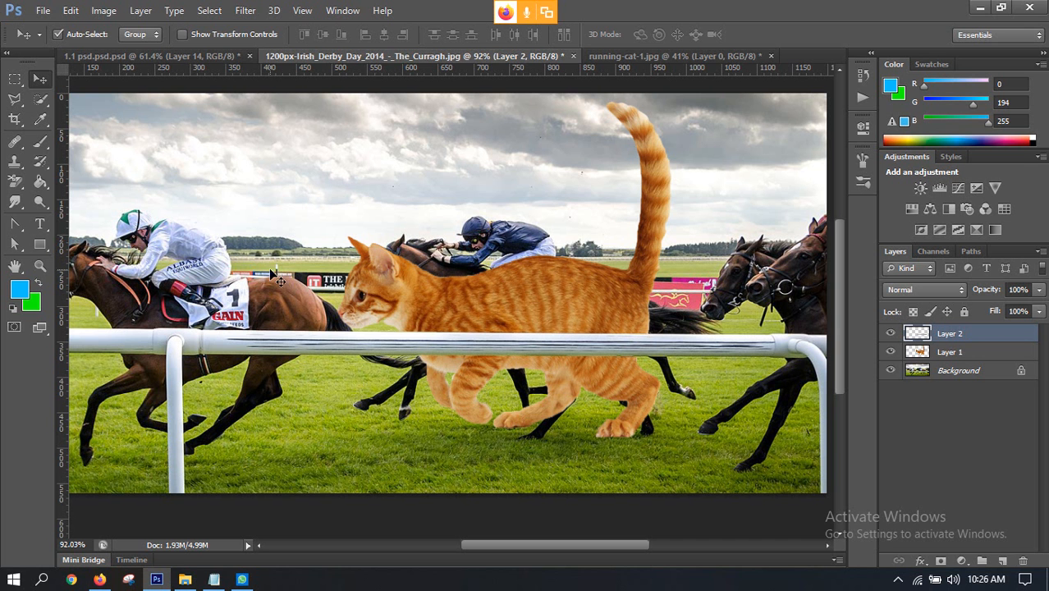
Step: Load the rail layer's outline as a selection and delete that layer, with the cat layer hidden
ctrl+click(914, 342)
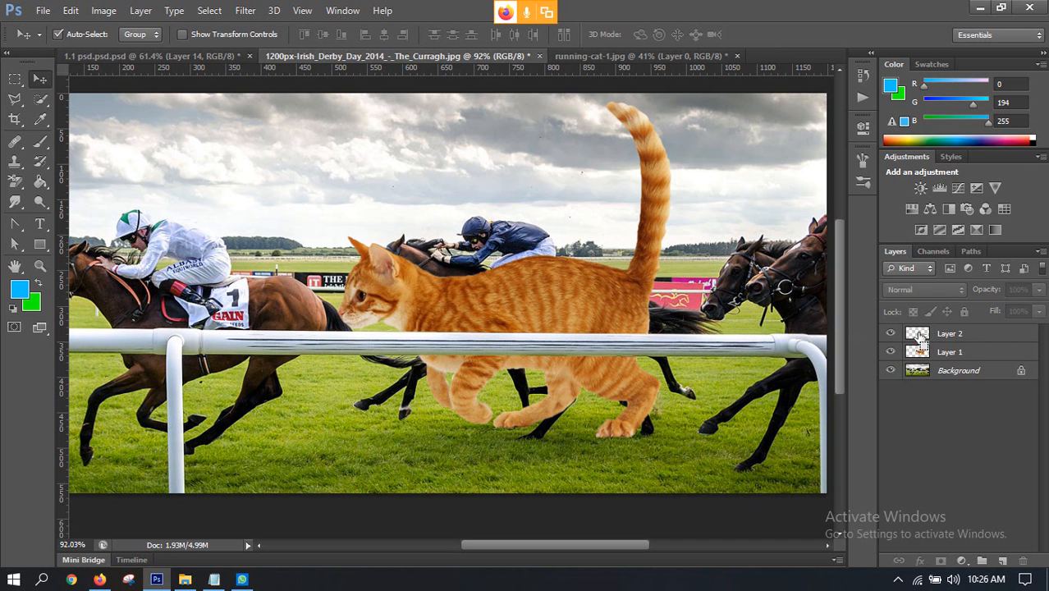
ctrl+click(918, 334)
click(890, 334)
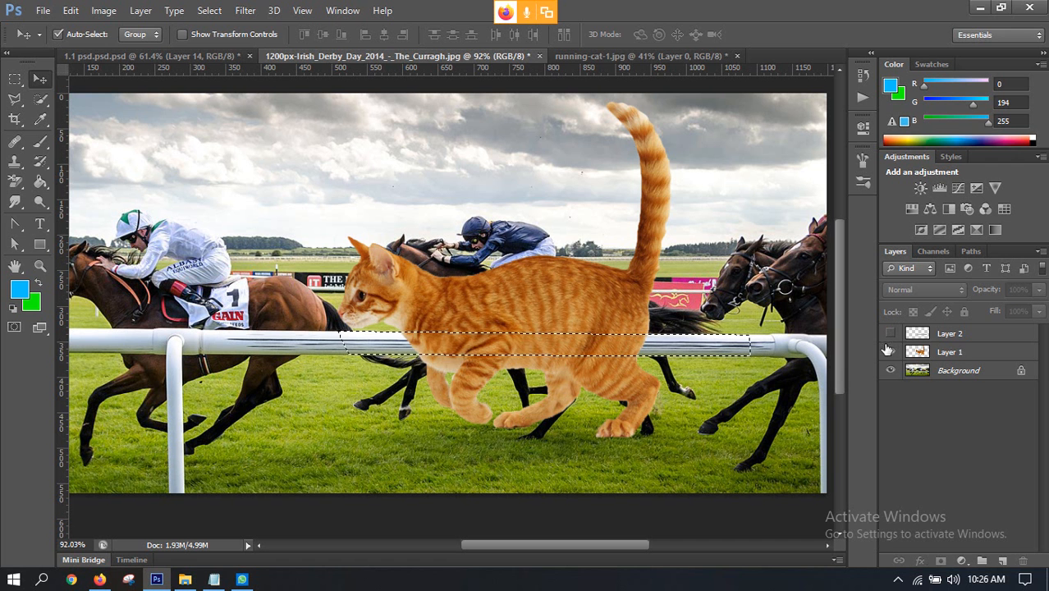
click(890, 351)
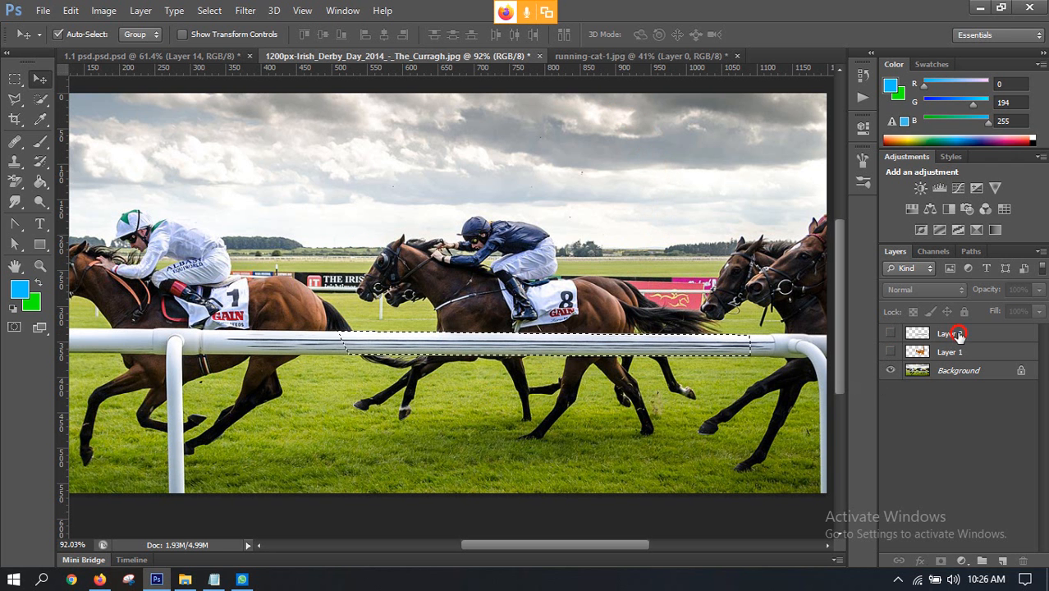
drag(958, 334, 1023, 561)
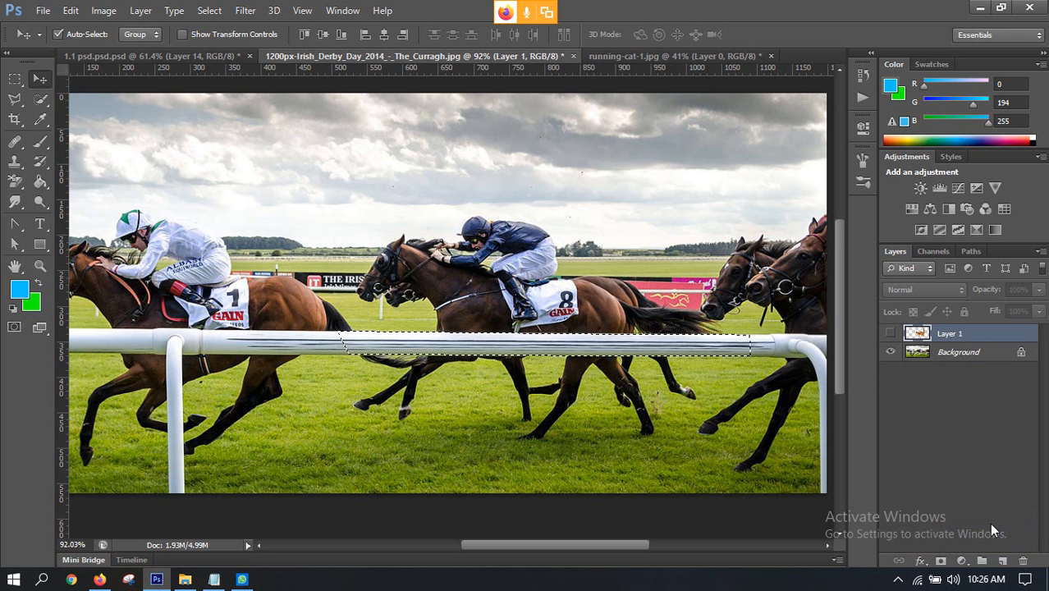
Step: Copy the selected stretch of rail from the Background layer to a new layer
scroll(484, 339, up, 2)
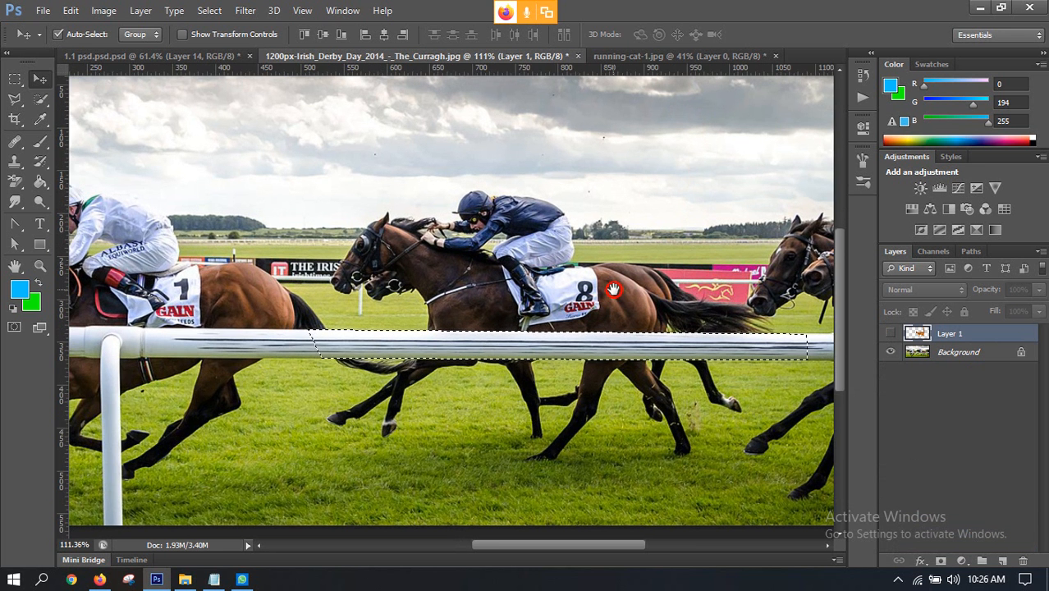
drag(613, 289, 464, 240)
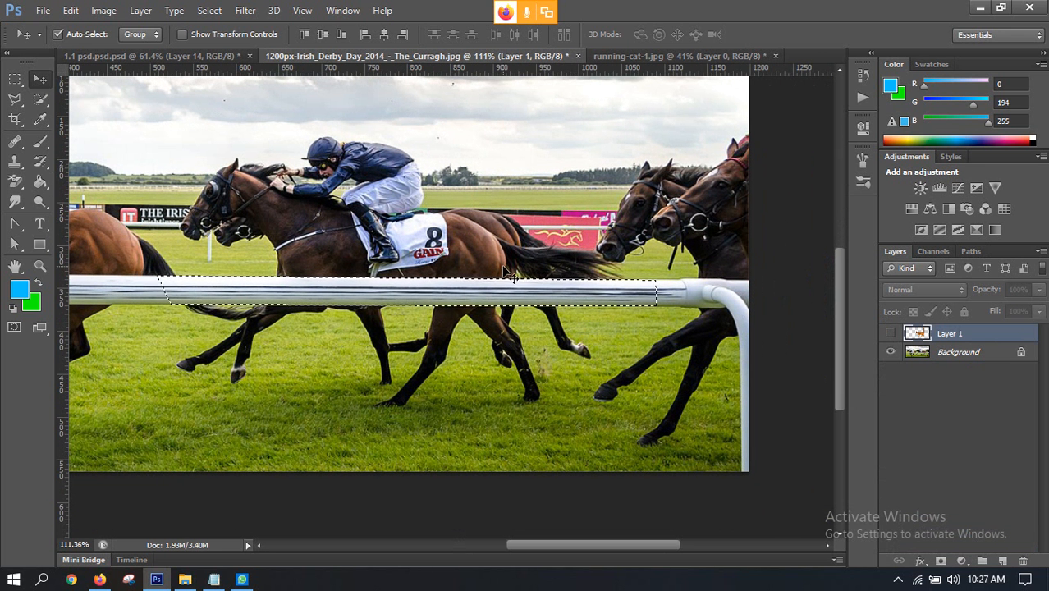
key(ctrl+v)
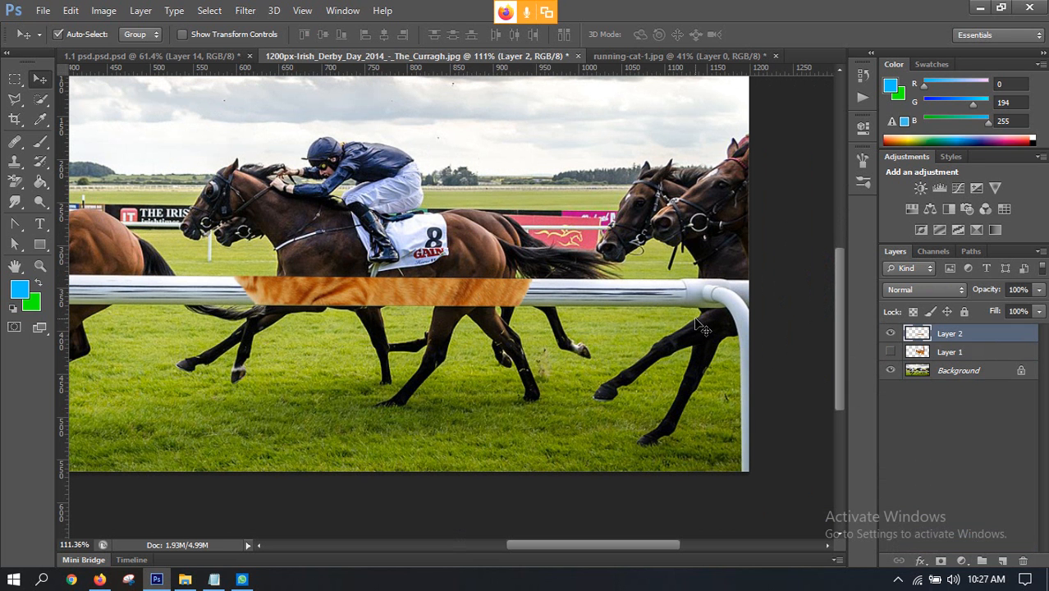
key(ctrl+z)
click(948, 353)
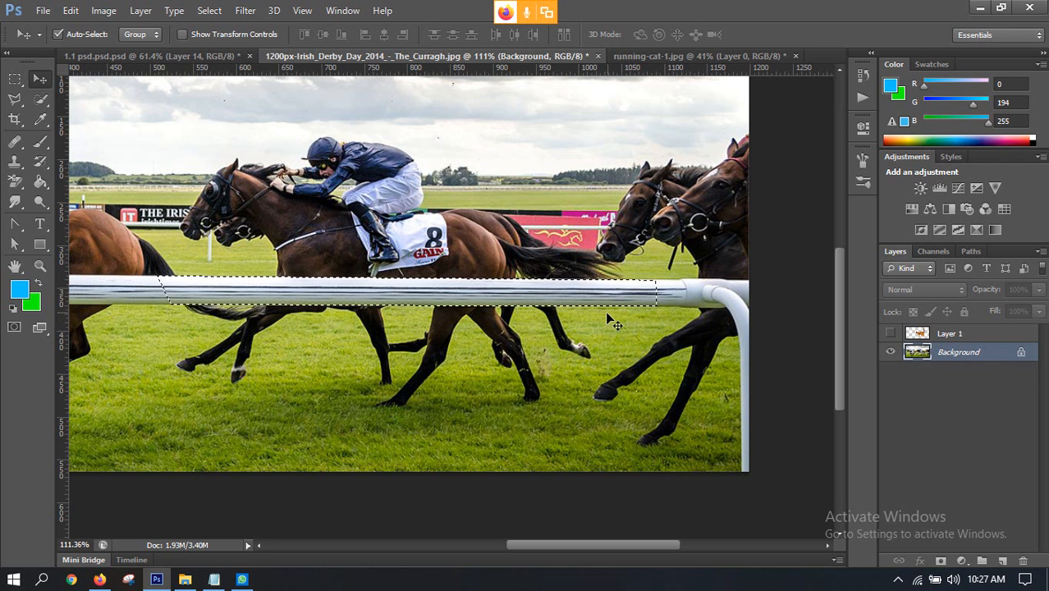
key(ctrl+j)
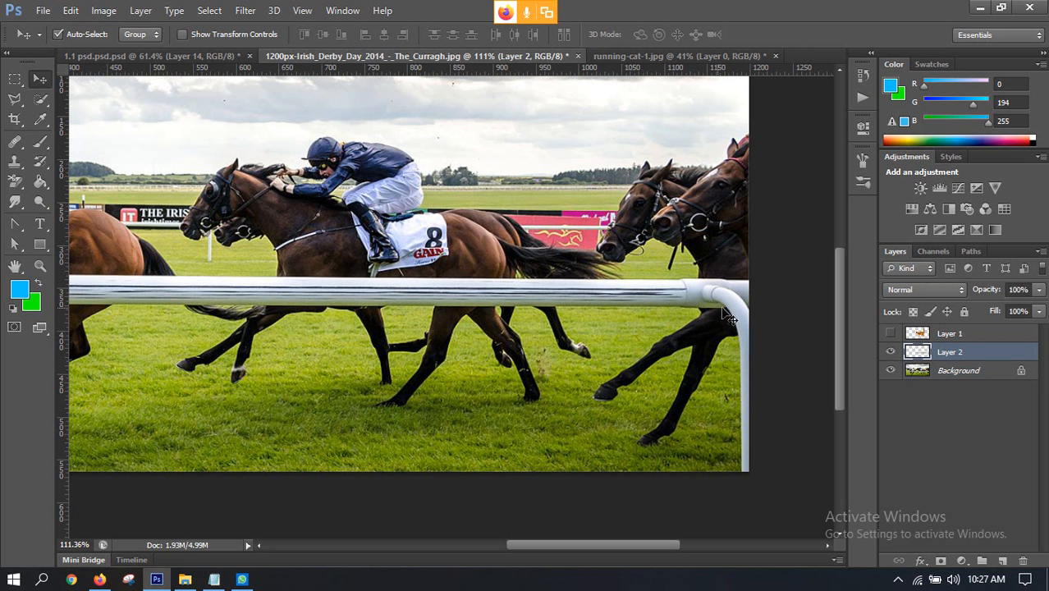
Step: Check the copied rail with the Background hidden, and place its layer above the redisplayed cat layer
click(890, 371)
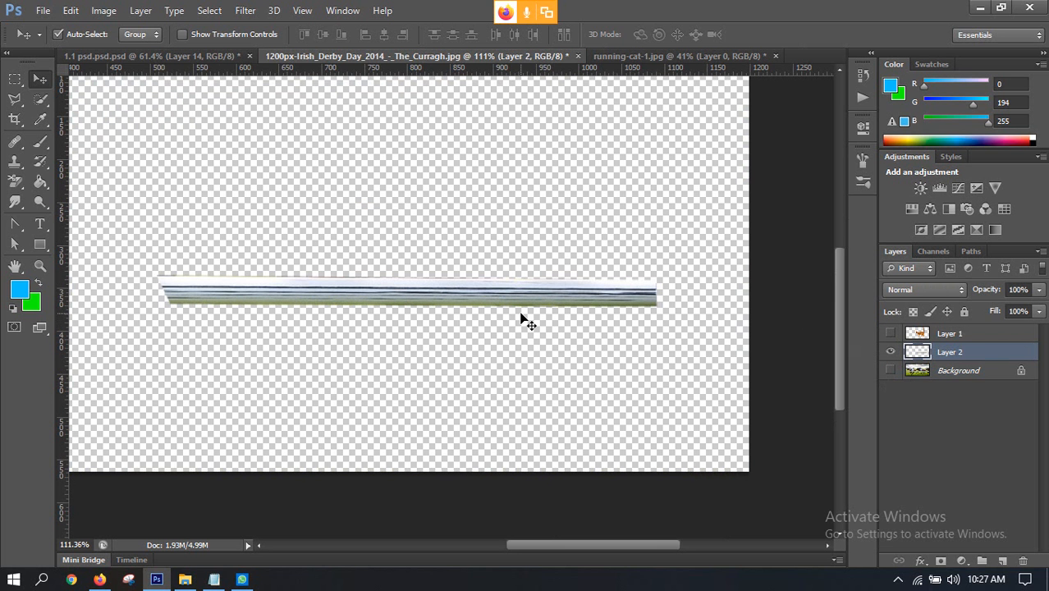
click(890, 371)
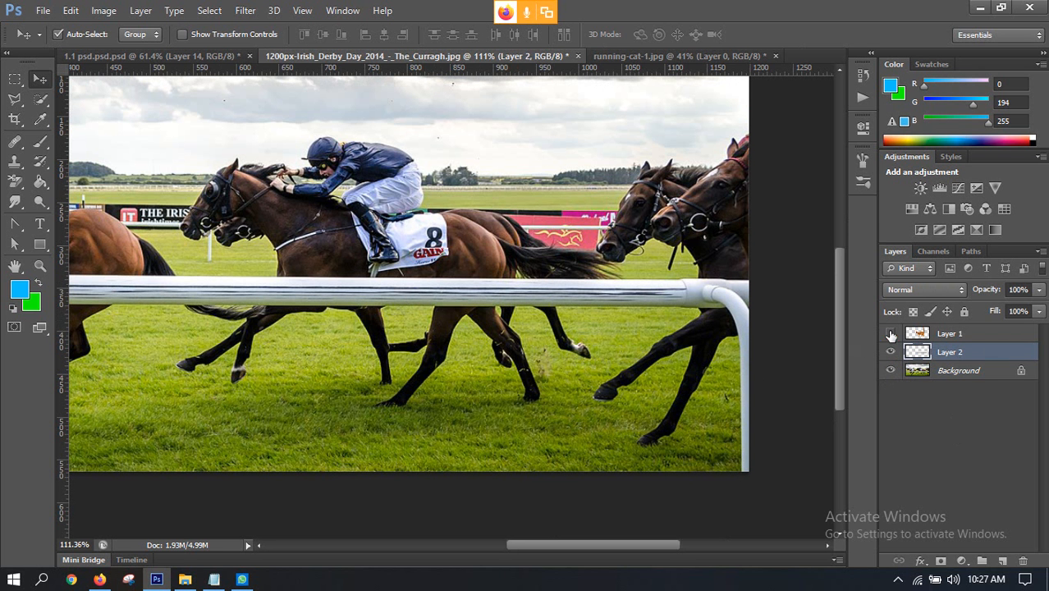
click(890, 334)
drag(950, 353, 949, 327)
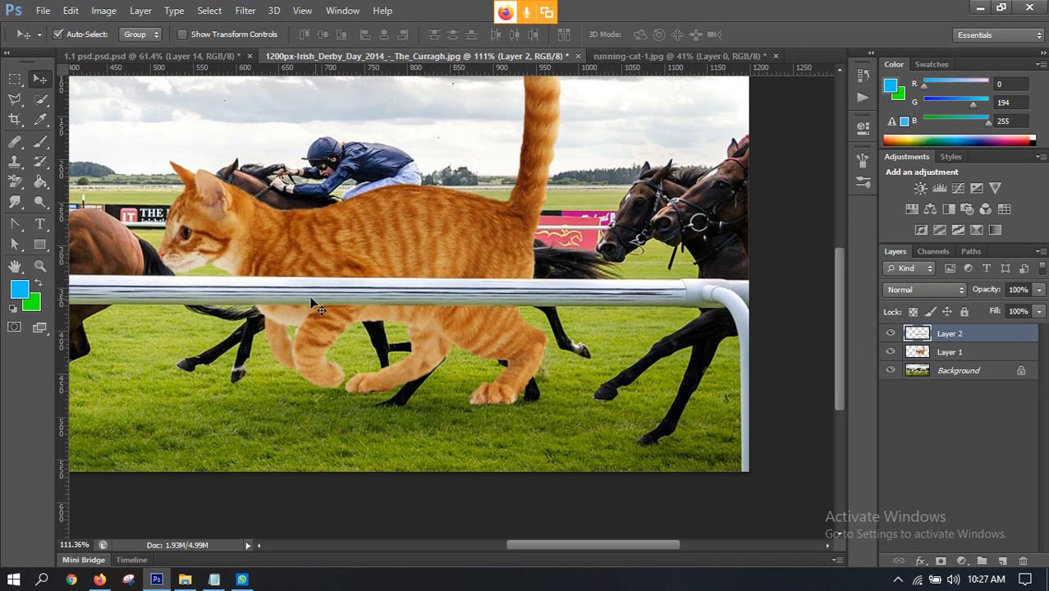
Step: Examine how the rail covers the cat and compare the image with the finished composite in 1.1 psd.psd.psd
scroll(316, 296, down, 2)
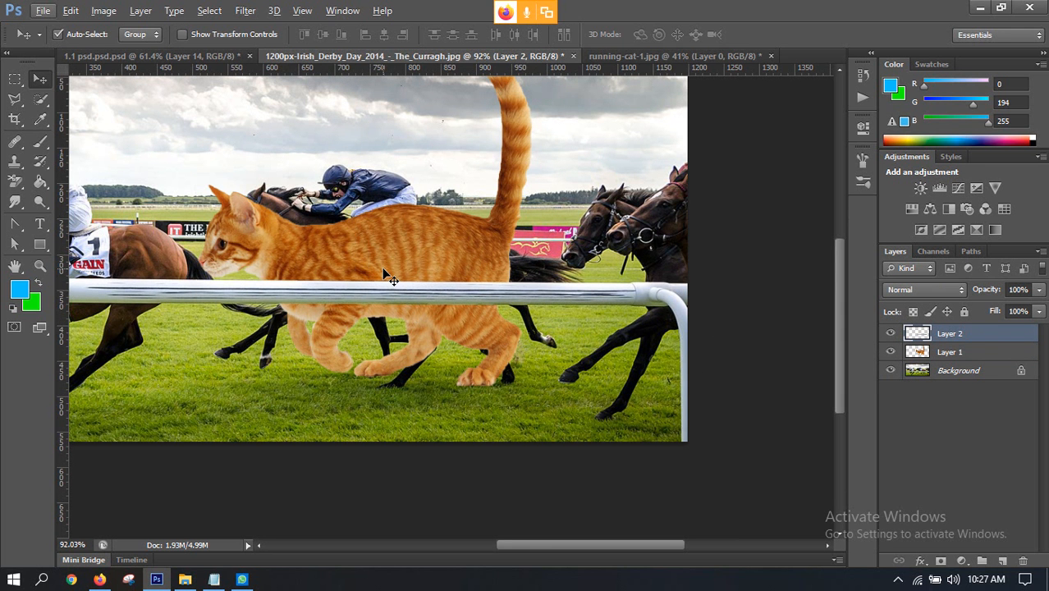
scroll(424, 302, down, 2)
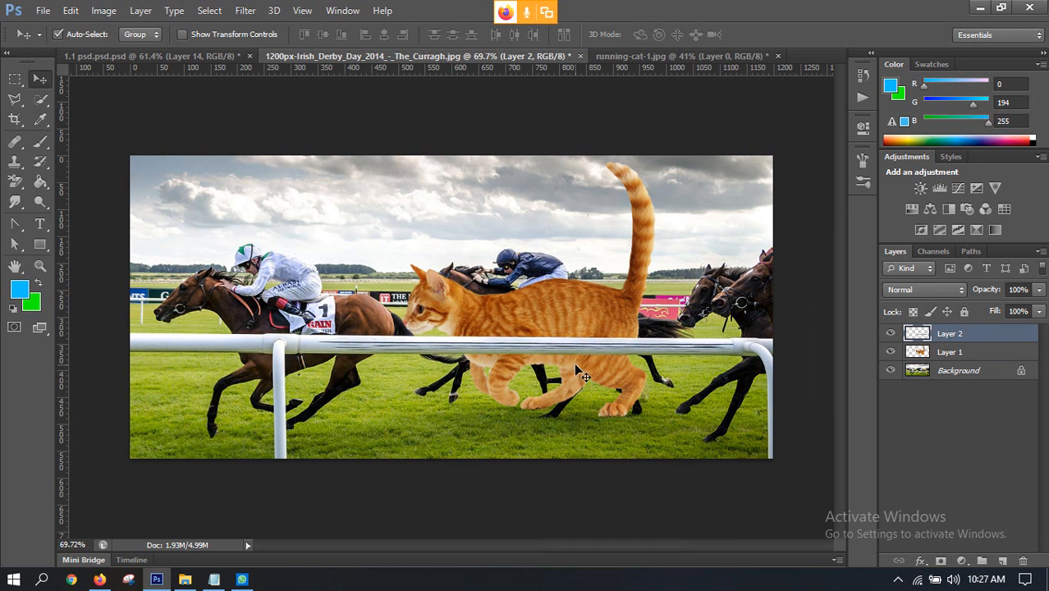
scroll(579, 350, up, 1)
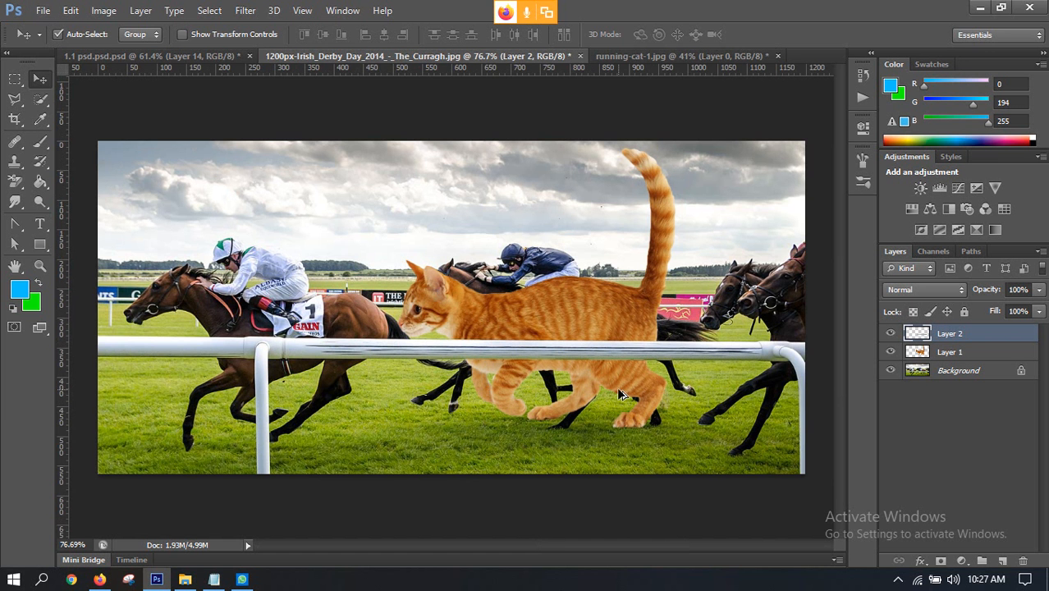
scroll(620, 402, up, 1)
scroll(618, 394, down, 1)
click(165, 57)
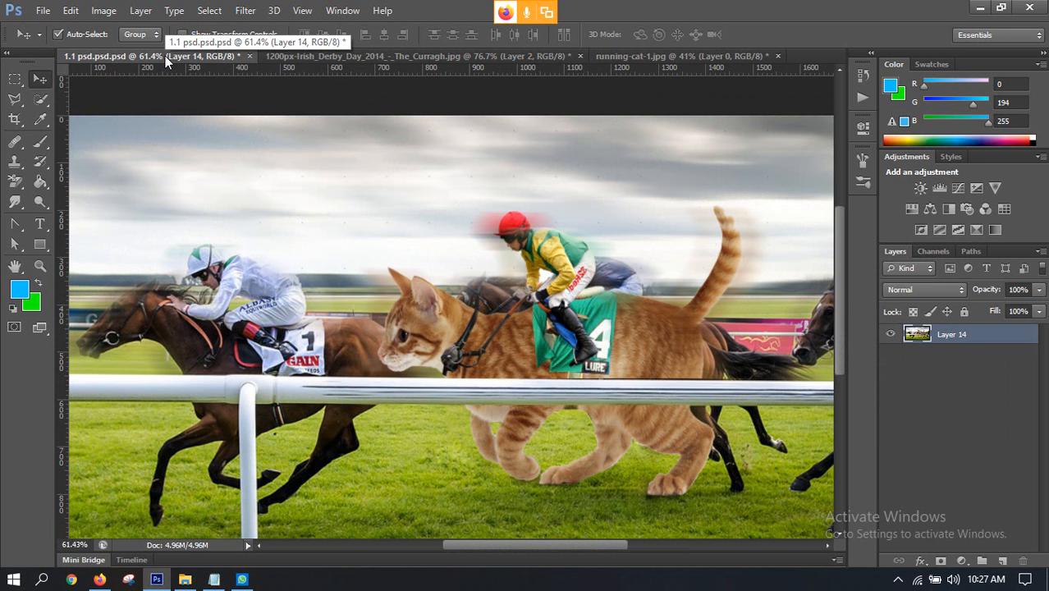
click(279, 57)
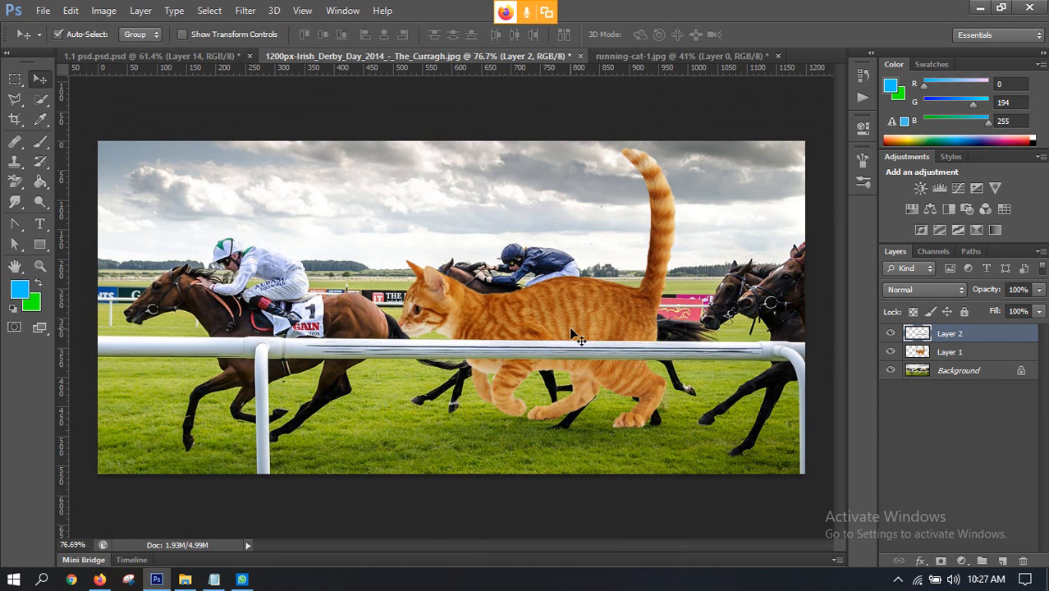
Step: Add a Hue/Saturation adjustment layer and place it between the rail layer and the cat layer
scroll(687, 362, up, 1)
drag(683, 344, 548, 351)
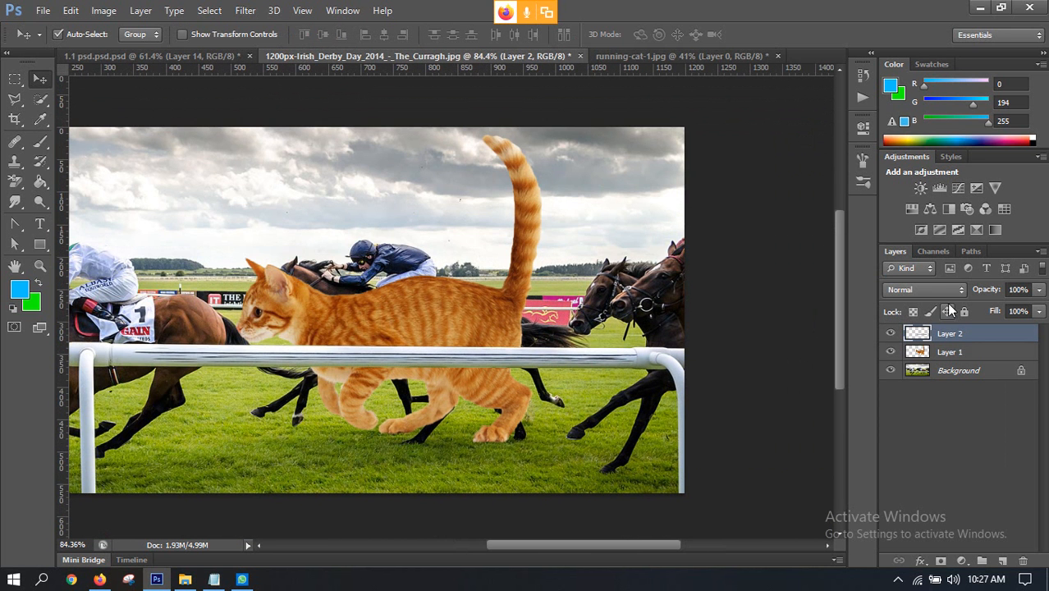
click(915, 209)
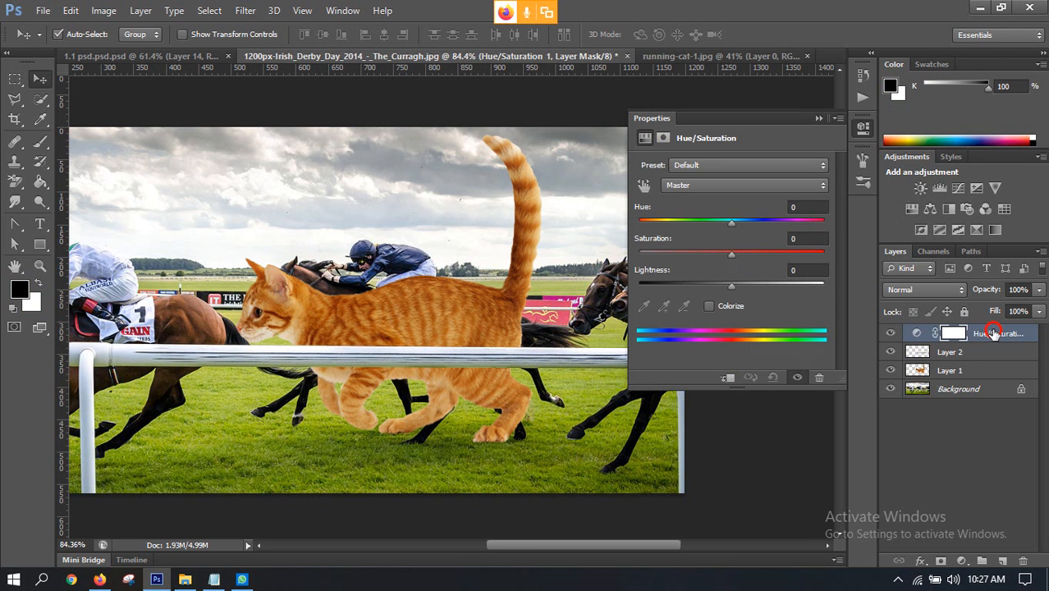
drag(993, 333, 982, 361)
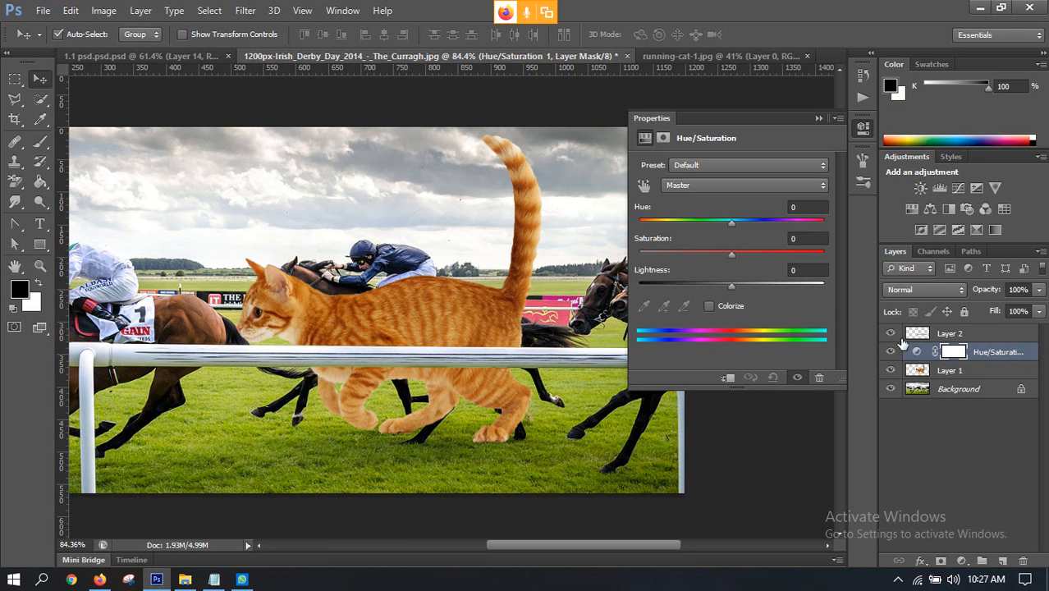
Step: Set the Hue/Saturation adjustment layer's saturation to -36 and lightness to -2
click(948, 372)
click(947, 353)
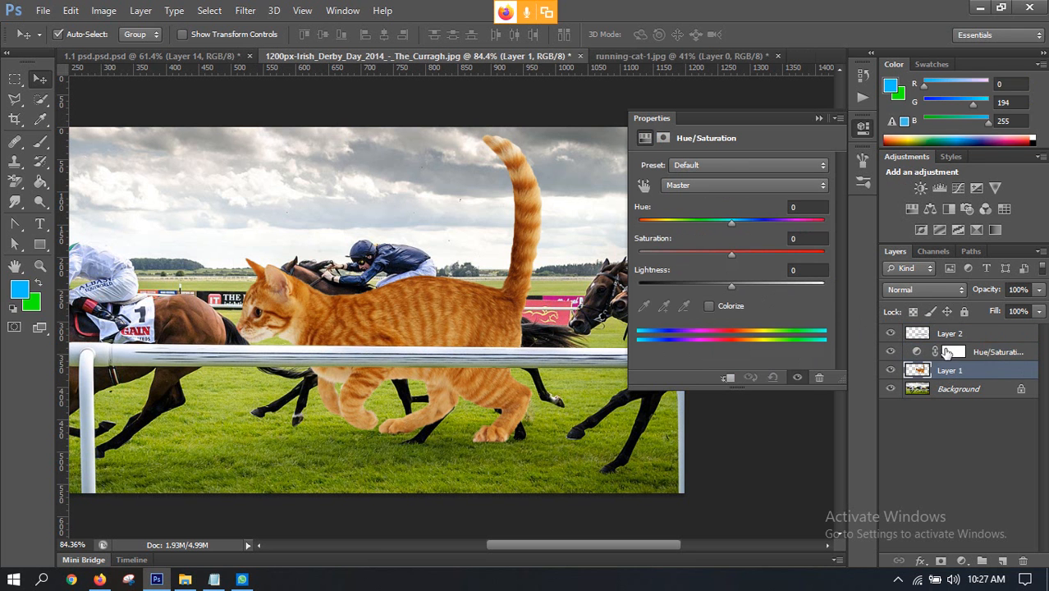
click(918, 352)
drag(731, 253, 713, 255)
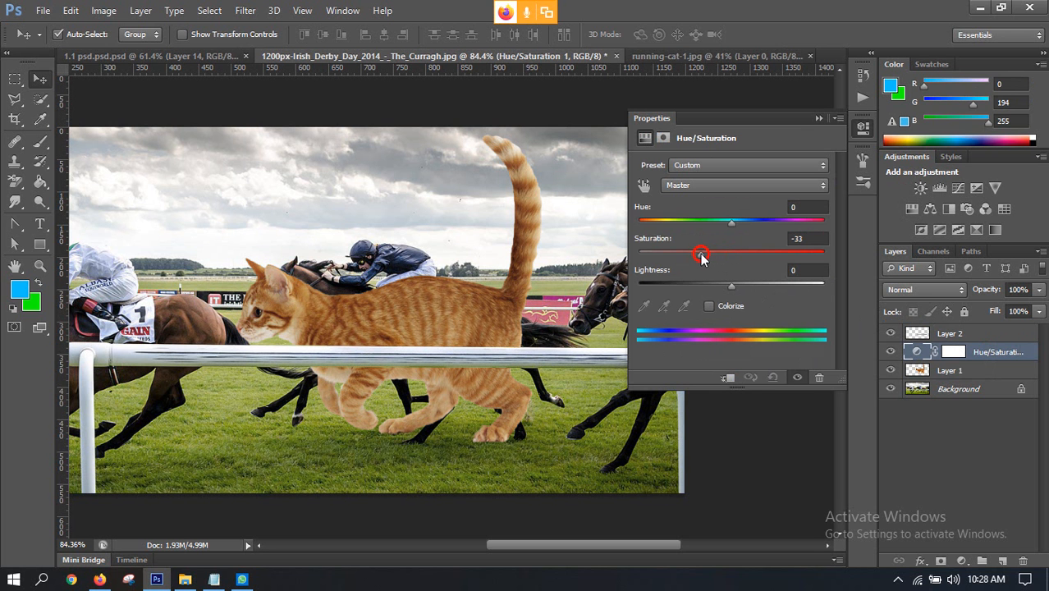
drag(731, 288, 699, 256)
scroll(529, 285, down, 3)
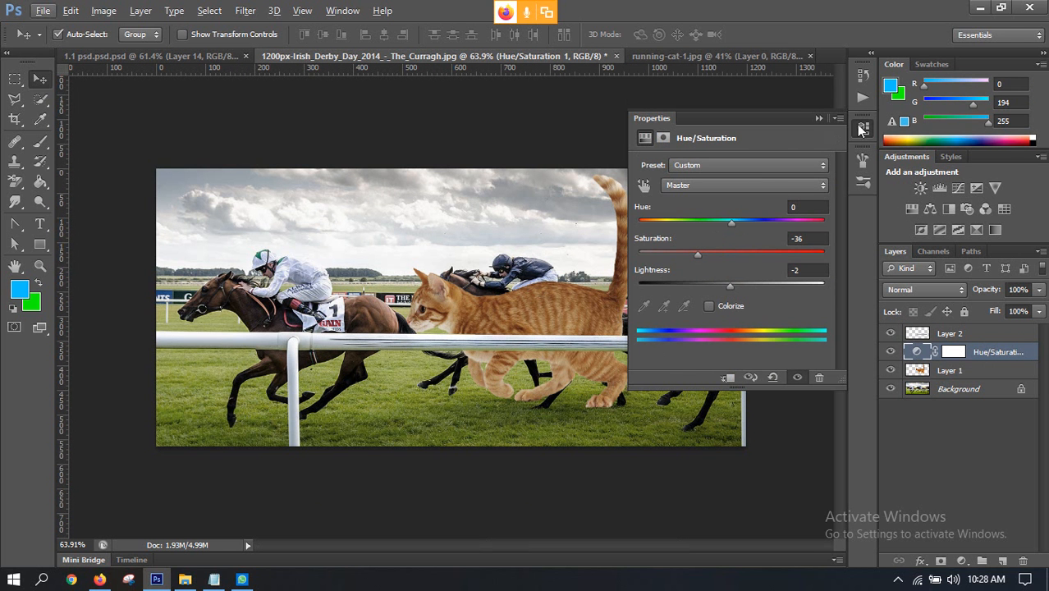
click(862, 129)
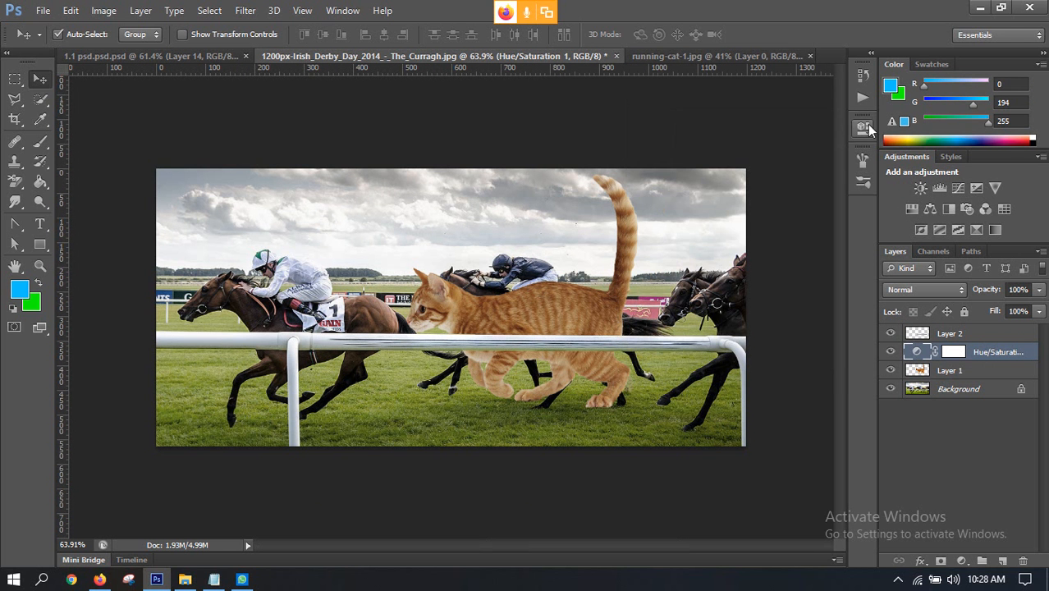
Step: Clip the Hue/Saturation adjustment to Layer 1 so that it affects only the cat
key(alt)
double_click(918, 351)
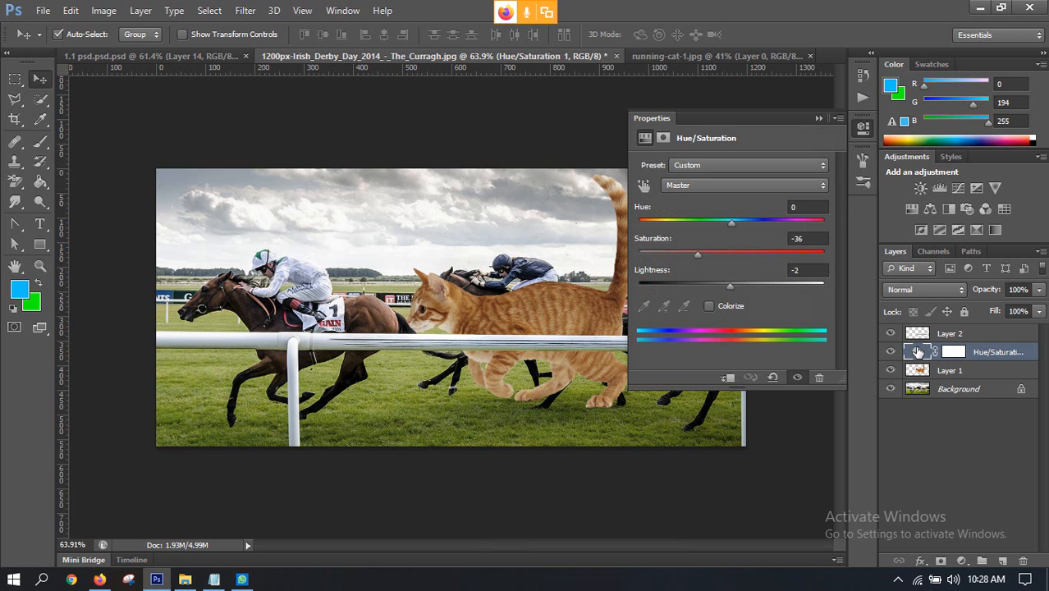
click(727, 379)
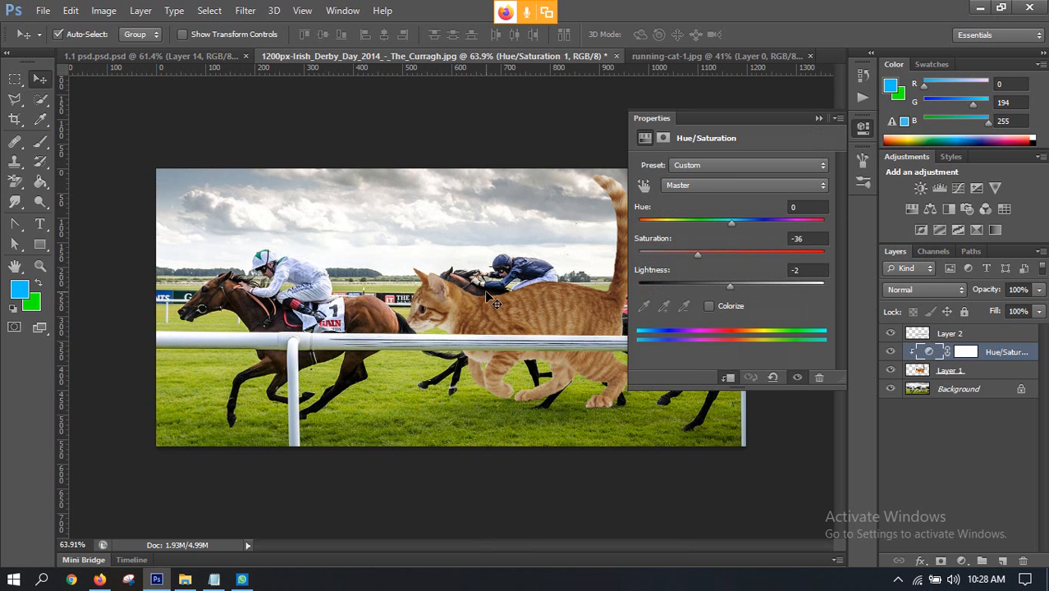
click(862, 129)
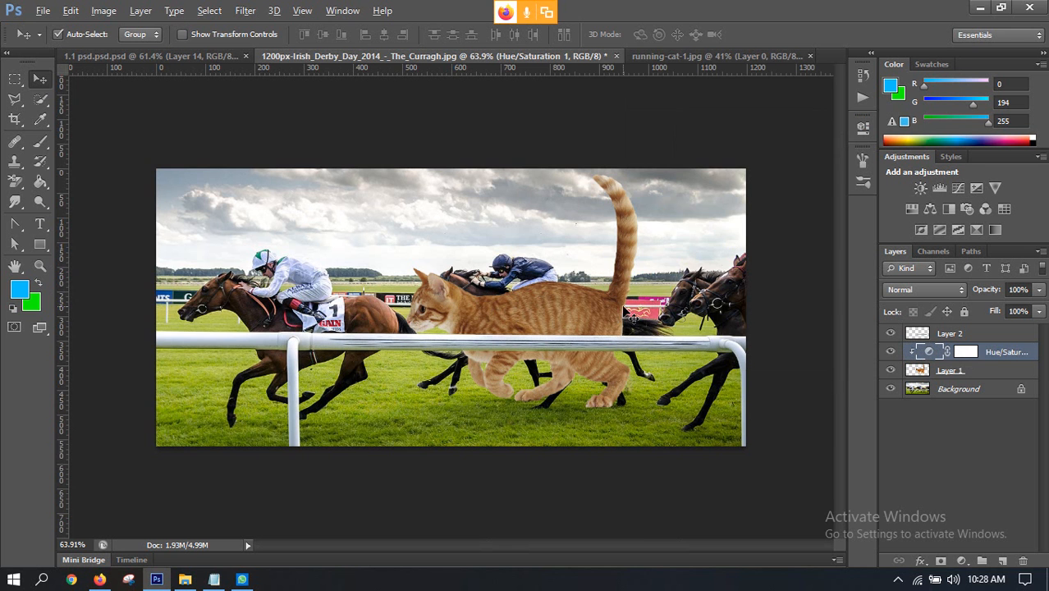
Step: Select the cat's raised tail on Layer 1, down to its base, with the Polygonal Lasso tool
scroll(621, 304, up, 2)
drag(642, 291, 583, 287)
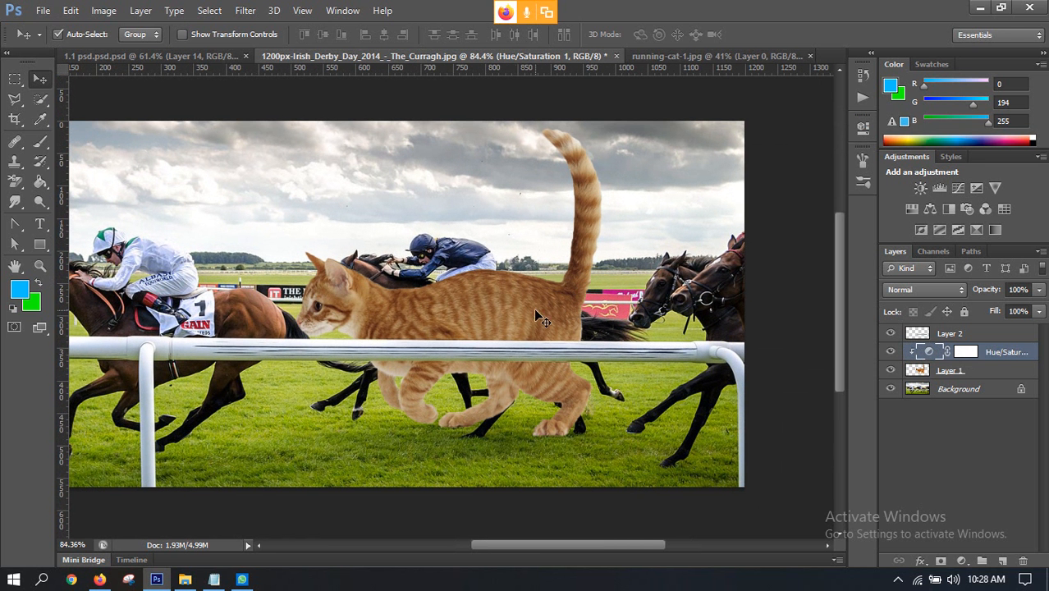
click(507, 320)
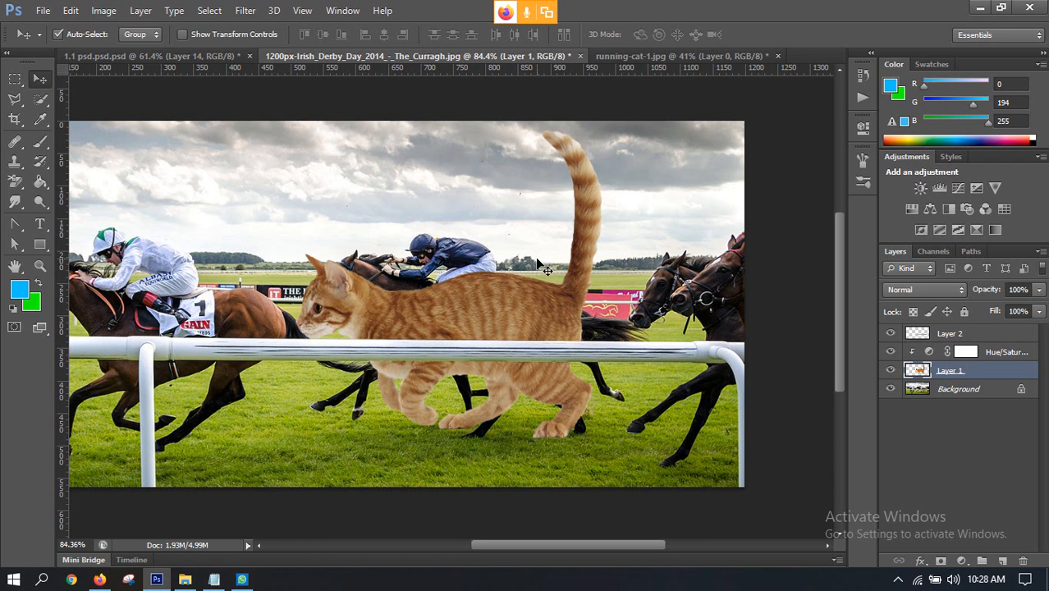
click(13, 100)
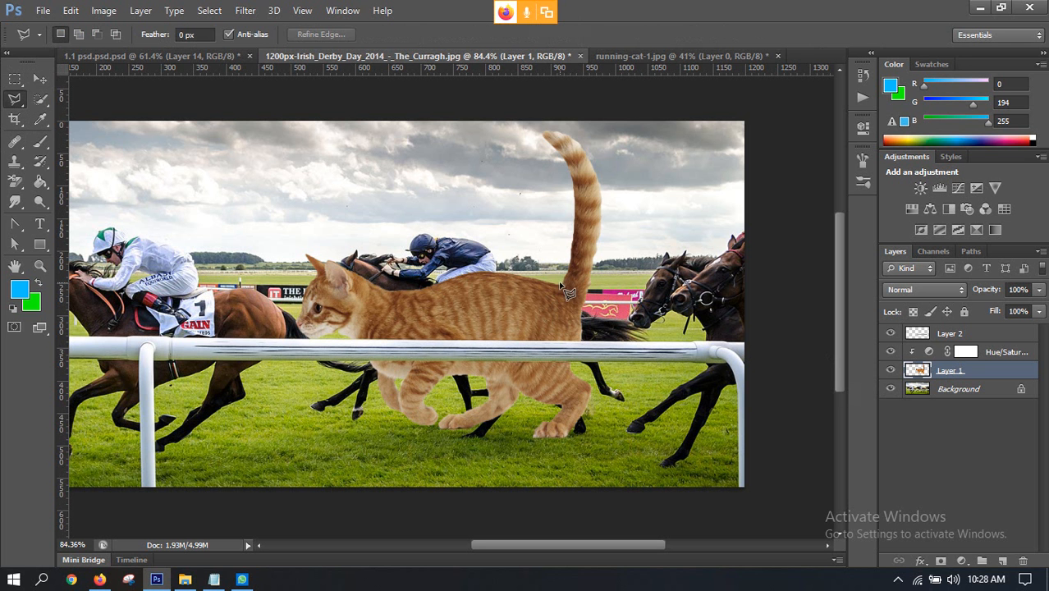
click(561, 283)
click(528, 131)
click(548, 125)
click(585, 130)
click(612, 197)
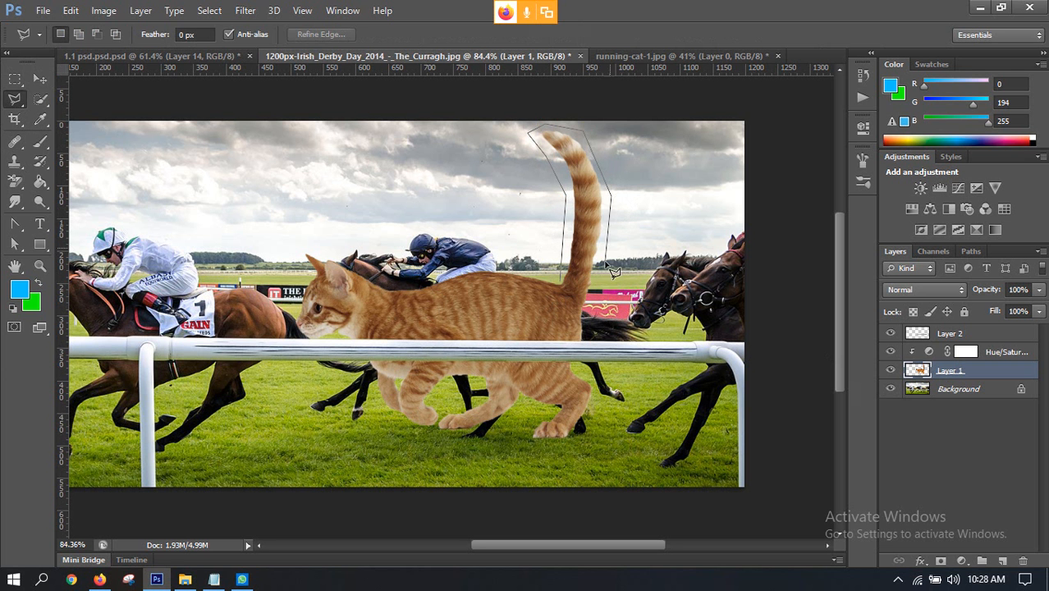
double_click(566, 292)
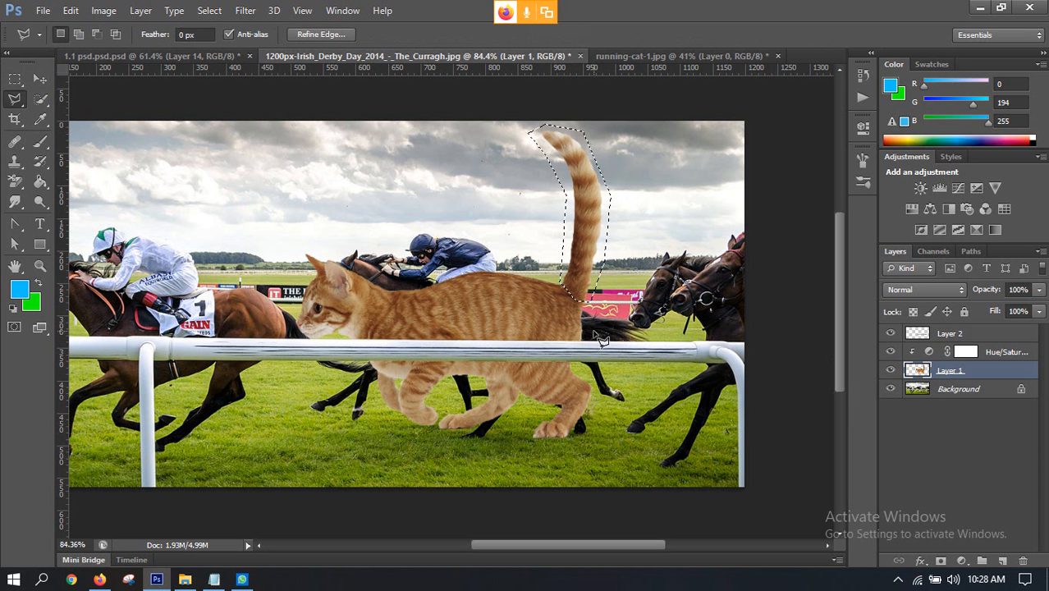
Step: Scale the selected cat tail to about 62%, rotate it 11.83°, and reposition its base against the cat's rump
scroll(581, 327, up, 3)
scroll(576, 316, down, 2)
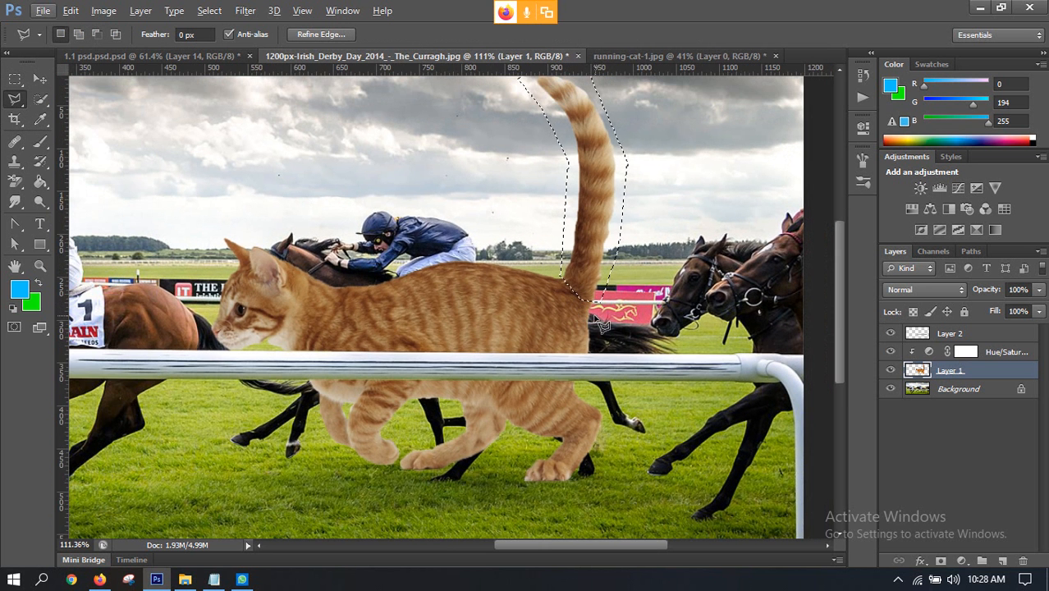
key(ctrl+t)
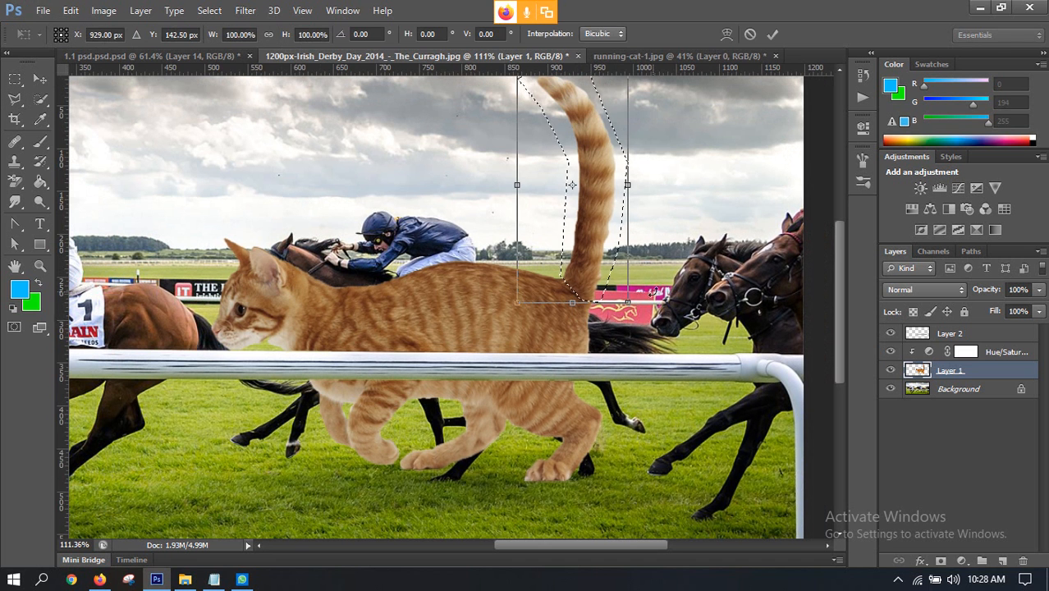
scroll(582, 247, up, 2)
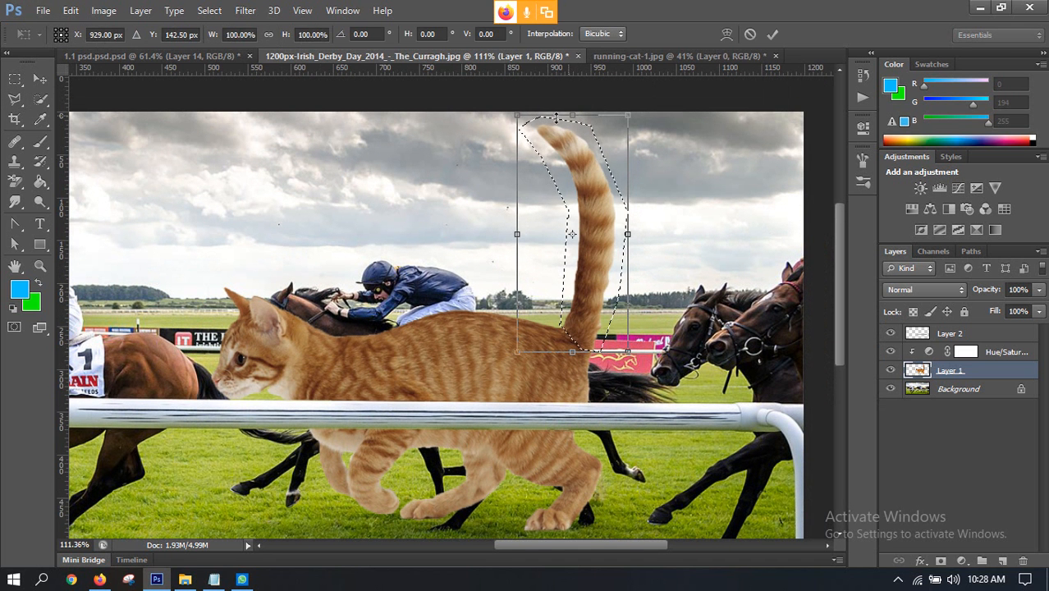
drag(572, 115, 575, 188)
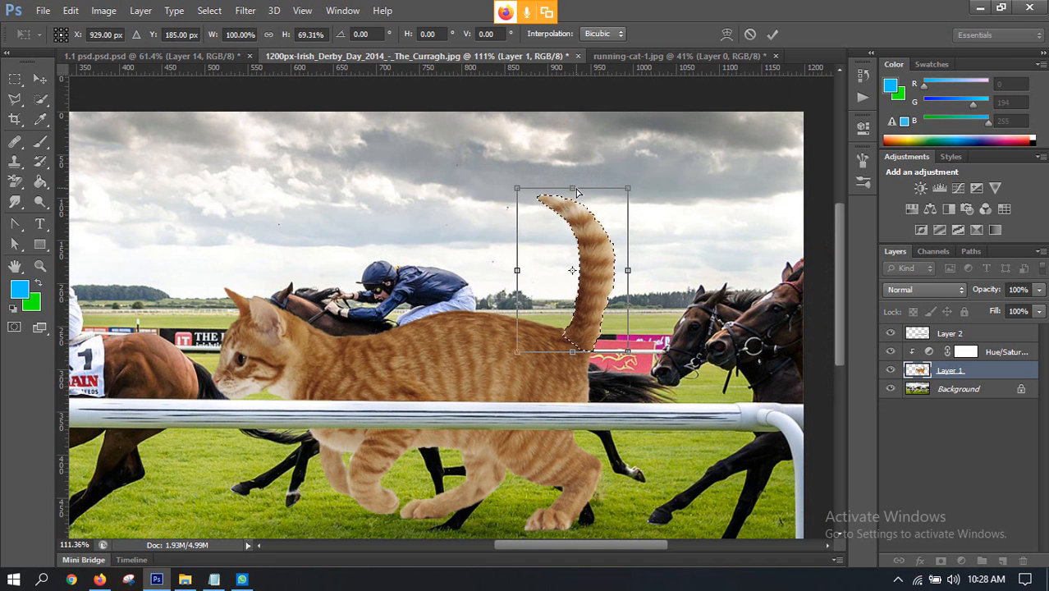
key(ctrl+z)
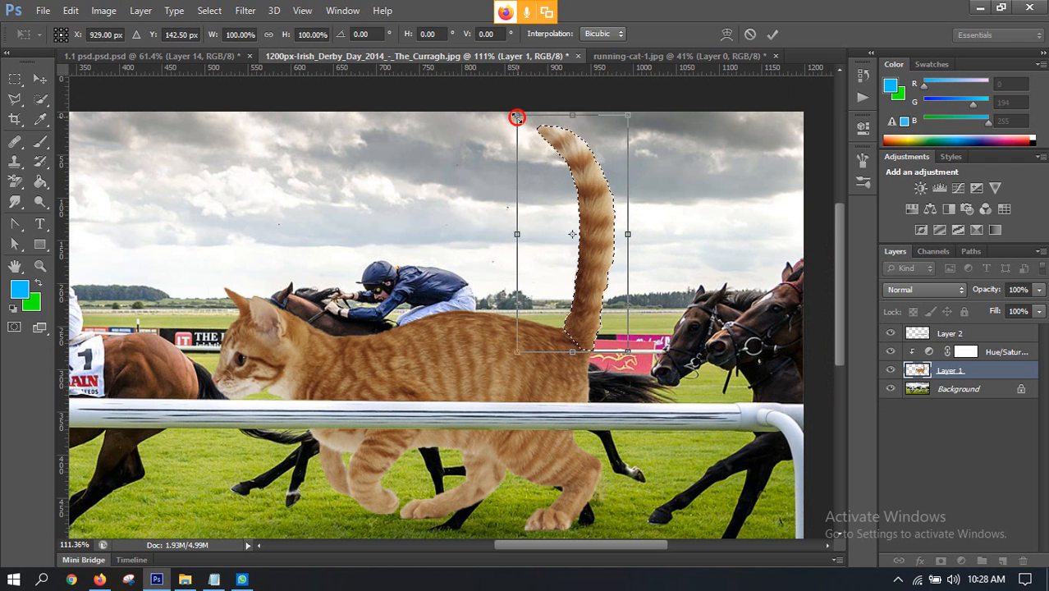
drag(517, 117, 535, 219)
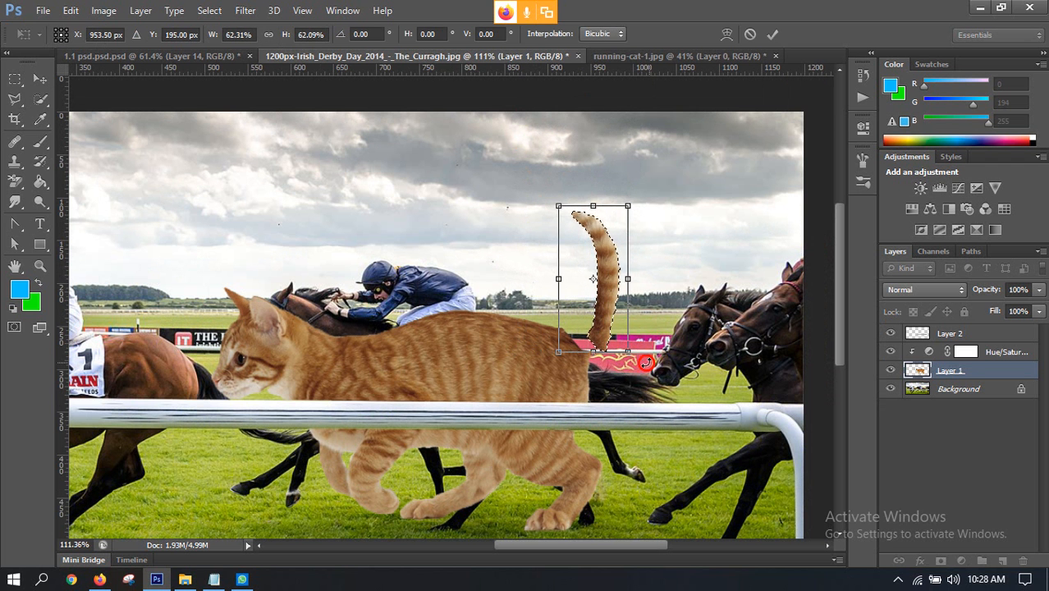
drag(647, 362, 634, 374)
drag(588, 338, 574, 333)
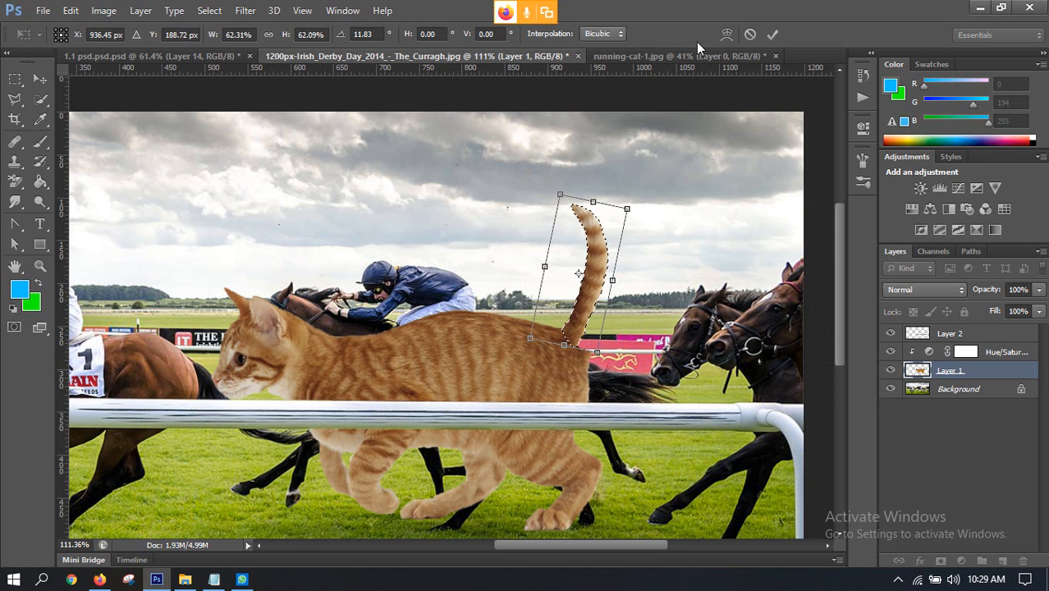
Step: Warp the tail by pulling its two lower corners outward to widen the base into the cat's back, and apply the transform
click(727, 35)
drag(596, 362, 636, 382)
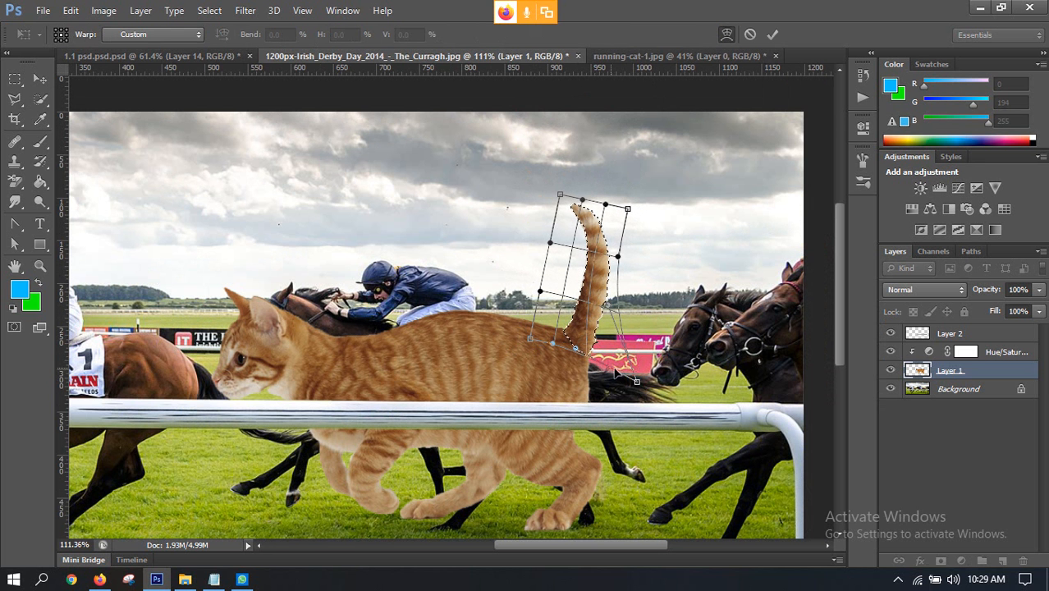
scroll(585, 337, up, 5)
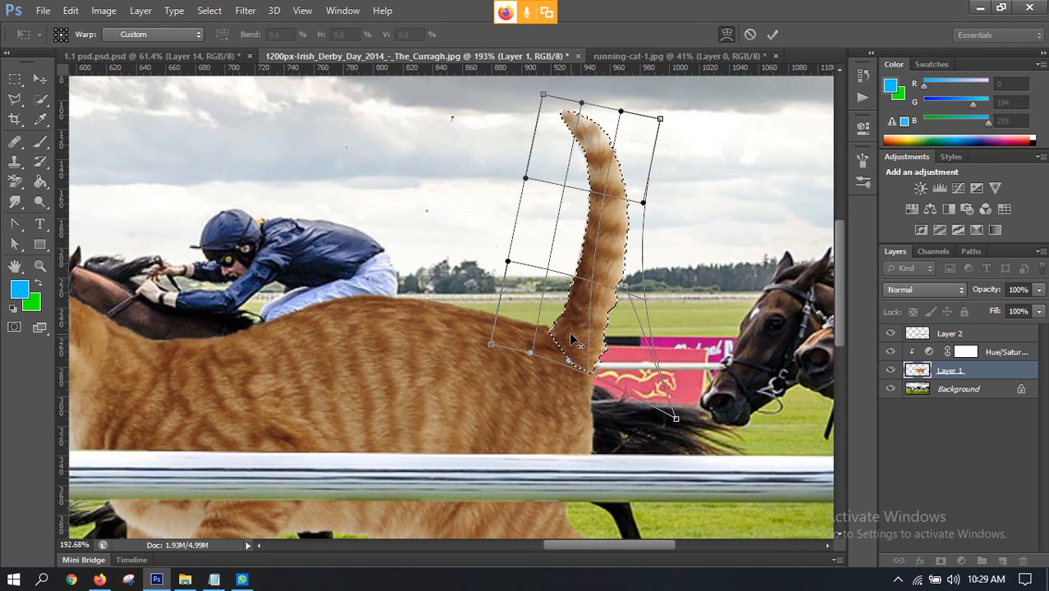
drag(490, 344, 450, 321)
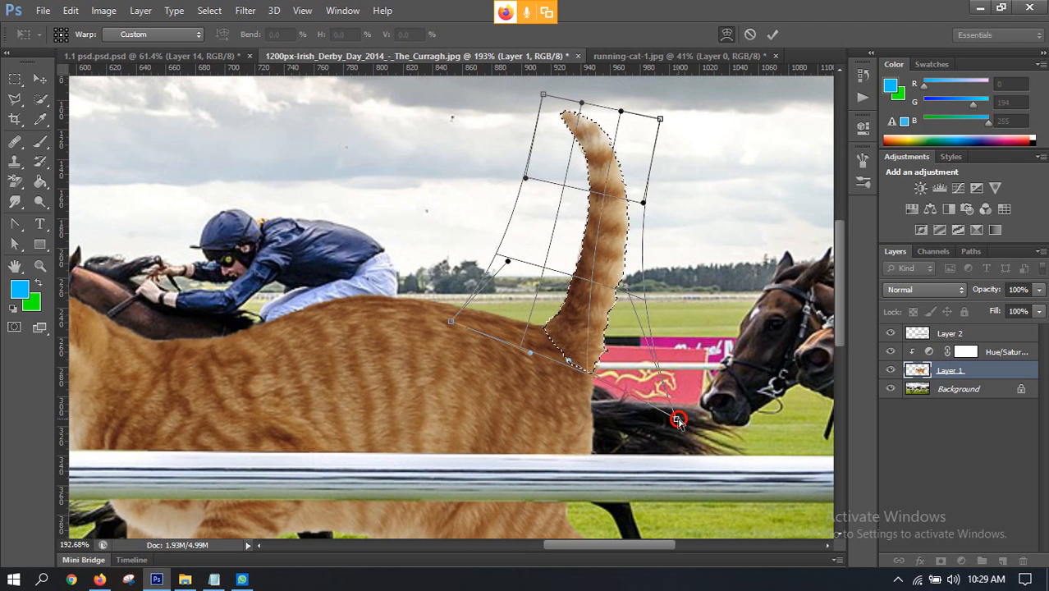
drag(676, 418, 687, 426)
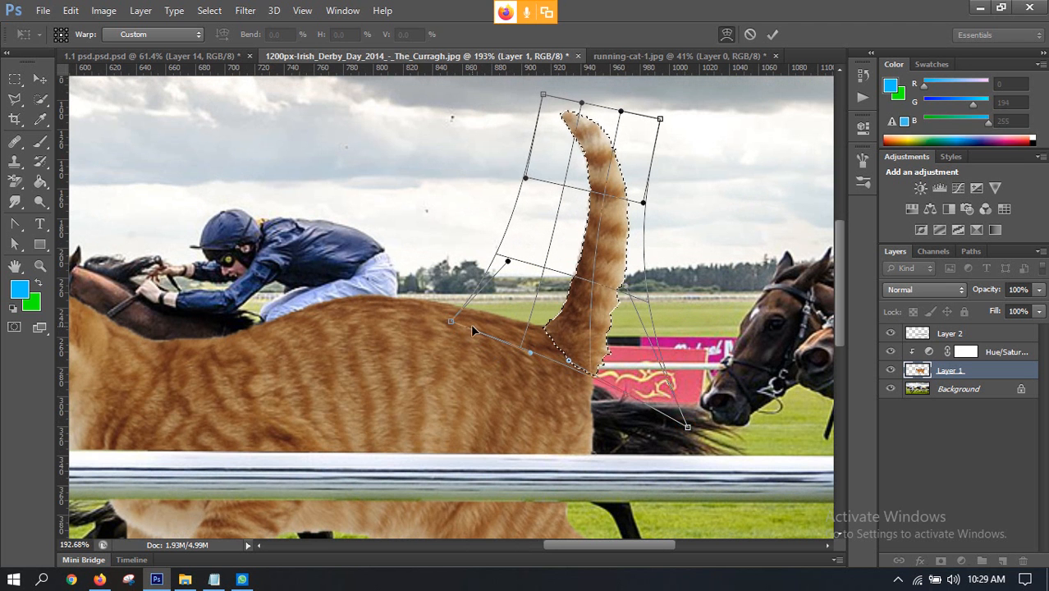
drag(449, 319, 439, 319)
click(772, 35)
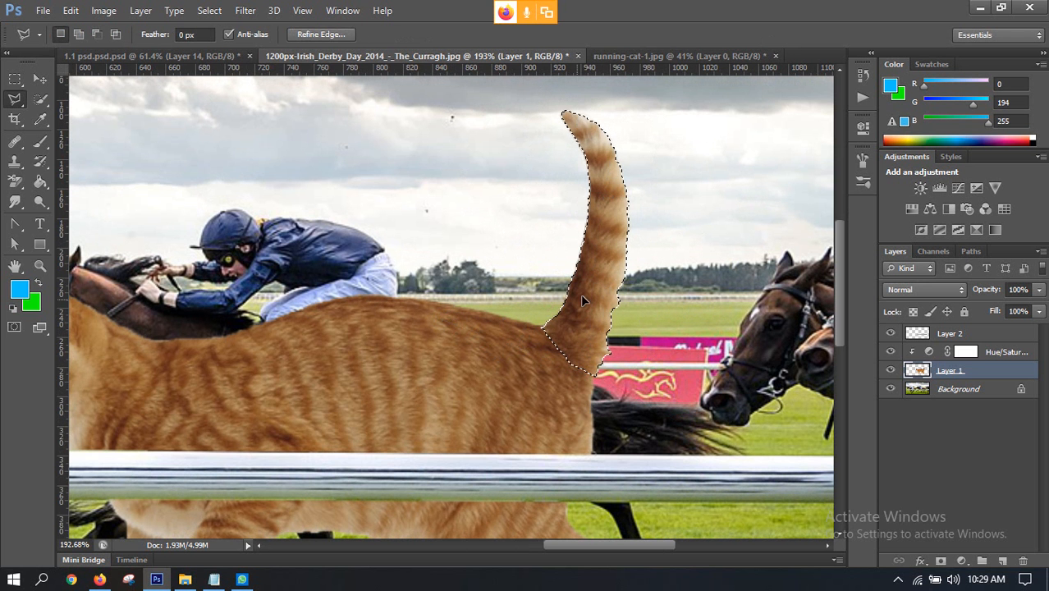
Step: Clear the selection around the reshaped tail
key(ctrl+d)
scroll(597, 303, down, 8)
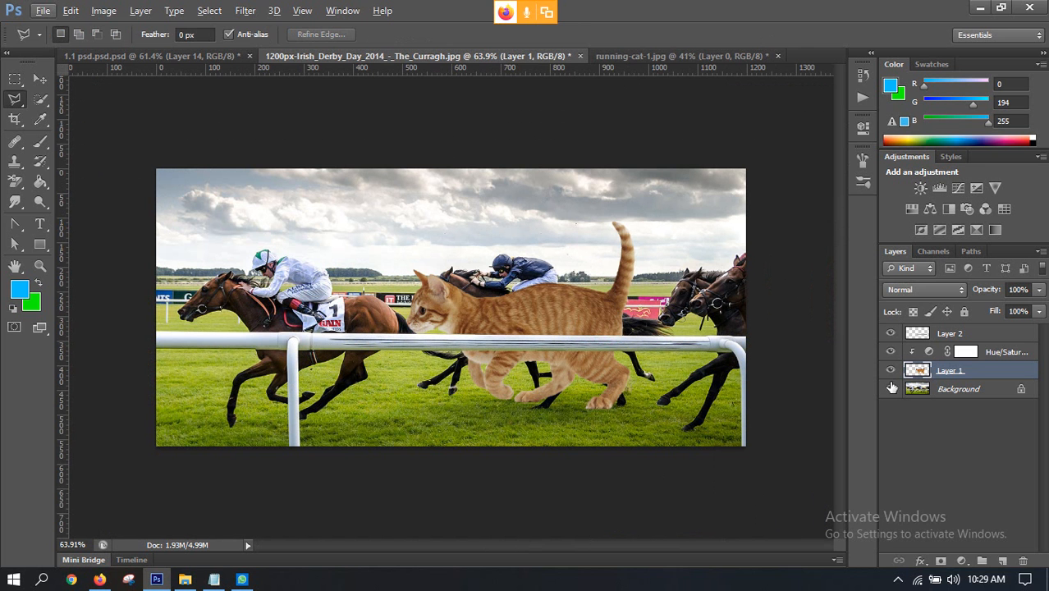
key(ctrl+shift+d)
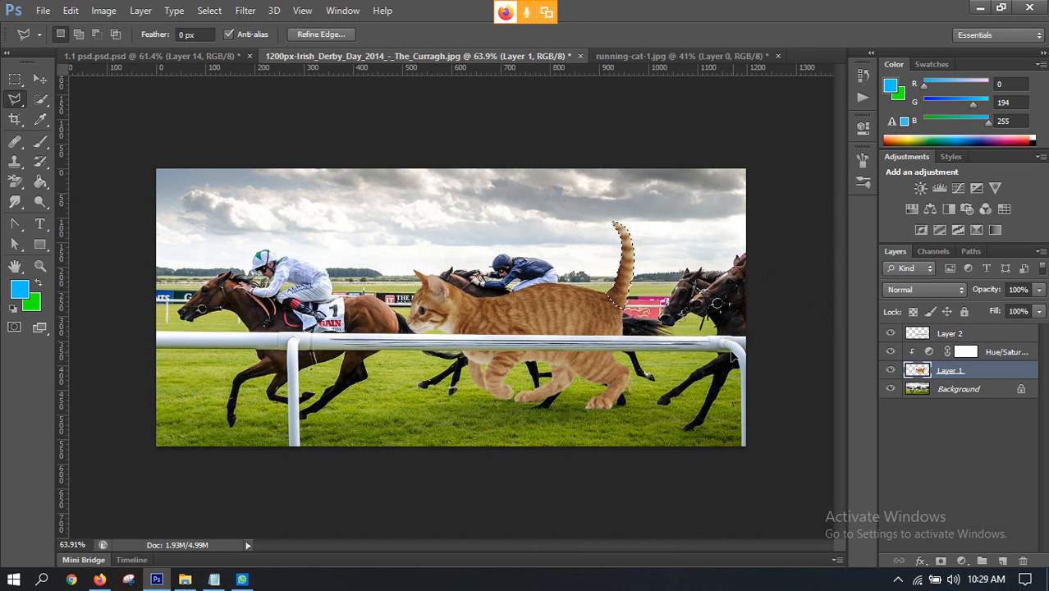
key(ctrl+d)
scroll(656, 271, up, 3)
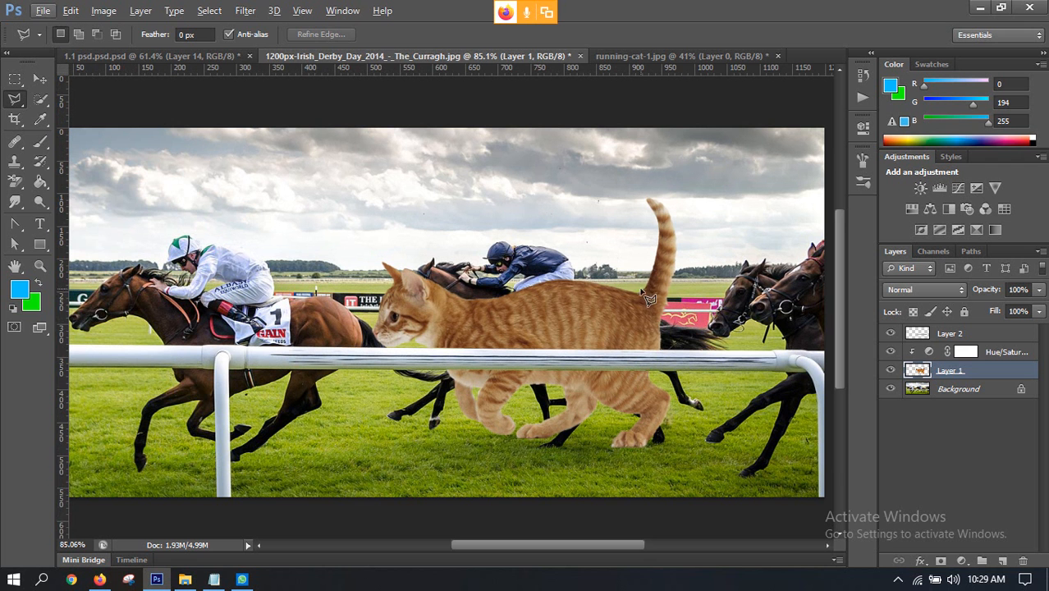
scroll(645, 285, down, 2)
scroll(645, 285, up, 4)
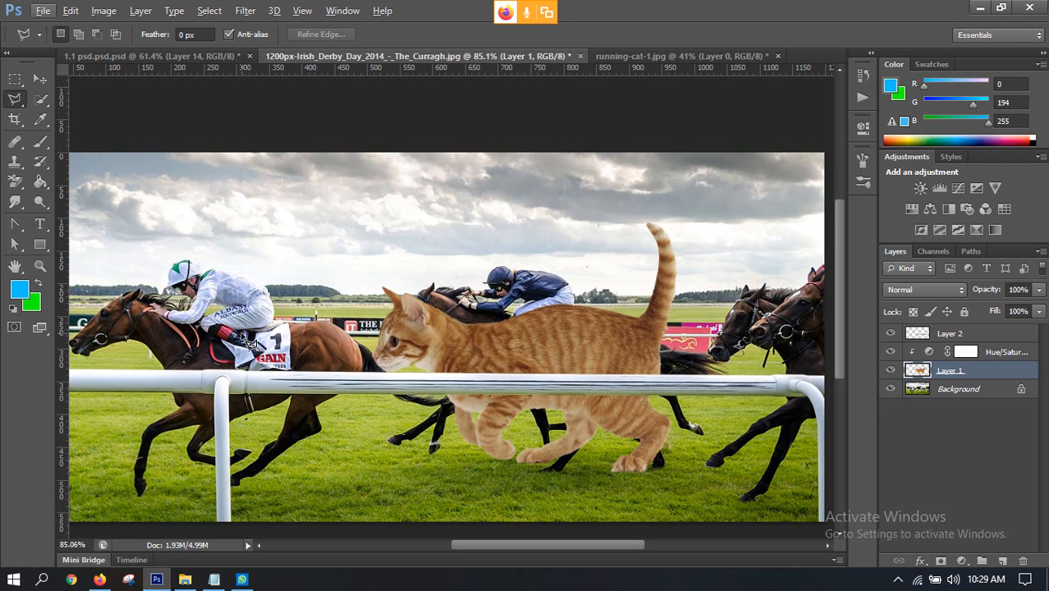
Step: Close the running-cat-1.jpg document
click(669, 55)
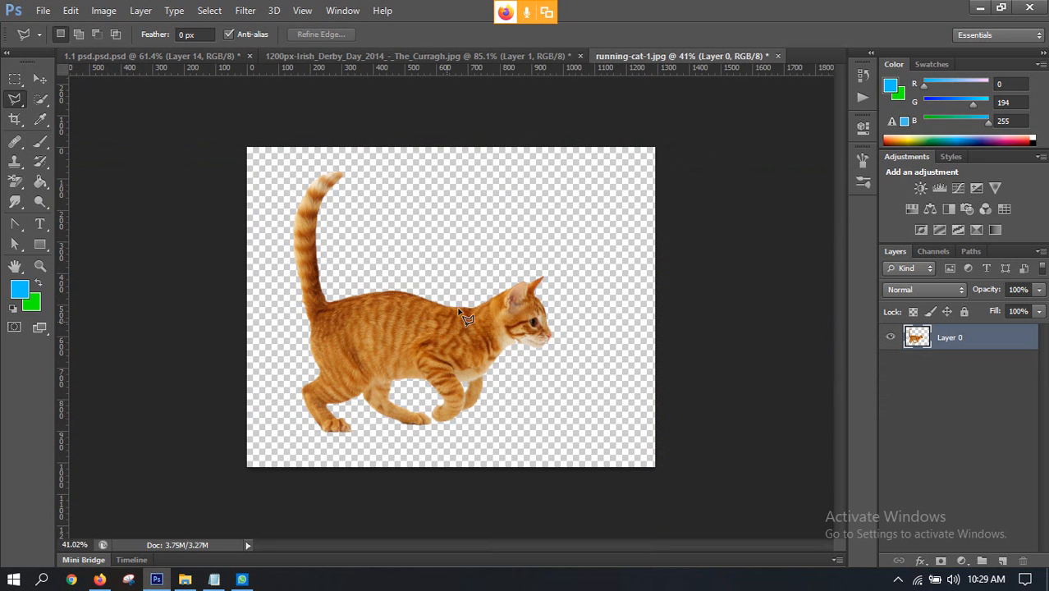
click(777, 57)
click(536, 228)
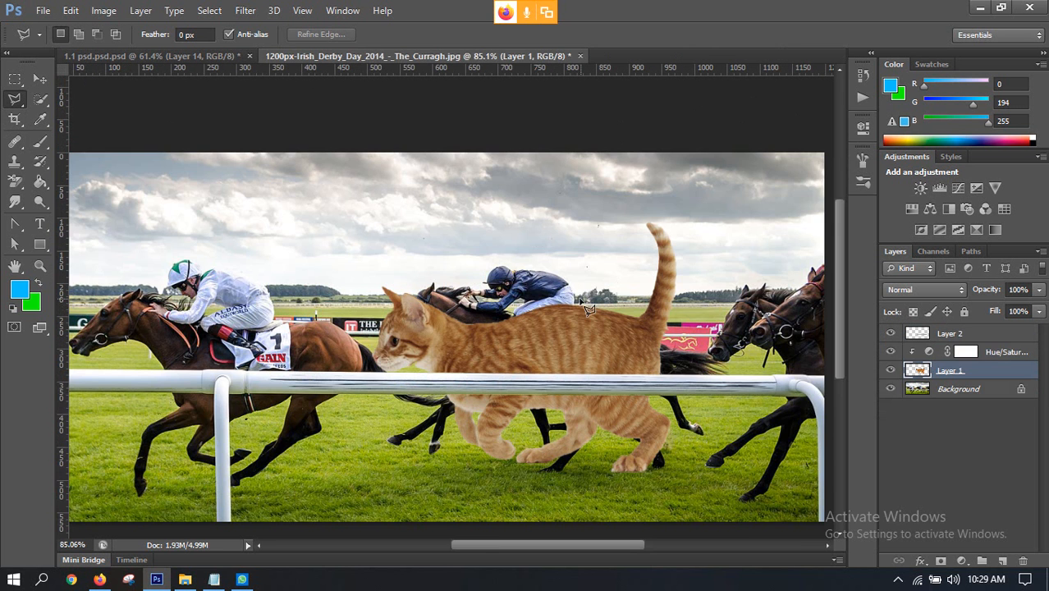
Step: Open photo.jpg and Horse-racing-tips-651934.jpg together from folder 4
scroll(589, 310, down, 3)
scroll(604, 279, up, 2)
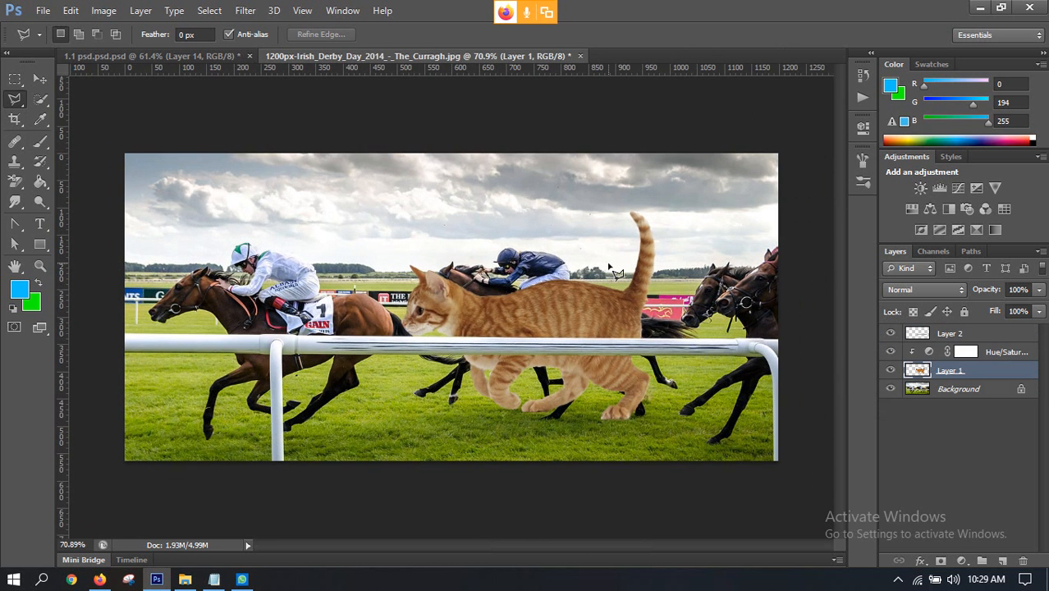
key(ctrl+o)
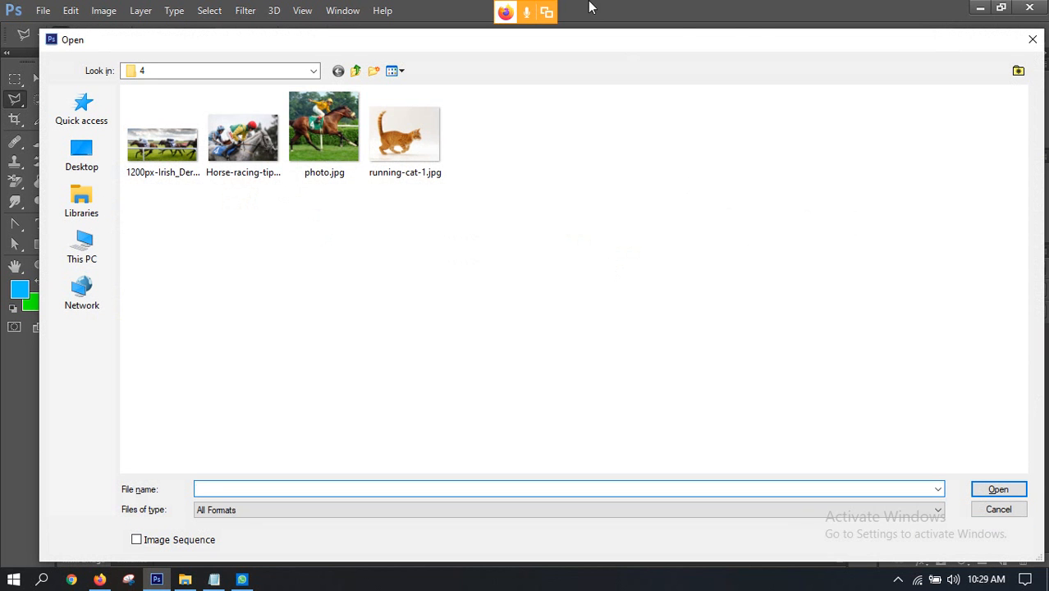
click(324, 130)
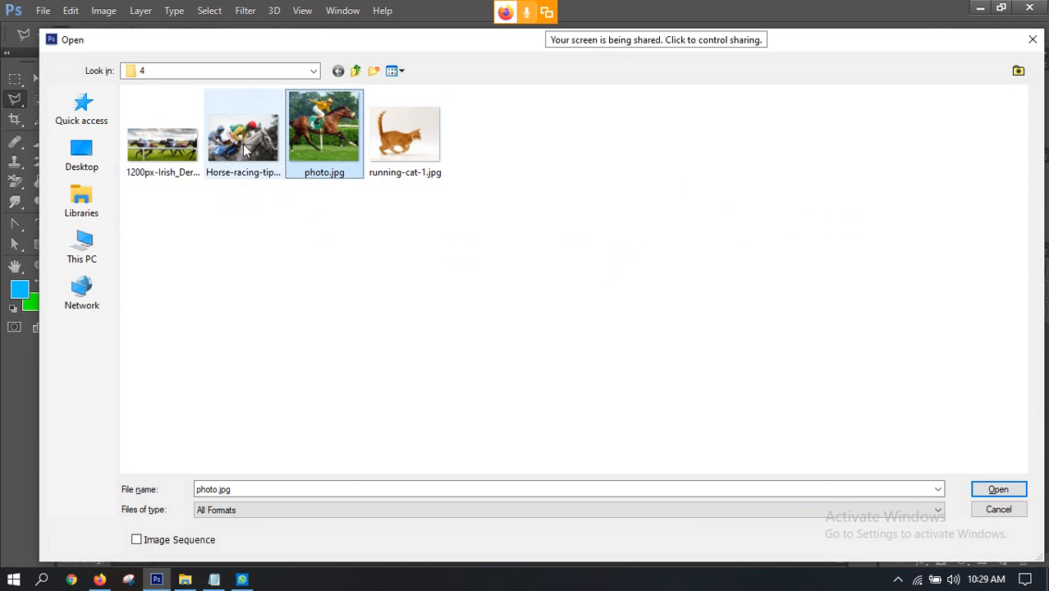
ctrl+click(243, 148)
click(996, 490)
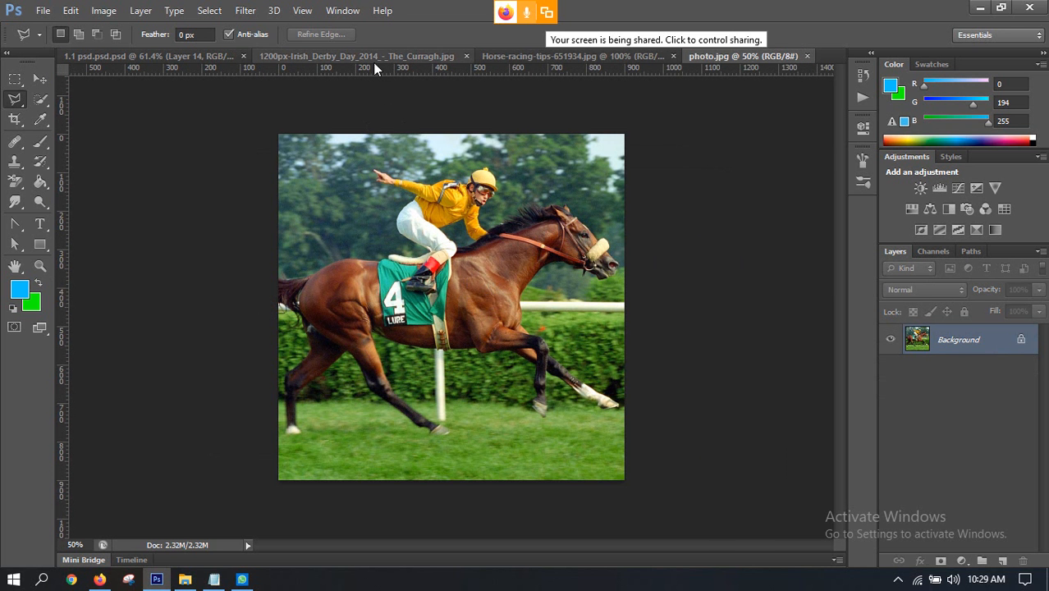
Step: Compare the finished 1.1 psd.psd composite with the two horse photos, examining the jockey, the bridle and the green number 4 saddle cloth
click(316, 57)
click(160, 57)
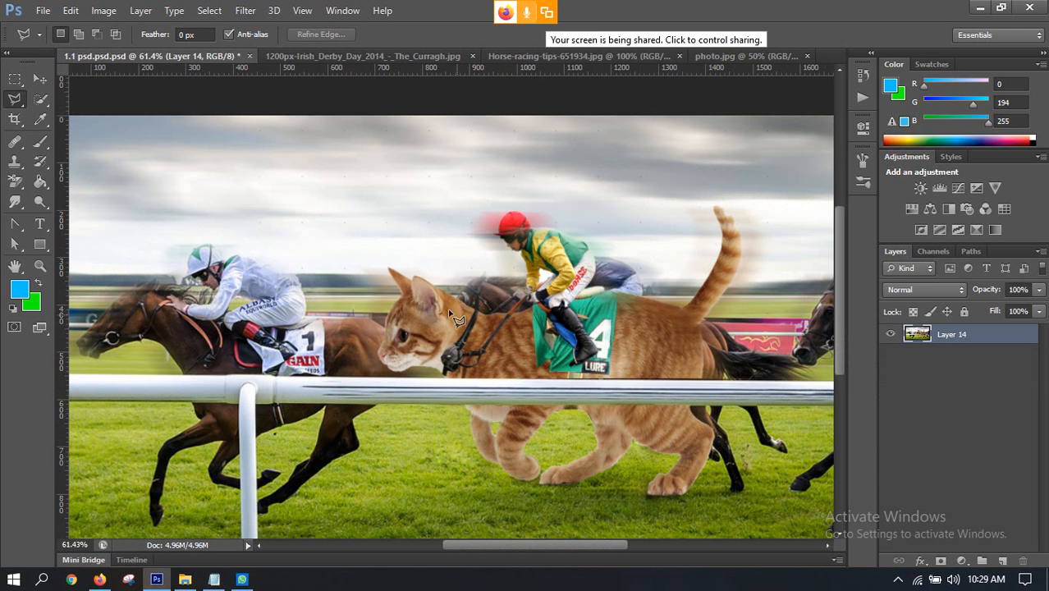
click(598, 56)
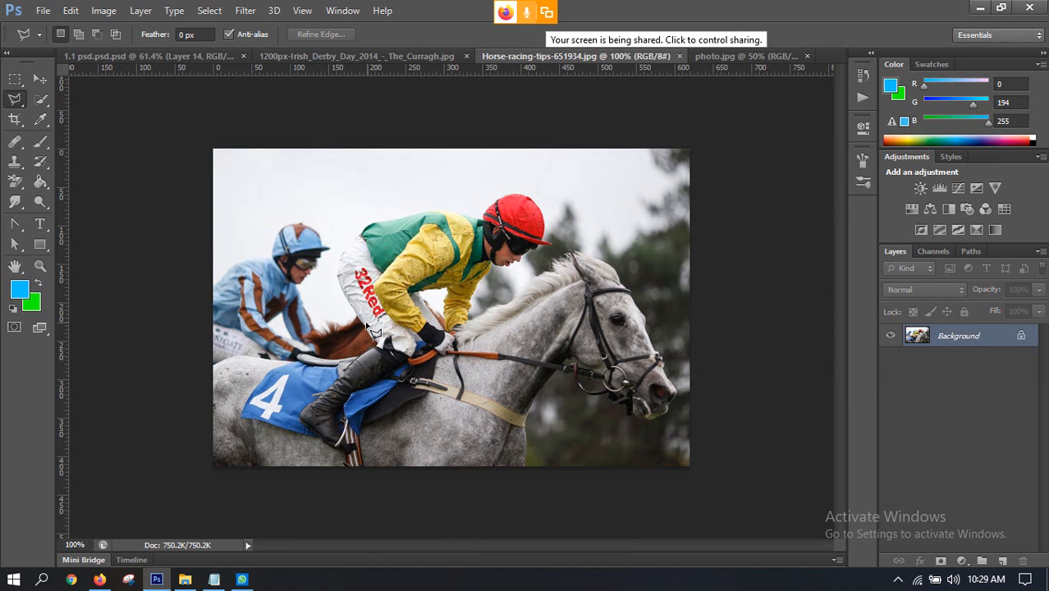
click(372, 56)
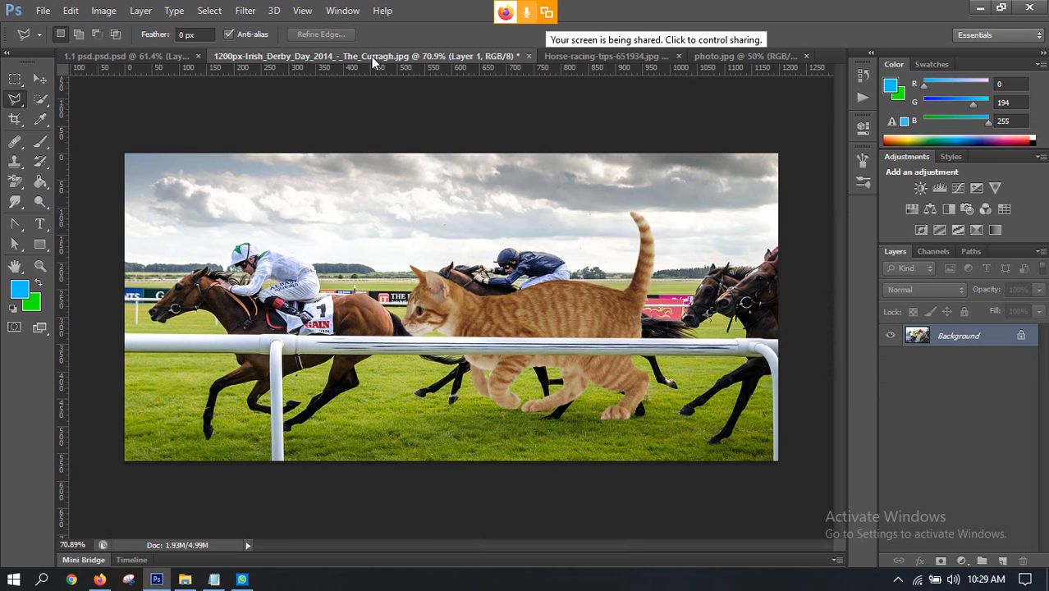
click(622, 56)
click(719, 56)
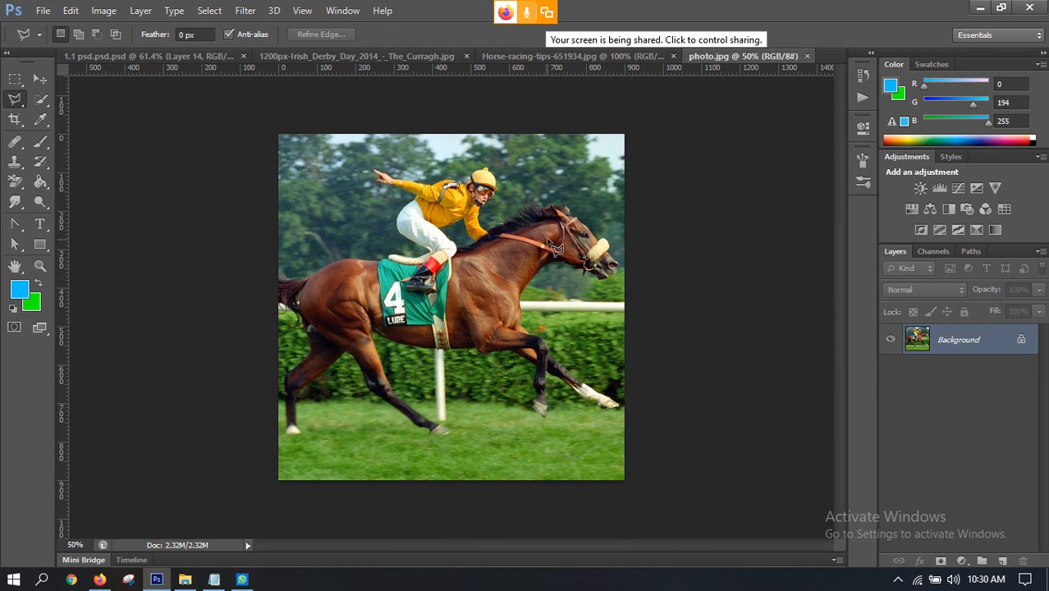
scroll(435, 312, up, 4)
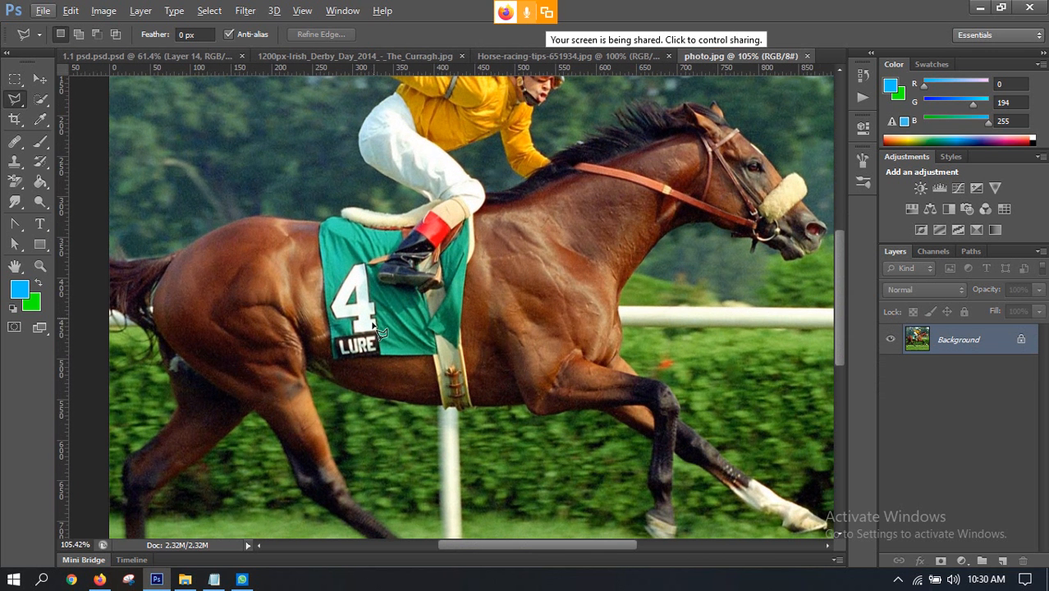
scroll(430, 337, up, 2)
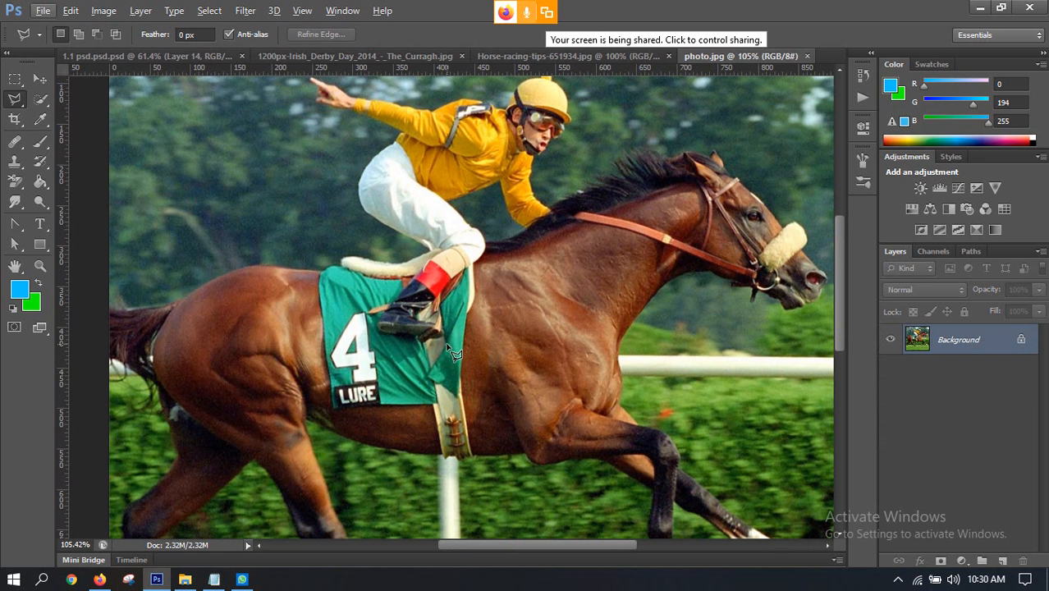
click(187, 55)
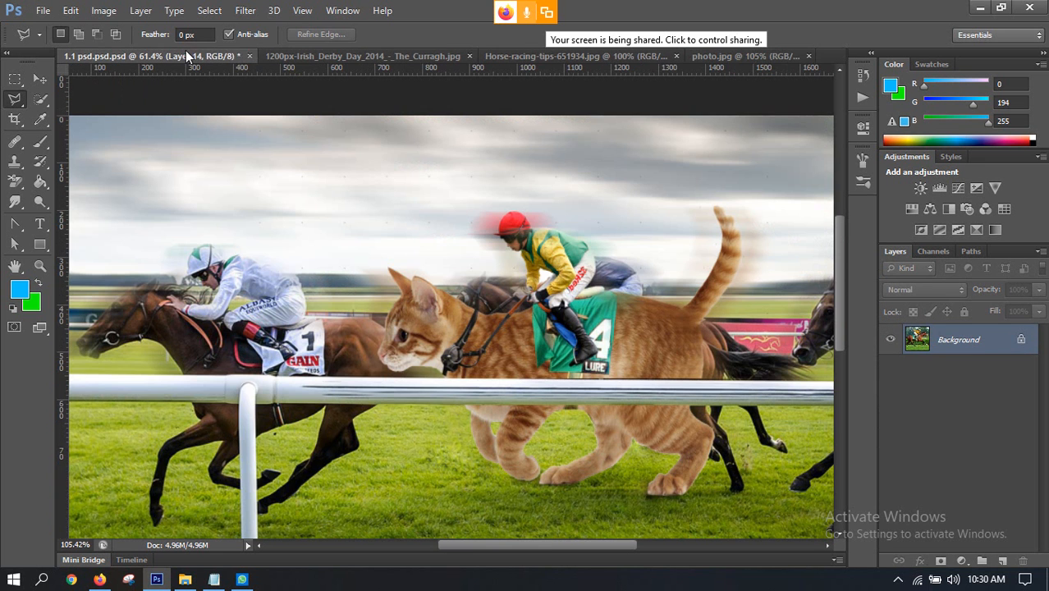
click(623, 57)
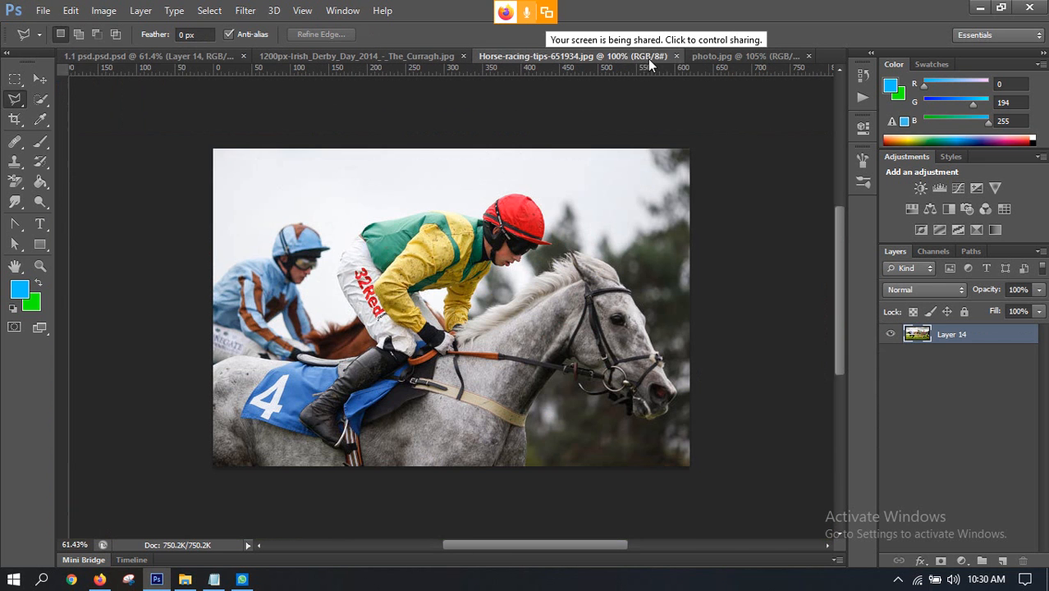
click(154, 58)
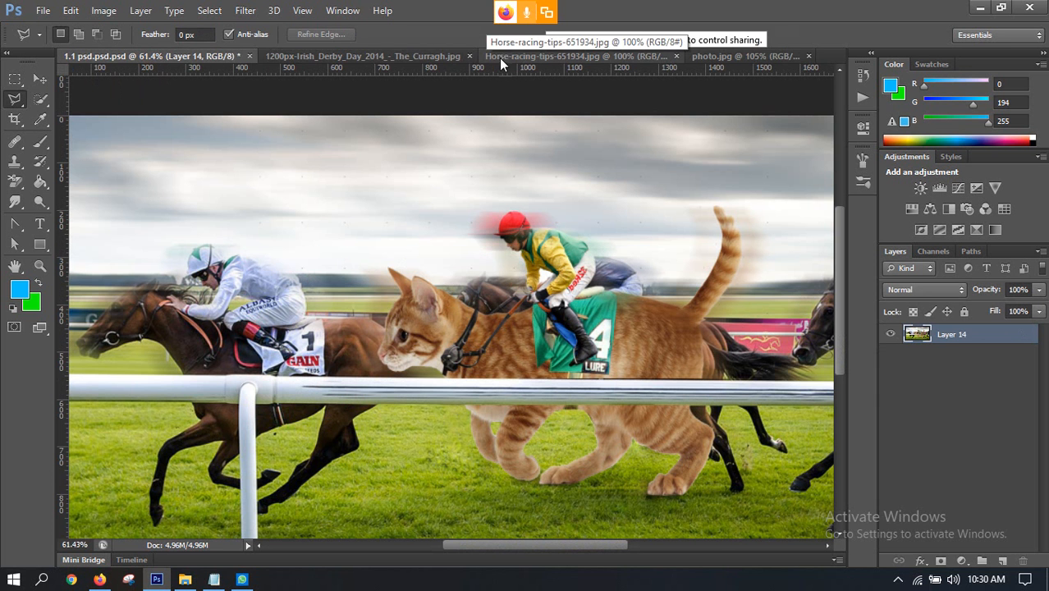
Step: In the Irish Derby document, move the cat on Layer 1 slightly up and towards the lead horse, and scale it to about 102.36%
click(379, 55)
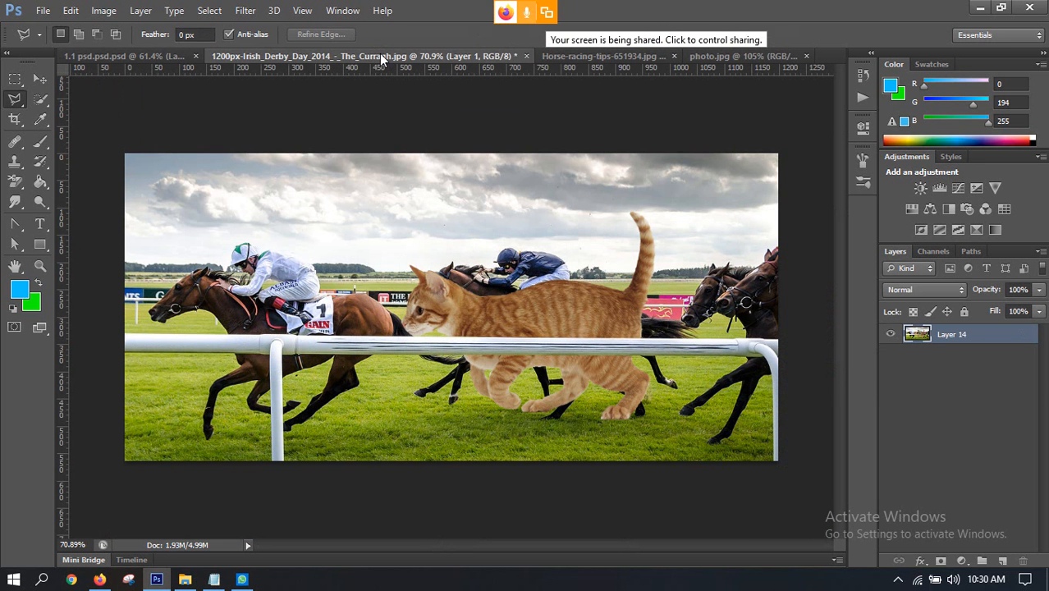
click(40, 82)
drag(523, 322, 519, 315)
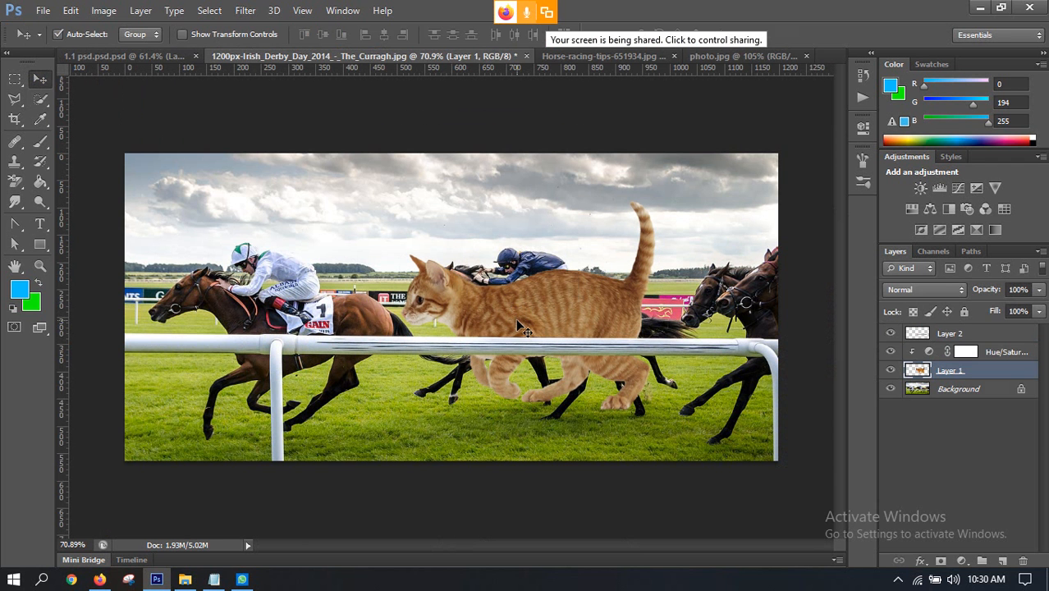
key(ctrl+t)
drag(656, 414, 661, 413)
click(504, 378)
drag(504, 378, 496, 371)
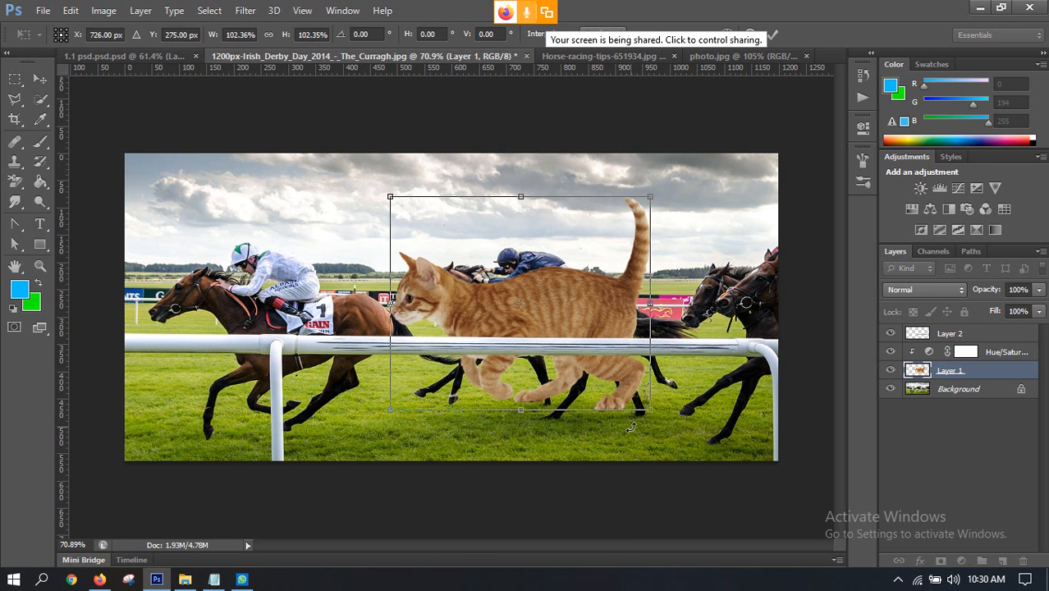
click(773, 35)
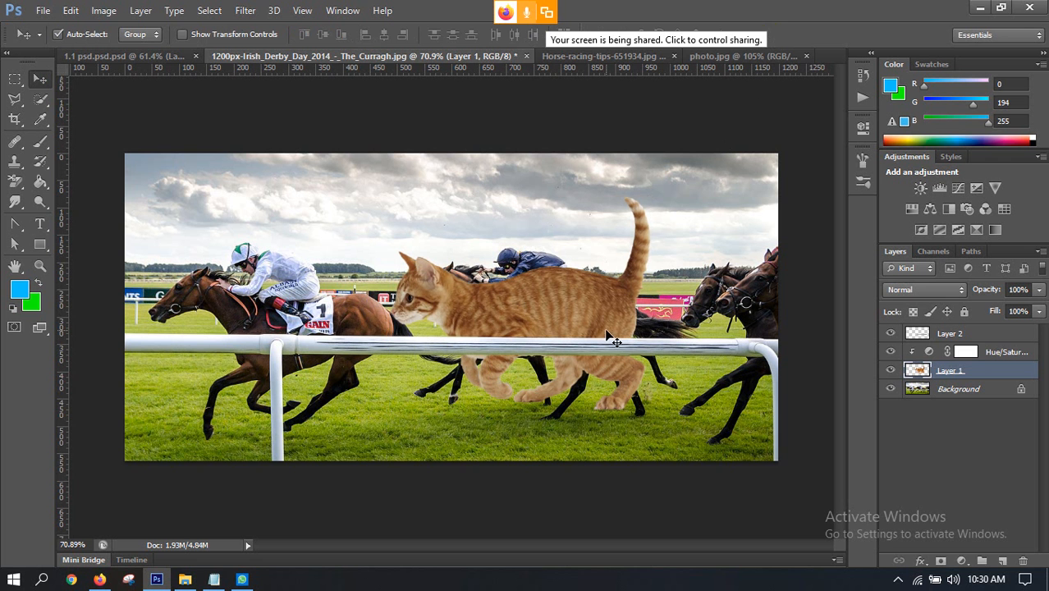
Step: In photo.jpg, select the green number 4 saddle cloth using the Quick Selection tool with a 20 px brush
scroll(591, 322, up, 2)
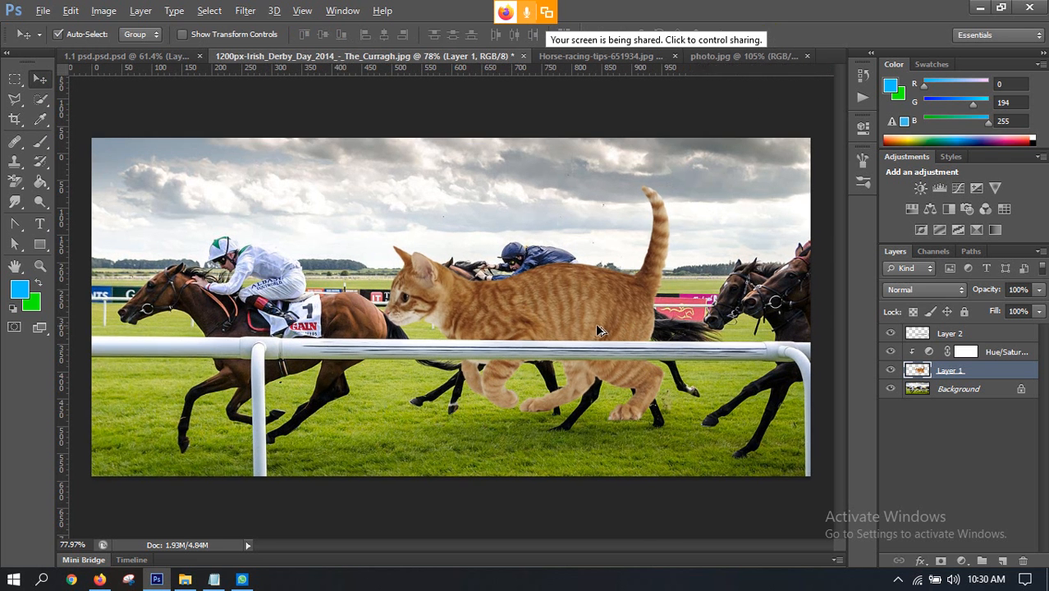
click(624, 58)
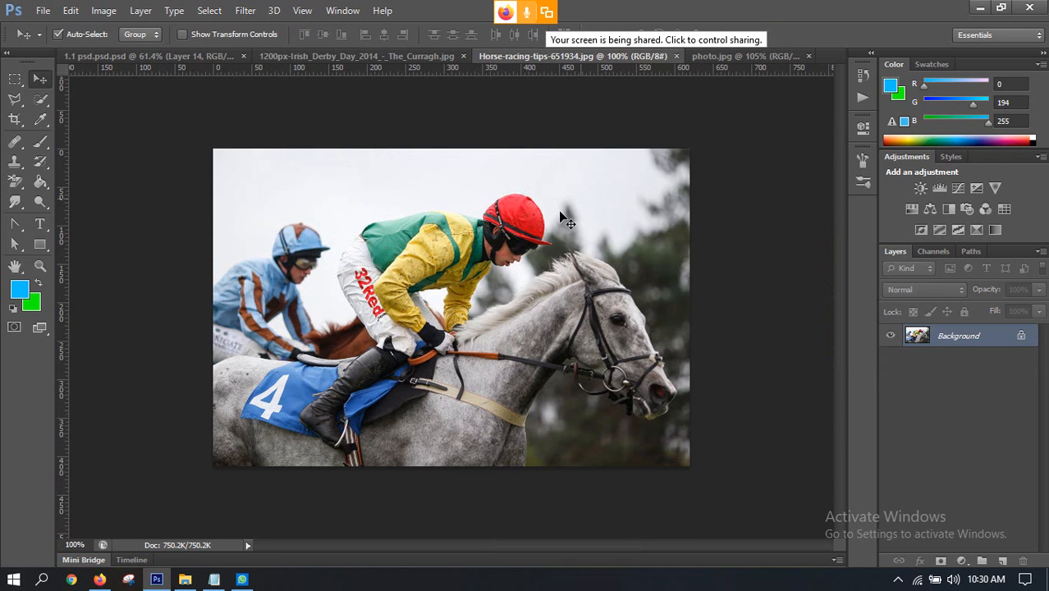
click(749, 59)
scroll(379, 312, up, 4)
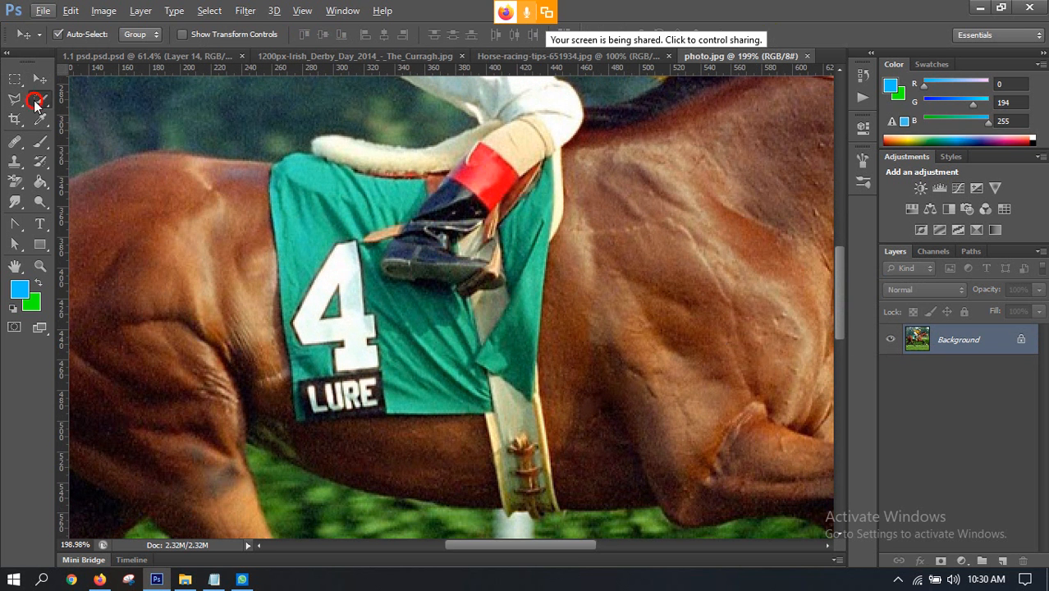
click(40, 99)
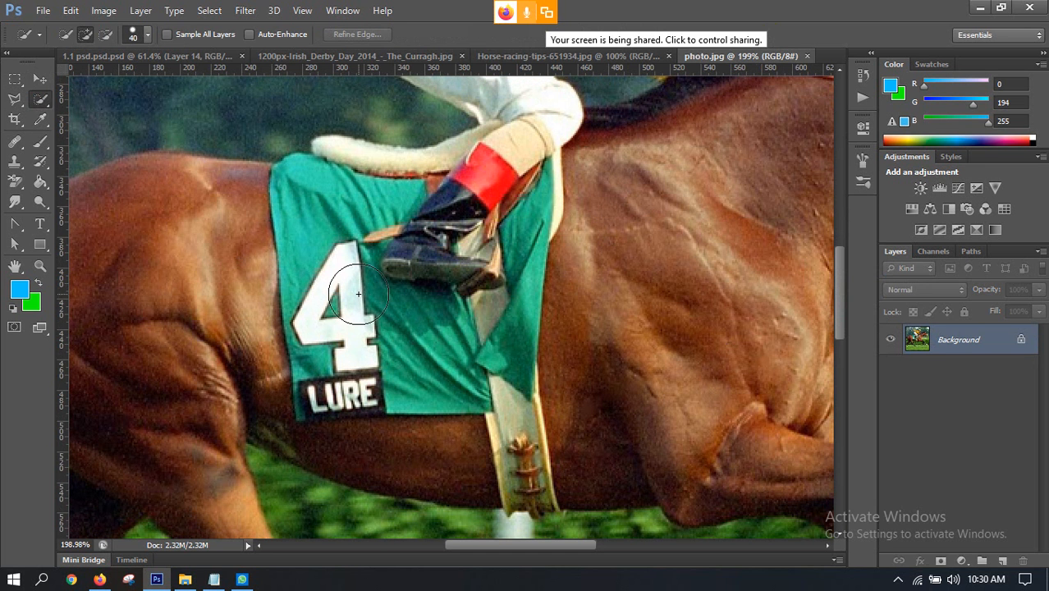
key(bracketleft)
key(bracketleft)
mouse_move(340, 274)
mouse_down()
mouse_move(344, 332)
mouse_move(340, 318)
mouse_move(328, 385)
mouse_move(312, 406)
mouse_move(517, 387)
mouse_move(495, 346)
mouse_move(502, 384)
mouse_move(505, 197)
mouse_move(517, 185)
mouse_move(464, 219)
mouse_move(373, 222)
mouse_up()
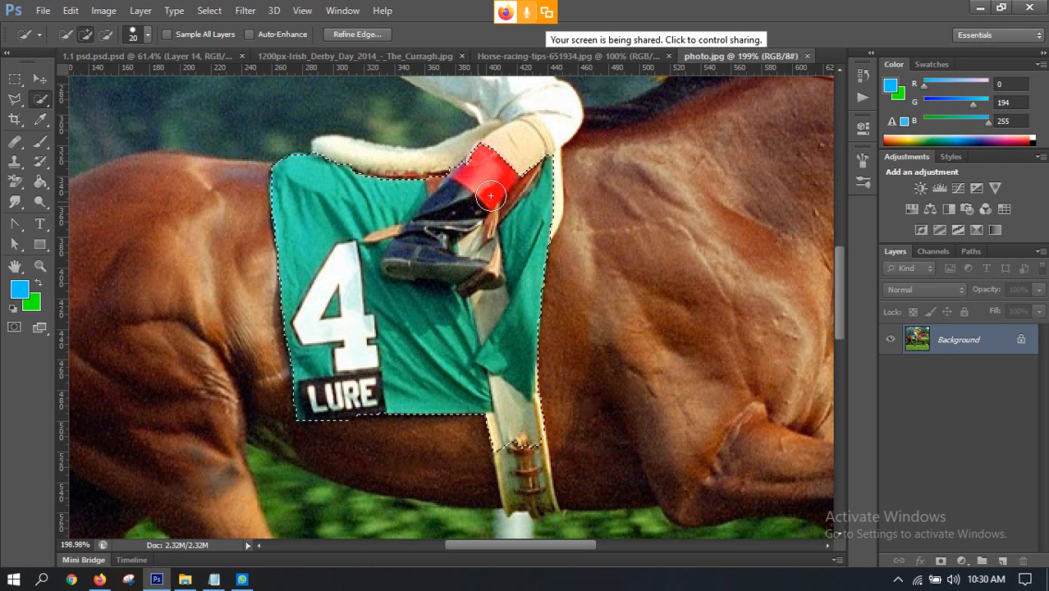
Step: Refine the selection's upper edge around the jockey's leg, trimming the area above the red band with Quick Selection and the Lasso
mouse_move(490, 195)
mouse_down()
mouse_move(534, 169)
mouse_move(545, 146)
mouse_move(532, 168)
mouse_up()
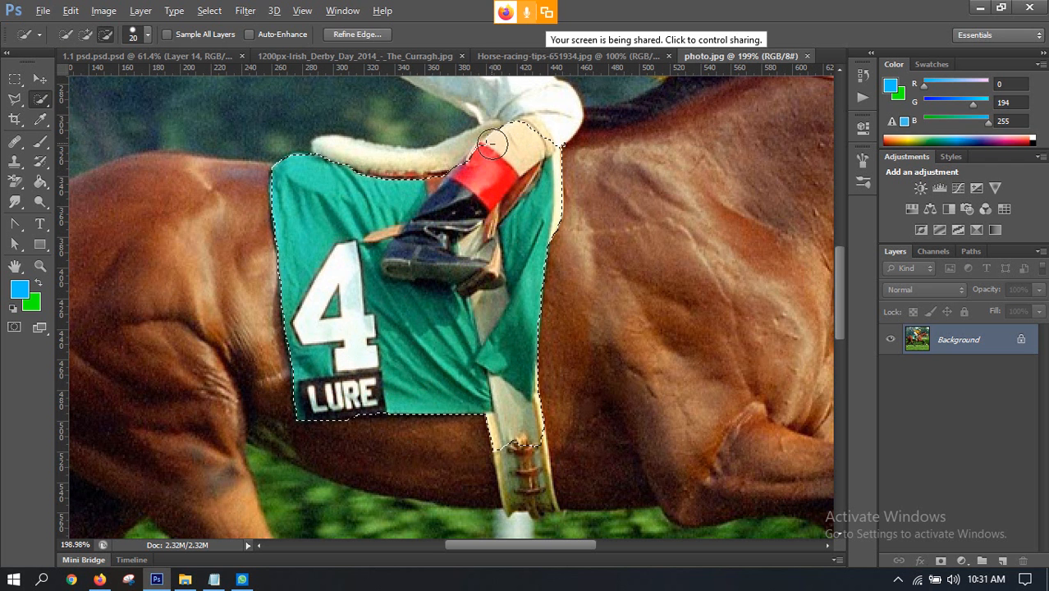
mouse_move(491, 144)
mouse_down()
mouse_move(521, 122)
mouse_move(563, 149)
mouse_up()
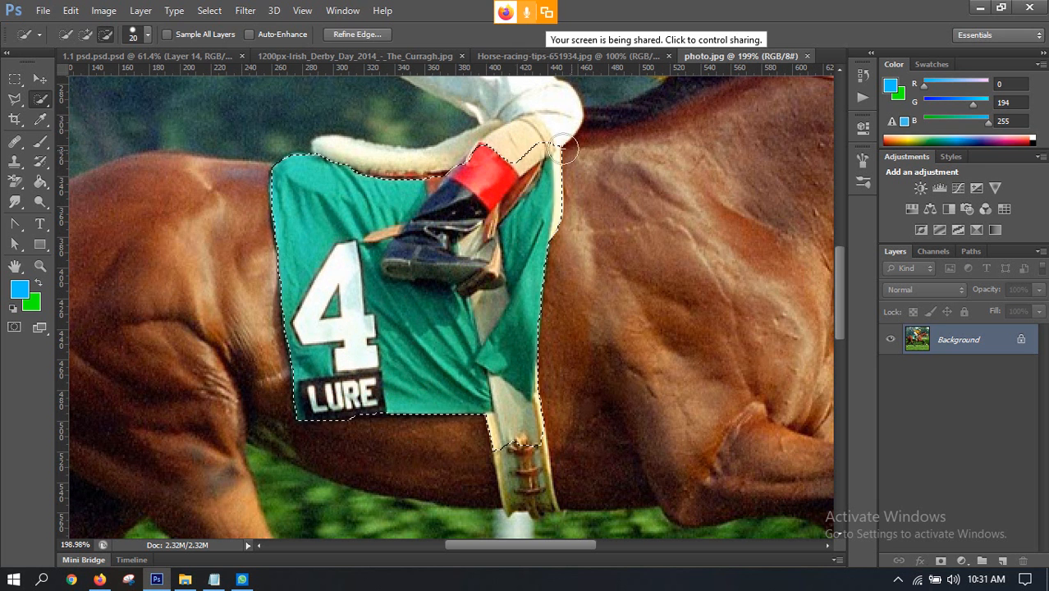
click(14, 99)
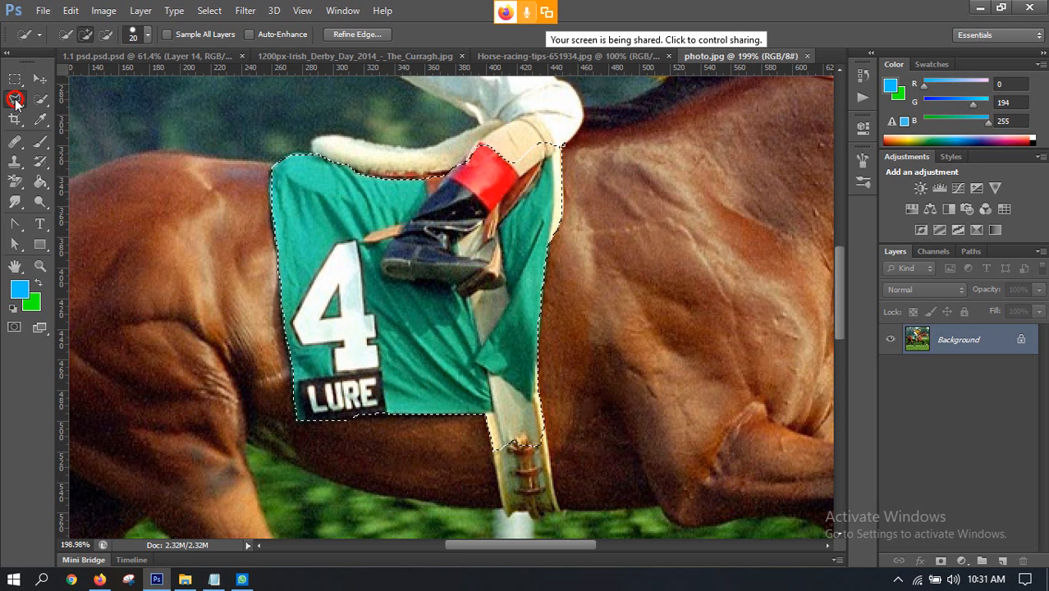
right_click(15, 100)
click(72, 97)
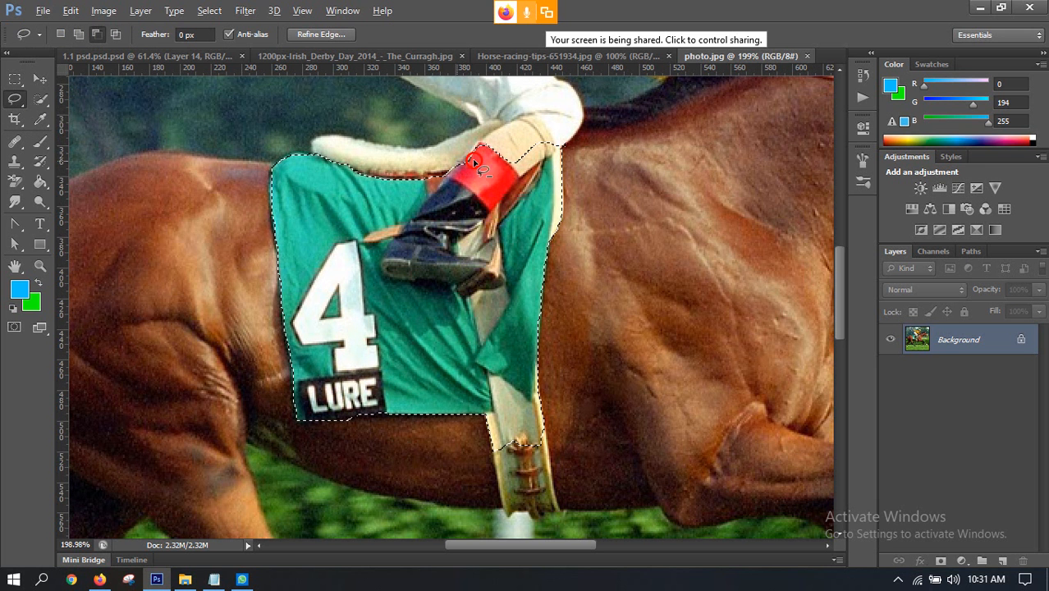
drag(509, 159, 553, 152)
mouse_move(447, 122)
mouse_down()
mouse_move(438, 155)
mouse_move(465, 169)
mouse_up()
scroll(513, 173, down, 5)
scroll(517, 175, up, 5)
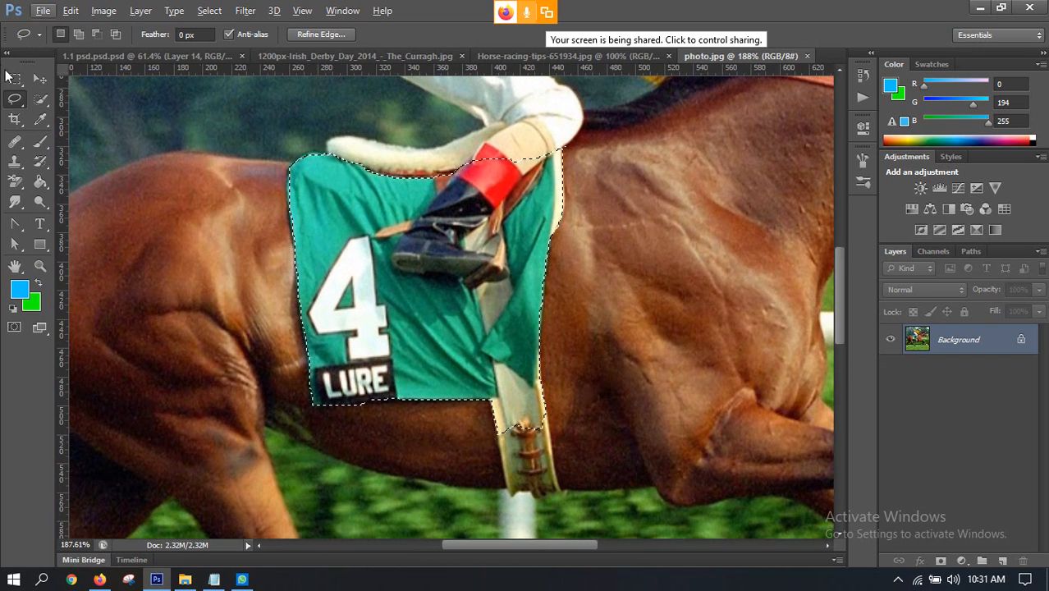
Step: Copy the selected saddle cloth to a new layer and hide the Background layer
click(39, 80)
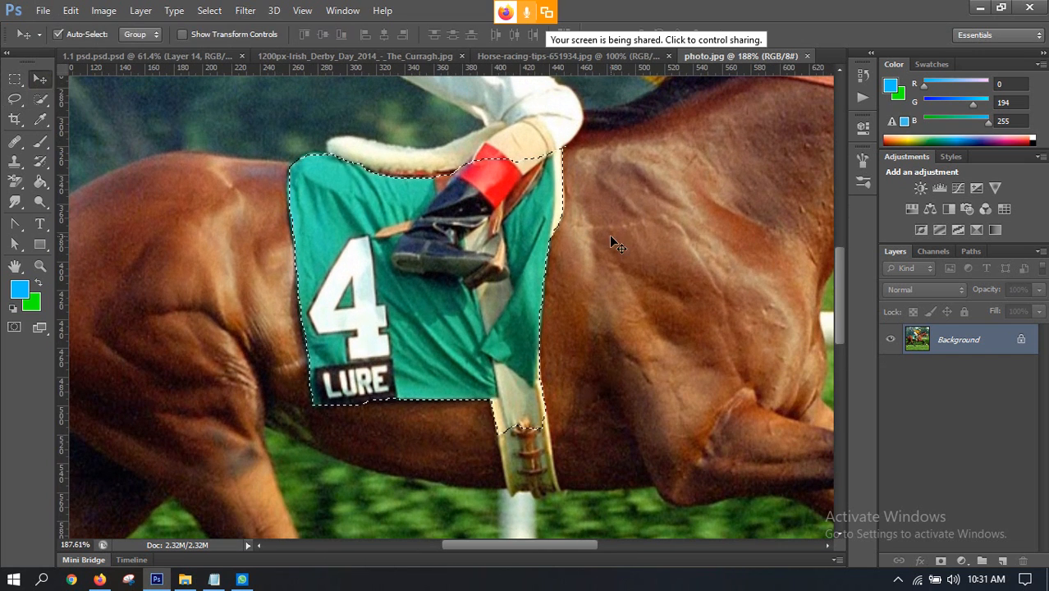
key(ctrl+j)
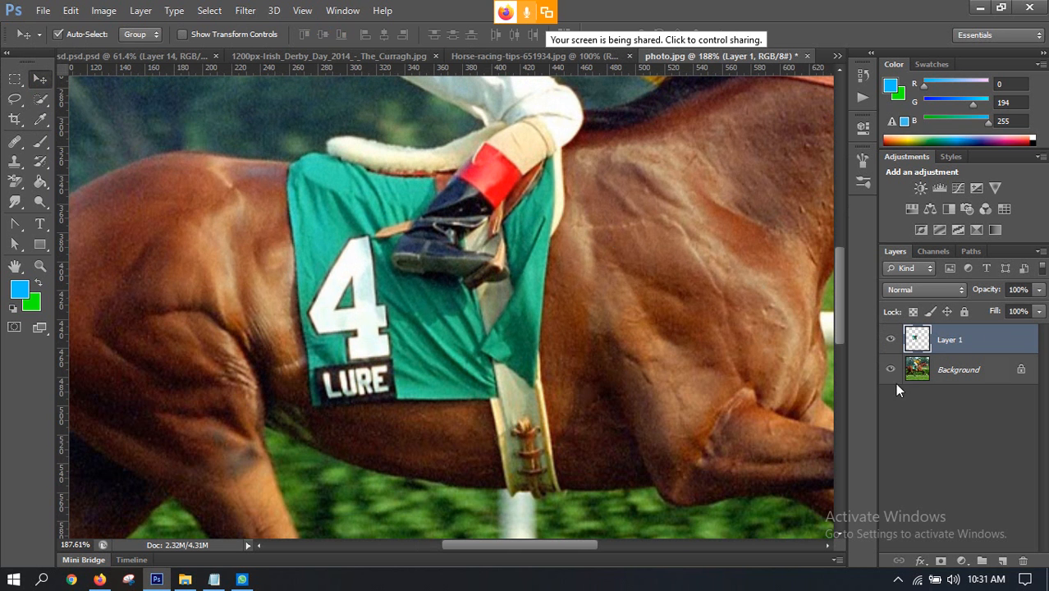
click(892, 370)
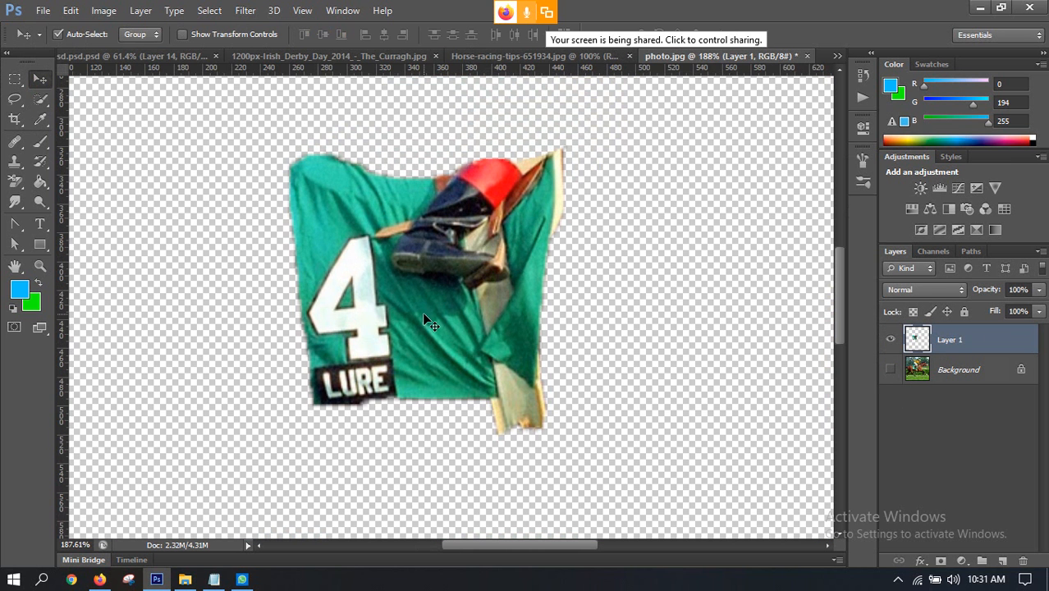
Step: Clone green fabric over most of the jockey's boot and the tan strap beside it, using a 25 px Clone Stamp brush
scroll(424, 320, up, 3)
drag(7, 165, 69, 169)
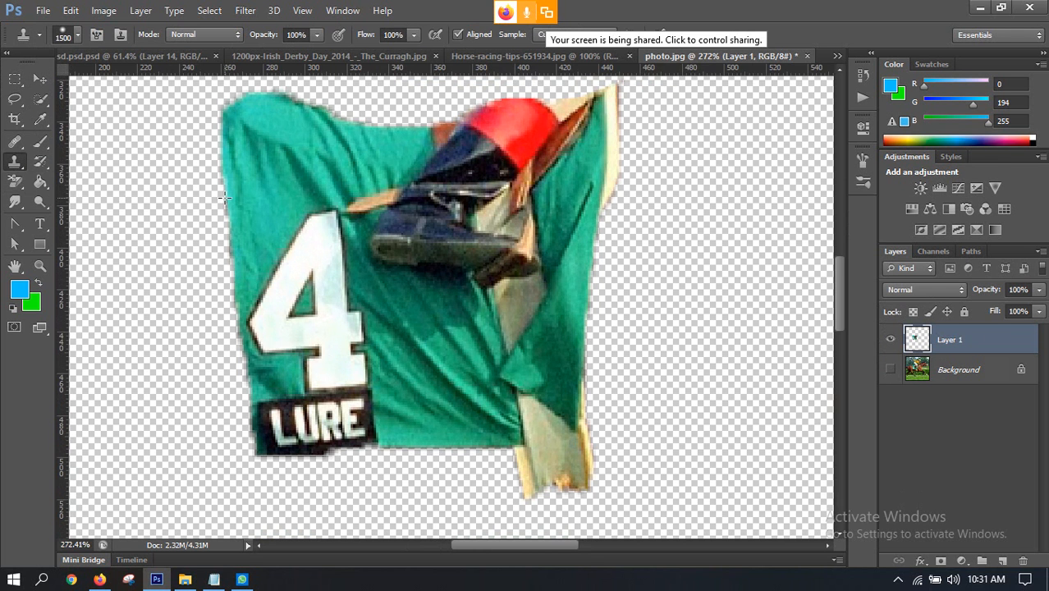
scroll(405, 238, down, 3)
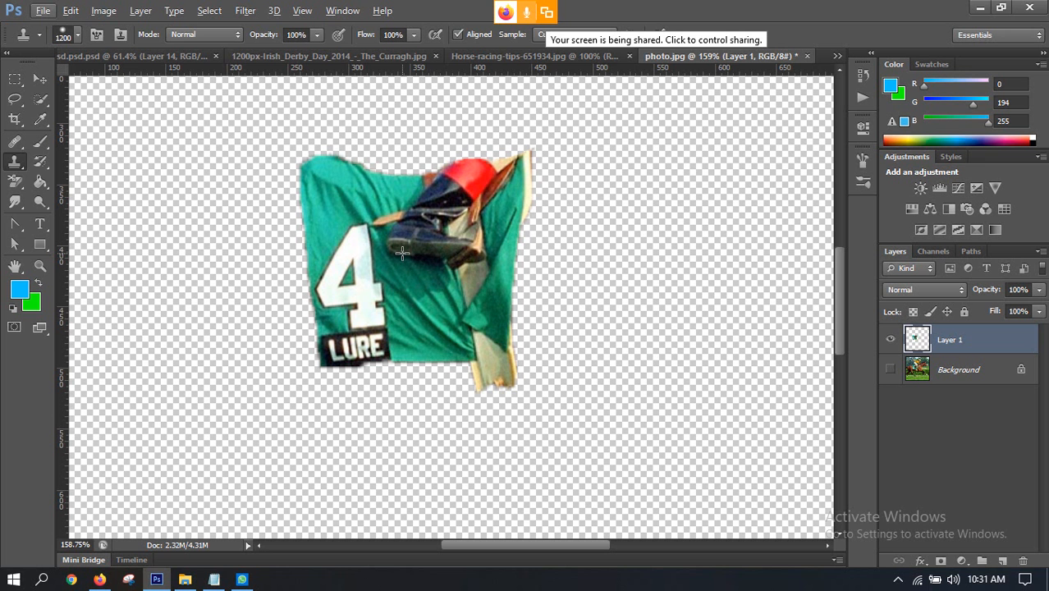
key(bracketleft)
key(bracketleft)
key(bracketleft)
key(bracketleft)
key(bracketleft)
key(bracketleft)
key(bracketleft)
key(bracketleft)
key(bracketleft)
key(bracketleft)
key(bracketleft)
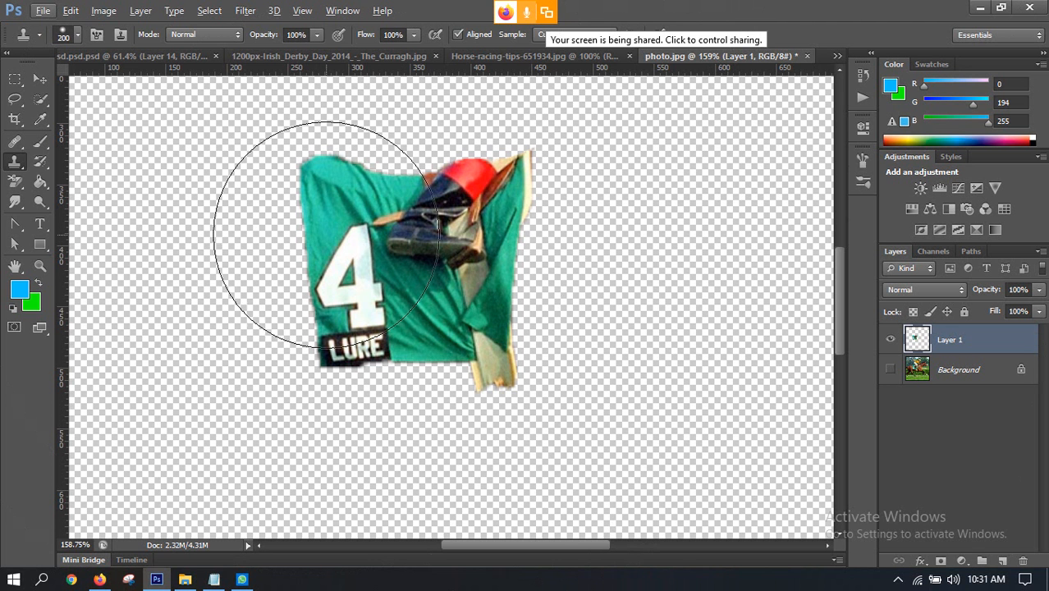
key(bracketleft)
key(bracketleft)
key(bracketleft)
key(bracketleft)
key(bracketleft)
key(bracketleft)
key(bracketleft)
key(bracketleft)
key(bracketleft)
key(bracketleft)
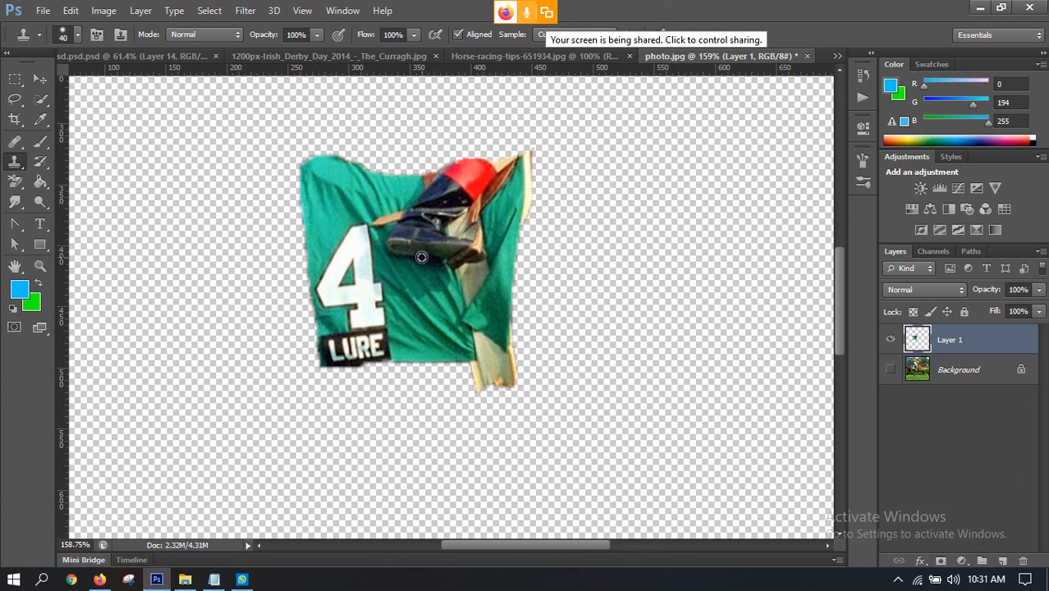
scroll(446, 232, up, 2)
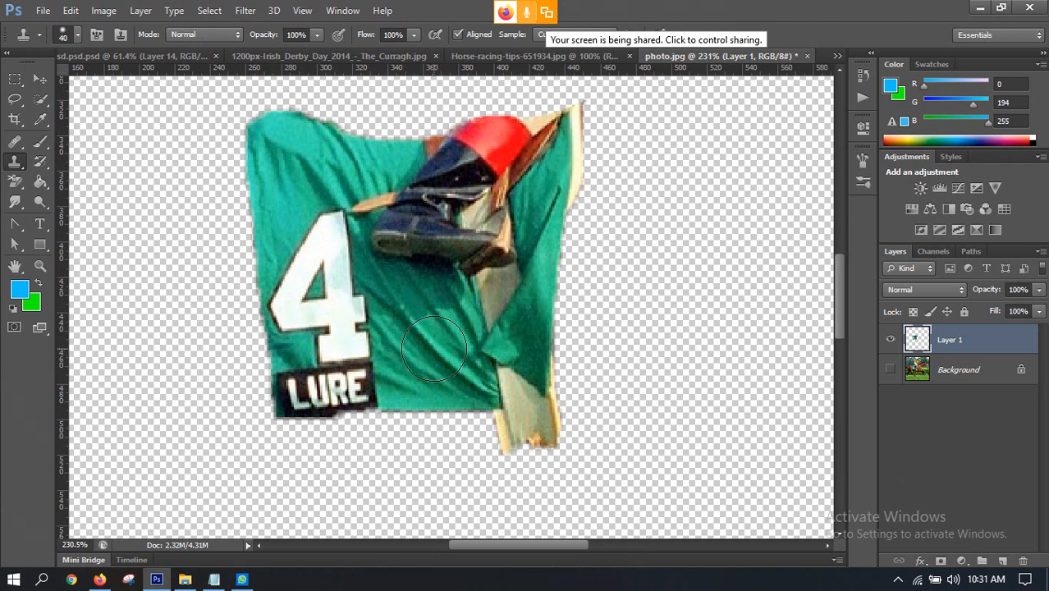
key(bracketleft)
key(bracketleft)
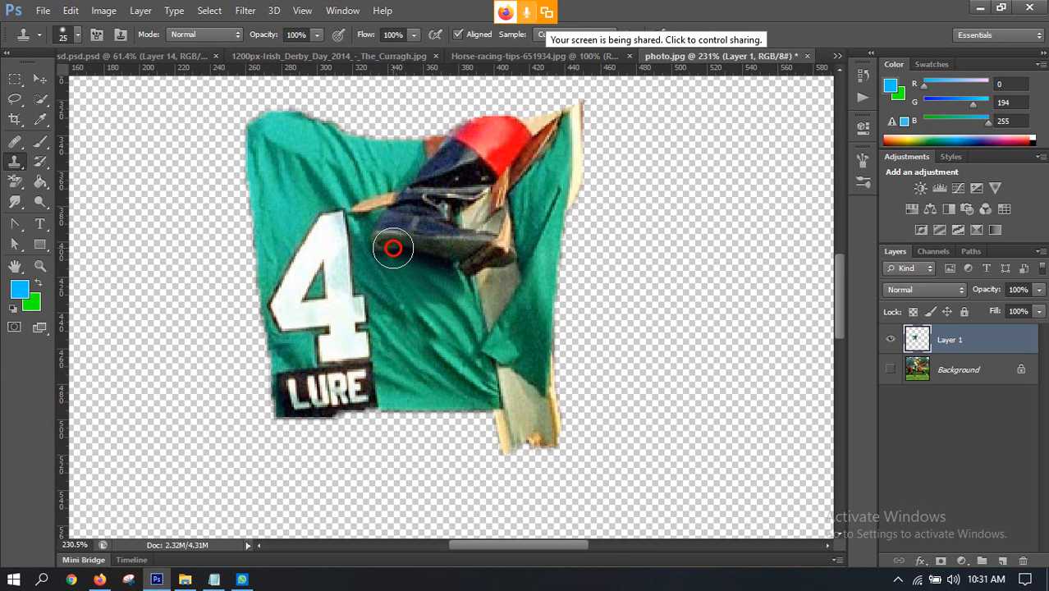
alt+click(385, 273)
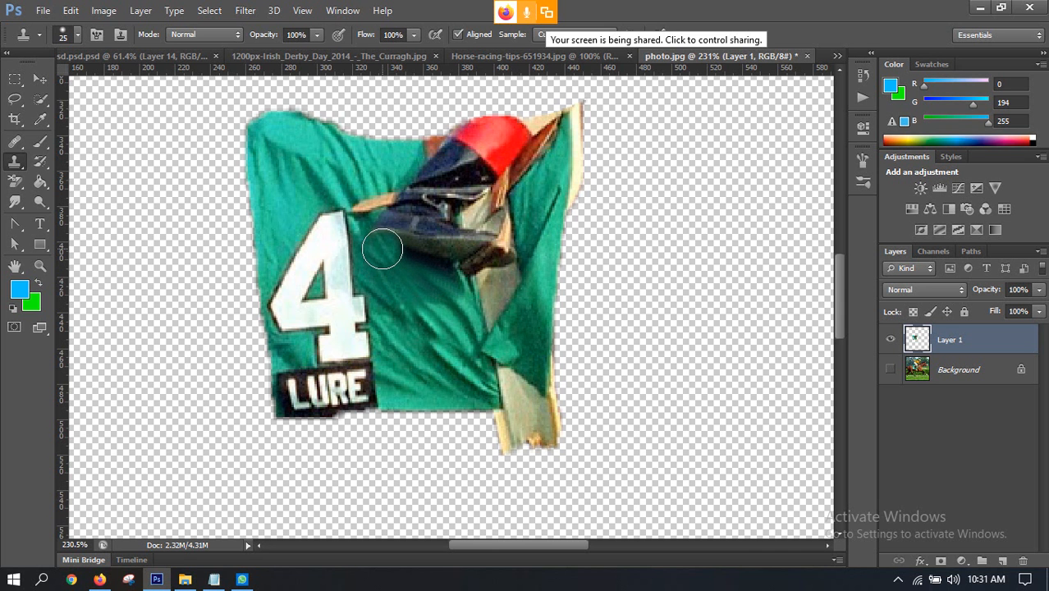
drag(378, 242, 377, 228)
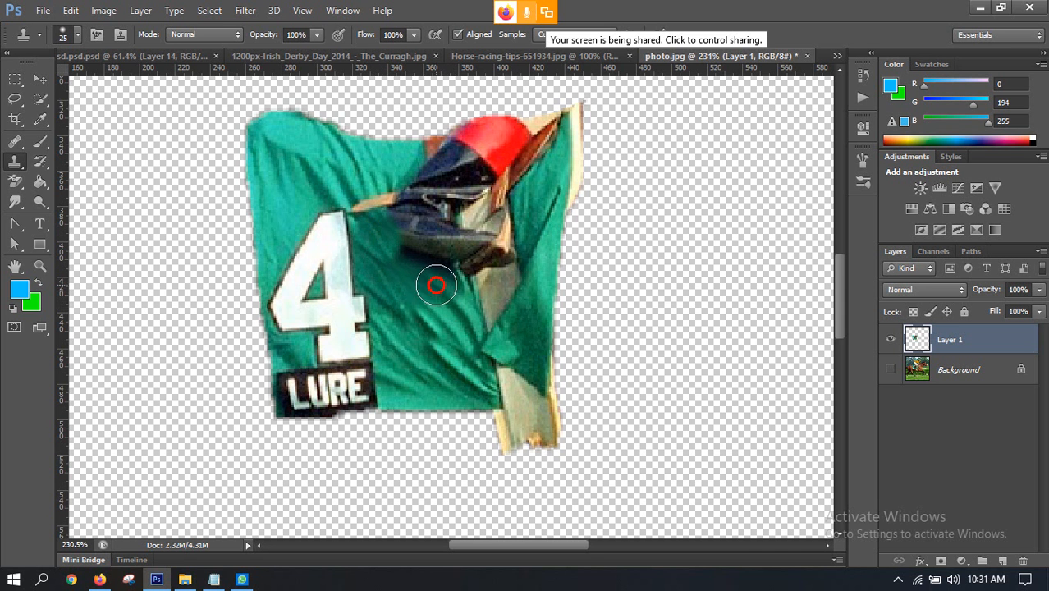
mouse_move(437, 285)
mouse_down()
mouse_move(415, 265)
mouse_move(455, 287)
mouse_move(400, 201)
mouse_move(408, 264)
mouse_move(423, 257)
mouse_move(396, 187)
mouse_move(396, 224)
mouse_move(437, 252)
mouse_up()
alt+click(405, 224)
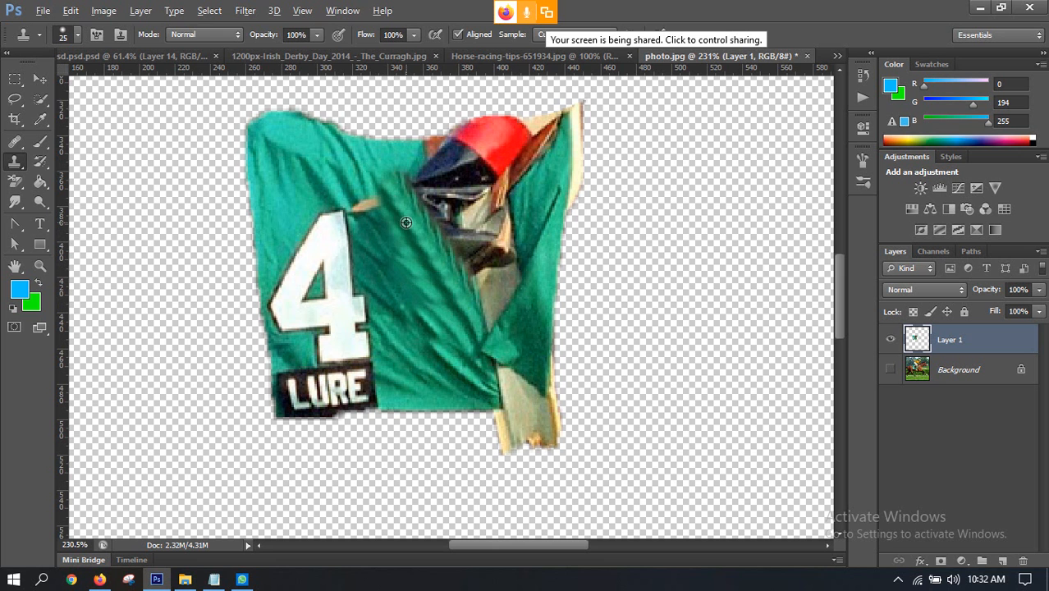
mouse_move(412, 211)
mouse_down()
mouse_move(436, 185)
mouse_move(415, 230)
mouse_move(424, 244)
mouse_move(441, 233)
mouse_move(461, 183)
mouse_up()
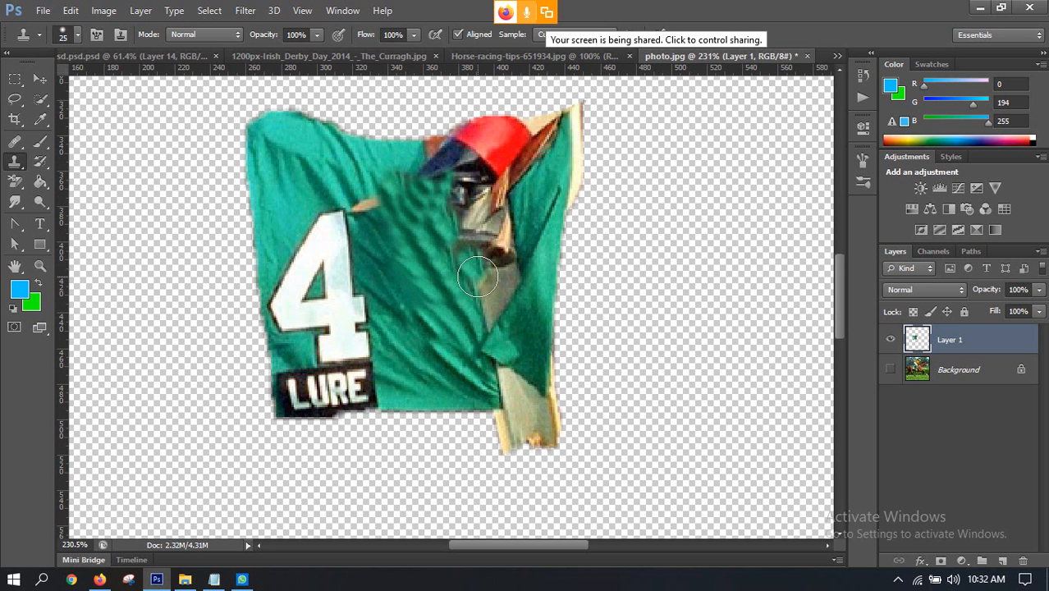
Step: Clone the beige girth strap upward over the boot remains and cover the dark part of the leg with green fabric
mouse_move(502, 289)
mouse_down()
mouse_move(492, 240)
mouse_move(498, 288)
mouse_move(482, 226)
mouse_up()
key(ctrl+z)
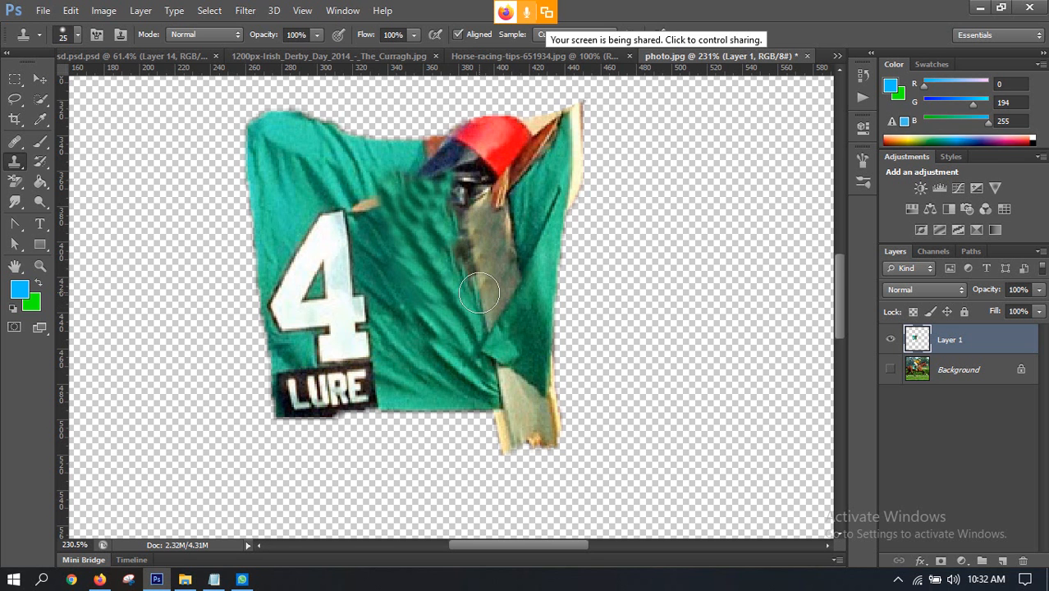
mouse_move(479, 293)
mouse_down()
mouse_move(454, 181)
mouse_move(411, 166)
mouse_move(433, 152)
mouse_up()
alt+click(392, 168)
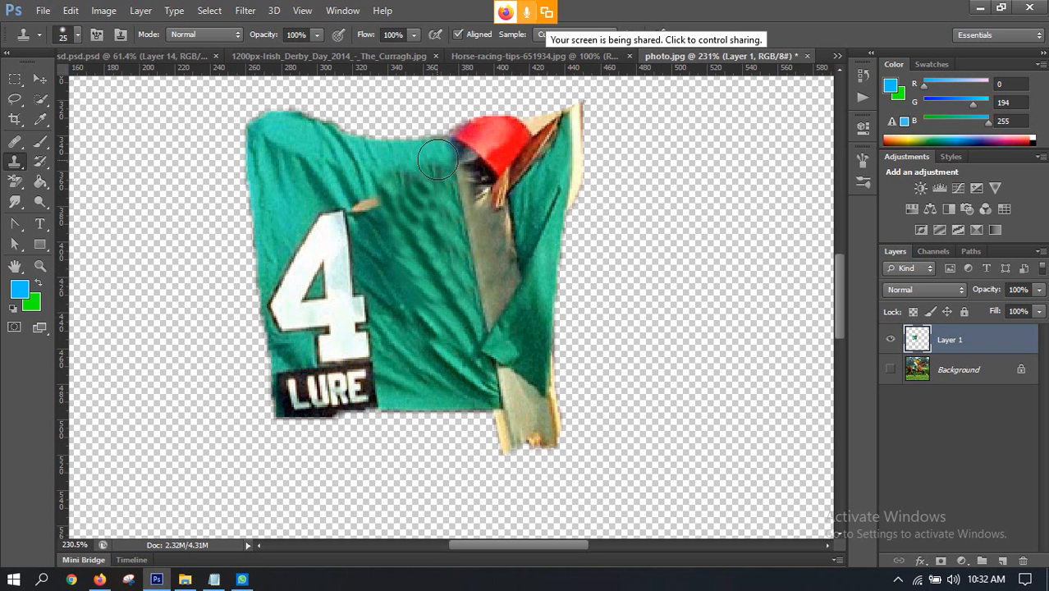
Step: Clone green fabric over the brown stirrup leather and the adjoining part of the red leg band
alt+click(534, 186)
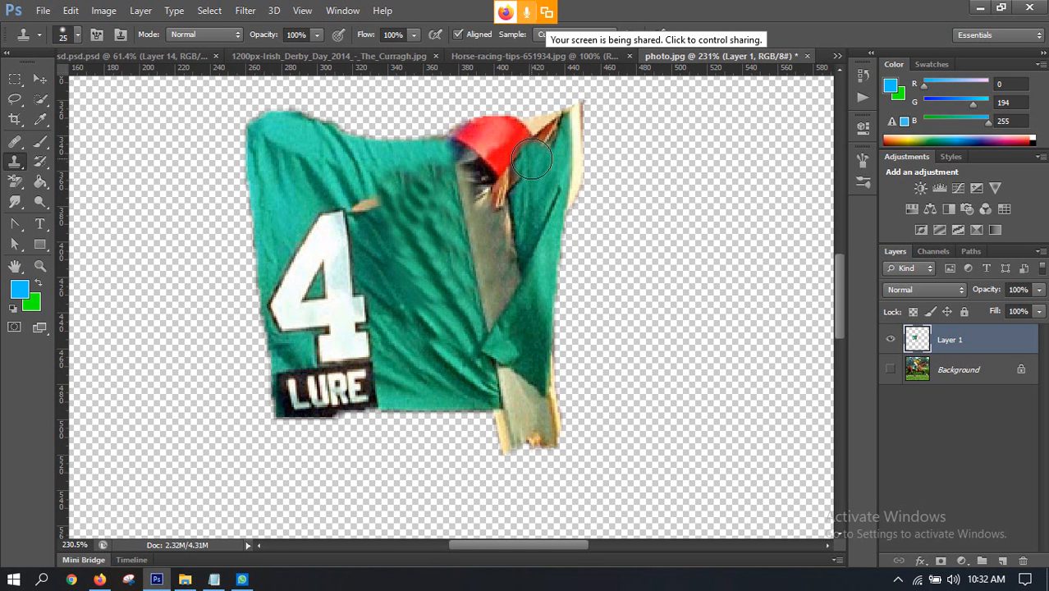
mouse_move(532, 162)
mouse_down()
mouse_move(533, 143)
mouse_move(554, 133)
mouse_up()
alt+click(531, 203)
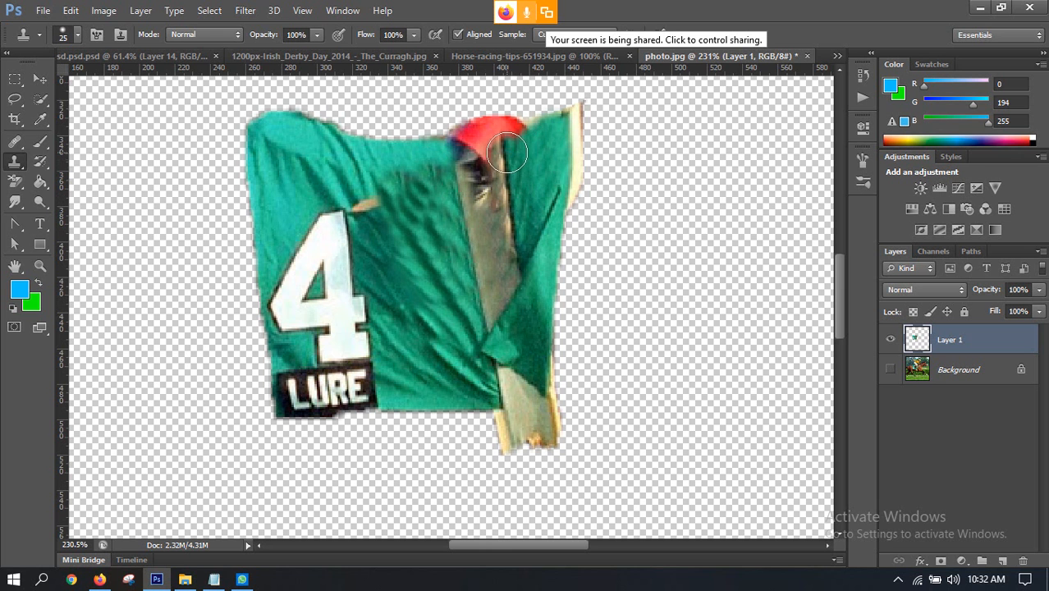
drag(507, 149, 506, 140)
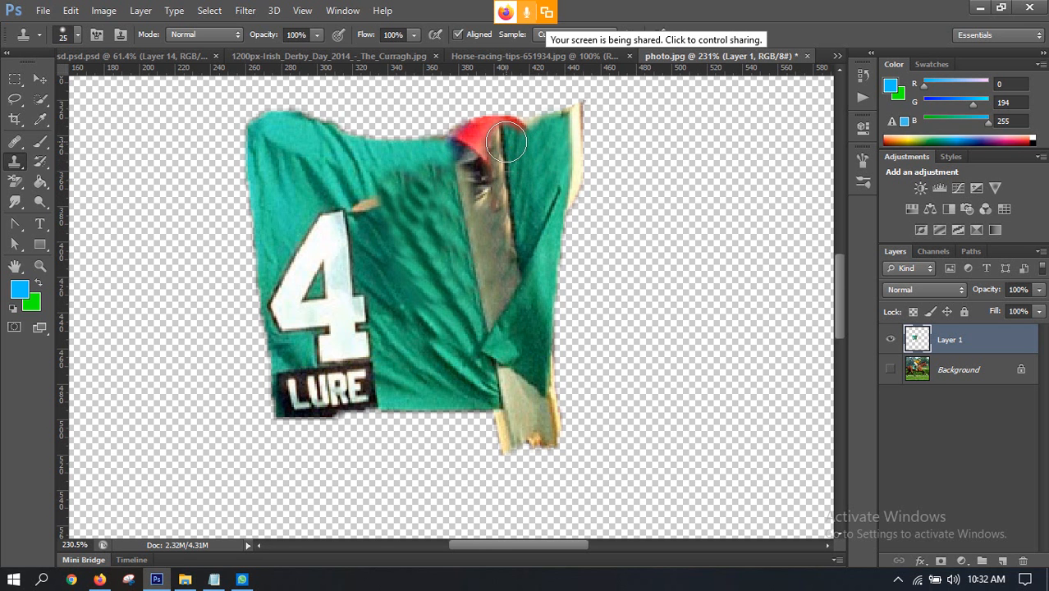
Step: Extend the cloth's light green upper border across the red band and clone out the dark boot remains at the strap's top
alt+click(416, 154)
drag(416, 153, 538, 125)
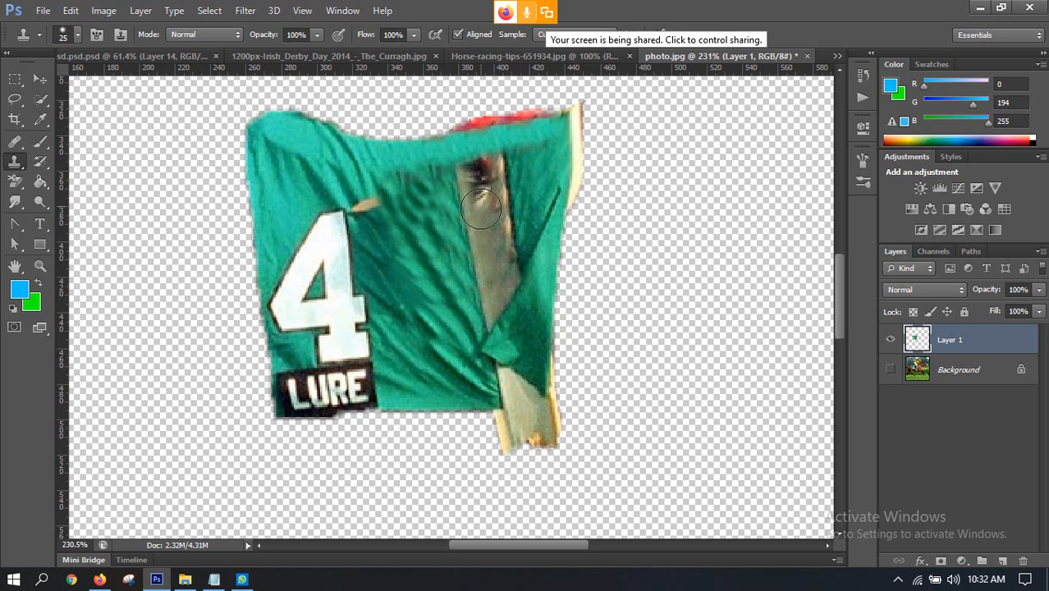
drag(481, 209, 478, 182)
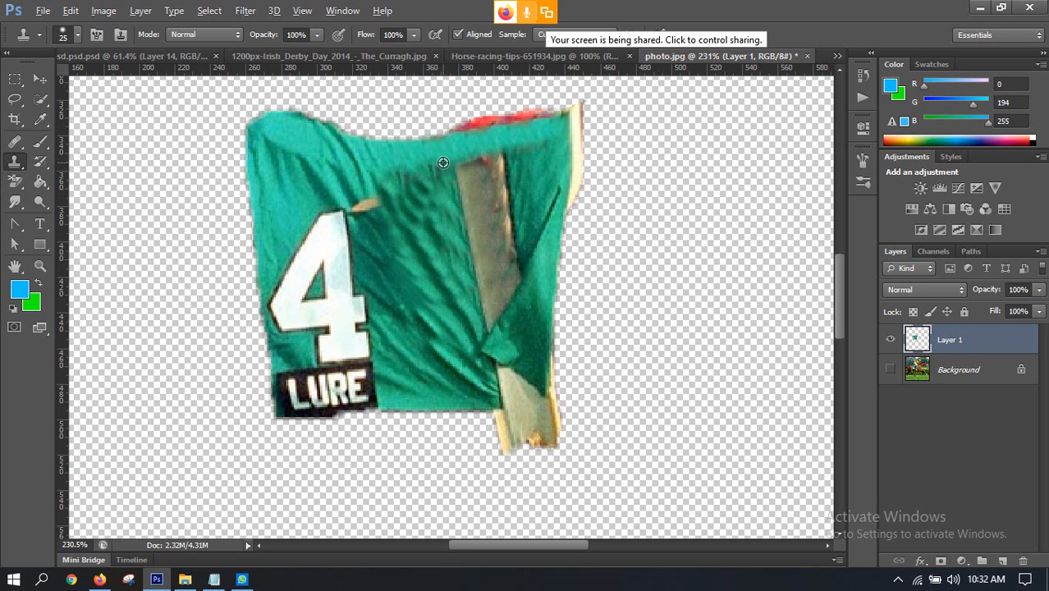
click(482, 156)
Step: Clone light green fabric over the red remnants along the upper edge of the saddle cloth
scroll(593, 305, down, 4)
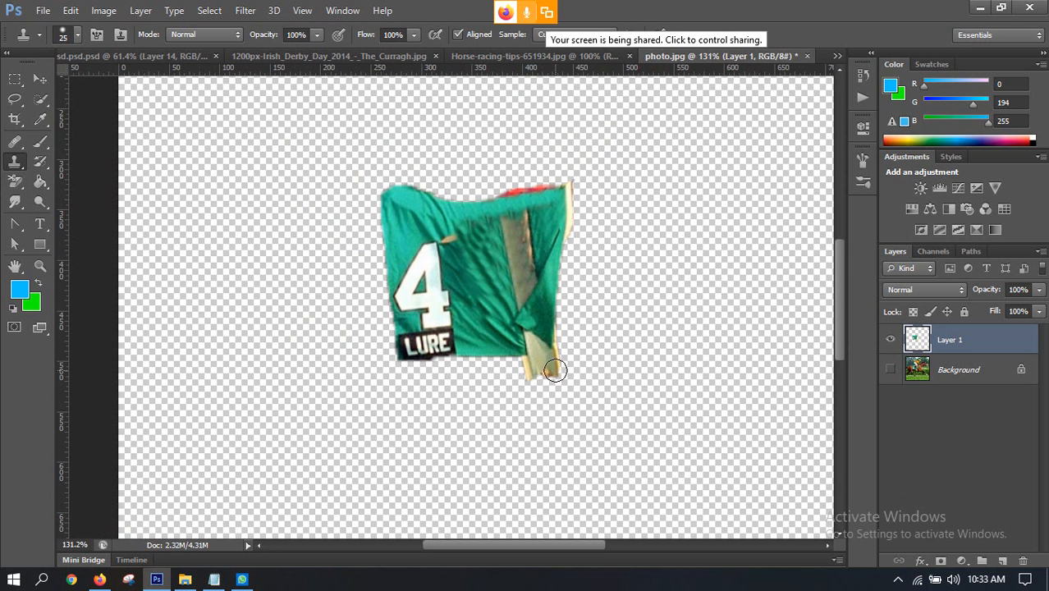
scroll(532, 197, up, 3)
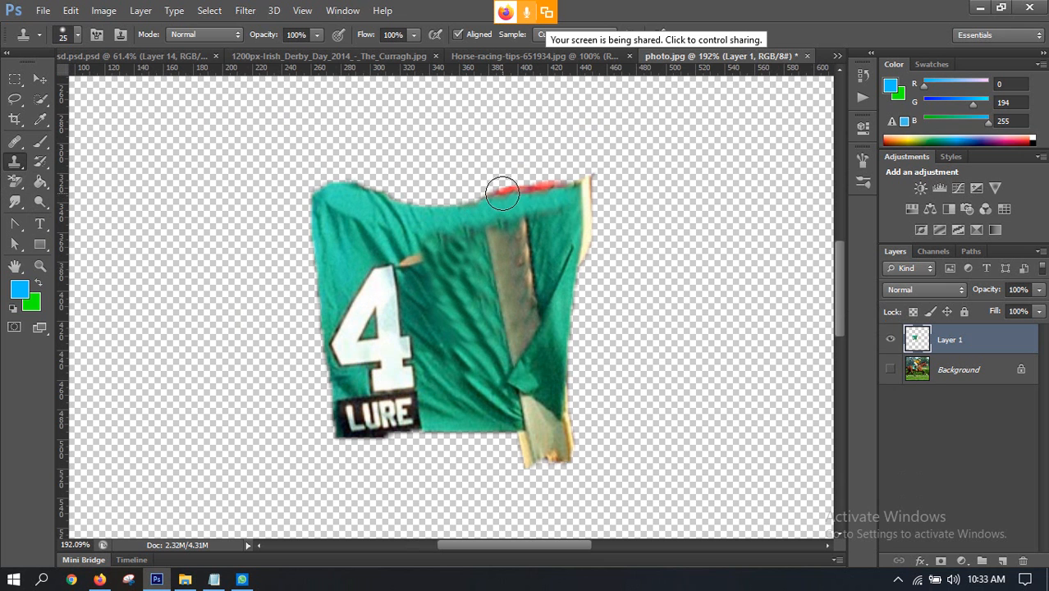
mouse_move(514, 190)
mouse_down()
mouse_move(585, 190)
mouse_move(597, 253)
mouse_up()
key(ctrl+z)
alt+click(462, 221)
click(499, 199)
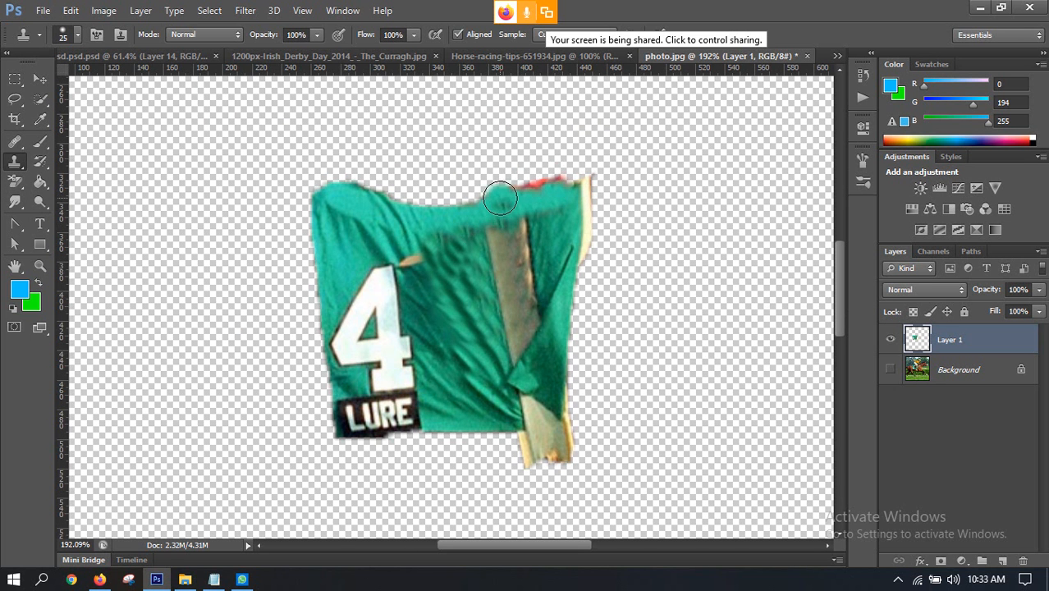
drag(499, 197, 535, 188)
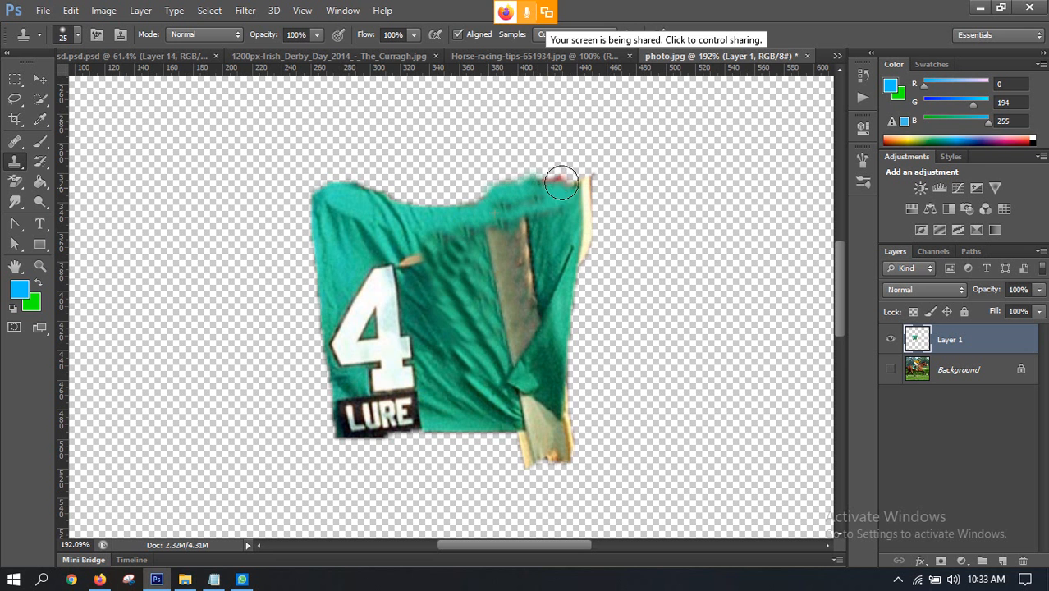
click(561, 182)
scroll(569, 256, down, 1)
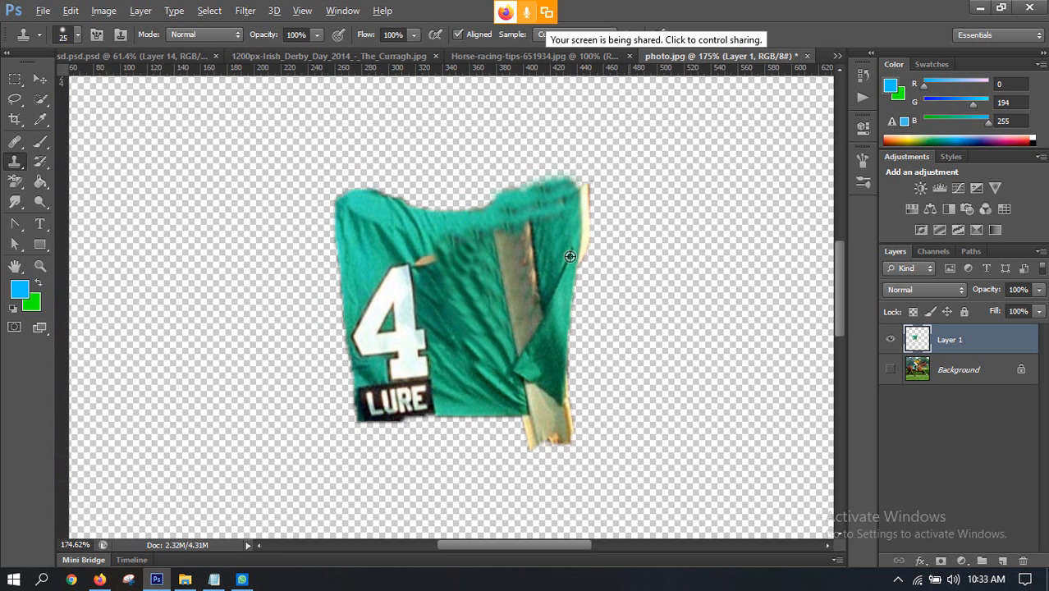
Step: Move the cleaned saddle cloth into the Irish Derby composite, place it over the cat beneath Layer 2, and release its clipping mask
scroll(570, 256, down, 5)
click(41, 76)
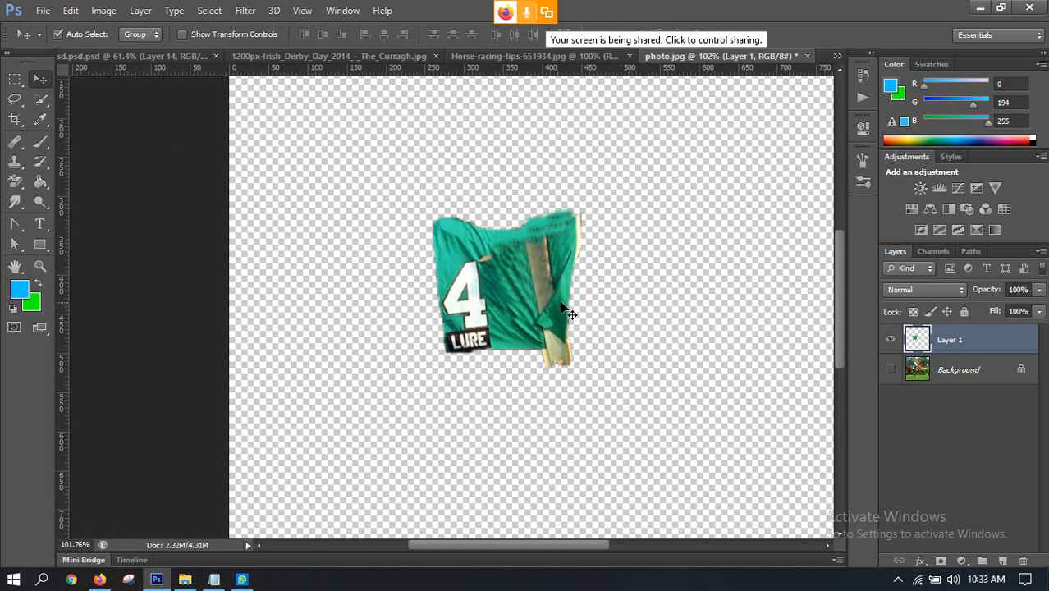
mouse_move(560, 307)
mouse_down()
mouse_move(205, 58)
mouse_move(264, 62)
mouse_move(367, 202)
mouse_move(550, 320)
mouse_up()
drag(551, 320, 598, 345)
drag(970, 375, 967, 349)
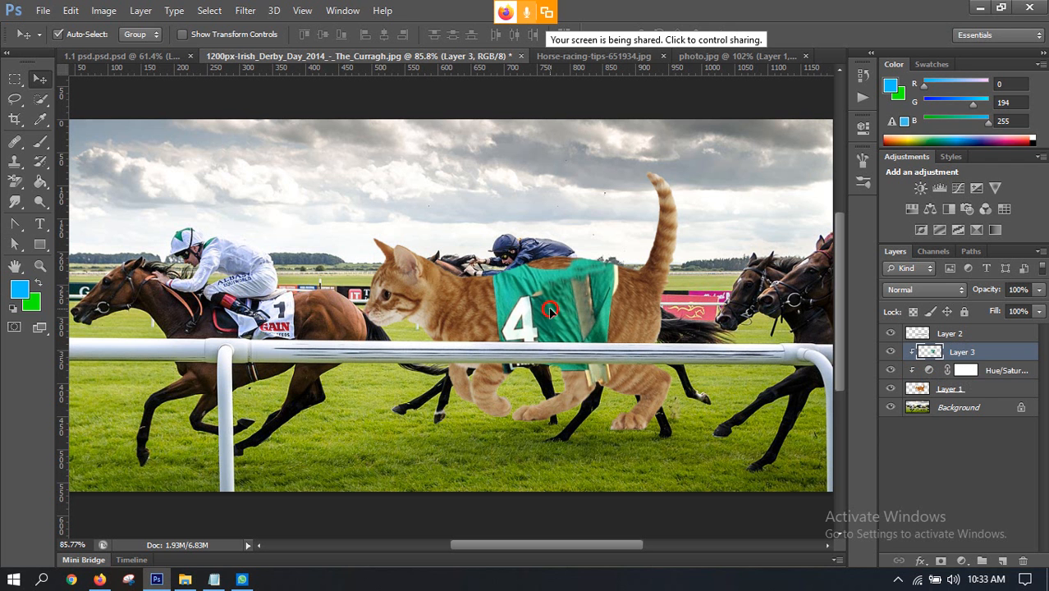
mouse_move(549, 309)
mouse_down()
mouse_move(540, 294)
mouse_move(542, 305)
mouse_up()
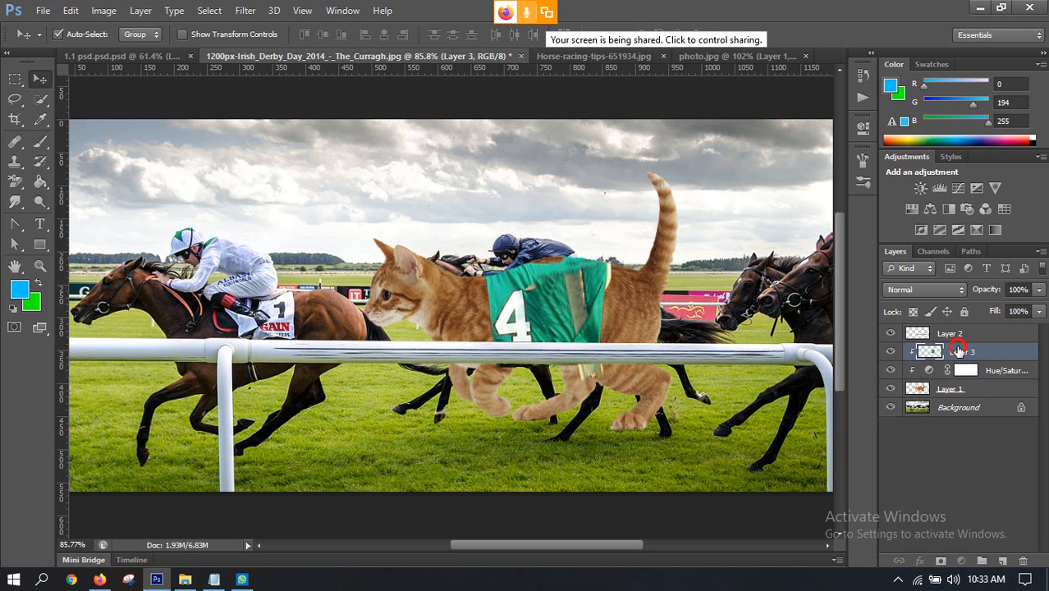
mouse_move(959, 350)
mouse_down()
mouse_move(953, 331)
mouse_move(952, 354)
mouse_up()
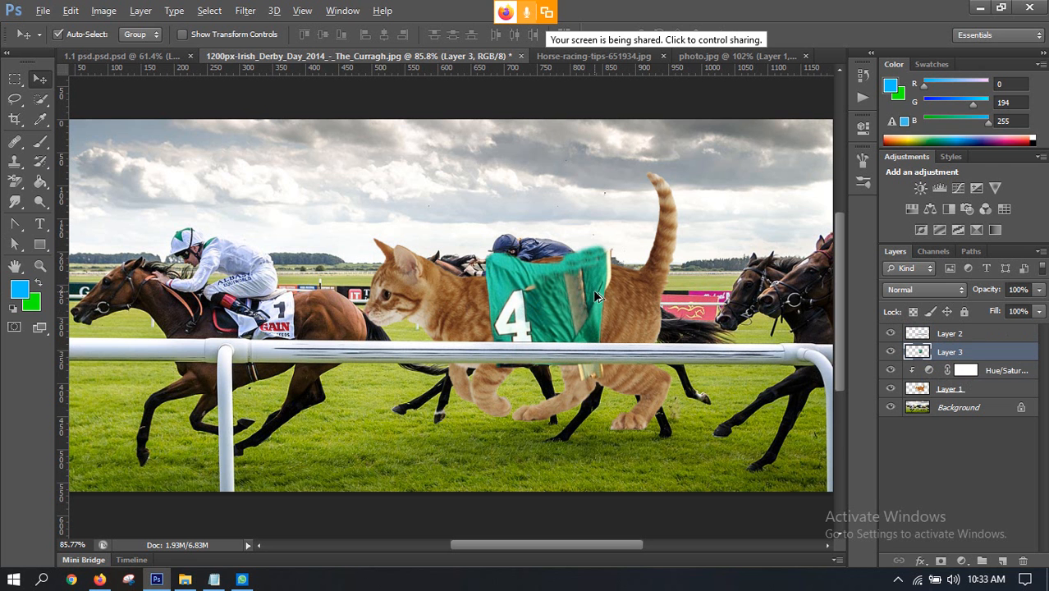
Step: Scale the saddle cloth to about 69% width and 62% height and position it on the cat's body
scroll(554, 294, up, 1)
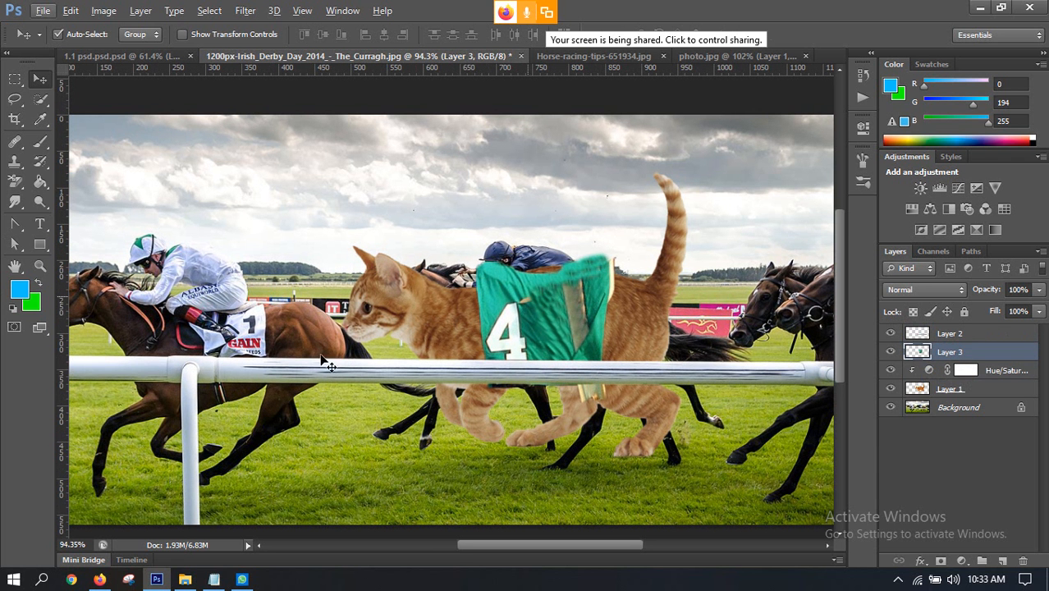
key(ctrl+t)
click(100, 580)
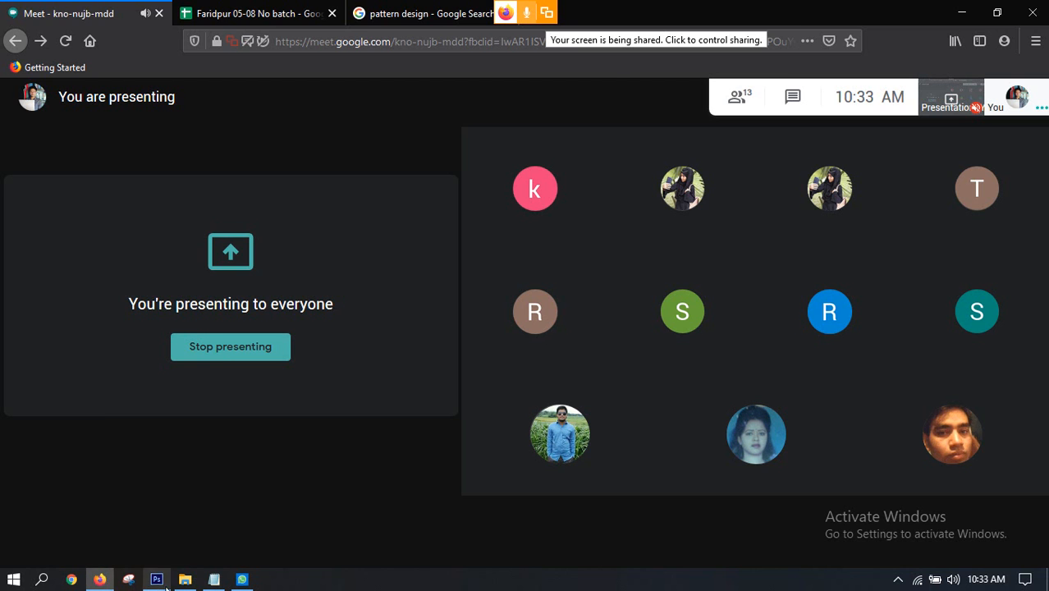
click(157, 580)
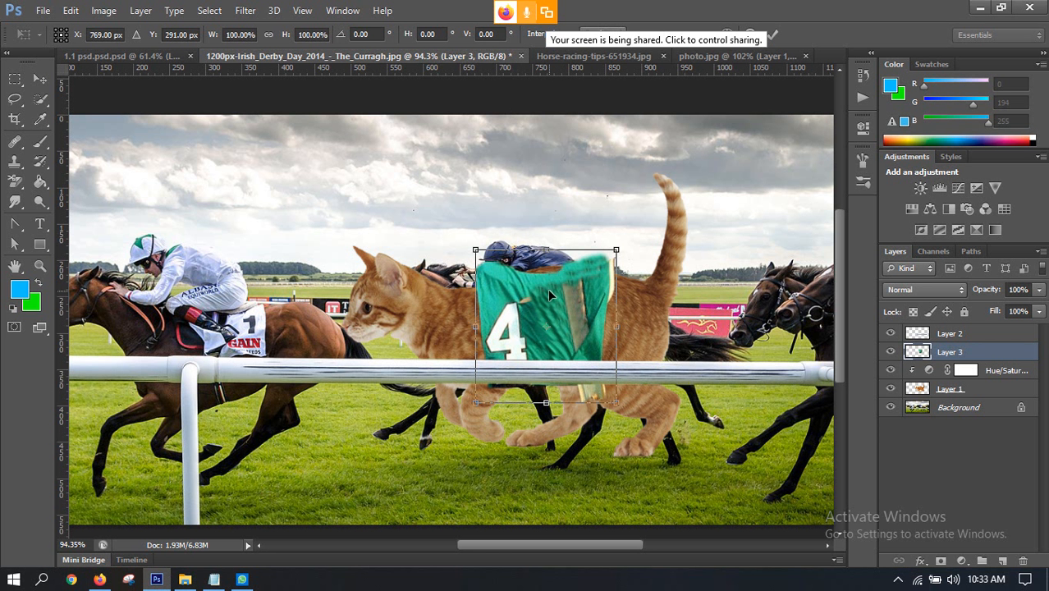
drag(549, 295, 537, 296)
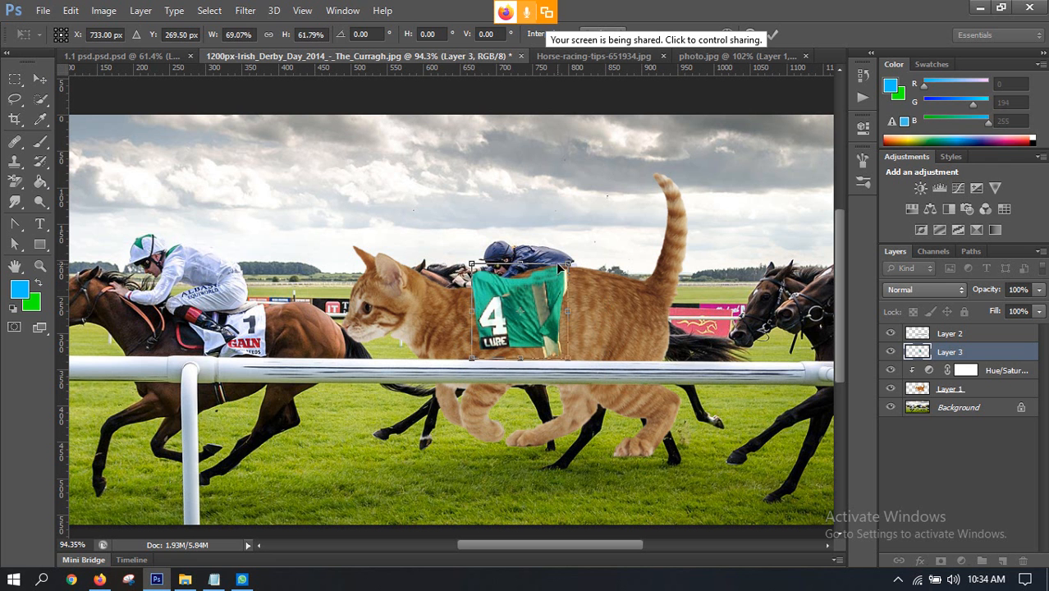
drag(586, 370, 599, 351)
mouse_move(531, 330)
mouse_down()
mouse_move(543, 316)
mouse_move(554, 324)
mouse_move(524, 306)
mouse_move(537, 320)
mouse_move(491, 319)
mouse_up()
drag(614, 352, 611, 362)
drag(509, 306, 519, 316)
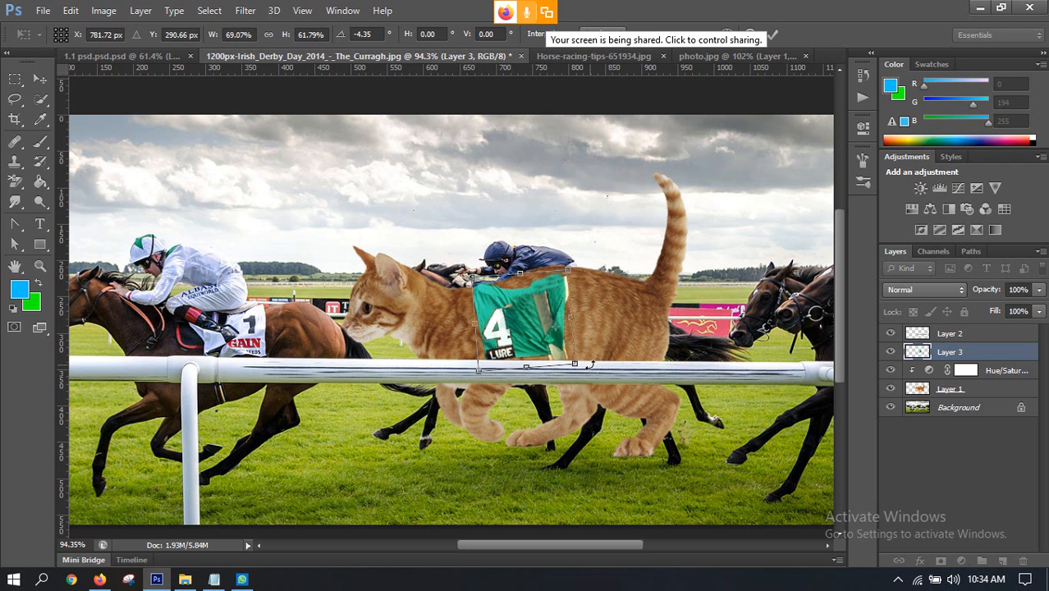
Step: Straighten the saddle cloth and distort its upper front corner to fit behind the cat's shoulder
drag(590, 363, 589, 365)
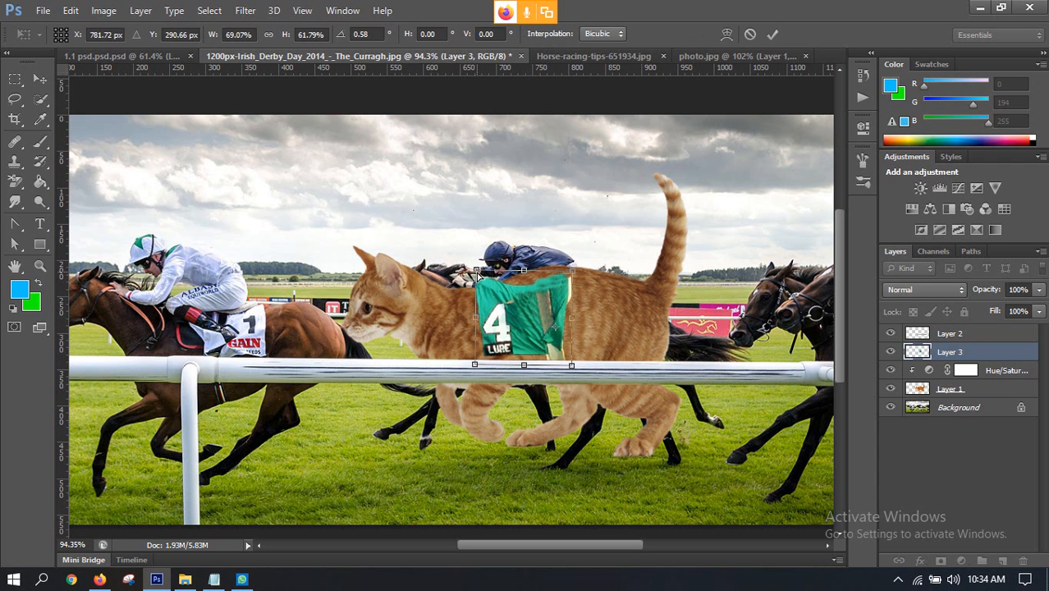
drag(477, 273, 474, 280)
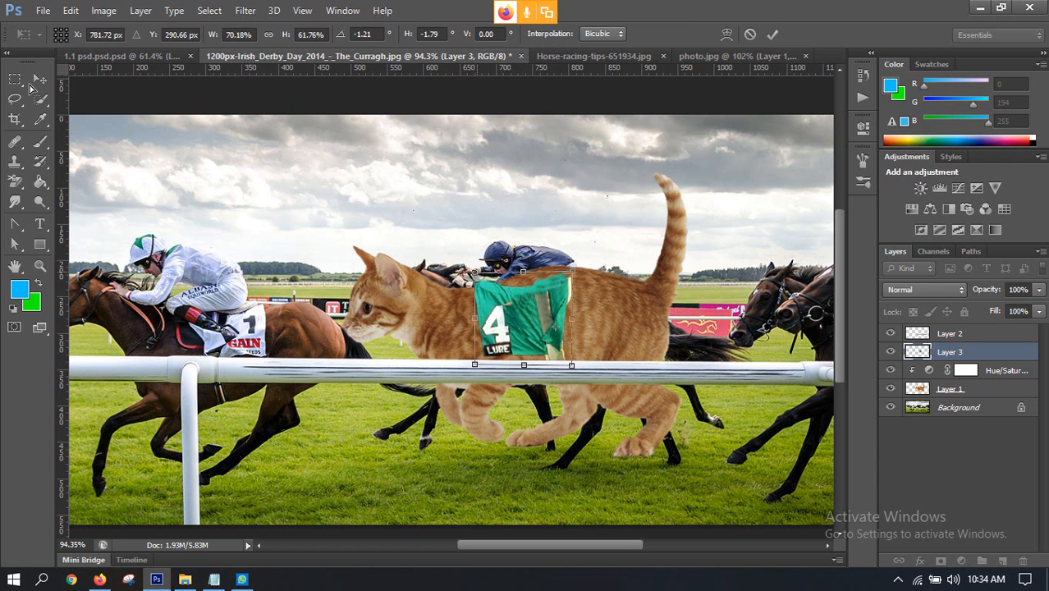
key(ctrl+z)
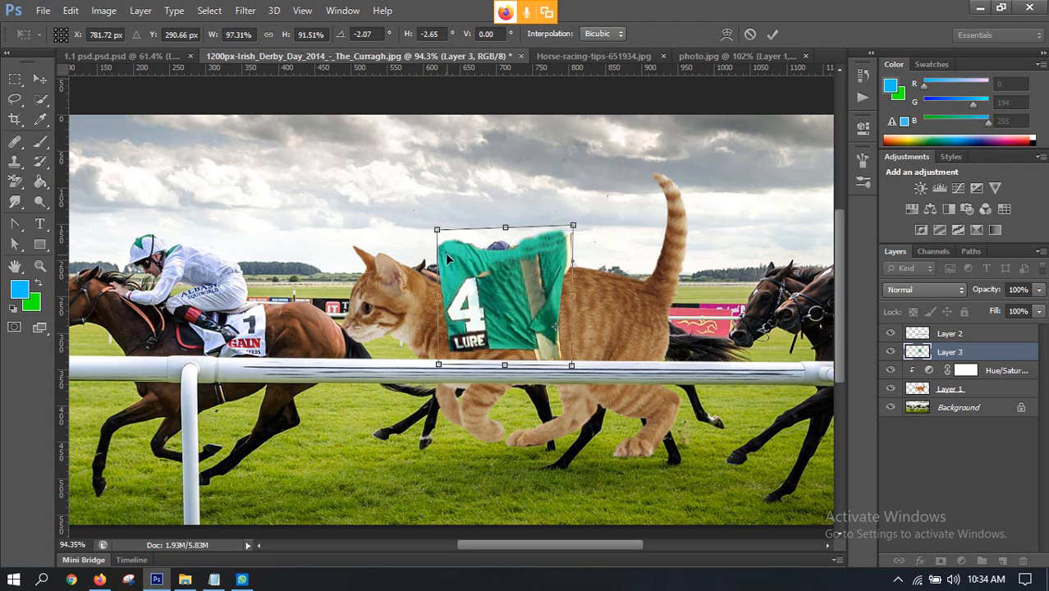
drag(436, 229, 469, 281)
Step: Warp the cloth so its upper edge follows the cat's back and its lower rear corner narrows, then apply the transform
drag(572, 273, 493, 232)
click(726, 34)
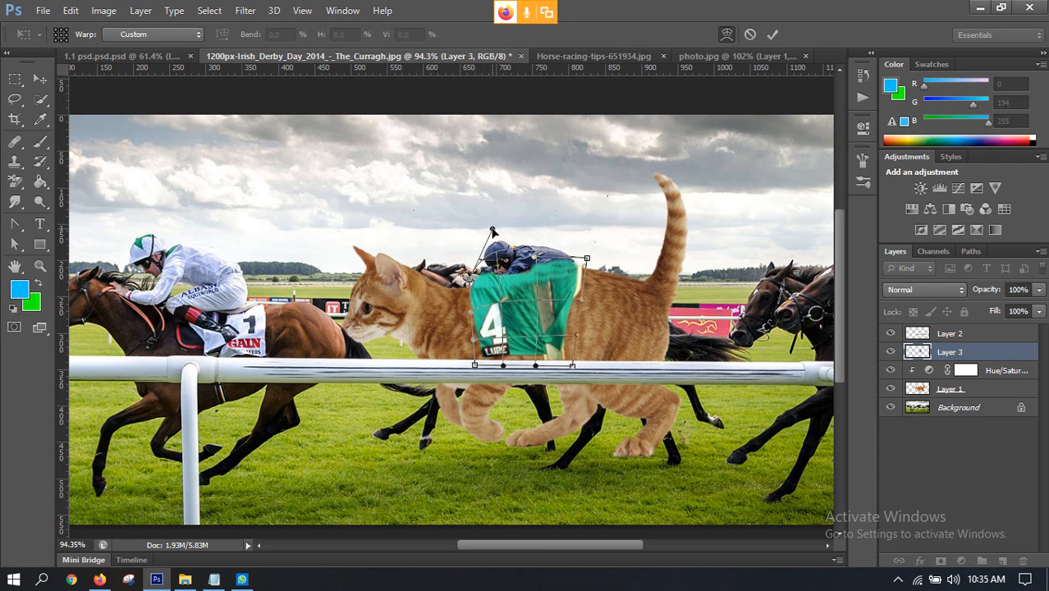
click(588, 259)
mouse_move(536, 365)
mouse_down()
mouse_move(517, 367)
mouse_move(559, 364)
mouse_up()
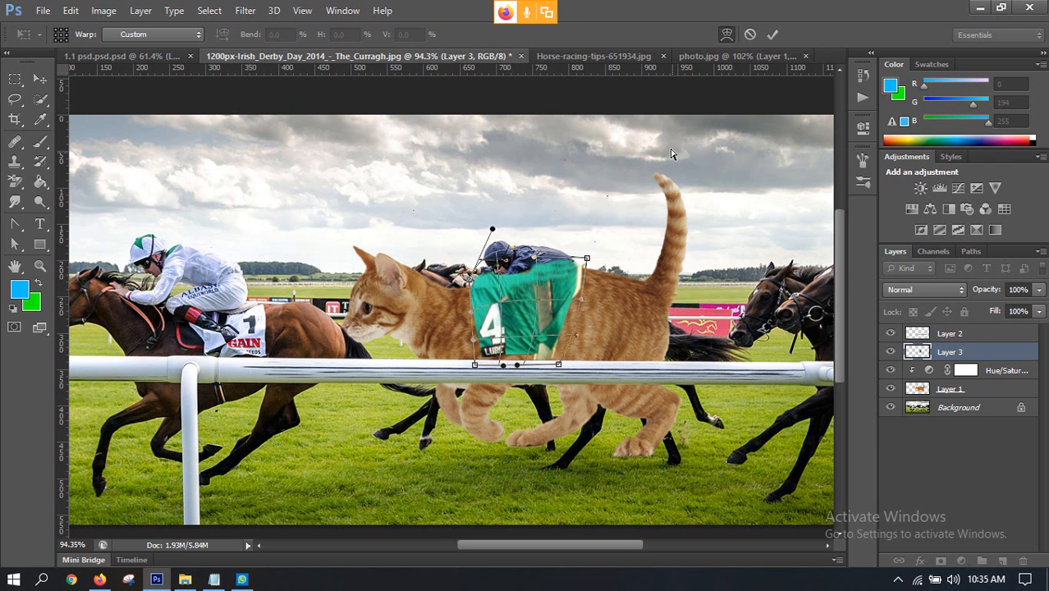
click(772, 33)
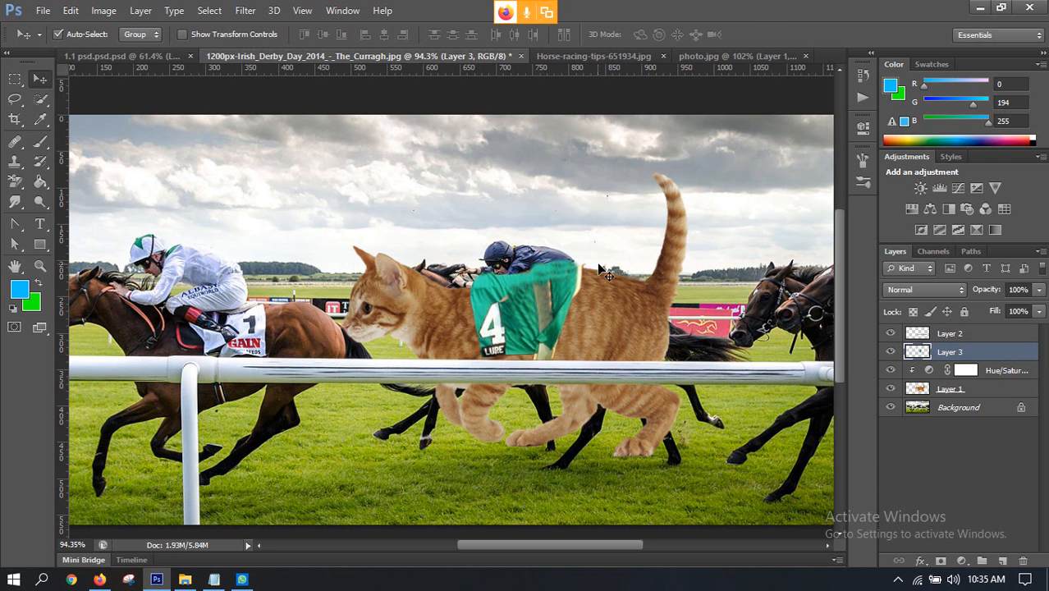
Step: Erase the cloth's upper front edge where it overlaps the jockey's arm, using a size 45 eraser
scroll(521, 283, up, 3)
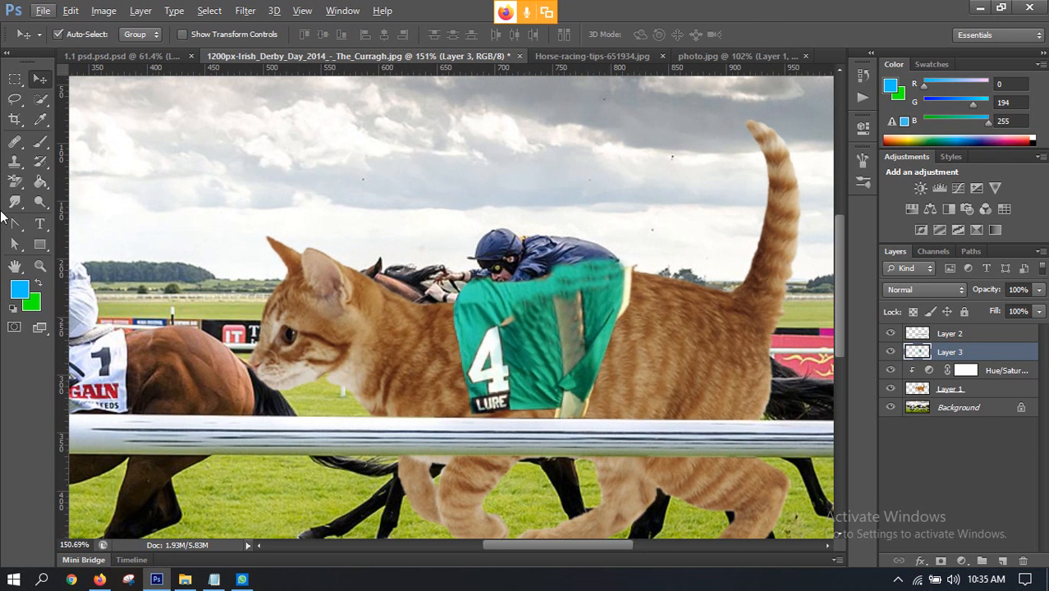
click(14, 182)
click(78, 175)
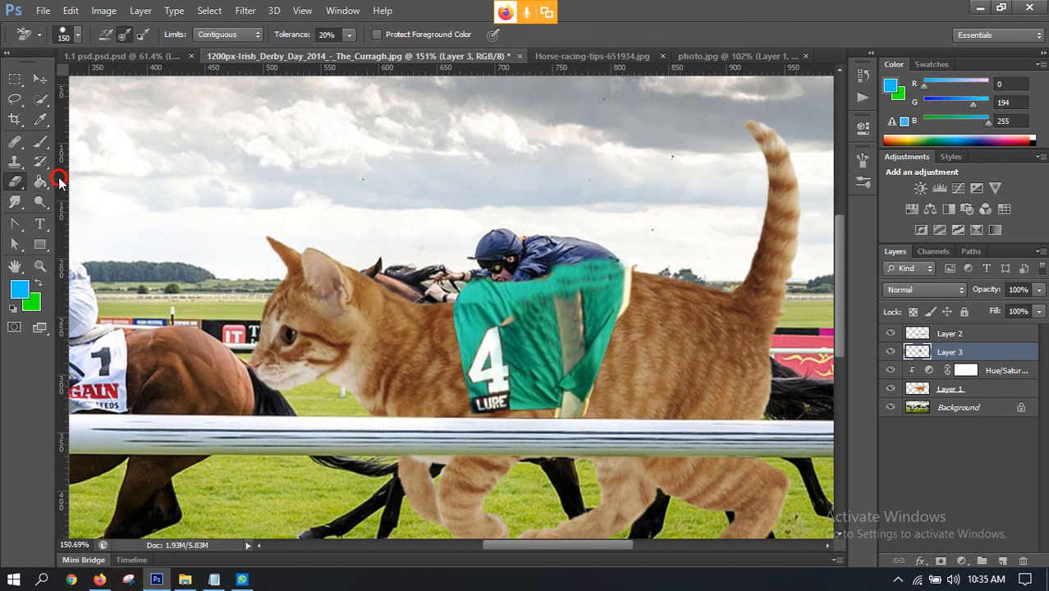
key(bracketleft)
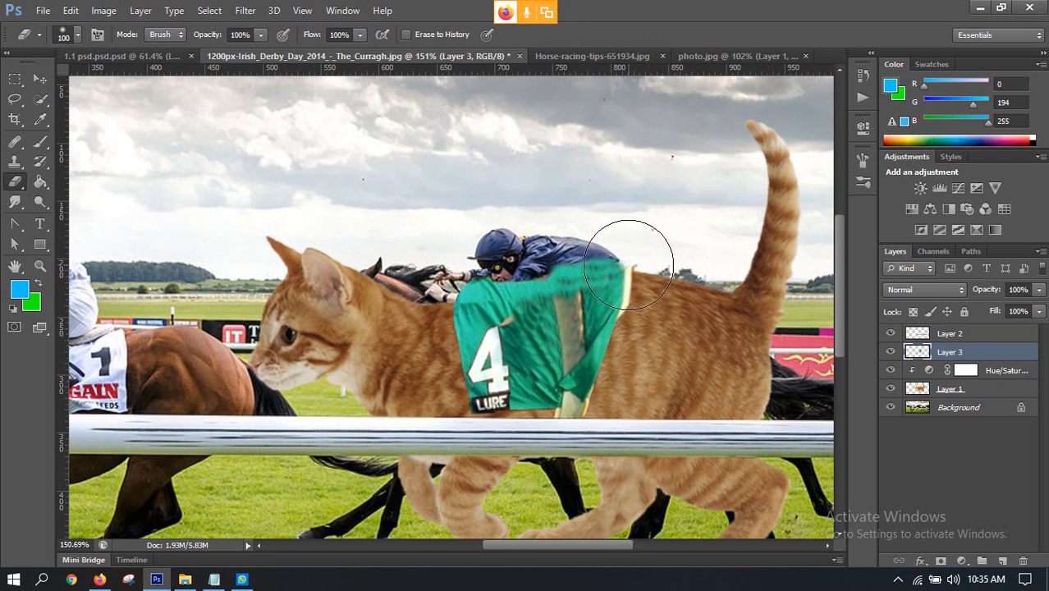
key(bracketleft)
key(bracketleft)
key(bracketleft)
key(bracketleft)
key(bracketleft)
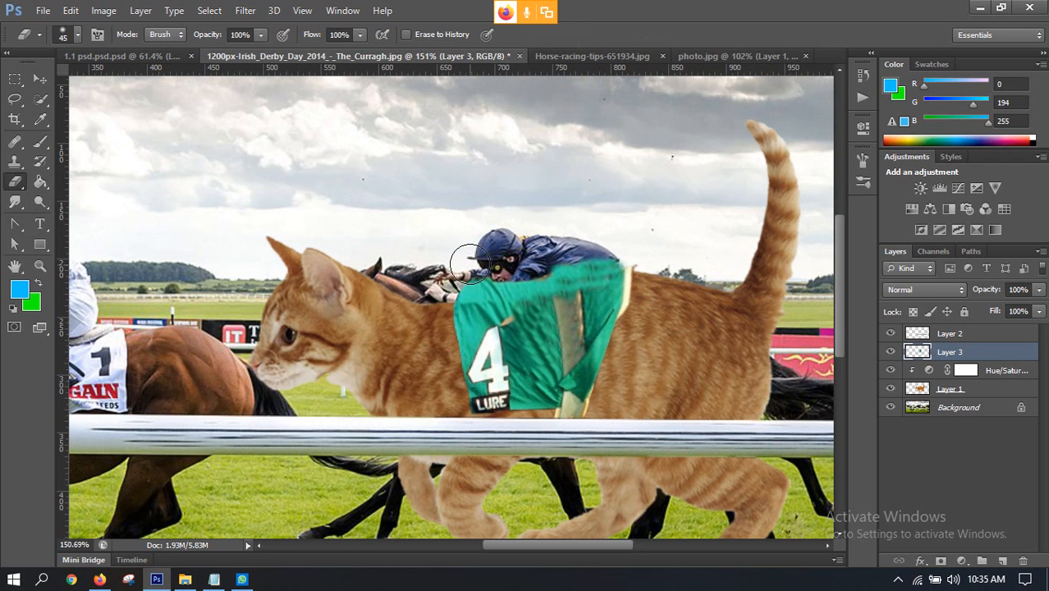
click(466, 268)
mouse_move(467, 268)
mouse_down()
mouse_move(485, 273)
mouse_move(572, 247)
mouse_move(476, 277)
mouse_up()
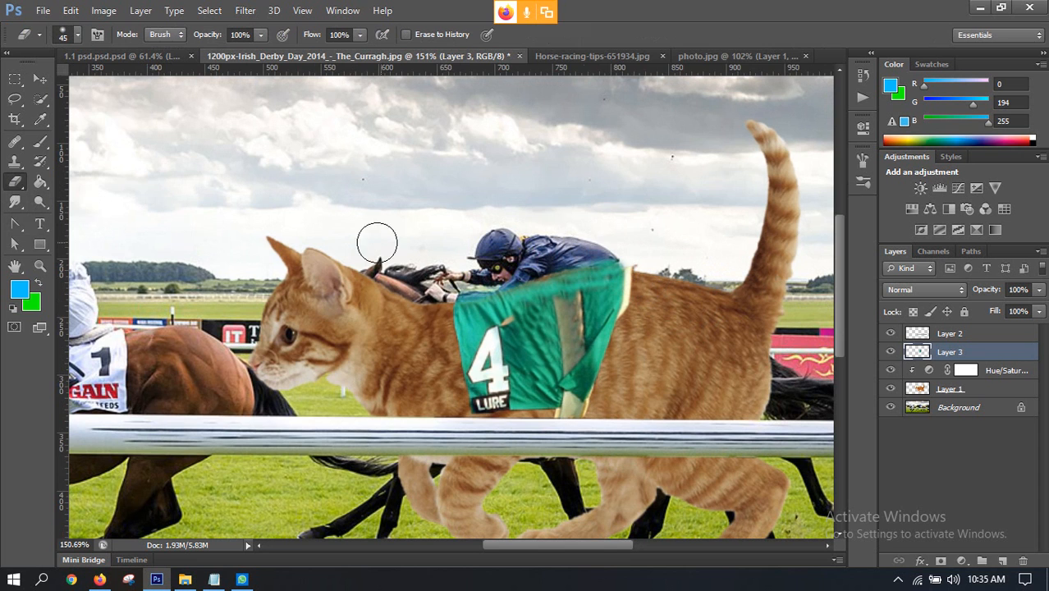
scroll(593, 309, down, 7)
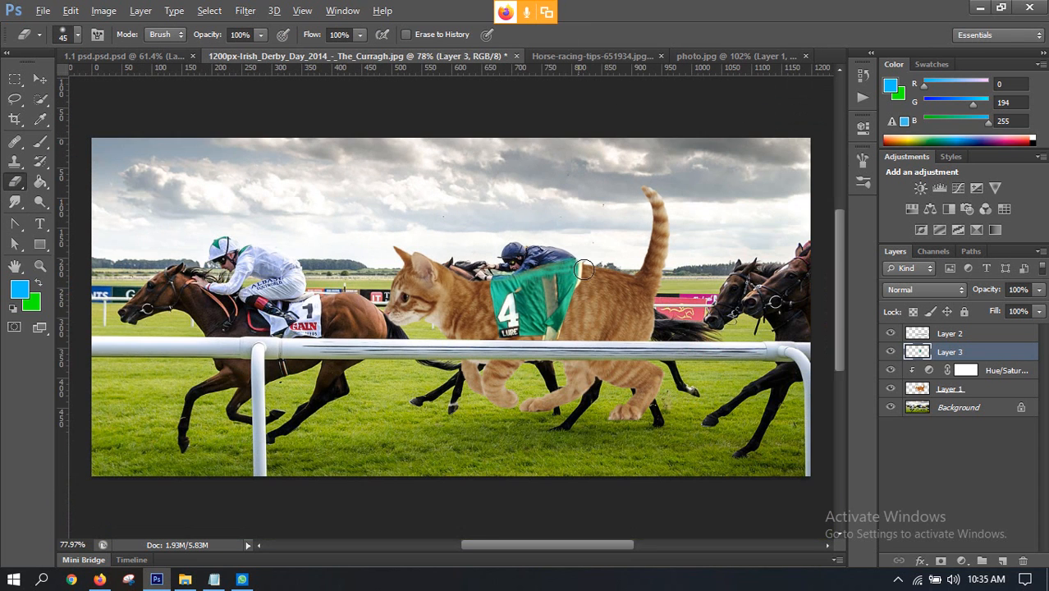
Step: Close photo.jpg without saving and bring up Horse-racing-tips-651934.jpg for a closer view of the jockey
click(565, 56)
click(712, 56)
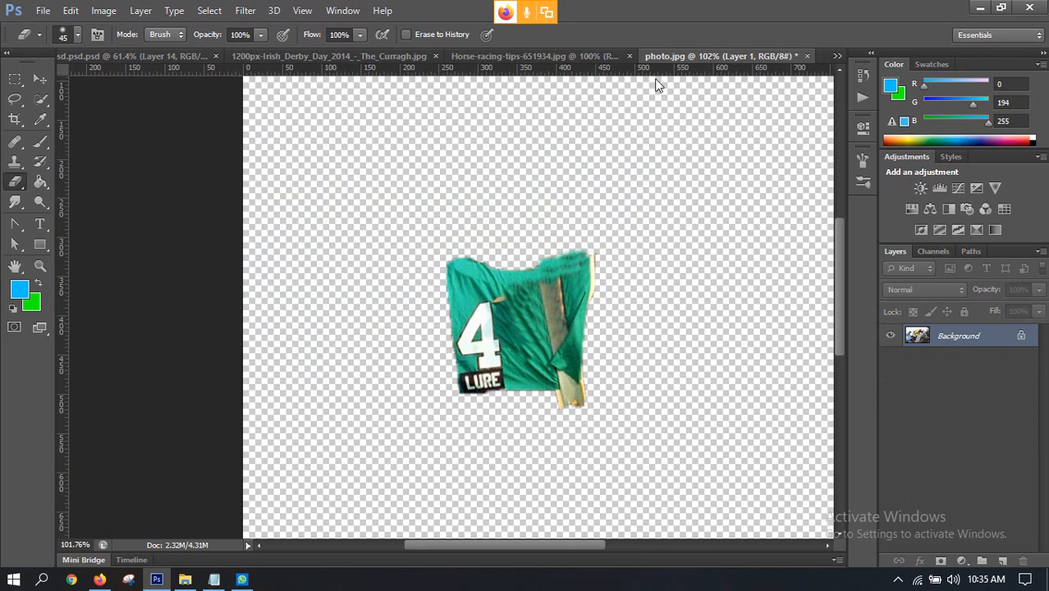
click(806, 56)
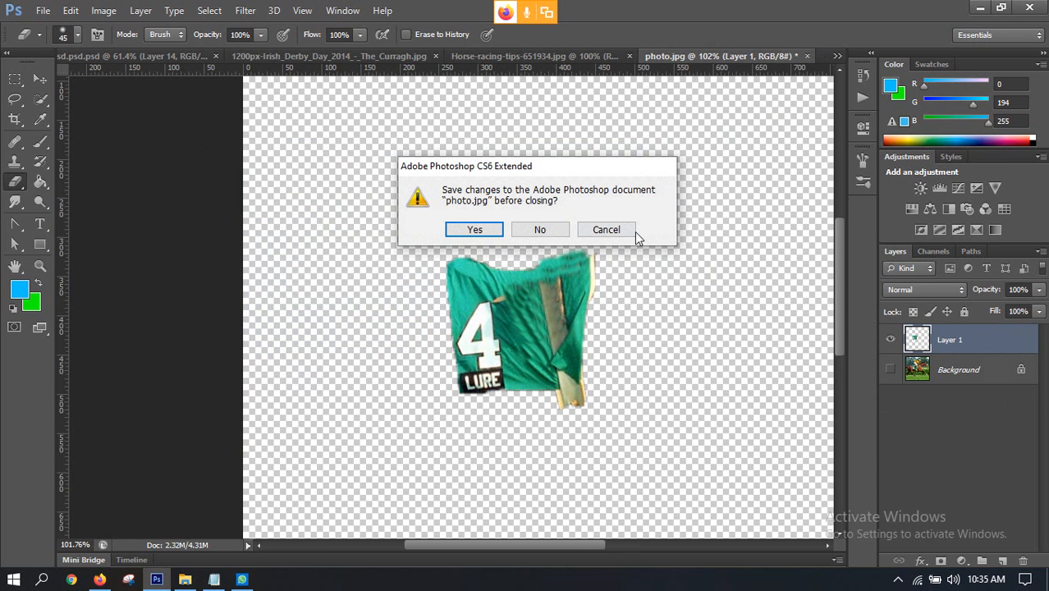
click(542, 232)
click(519, 54)
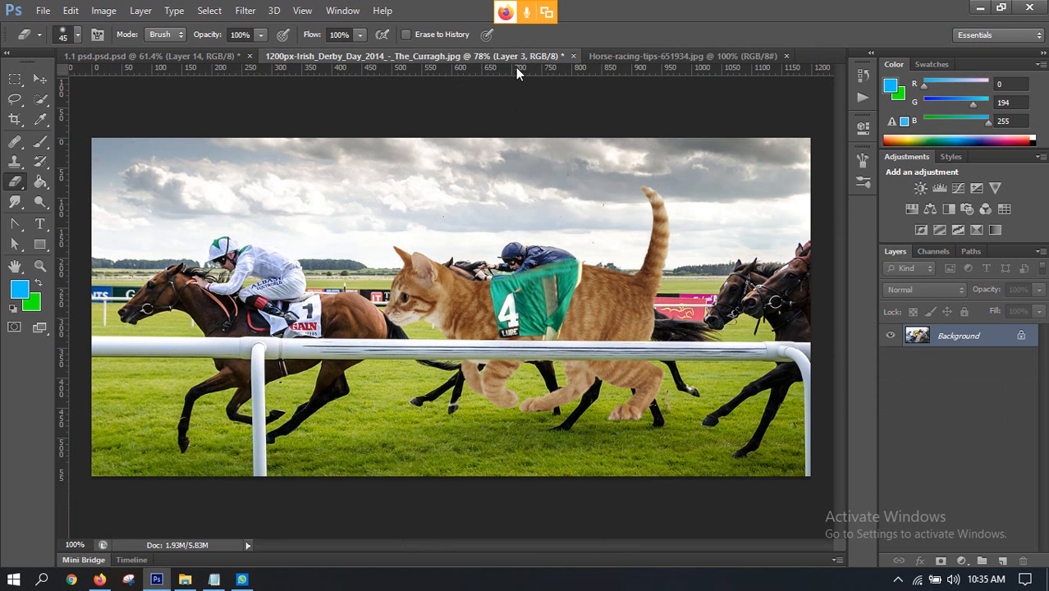
click(624, 60)
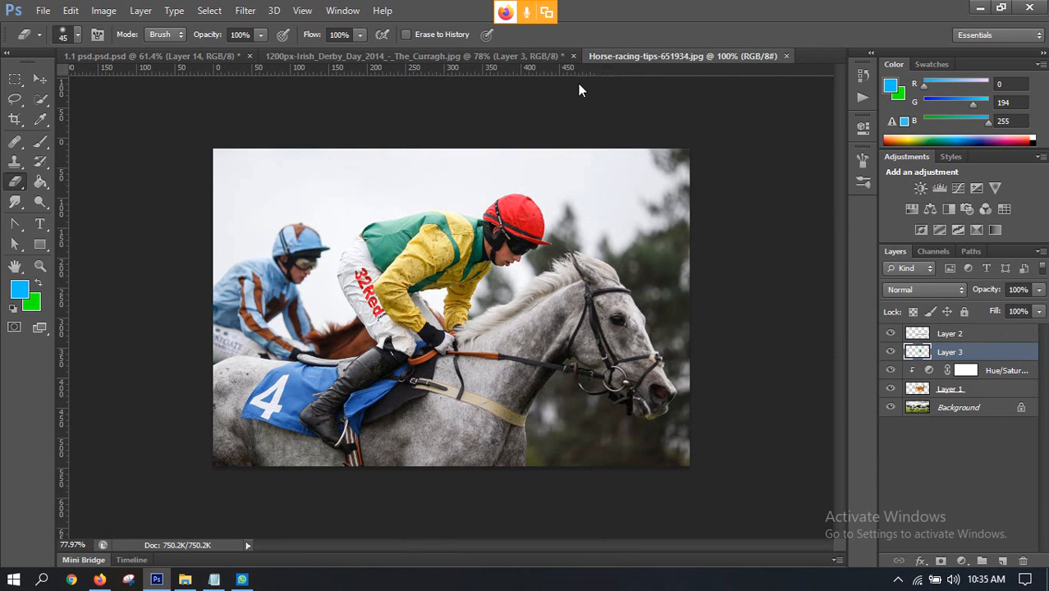
scroll(457, 267, up, 1)
scroll(457, 268, up, 3)
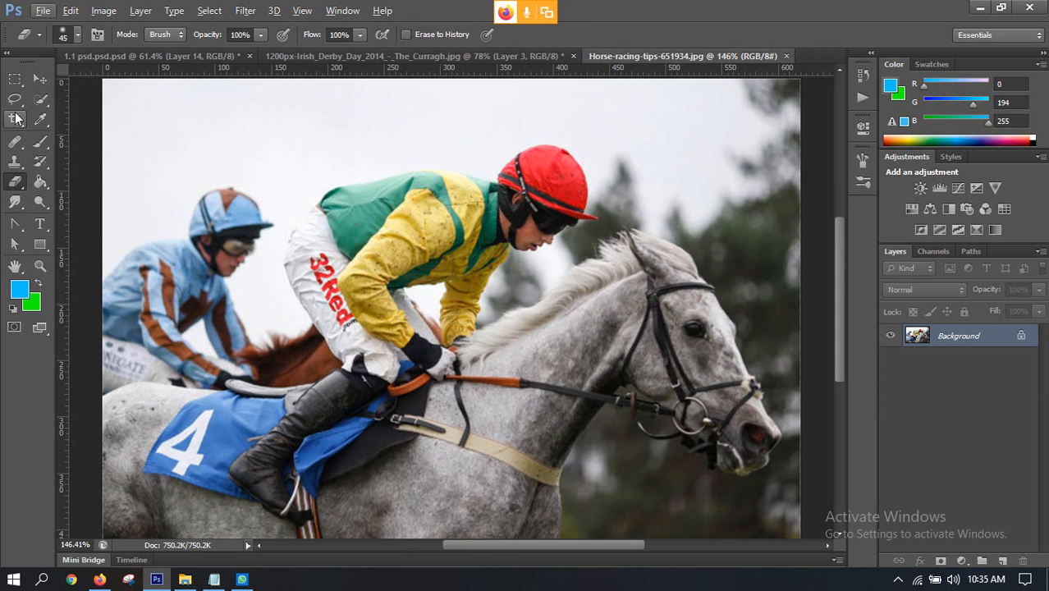
click(13, 99)
drag(13, 100, 30, 101)
click(50, 112)
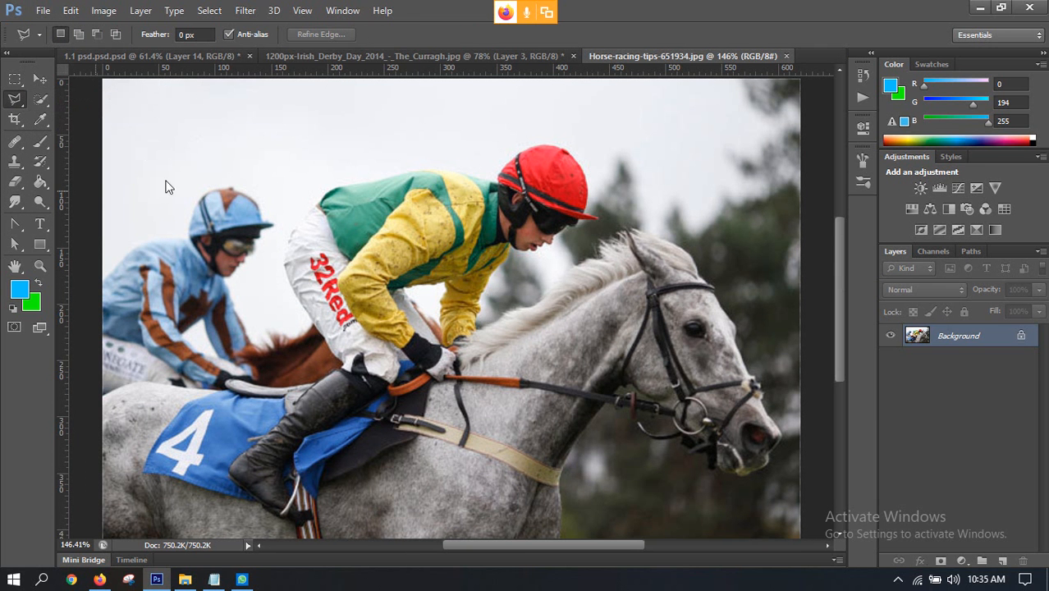
click(17, 229)
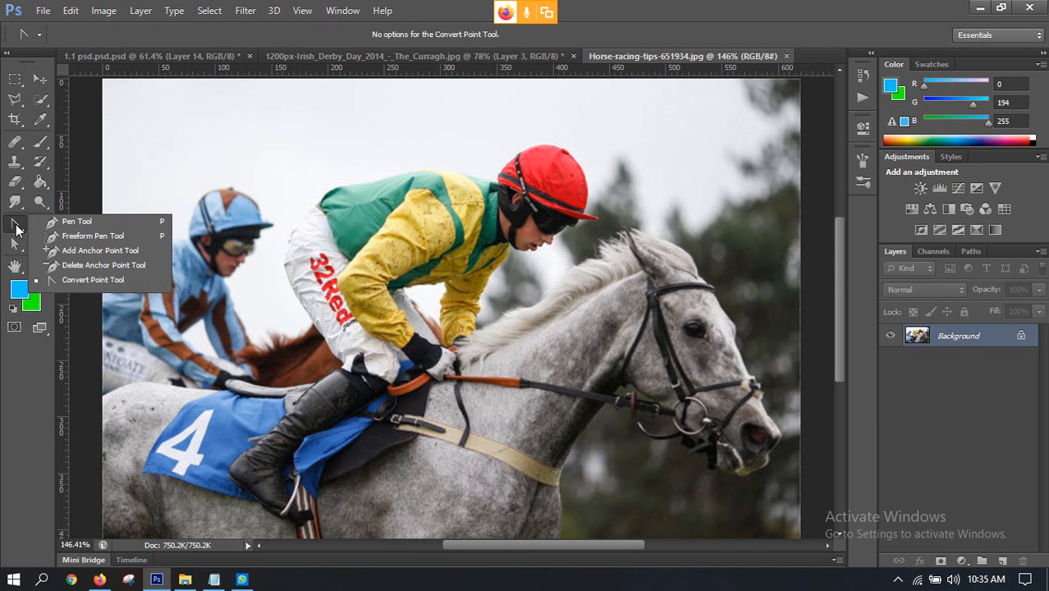
click(64, 221)
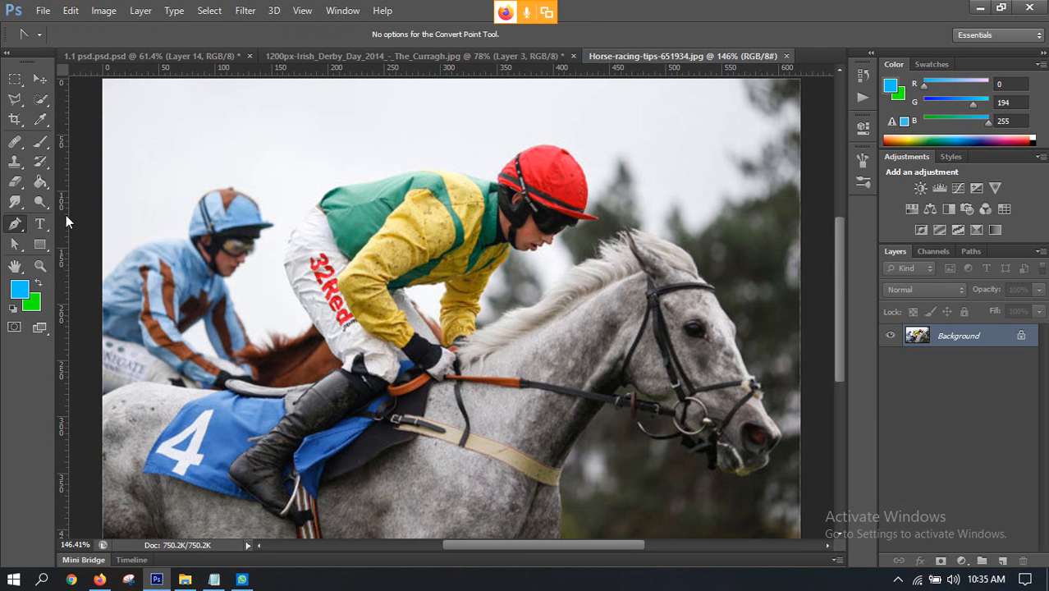
Step: Quick-select the red-helmeted jockey with a size 20 brush, including his helmet, jacket, white trousers and black boot
click(41, 100)
mouse_move(400, 219)
mouse_down()
mouse_move(460, 230)
mouse_move(546, 182)
mouse_move(544, 200)
mouse_move(498, 217)
mouse_move(460, 199)
mouse_move(365, 199)
mouse_move(337, 209)
mouse_move(314, 256)
mouse_move(312, 218)
mouse_move(297, 254)
mouse_move(353, 304)
mouse_move(345, 321)
mouse_move(447, 247)
mouse_move(469, 269)
mouse_up()
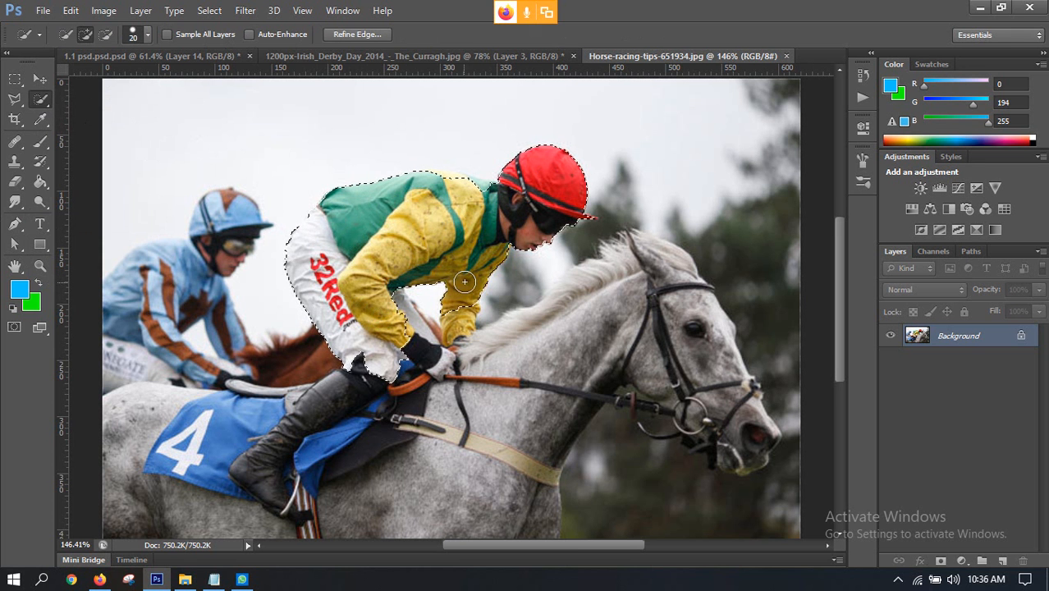
scroll(464, 281, down, 1)
mouse_move(409, 302)
mouse_down()
mouse_move(418, 325)
mouse_move(297, 394)
mouse_move(292, 386)
mouse_move(257, 445)
mouse_move(270, 476)
mouse_move(279, 434)
mouse_move(326, 346)
mouse_up()
scroll(272, 449, up, 3)
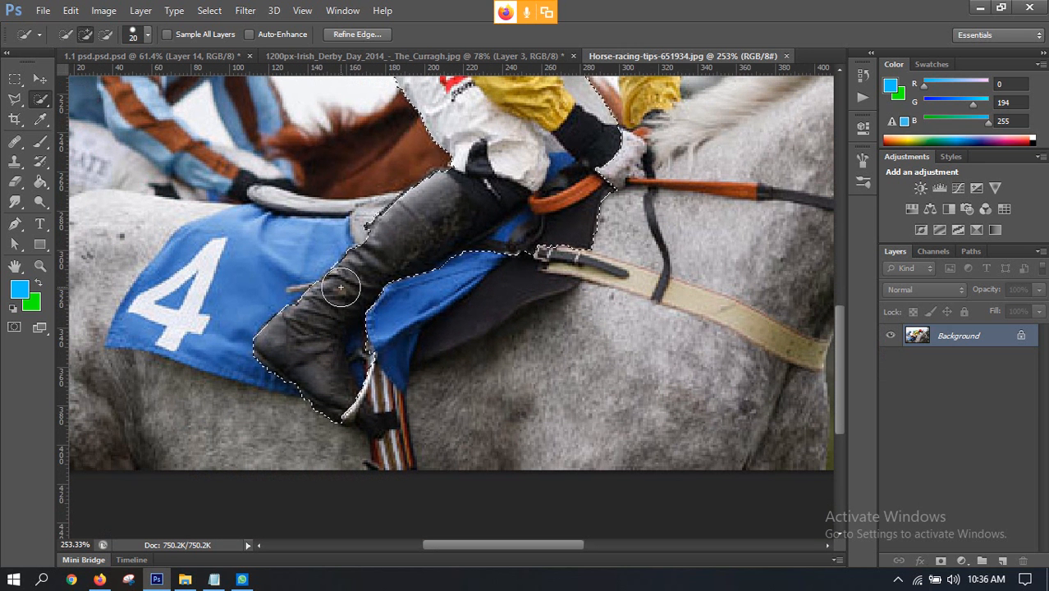
drag(379, 253, 412, 234)
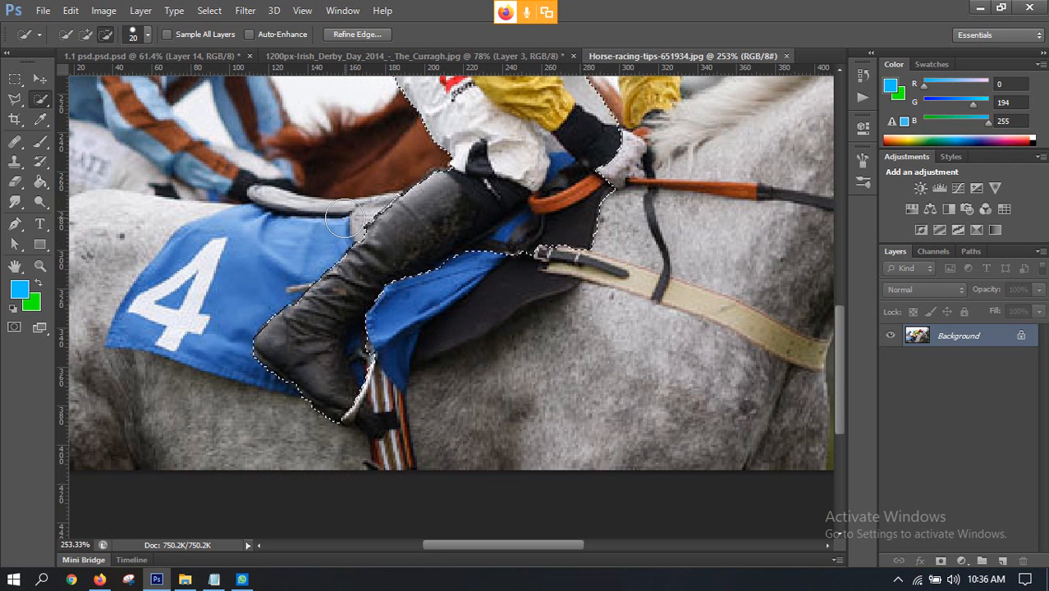
Step: Subtract the blue cloth beside the stirrup and the black saddle area in front of the boot from the jockey selection
click(368, 348)
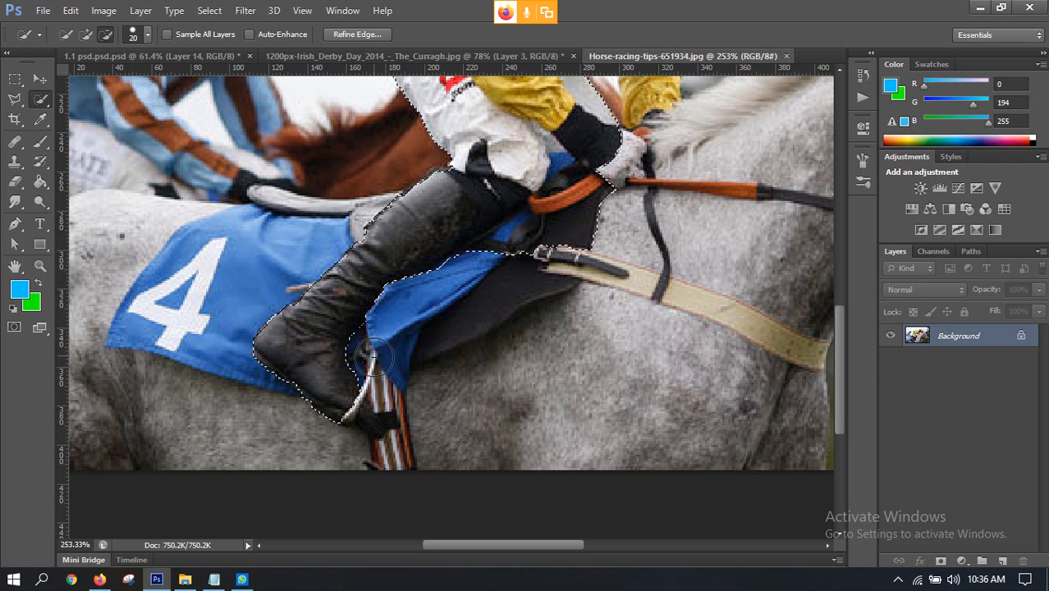
click(509, 255)
click(537, 240)
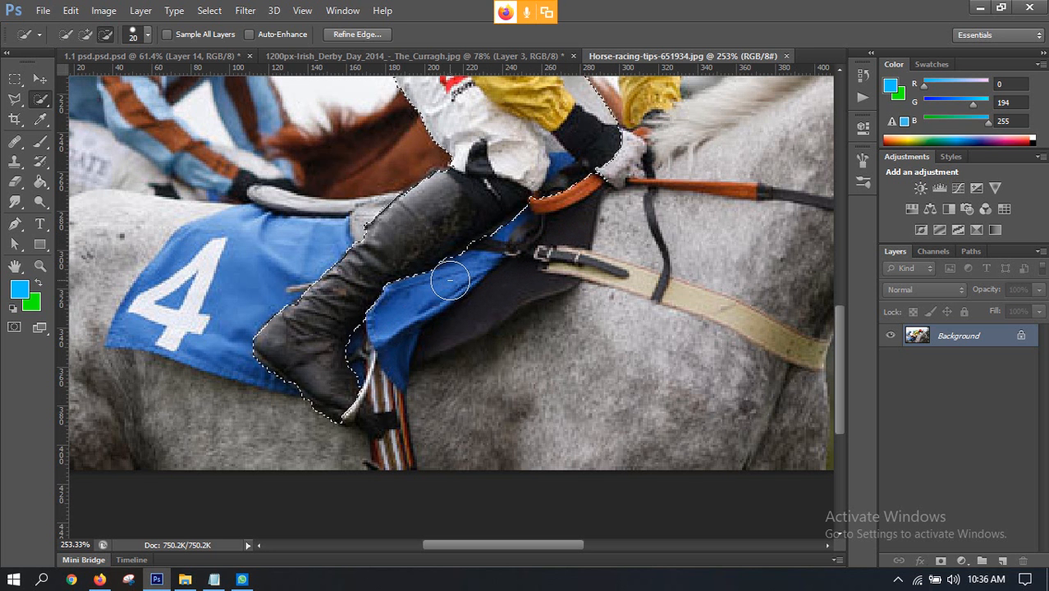
scroll(627, 332, up, 3)
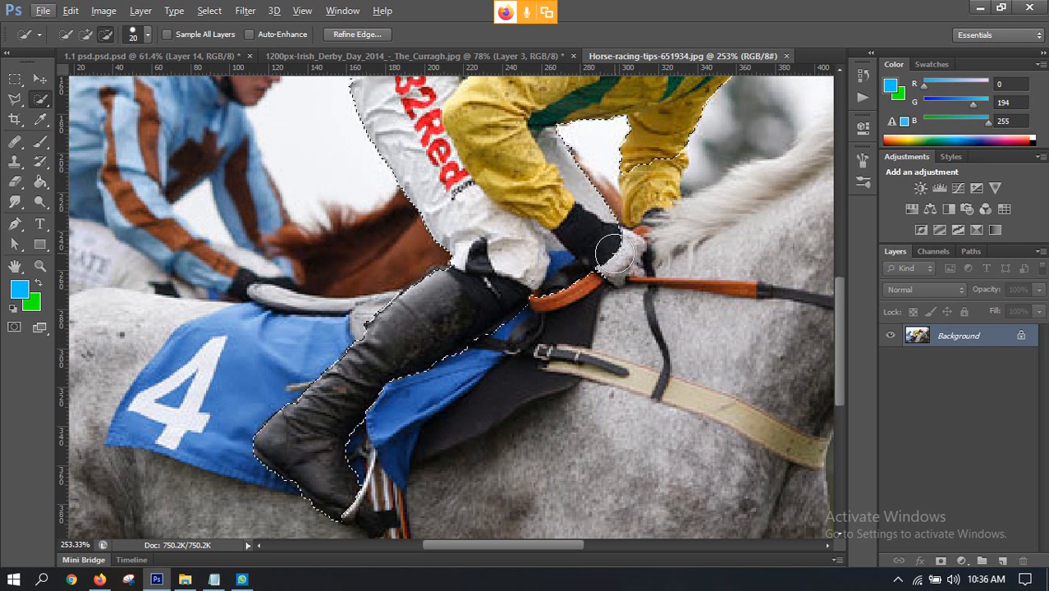
Step: Quick-select the jockey's white glove and far sleeve cuff, and subtract the reins and blue cloth below the glove from the selection
click(611, 252)
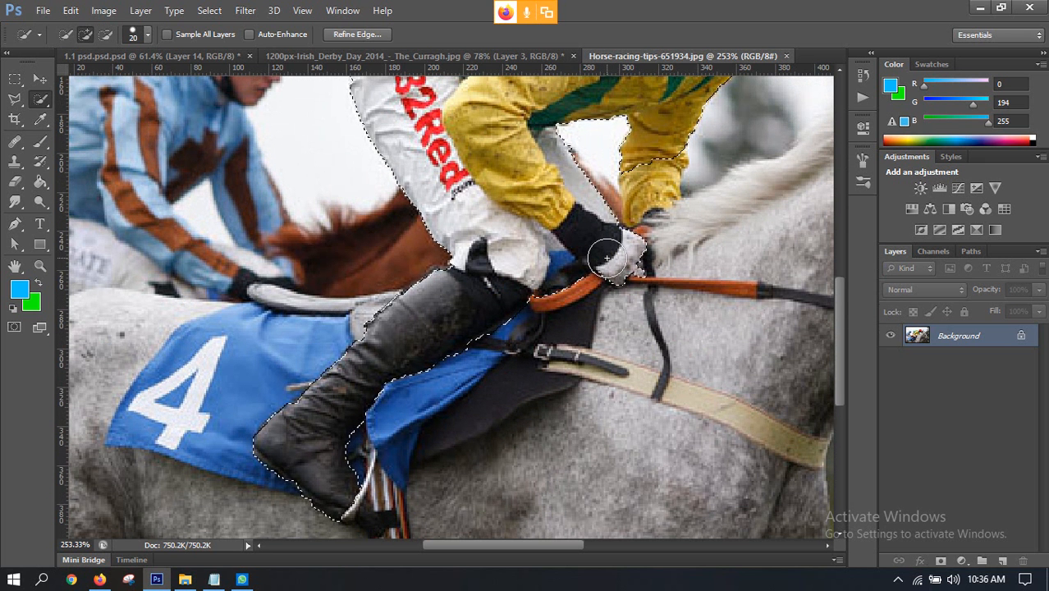
key(alt)
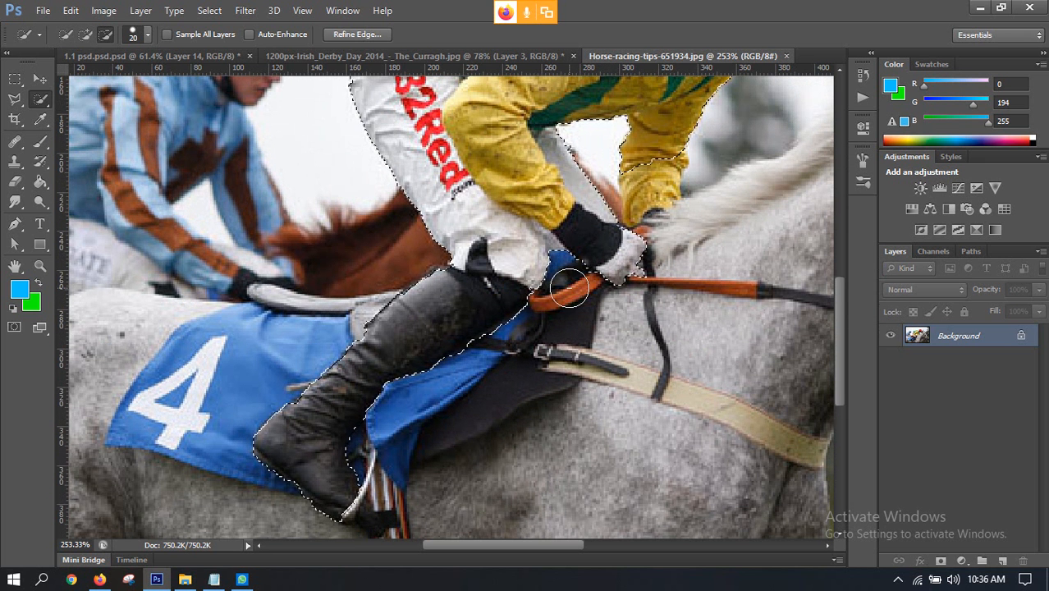
alt+click(569, 283)
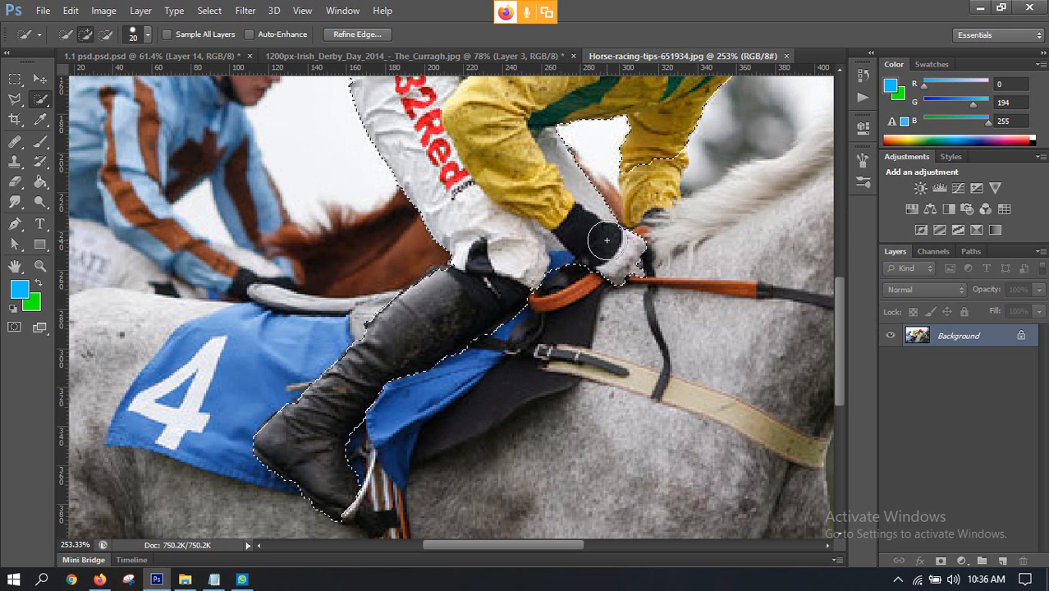
scroll(611, 250, up, 2)
drag(649, 211, 657, 270)
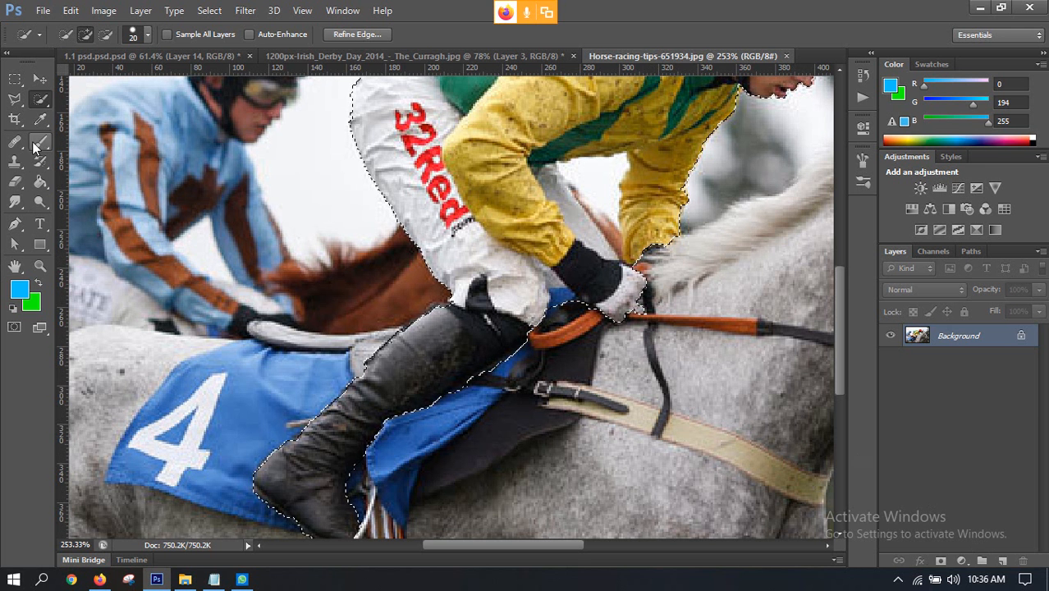
Step: Subtract the background gap between the jockey's arms and hands from the selection with the Lasso tool
click(15, 99)
click(49, 100)
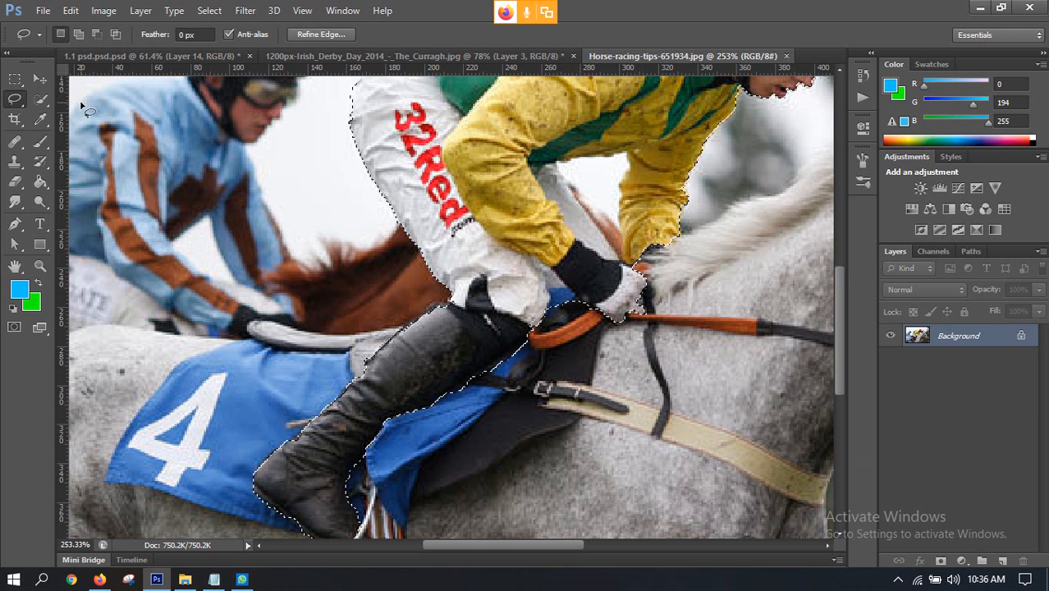
key(alt)
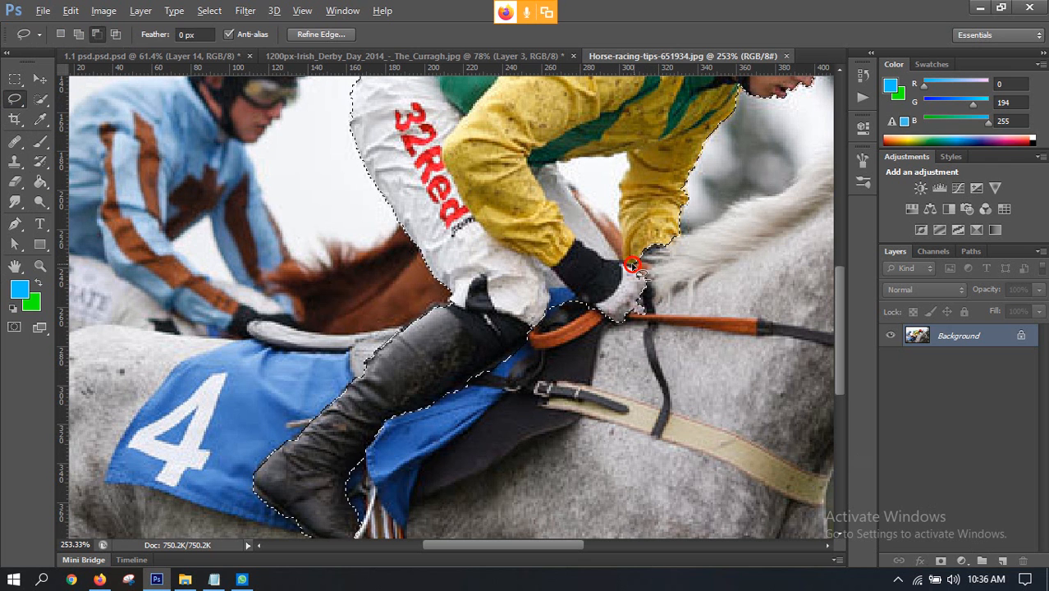
drag(623, 257, 623, 258)
mouse_move(620, 220)
mouse_down()
mouse_move(629, 150)
mouse_move(558, 164)
mouse_move(606, 245)
mouse_move(641, 270)
mouse_move(634, 264)
mouse_up()
scroll(600, 199, down, 3)
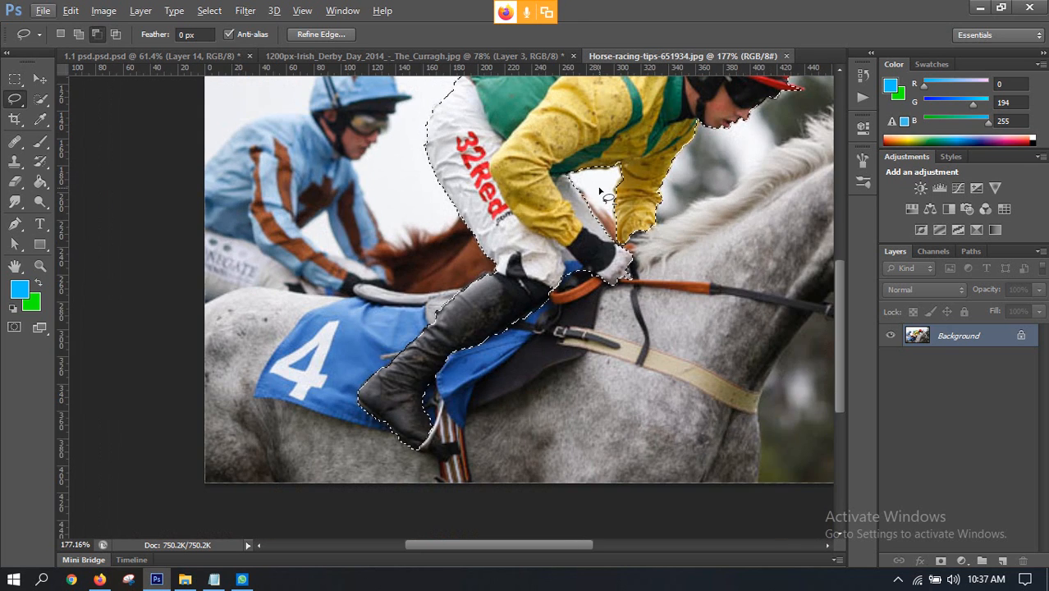
Step: Inspect the selection edge around the helmet peak and copy the selected jockey to a new layer
scroll(602, 205, down, 2)
scroll(576, 234, up, 8)
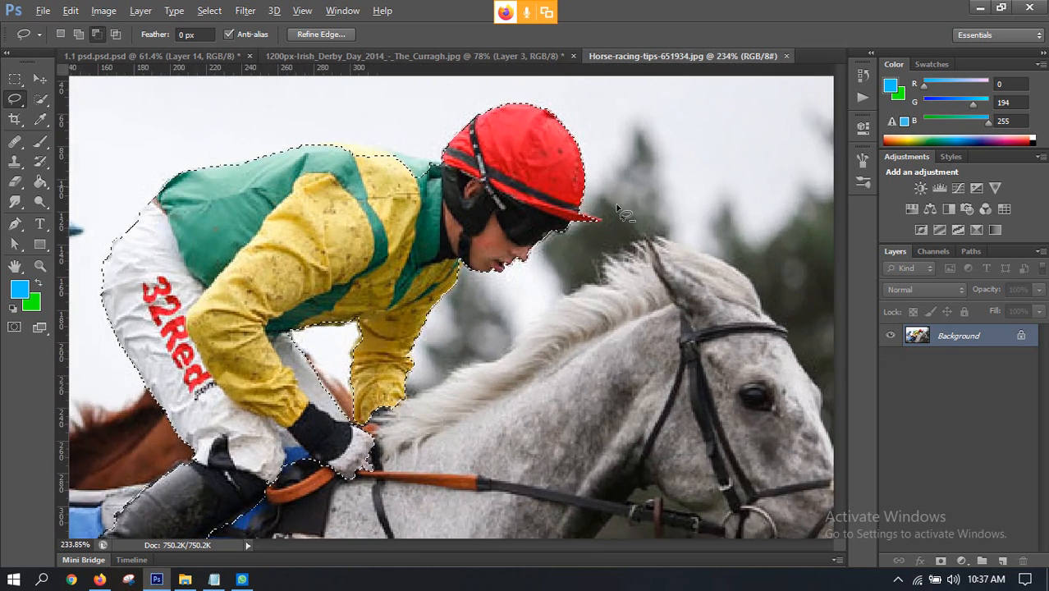
scroll(634, 264, down, 3)
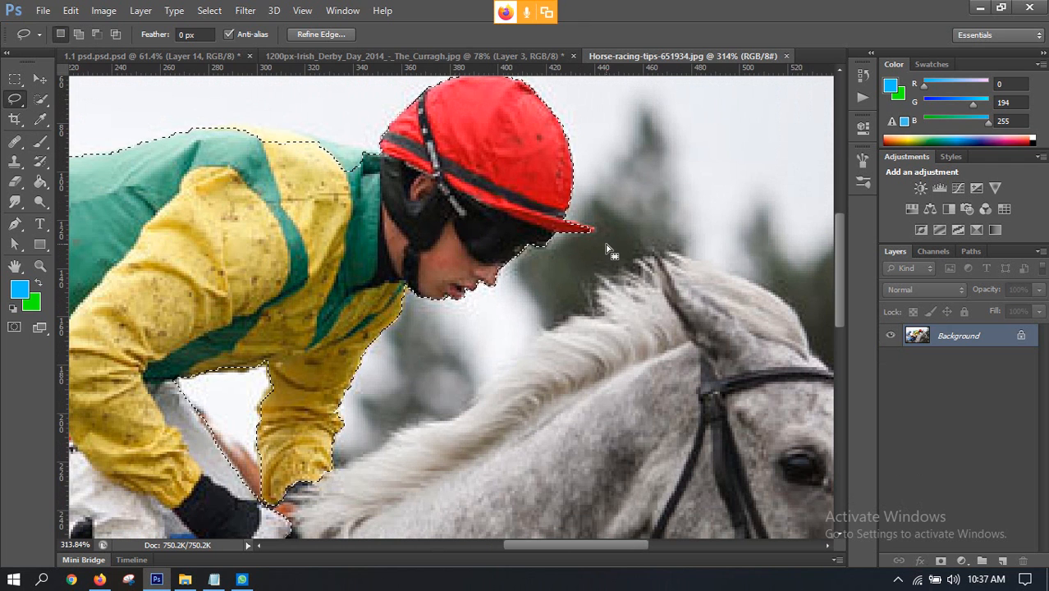
scroll(579, 238, up, 3)
scroll(578, 215, up, 1)
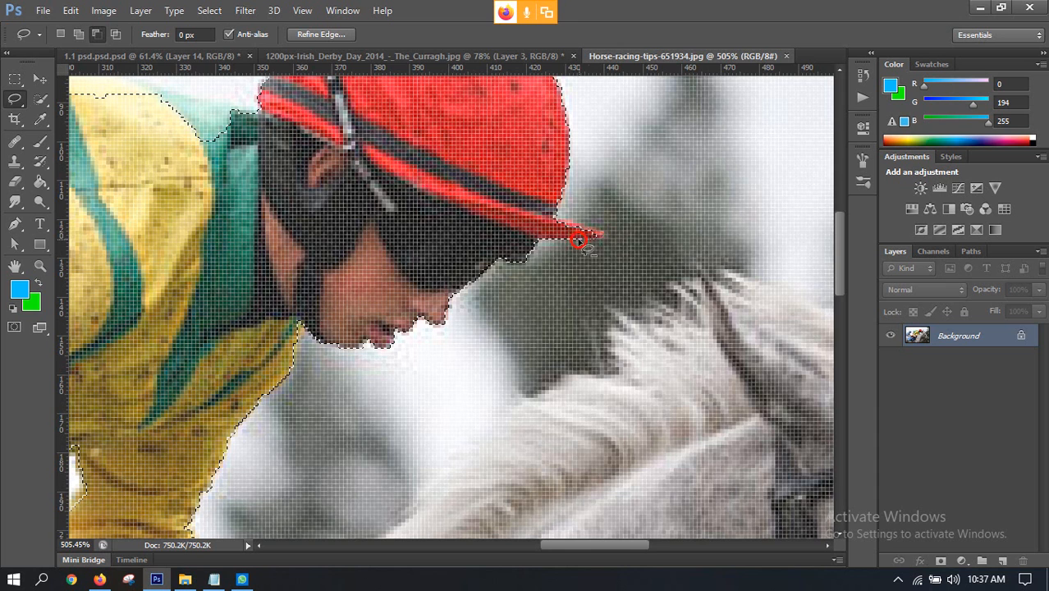
scroll(657, 255, down, 6)
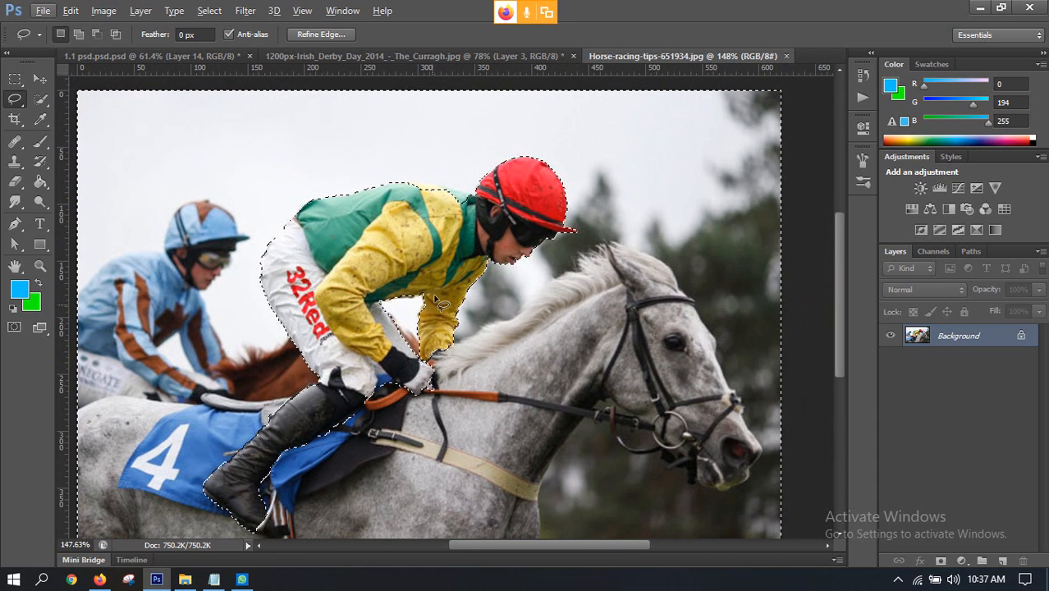
key(ctrl+j)
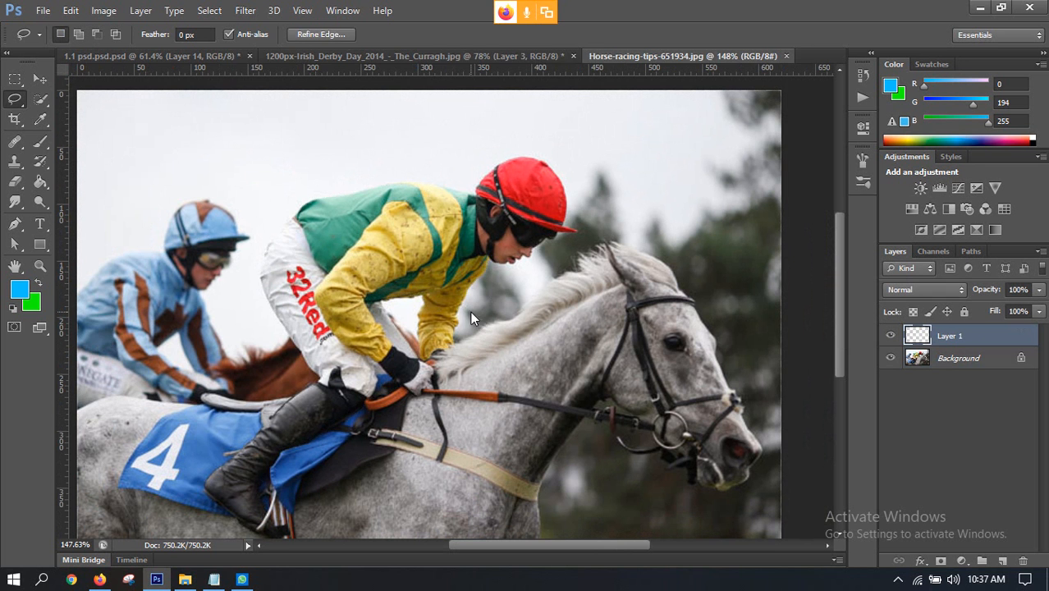
click(891, 356)
click(891, 358)
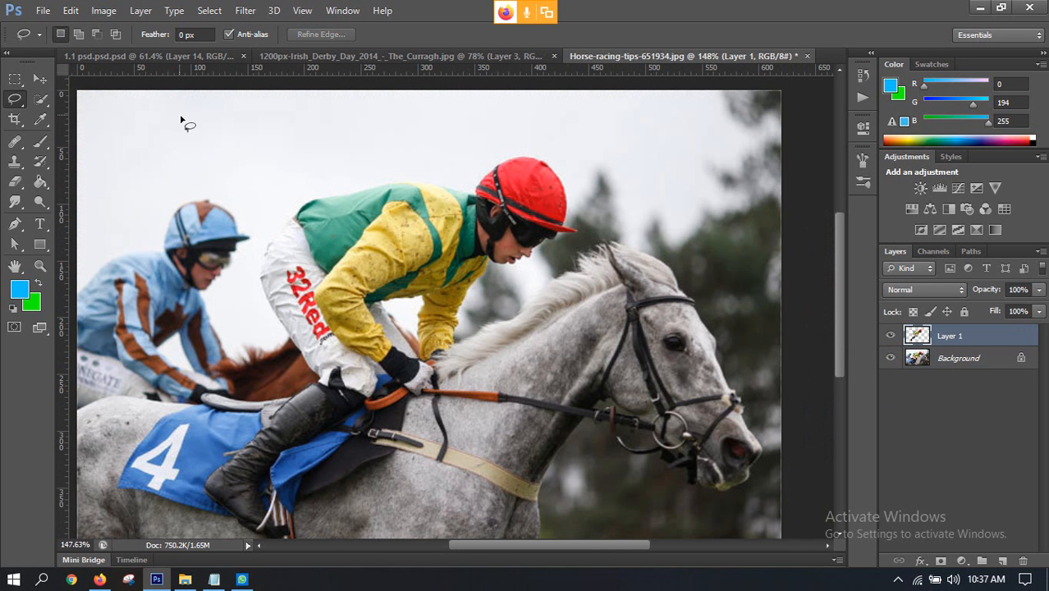
Step: Move the jockey cut-out into 1200px-Irish_Derby_Day_2014_-_The_Curragh.jpg and flip it horizontally
click(45, 79)
drag(563, 248, 516, 228)
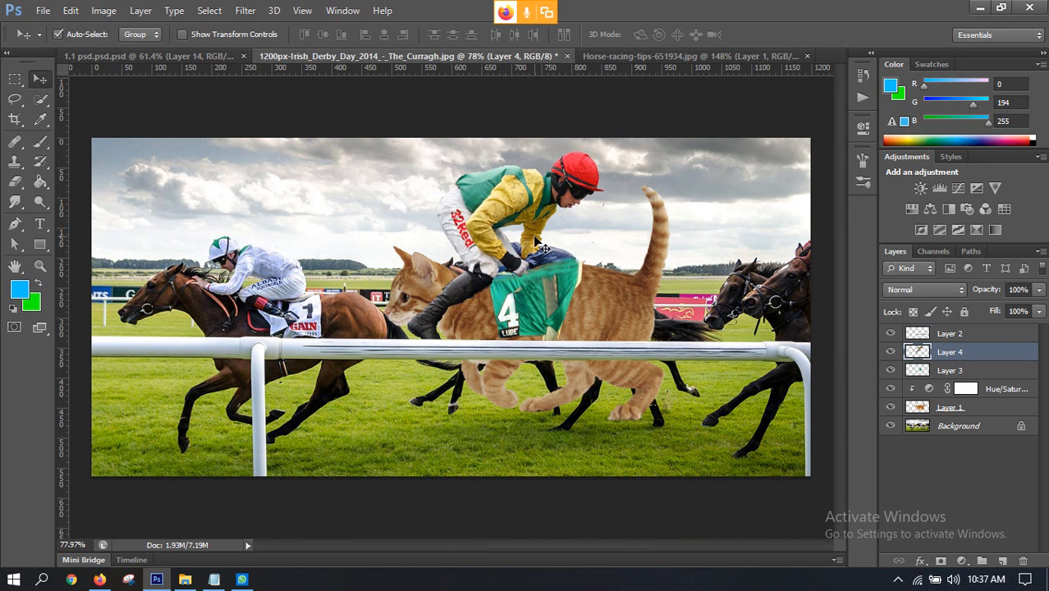
key(ctrl+t)
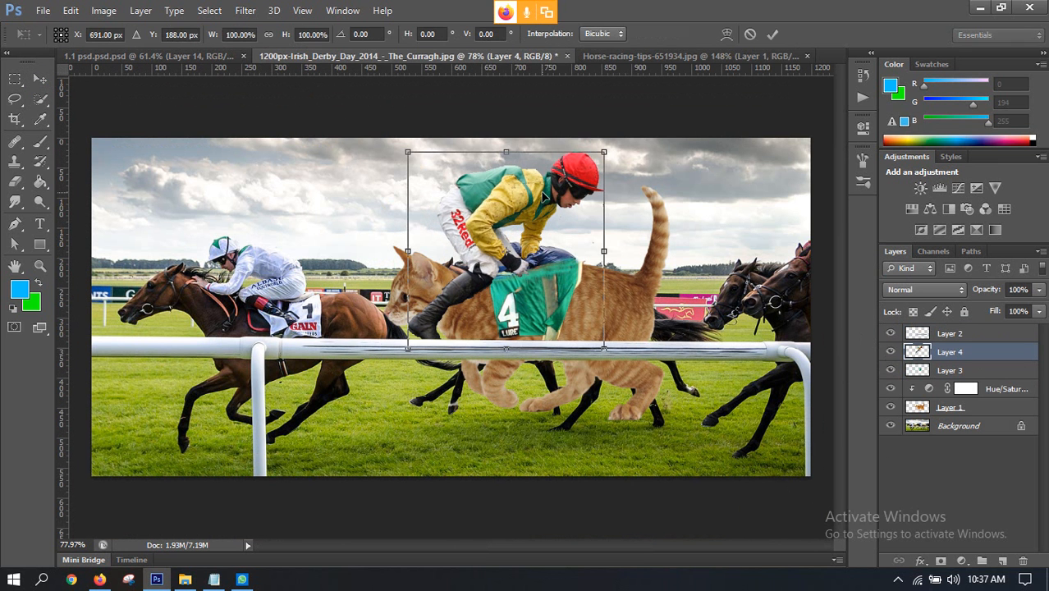
right_click(491, 237)
click(571, 465)
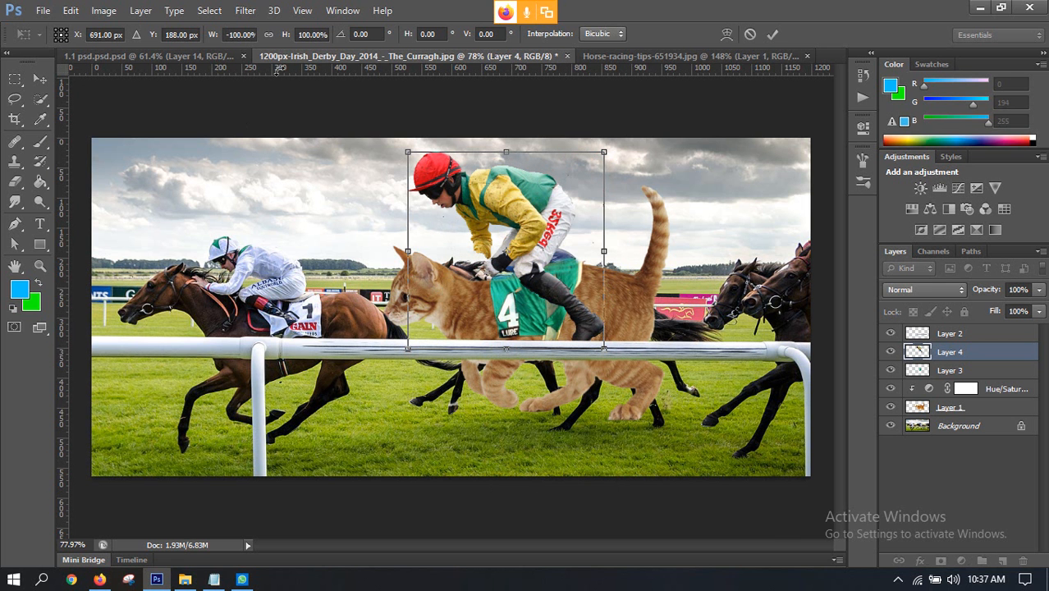
Step: Scale the jockey down to about 71% and position him over the cat's green saddle cloth
drag(407, 152, 445, 212)
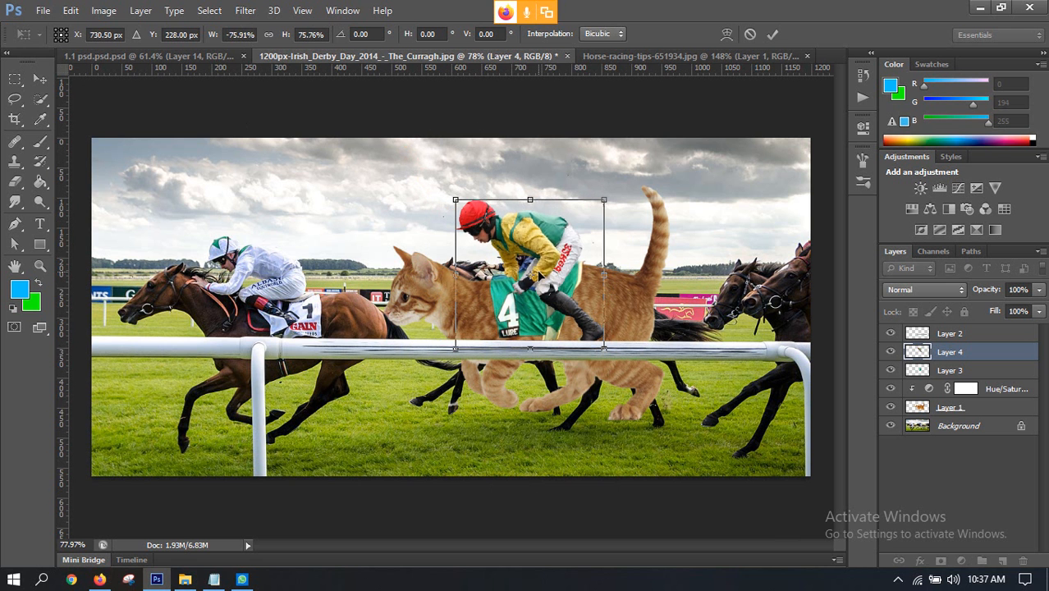
drag(553, 249, 541, 243)
scroll(556, 271, up, 3)
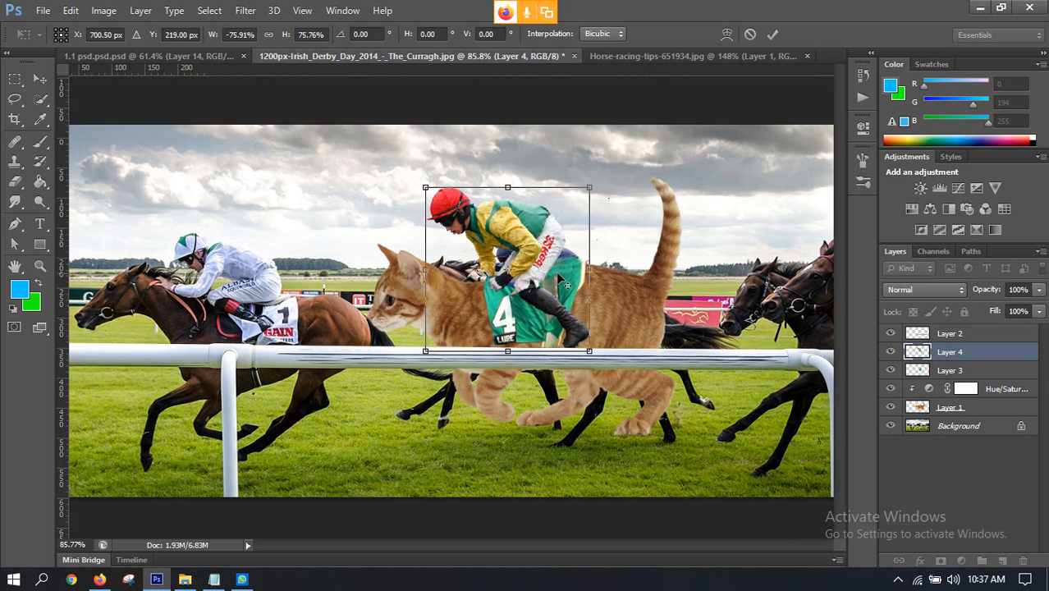
drag(386, 162, 400, 176)
drag(533, 273, 530, 267)
scroll(539, 268, down, 1)
scroll(539, 268, down, 1)
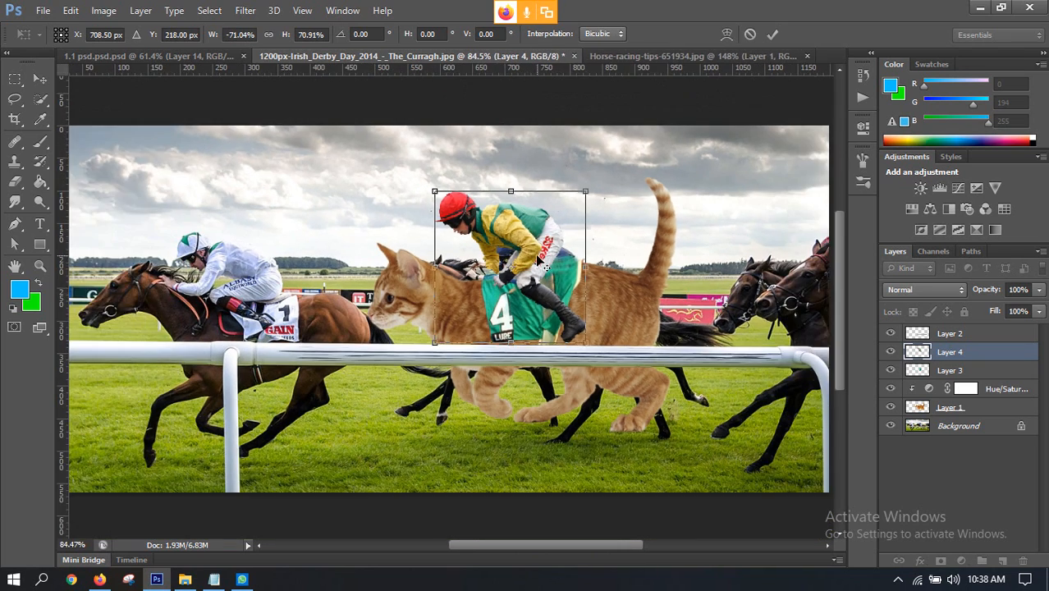
scroll(530, 273, up, 4)
scroll(519, 287, up, 1)
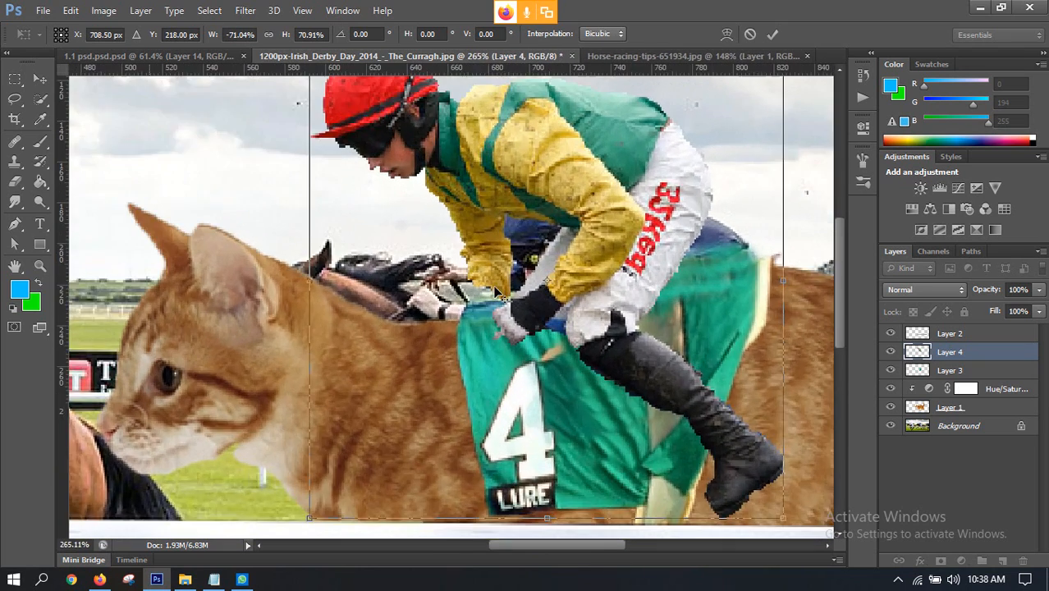
scroll(519, 288, down, 3)
click(773, 34)
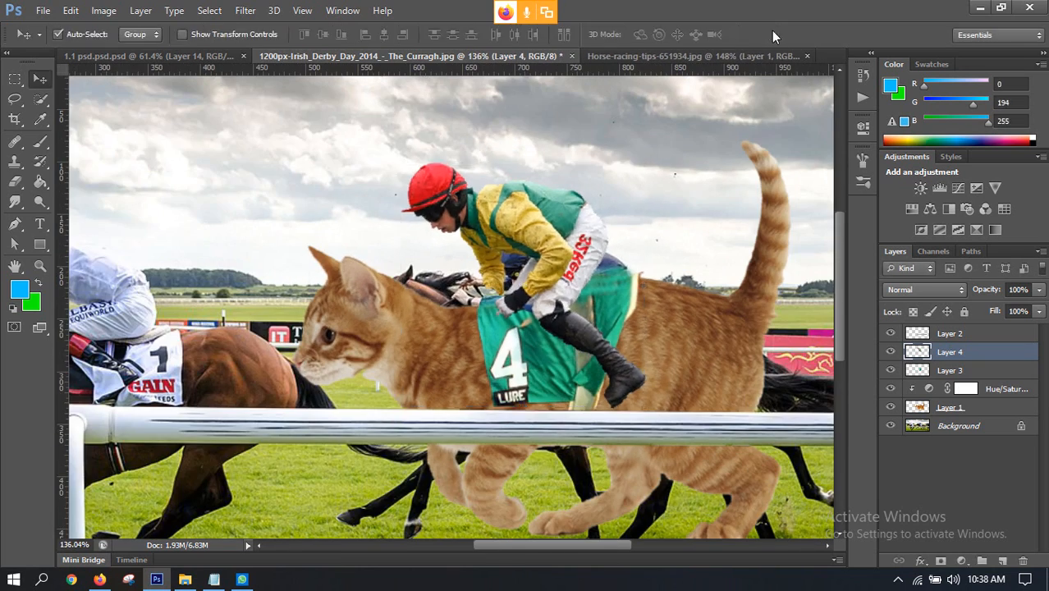
Step: Lower the jockey slightly onto the saddle cloth and rotate him about 3 degrees clockwise
scroll(572, 282, down, 2)
scroll(572, 281, down, 2)
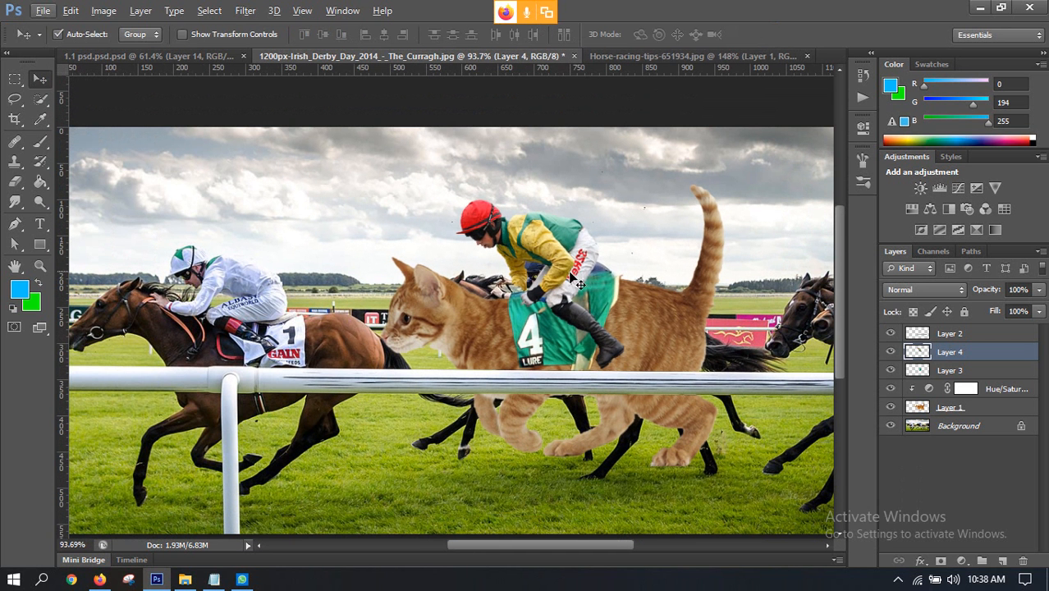
drag(581, 258, 579, 267)
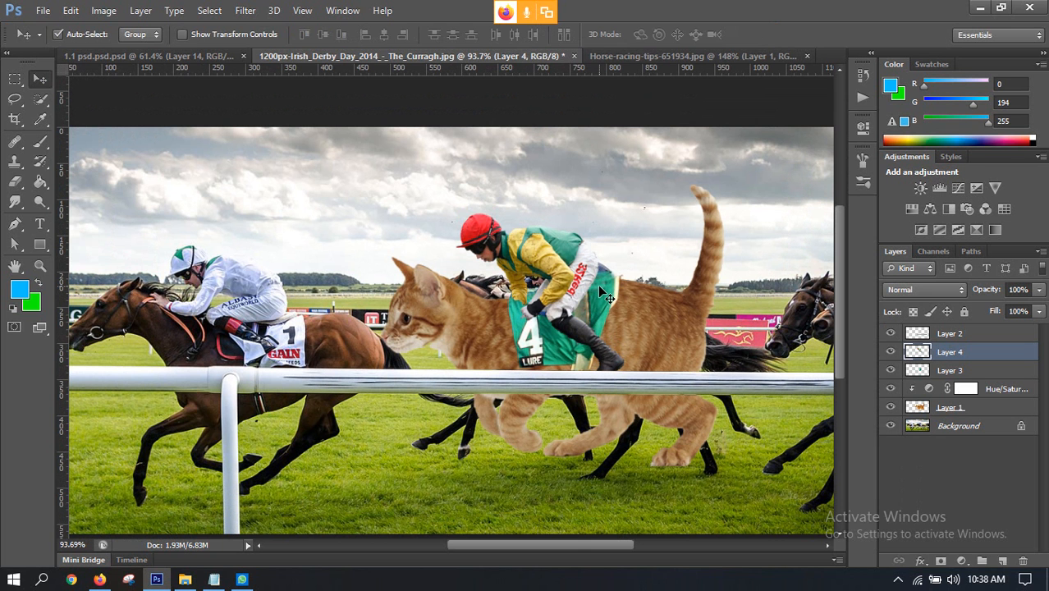
key(ctrl+t)
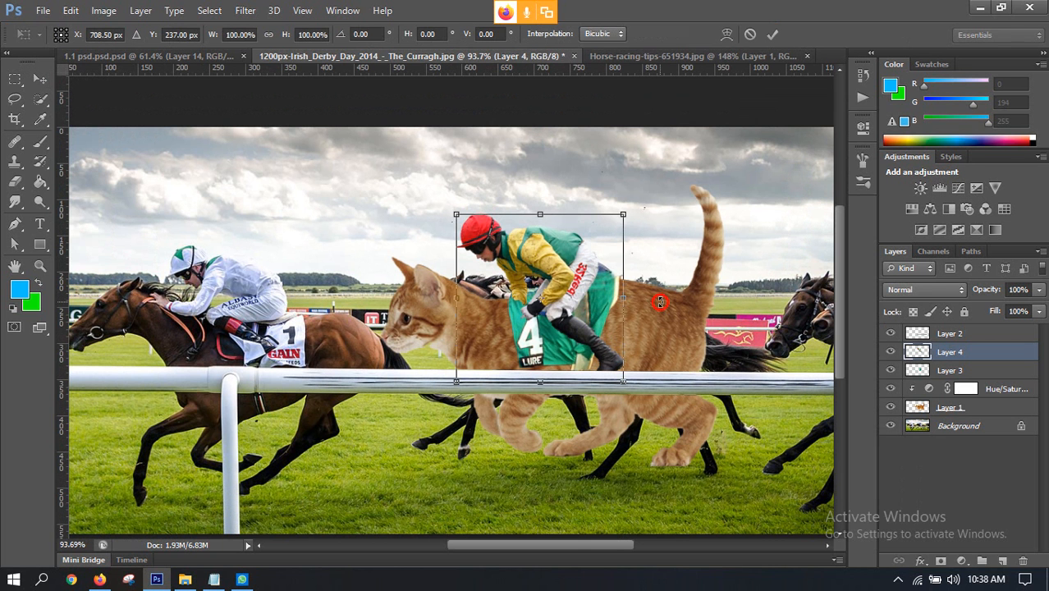
drag(661, 302, 674, 307)
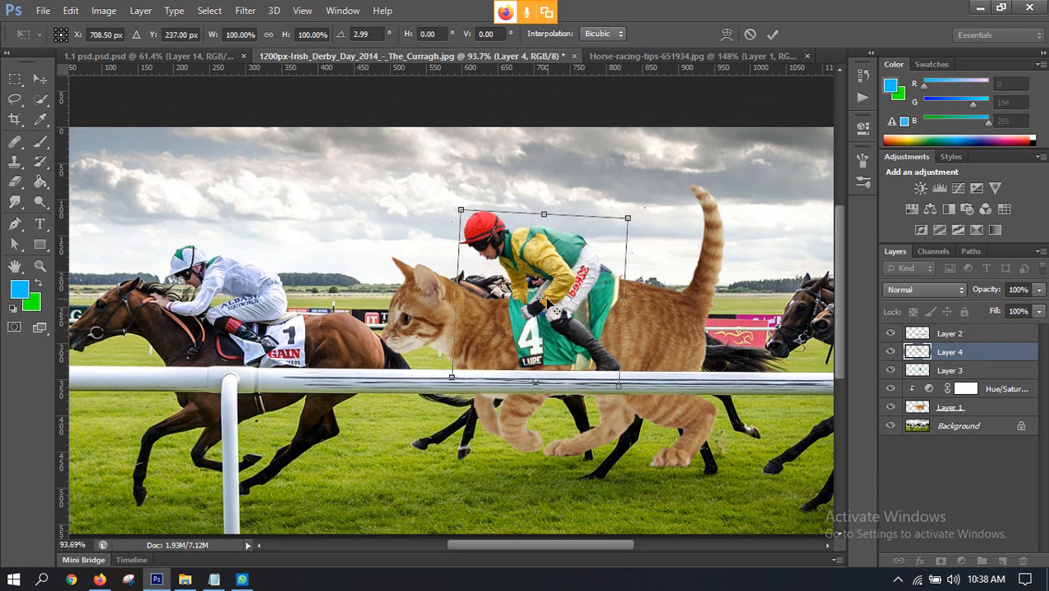
scroll(540, 308, up, 3)
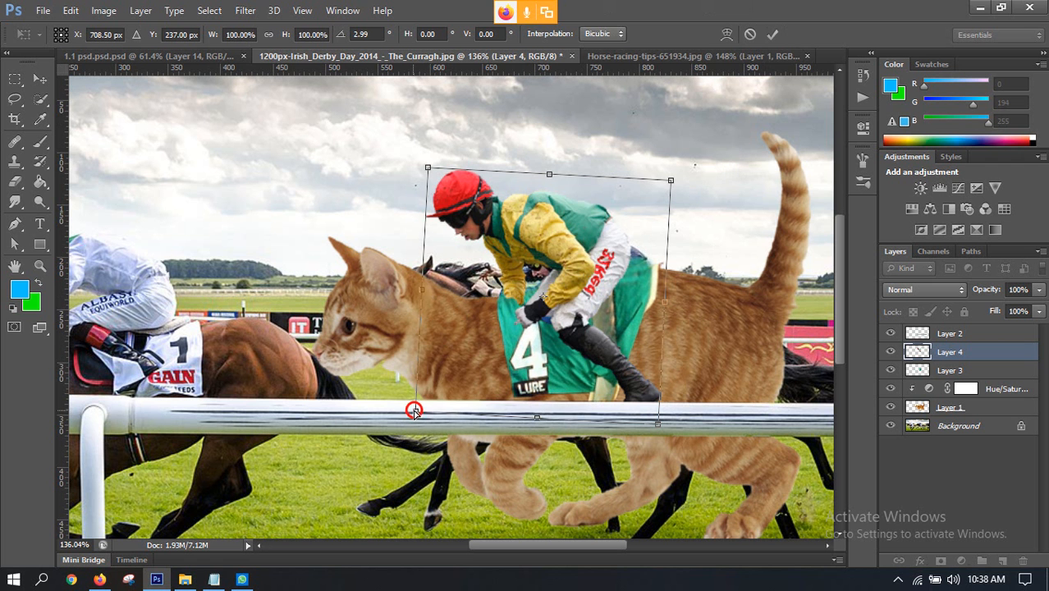
drag(414, 411, 412, 391)
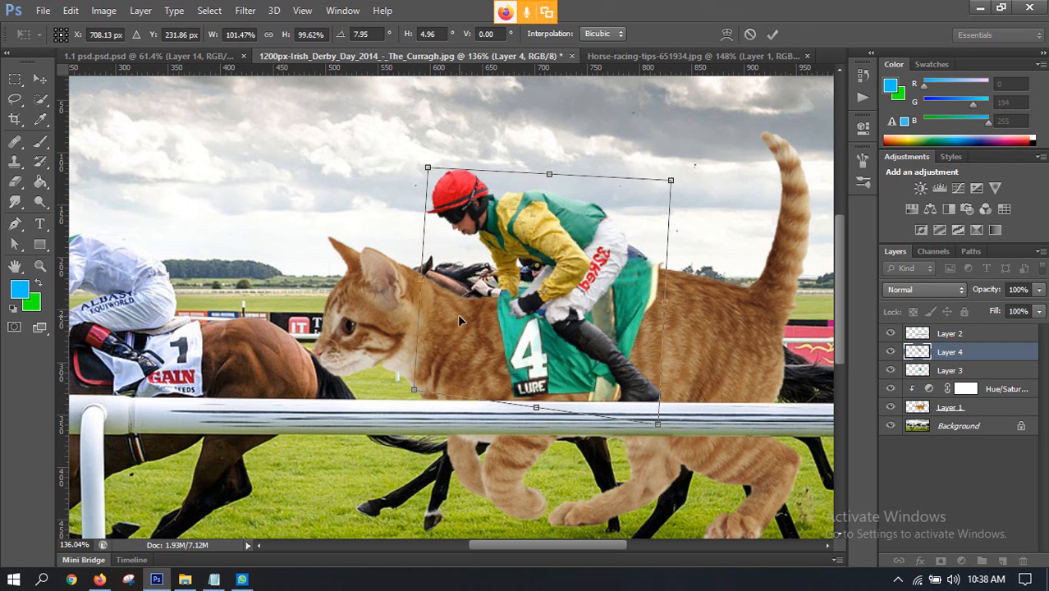
key(ctrl+z)
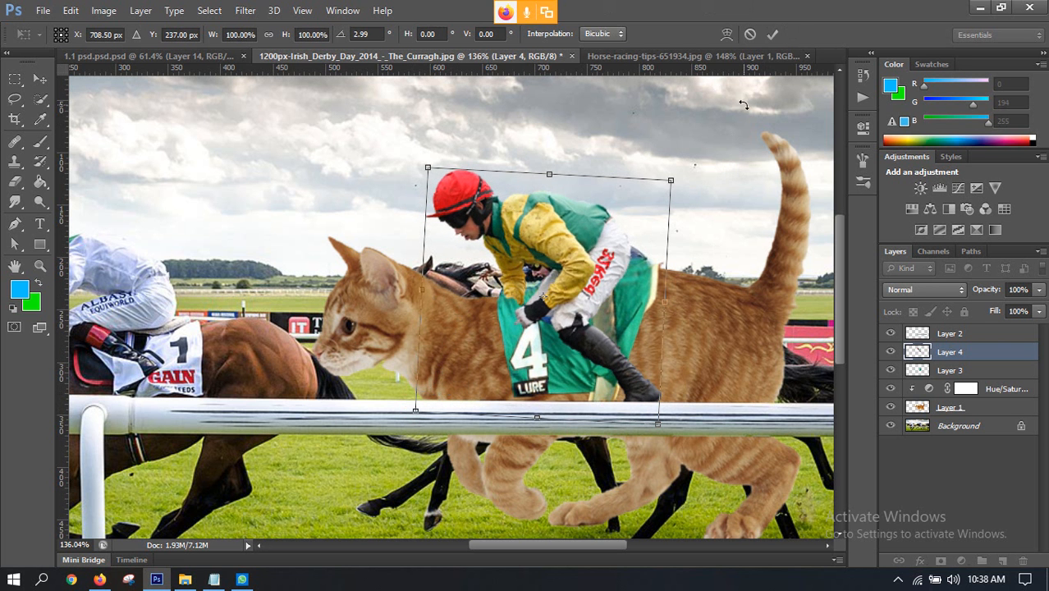
click(771, 34)
Step: Erase stray edges beside the jockey's gloved hand, reducing the eraser to size 10
scroll(460, 339, up, 5)
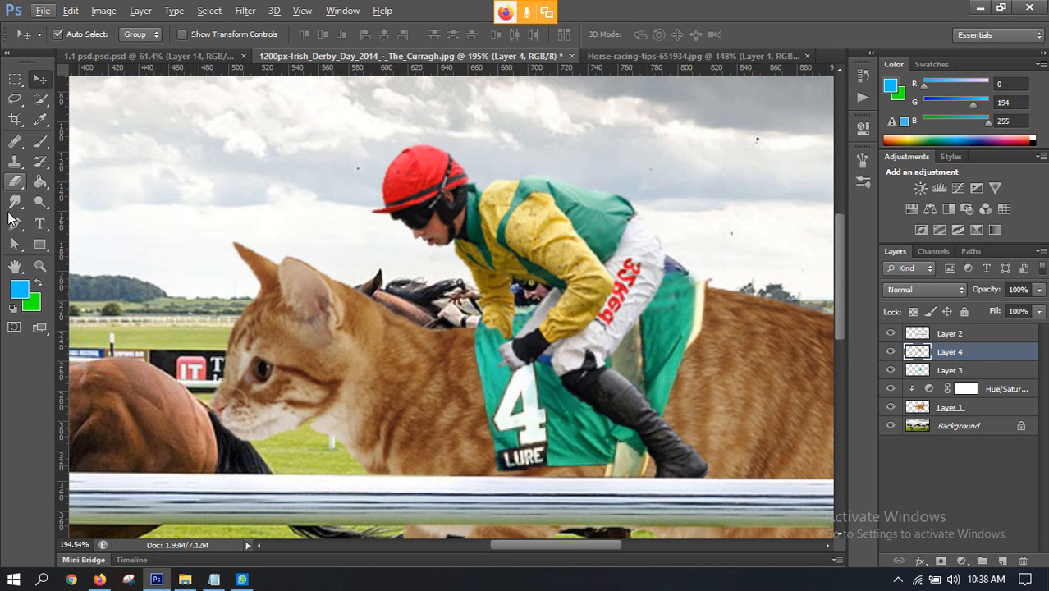
click(17, 186)
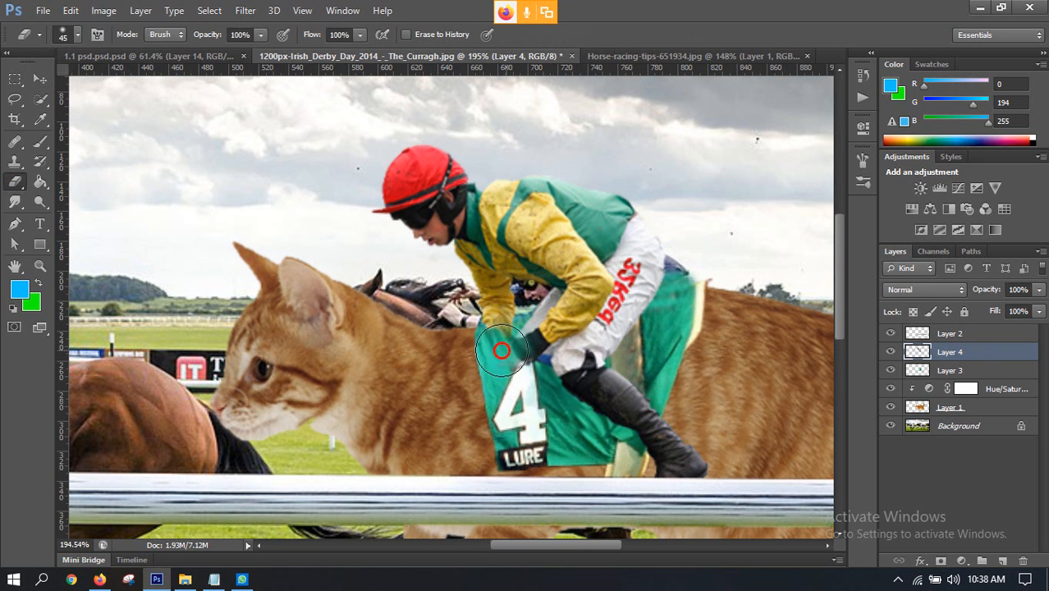
mouse_move(497, 351)
mouse_down()
mouse_move(516, 355)
mouse_move(498, 349)
mouse_up()
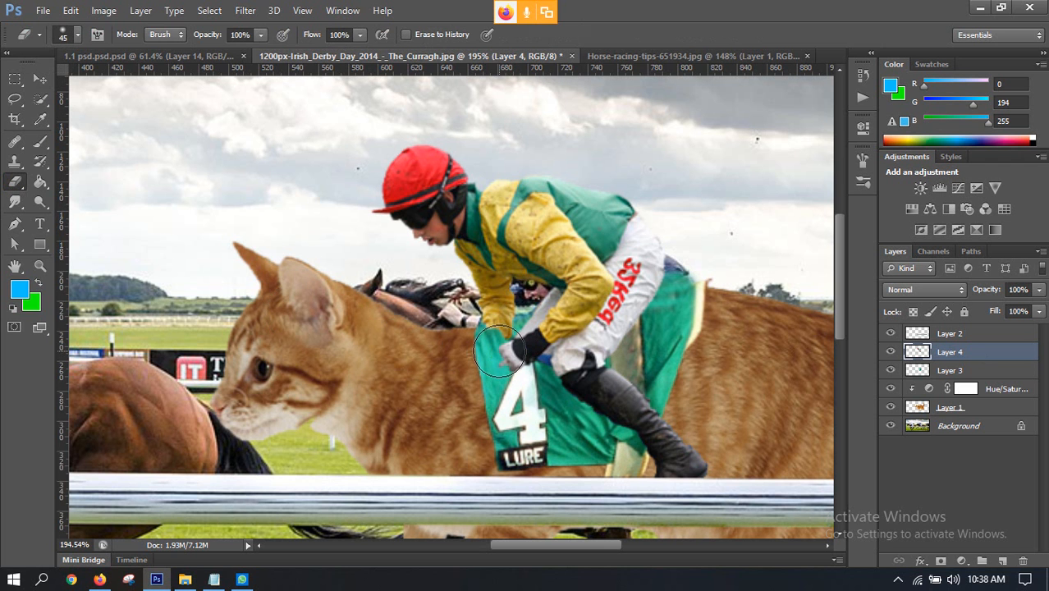
key(bracketleft)
key(bracketleft)
key(bracketleft)
key(bracketleft)
key(bracketleft)
scroll(467, 343, down, 5)
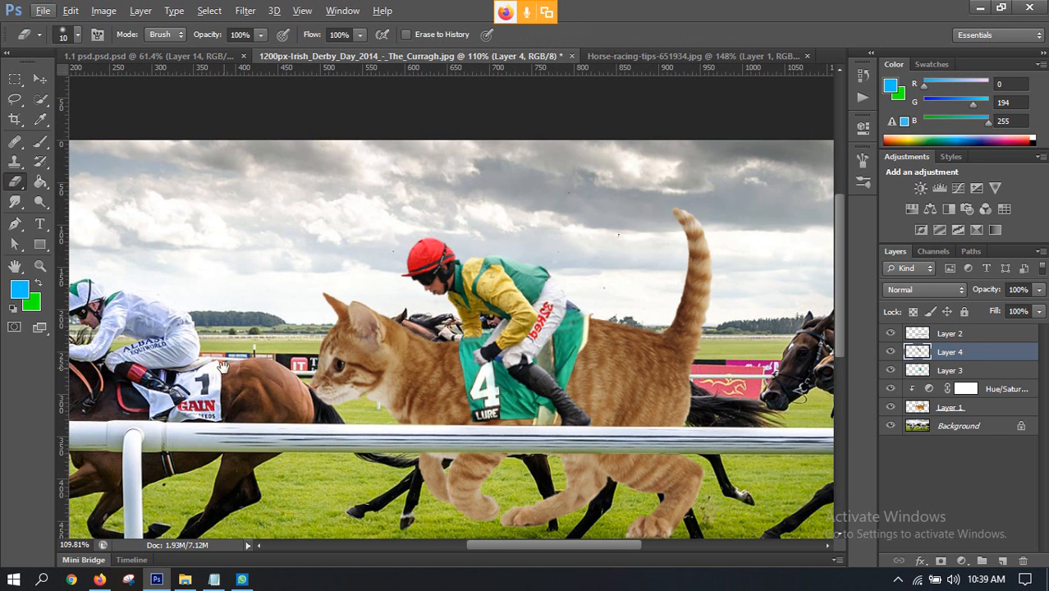
drag(224, 367, 271, 368)
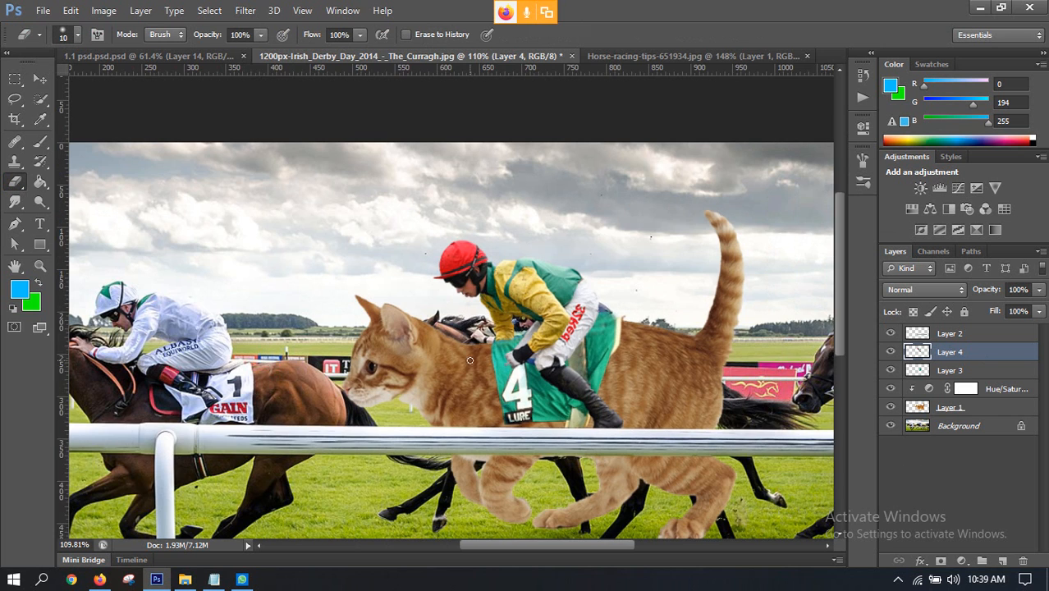
scroll(272, 369, down, 2)
scroll(499, 345, up, 2)
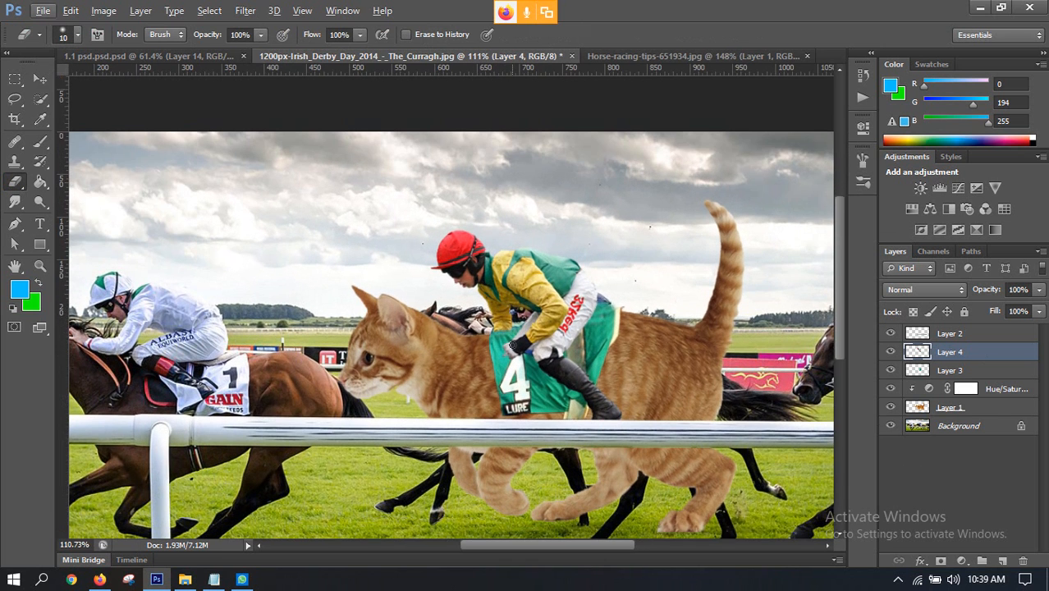
scroll(546, 281, up, 1)
scroll(552, 278, down, 1)
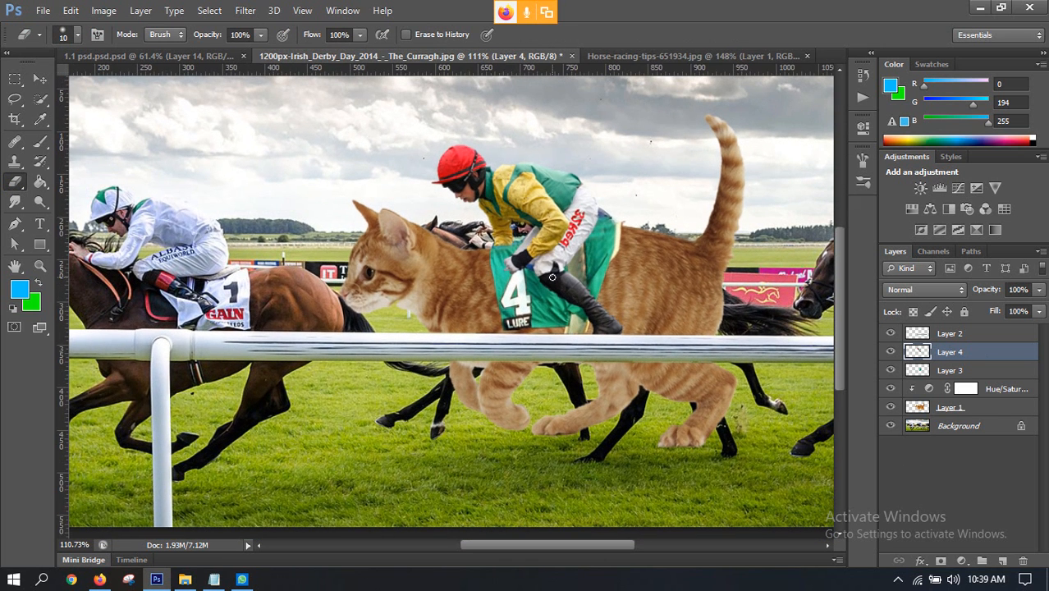
Step: Nudge the jockey slightly up and to the left on the saddle cloth, using the finished composite 1.1 psd.psd.psd as reference
click(207, 57)
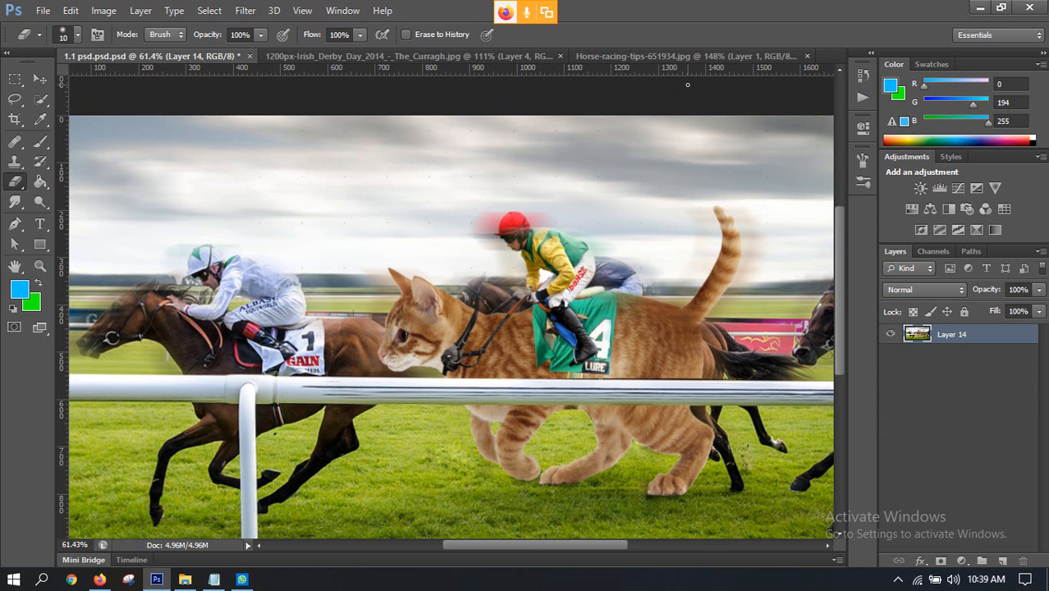
scroll(554, 300, up, 3)
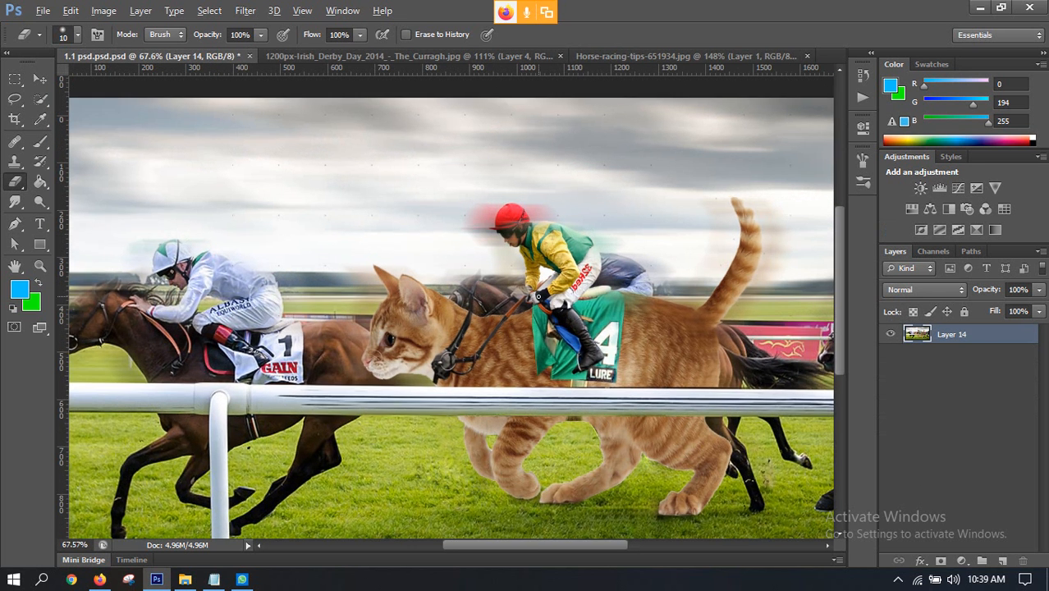
scroll(534, 297, up, 3)
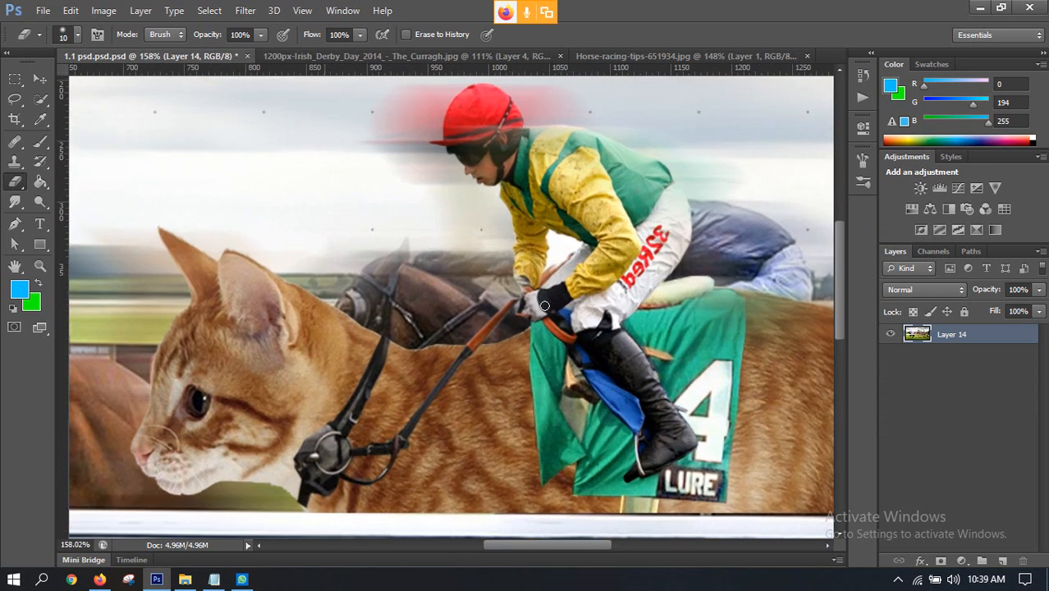
scroll(543, 305, down, 2)
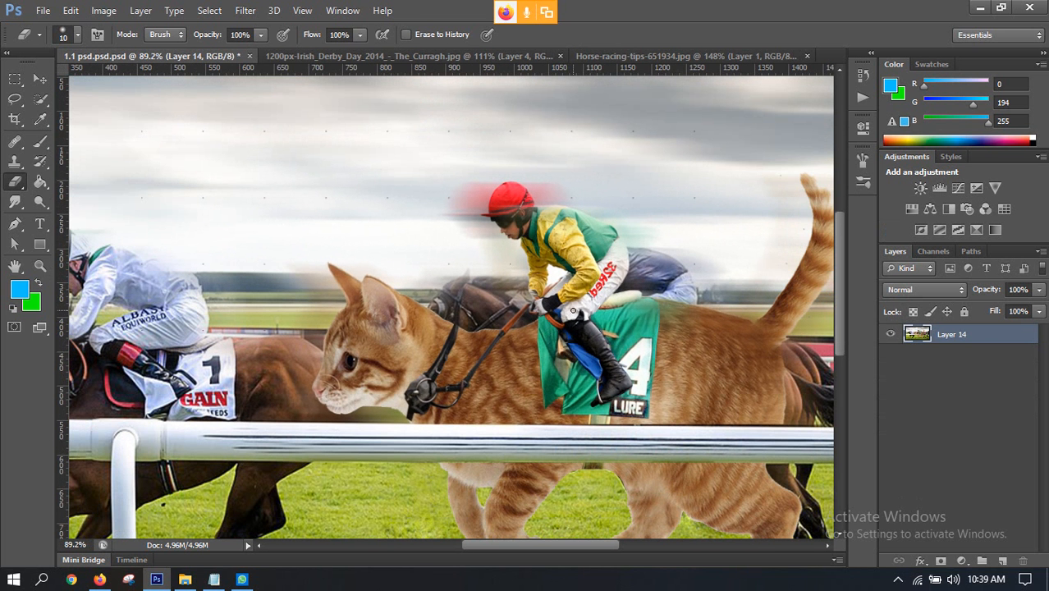
scroll(569, 308, up, 3)
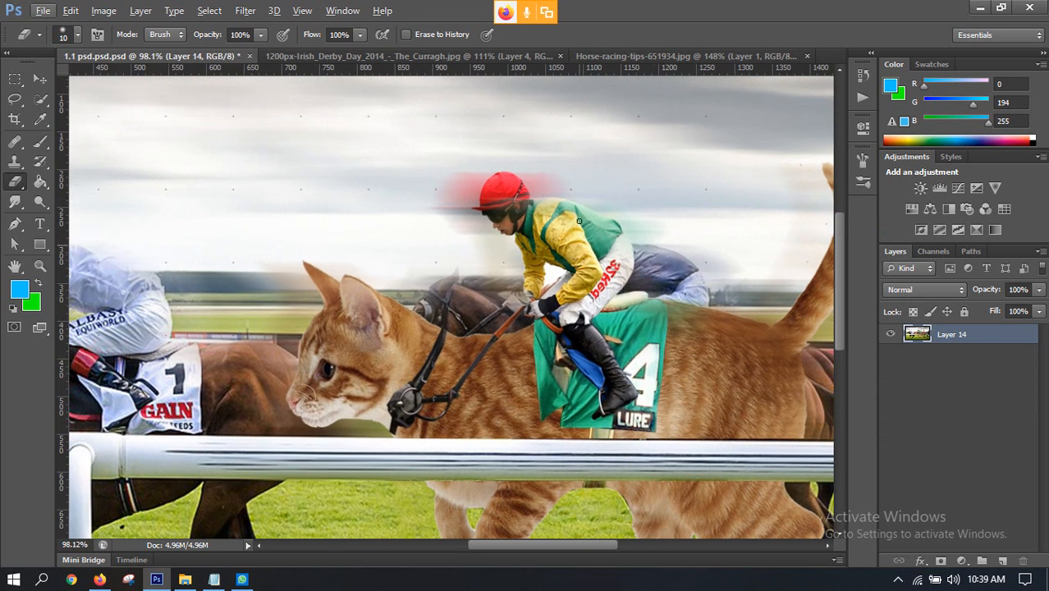
click(476, 57)
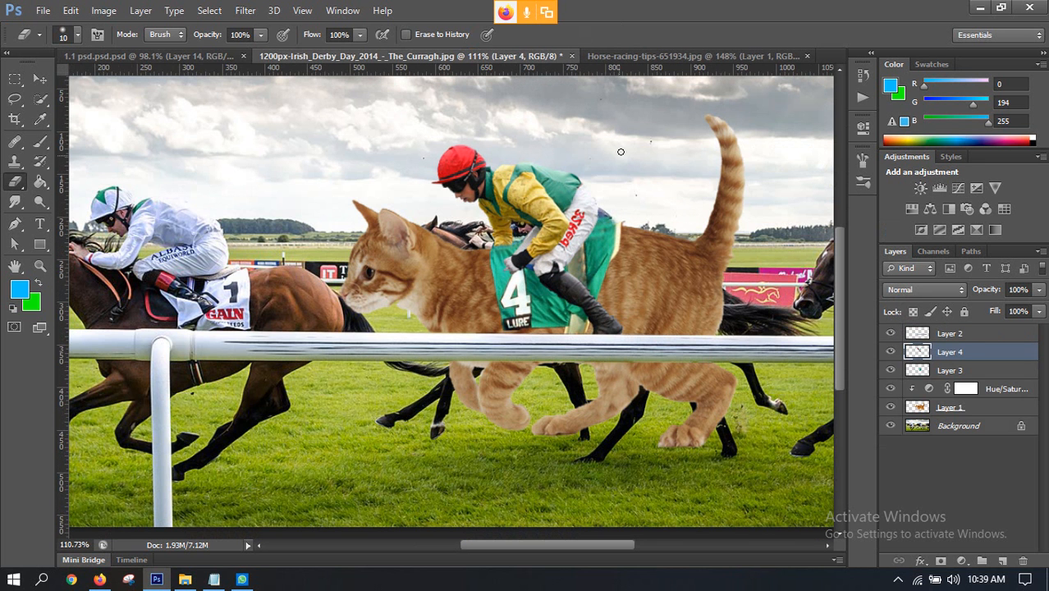
click(39, 79)
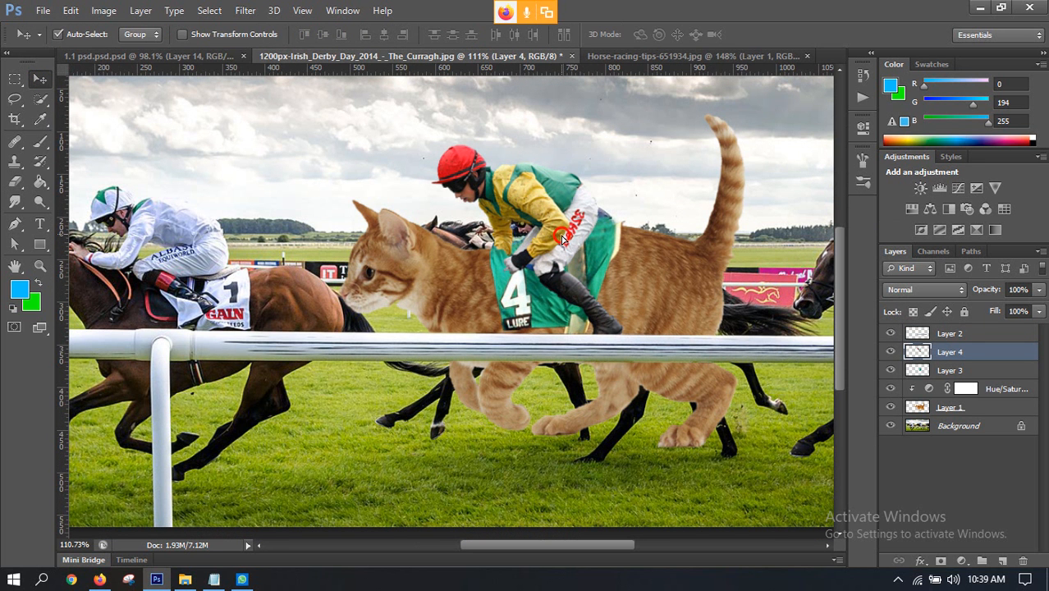
drag(561, 238, 557, 234)
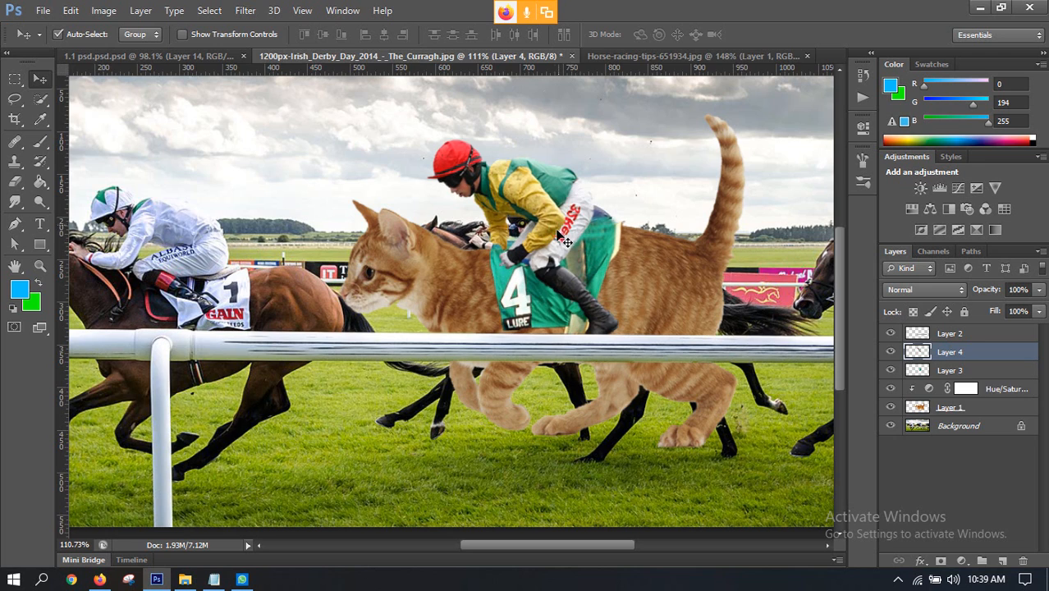
Step: Compare the reins and bridle in Horse-racing-tips-651934.jpg with the working composite and the finished 1.1 psd.psd.psd composite
click(639, 58)
scroll(452, 324, up, 3)
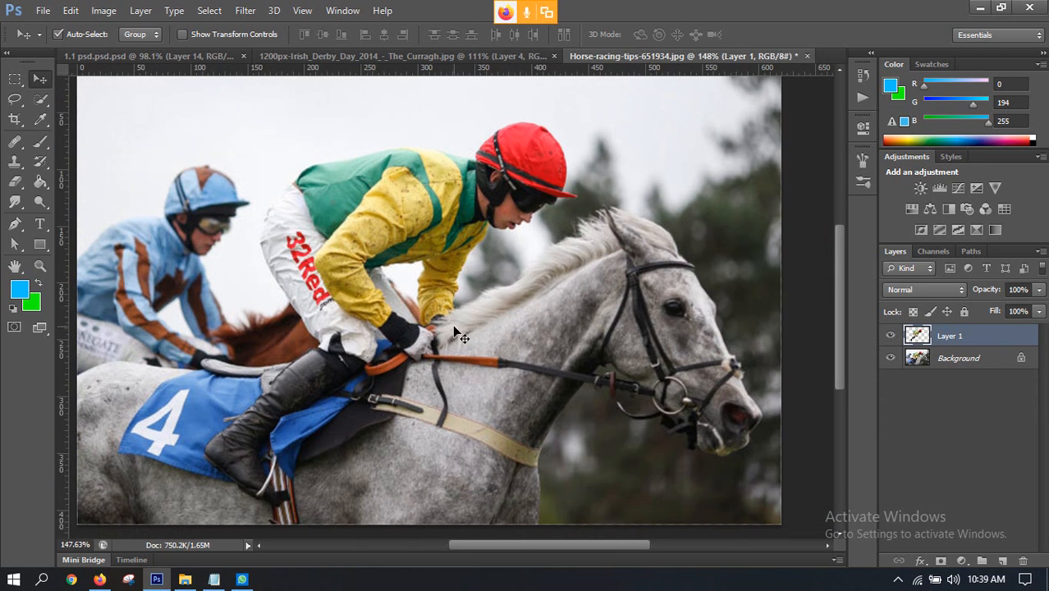
scroll(440, 324, down, 2)
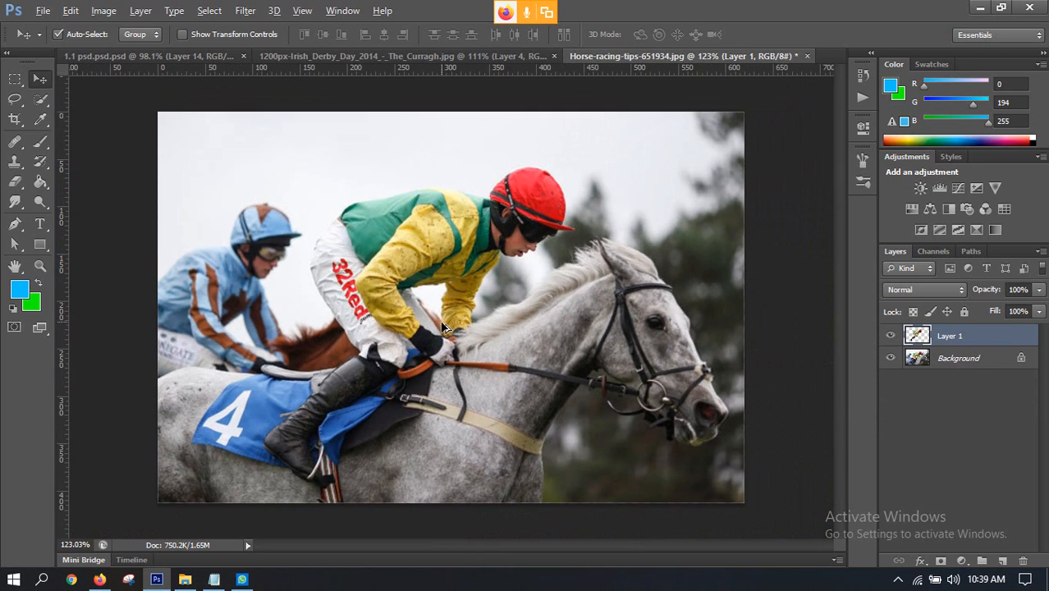
click(399, 55)
scroll(498, 263, up, 5)
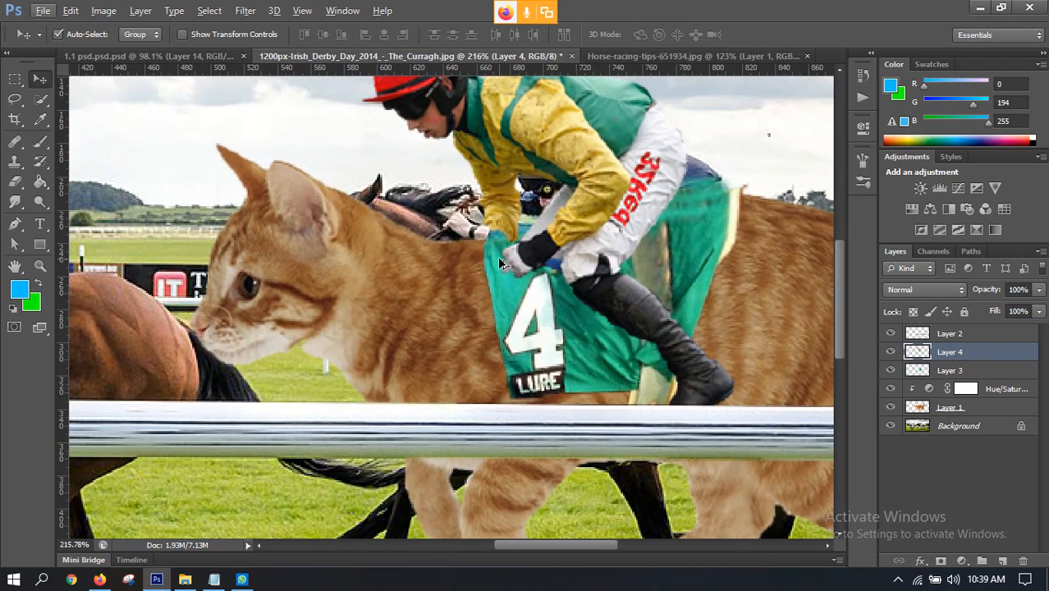
scroll(499, 261, down, 5)
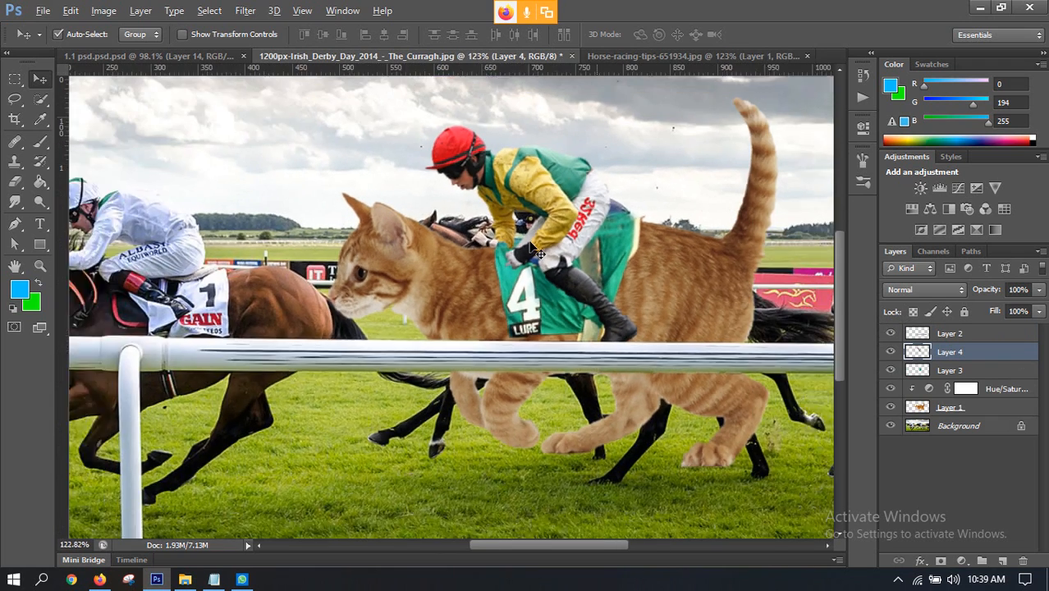
scroll(507, 242, down, 1)
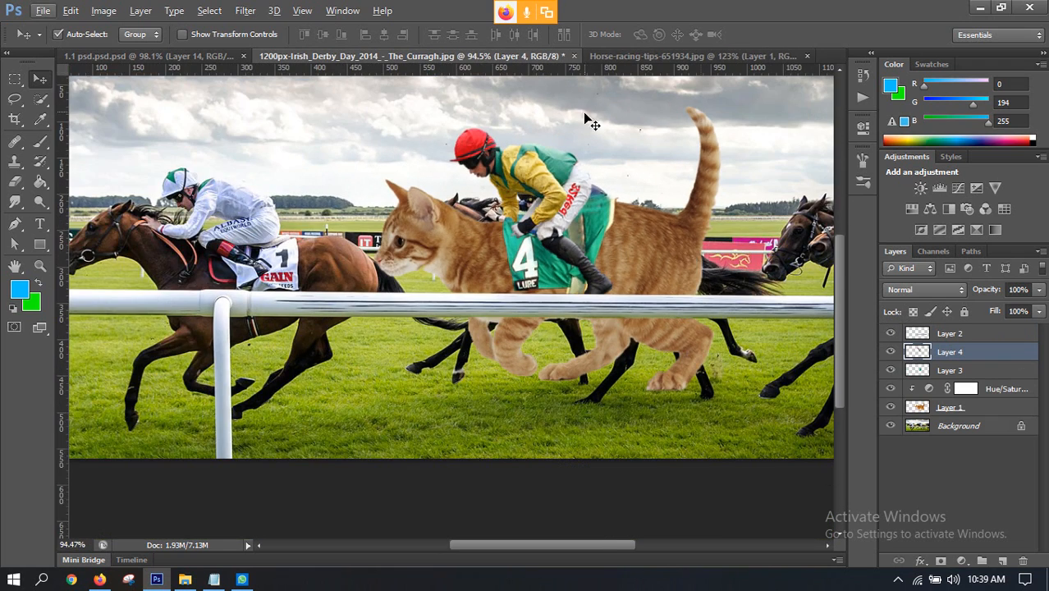
click(622, 55)
scroll(551, 375, up, 1)
scroll(552, 375, up, 3)
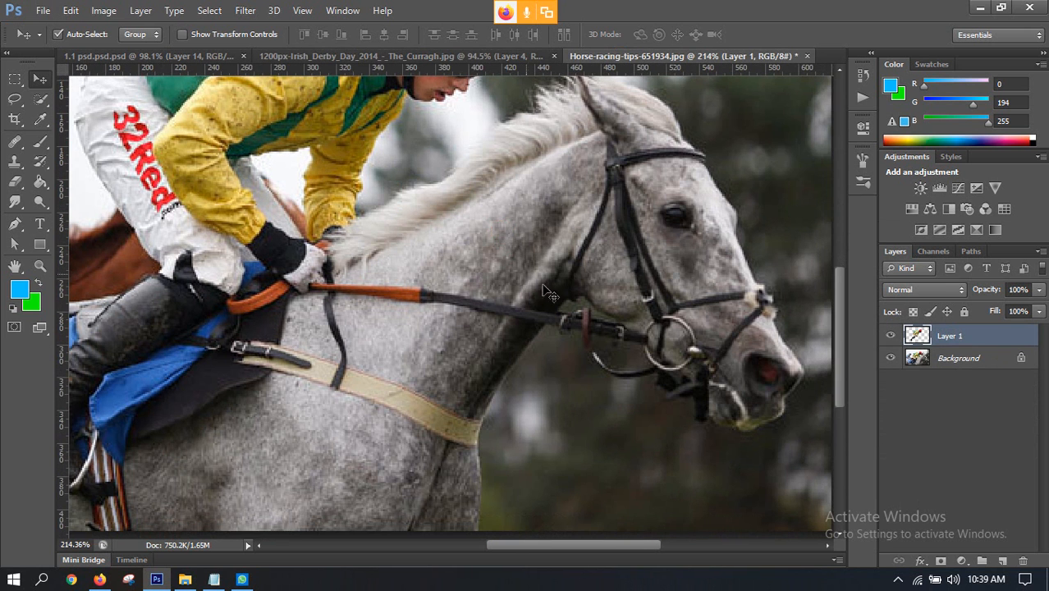
click(142, 56)
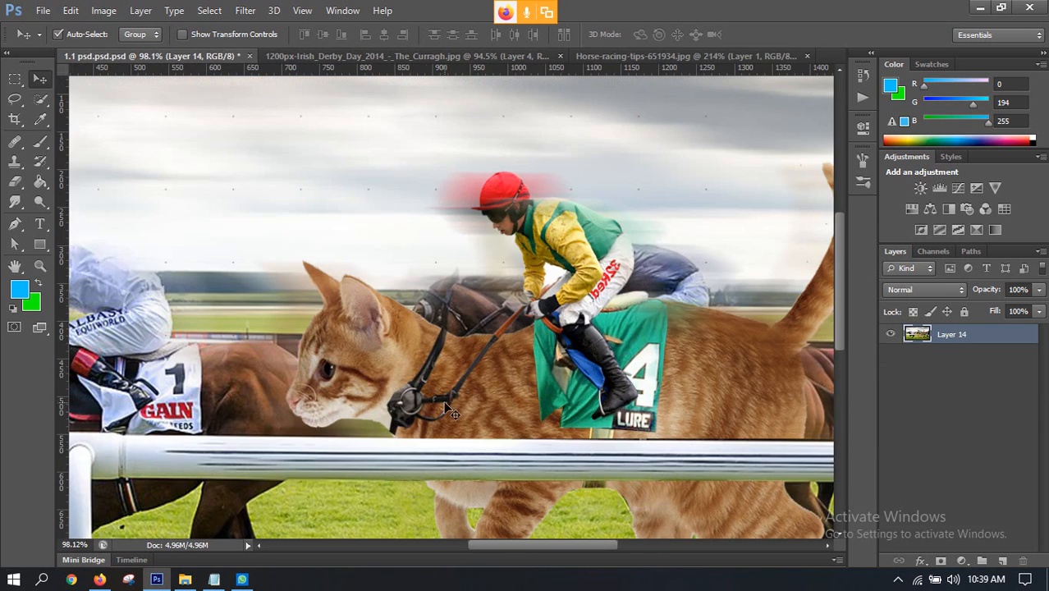
click(604, 55)
scroll(605, 235, down, 2)
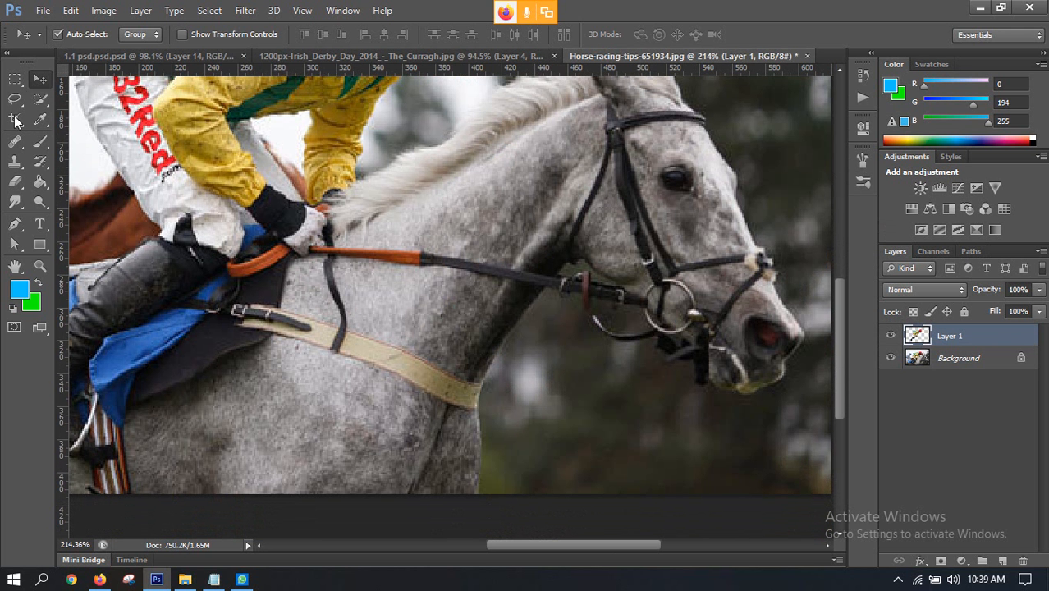
click(16, 225)
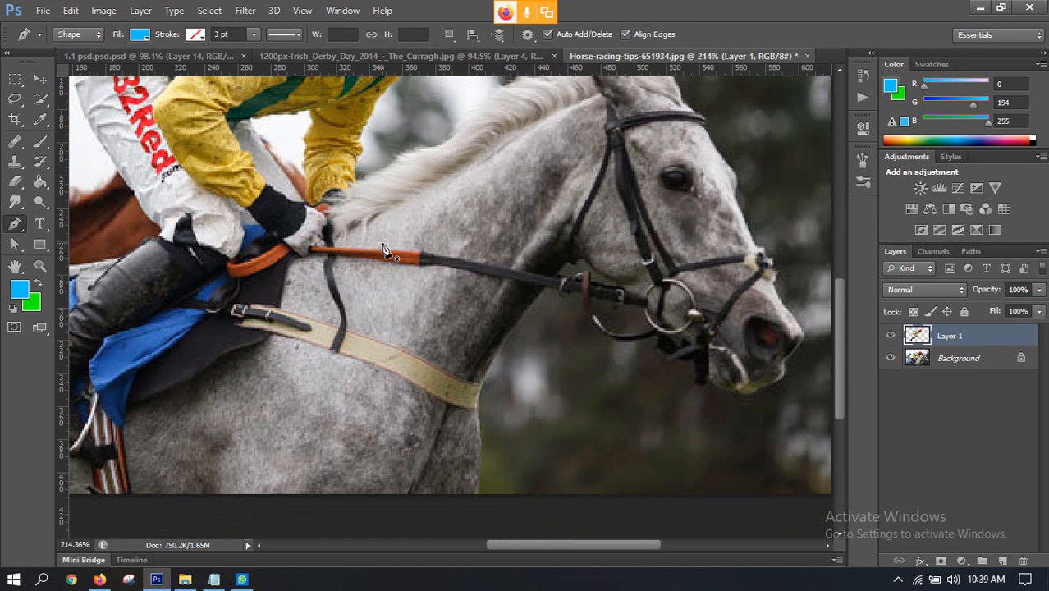
scroll(381, 249, up, 3)
click(472, 257)
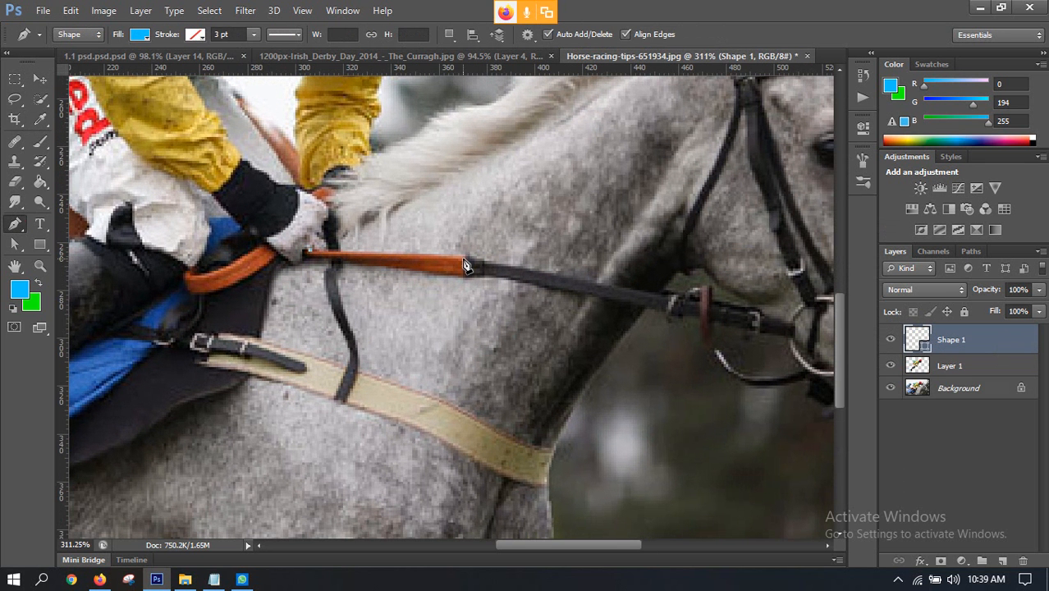
click(466, 261)
click(484, 259)
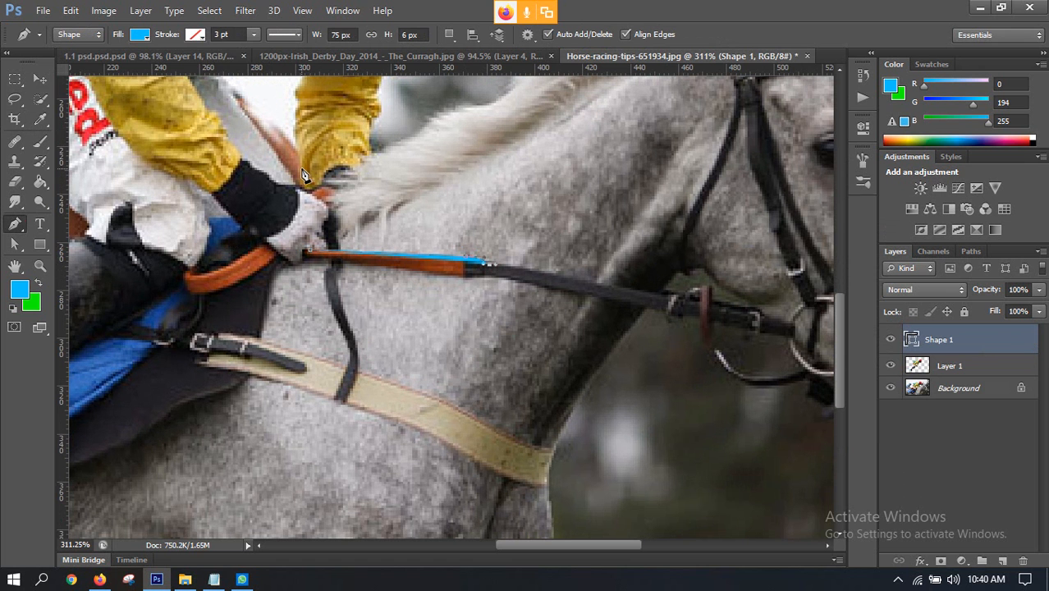
key(ctrl+alt+z)
key(ctrl+alt+z)
Step: Set the Pen tool to Path mode and hide Layer 1 in Horse-racing-tips-651934.jpg
click(141, 39)
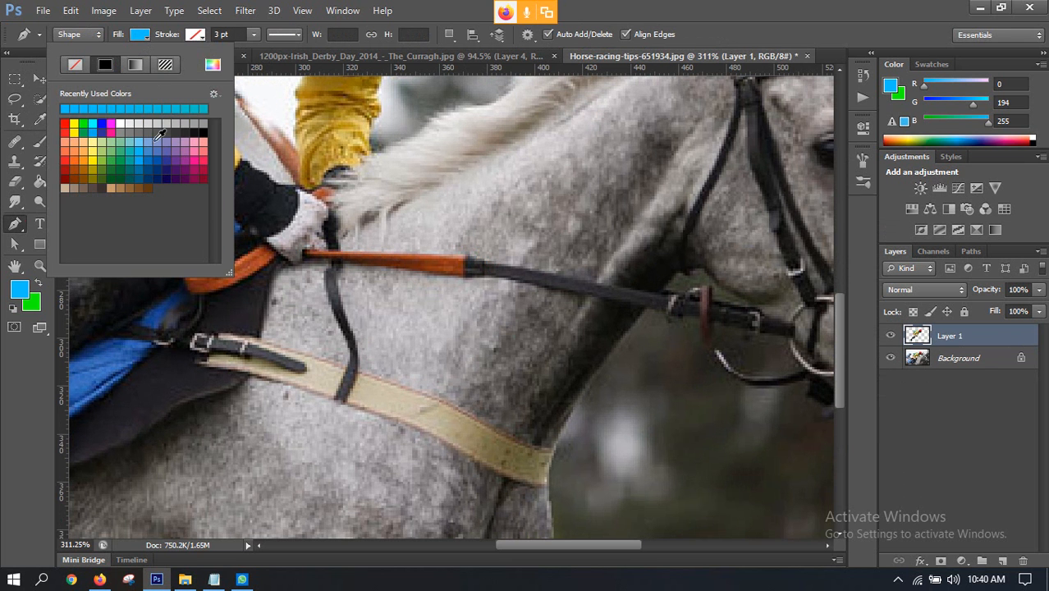
click(79, 36)
click(72, 60)
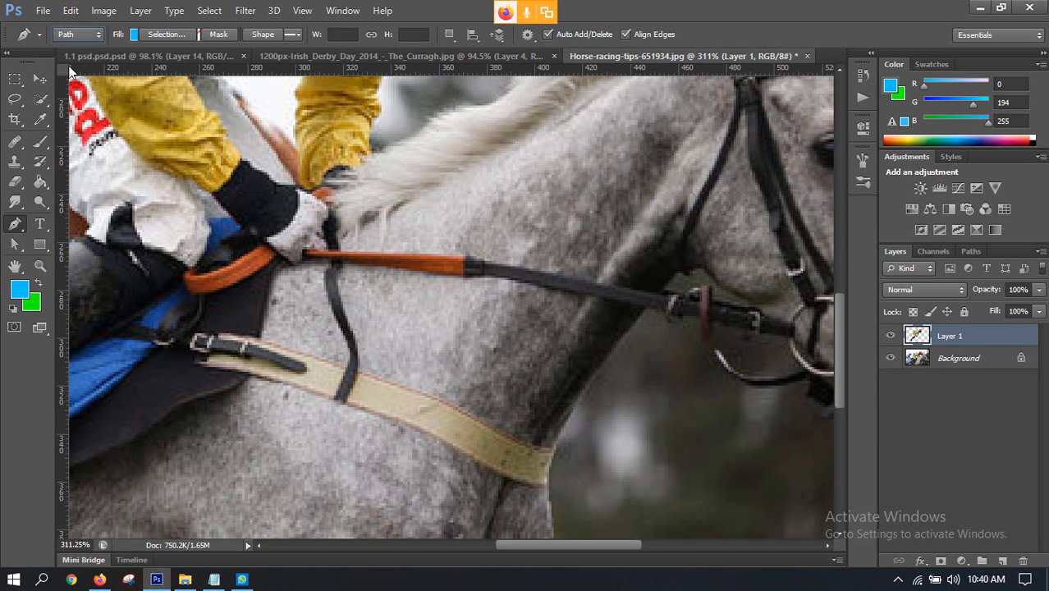
click(890, 336)
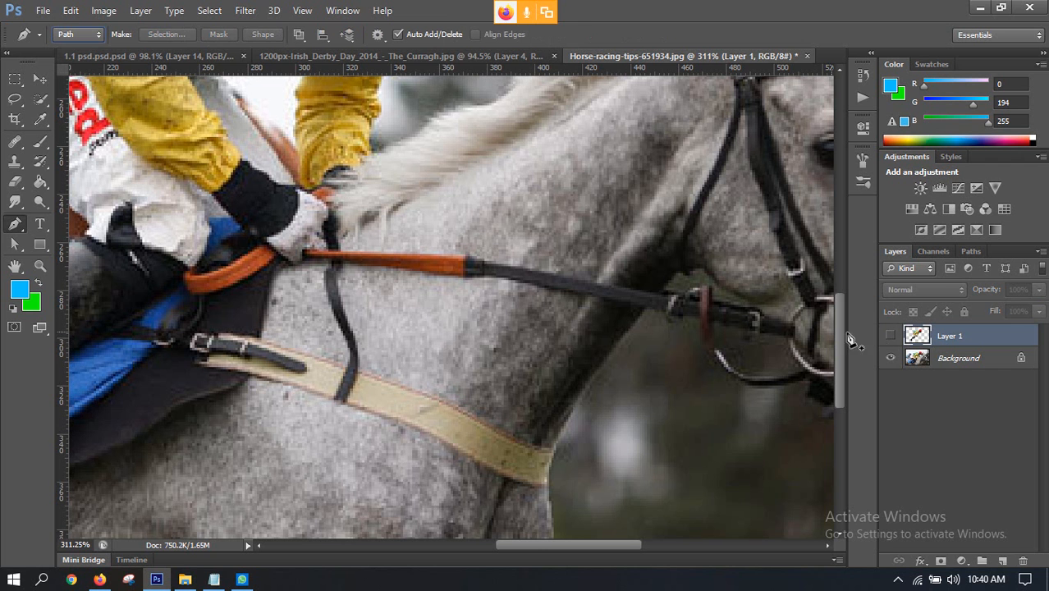
Step: Start a Pen path at the jockey's gloved hand and trace the rein's upper edge towards the grey horse's bit ring
click(312, 252)
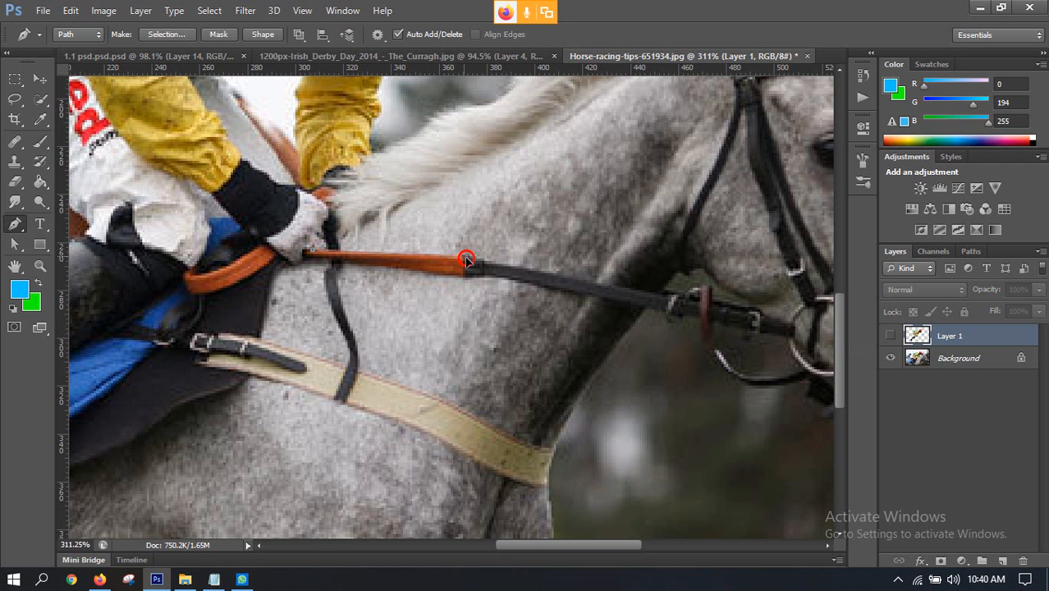
click(469, 262)
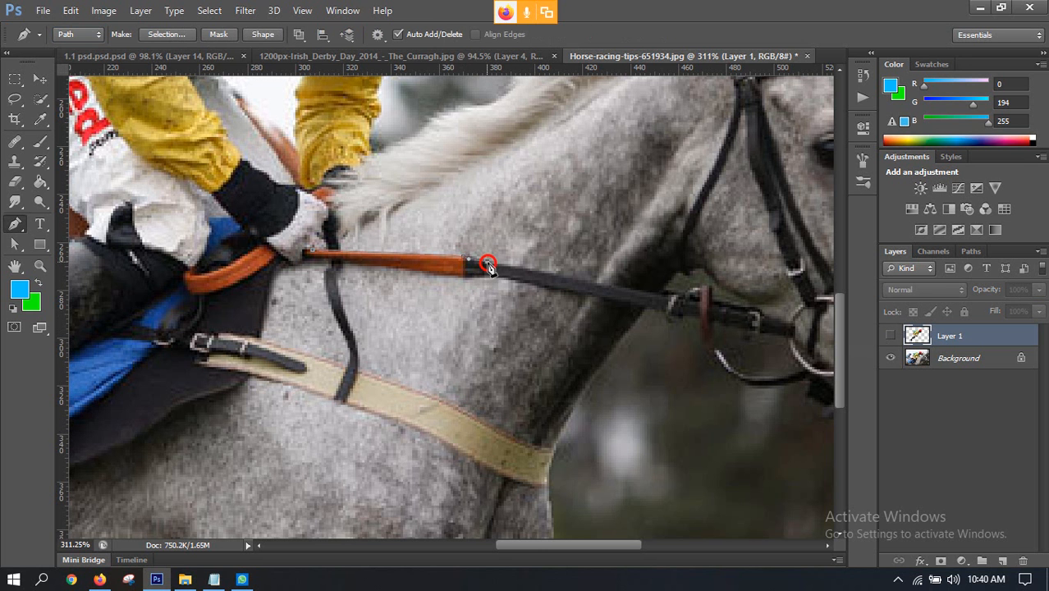
click(681, 297)
drag(699, 284, 520, 252)
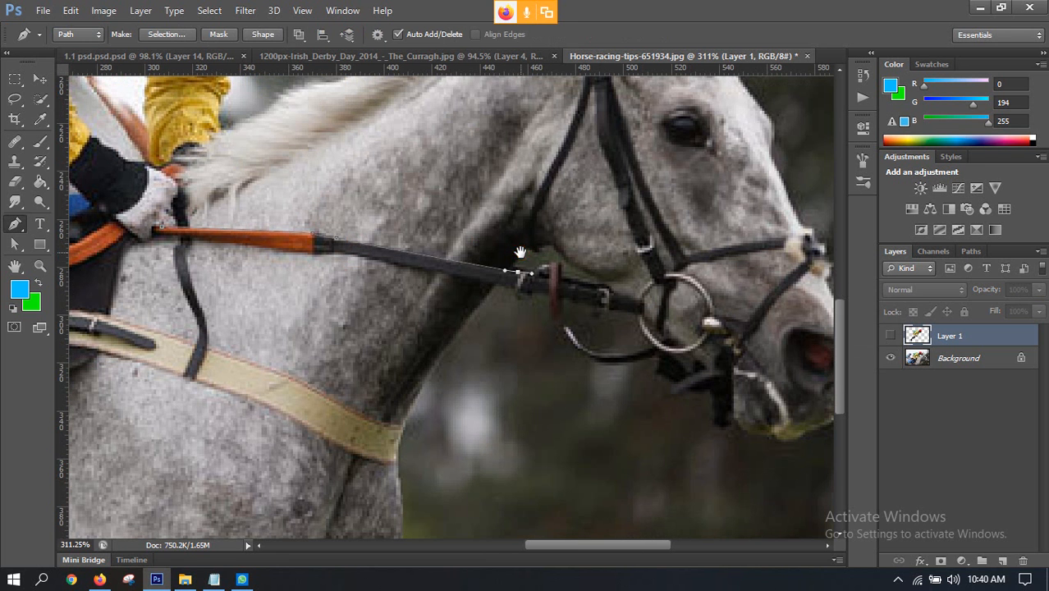
click(596, 283)
drag(618, 288, 626, 291)
Step: Continue the path from the bit ring up the outer edge of the bridle's cheek strap and back down its inner edge
click(651, 280)
drag(655, 277, 648, 274)
click(632, 238)
drag(608, 178, 625, 234)
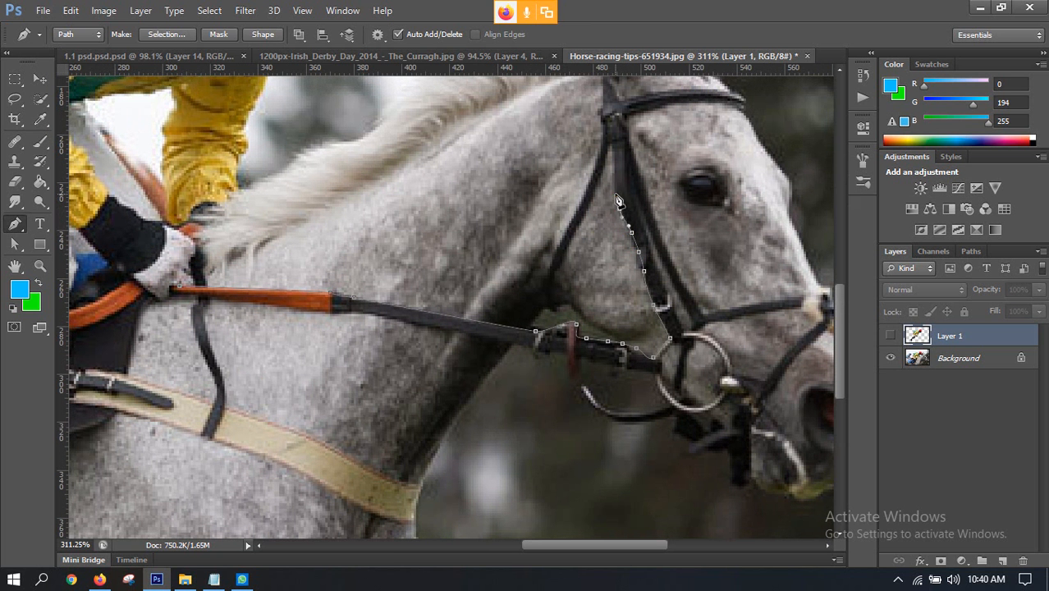
click(614, 185)
click(613, 153)
click(629, 183)
click(641, 222)
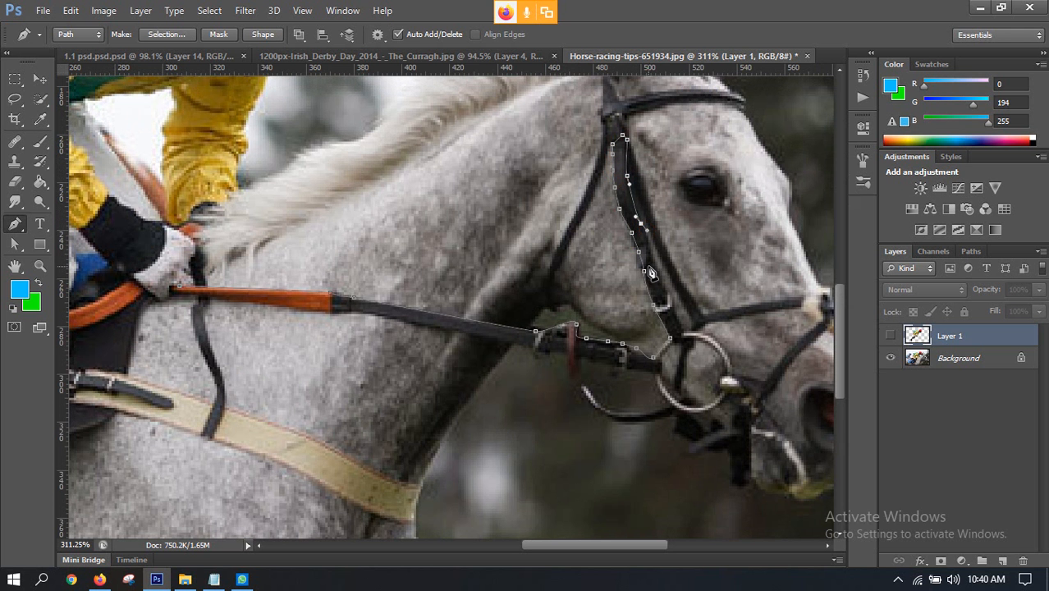
scroll(650, 274, down, 1)
scroll(652, 265, up, 1)
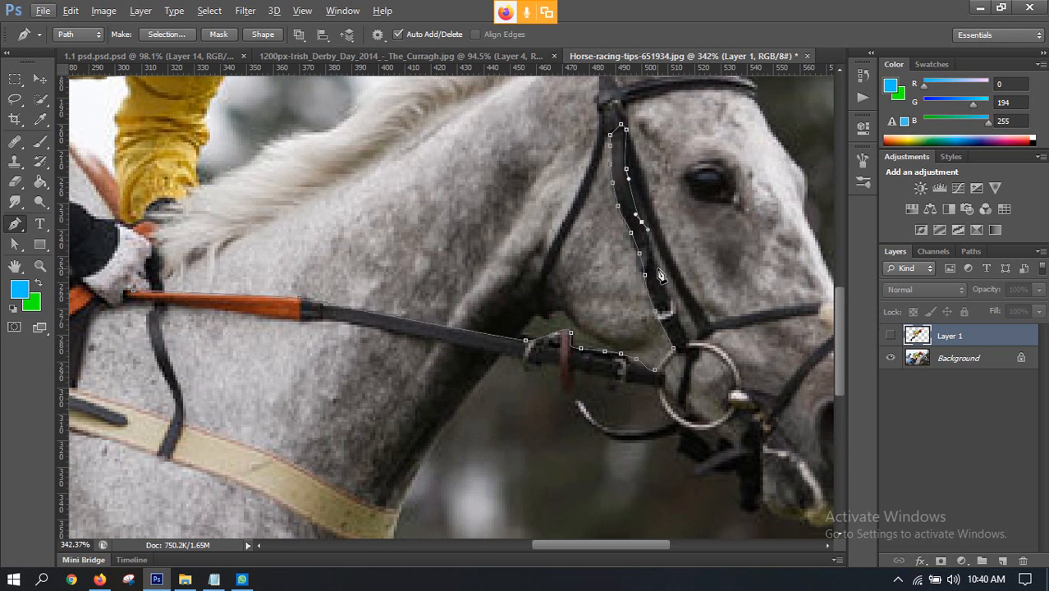
click(657, 265)
scroll(669, 297, down, 3)
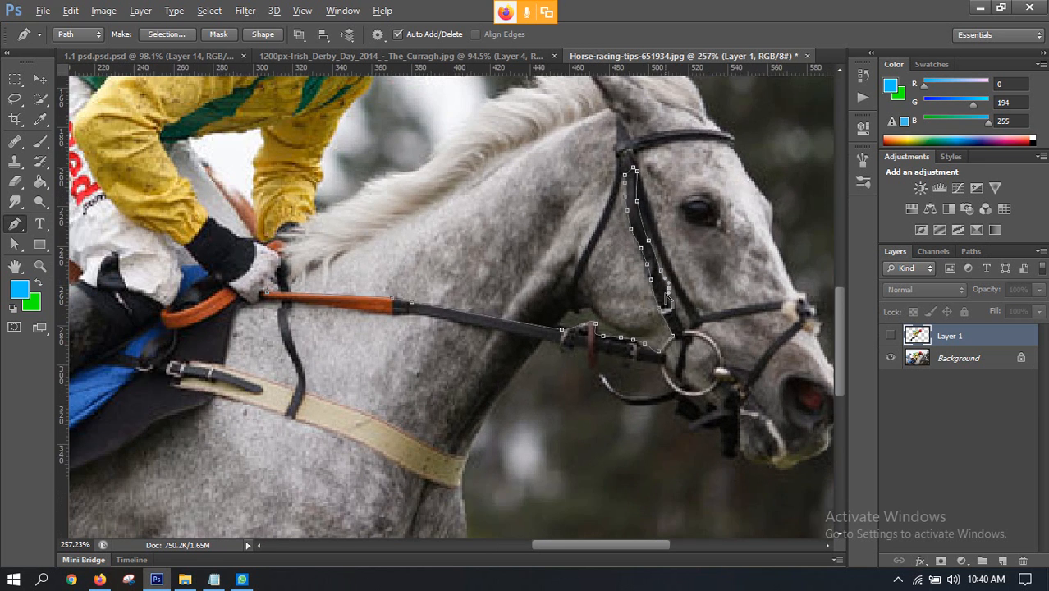
Step: Compare the bridle being traced with the cat's bridle in 1.1 psd.psd.psd and the brown horse's bridle in the working composite
click(146, 60)
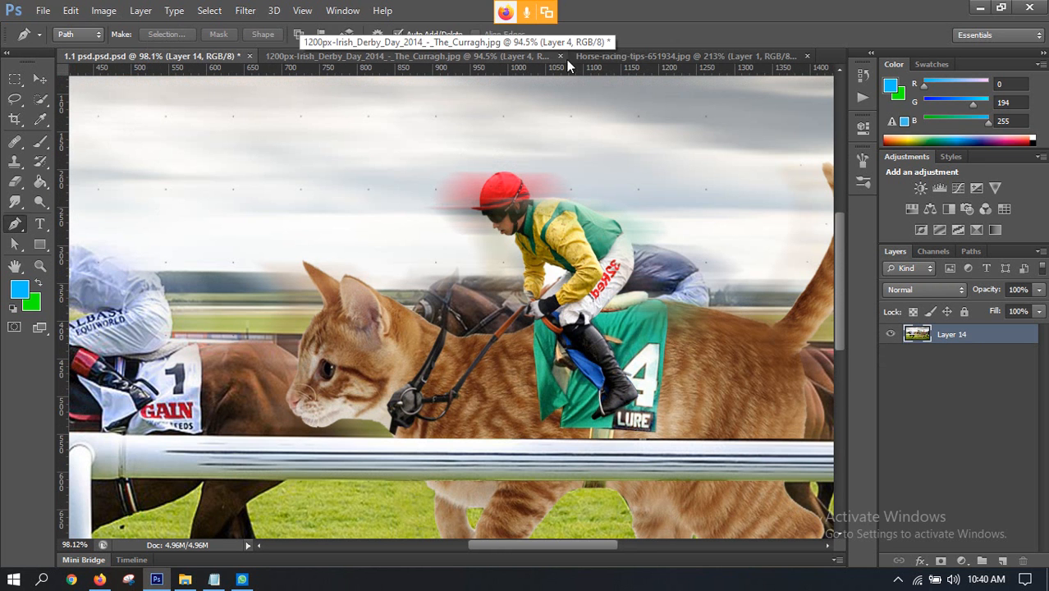
click(619, 57)
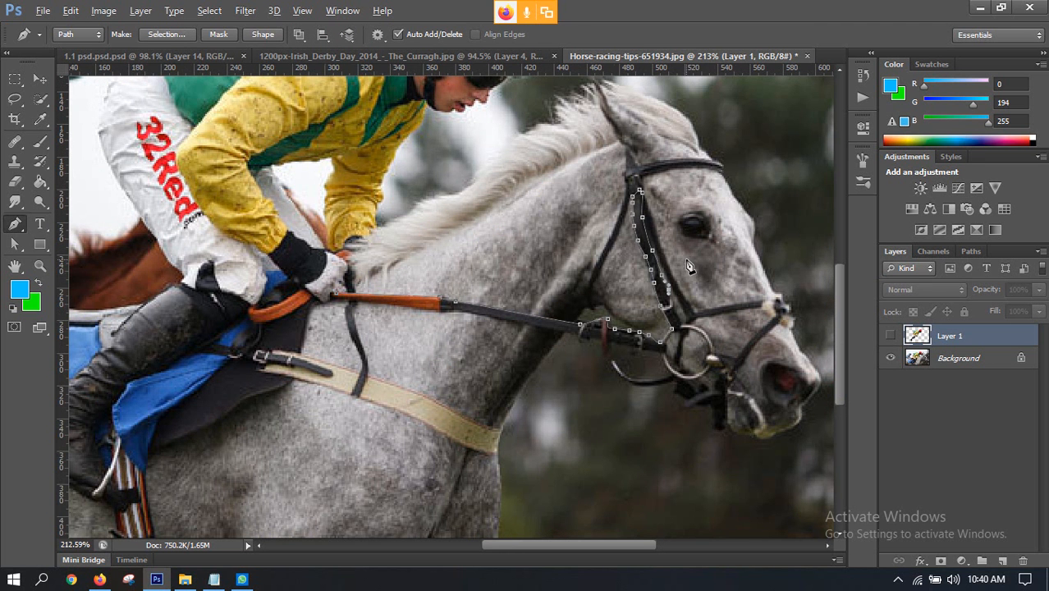
scroll(688, 266, up, 1)
scroll(666, 258, down, 2)
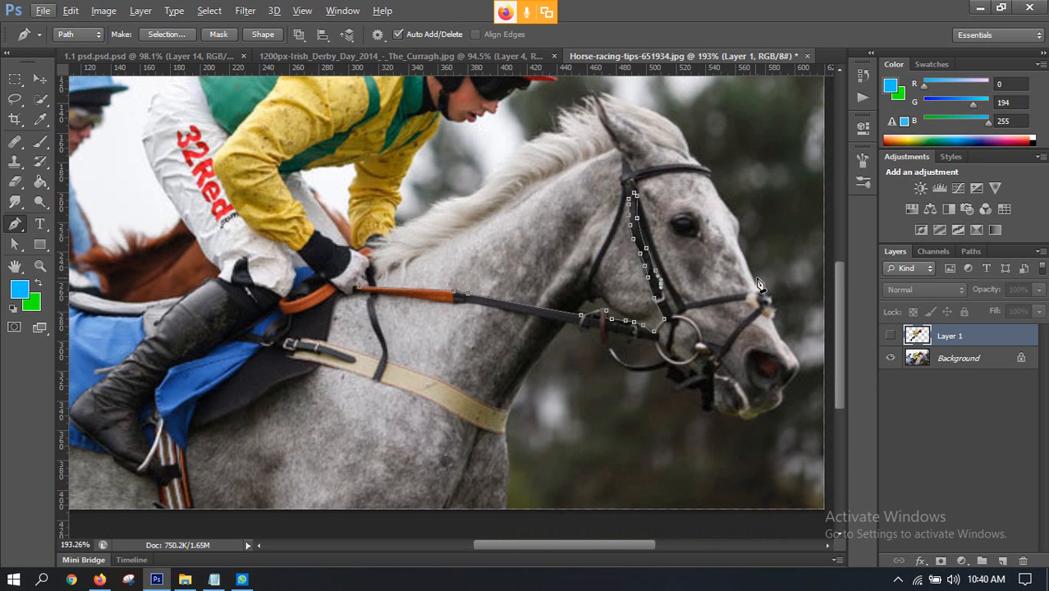
scroll(485, 265, down, 2)
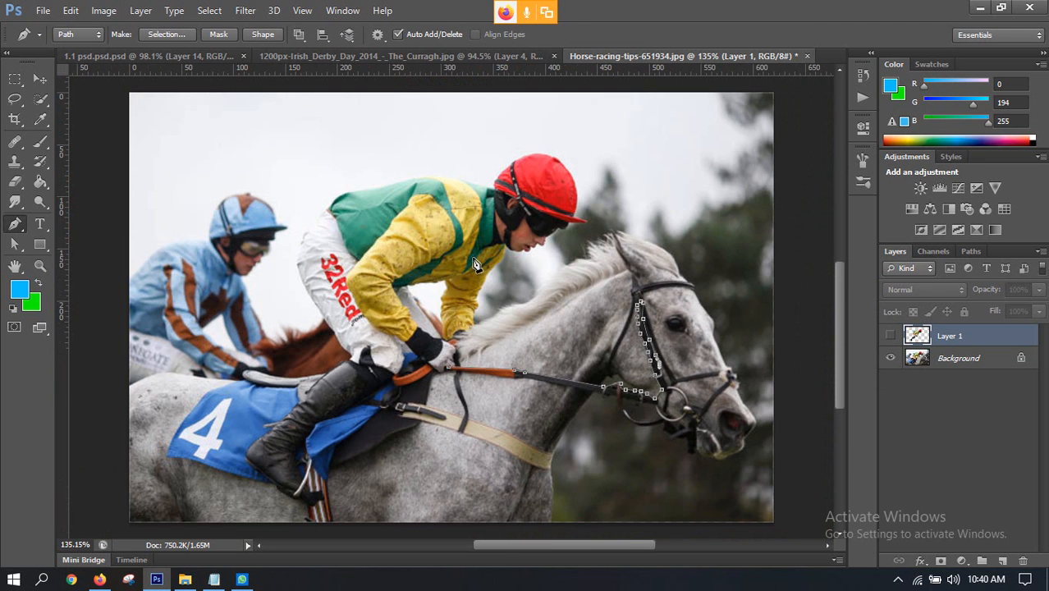
click(332, 56)
scroll(229, 243, up, 1)
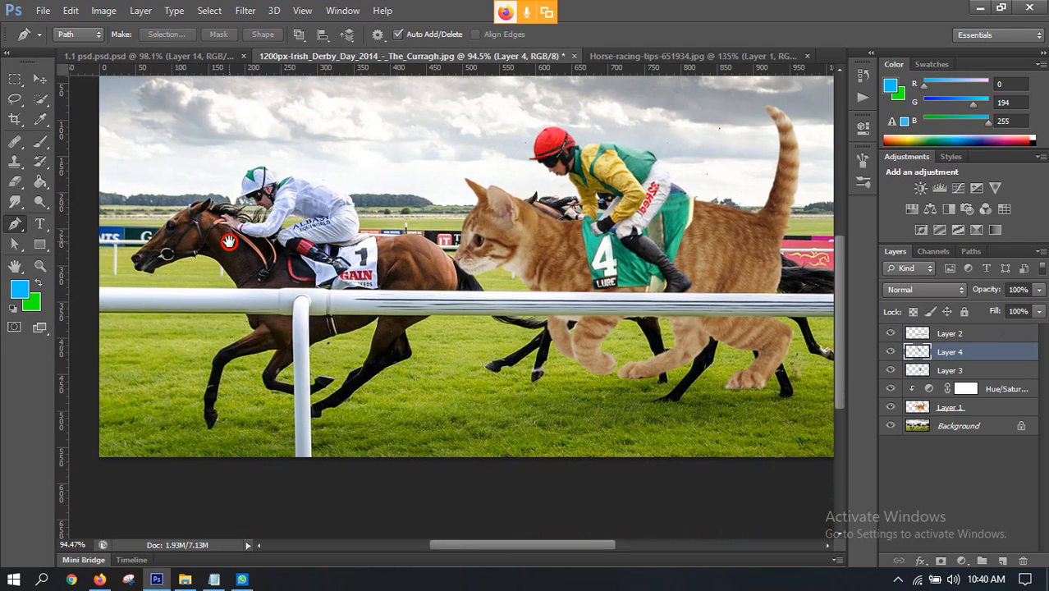
scroll(213, 255, up, 4)
scroll(197, 261, down, 3)
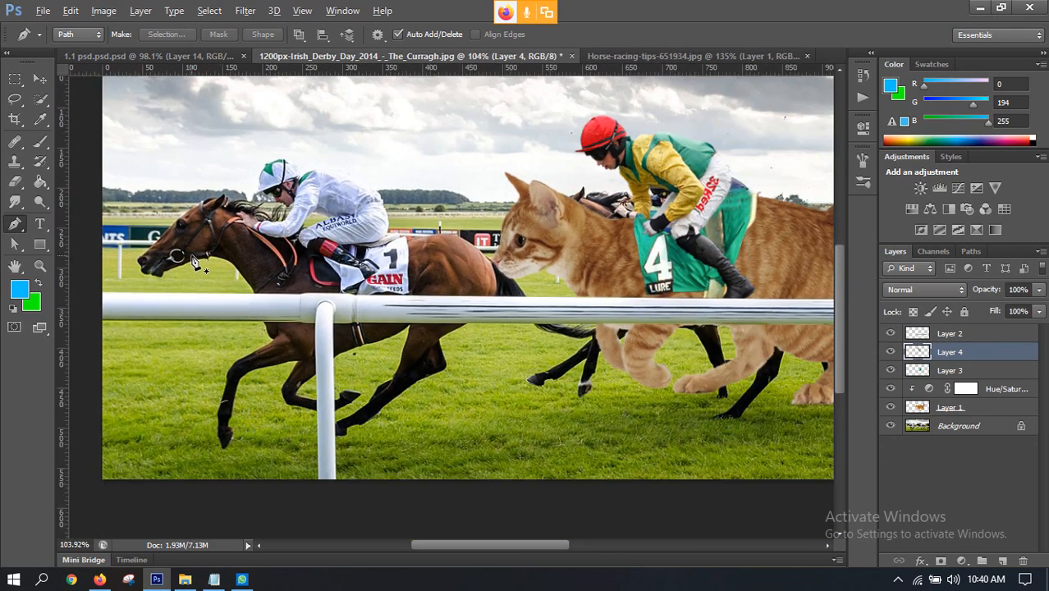
scroll(197, 261, down, 1)
click(691, 56)
scroll(666, 394, up, 1)
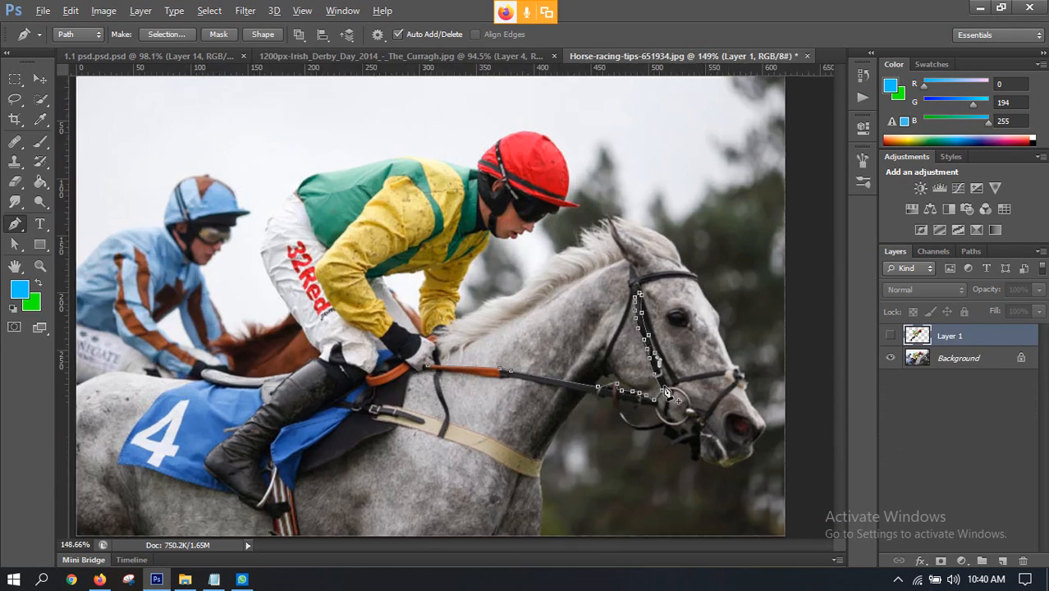
Step: Switch to the Google Meet call in Firefox to check on the class, and return to the grey horse image in Photoshop
scroll(667, 394, up, 4)
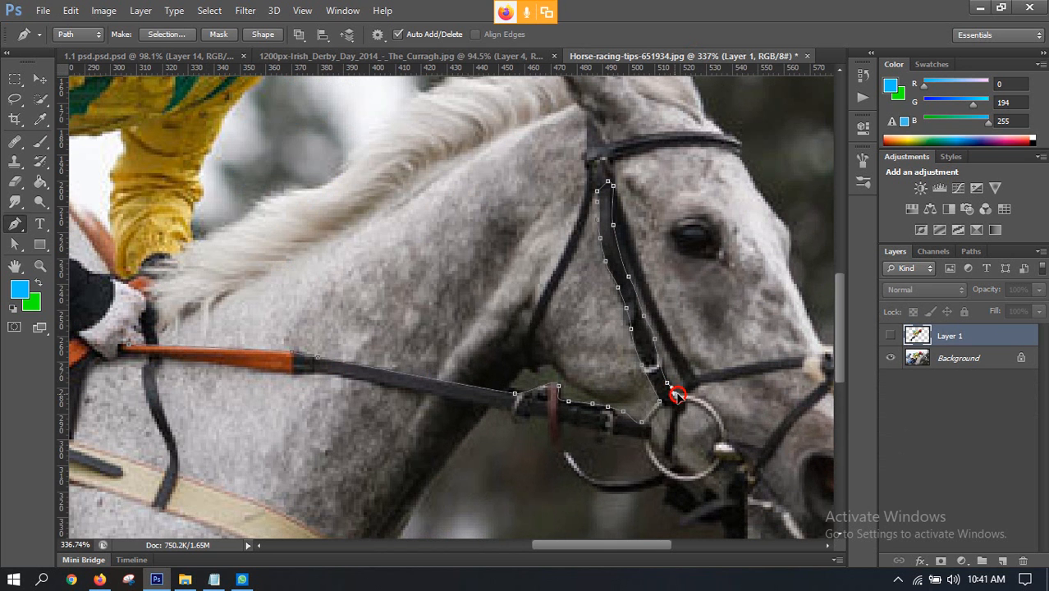
scroll(695, 379, down, 3)
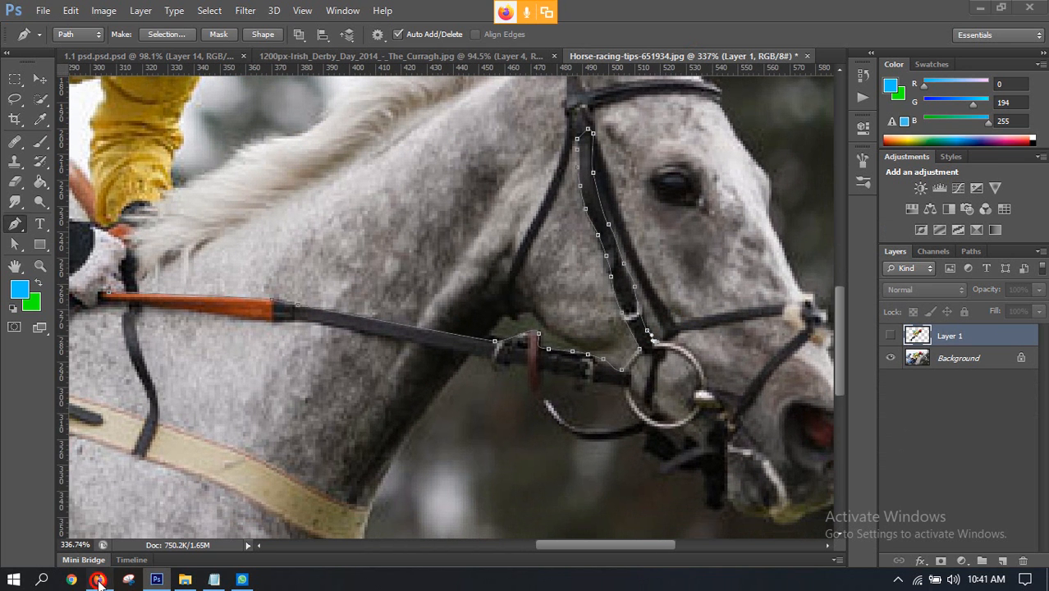
click(99, 579)
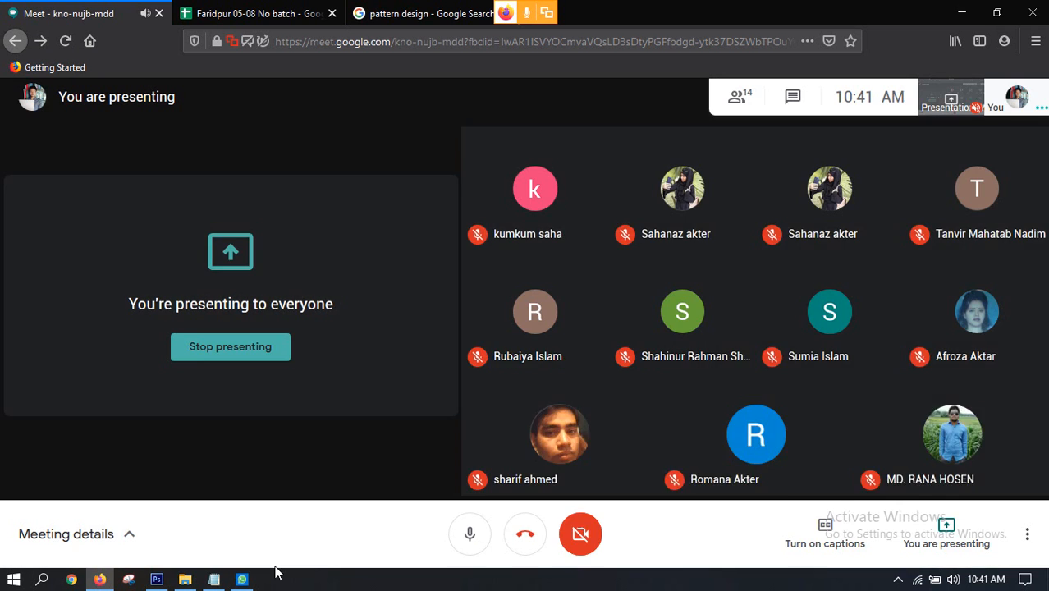
click(157, 580)
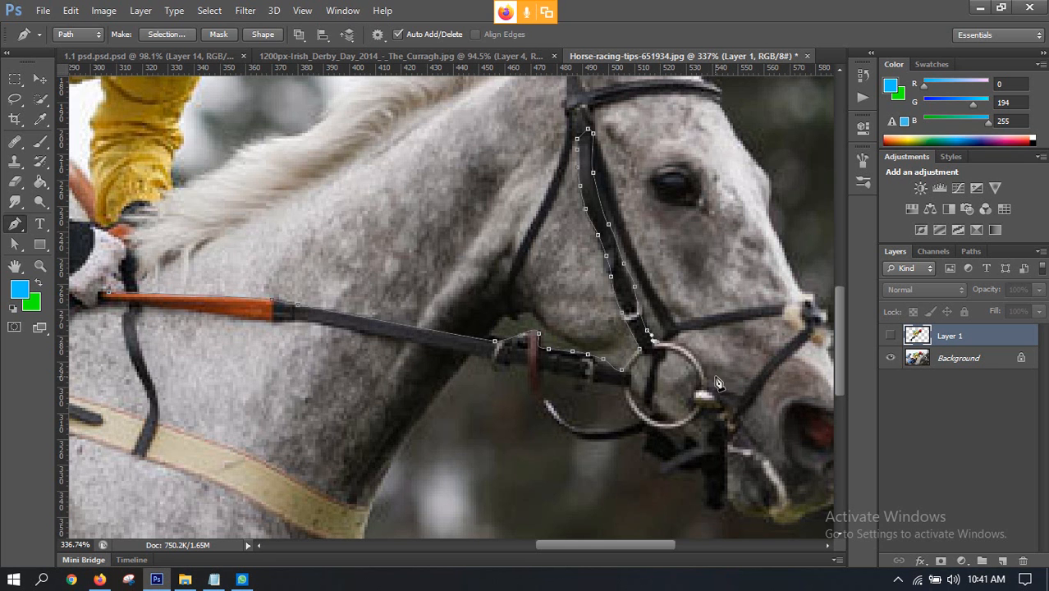
Step: Continue the path around the bit ring and along the lower edge of the hanging curved strap, back to the rein's underside
click(711, 384)
click(718, 409)
click(699, 410)
drag(660, 428, 636, 419)
click(620, 380)
key(ctrl+z)
click(620, 441)
drag(549, 418, 495, 367)
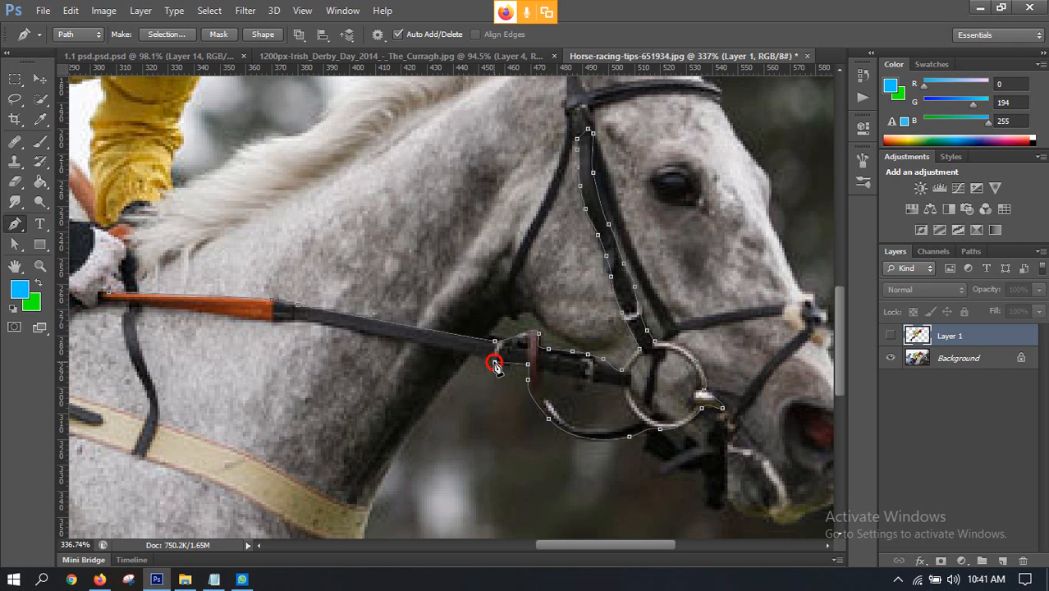
Step: Close the path along the rein's lower edge at the jockey's gloved hand and convert it to a selection
drag(405, 340, 446, 325)
key(space)
drag(506, 309, 406, 295)
click(406, 293)
scroll(534, 291, down, 10)
scroll(671, 345, up, 2)
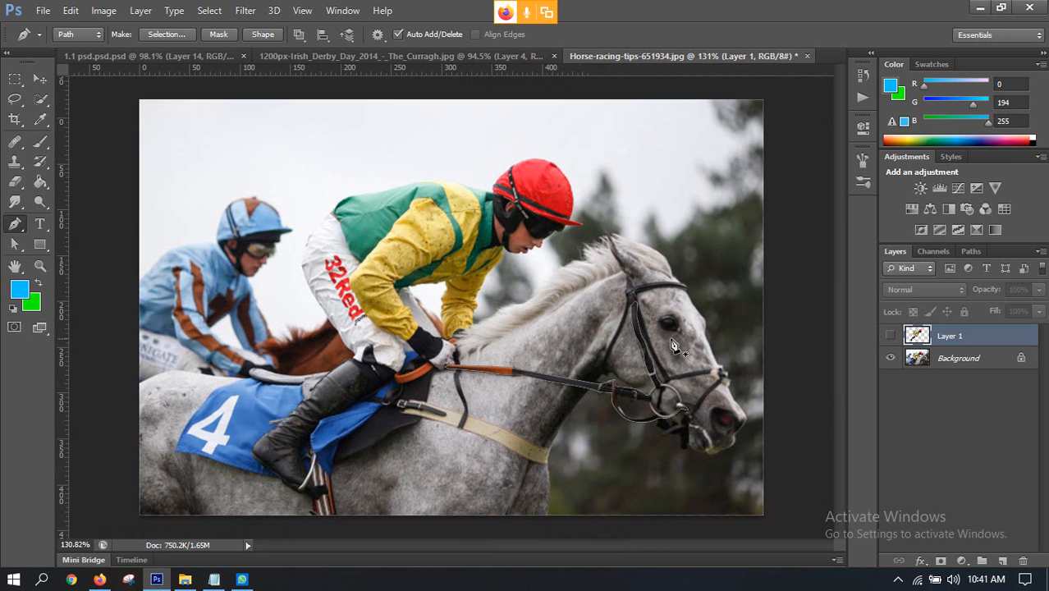
key(ctrl+Return)
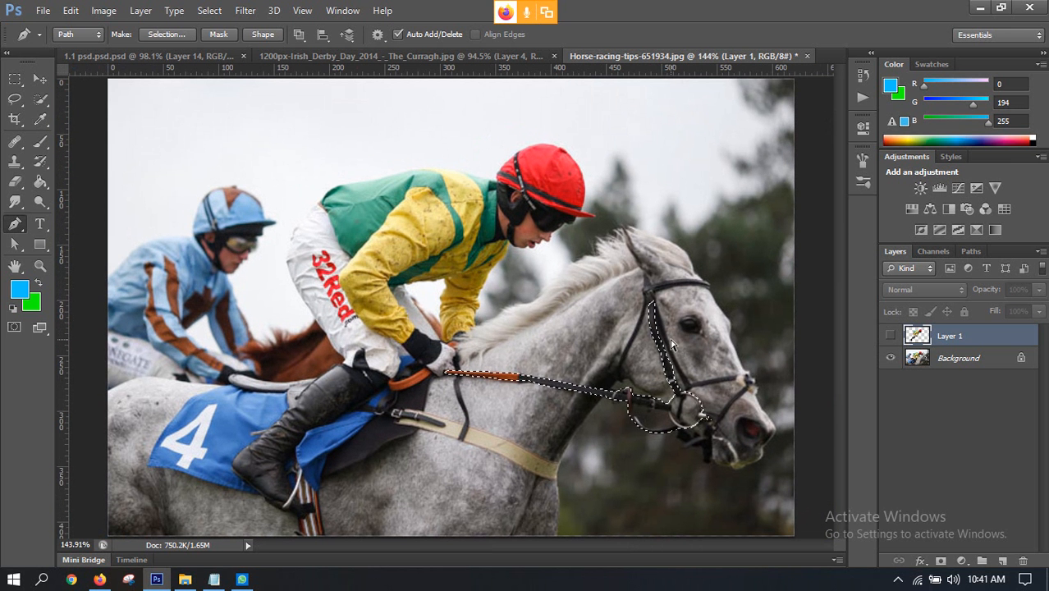
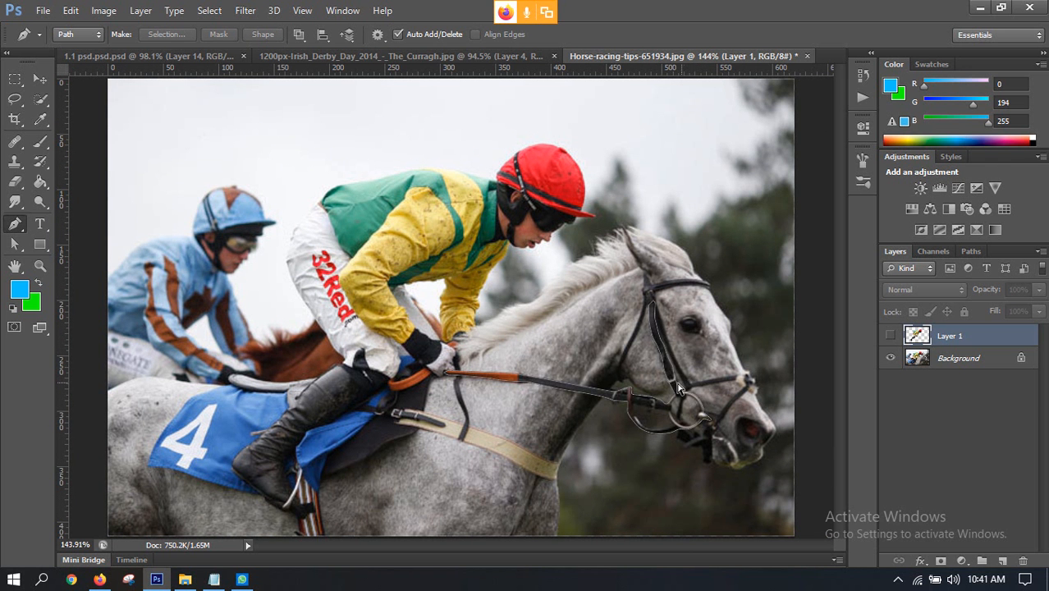
Step: Undo the path's conversion to a selection and compare the traced bridle with the cat's bridle in 1.1 psd.psd.psd
key(ctrl+z)
scroll(672, 406, up, 4)
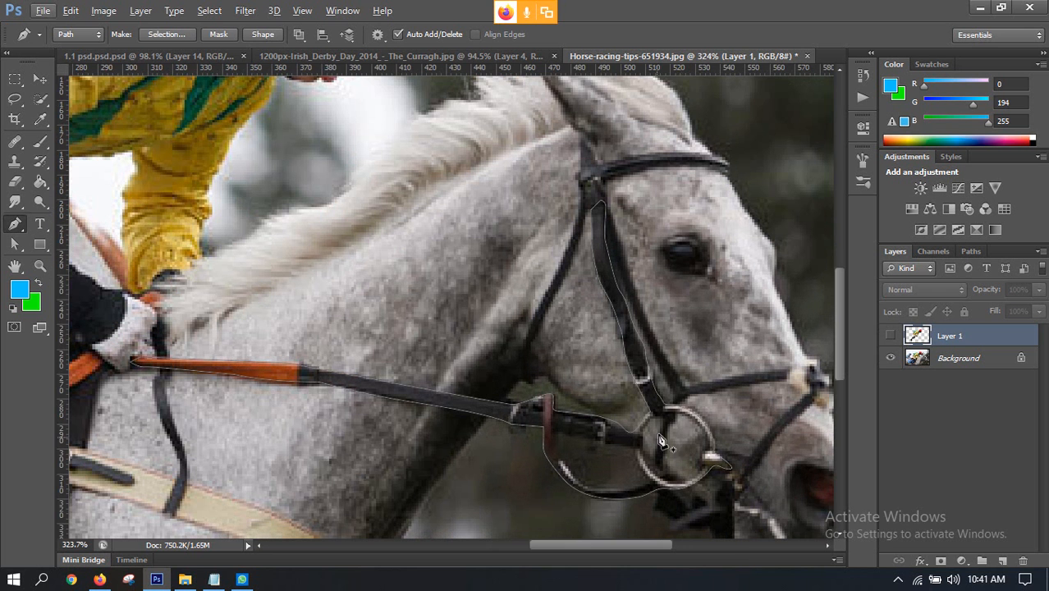
scroll(672, 415, down, 1)
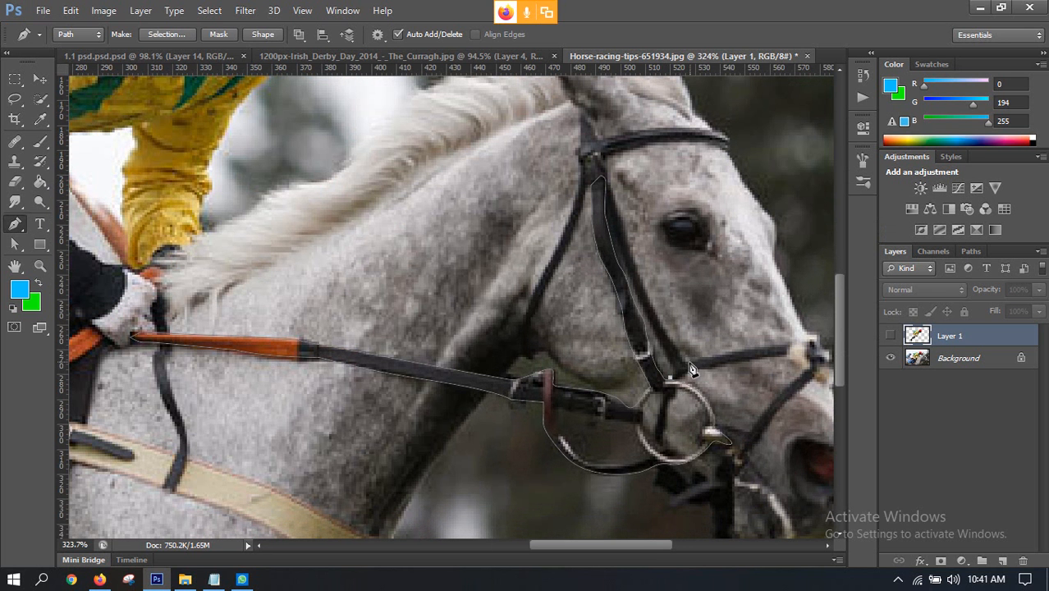
click(147, 56)
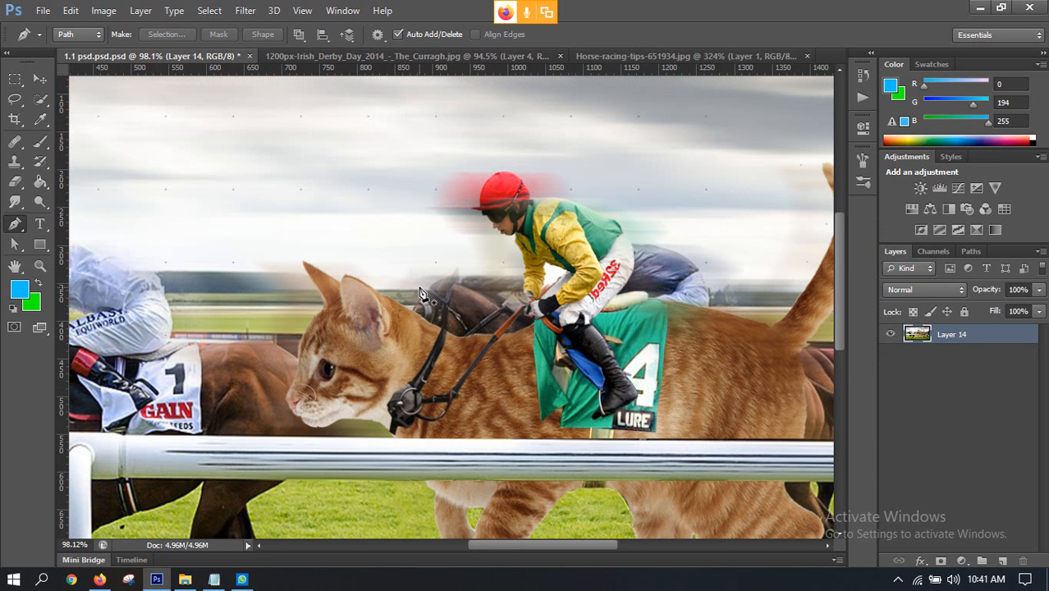
click(688, 56)
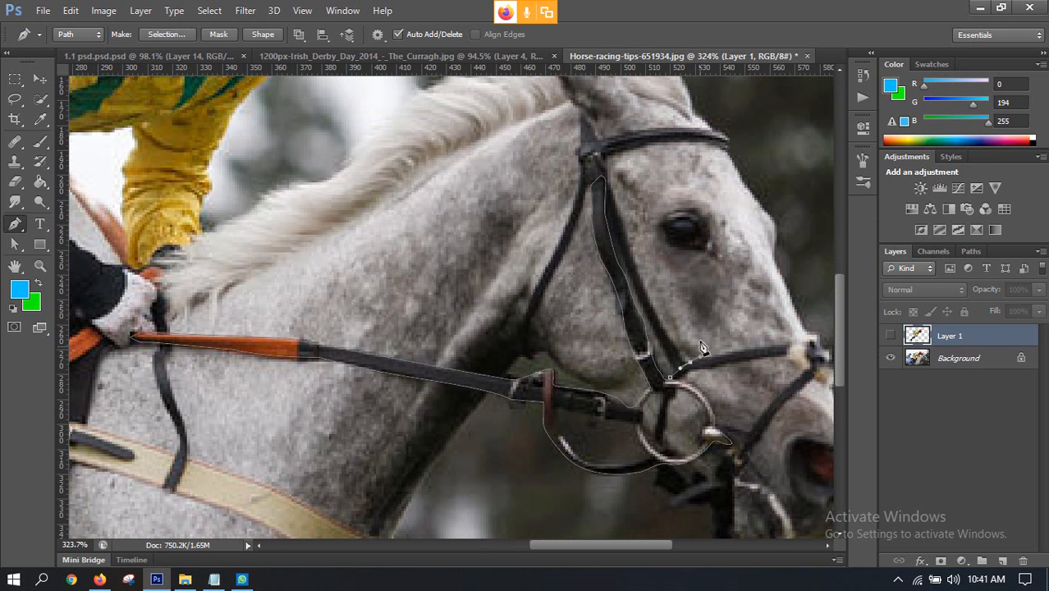
Step: Try to extend the path from the bit ring along the grey horse's noseband strap, and undo the extension
scroll(689, 371, down, 2)
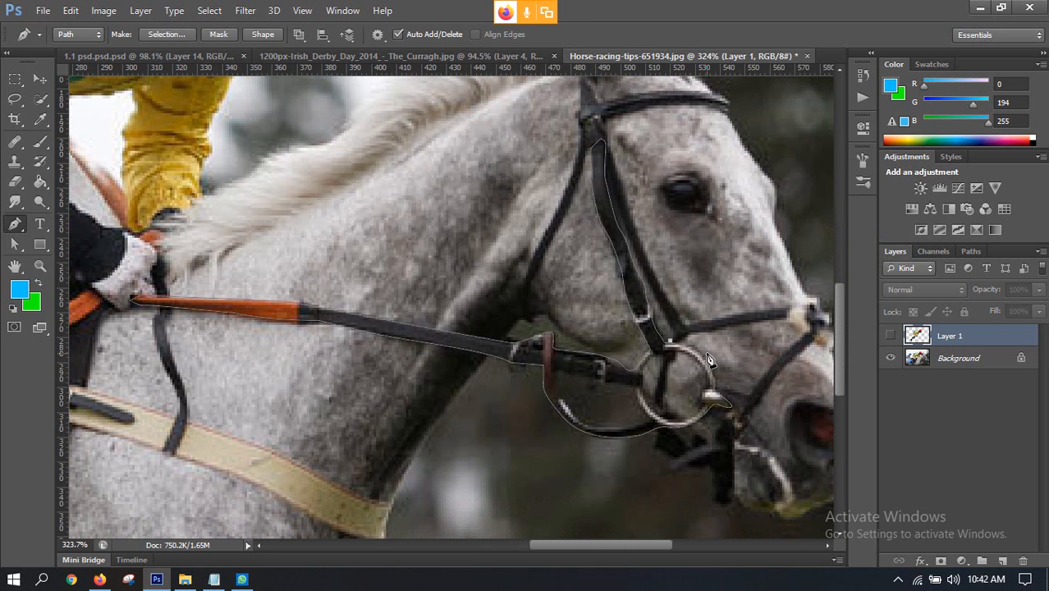
scroll(712, 364, down, 2)
scroll(689, 356, up, 2)
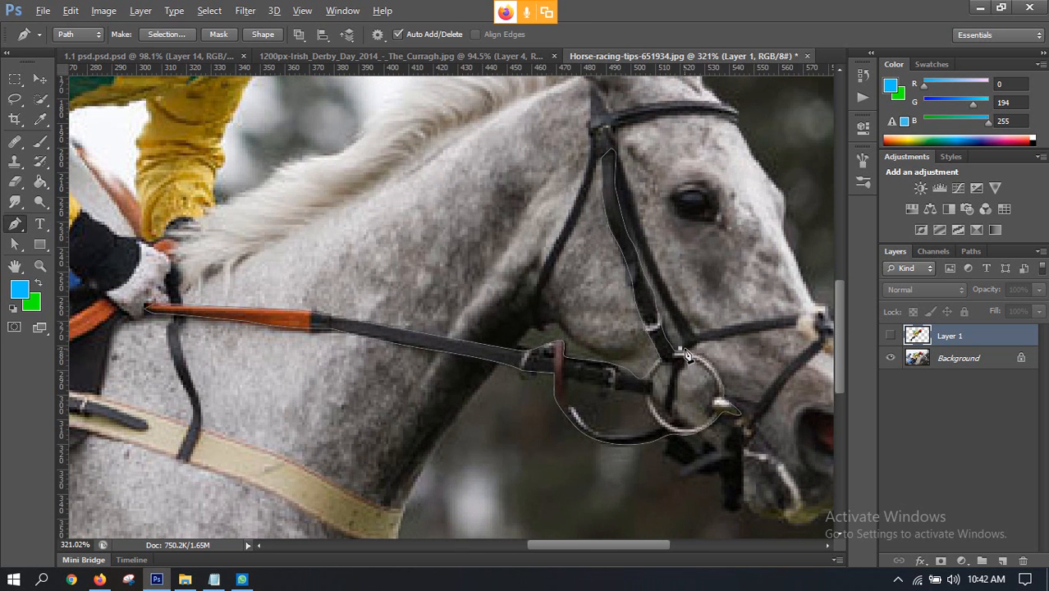
scroll(689, 352, down, 4)
scroll(693, 349, up, 6)
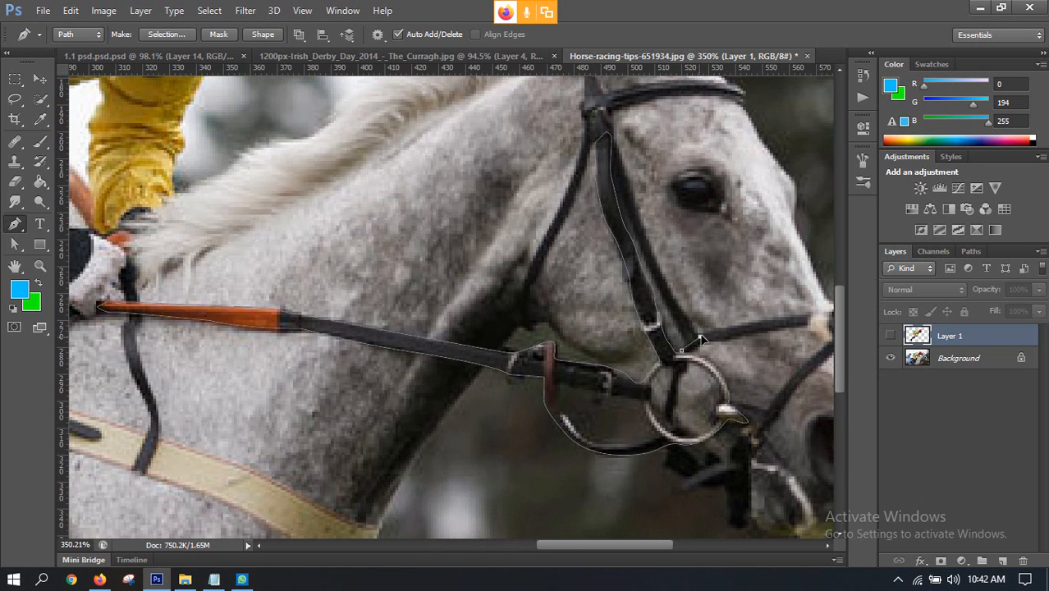
click(700, 337)
click(742, 326)
drag(761, 325, 627, 325)
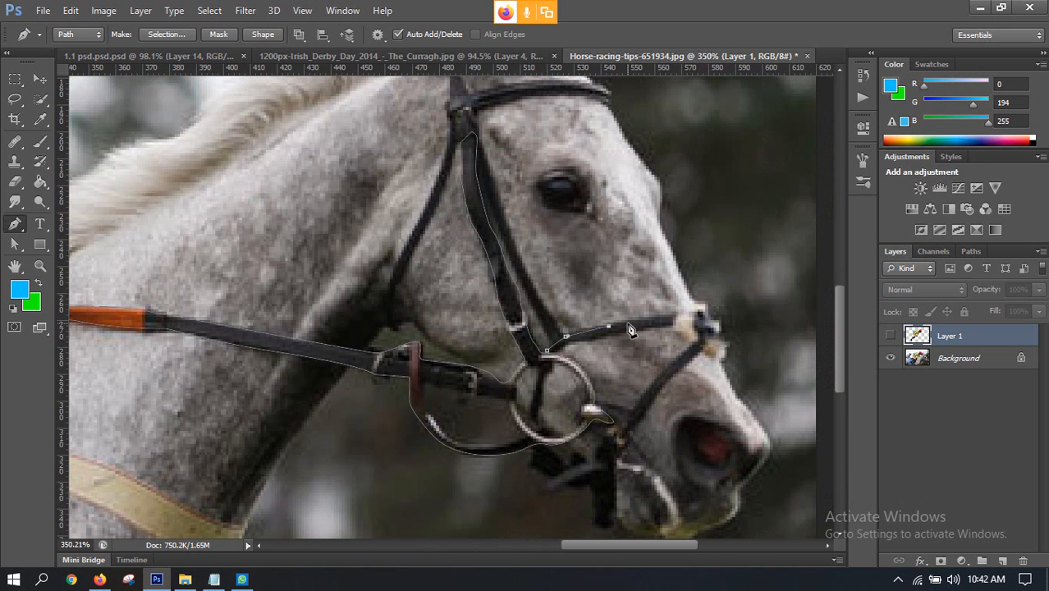
key(ctrl+z)
Step: Convert the traced rein and bridle path to a selection
key(ctrl+Return)
scroll(484, 361, down, 2)
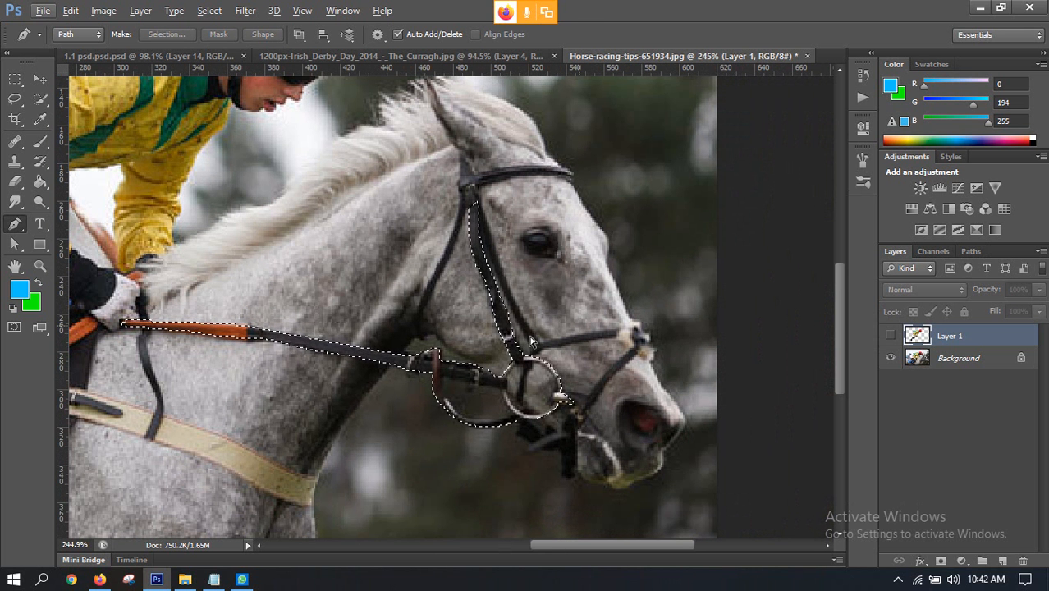
Step: Duplicate Layer 1 and the Background together, and delete both copies
shift+click(967, 360)
key(ctrl+j)
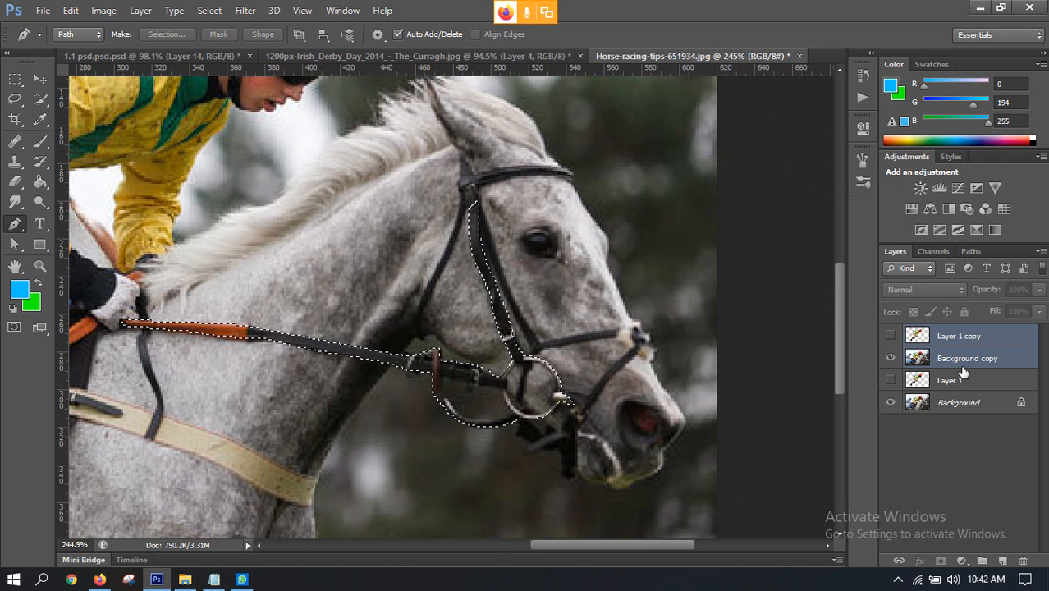
click(890, 336)
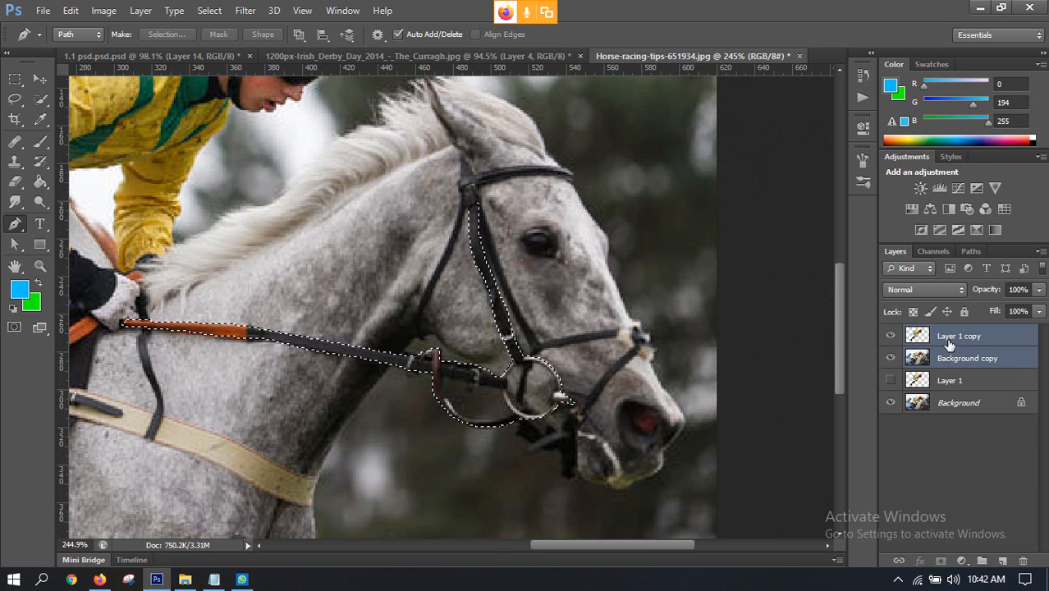
drag(950, 344, 1023, 563)
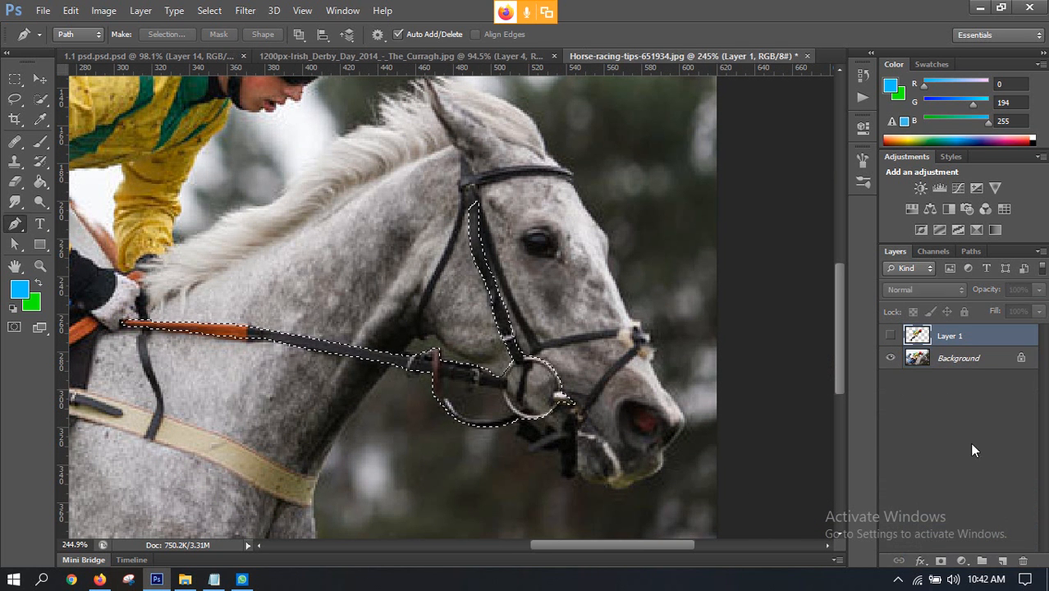
Step: Copy the selected reins and bridle from the Background to a new layer and move it into the Irish Derby composite
click(937, 364)
key(ctrl+j)
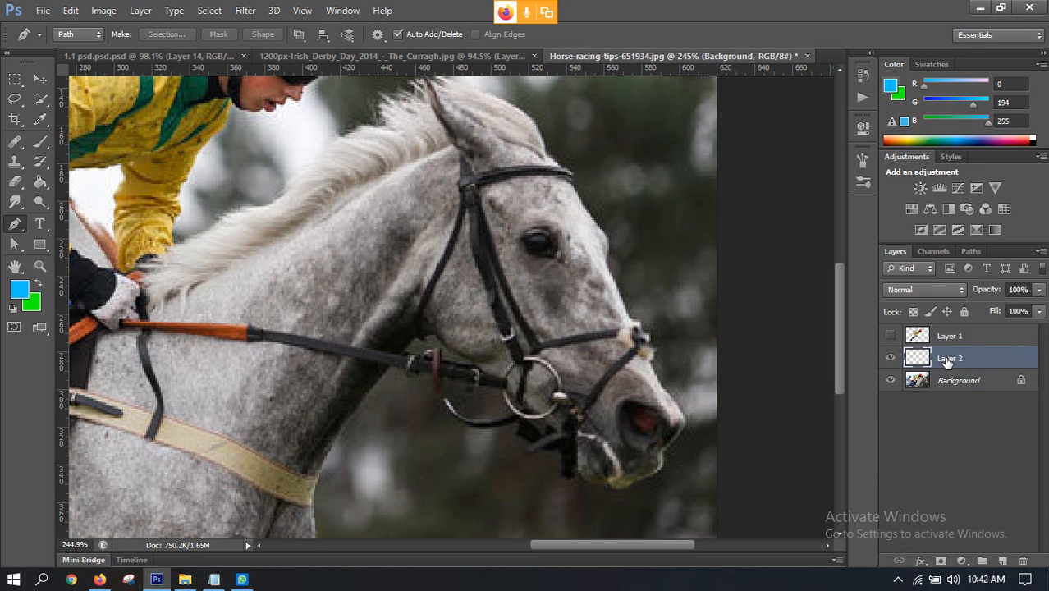
click(39, 78)
drag(556, 385, 491, 363)
Step: Trace the inside of the bit ring with the Pen tool, convert the path to a selection, and delete the horse skin within it
scroll(491, 363, up, 5)
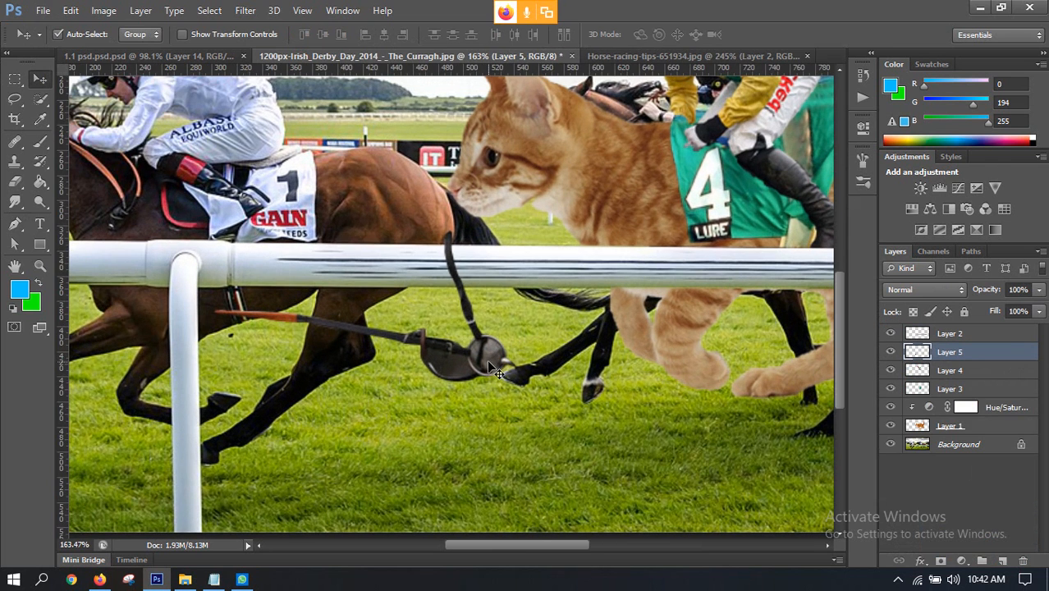
scroll(491, 364, up, 2)
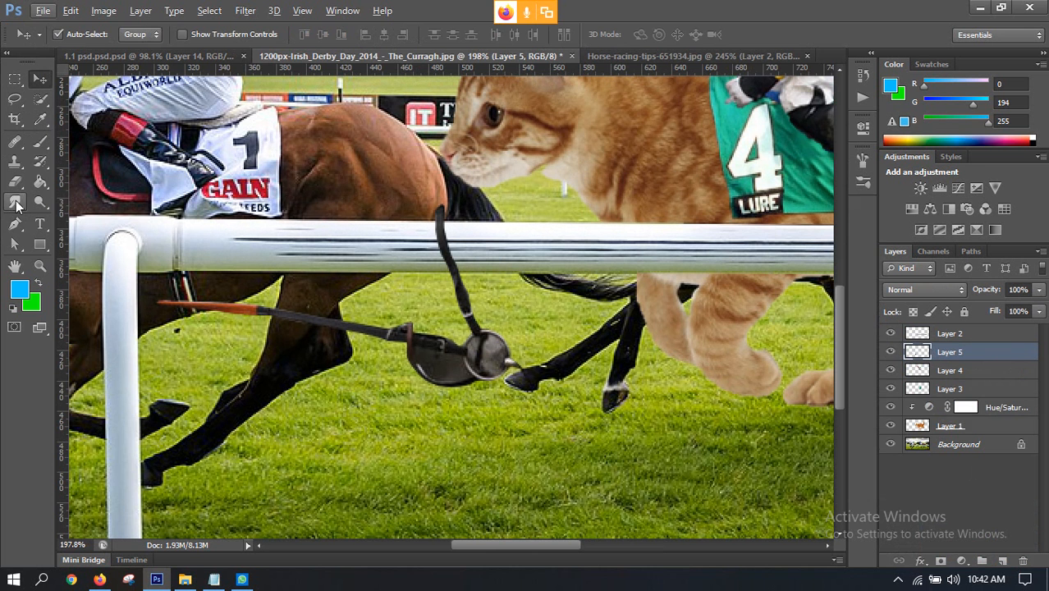
click(14, 224)
scroll(468, 354, up, 2)
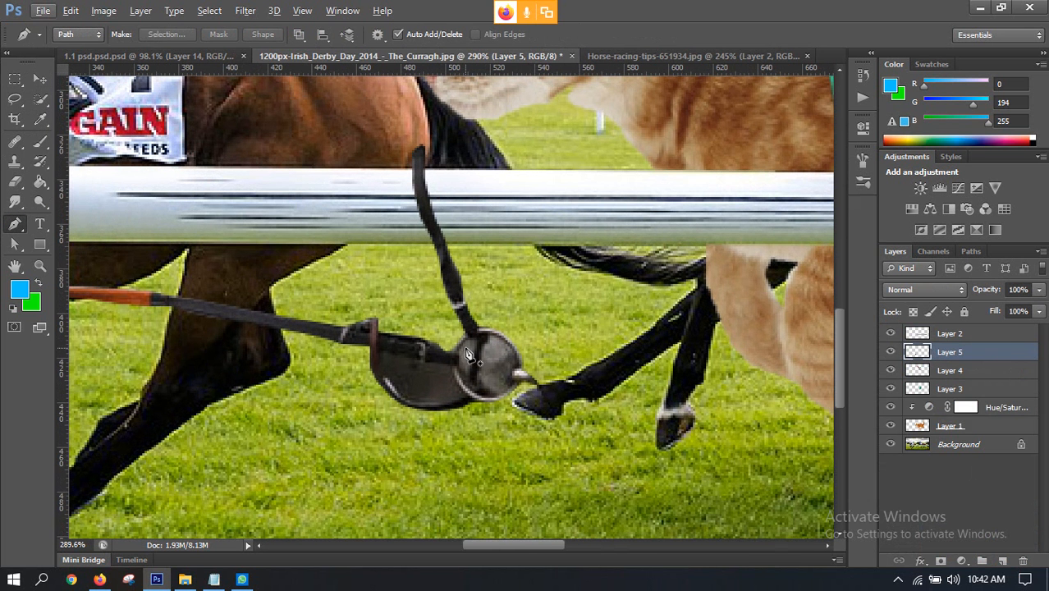
click(462, 348)
drag(492, 331, 512, 349)
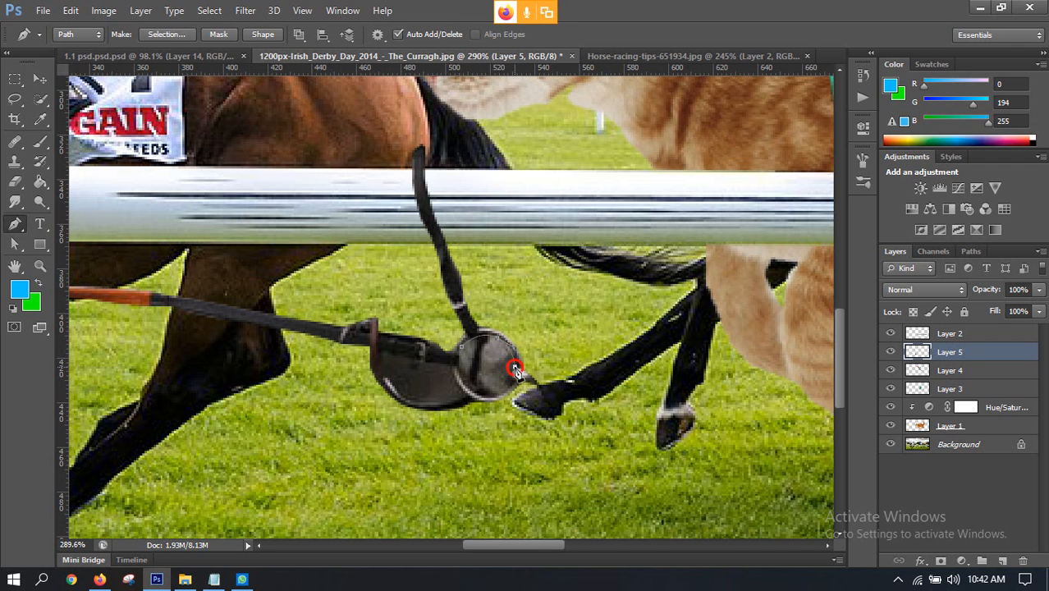
drag(493, 397, 479, 399)
click(453, 370)
drag(460, 376, 458, 368)
click(492, 351)
key(ctrl+Return)
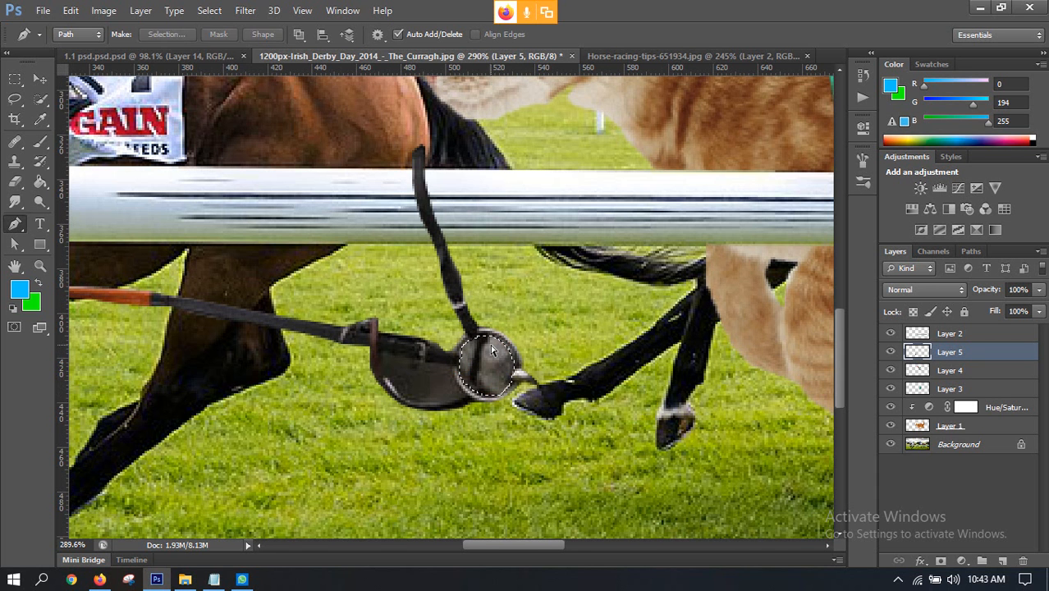
key(Delete)
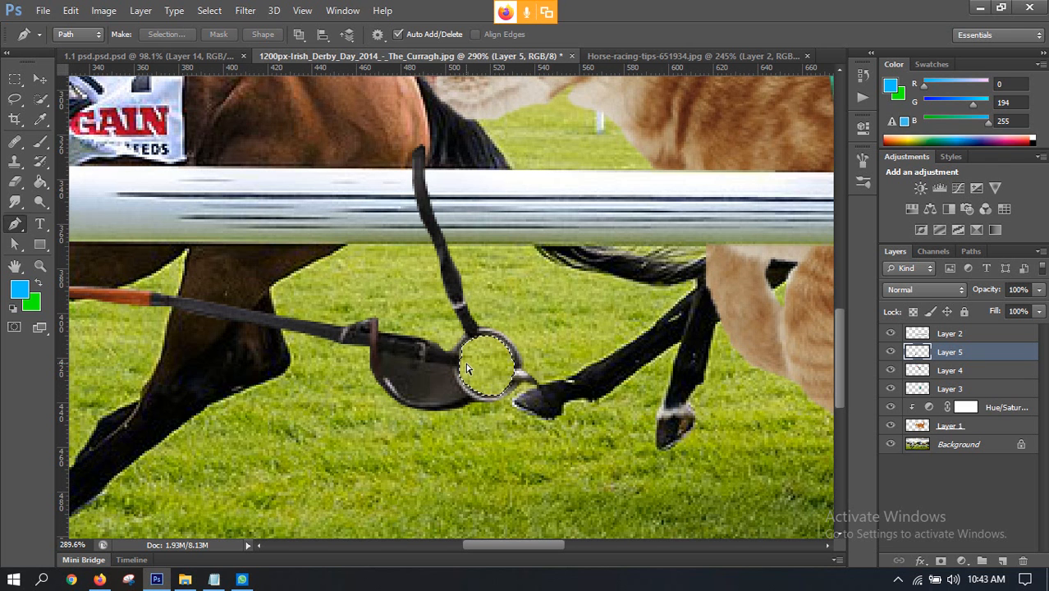
key(ctrl+d)
Step: Trace the area between the rein and the hanging curved strap, convert it to a selection, and delete its contents
click(380, 352)
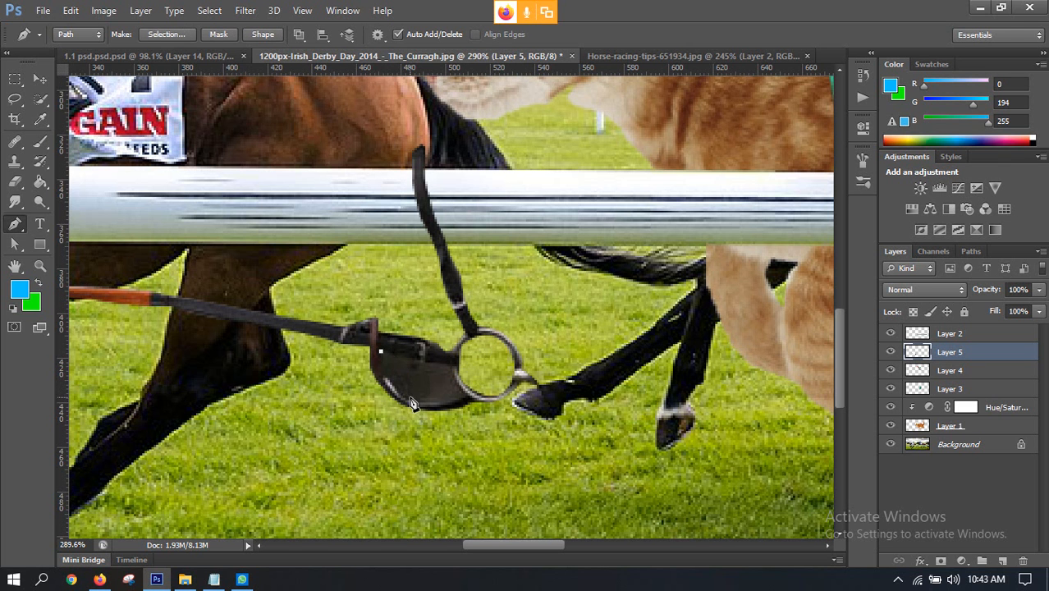
drag(415, 403, 441, 408)
click(460, 391)
drag(450, 366, 428, 362)
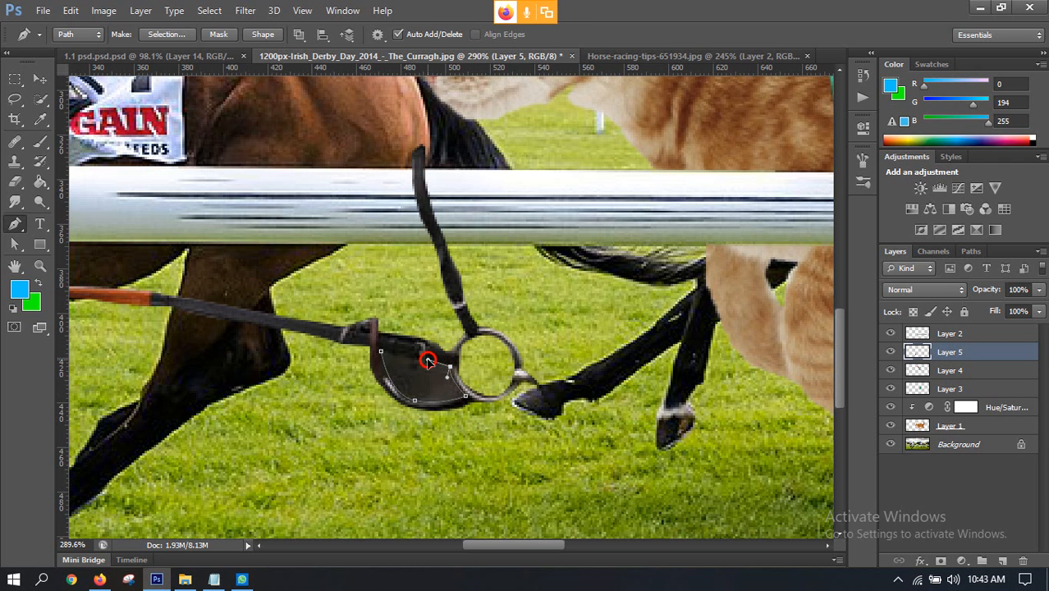
click(382, 354)
key(ctrl+Return)
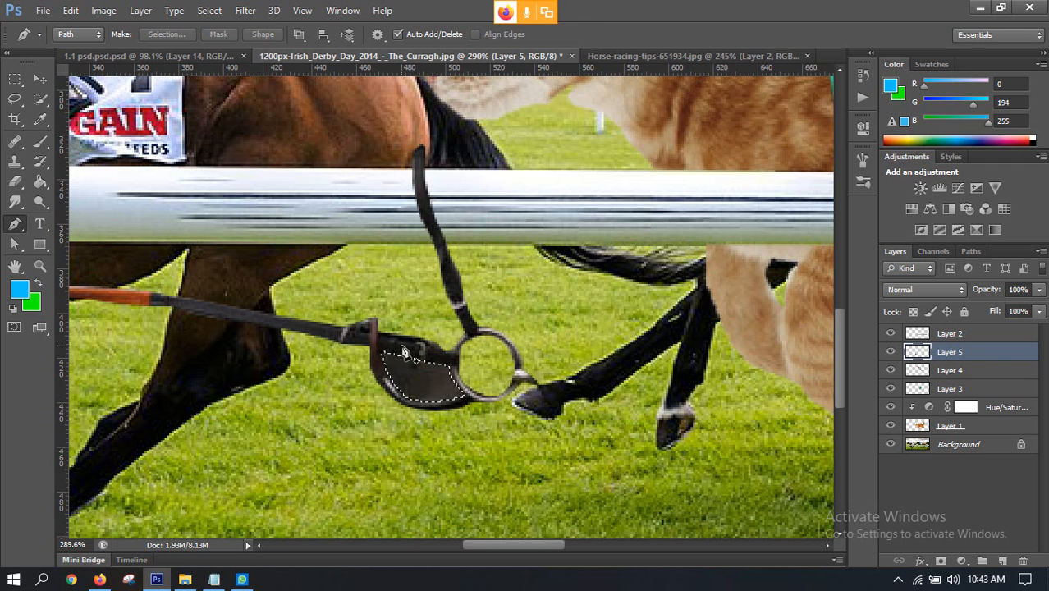
Step: Move the cut-out reins and bridle up from the grass onto the cat's head
scroll(492, 357, down, 5)
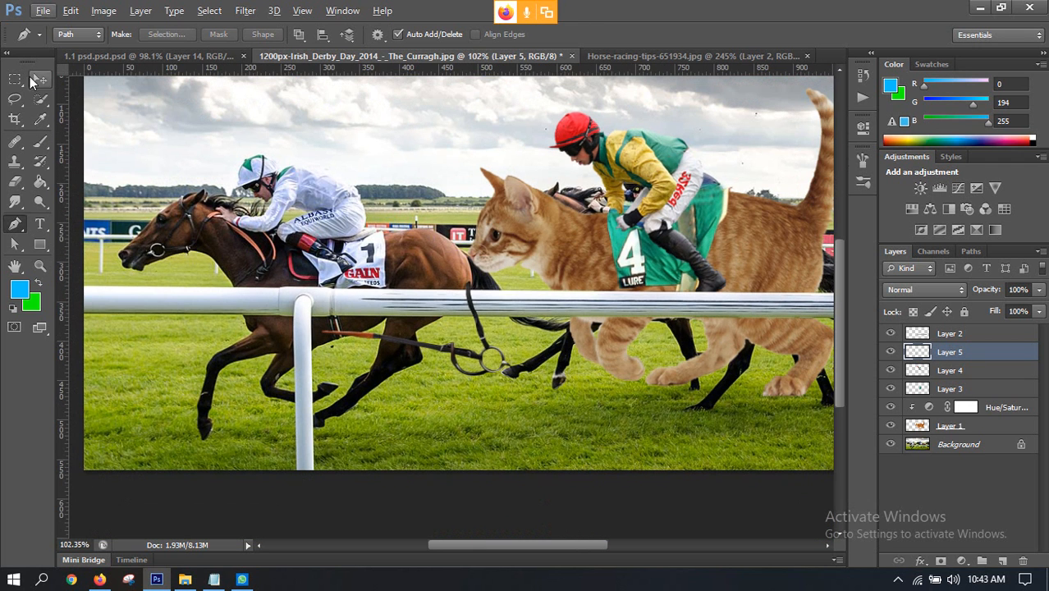
click(32, 78)
drag(473, 361, 546, 262)
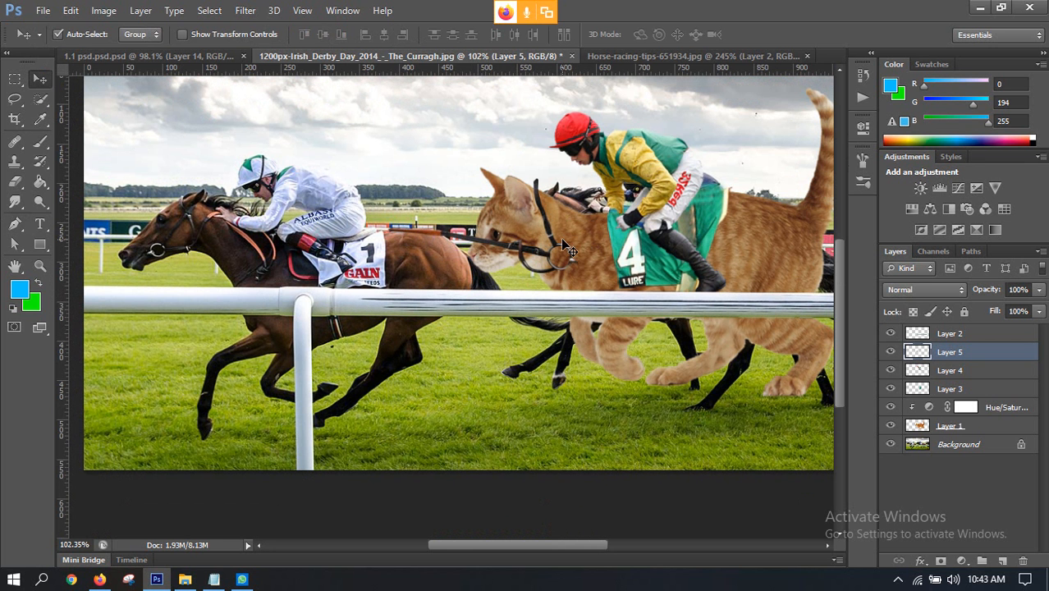
key(ctrl+t)
right_click(479, 216)
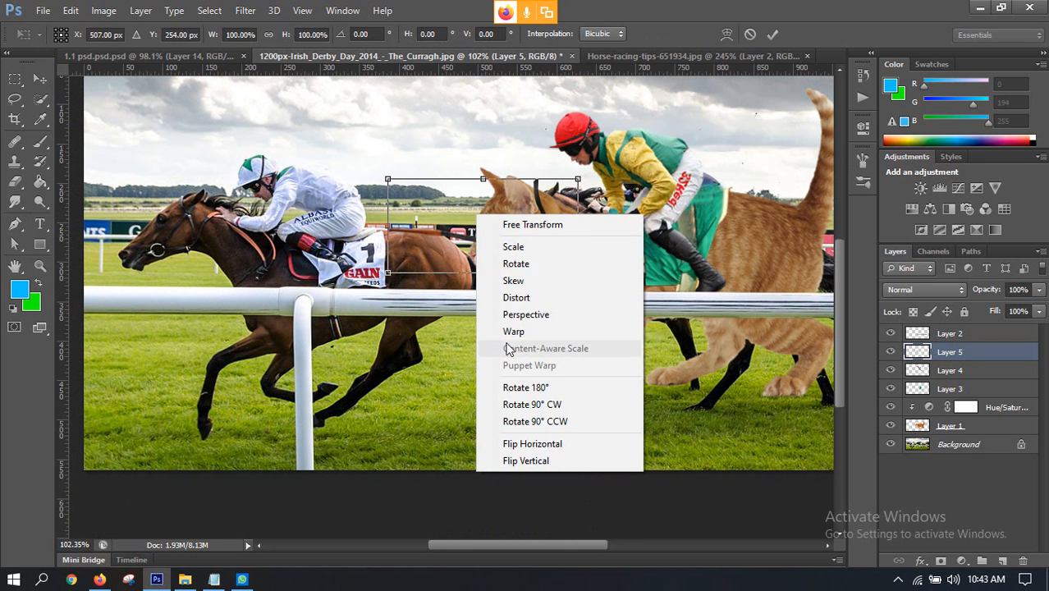
click(505, 438)
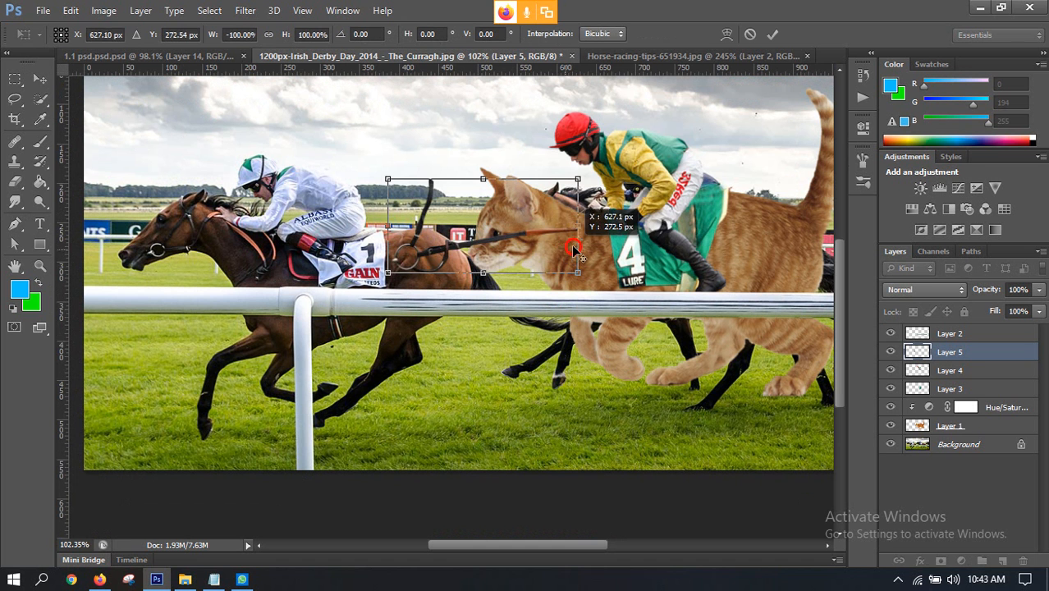
drag(485, 246, 587, 259)
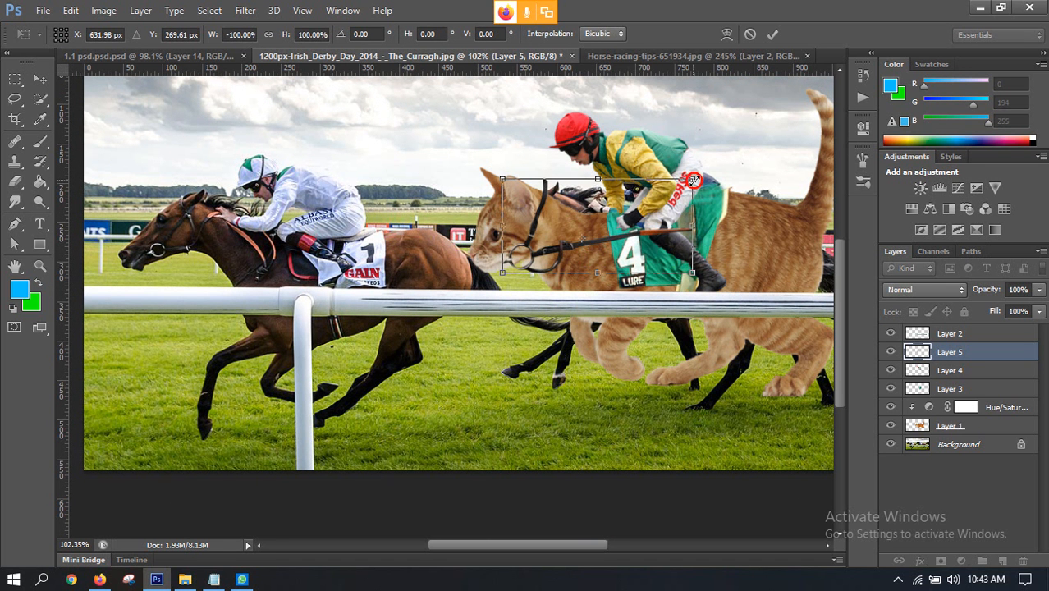
drag(694, 179, 639, 207)
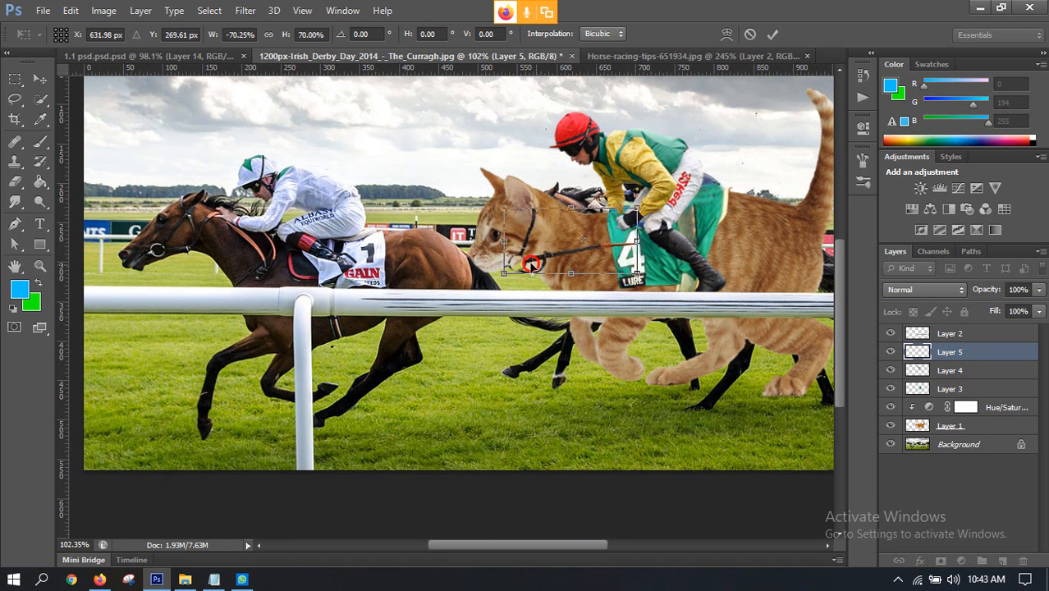
drag(532, 262, 518, 254)
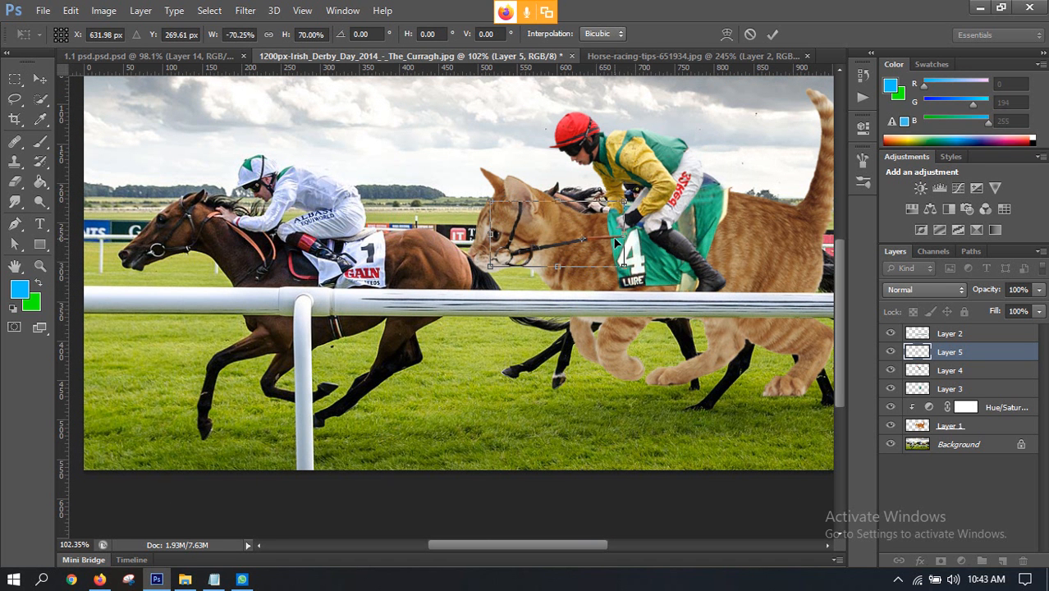
scroll(614, 238, up, 2)
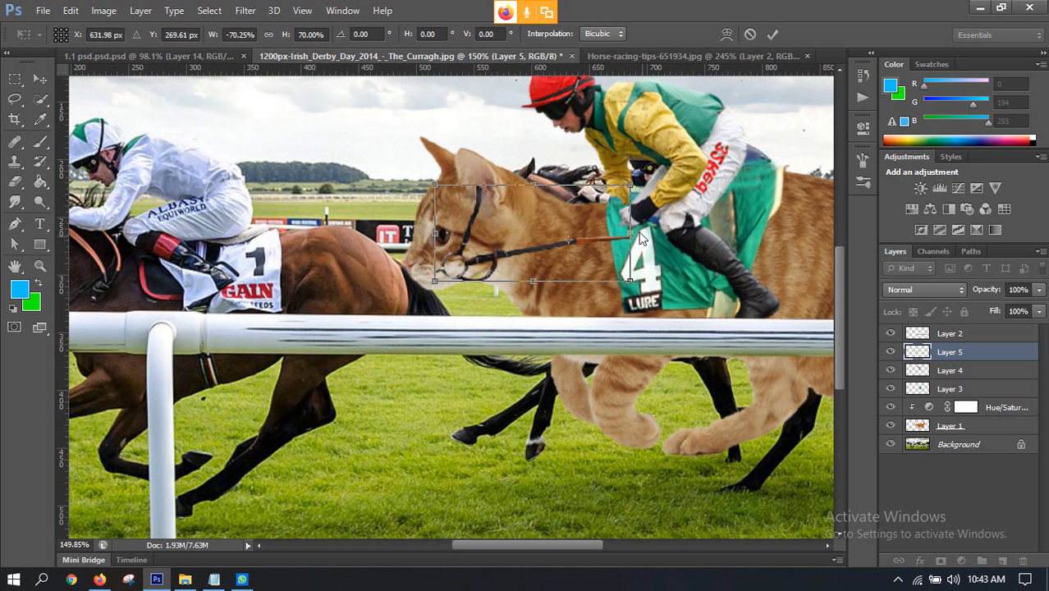
drag(630, 283, 628, 216)
key(ctrl+z)
click(727, 34)
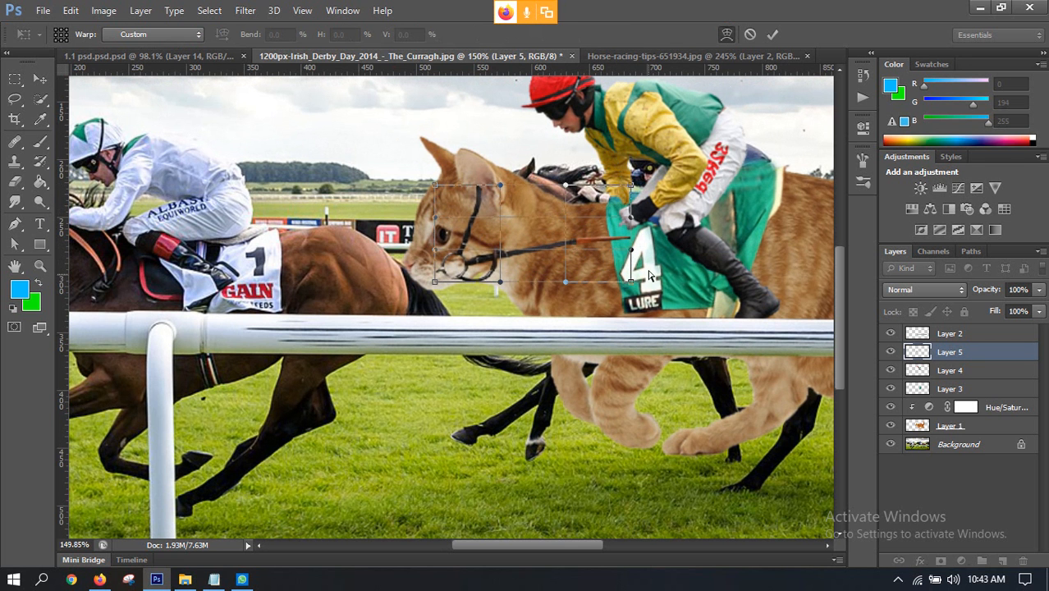
click(749, 34)
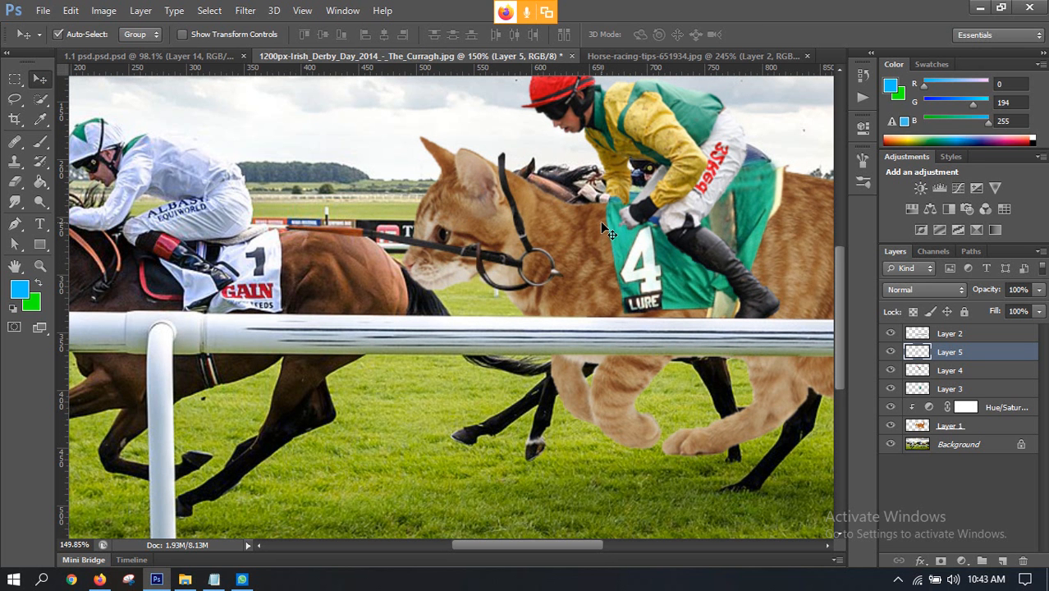
Step: Scale the bridle layer down to about 58%, flip it horizontally, and place it over the cat's cheek
key(ctrl+t)
drag(287, 155, 402, 211)
right_click(492, 247)
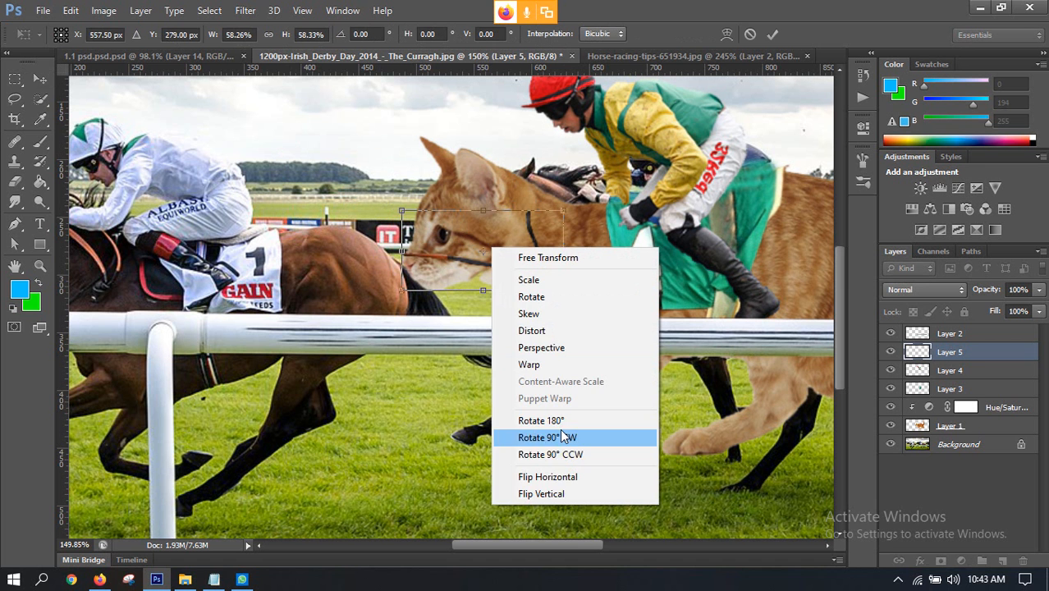
click(556, 477)
drag(517, 268, 559, 243)
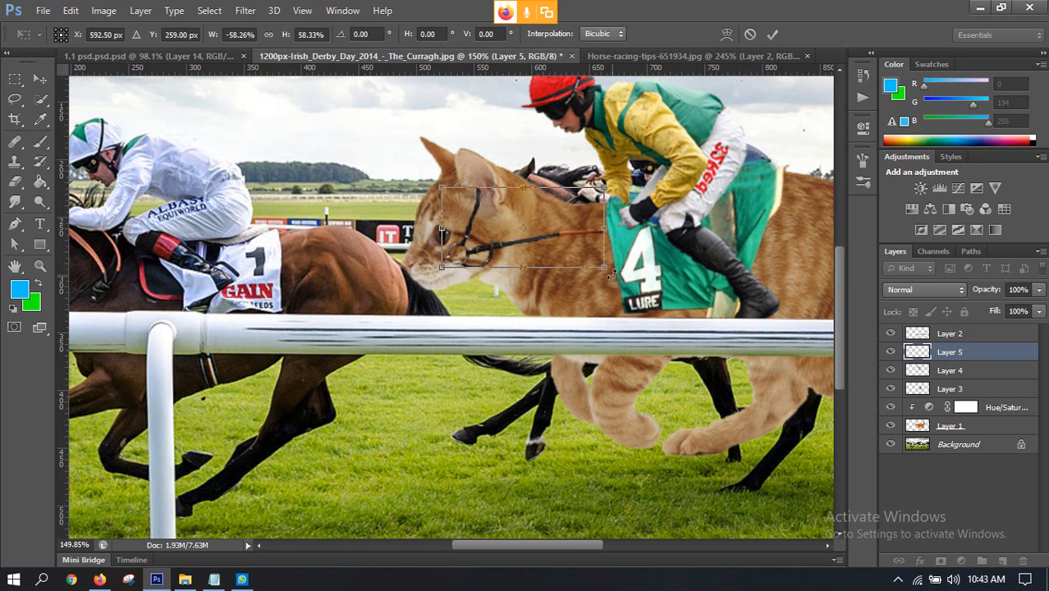
Step: Rotate the bridle layer to about -10° and move it over the cat's muzzle
drag(612, 272, 620, 238)
drag(470, 273, 449, 269)
drag(583, 248, 598, 268)
drag(517, 231, 530, 250)
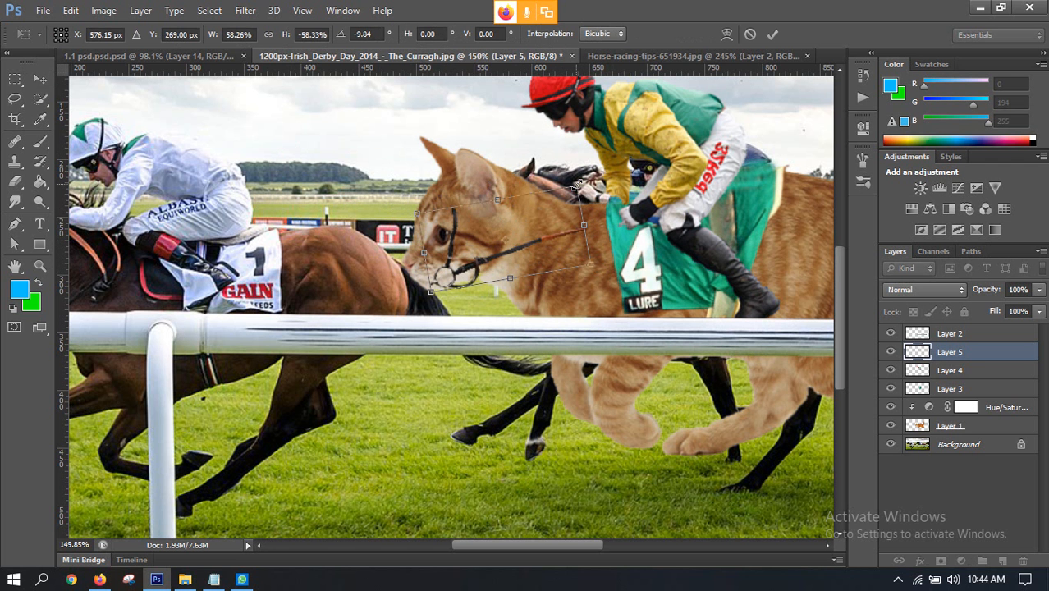
Step: Scale the bridle layer up to about 78% so the rein reaches the jockey's hand, reposition it on the muzzle, and apply the transform
drag(578, 184, 626, 164)
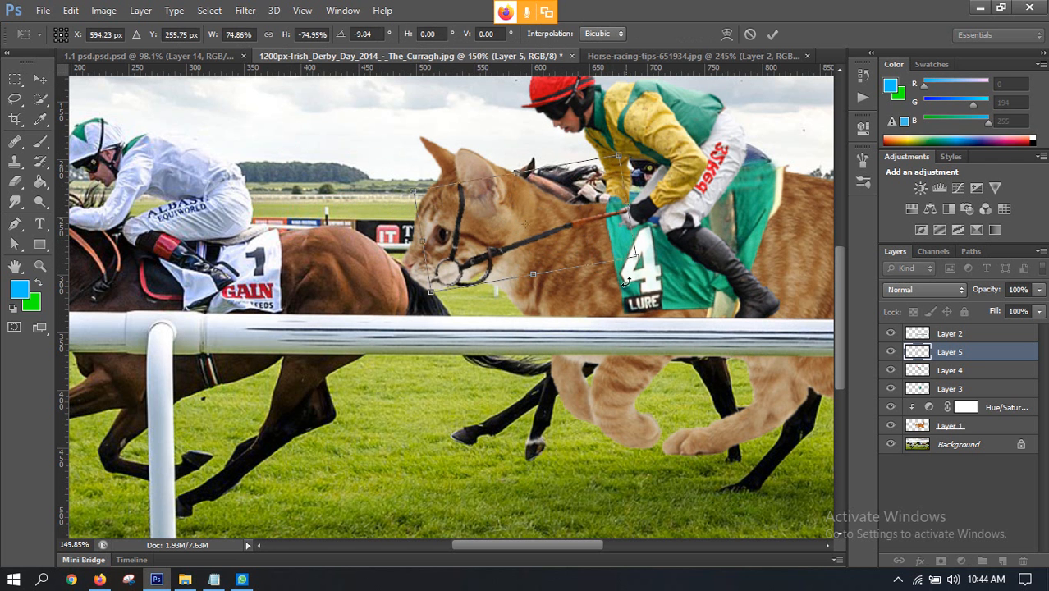
drag(636, 259, 643, 261)
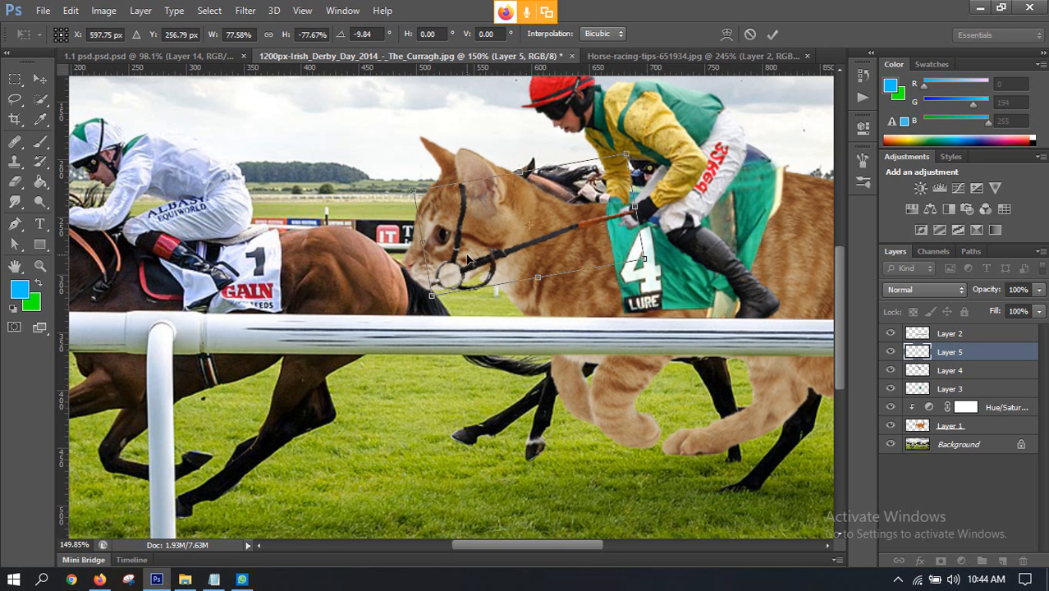
drag(463, 277, 469, 272)
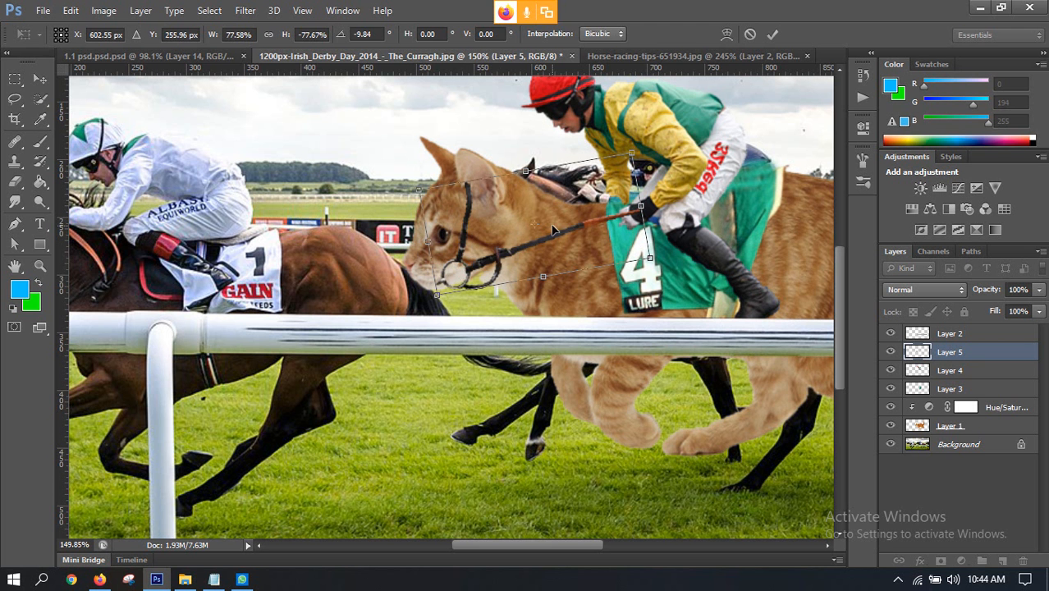
click(776, 34)
Step: Lasso the upright cheek strap above the bit ring, rotate it to about -64°, and move it in front of the cat's muzzle
scroll(455, 245, up, 5)
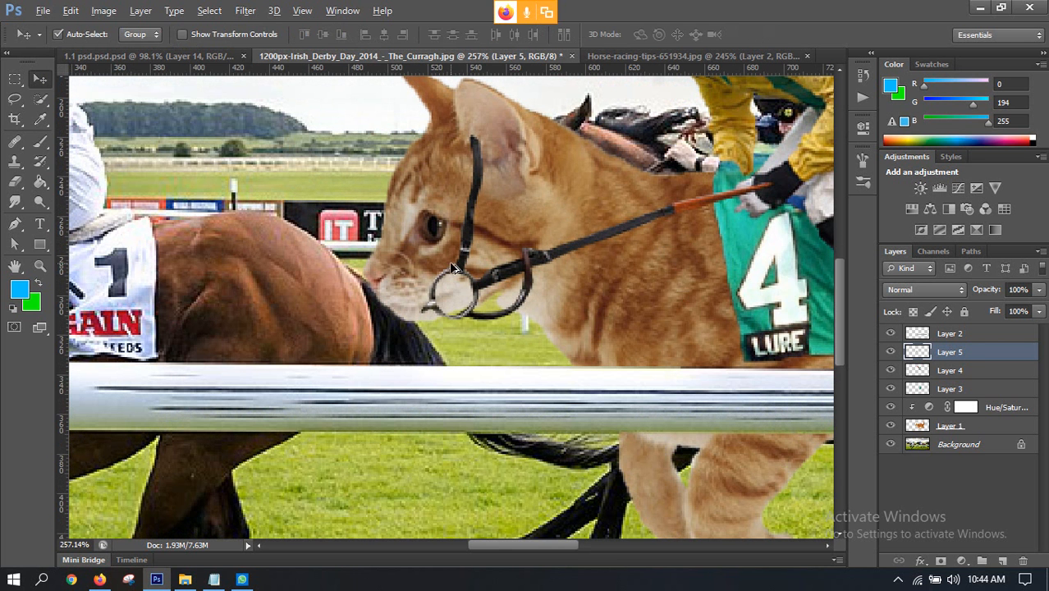
click(14, 99)
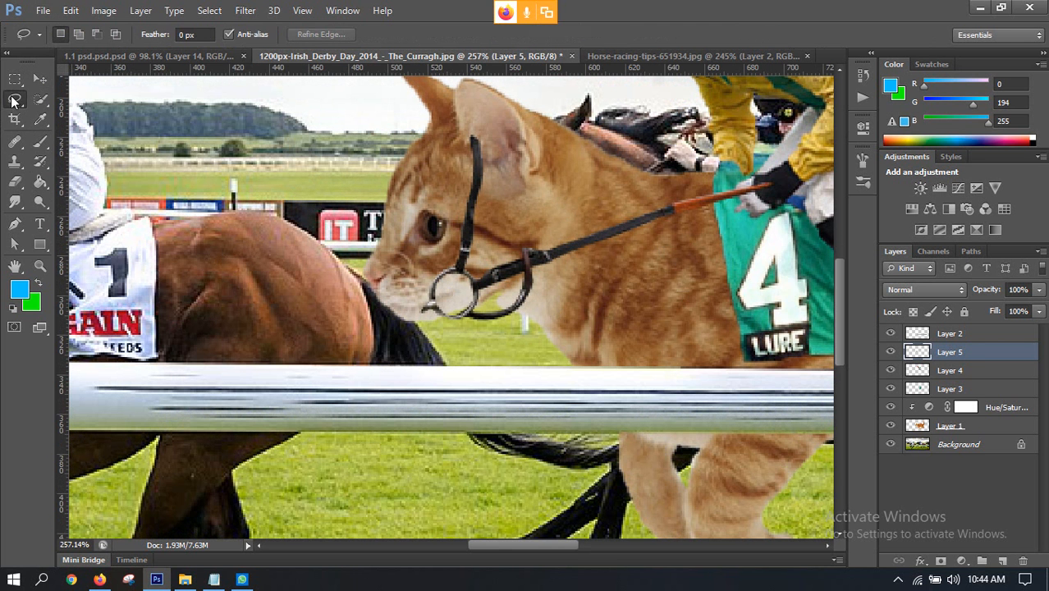
mouse_move(453, 269)
mouse_down()
mouse_move(502, 183)
mouse_move(483, 130)
mouse_move(450, 143)
mouse_move(452, 271)
mouse_up()
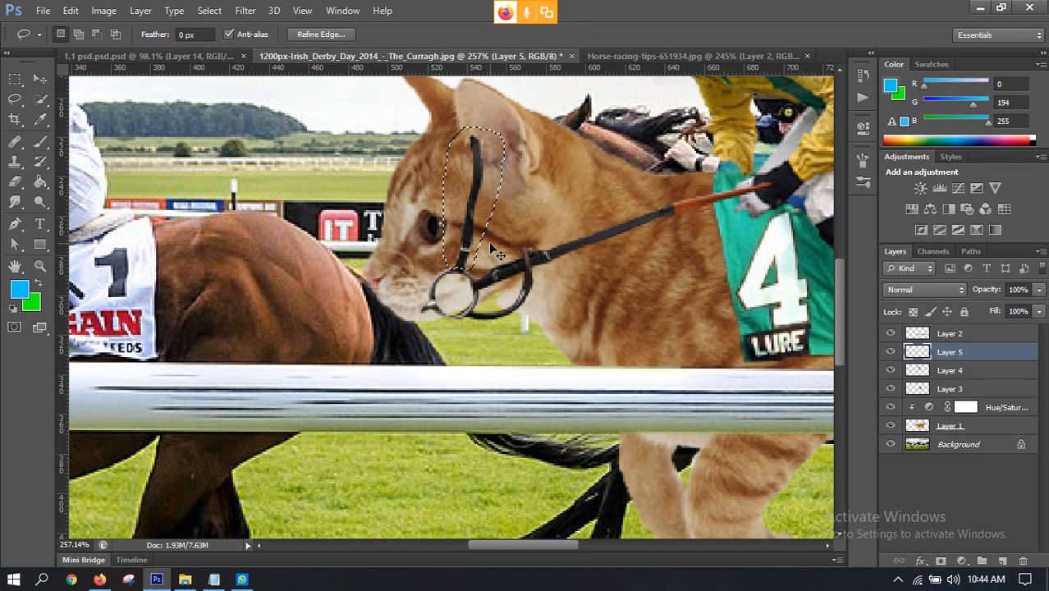
key(ctrl+t)
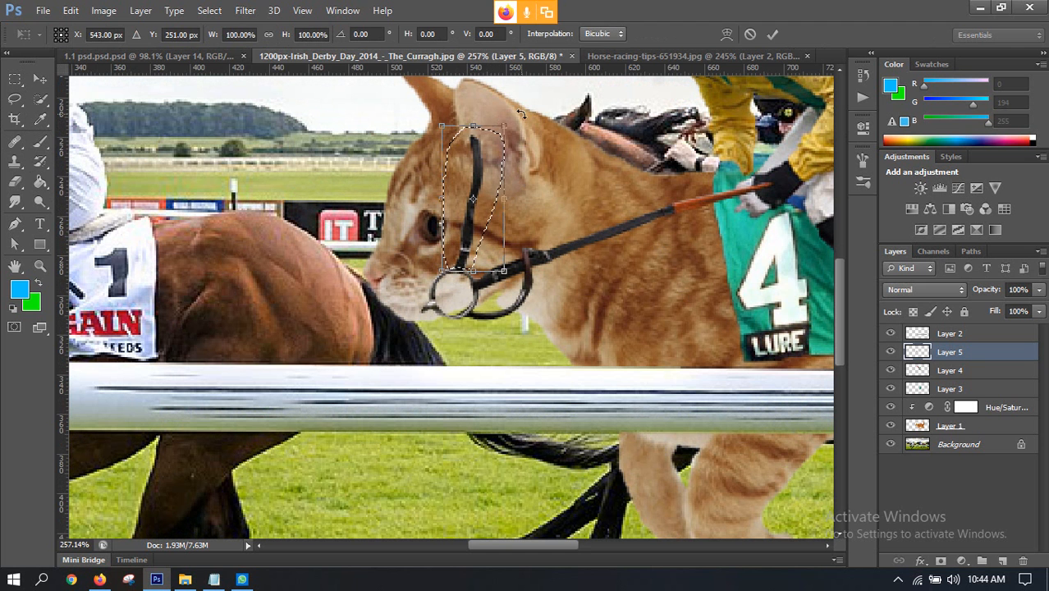
drag(521, 114, 488, 108)
drag(484, 237, 434, 252)
drag(450, 132, 386, 141)
drag(436, 223, 397, 258)
Step: Try flipping the selected strap vertically, and undo the flip
right_click(404, 242)
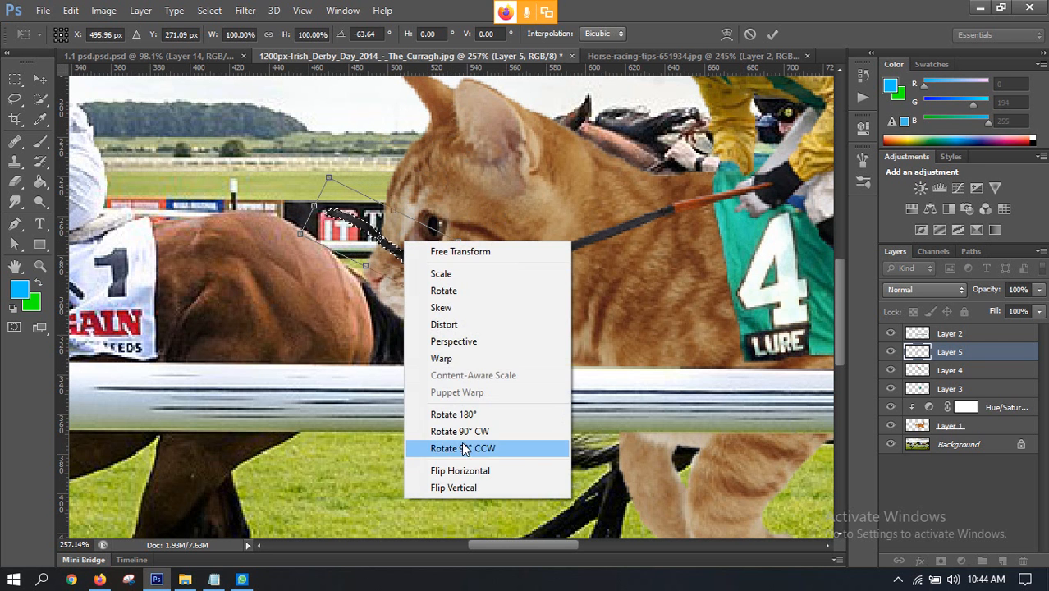
click(461, 487)
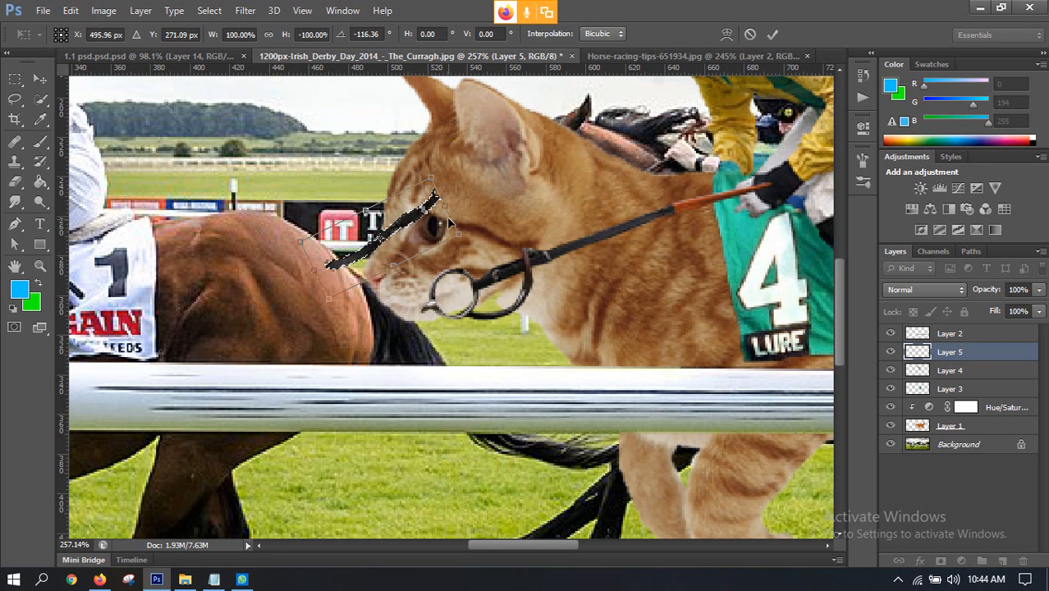
key(ctrl+z)
right_click(408, 265)
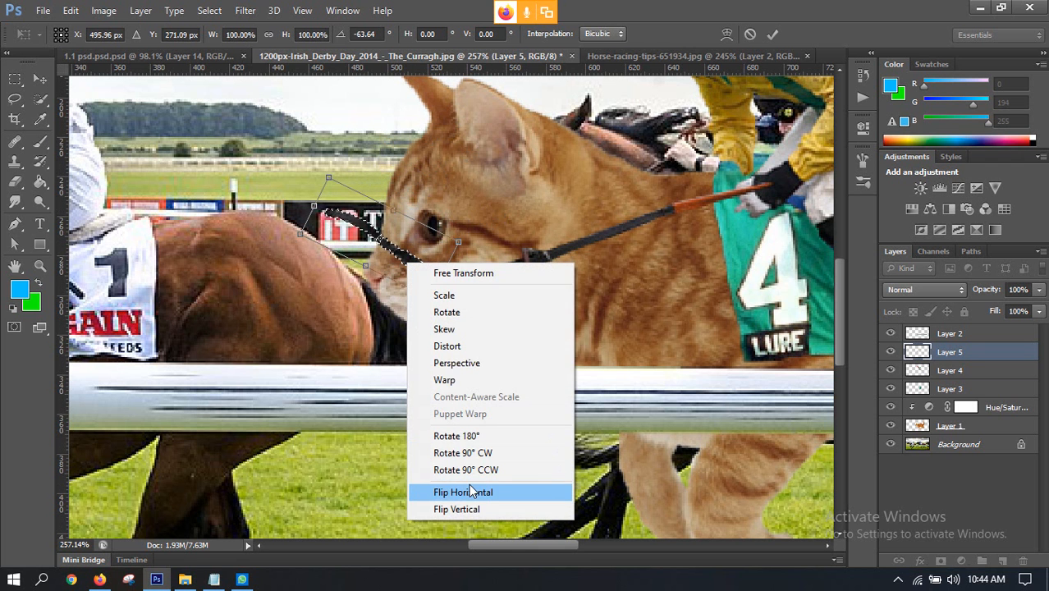
click(396, 210)
Step: Mirror the strap across its length at about 79% width, shorten it to about 60%, and rotate it to about -47° over the muzzle
mouse_move(396, 210)
mouse_down()
mouse_move(328, 304)
mouse_move(367, 257)
mouse_up()
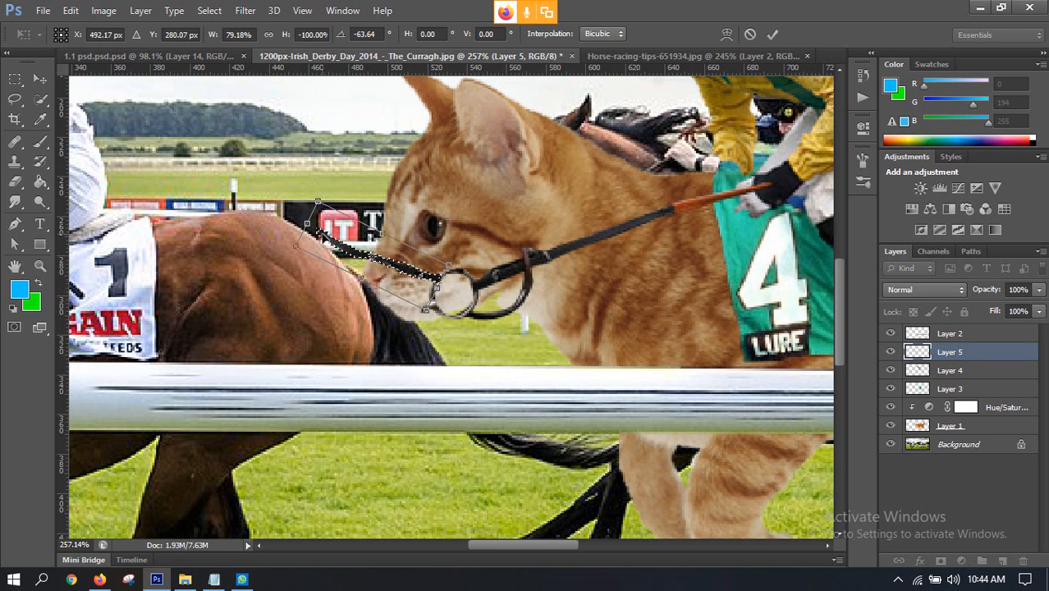
drag(310, 223, 374, 245)
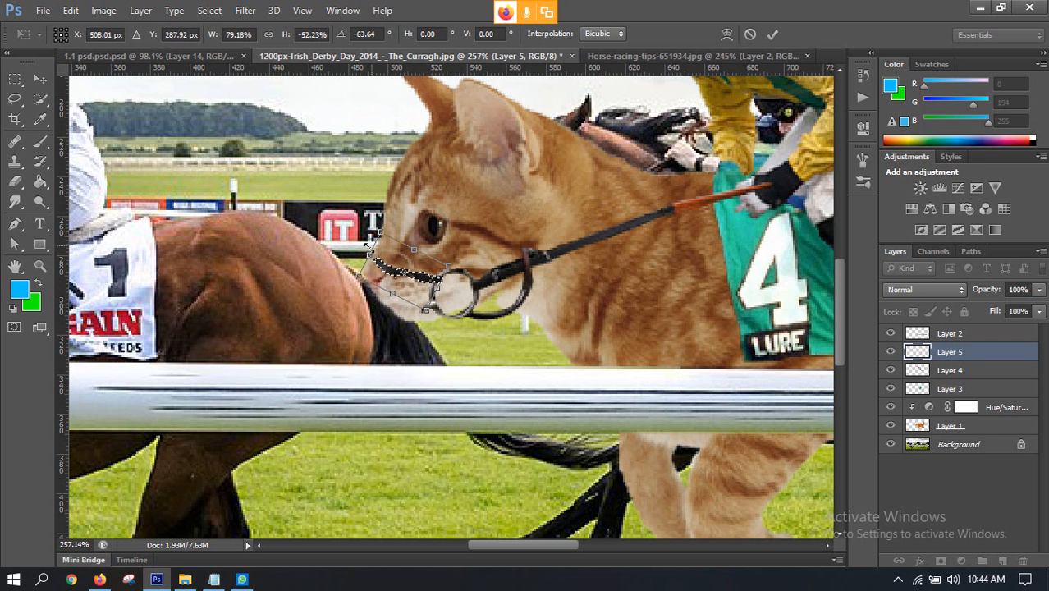
drag(346, 282, 369, 239)
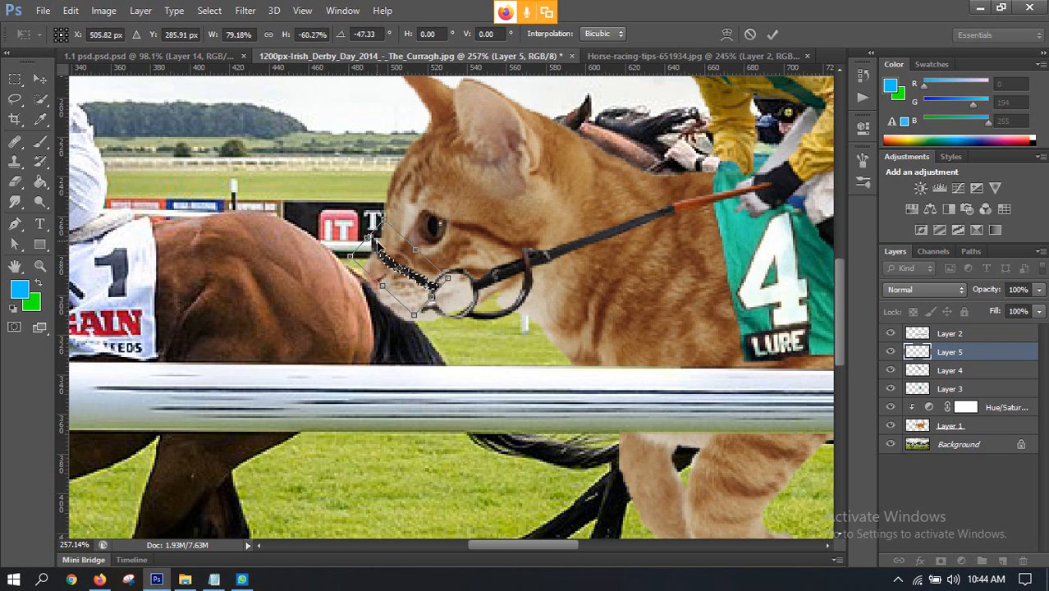
Step: Fit the strap between the bit ring and the muzzle's edge at about -42° and 54% height, apply the transform, and deselect
scroll(450, 258, up, 3)
drag(433, 290, 425, 285)
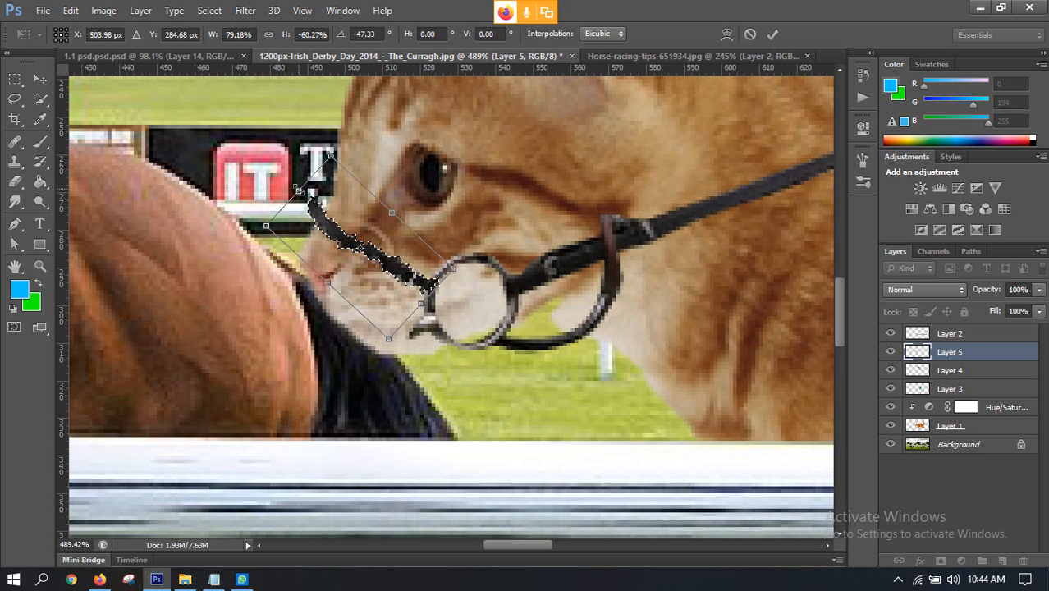
drag(335, 143, 348, 135)
drag(396, 277, 397, 272)
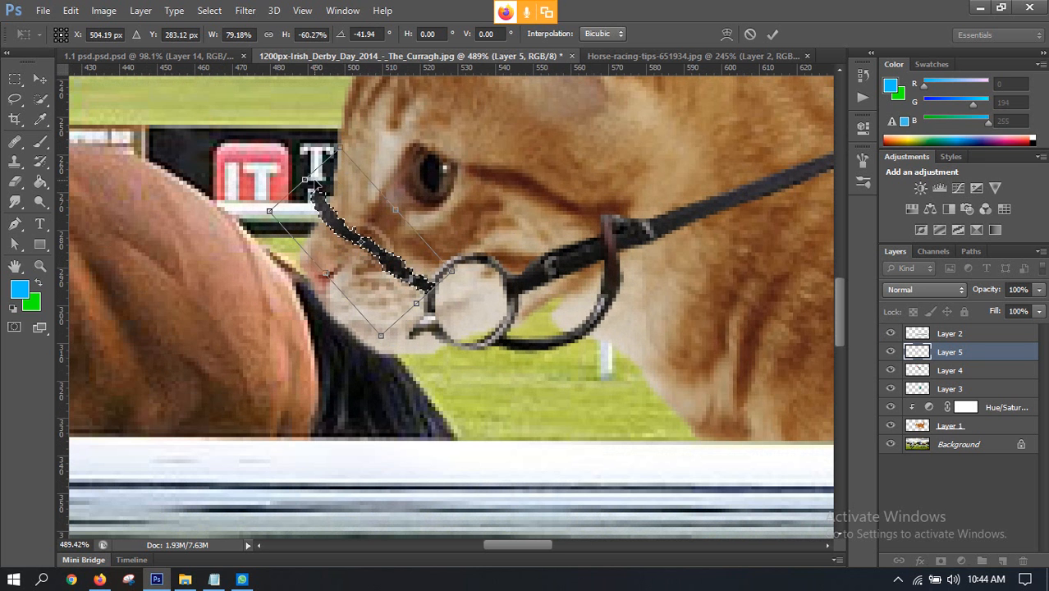
drag(306, 179, 321, 191)
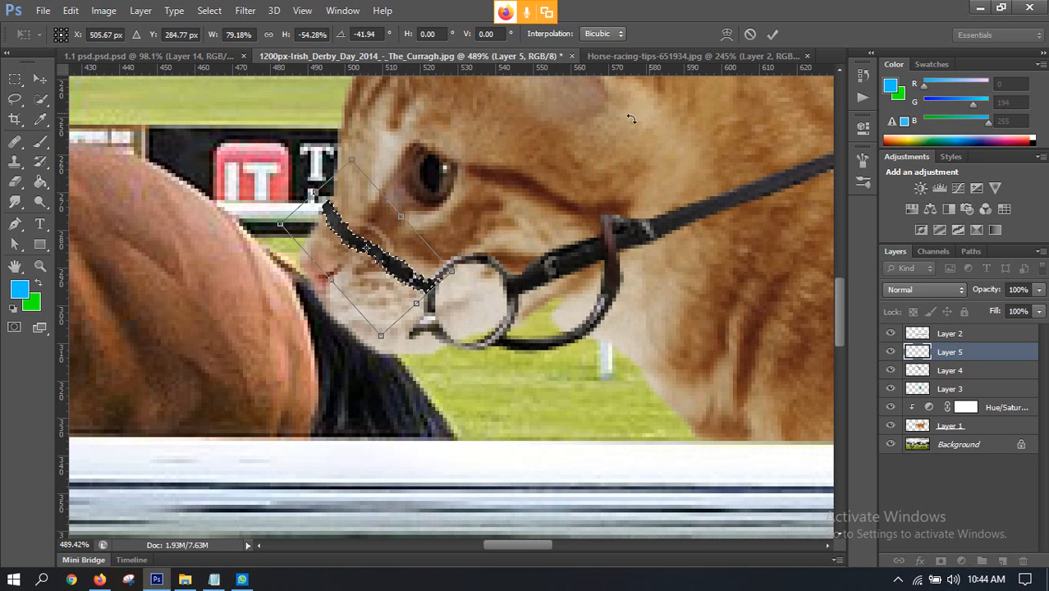
click(773, 34)
key(ctrl+d)
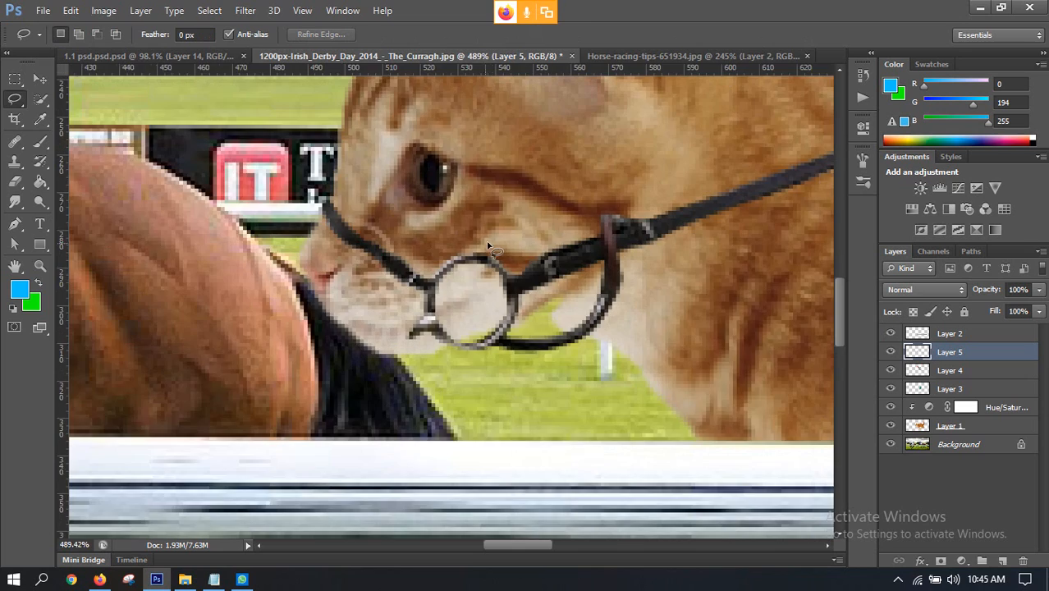
Step: Erase the small metal prong protruding from the bit ring beside the cat's mouth
alt+scroll(472, 264, down, 3)
alt+scroll(472, 264, down, 4)
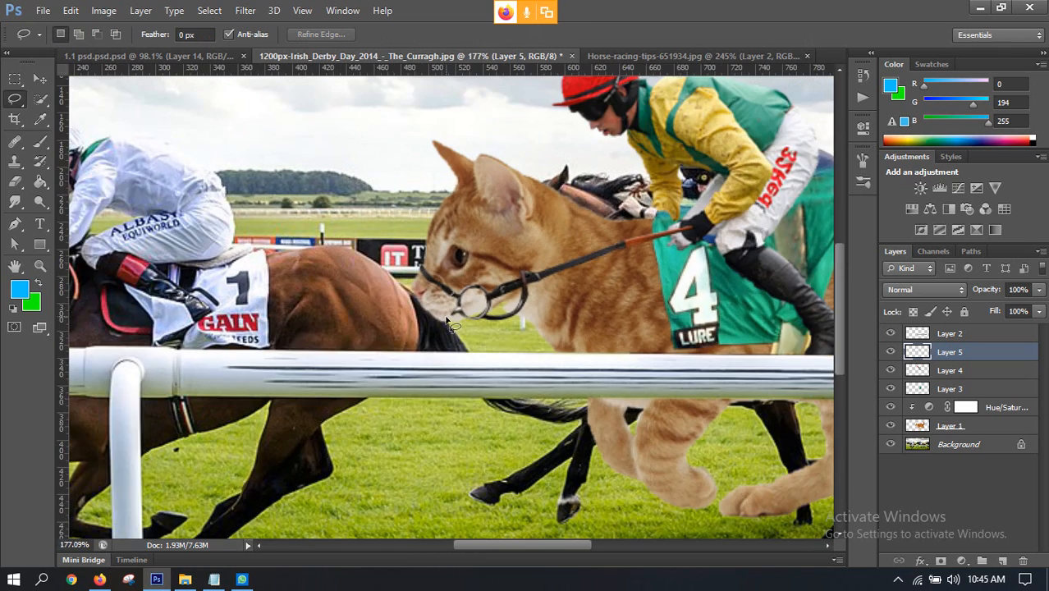
alt+scroll(449, 278, up, 4)
alt+scroll(439, 271, down, 2)
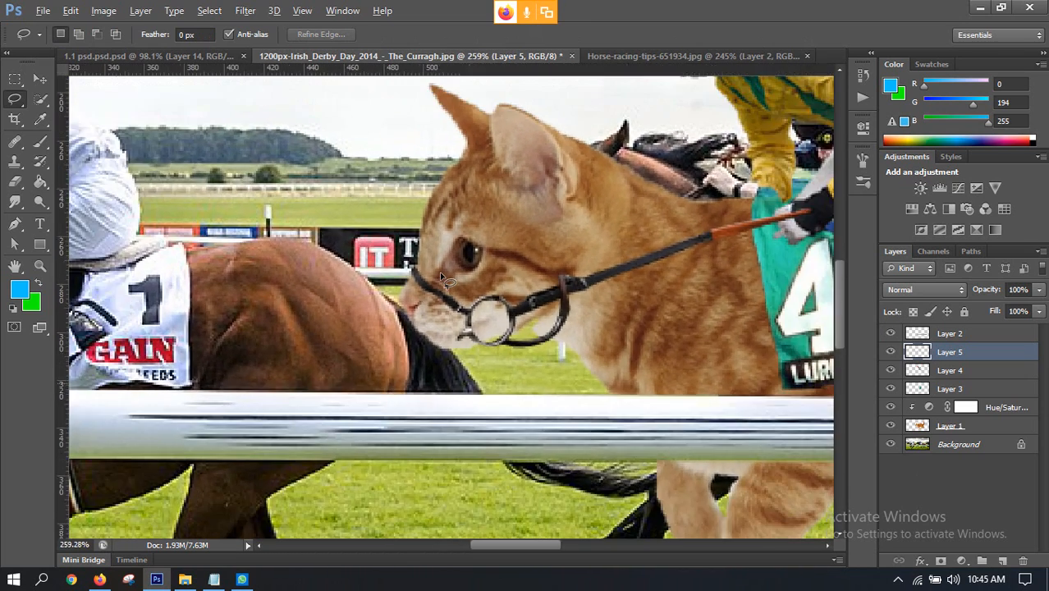
alt+scroll(413, 279, up, 2)
alt+scroll(408, 272, up, 2)
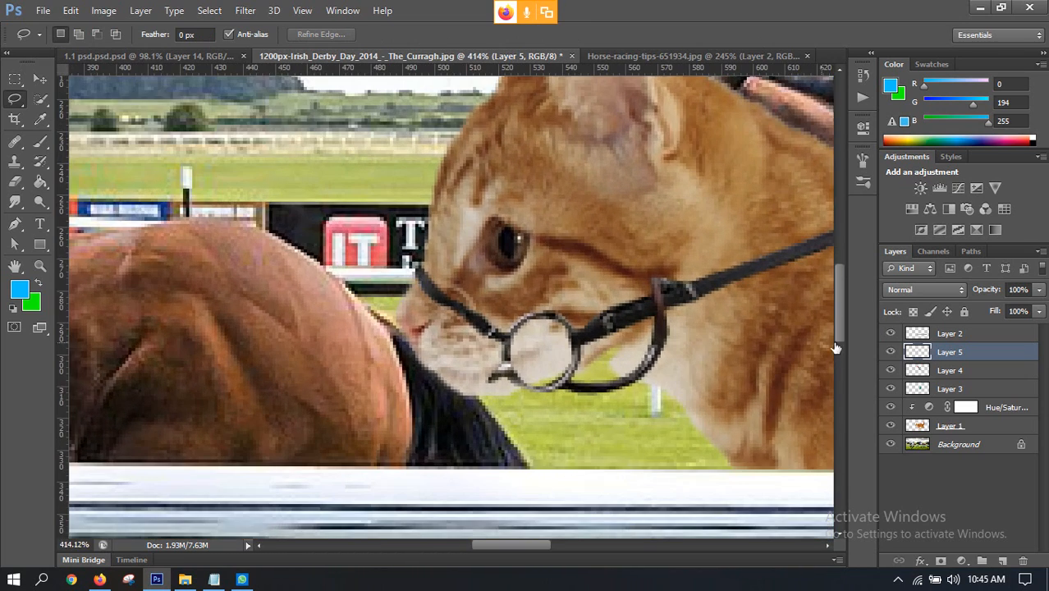
click(15, 181)
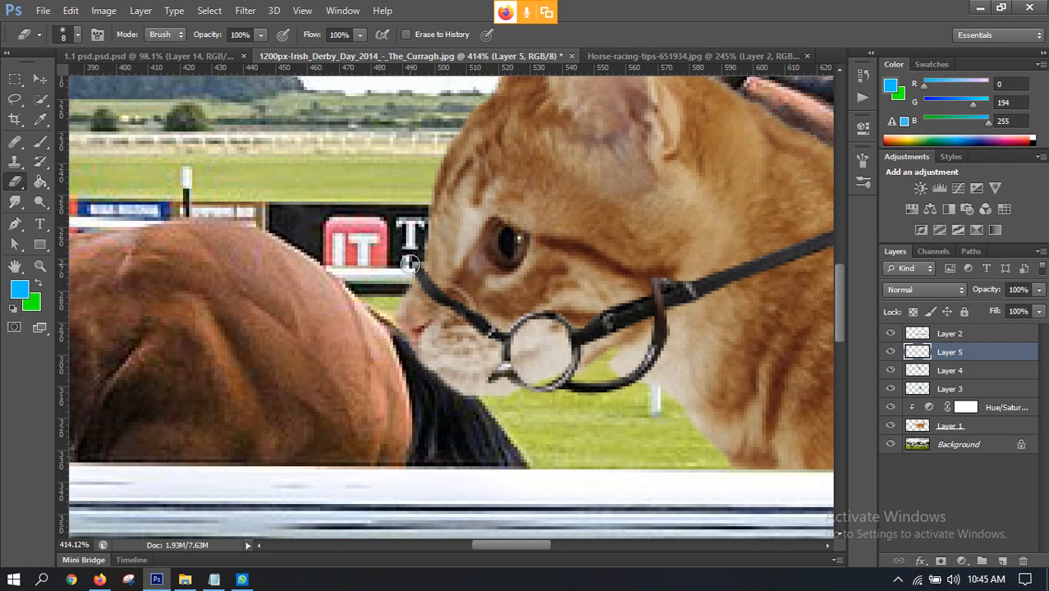
mouse_move(538, 373)
mouse_down()
mouse_move(491, 368)
mouse_move(487, 381)
mouse_up()
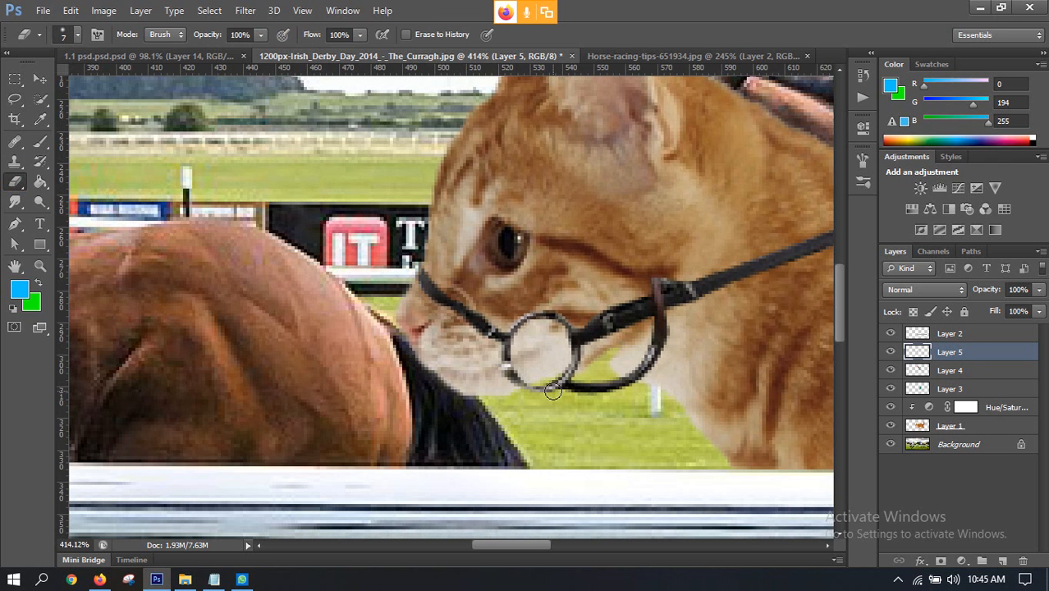
Step: Try painting over the rein's end at the jockey's hand with the Brush, and undo the stroke
key(b)
scroll(553, 367, down, 8)
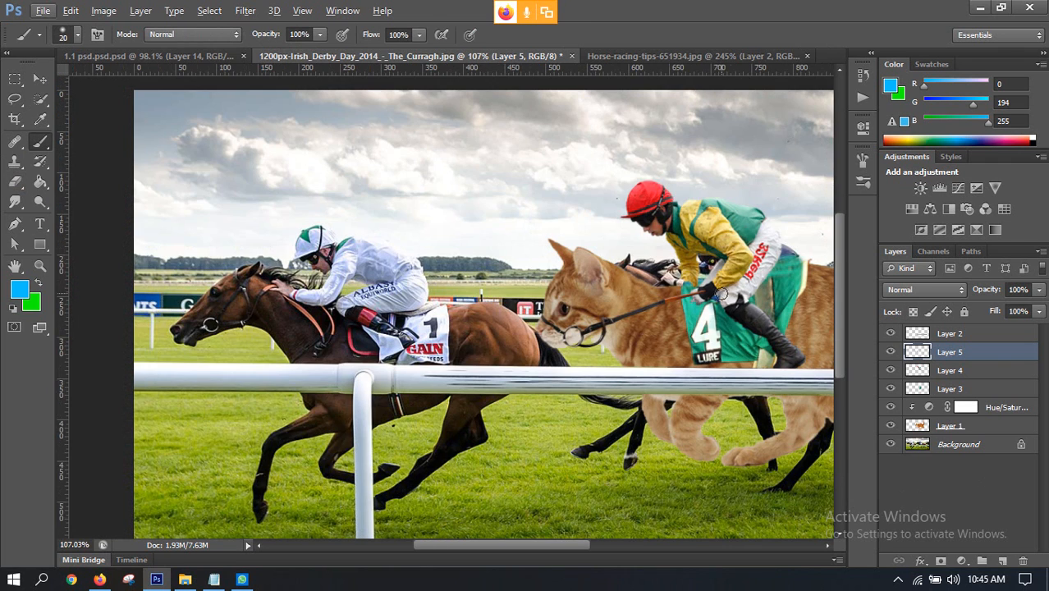
scroll(716, 297, up, 7)
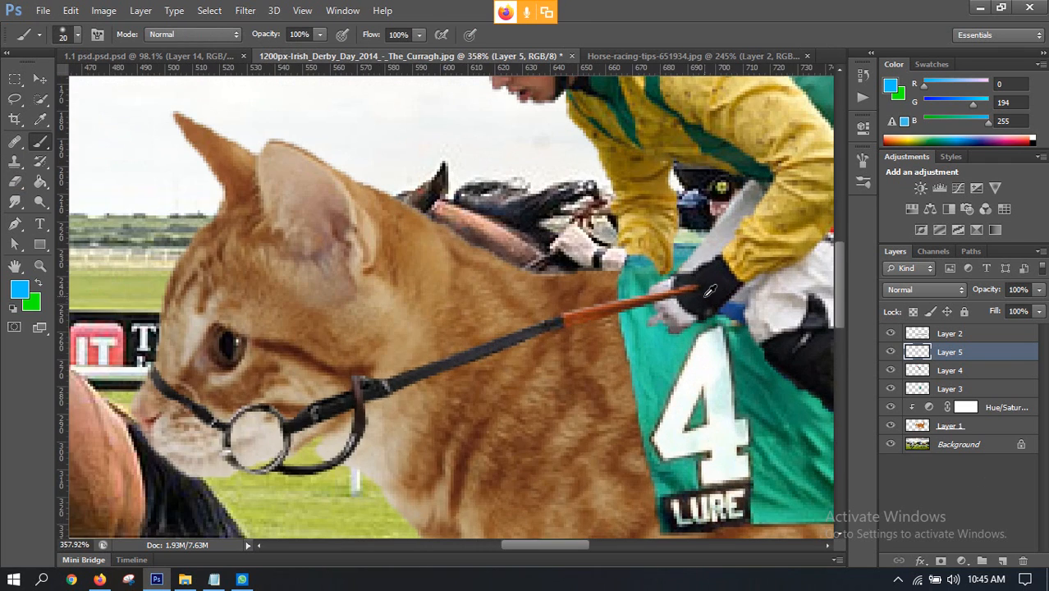
mouse_move(689, 299)
mouse_down()
mouse_move(666, 289)
mouse_move(685, 305)
mouse_up()
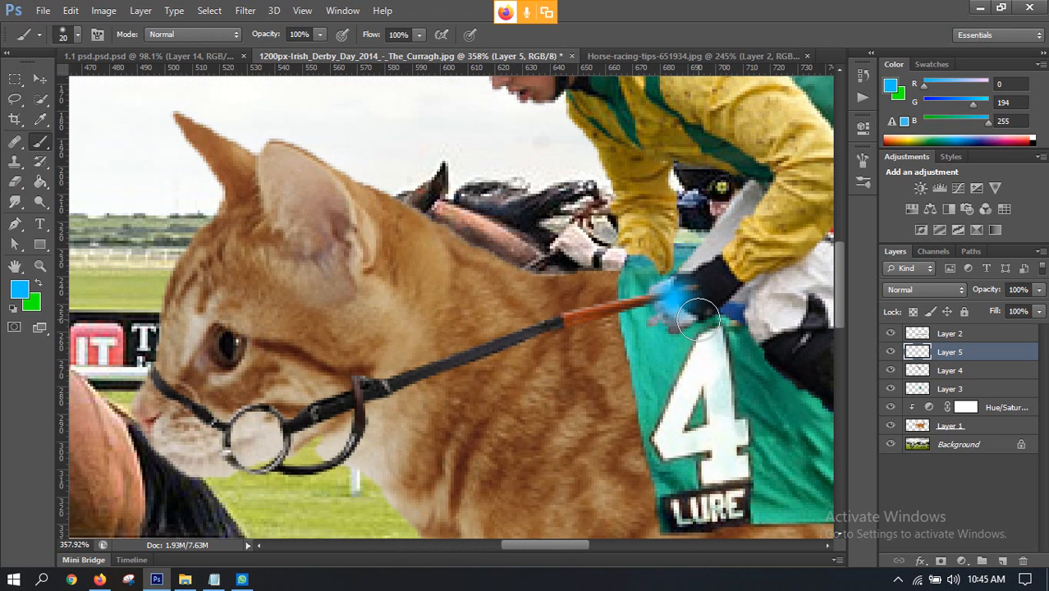
key(ctrl+z)
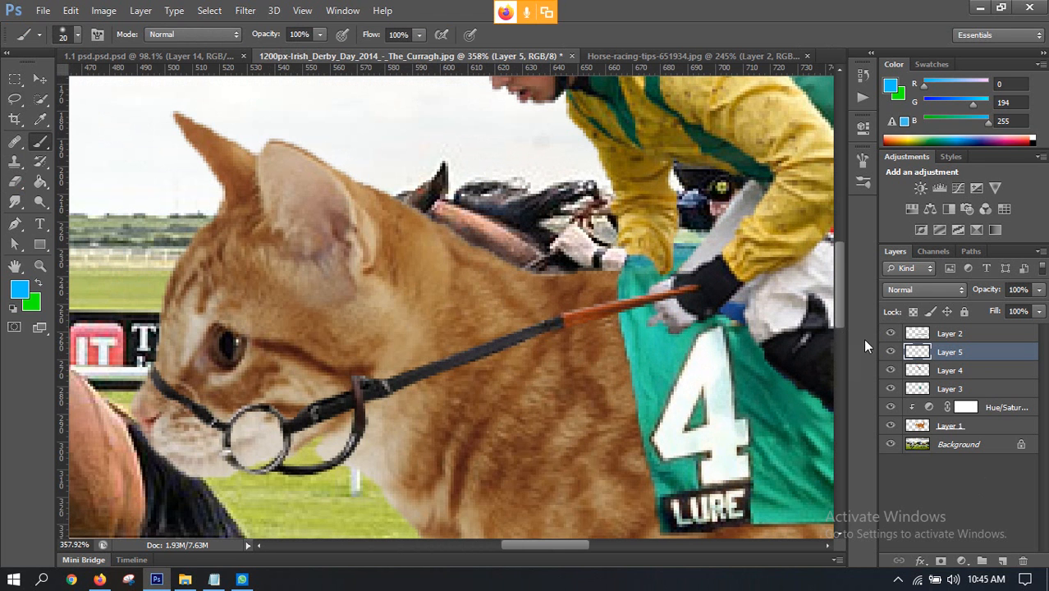
Step: Toggle the visibility of Layer 4 and Layer 5, brush over the jockey's fingers again, and undo the stroke
click(890, 372)
click(890, 372)
click(890, 351)
click(890, 352)
drag(669, 316, 680, 301)
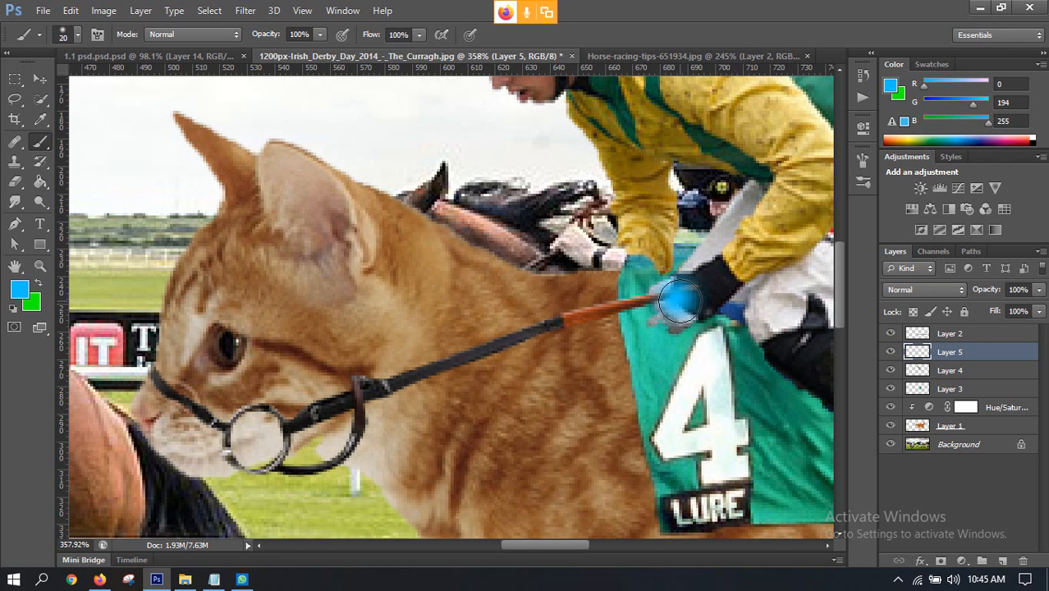
key(ctrl+z)
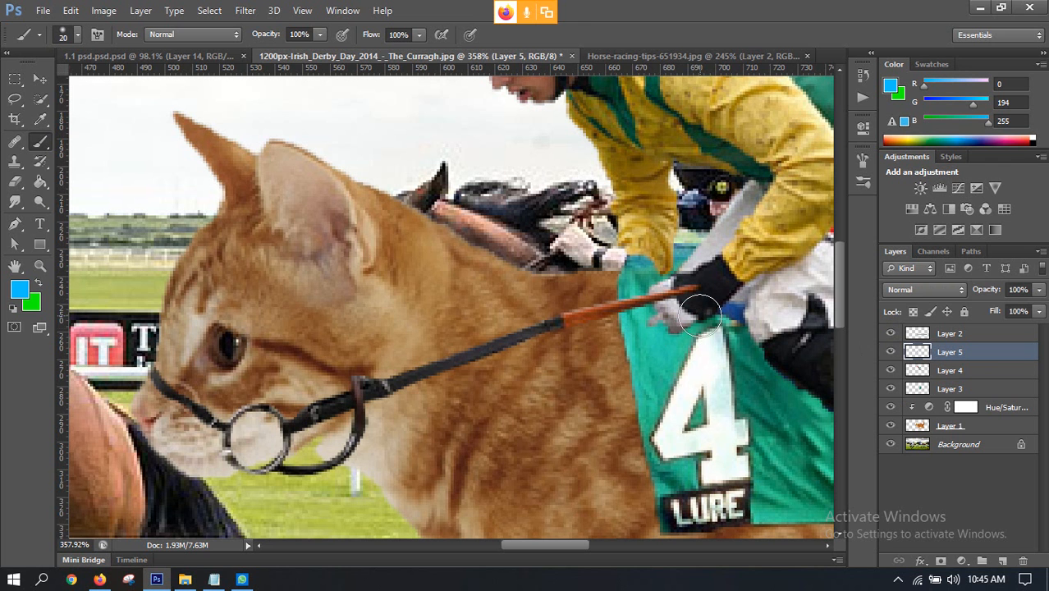
Step: Check Layer 5's visibility and erase the end of the rein where it overlaps the jockey's hand
click(891, 353)
click(890, 353)
click(13, 182)
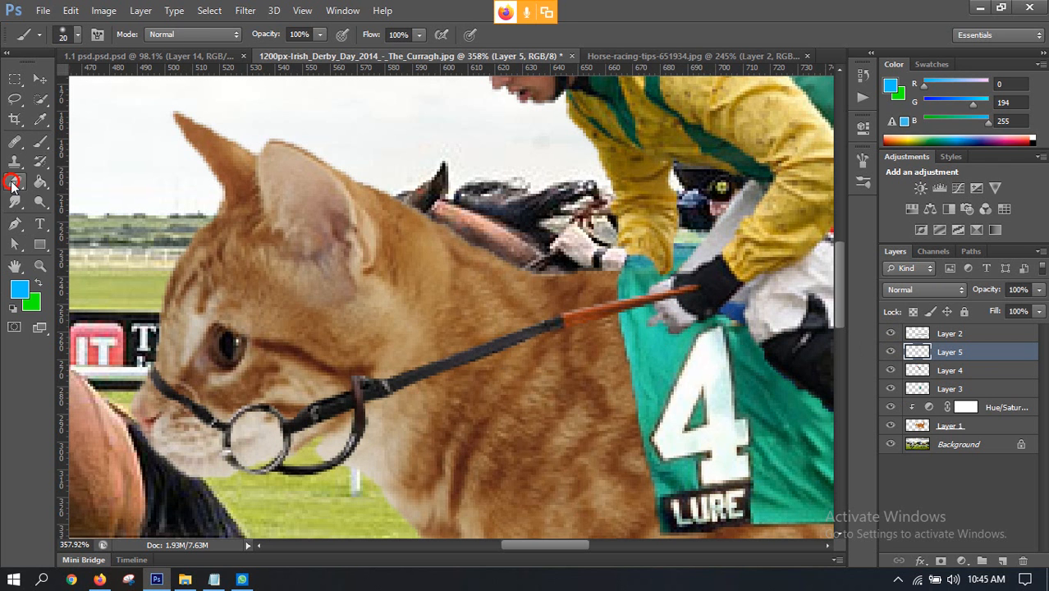
mouse_move(665, 295)
mouse_down()
mouse_move(696, 288)
mouse_move(661, 289)
mouse_up()
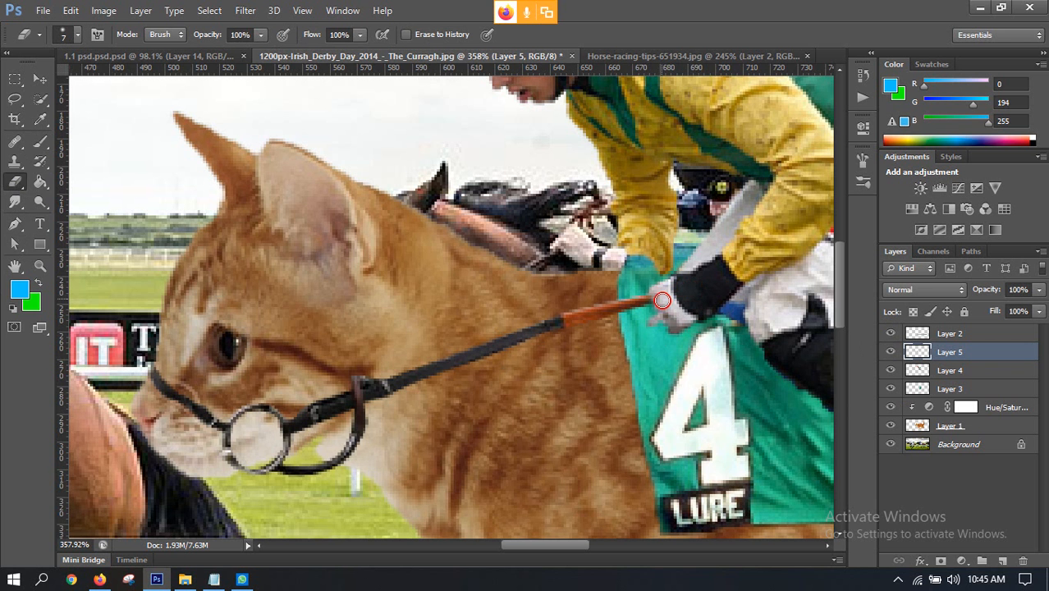
Step: Warp the reins on Layer 5 slightly so their end fits the jockey's hand, and apply the transformation
scroll(687, 307, down, 5)
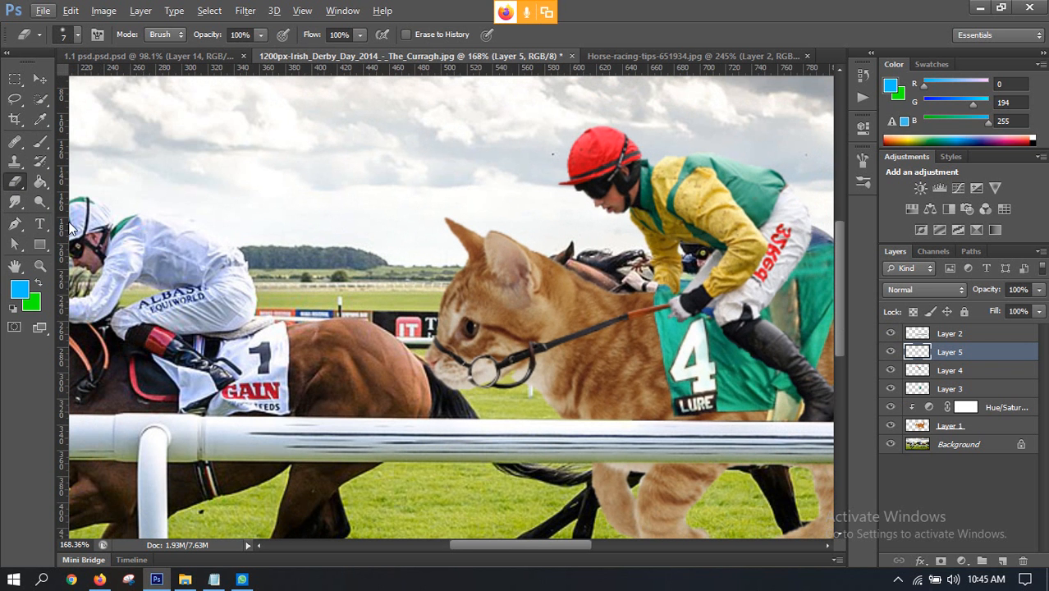
key(ctrl+r)
key(ctrl+r)
key(ctrl+t)
scroll(689, 320, up, 5)
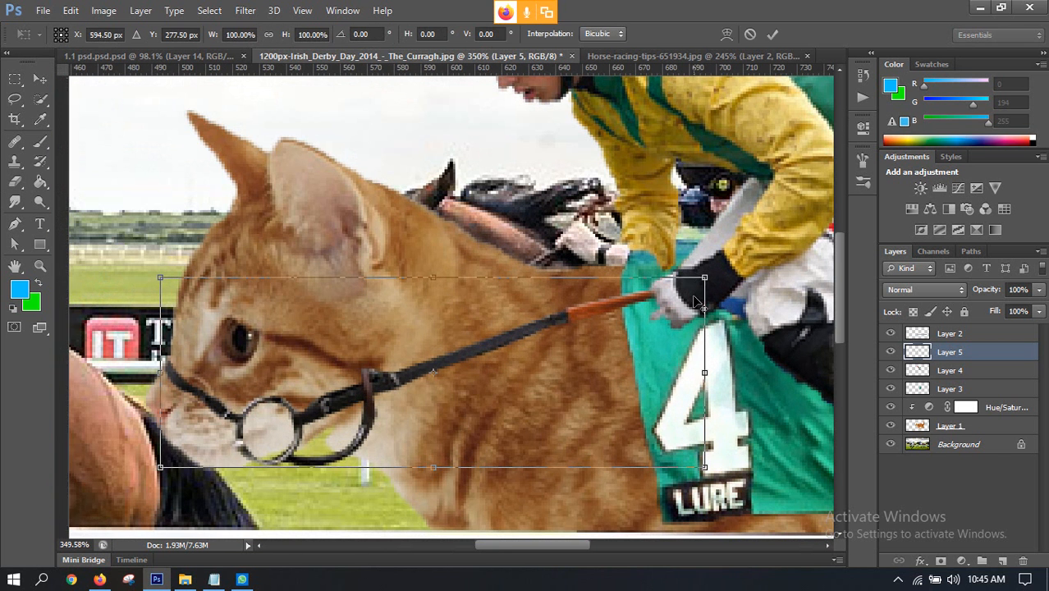
click(726, 35)
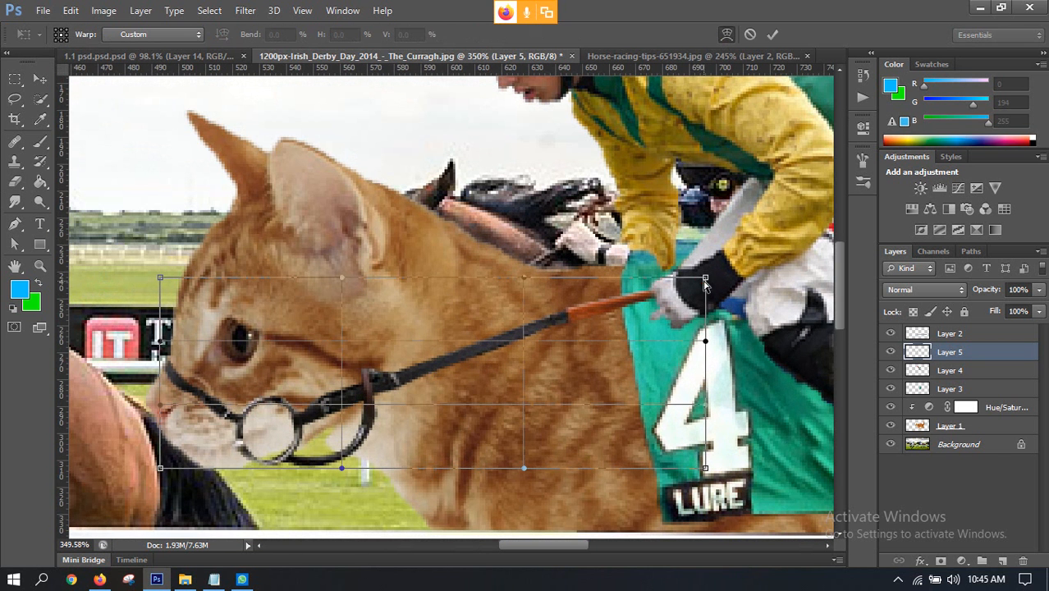
drag(705, 281, 707, 282)
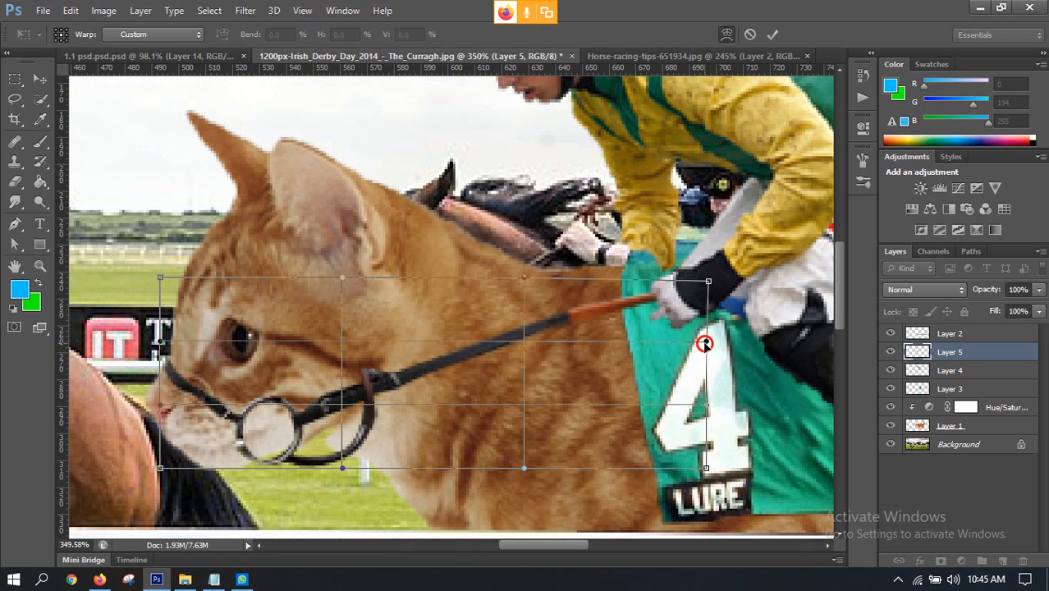
drag(705, 343, 711, 363)
drag(709, 281, 709, 270)
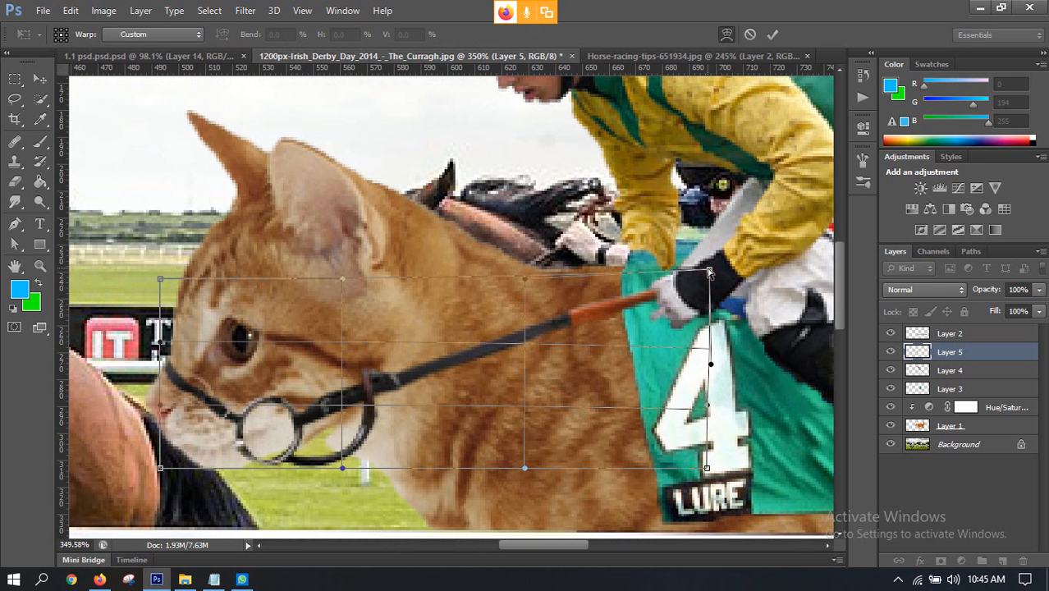
click(772, 34)
key(ctrl+0)
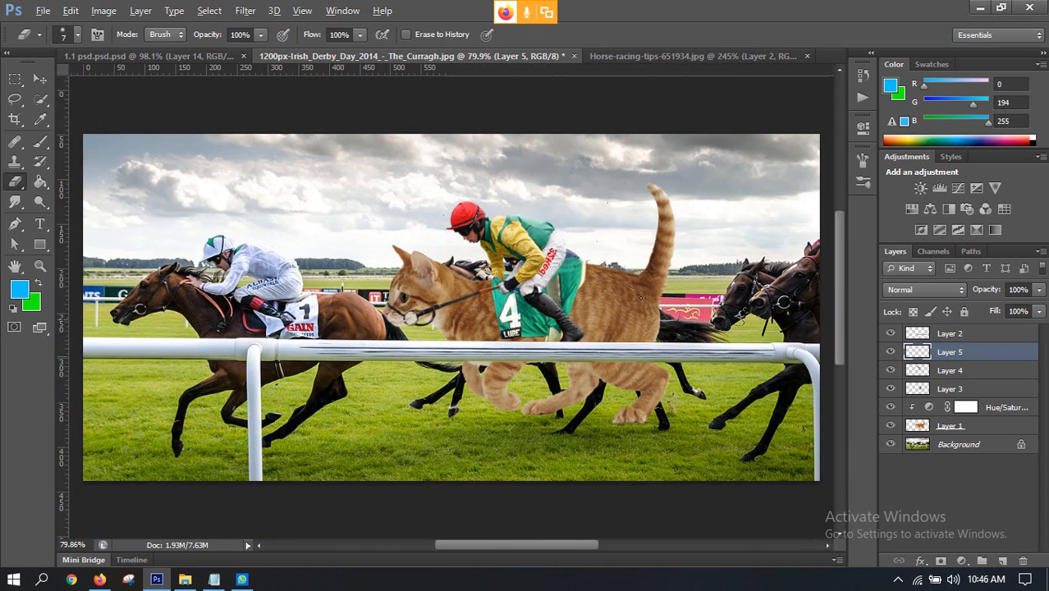
Step: Inspect the rider and saddlecloth, toggle Layer 4's visibility to check its content, and select that layer
scroll(486, 325, up, 4)
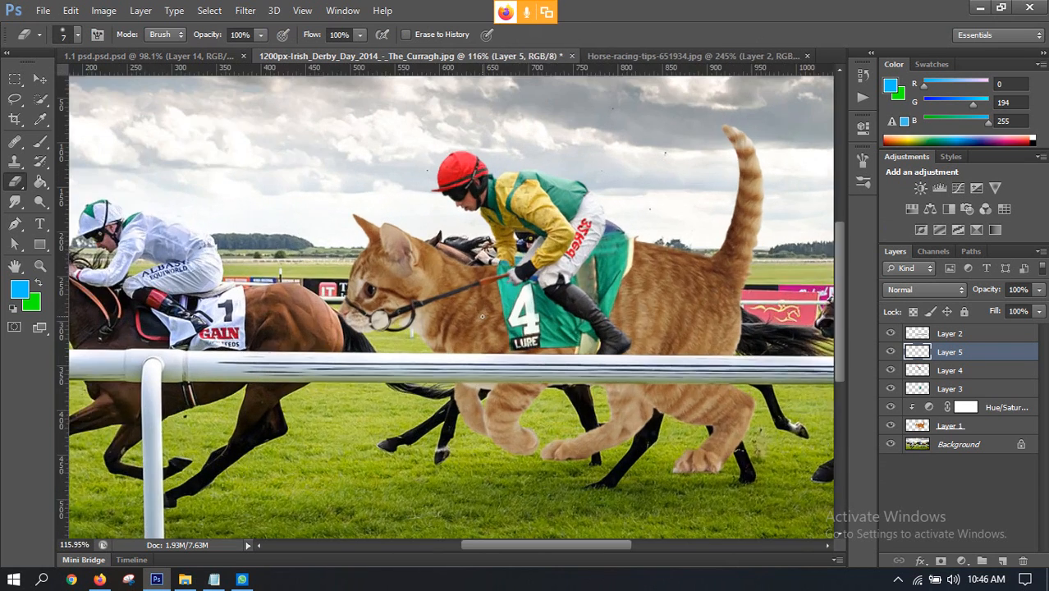
scroll(488, 324, down, 5)
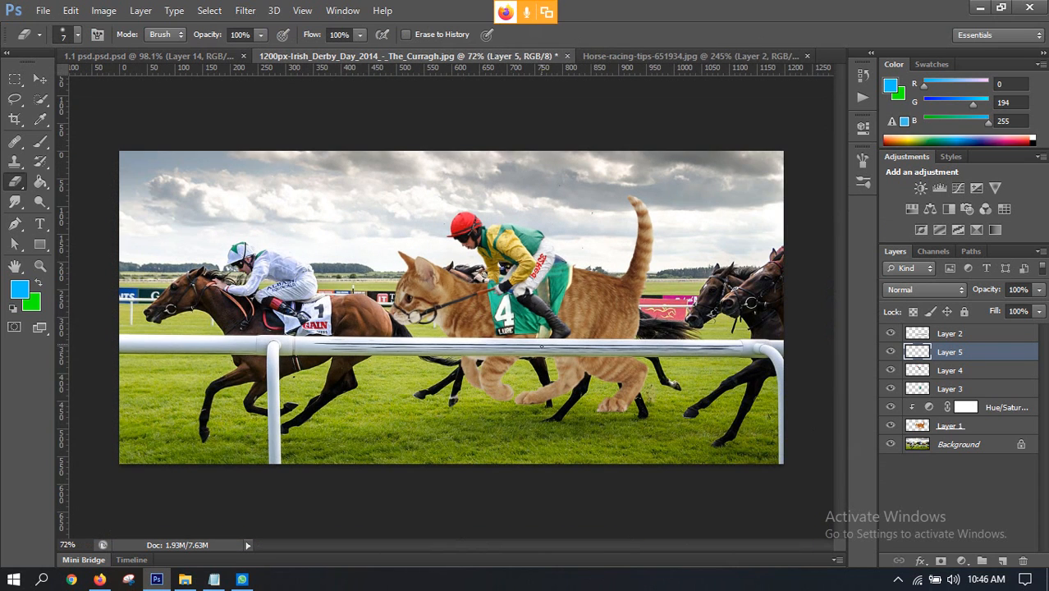
scroll(489, 321, up, 4)
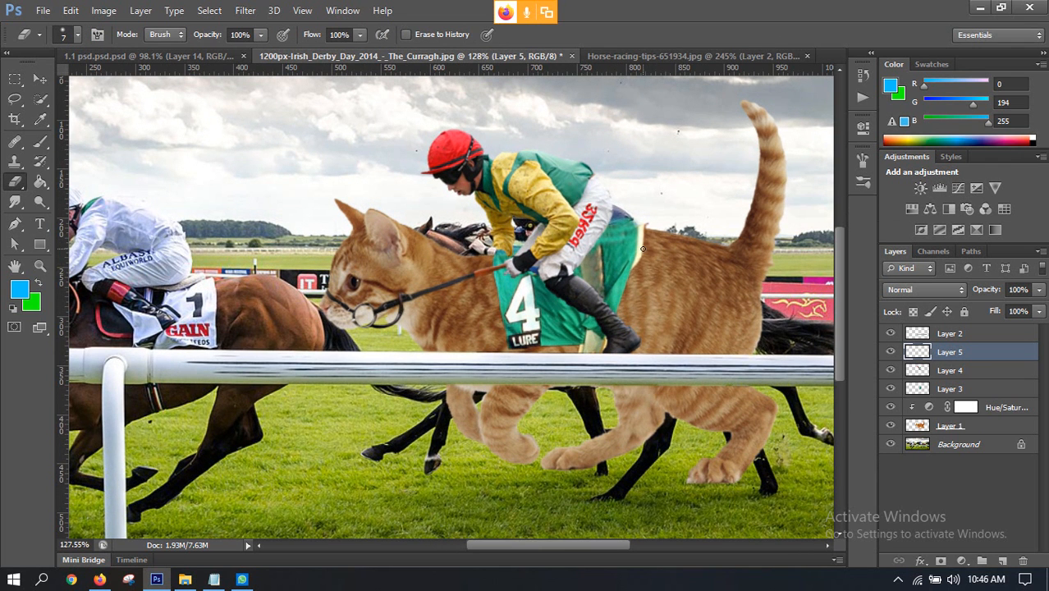
scroll(496, 254, up, 4)
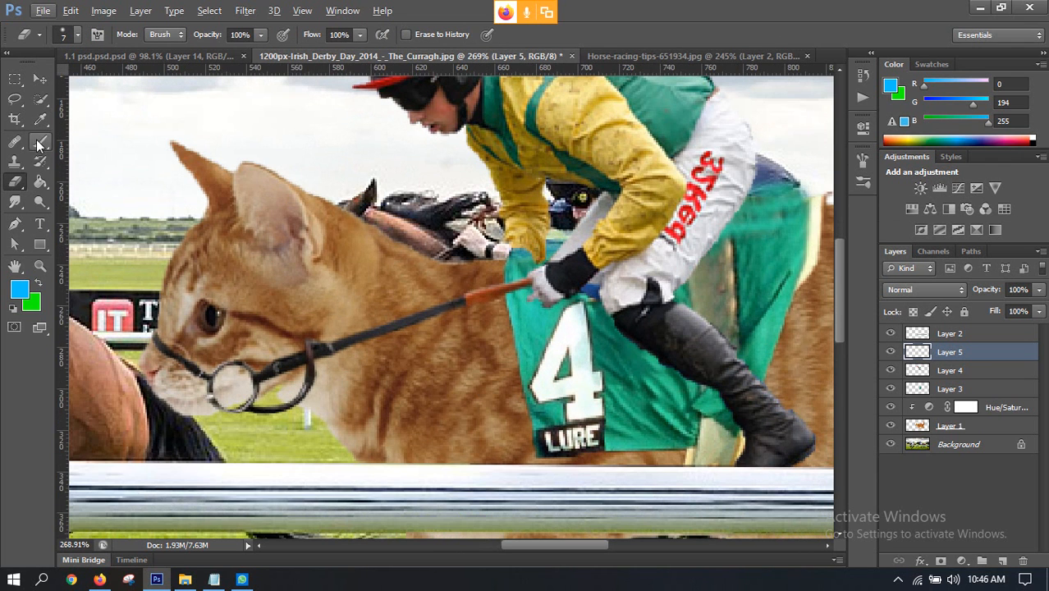
click(17, 206)
click(72, 232)
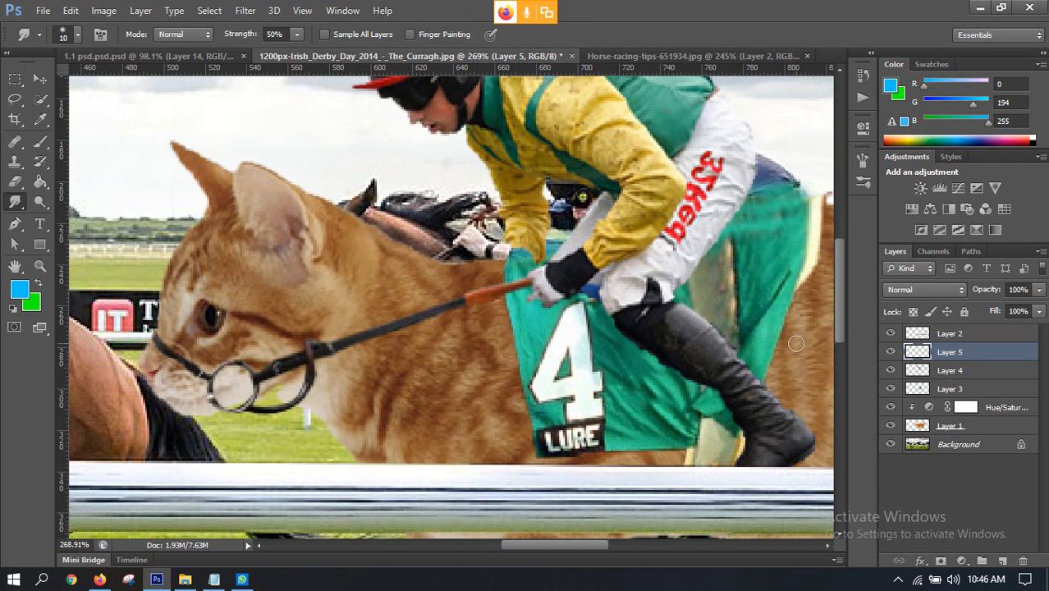
click(890, 370)
click(890, 370)
click(944, 371)
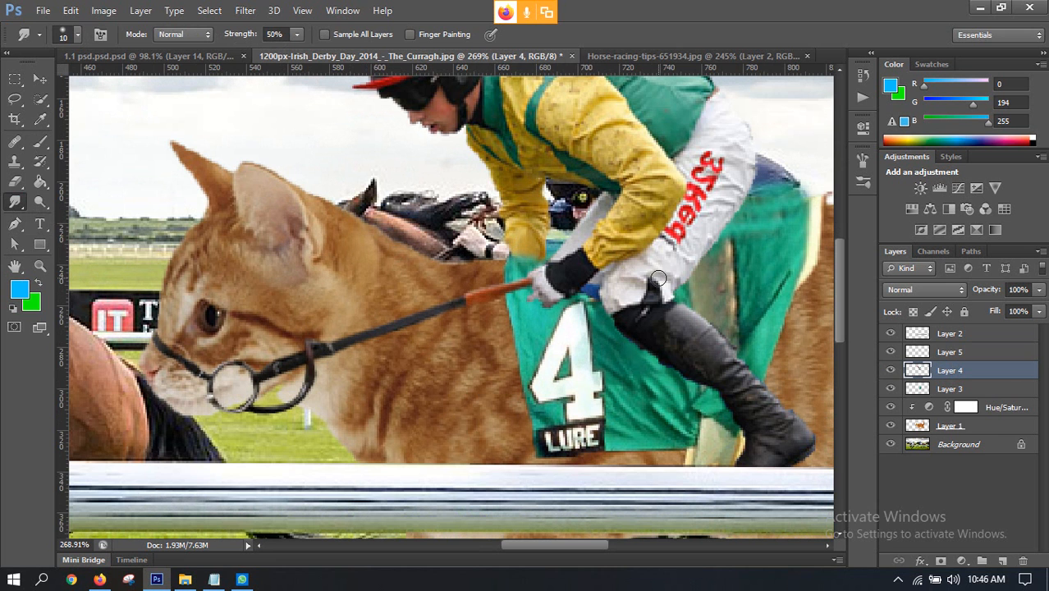
key(v)
scroll(524, 243, down, 10)
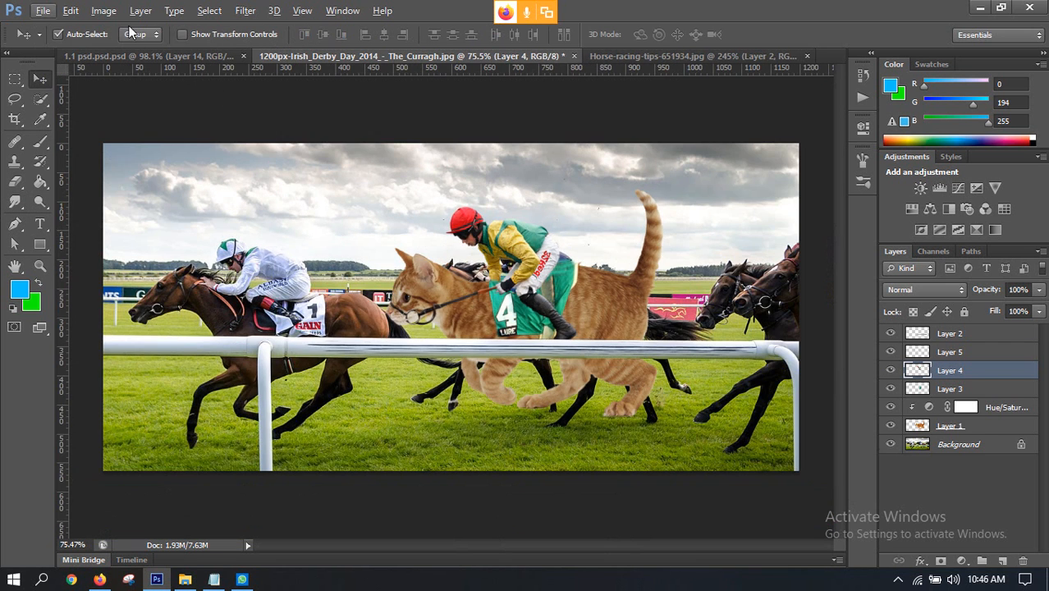
Step: Close Horse-racing-tips-651934.jpg without saving its changes and return to the Irish Derby composite
click(151, 55)
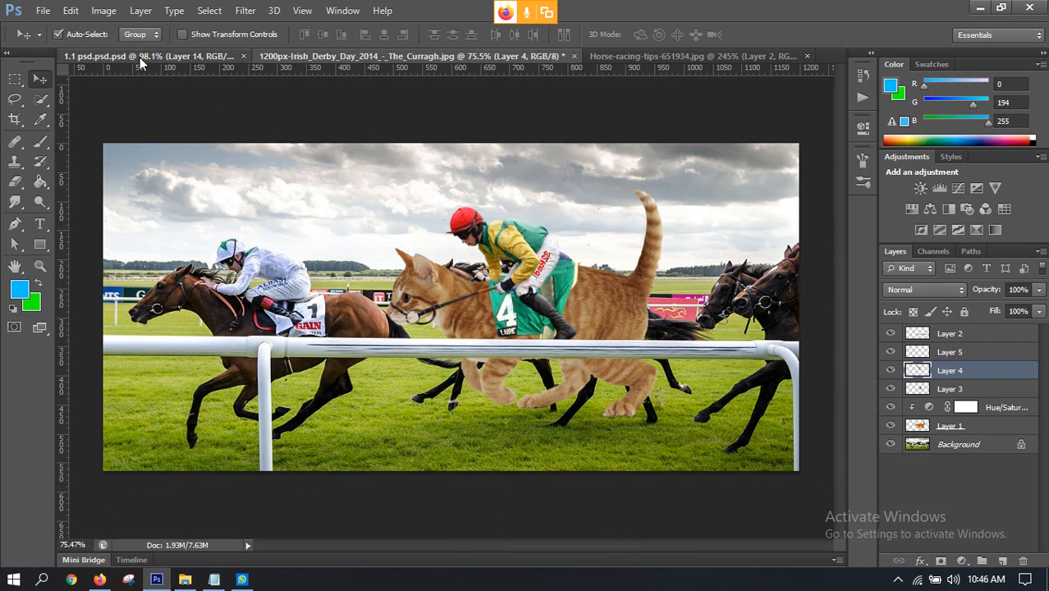
click(729, 56)
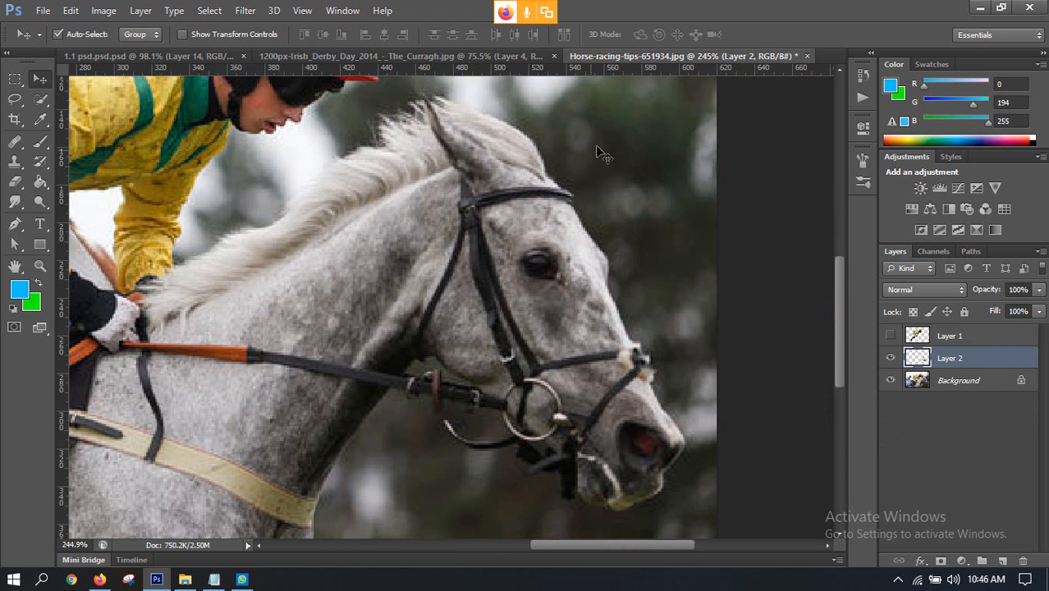
scroll(482, 179, down, 3)
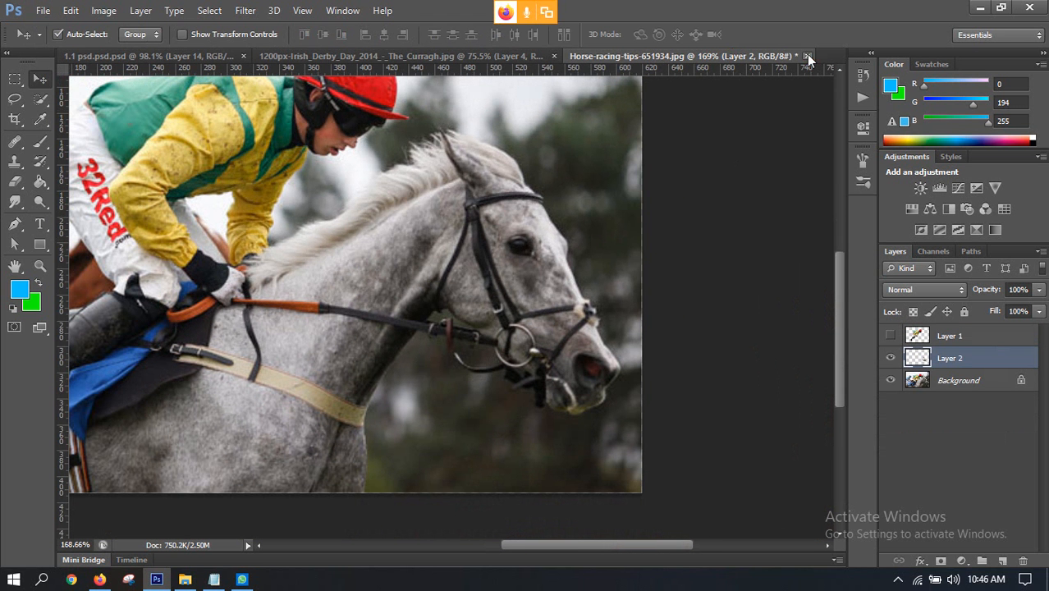
click(808, 56)
click(543, 229)
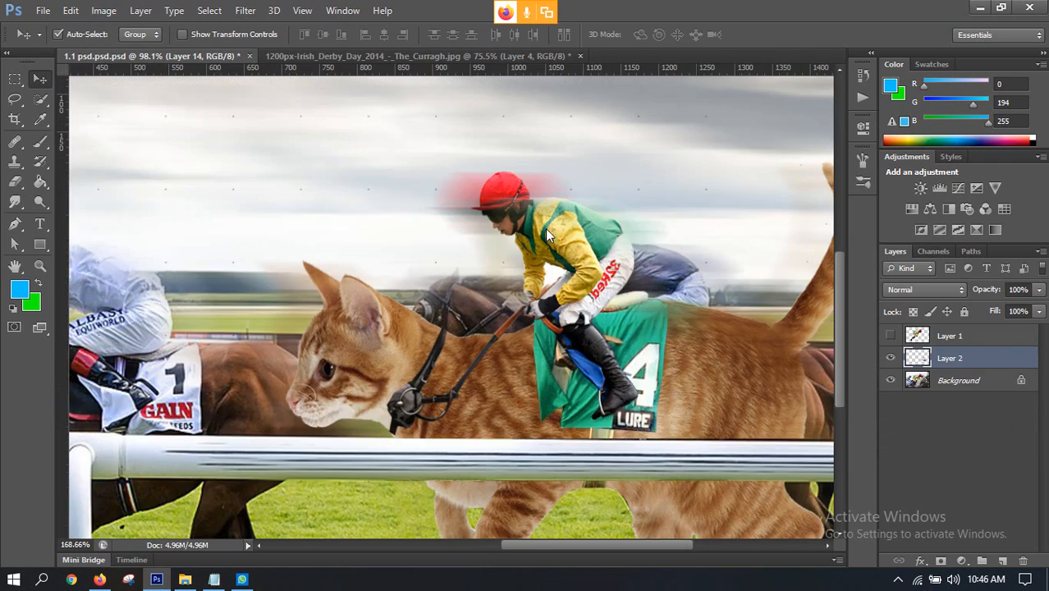
scroll(542, 228, down, 3)
click(447, 57)
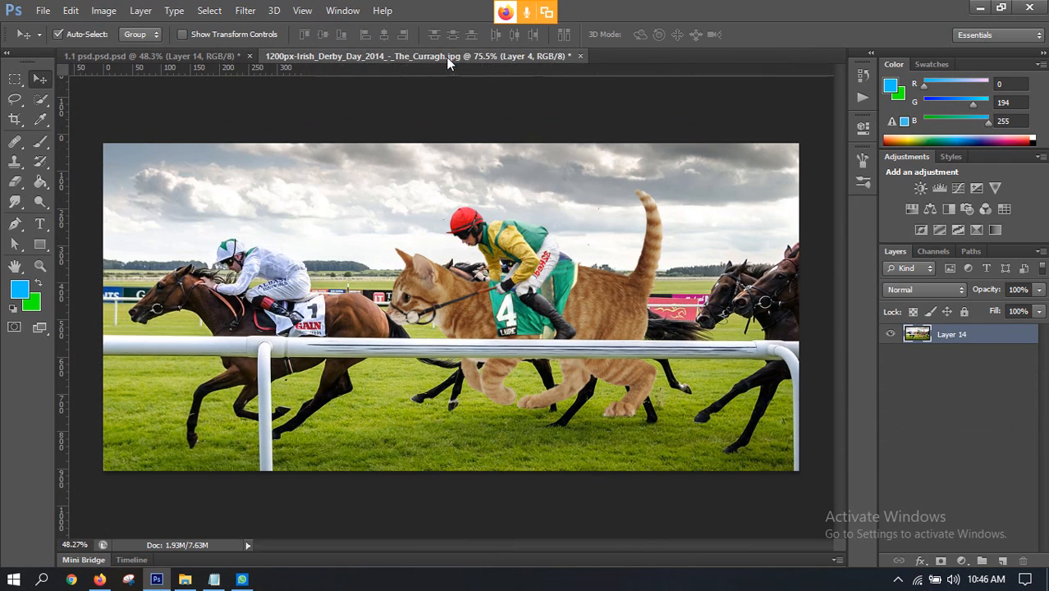
Step: Check the Background layer's visibility around the horse legs and duplicate that layer
scroll(603, 273, up, 2)
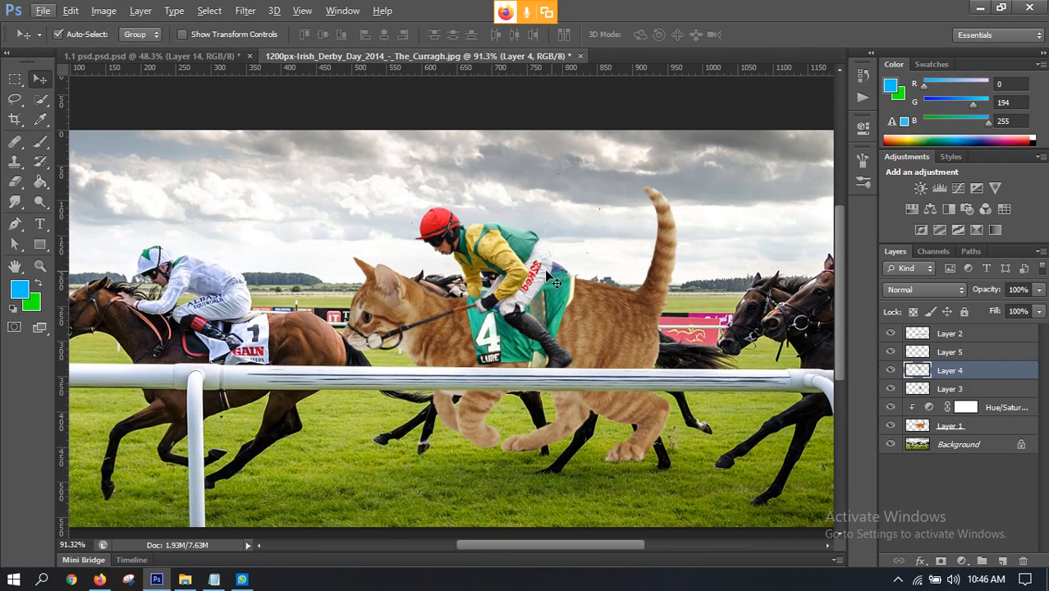
scroll(609, 312, up, 6)
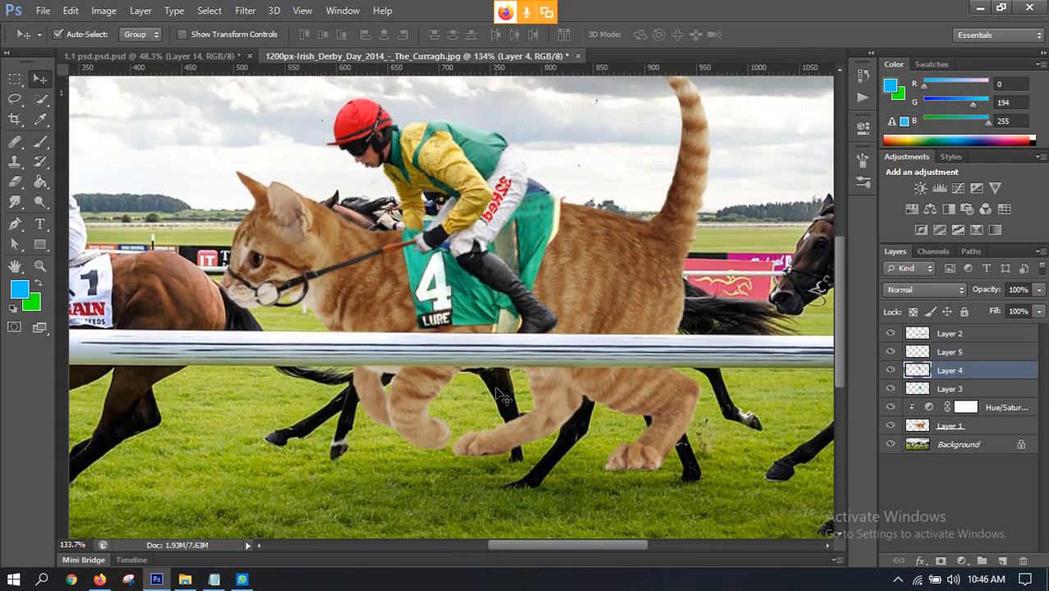
scroll(555, 408, down, 5)
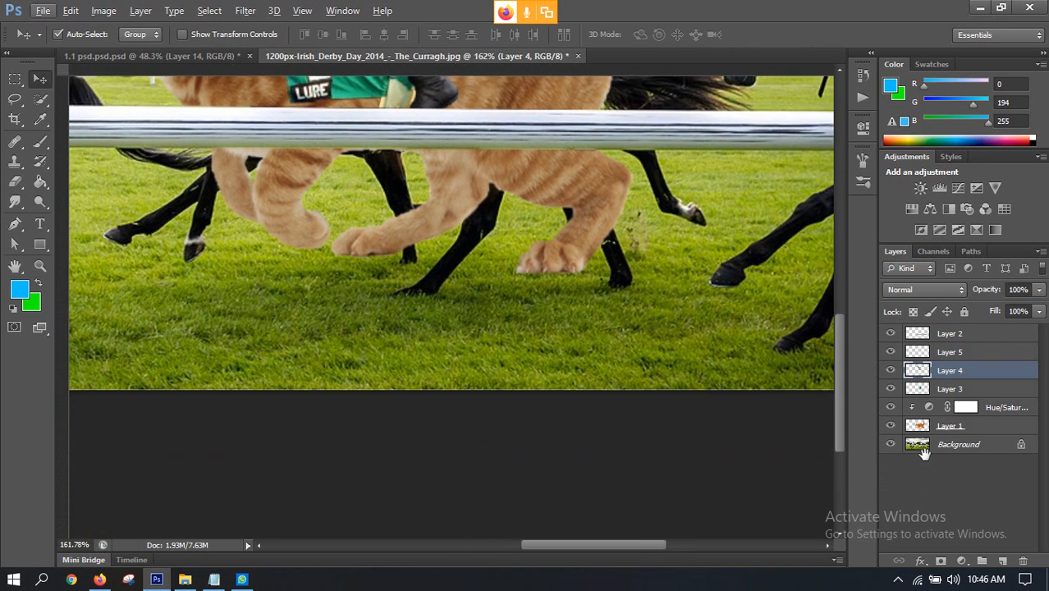
click(891, 444)
click(891, 445)
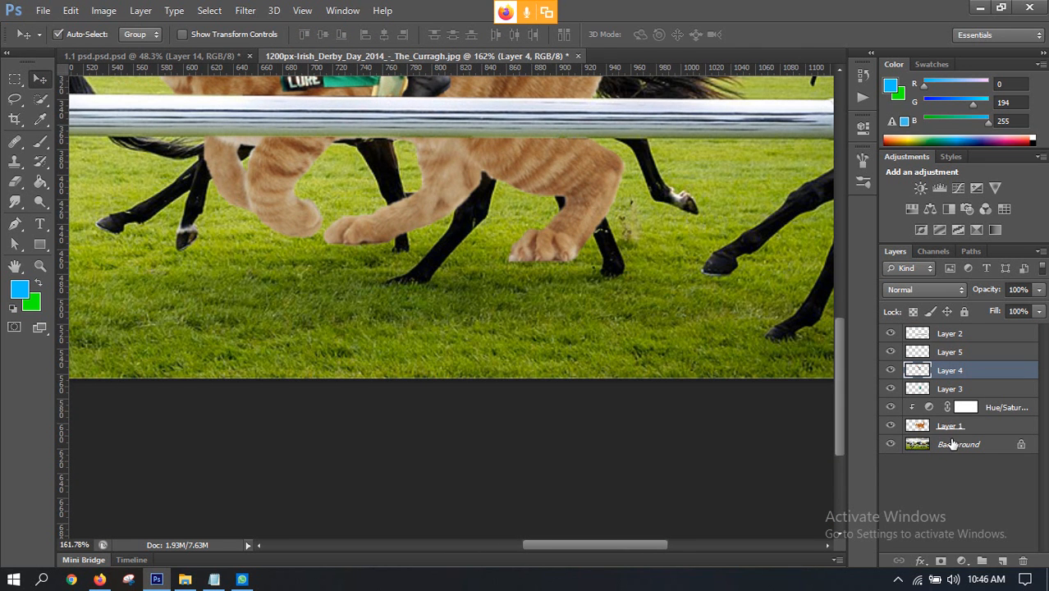
click(952, 444)
key(ctrl+j)
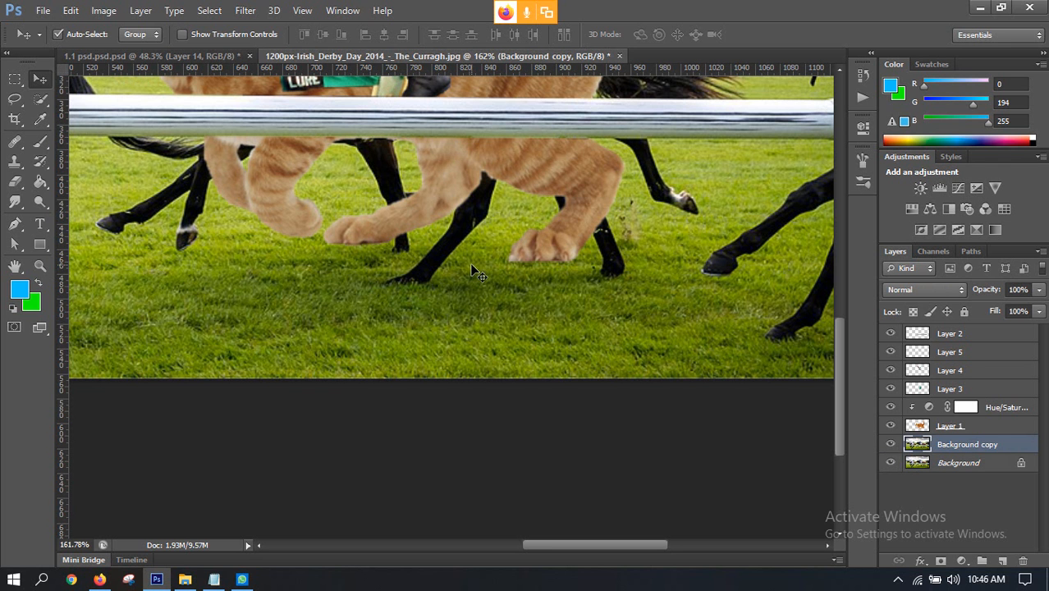
Step: Clone grass over the black hoof beneath the cat's belly with the Clone Stamp at size 35, undoing the excess strokes
click(15, 161)
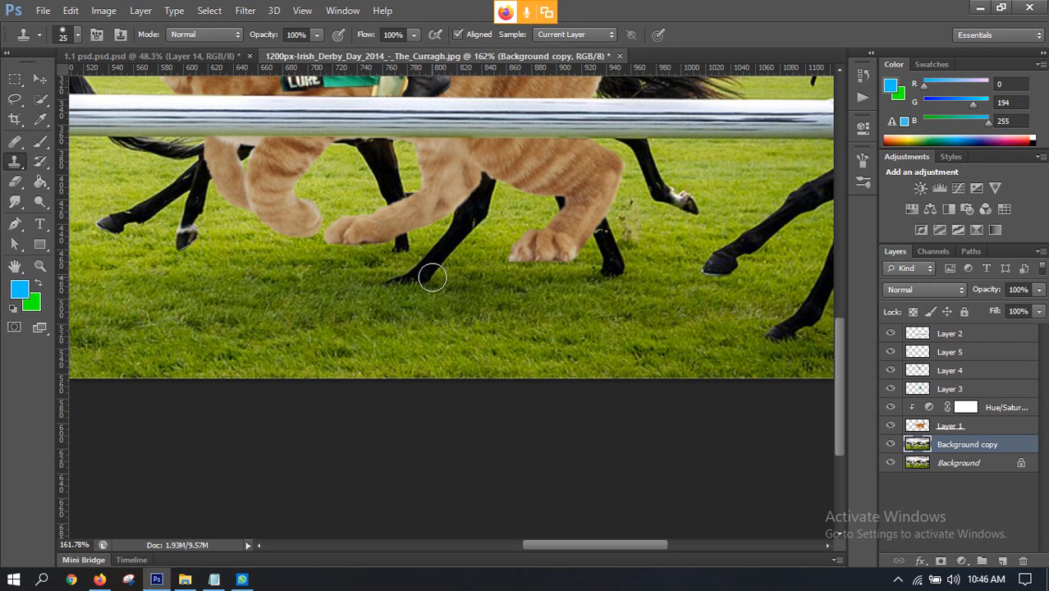
key(bracketright)
mouse_move(344, 285)
mouse_down()
mouse_move(440, 279)
mouse_move(437, 263)
mouse_move(475, 208)
mouse_move(456, 248)
mouse_up()
key(ctrl+alt+z)
key(ctrl+alt+z)
key(ctrl+alt+z)
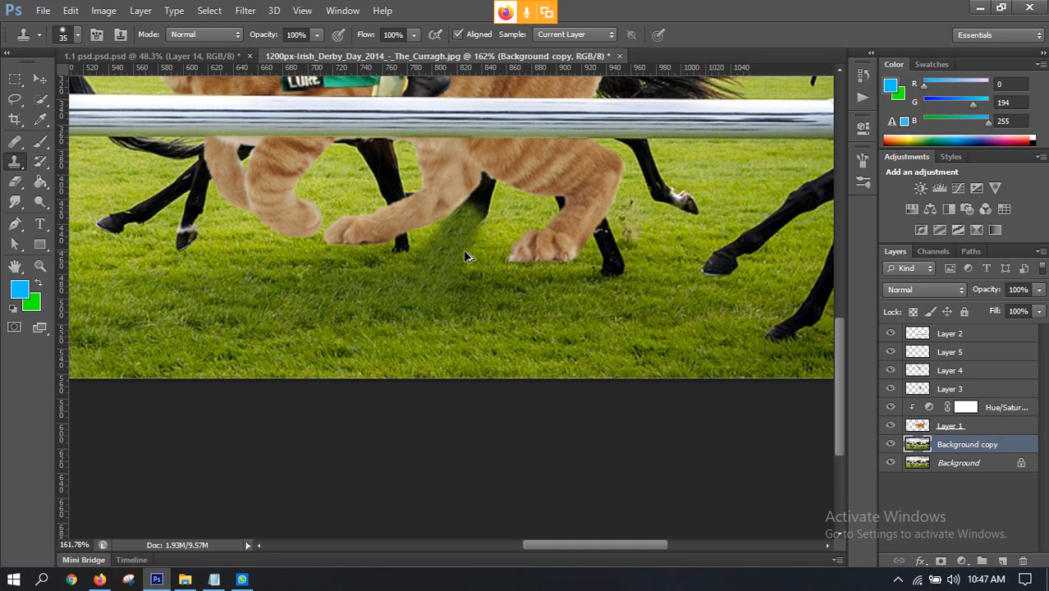
key(ctrl+alt+z)
key(ctrl+alt+z)
key(ctrl+alt+z)
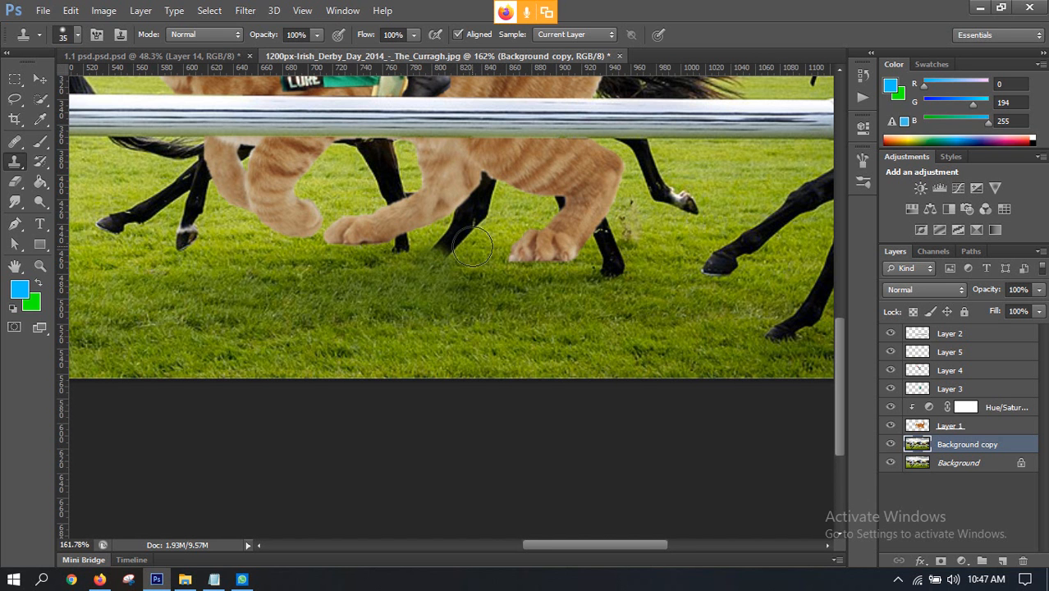
Step: Clone nearby grass over the rest of the black leg under the belly and the hoof behind the cat's outstretched paw
alt+click(508, 239)
drag(476, 240, 367, 248)
alt+click(511, 220)
drag(503, 219, 366, 224)
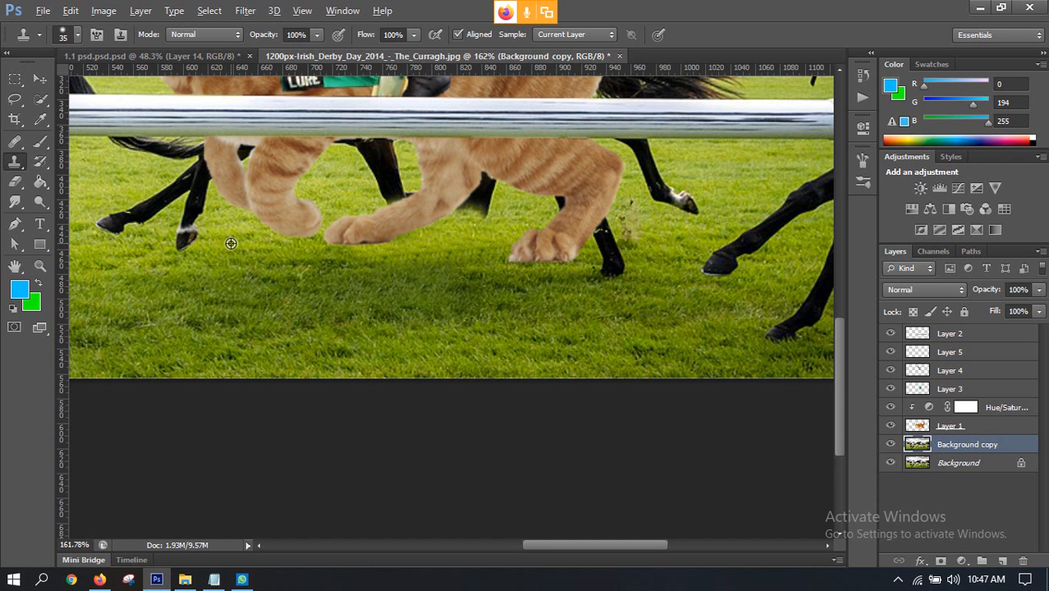
Step: Try cloning grass over the white-marked black hoof ahead of the cat's front legs, and undo the strokes
drag(199, 239, 181, 239)
drag(231, 267, 380, 286)
key(ctrl+alt+z)
key(ctrl+alt+z)
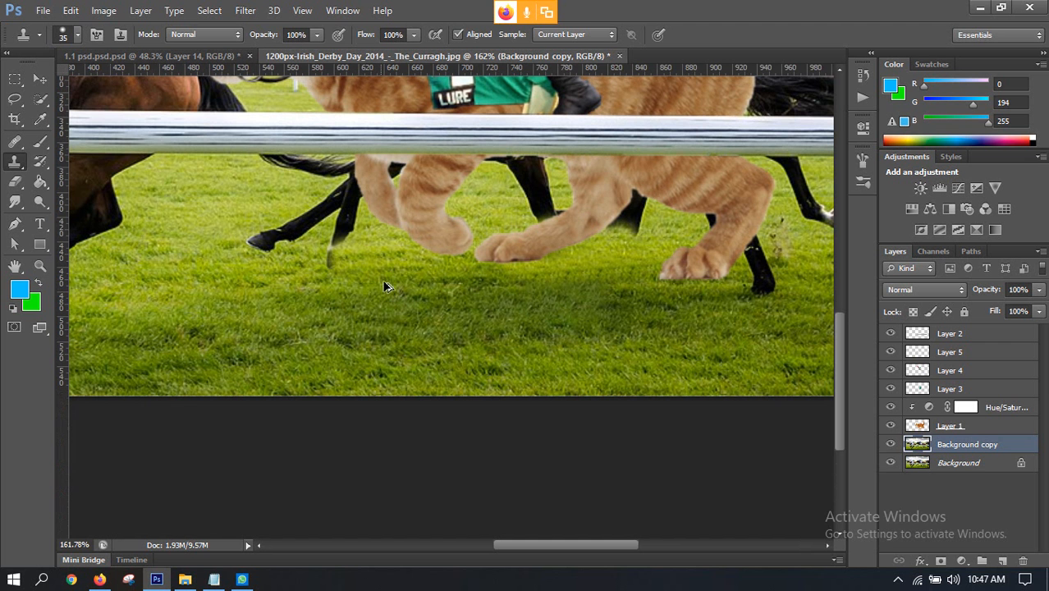
key(ctrl+alt+z)
Step: Compare the composite with the finished reference in 1.1 psd.psd
scroll(425, 262, down, 3)
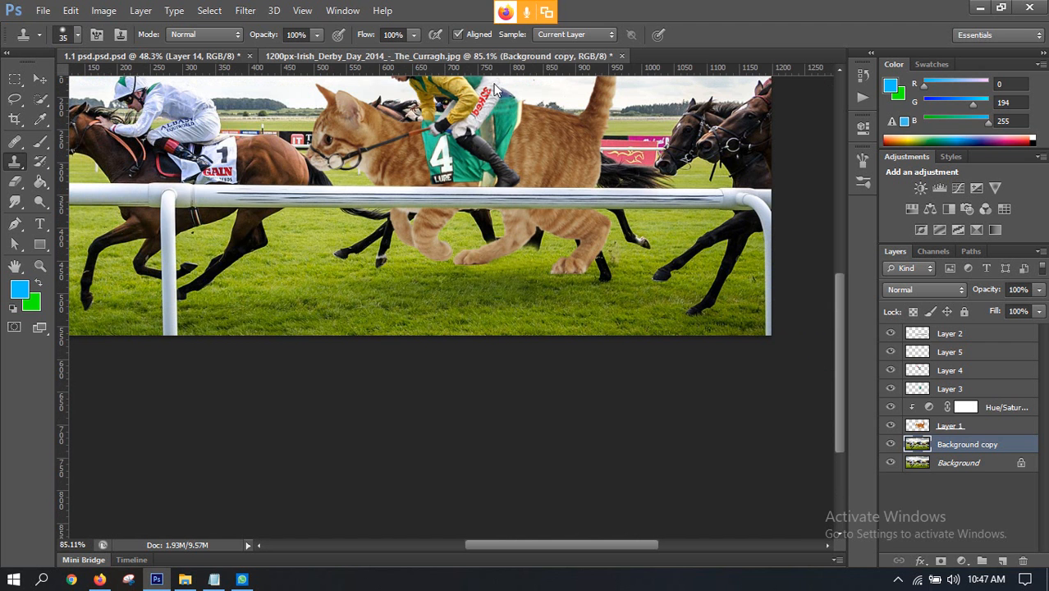
click(226, 58)
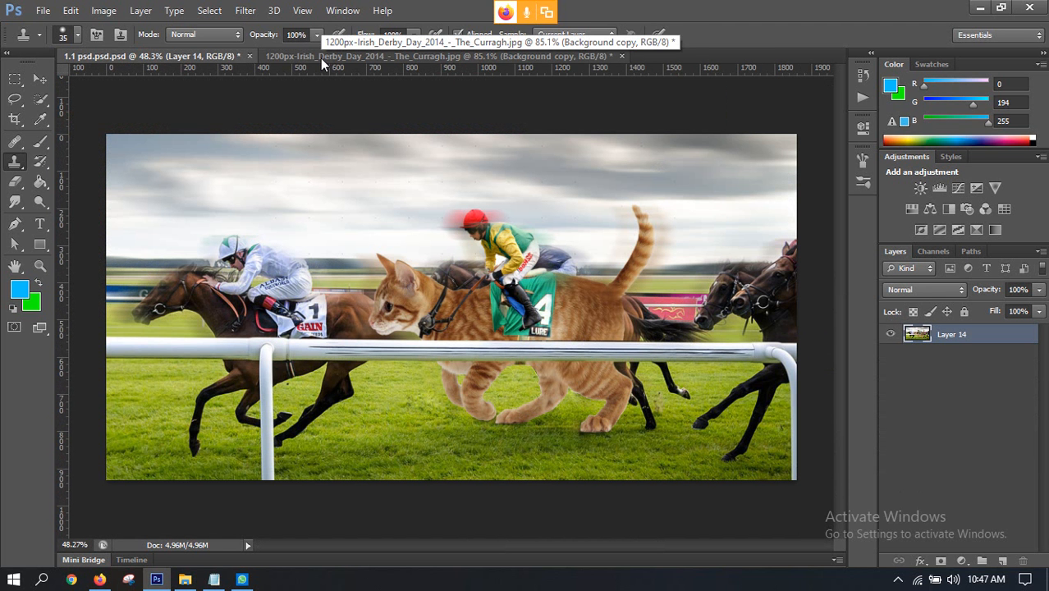
click(320, 57)
scroll(452, 234, up, 2)
scroll(452, 234, up, 4)
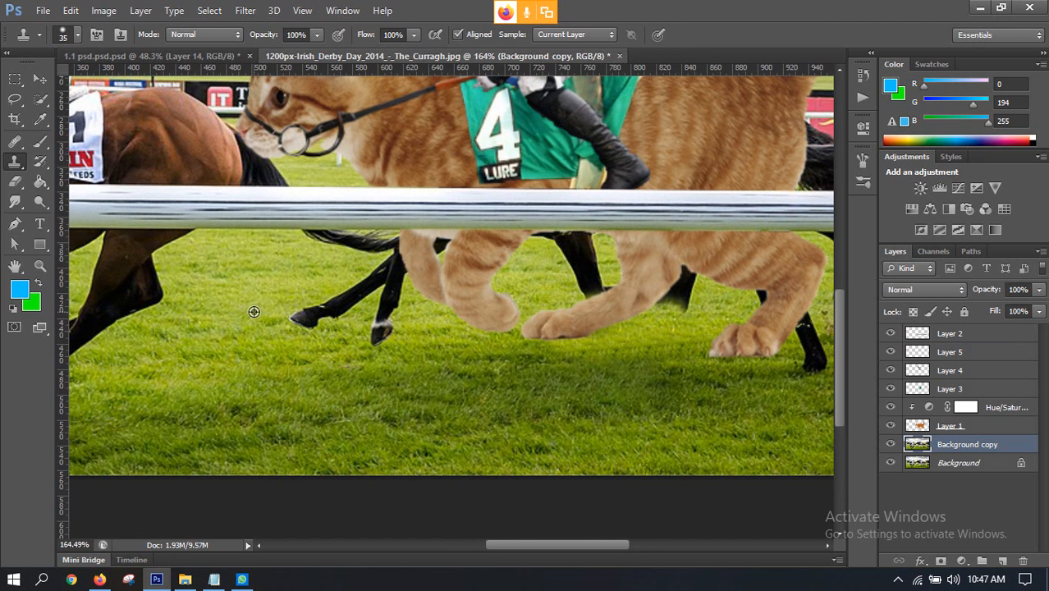
Step: Clone grass over the two black horse legs ahead of the cat's front legs, below the rail
alt+click(253, 312)
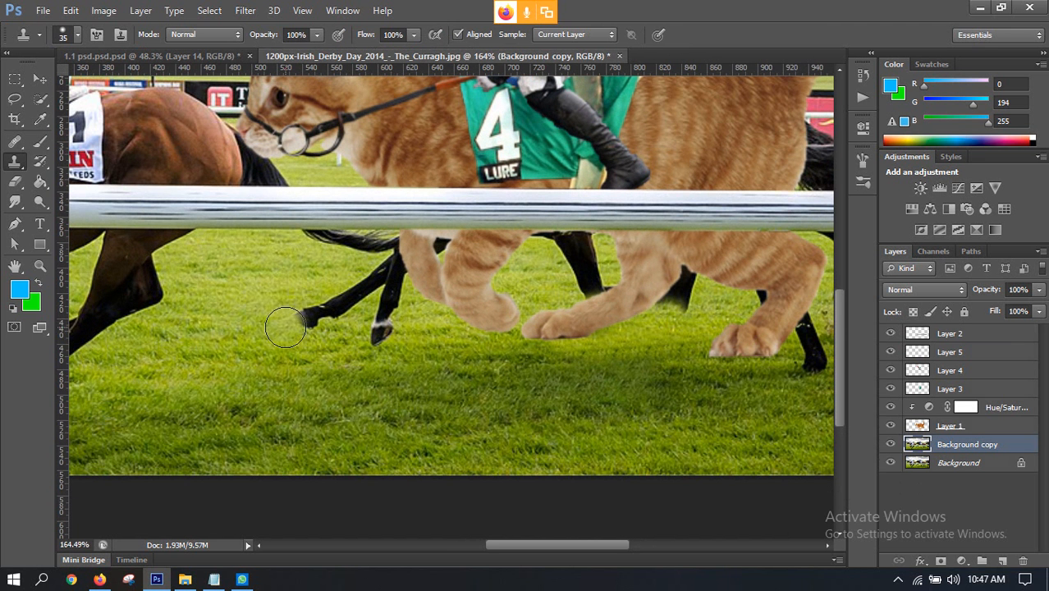
drag(282, 321, 513, 283)
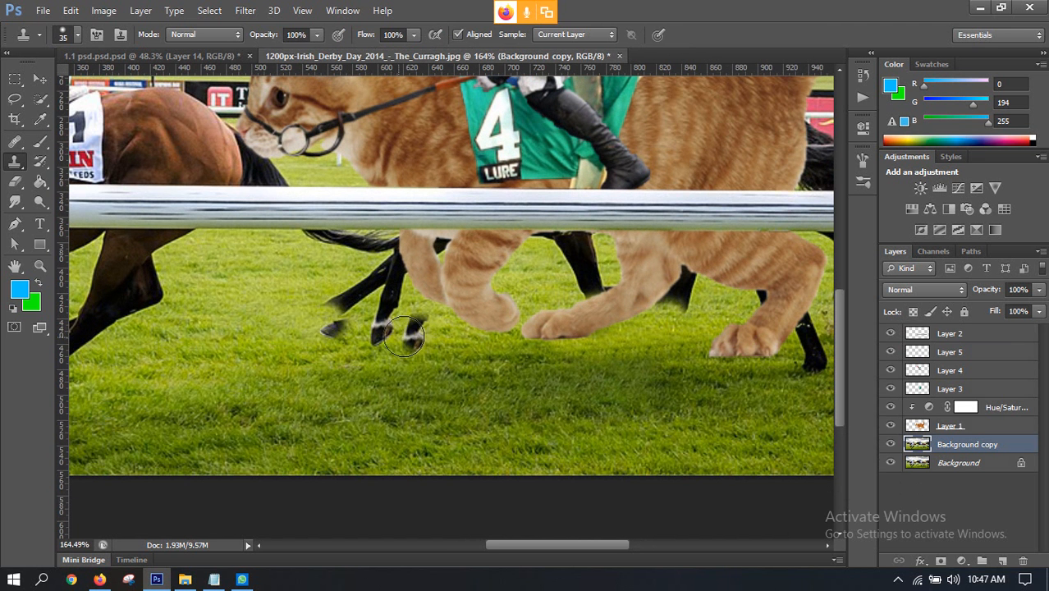
mouse_move(354, 331)
mouse_down()
mouse_move(331, 329)
mouse_move(357, 292)
mouse_move(376, 327)
mouse_move(392, 289)
mouse_move(376, 293)
mouse_up()
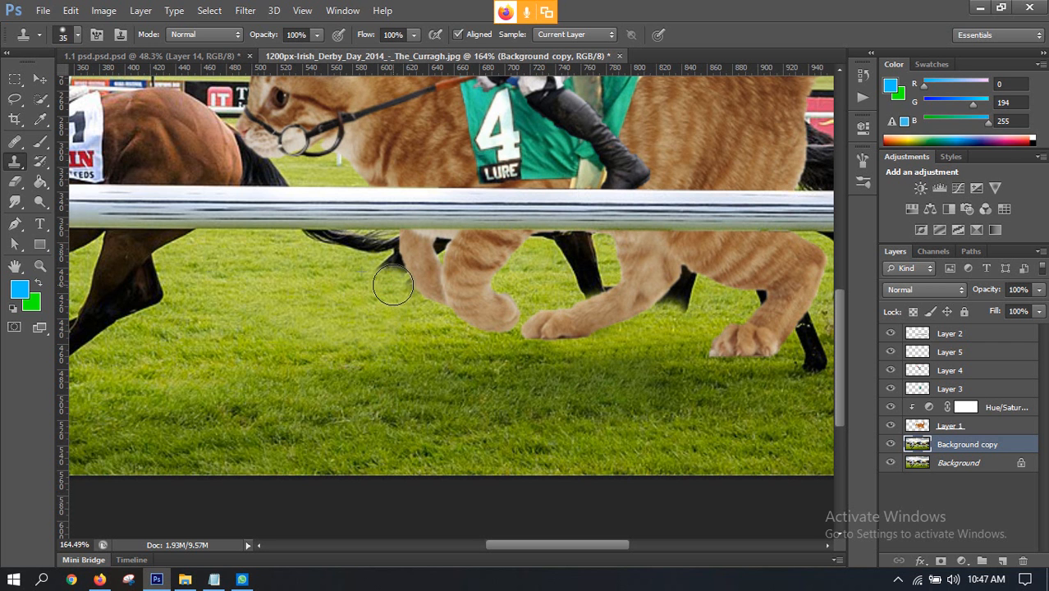
click(407, 283)
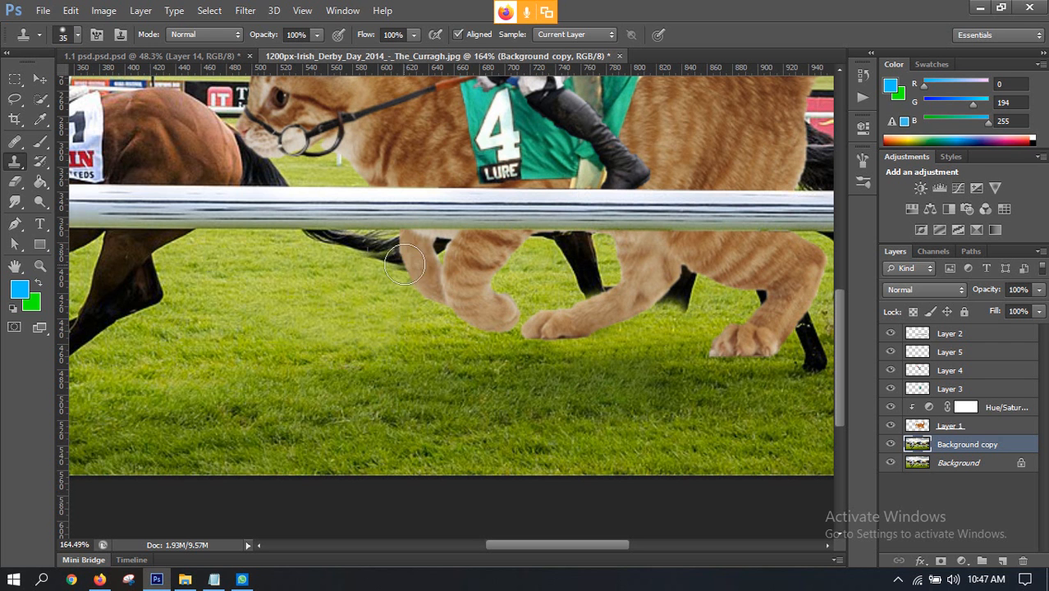
Step: Clone nearby grass over the tip of the lead horse's tail and the black horse legs showing between the cat's legs
alt+click(318, 264)
mouse_move(387, 261)
mouse_down()
mouse_move(425, 242)
mouse_move(430, 254)
mouse_move(408, 271)
mouse_move(459, 243)
mouse_up()
alt+click(375, 285)
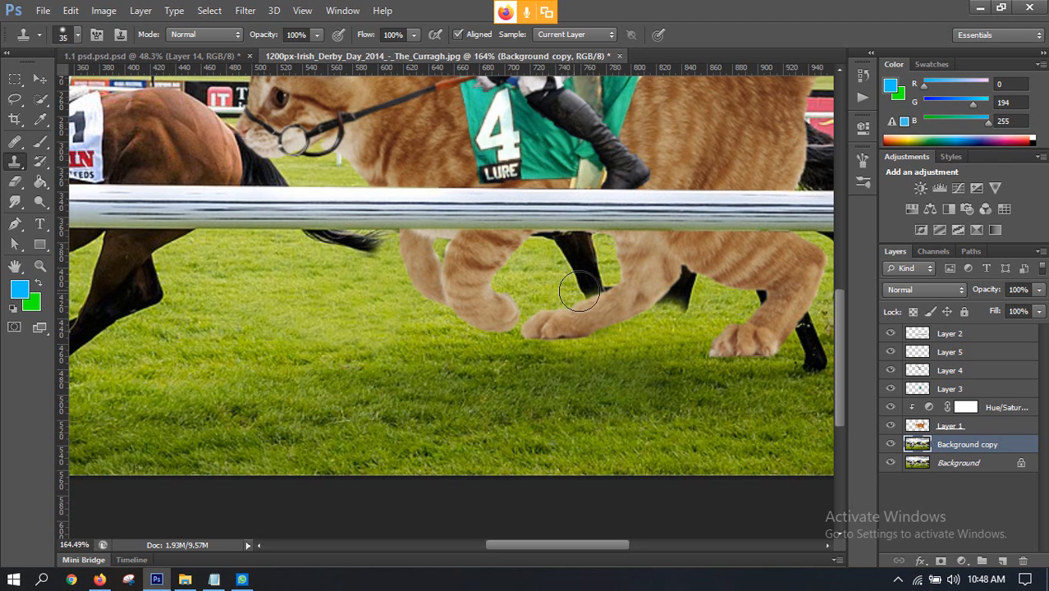
mouse_move(589, 289)
mouse_down()
mouse_move(614, 290)
mouse_move(580, 282)
mouse_move(590, 242)
mouse_move(573, 255)
mouse_move(549, 237)
mouse_up()
alt+click(540, 281)
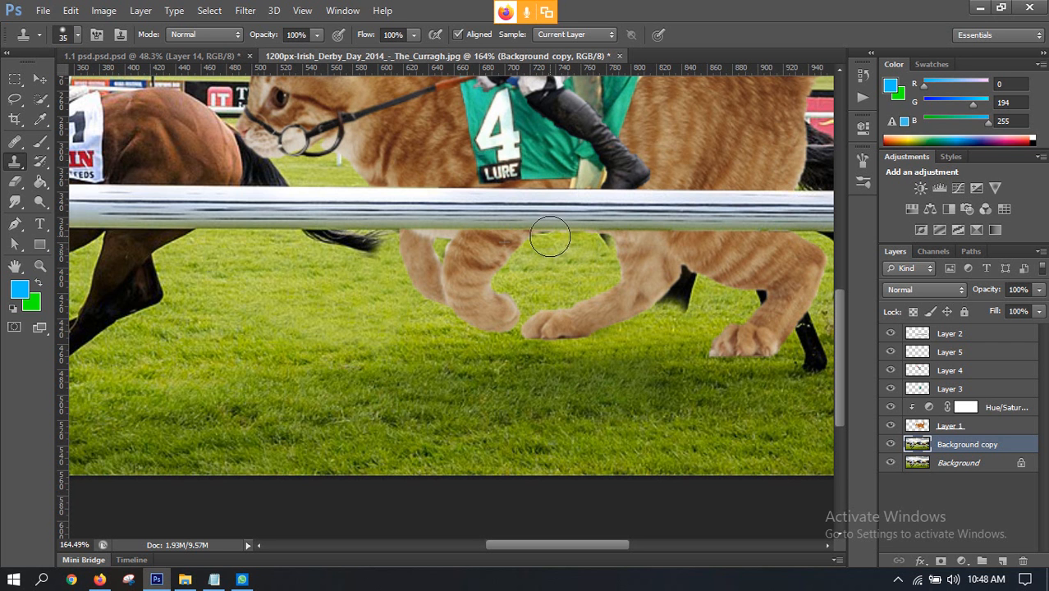
alt+click(608, 312)
mouse_move(660, 303)
mouse_down()
mouse_move(674, 301)
mouse_move(686, 277)
mouse_up()
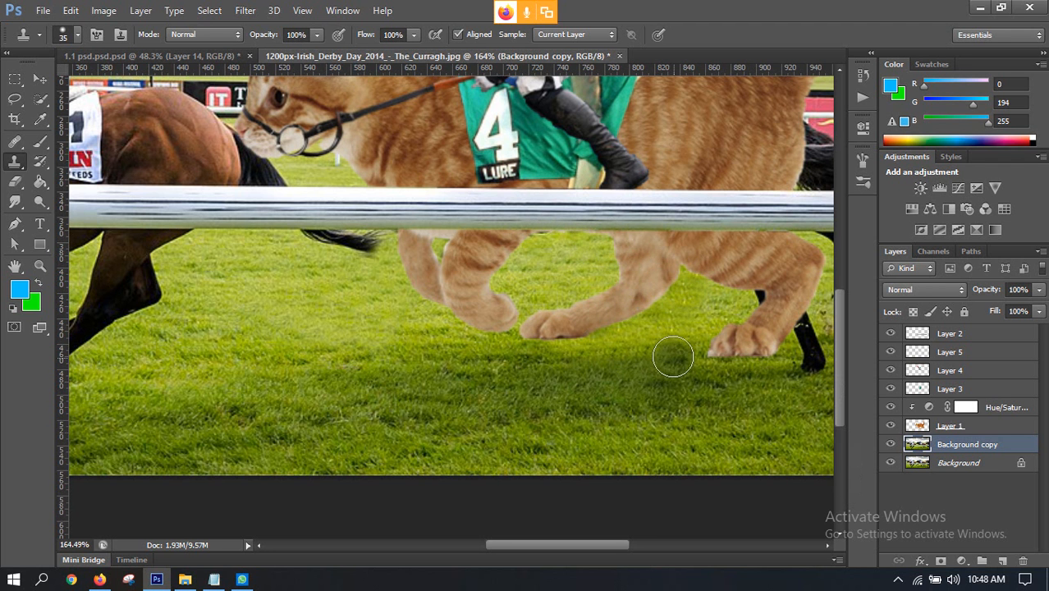
Step: Clone grass over the black horse leg and hooves around the cat's hind paw
scroll(663, 328, down, 2)
scroll(662, 328, up, 3)
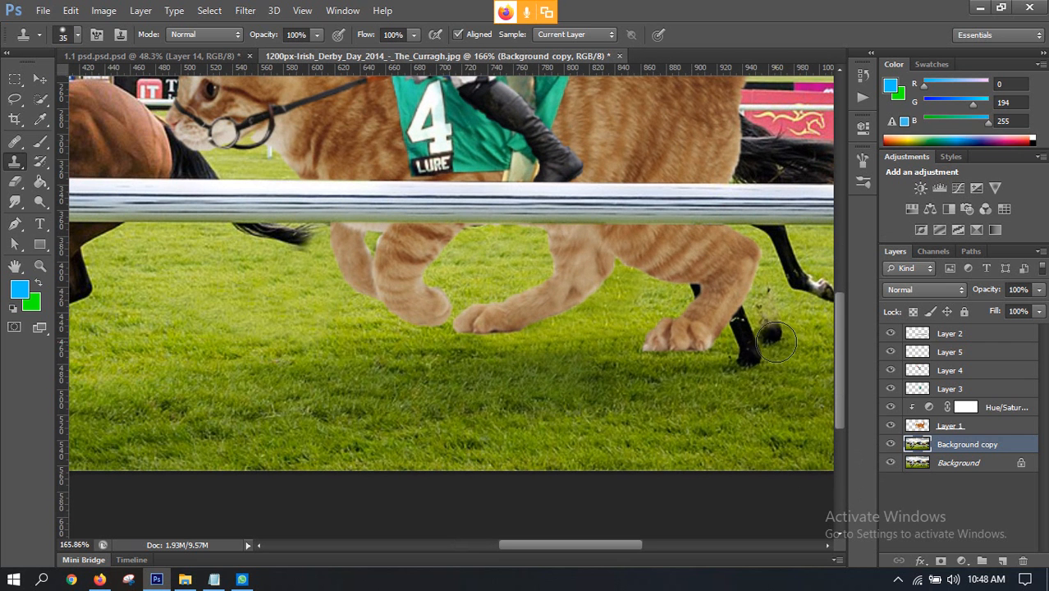
click(746, 360)
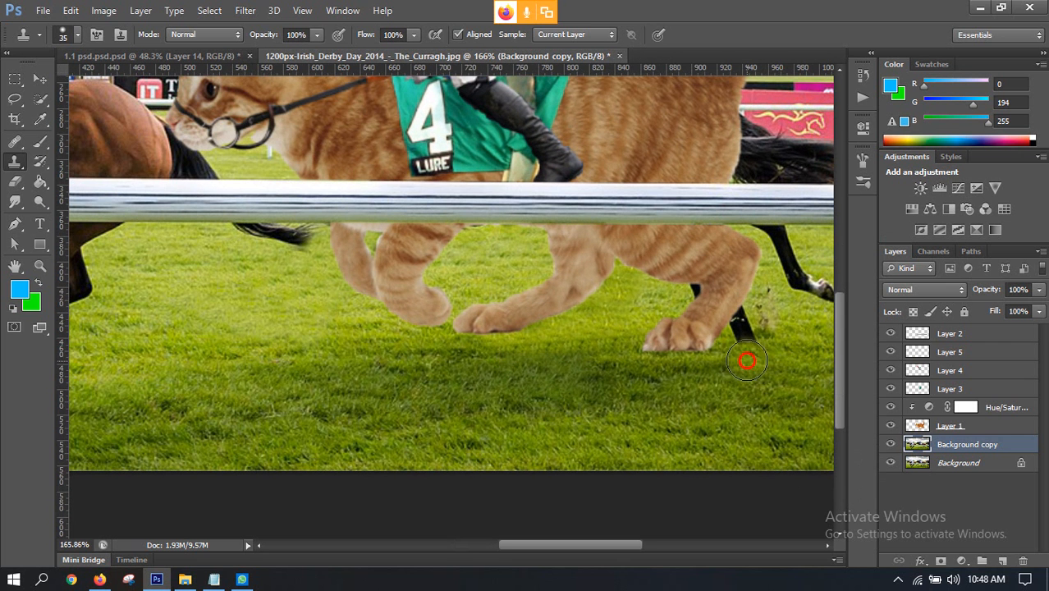
mouse_move(761, 341)
mouse_down()
mouse_move(730, 316)
mouse_move(698, 325)
mouse_move(670, 312)
mouse_move(698, 291)
mouse_up()
scroll(493, 361, down, 5)
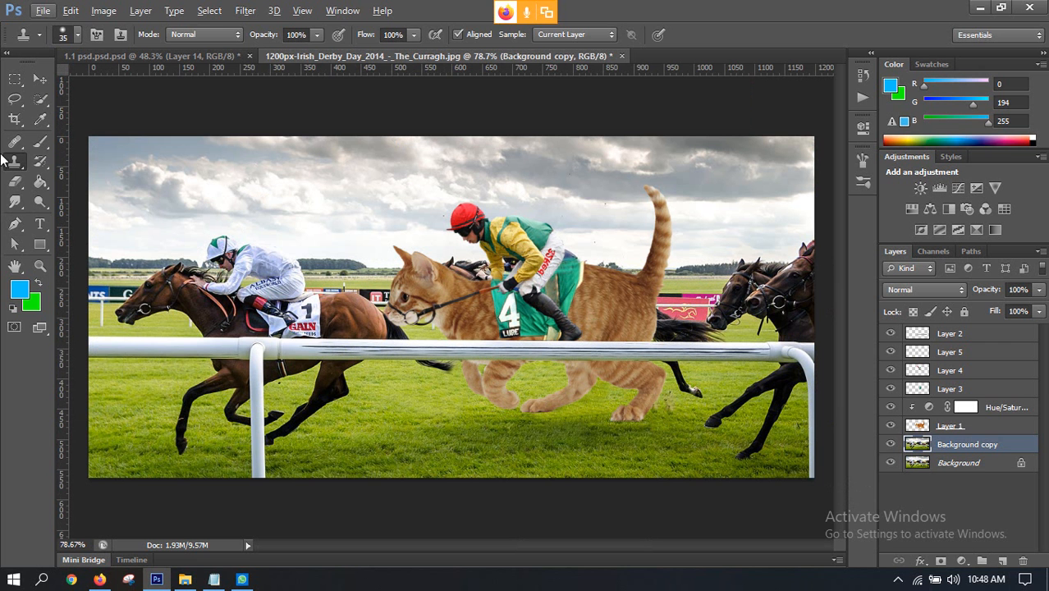
Step: Lower the saturation of the cat's clipped Hue/Saturation adjustment to -41
click(39, 79)
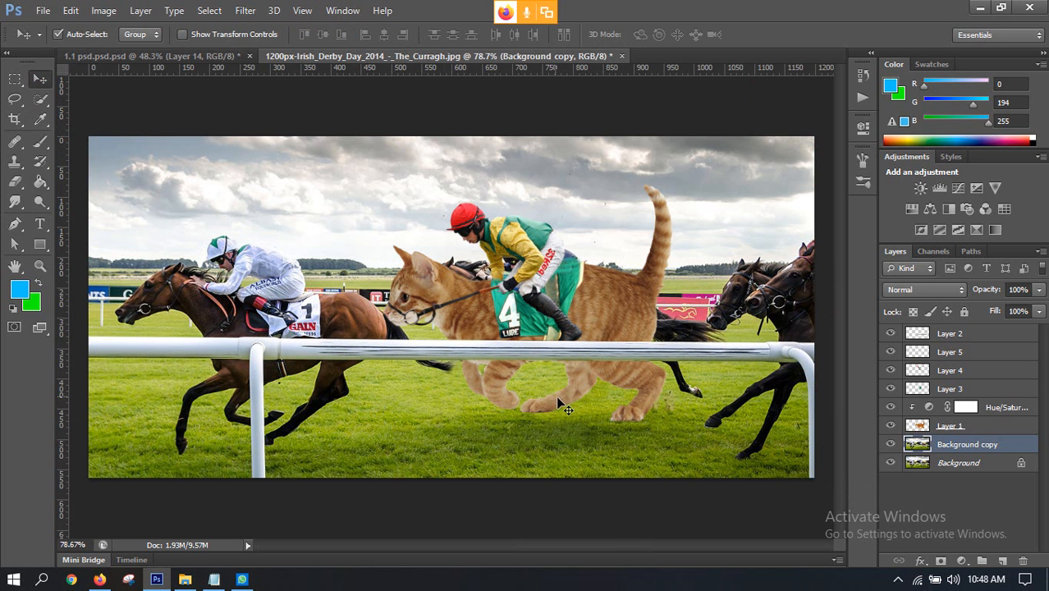
scroll(521, 368, down, 3)
scroll(515, 324, up, 3)
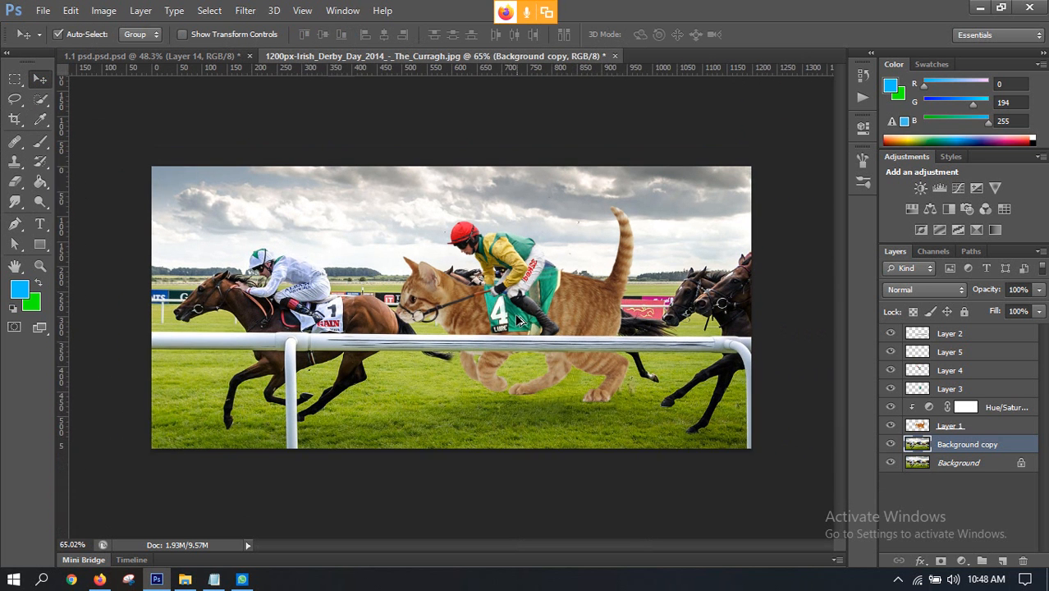
click(890, 426)
click(891, 426)
double_click(928, 409)
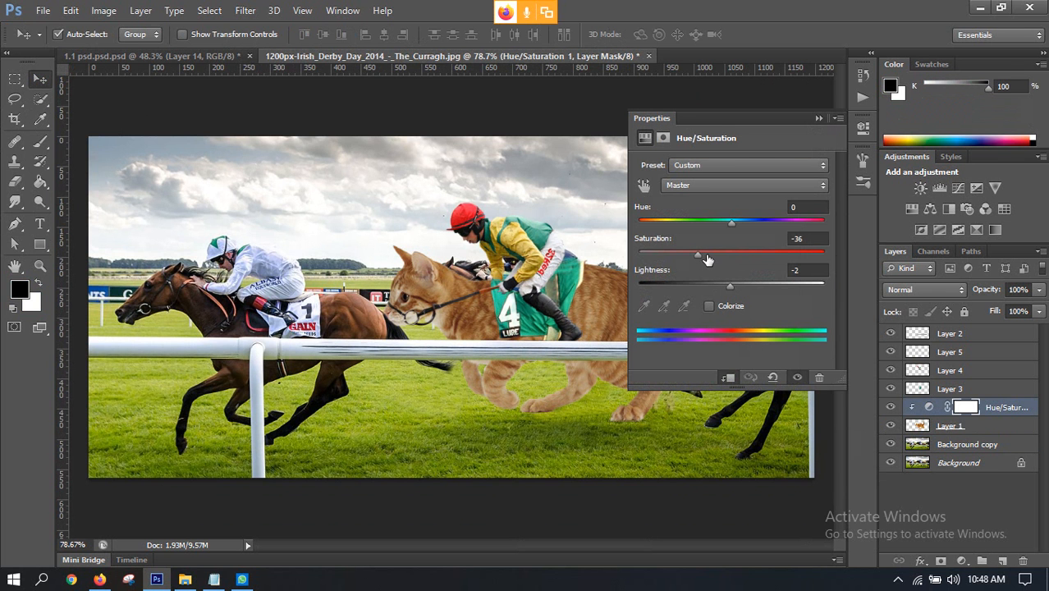
drag(699, 257, 694, 255)
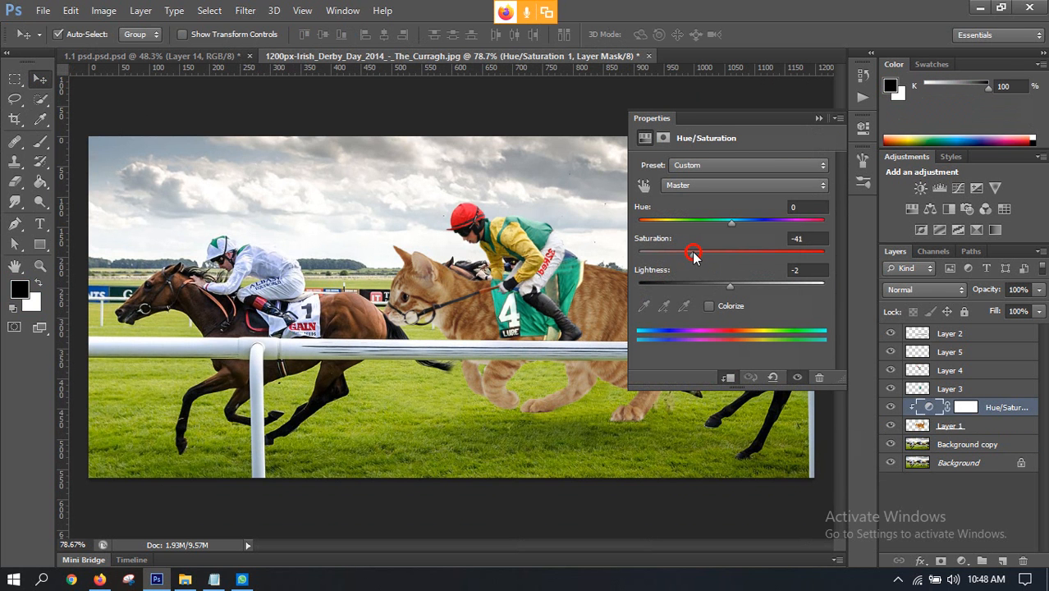
click(862, 134)
Step: Check what Layer 2, Layer 5, Layer 4 and Layer 3 each contribute by toggling their visibility off and on
click(965, 335)
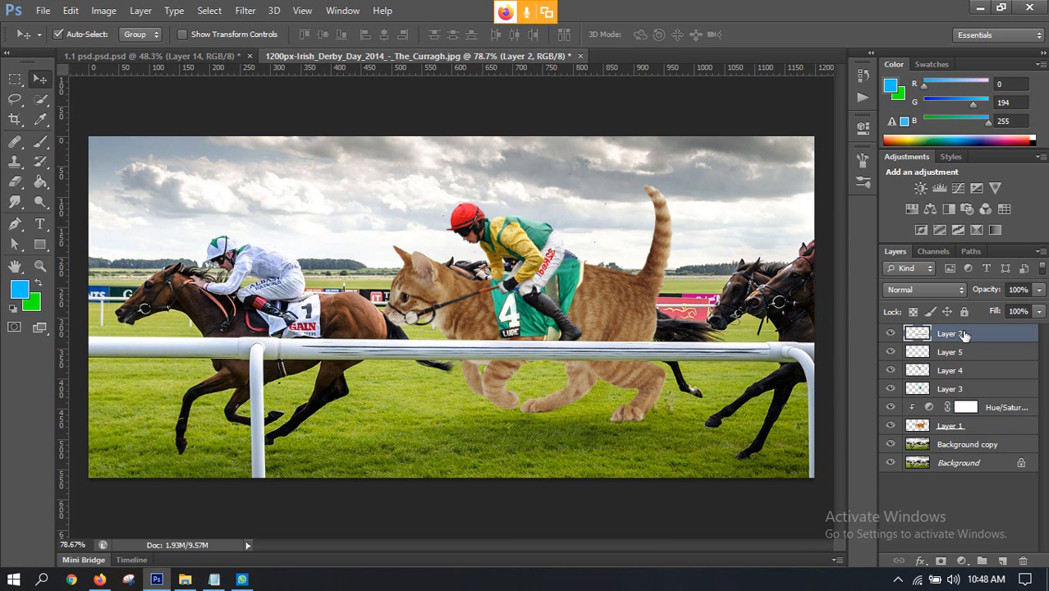
scroll(472, 364, down, 3)
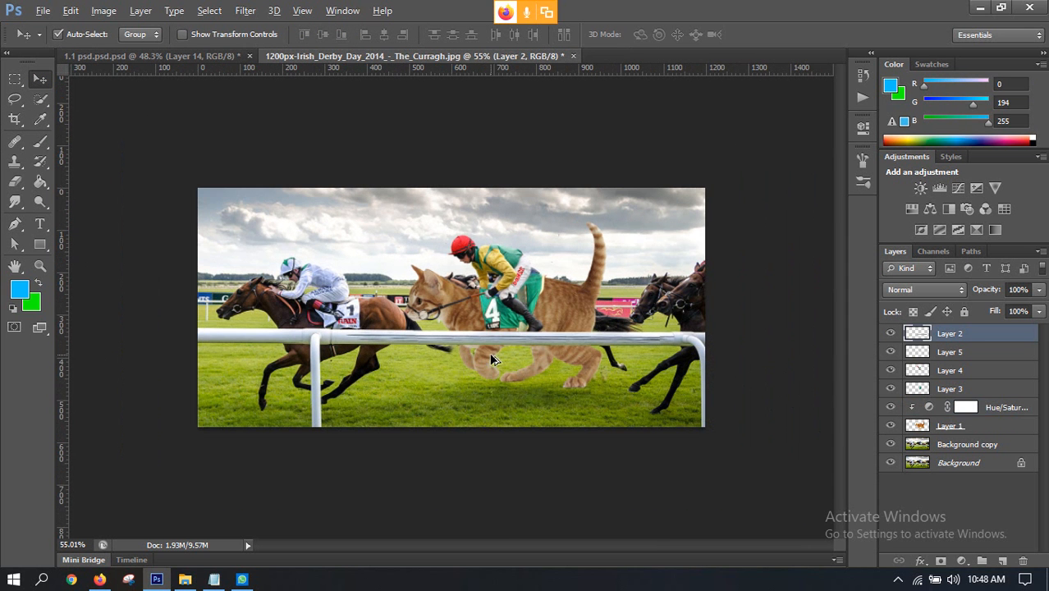
click(892, 337)
click(892, 336)
click(892, 337)
click(892, 337)
click(952, 353)
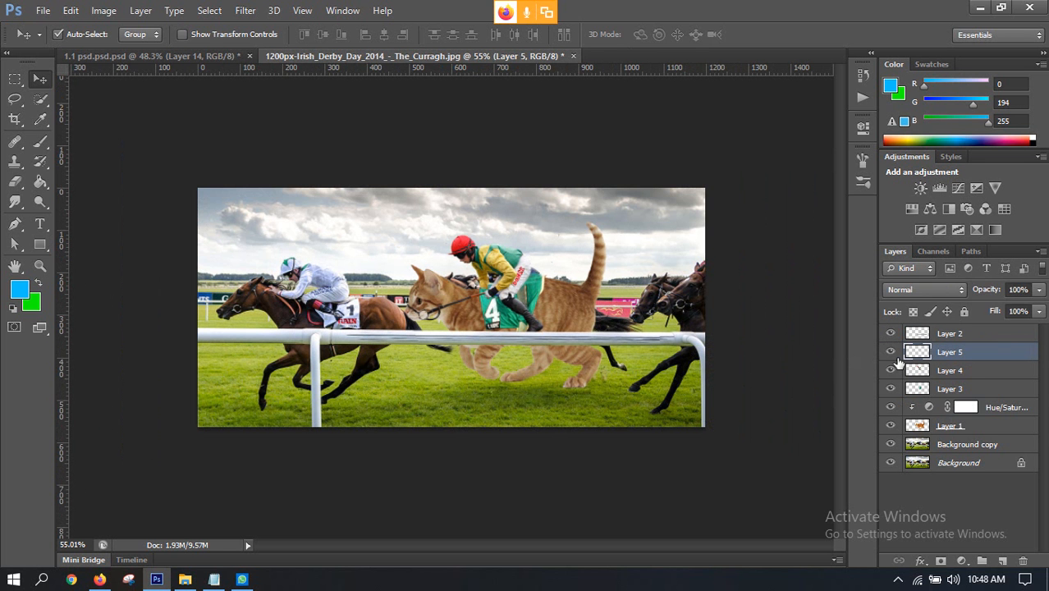
click(891, 353)
click(891, 352)
scroll(817, 353, up, 3)
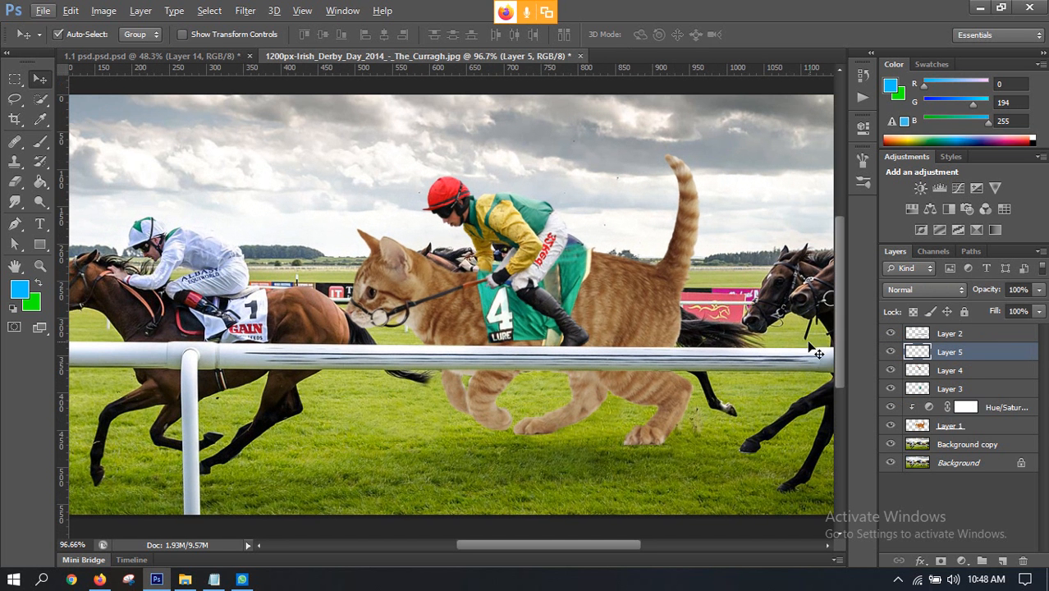
click(891, 352)
click(892, 352)
click(891, 370)
click(890, 370)
click(890, 389)
click(890, 389)
Step: Warp the green saddle cloth on Layer 3, pulling its upper rear corner slightly inward on the cat's back
click(963, 390)
scroll(608, 302, up, 2)
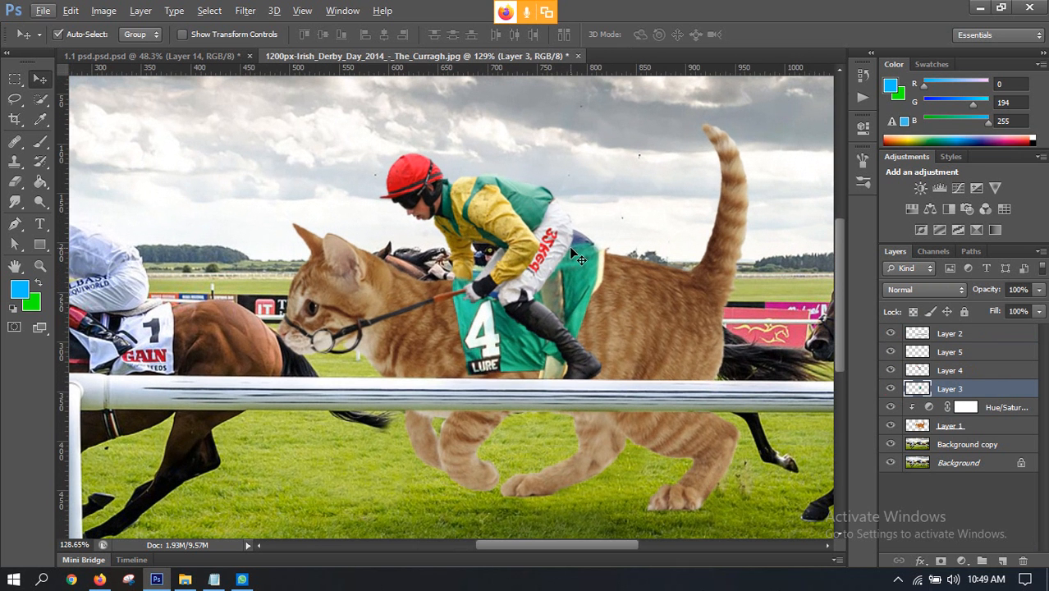
key(ctrl+t)
click(726, 33)
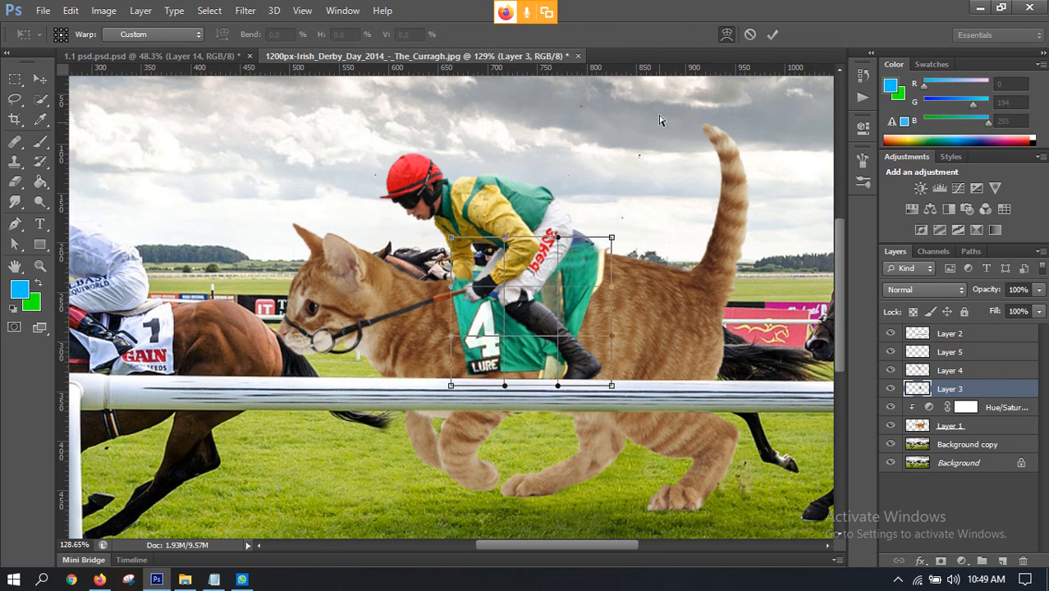
drag(558, 238, 607, 239)
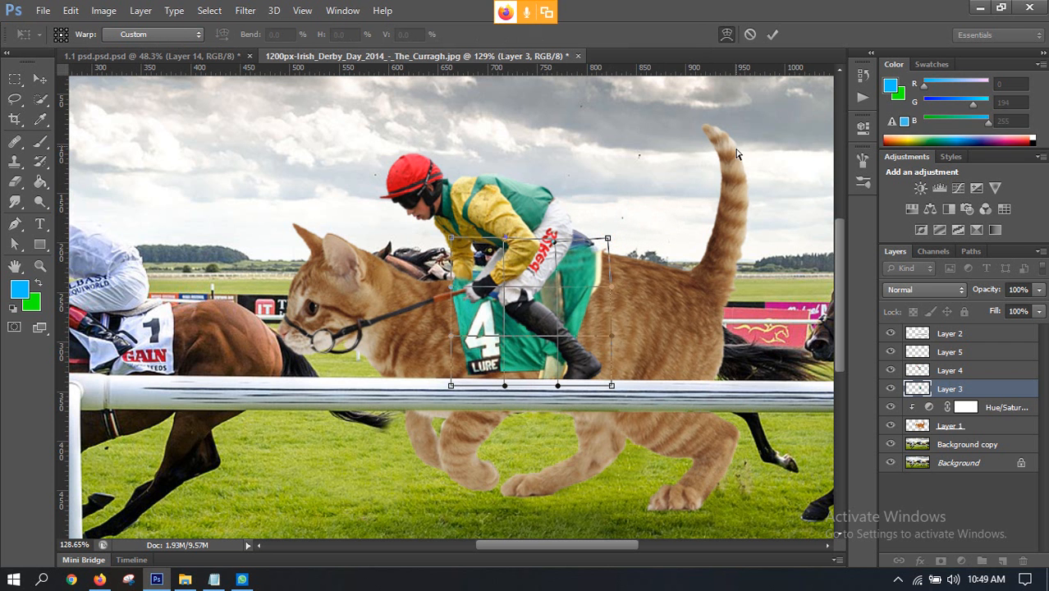
click(771, 33)
key(ctrl+0)
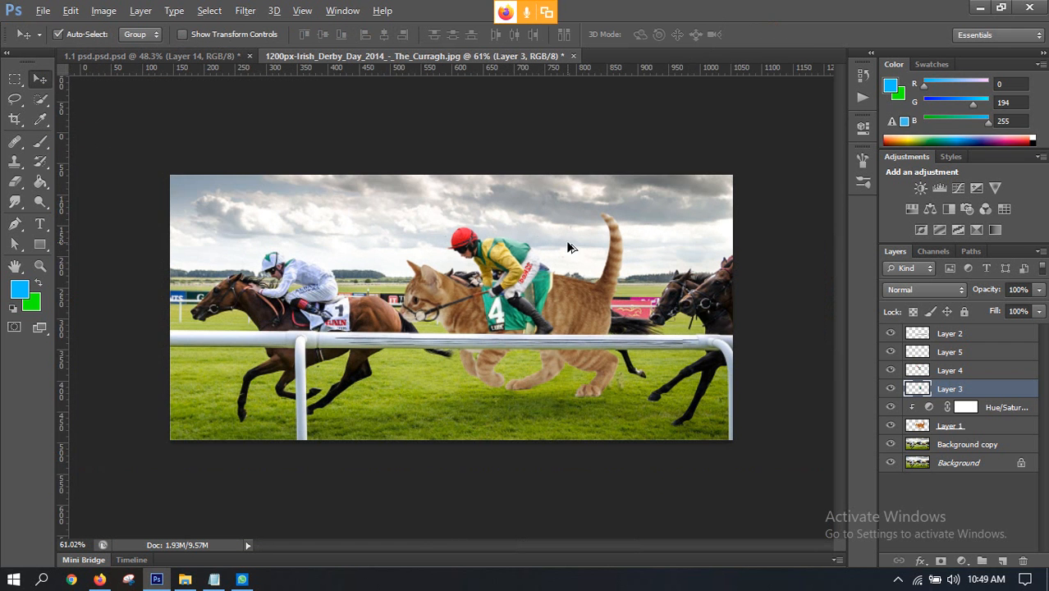
Step: Compare the composite with the motion-blurred reference in 1.1 psd.psd, and inspect the whole image again
scroll(508, 271, up, 1)
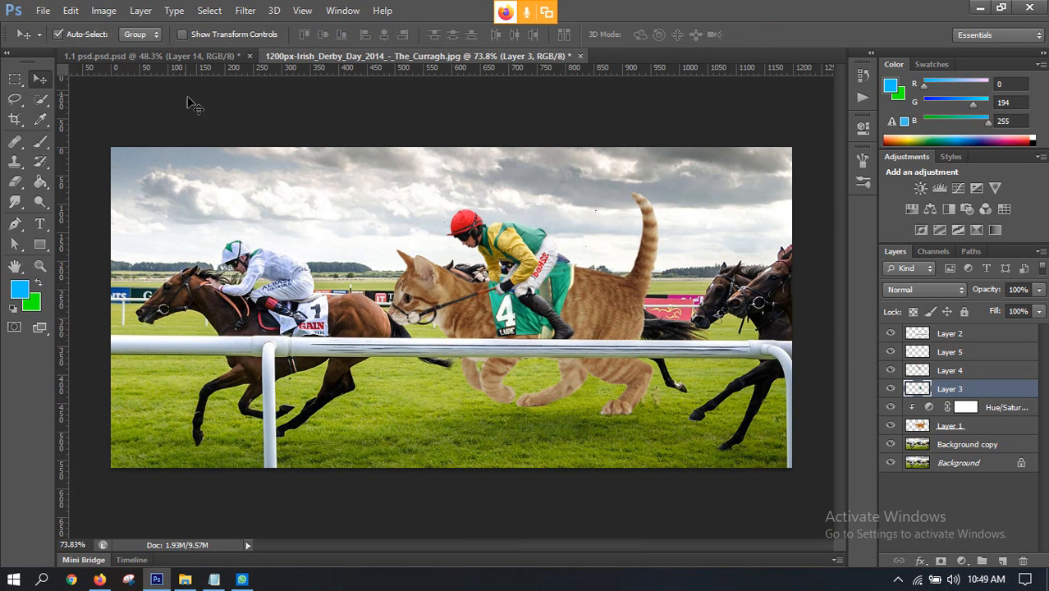
click(174, 58)
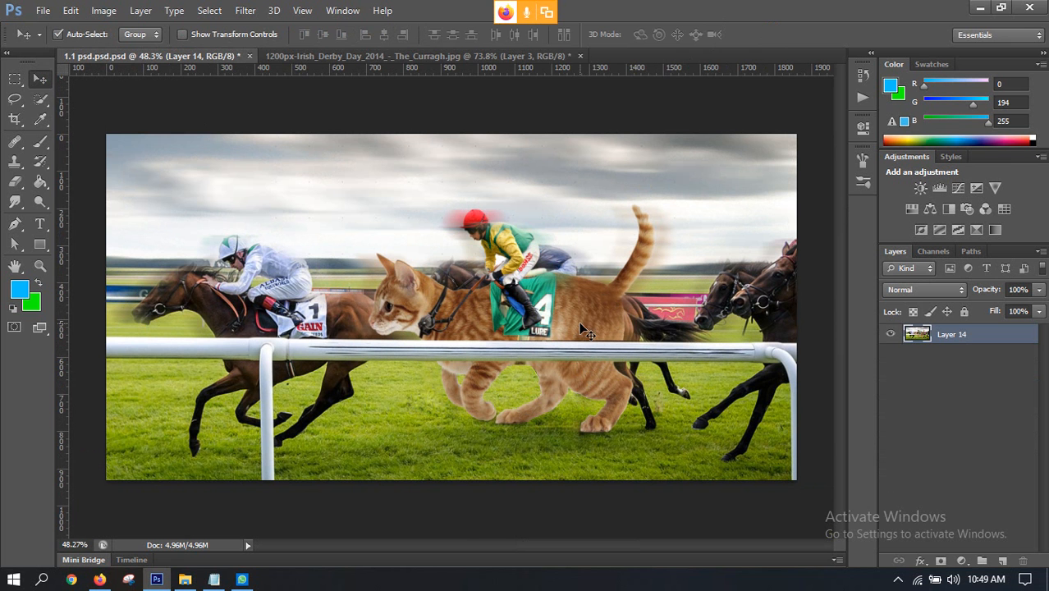
click(408, 58)
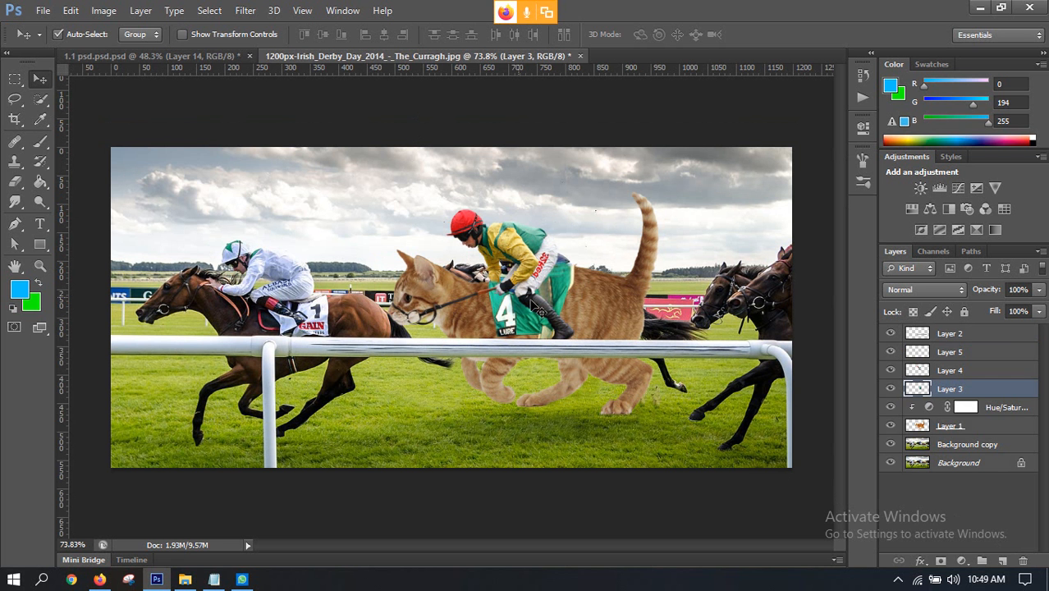
scroll(372, 242, down, 3)
scroll(372, 241, up, 4)
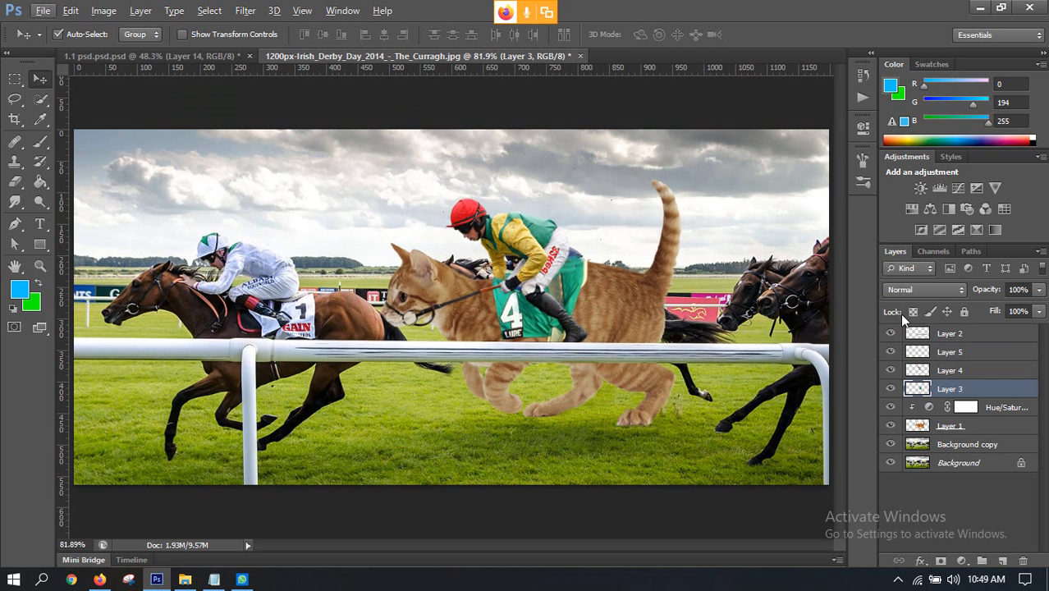
scroll(591, 253, down, 2)
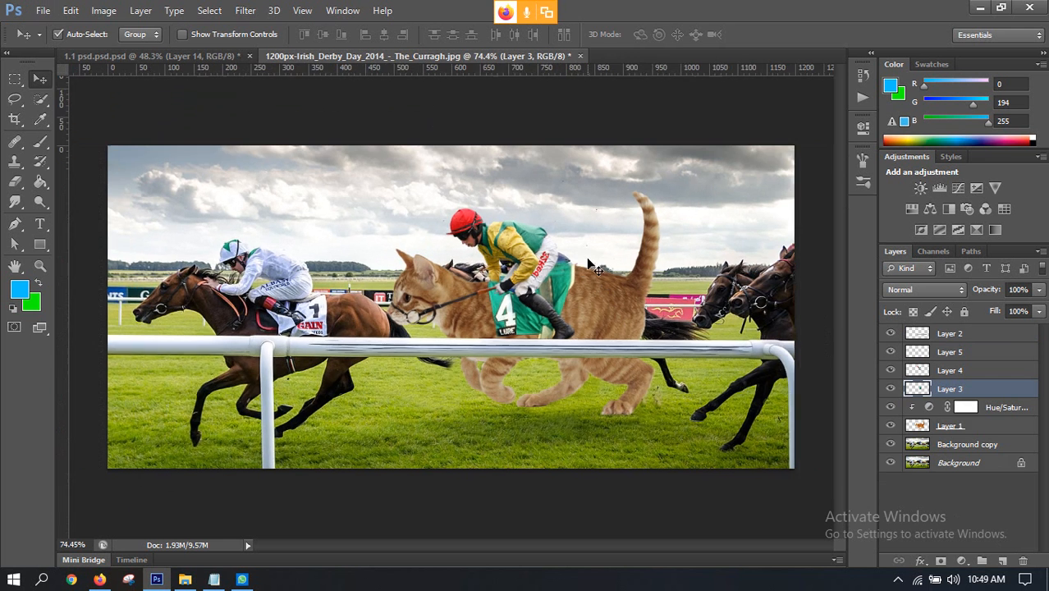
scroll(494, 293, up, 1)
scroll(494, 293, down, 1)
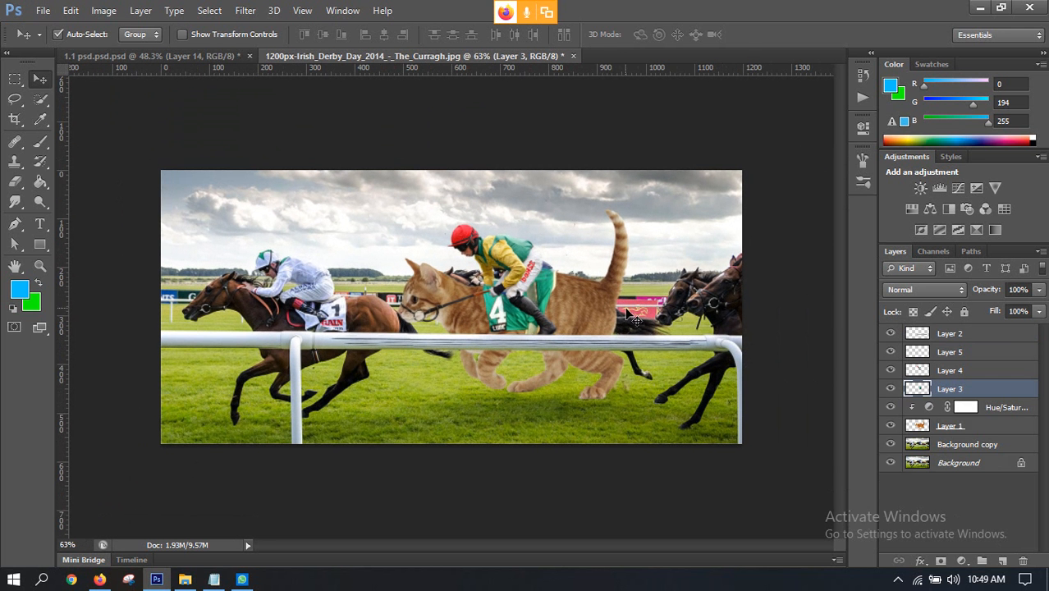
Step: Duplicate the Background copy layer
click(890, 445)
click(938, 446)
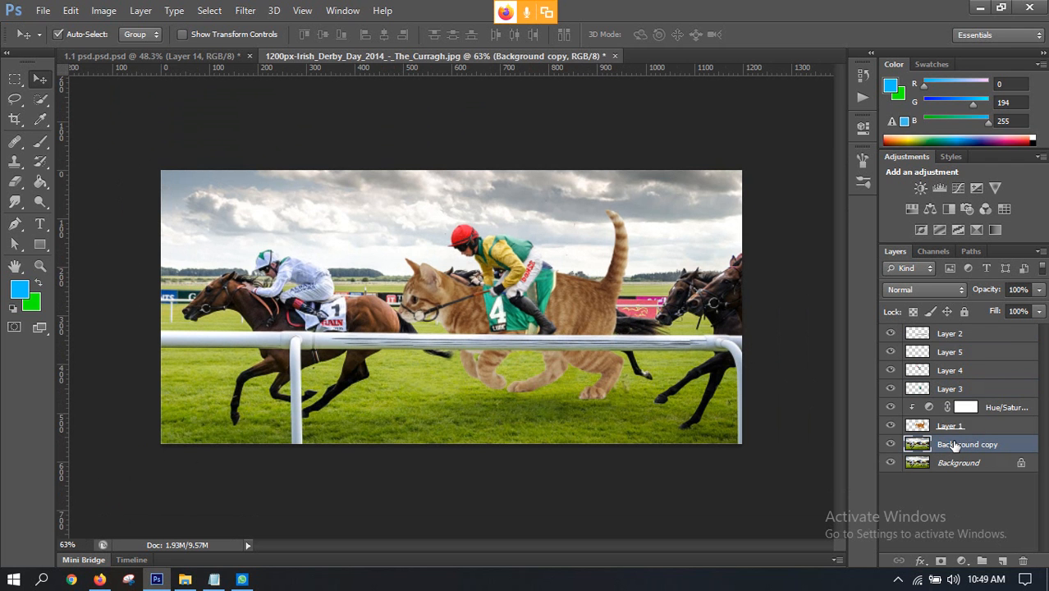
key(ctrl+j)
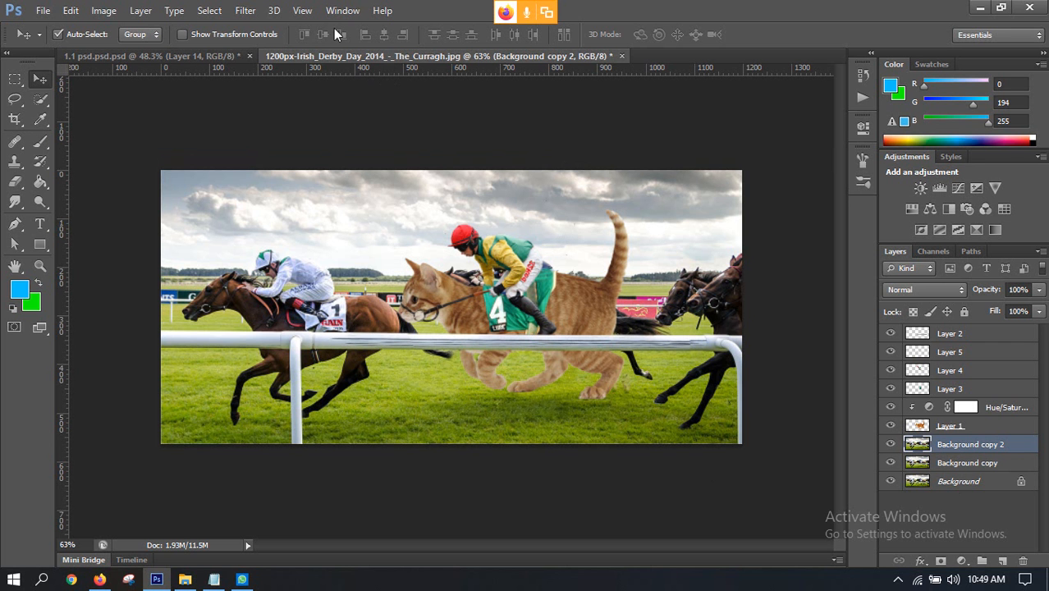
Step: Apply a Motion Blur to the duplicated background with an angle of 0° and a distance of 46 pixels
click(244, 8)
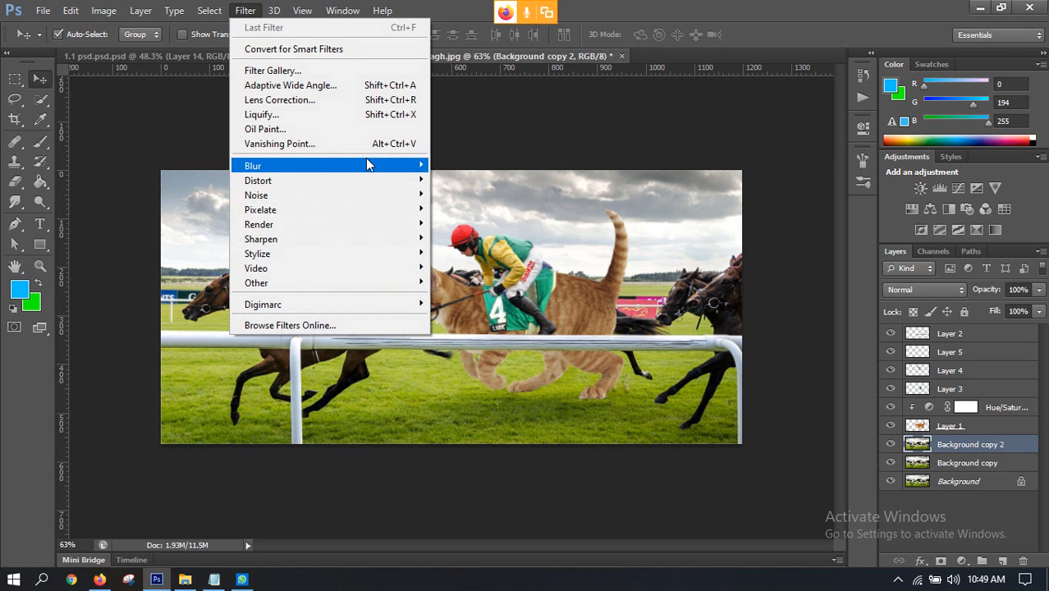
mouse_move(354, 163)
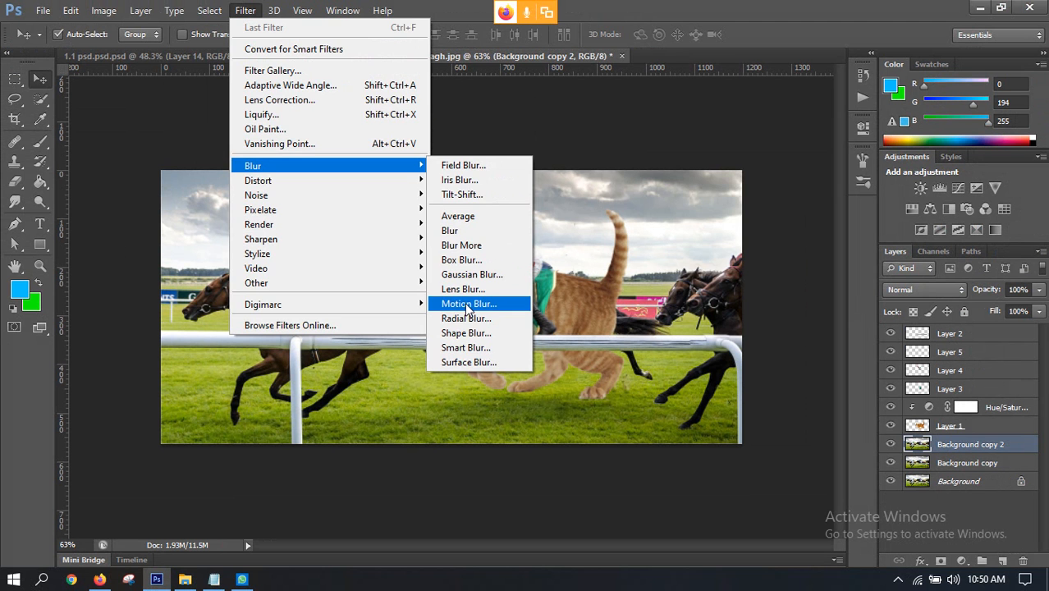
click(466, 305)
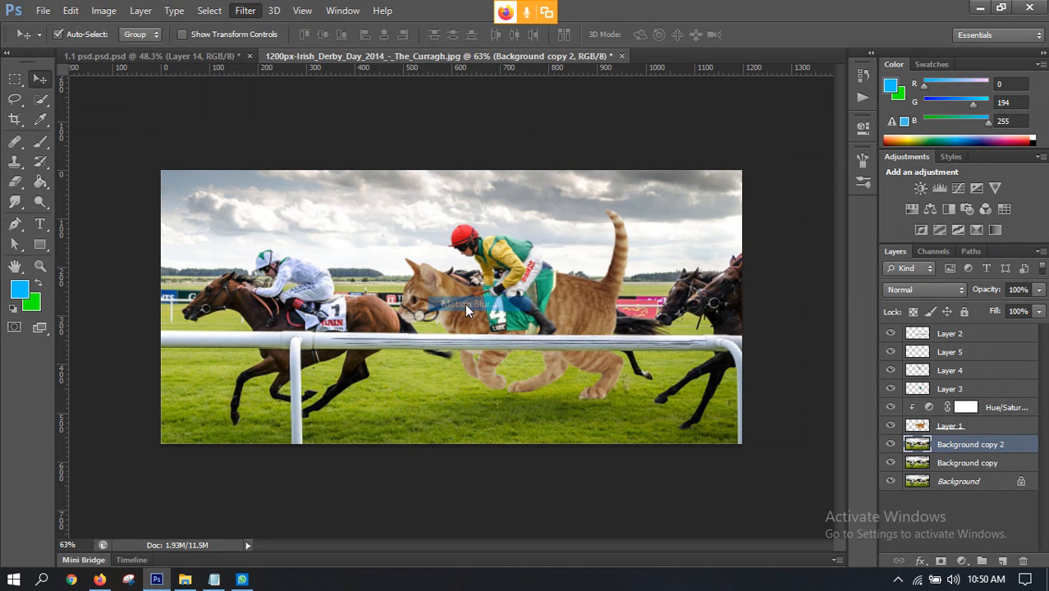
click(100, 580)
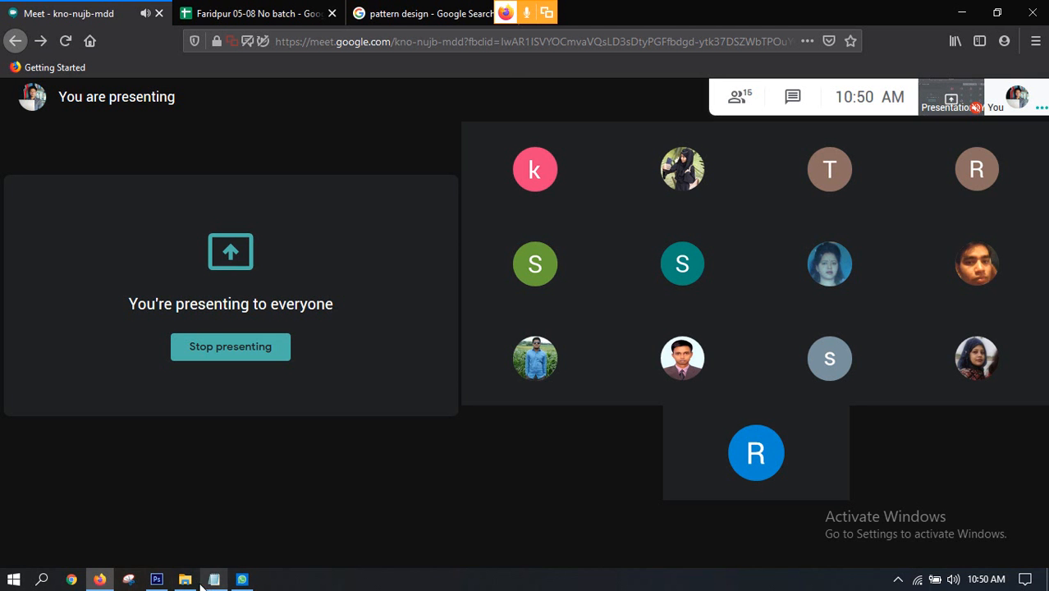
click(157, 580)
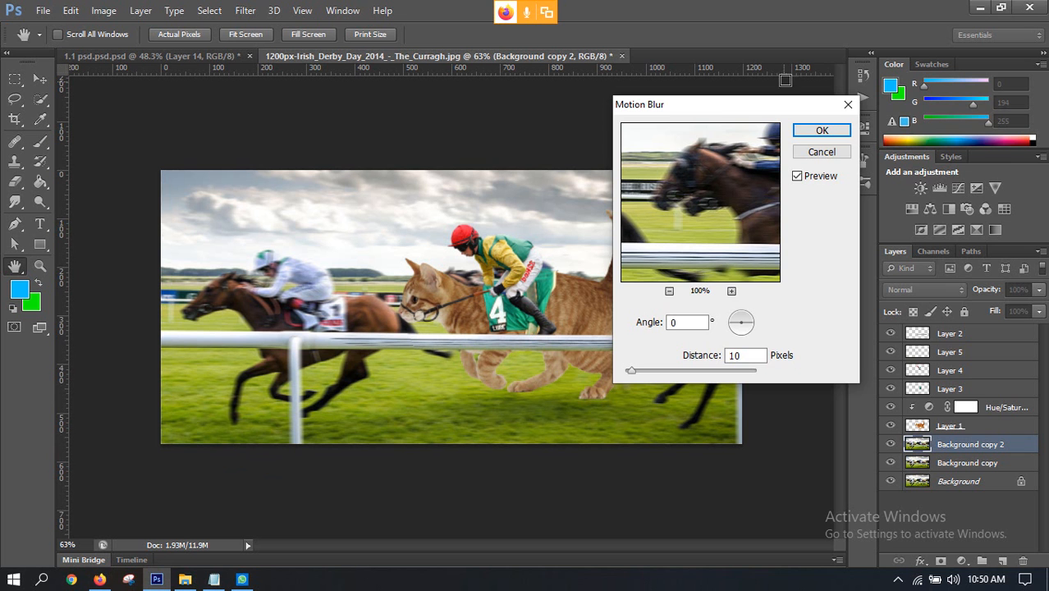
drag(738, 112, 868, 79)
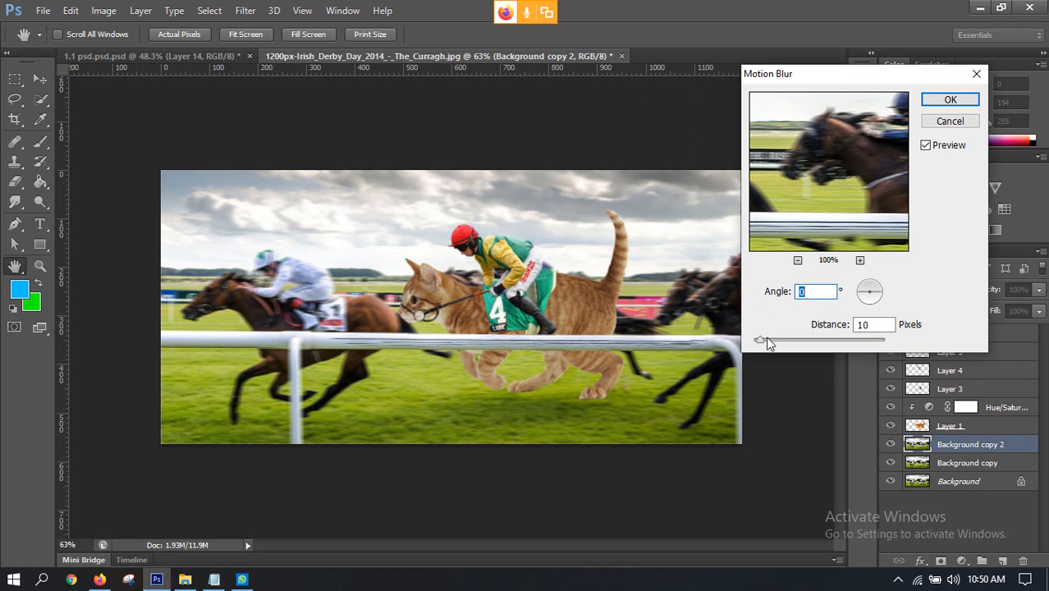
drag(766, 344, 772, 344)
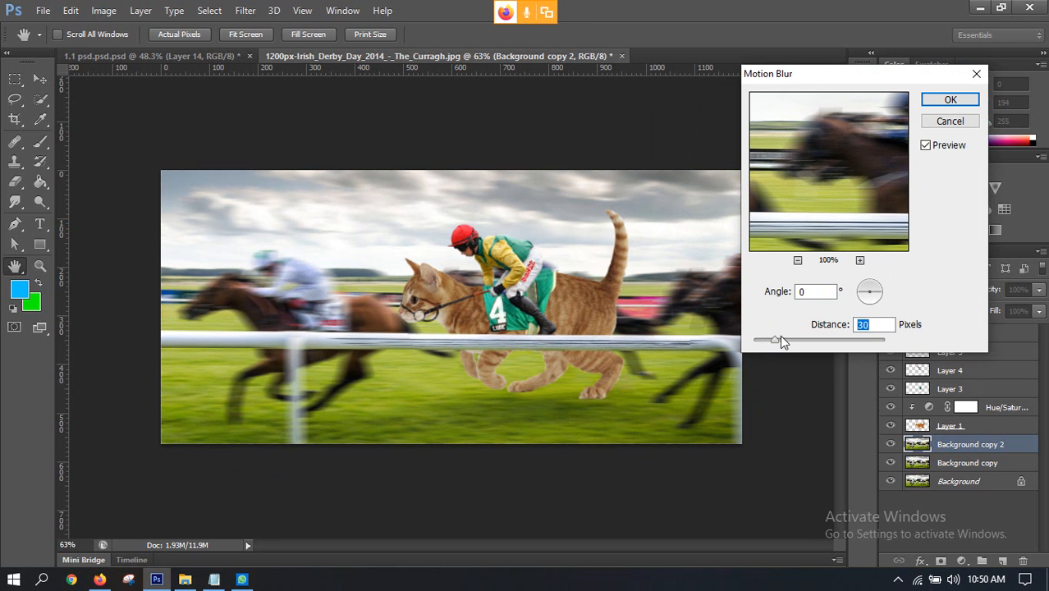
drag(864, 300, 893, 295)
drag(778, 345, 785, 344)
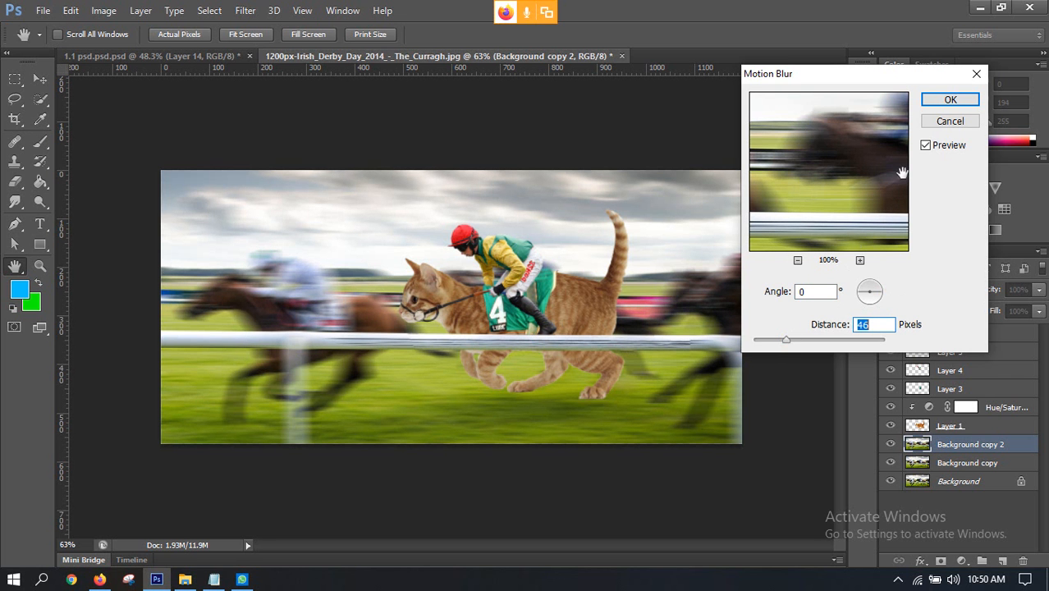
click(950, 100)
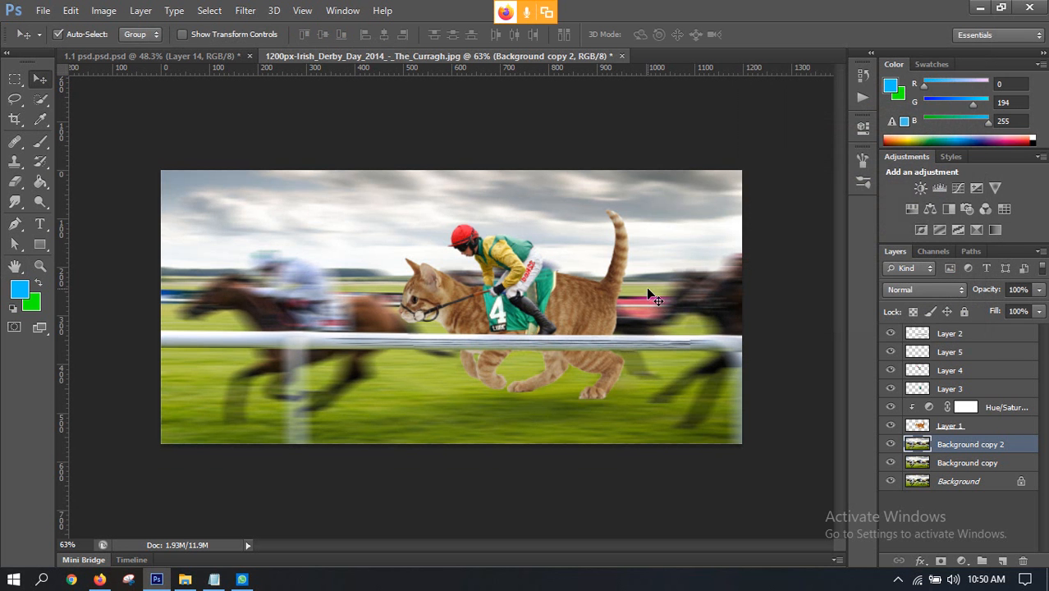
scroll(517, 320, down, 4)
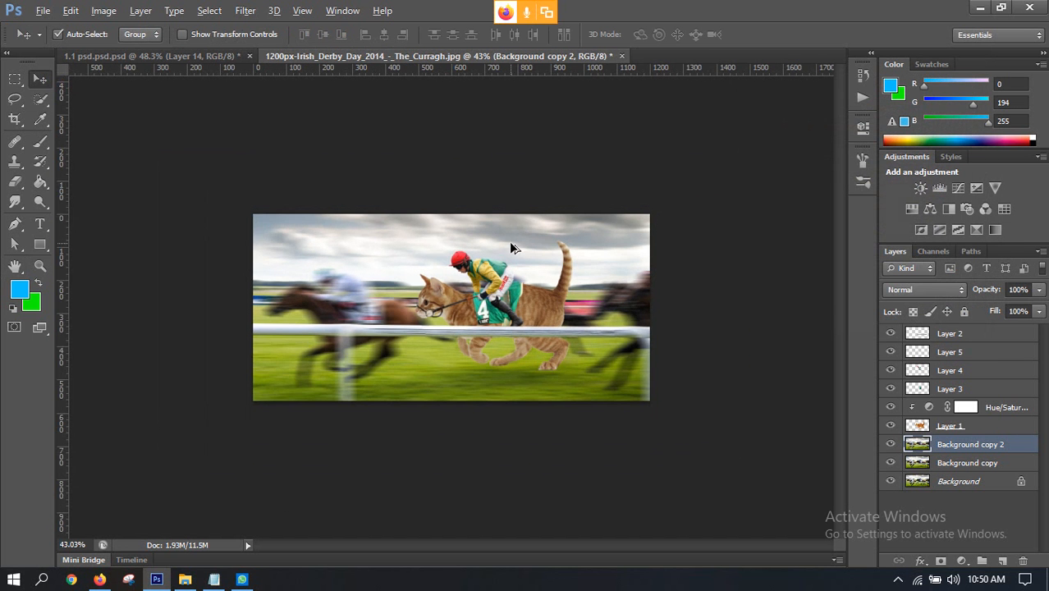
Step: Compare the blurred background with the reference in 1.1 psd.psd, and add a layer mask to Background copy 2
scroll(509, 242, up, 3)
click(143, 56)
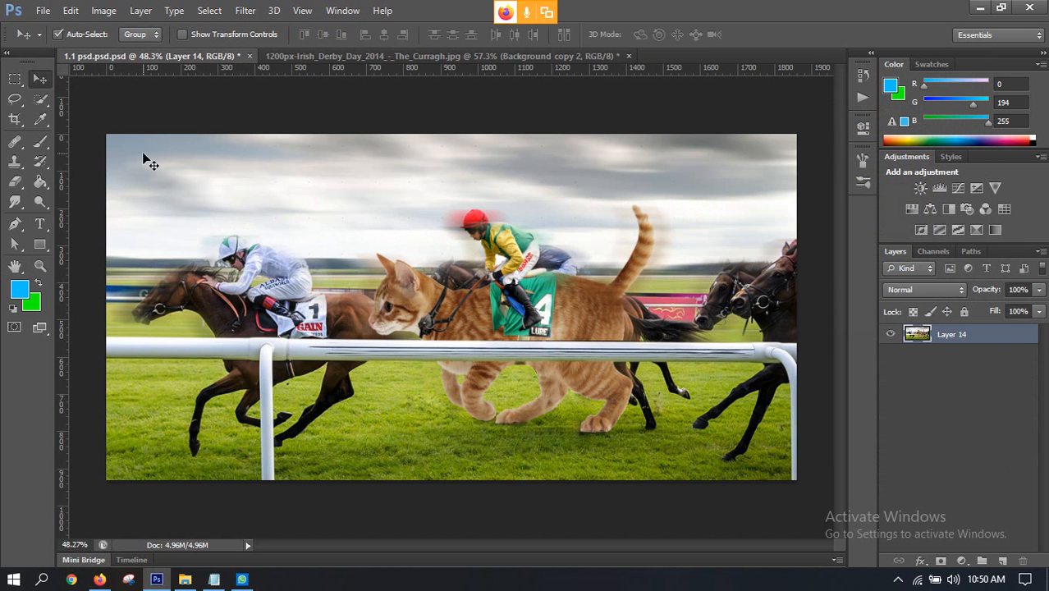
click(417, 55)
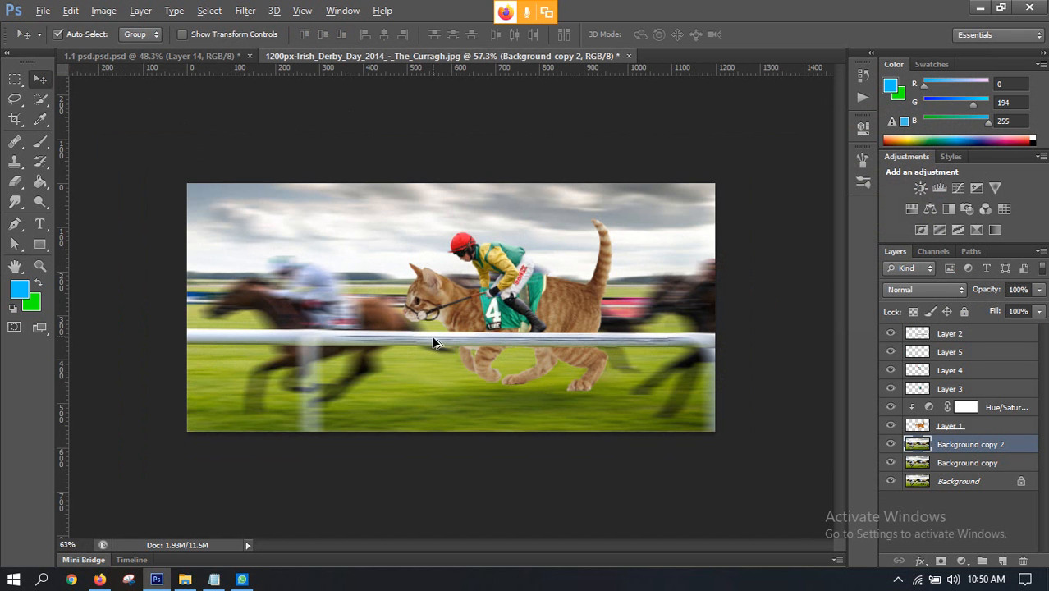
scroll(435, 343, up, 2)
scroll(597, 379, down, 1)
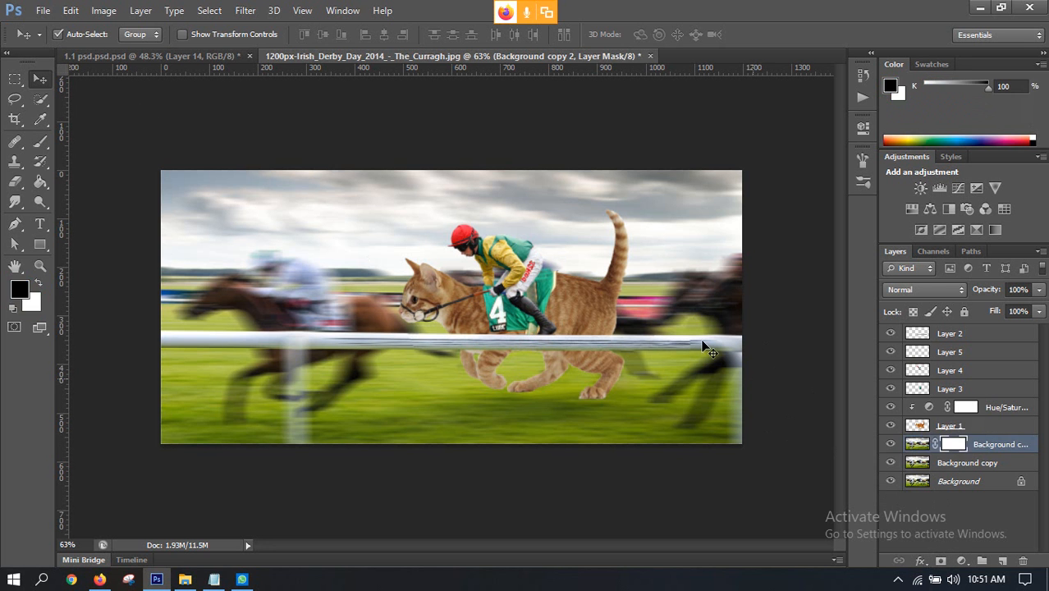
Step: Paint black on the Background copy 2 mask with a 175 px brush across the lower grass, rail posts and horses' legs
click(41, 141)
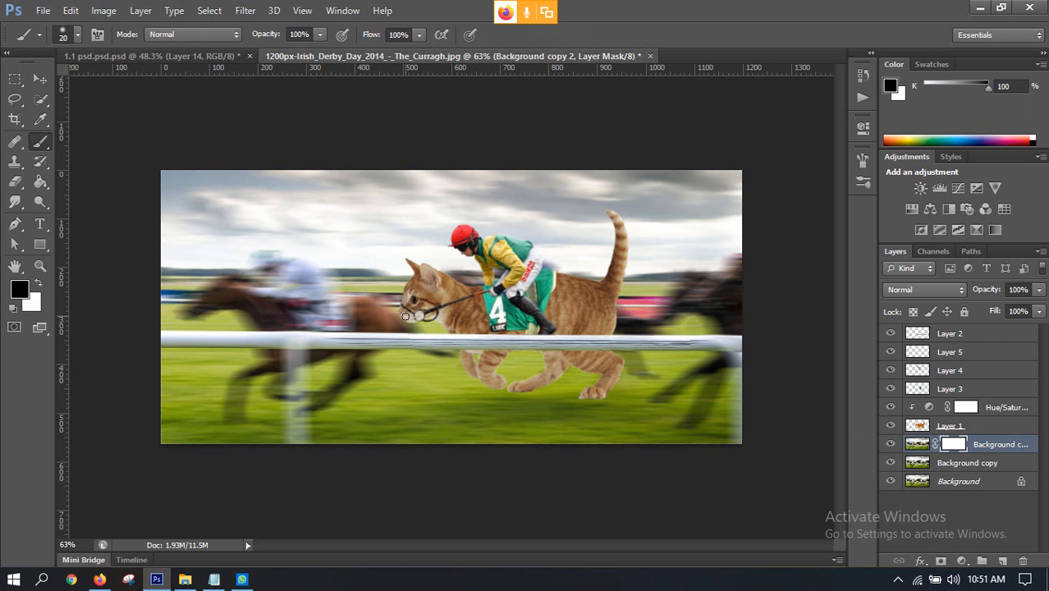
key(bracketright)
key(bracketright)
key(bracketright)
key(bracketright)
key(bracketright)
key(bracketright)
key(bracketright)
key(bracketright)
key(bracketright)
mouse_move(329, 427)
mouse_down()
mouse_move(625, 419)
mouse_move(239, 460)
mouse_move(189, 427)
mouse_move(275, 437)
mouse_move(315, 426)
mouse_move(279, 427)
mouse_move(339, 395)
mouse_move(212, 407)
mouse_move(376, 432)
mouse_move(566, 438)
mouse_move(696, 426)
mouse_move(640, 428)
mouse_up()
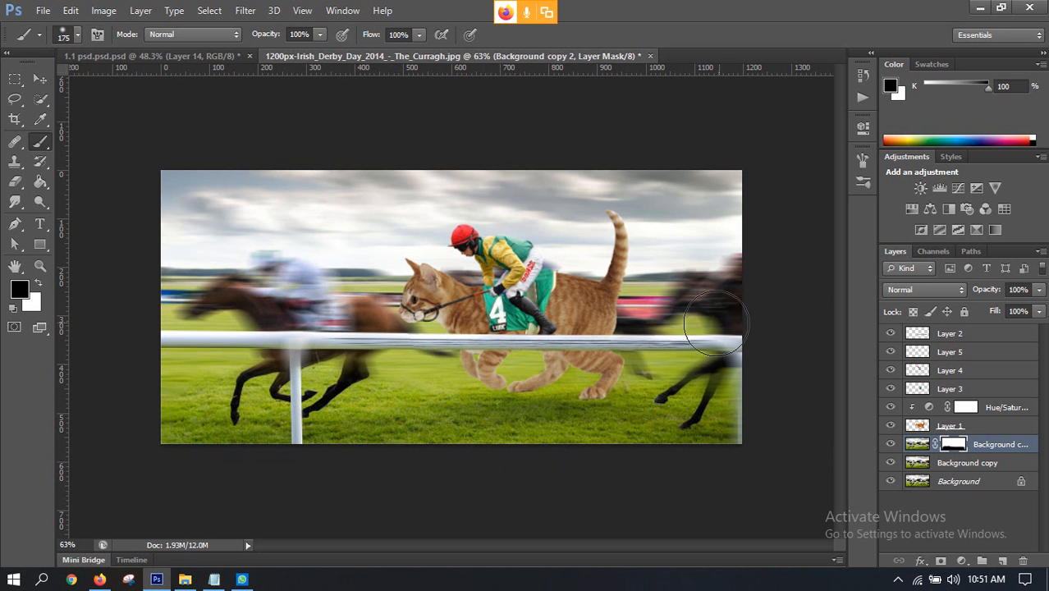
Step: Mask the blur off the two rear horses and the legs behind the cat with a 90 px black brush
key(bracketleft)
key(bracketleft)
key(bracketleft)
key(bracketleft)
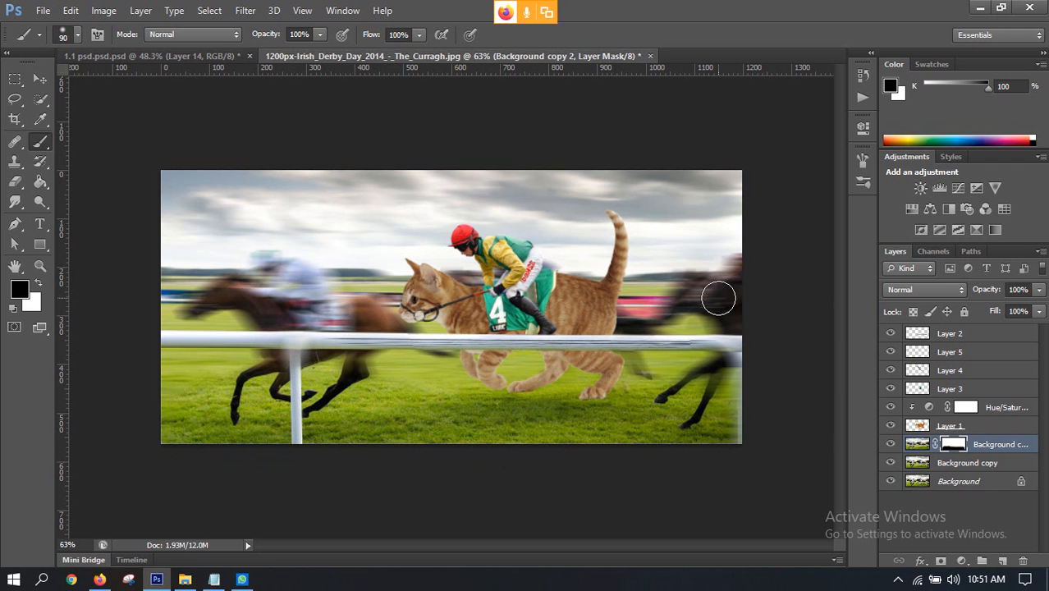
mouse_move(719, 297)
mouse_down()
mouse_move(691, 293)
mouse_move(732, 286)
mouse_move(656, 319)
mouse_up()
mouse_move(699, 379)
mouse_down()
mouse_move(739, 363)
mouse_move(688, 379)
mouse_move(742, 358)
mouse_move(684, 372)
mouse_move(724, 355)
mouse_move(638, 364)
mouse_up()
Step: Mask the blur off the white rail, the leading horse and its jockey with a 60 px black brush
key(bracketleft)
key(bracketleft)
key(bracketleft)
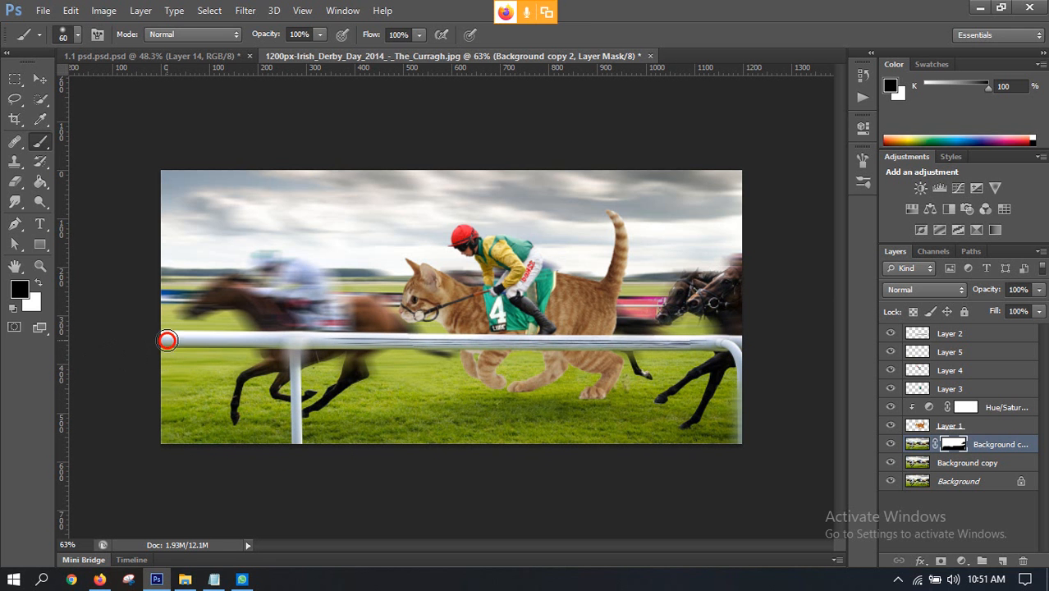
mouse_move(167, 340)
mouse_down()
mouse_move(293, 343)
mouse_move(259, 380)
mouse_move(292, 360)
mouse_move(343, 363)
mouse_move(321, 326)
mouse_move(276, 301)
mouse_move(282, 287)
mouse_move(267, 268)
mouse_move(291, 276)
mouse_move(277, 264)
mouse_move(330, 297)
mouse_move(330, 311)
mouse_move(321, 308)
mouse_move(334, 291)
mouse_move(304, 300)
mouse_move(221, 293)
mouse_move(188, 310)
mouse_move(231, 293)
mouse_move(163, 322)
mouse_move(225, 312)
mouse_move(277, 337)
mouse_move(361, 324)
mouse_move(315, 319)
mouse_move(362, 319)
mouse_move(341, 332)
mouse_move(315, 307)
mouse_move(326, 283)
mouse_move(300, 261)
mouse_move(267, 261)
mouse_move(232, 287)
mouse_up()
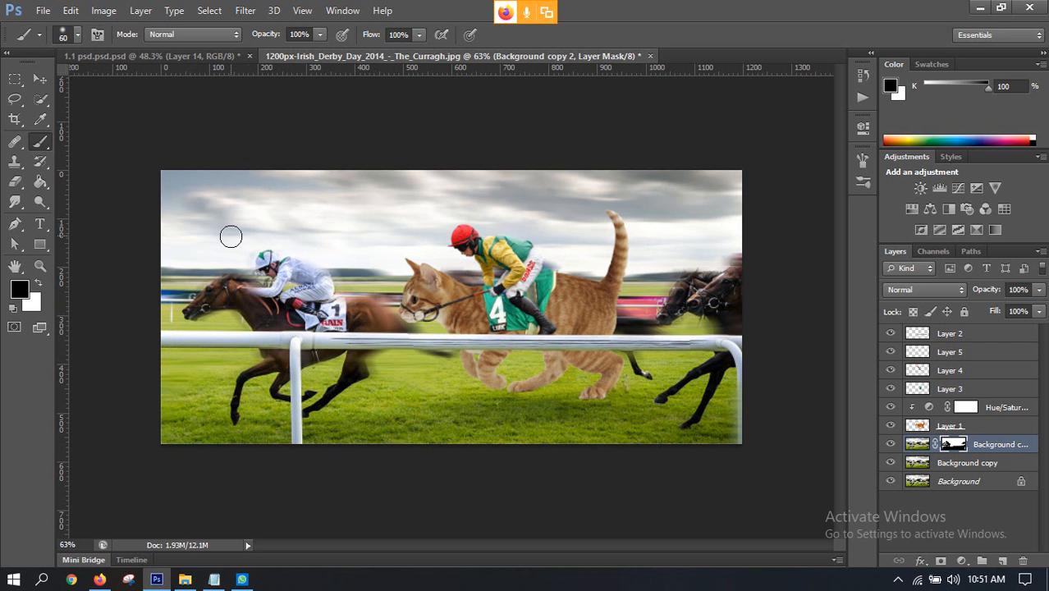
Step: Enlarge the brush to 100 px over the sky, and compare the masked background with the reference in 1.1 psd.psd
key(bracketright)
key(bracketright)
key(bracketright)
key(bracketright)
mouse_move(225, 230)
mouse_down()
mouse_move(195, 192)
mouse_move(155, 181)
mouse_move(94, 253)
mouse_up()
click(107, 57)
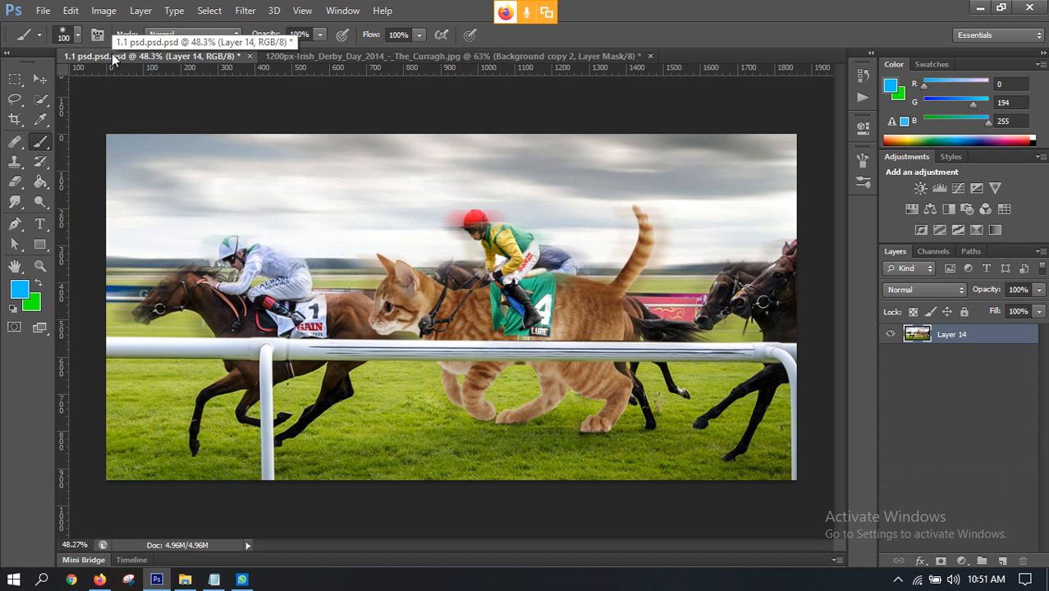
click(385, 58)
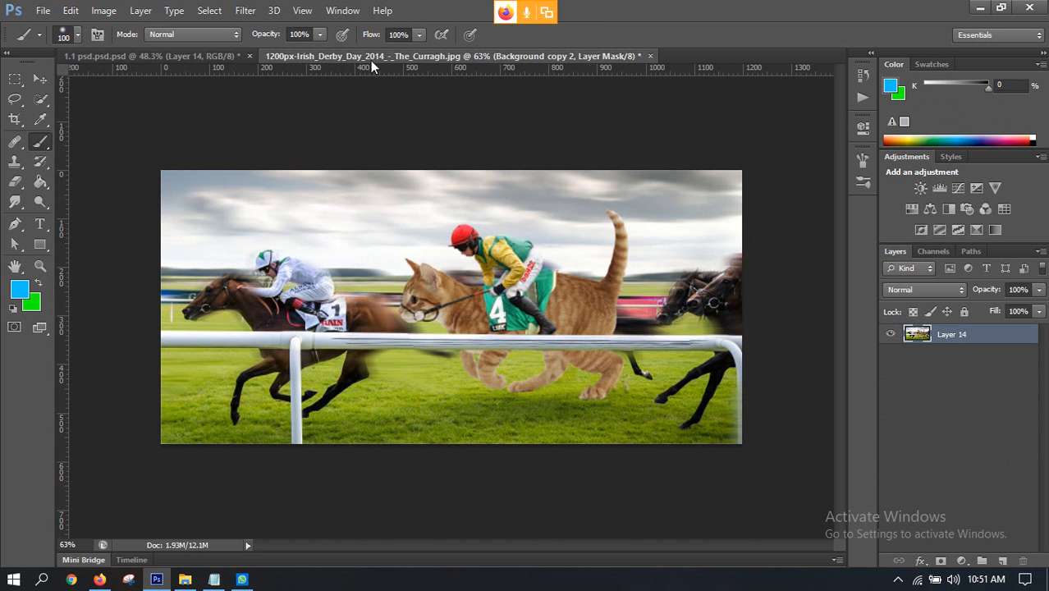
Step: Refine the Background copy 2 mask around the leading jockey's face and arms with a smaller black brush
scroll(311, 288, up, 2)
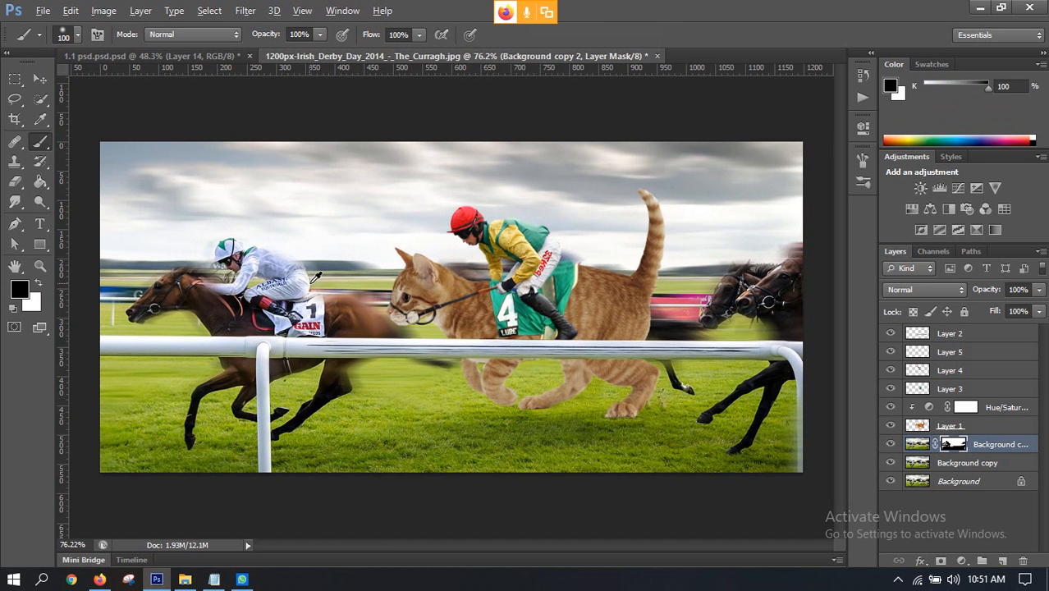
key(bracketleft)
key(bracketleft)
key(bracketleft)
key(bracketleft)
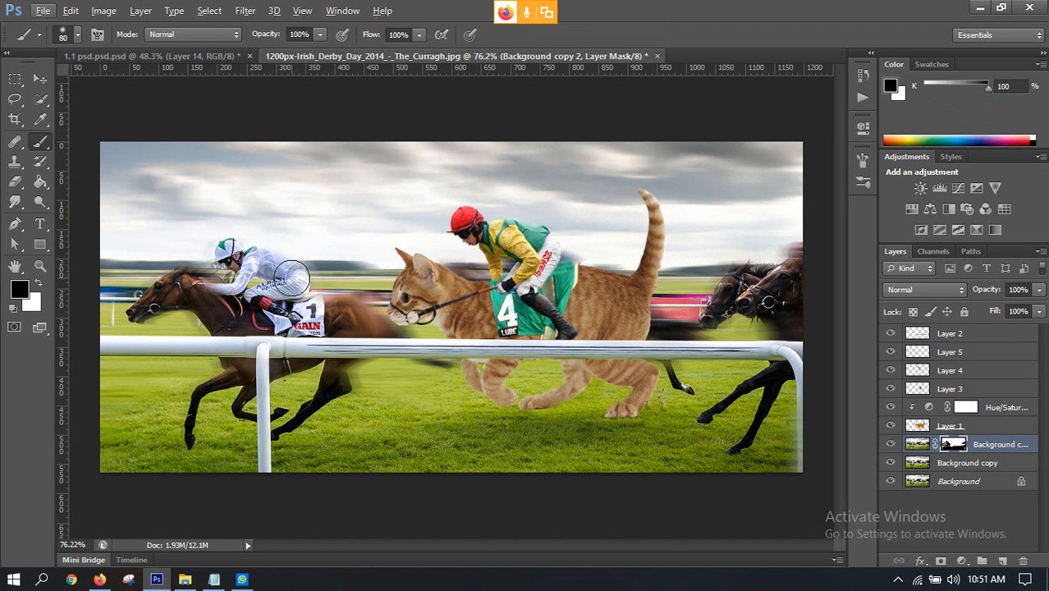
click(254, 260)
mouse_move(253, 260)
mouse_down()
mouse_move(226, 254)
mouse_move(191, 281)
mouse_move(208, 285)
mouse_move(253, 259)
mouse_move(210, 265)
mouse_up()
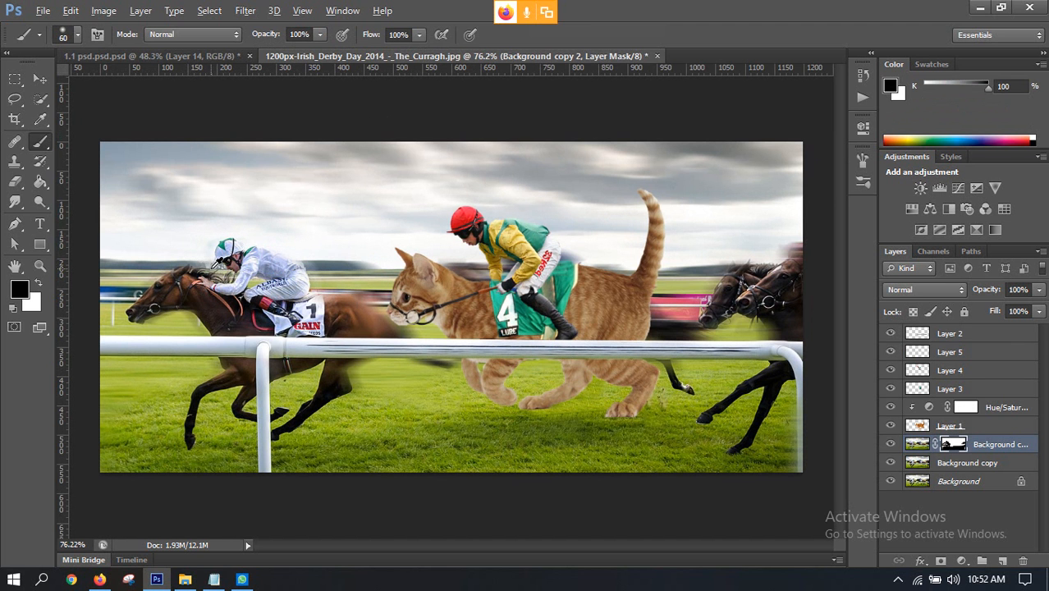
Step: Paint black on the mask over the horse behind the cat, its tail, and the rear horses with a 60 px brush
key(alt)
key(alt)
drag(502, 275, 447, 280)
mouse_move(745, 299)
mouse_down()
mouse_move(788, 316)
mouse_move(782, 354)
mouse_up()
mouse_move(678, 348)
mouse_down()
mouse_move(628, 332)
mouse_move(683, 335)
mouse_move(640, 345)
mouse_up()
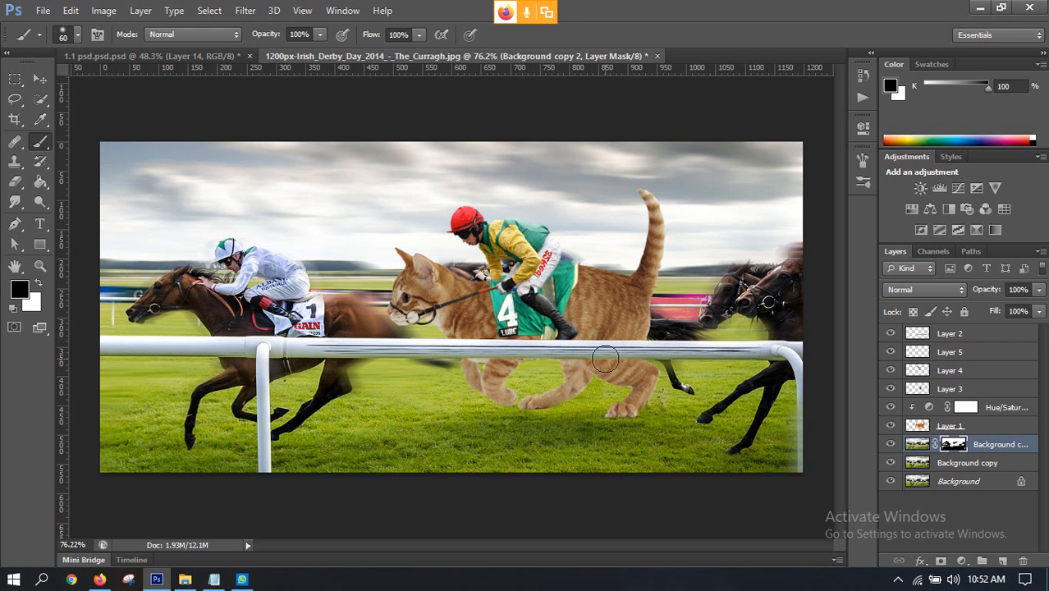
Step: Paint black on the mask along the rail, the leading horse's hindquarters and tail, behind the cat's rider, and down the rear rail post
click(608, 364)
click(575, 369)
drag(401, 348, 437, 359)
click(378, 330)
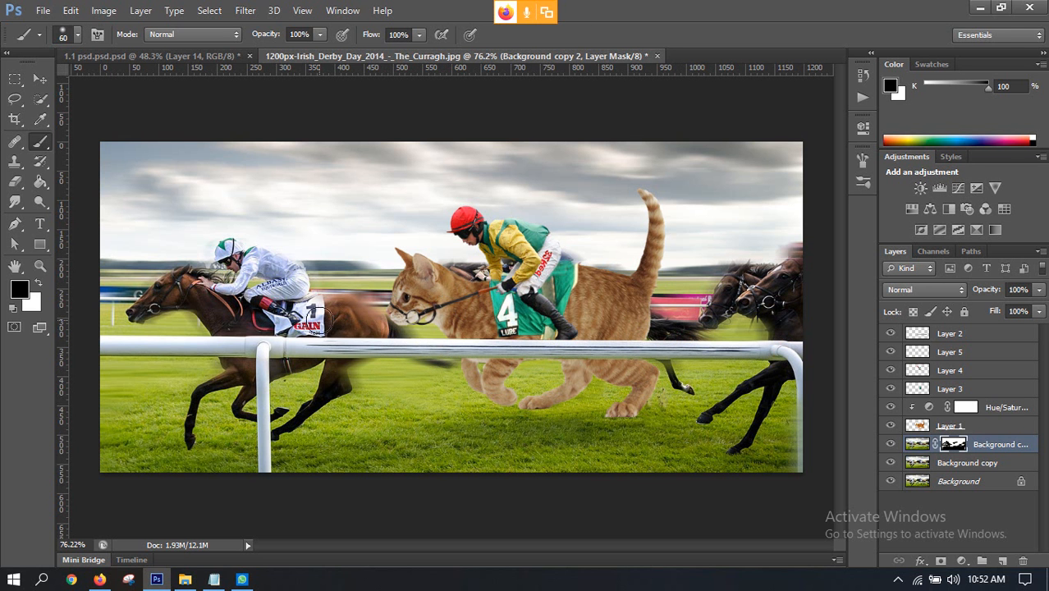
click(359, 321)
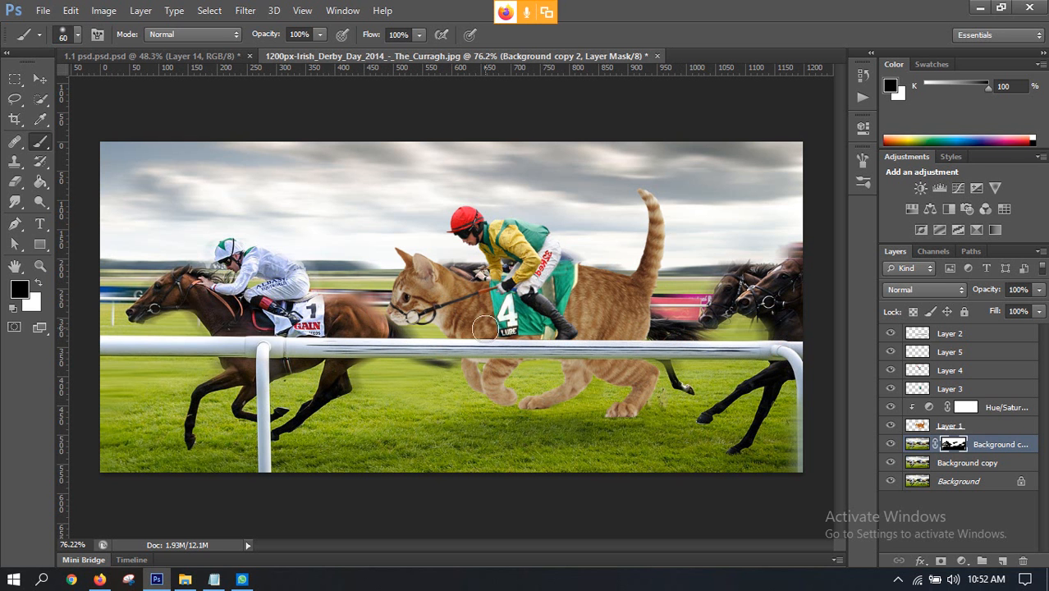
drag(564, 279, 533, 265)
drag(772, 457, 797, 450)
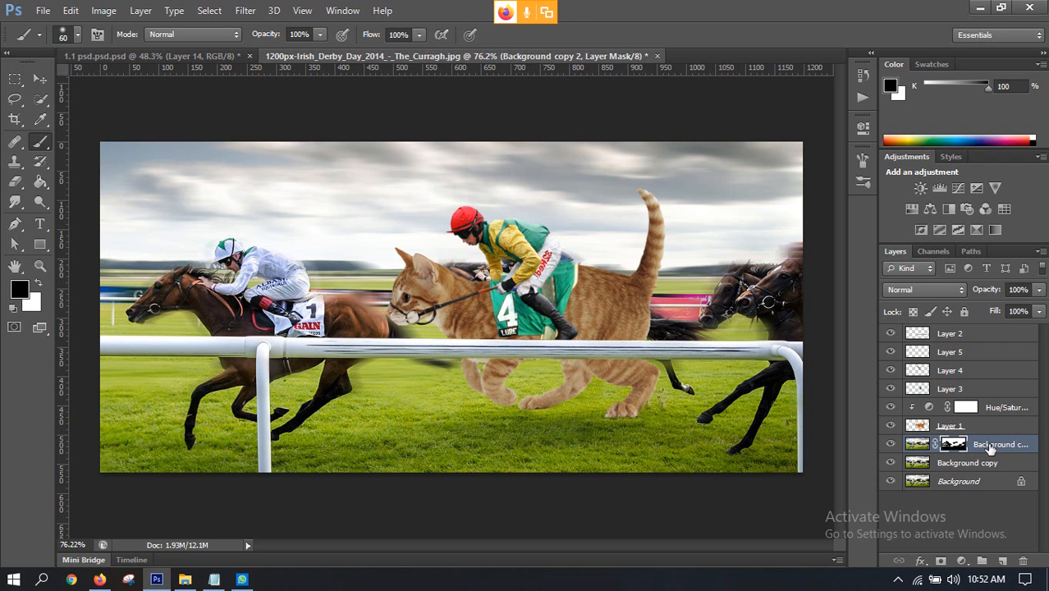
Step: Duplicate the masked Background copy 2 layer, and disable the layer mask of the lower copy
scroll(456, 296, down, 3)
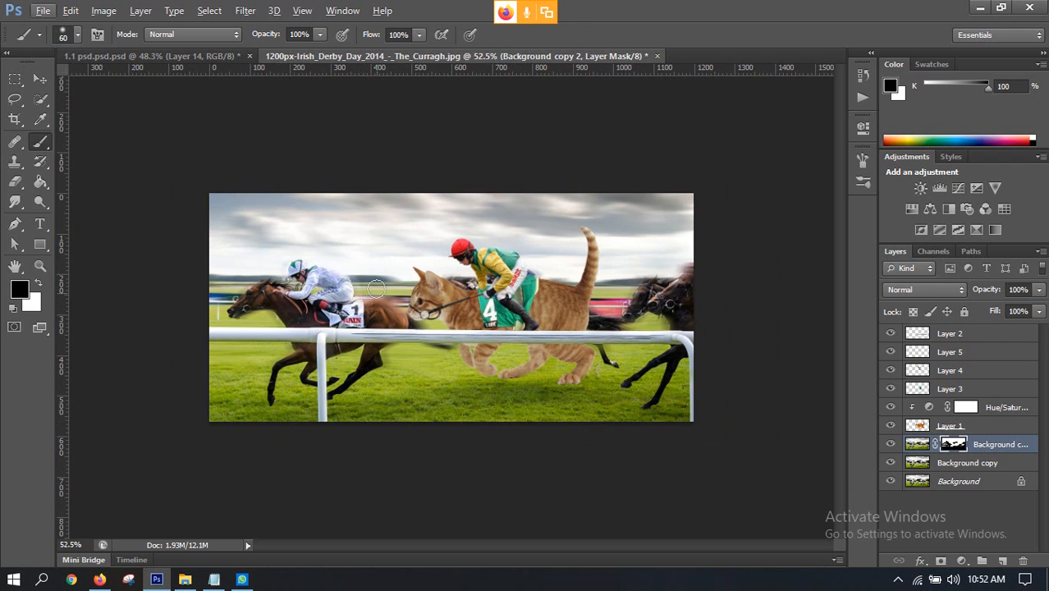
scroll(456, 295, up, 2)
scroll(420, 316, up, 1)
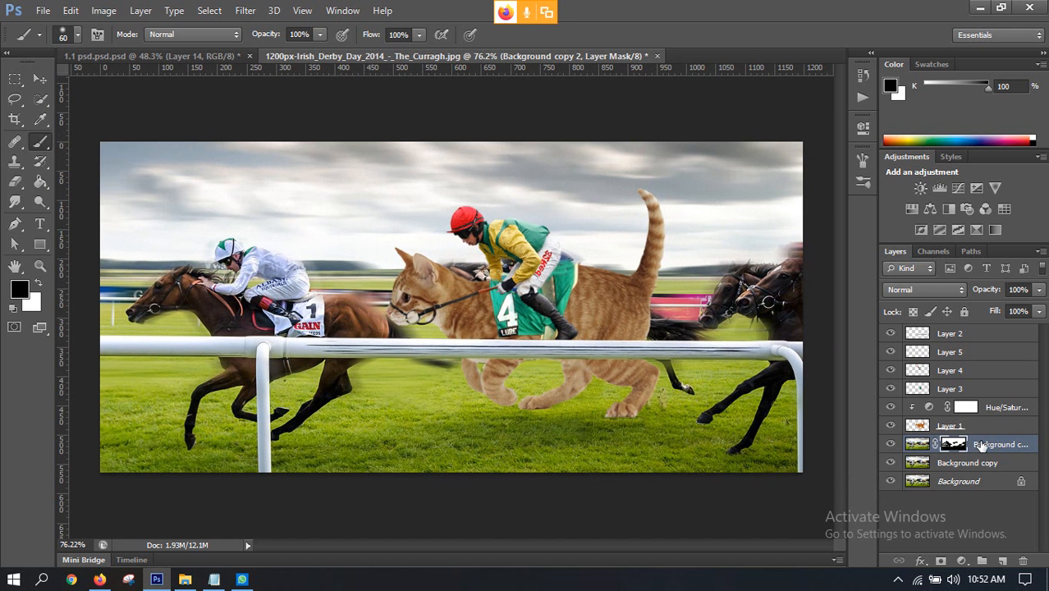
key(ctrl+j)
click(953, 462)
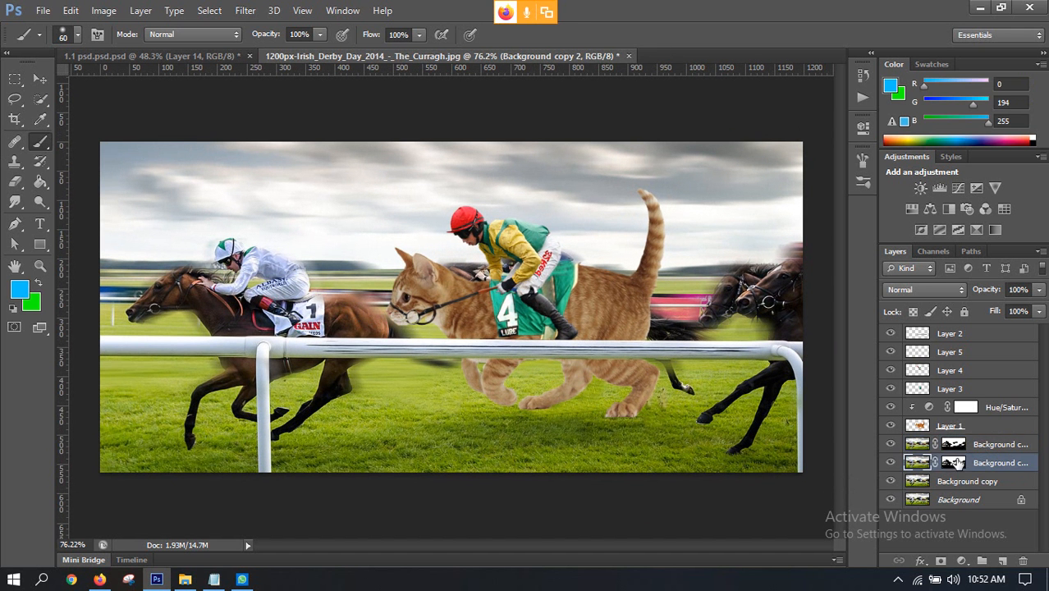
right_click(954, 464)
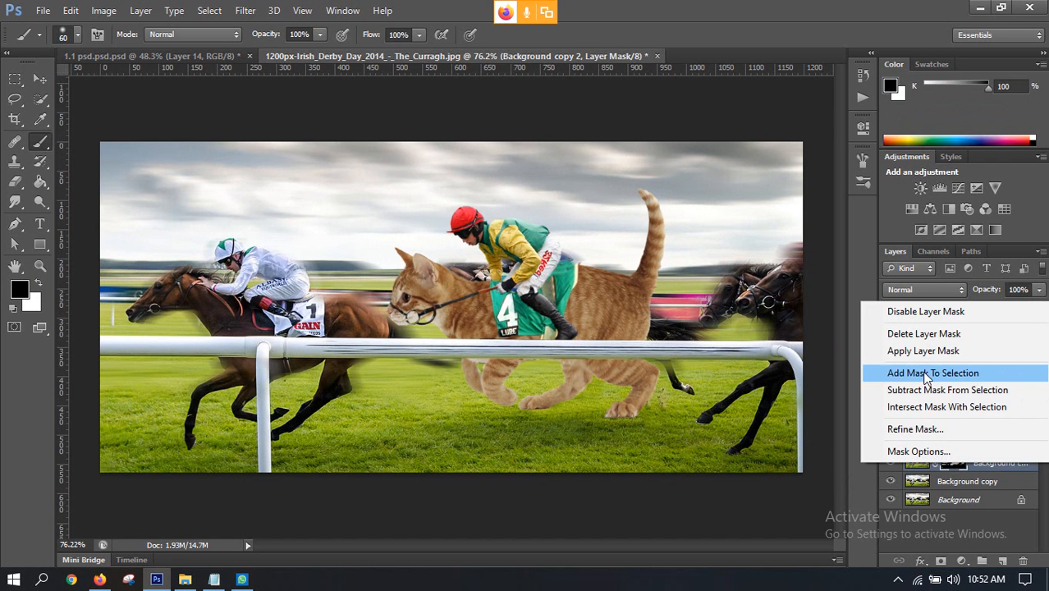
click(902, 313)
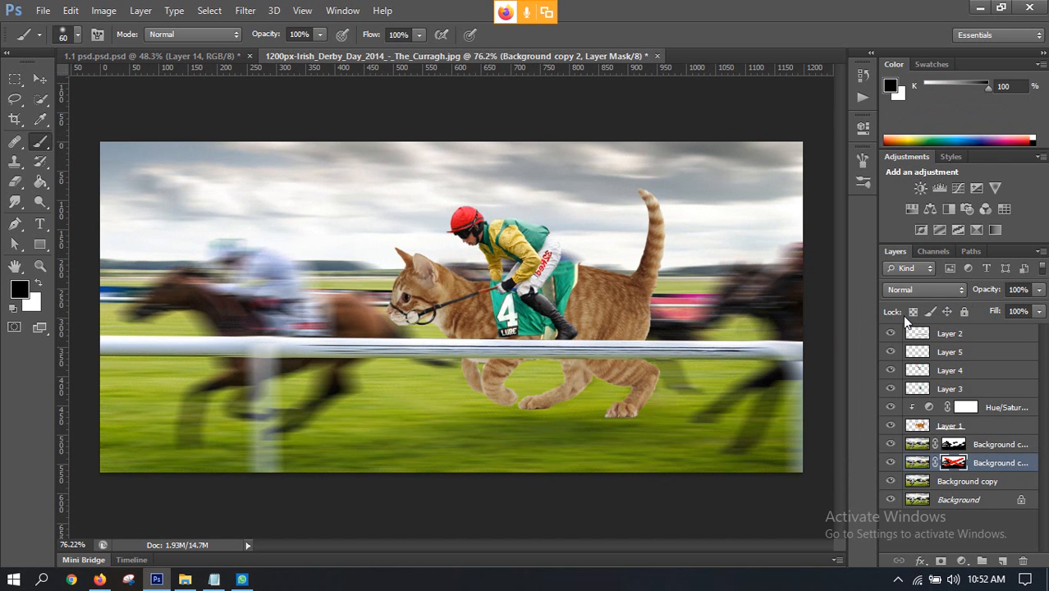
Step: Toggle the visibility of the background layers, hiding those below Background copy 3 to examine its masked pixels alone
click(954, 444)
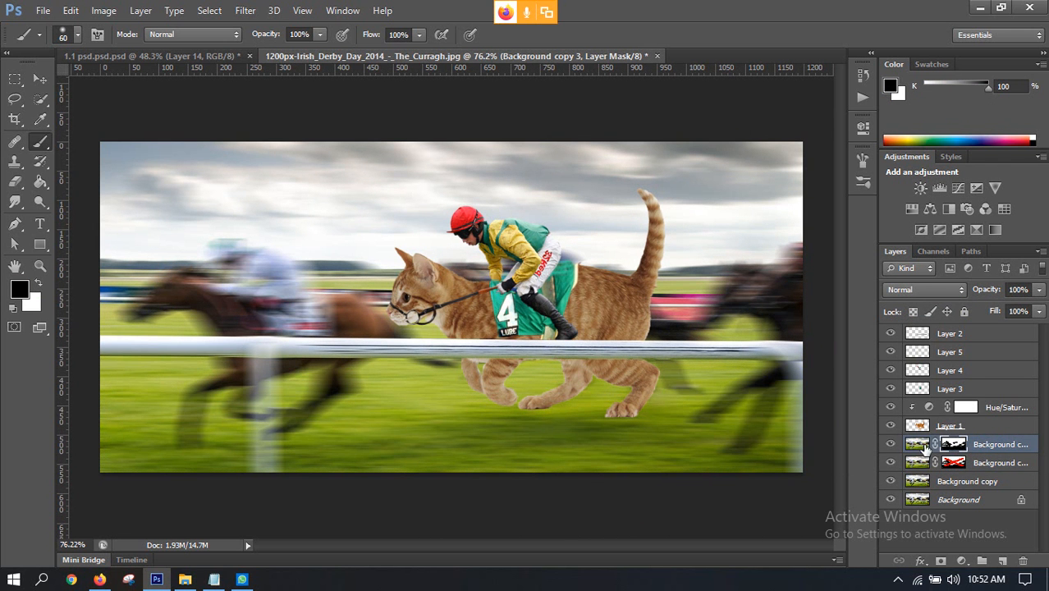
click(892, 444)
click(892, 444)
click(891, 464)
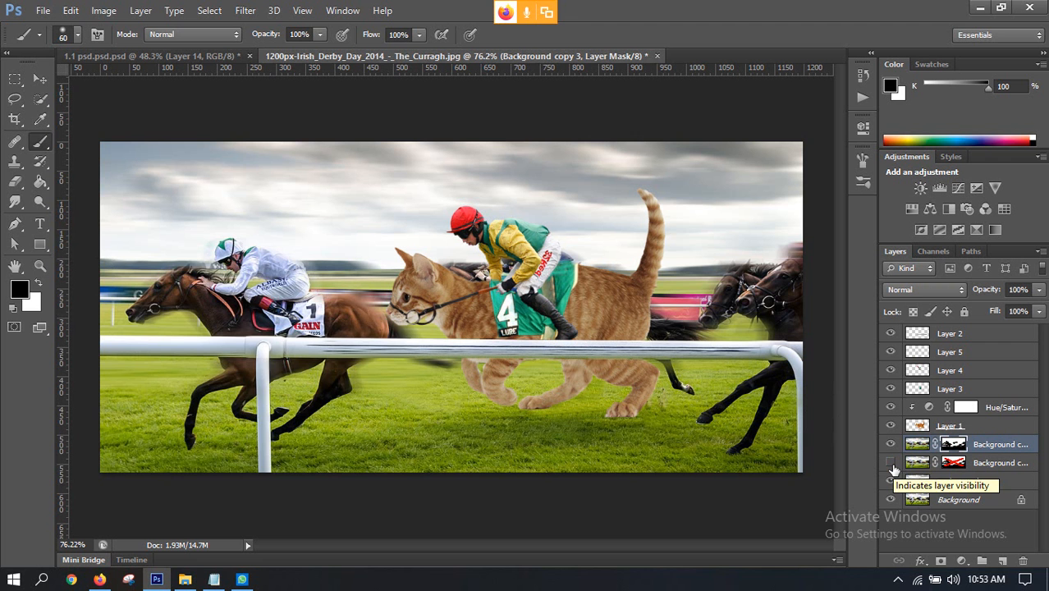
click(892, 464)
click(891, 464)
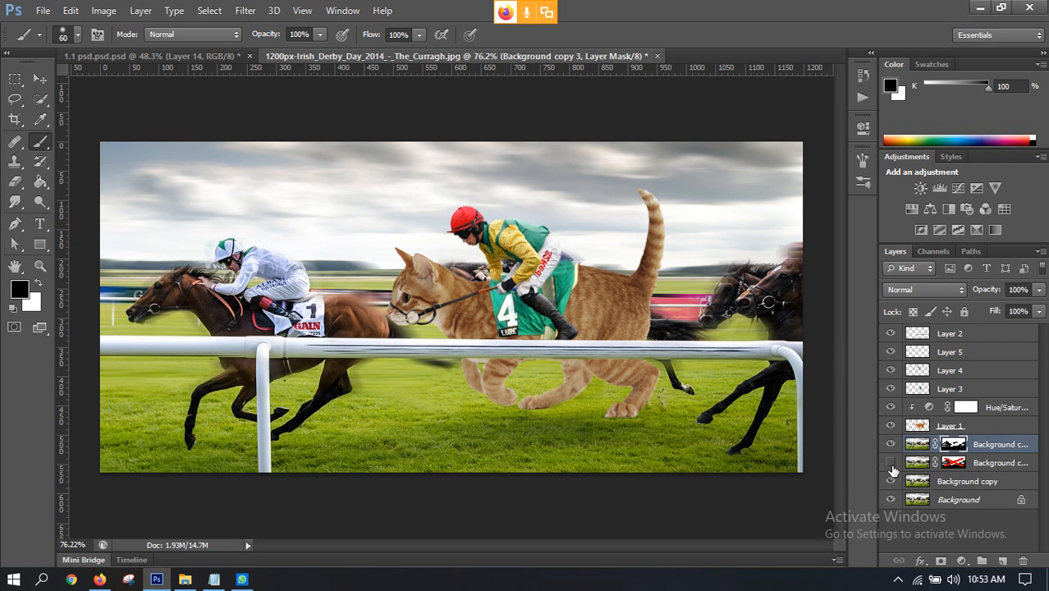
click(892, 464)
click(891, 464)
click(892, 484)
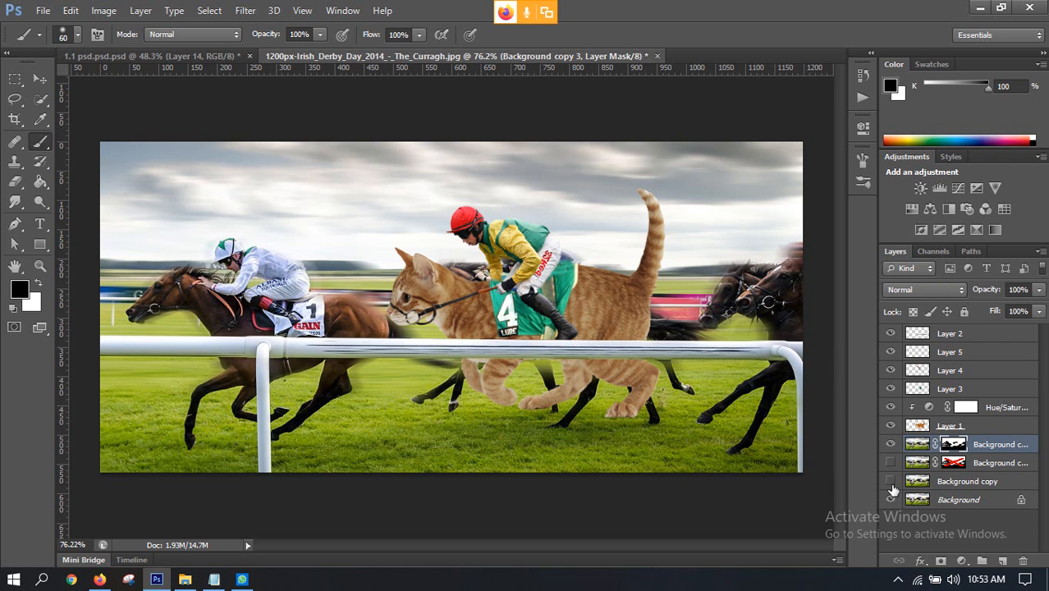
click(891, 500)
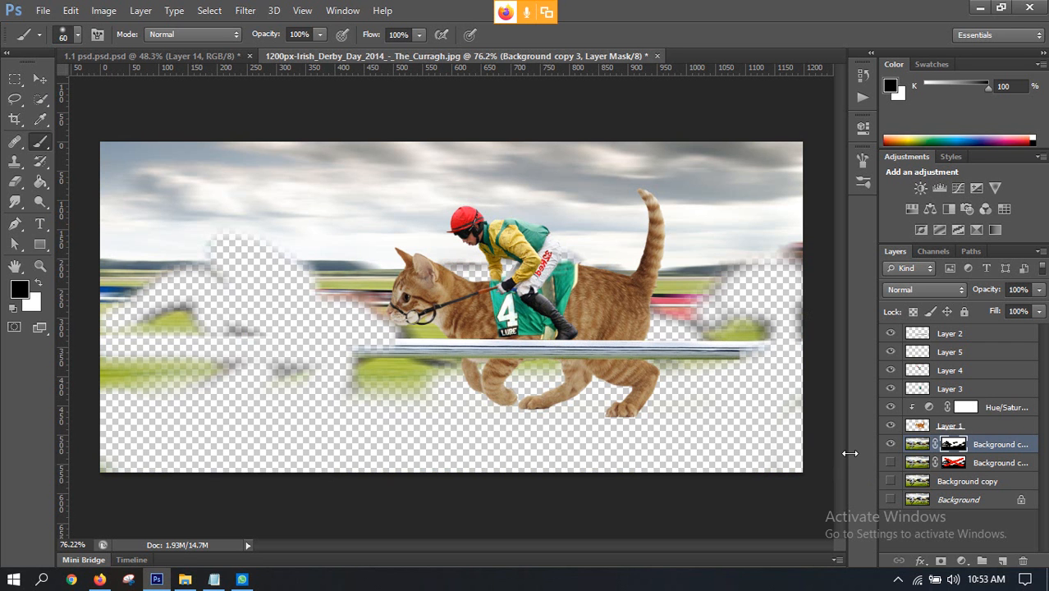
Step: Show the Background copy layer again, and delete the Background copy 2 layer with the disabled mask
click(889, 483)
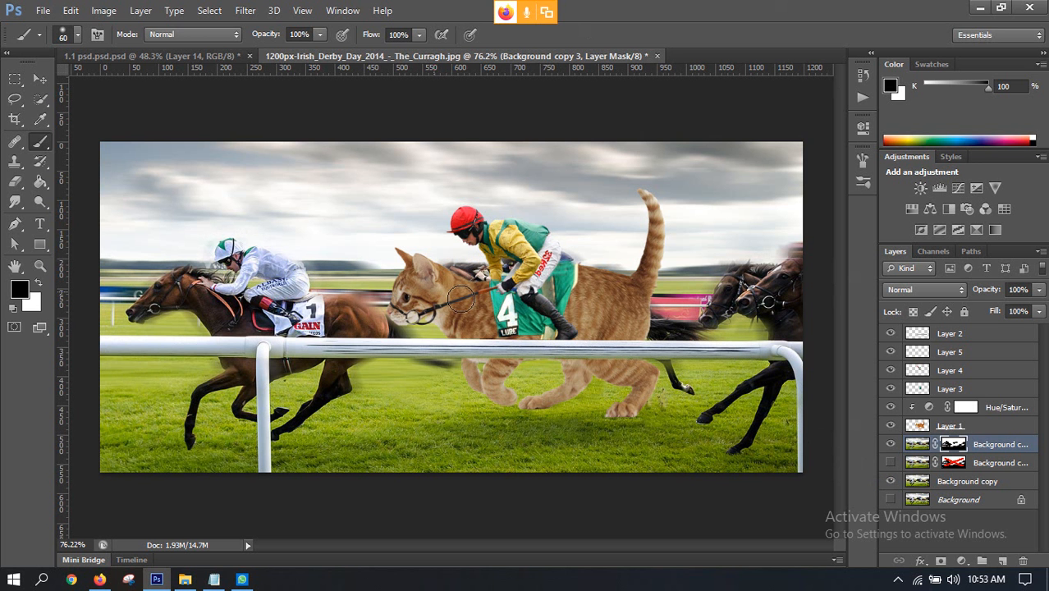
click(891, 464)
click(891, 464)
click(993, 464)
key(Delete)
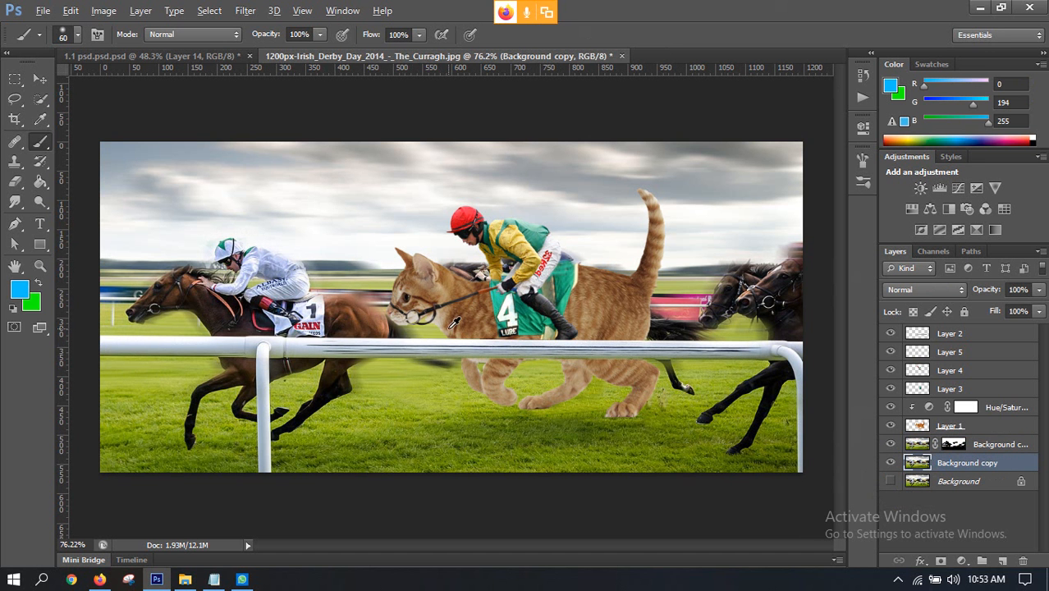
scroll(455, 320, down, 2)
scroll(455, 320, up, 2)
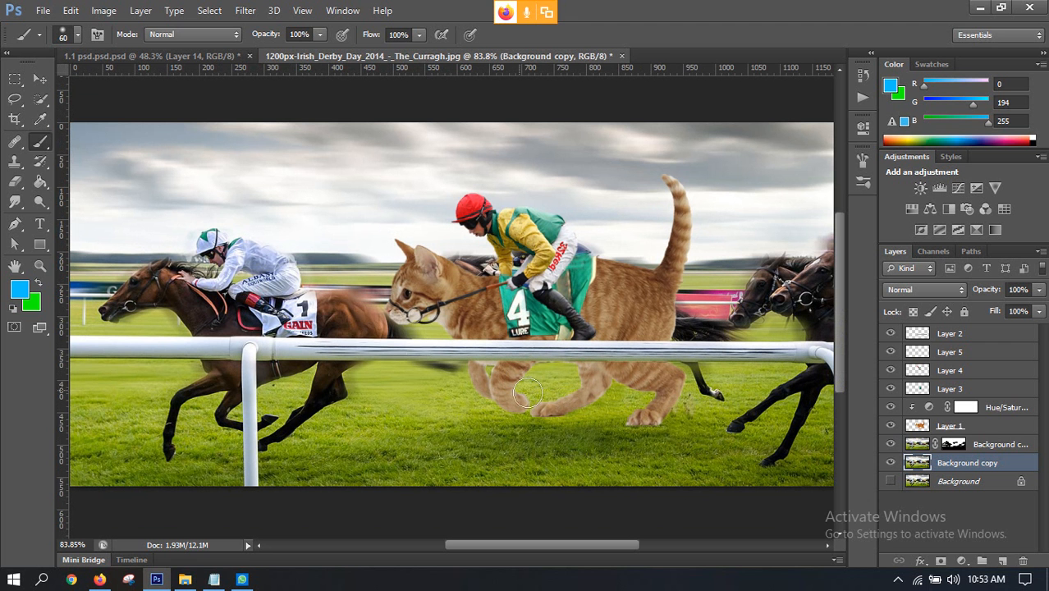
drag(348, 319, 371, 336)
key(ctrl+z)
click(953, 444)
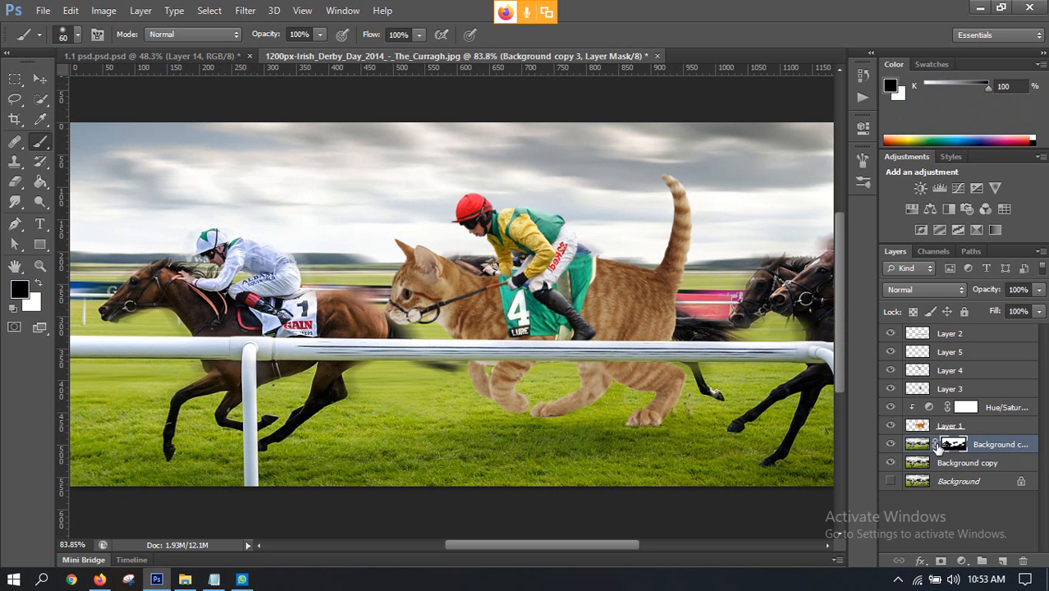
scroll(726, 355, down, 1)
scroll(725, 357, down, 2)
scroll(607, 294, up, 4)
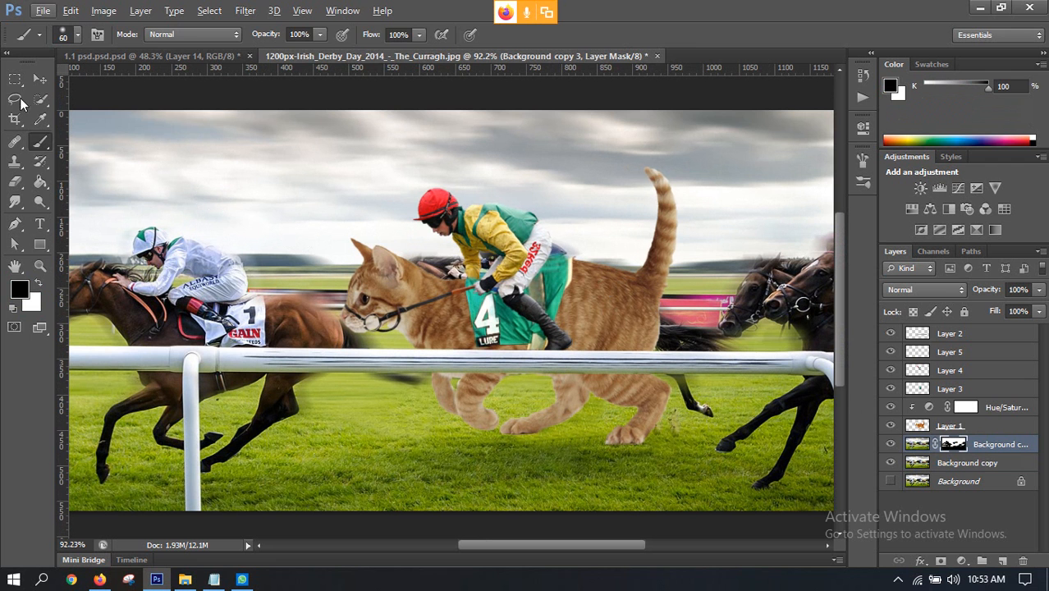
Step: Hide and show Layer 1 to check the area behind the cat, and select that layer with the Move tool active
click(39, 80)
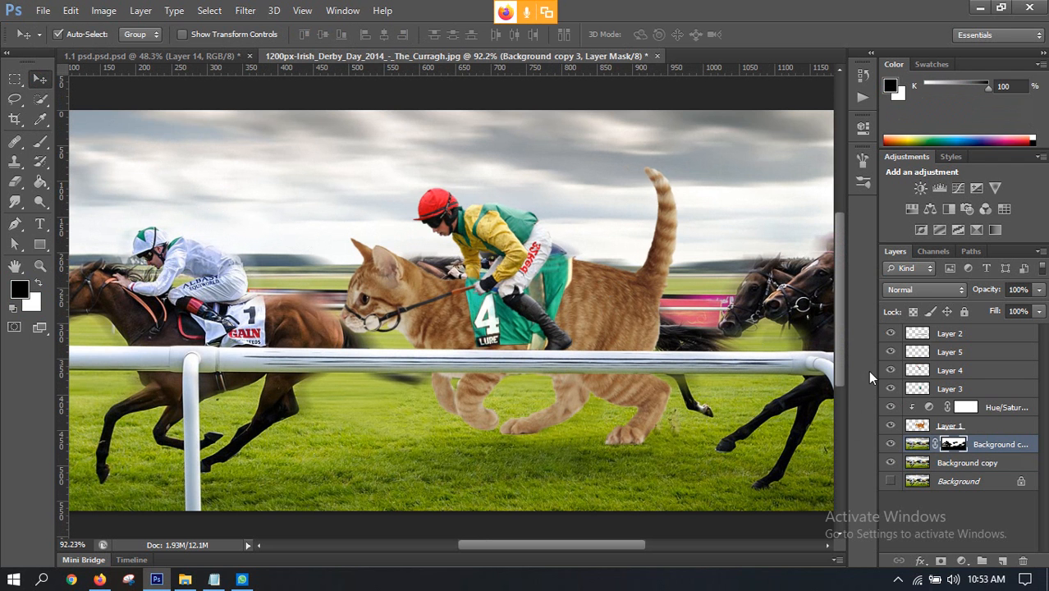
click(890, 425)
click(950, 426)
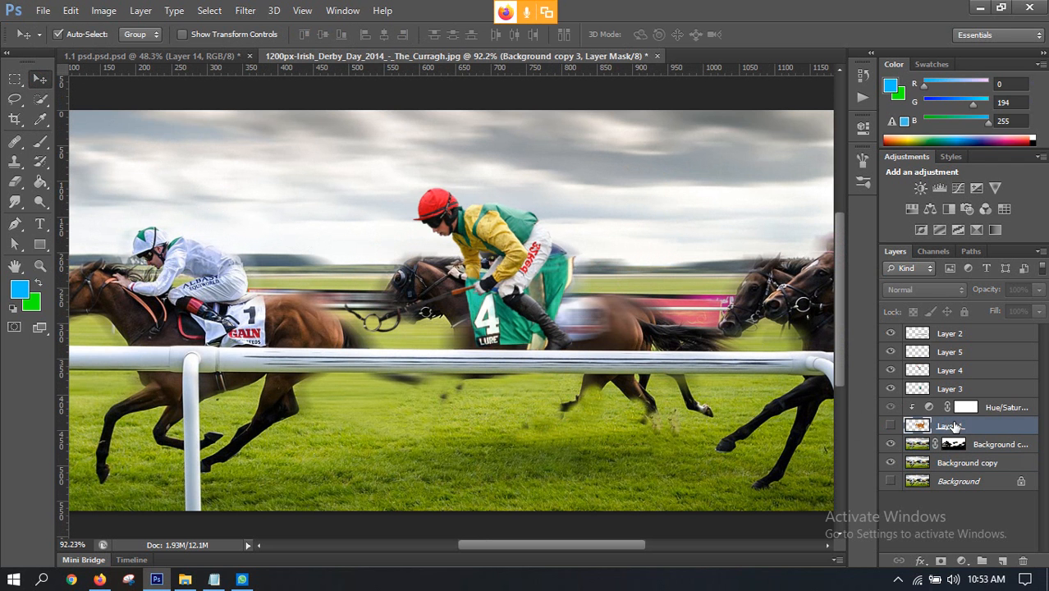
click(891, 425)
scroll(714, 361, up, 3)
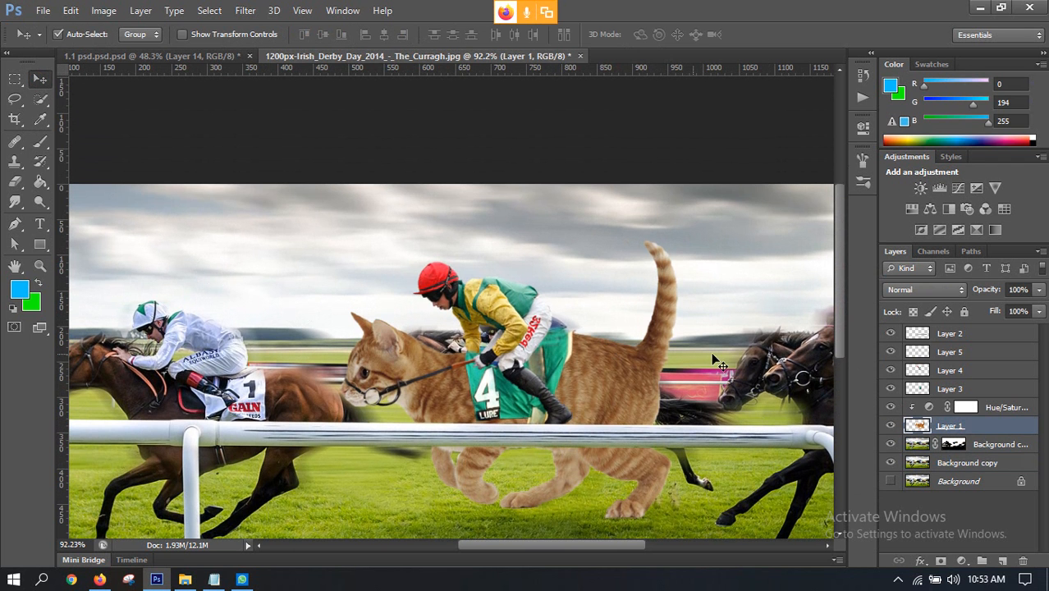
Step: Hide and show Layer 2 to check which part of the racing scene it contains
scroll(657, 348, down, 1)
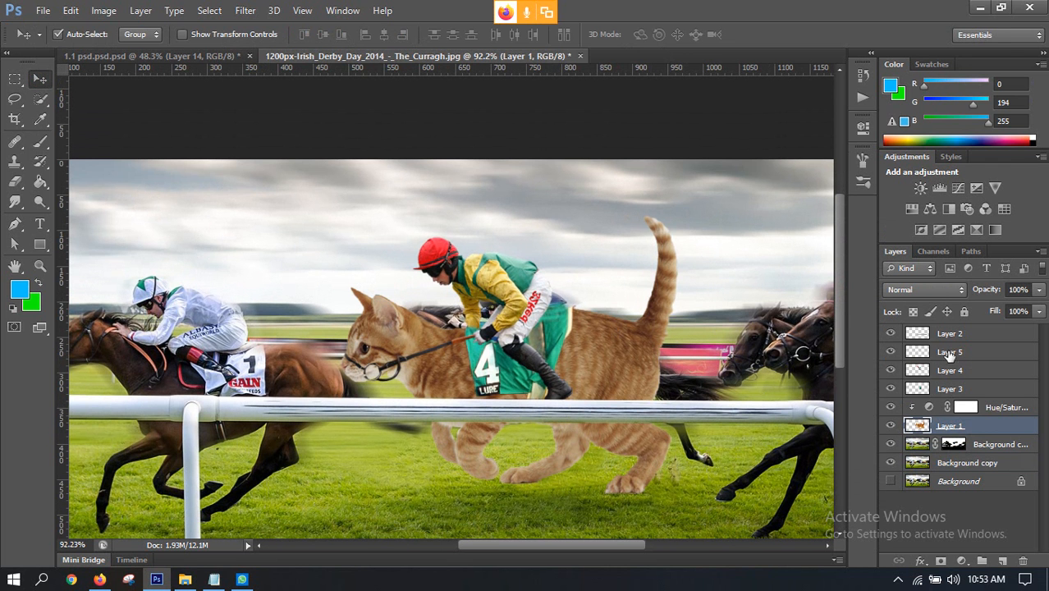
click(890, 333)
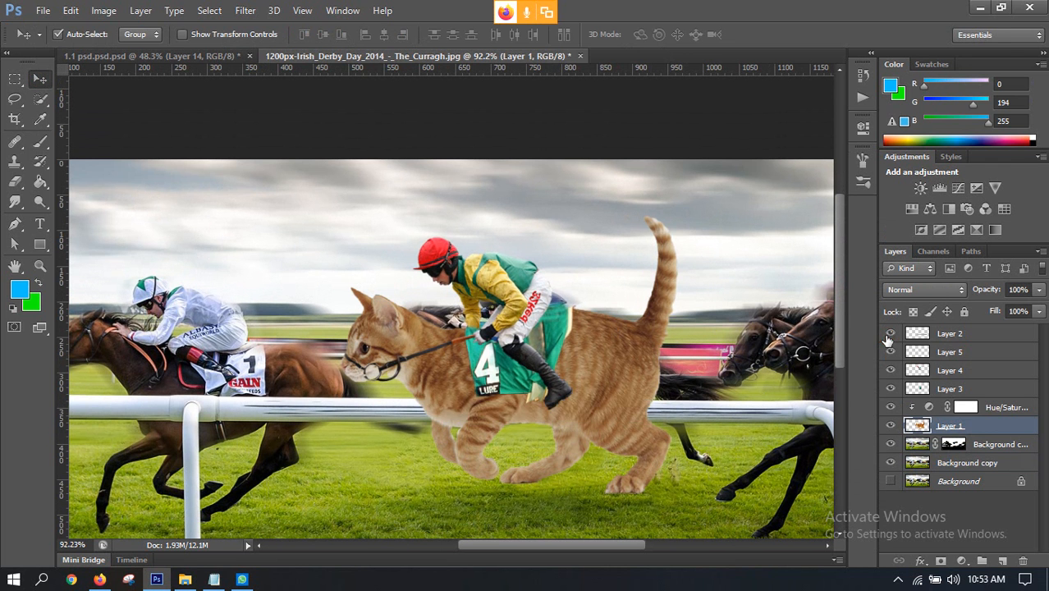
click(888, 336)
Step: Merge Layer 5 through Layer 1 into a new combined layer while keeping the originals, and duplicate that merged layer
shift+click(949, 355)
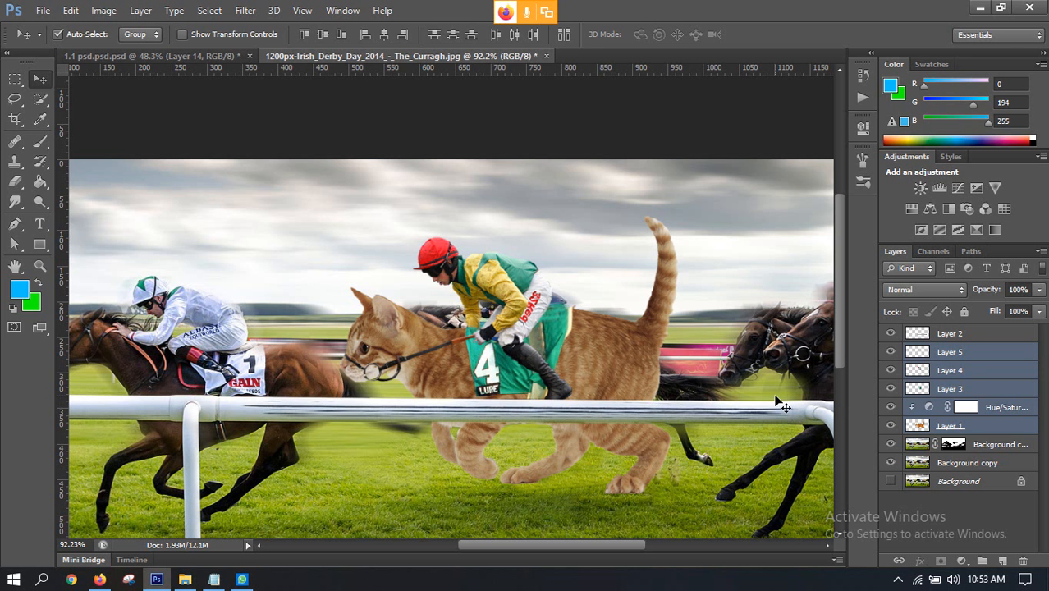
key(ctrl+e)
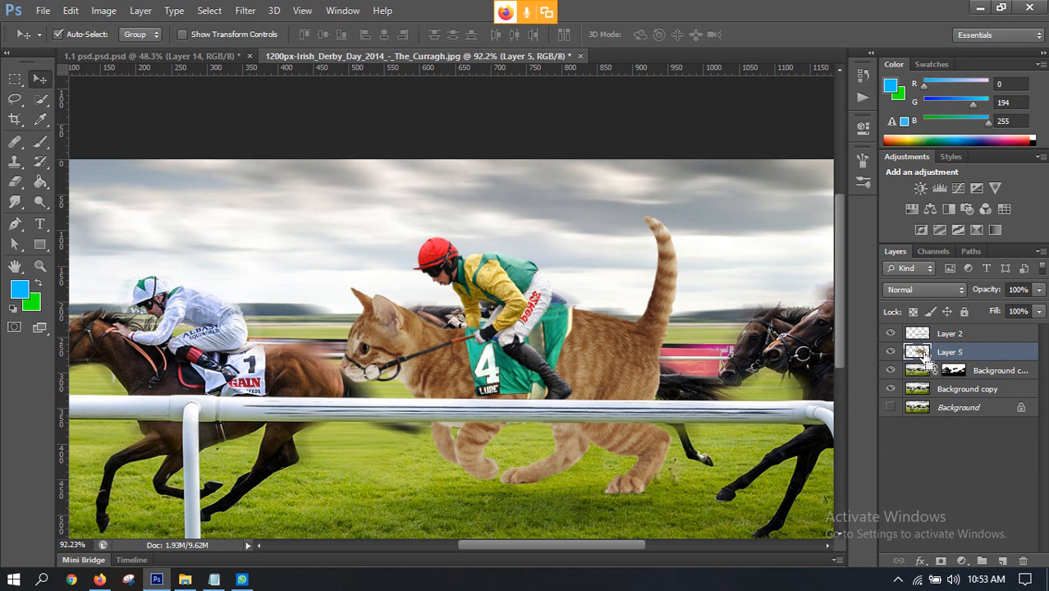
key(ctrl+z)
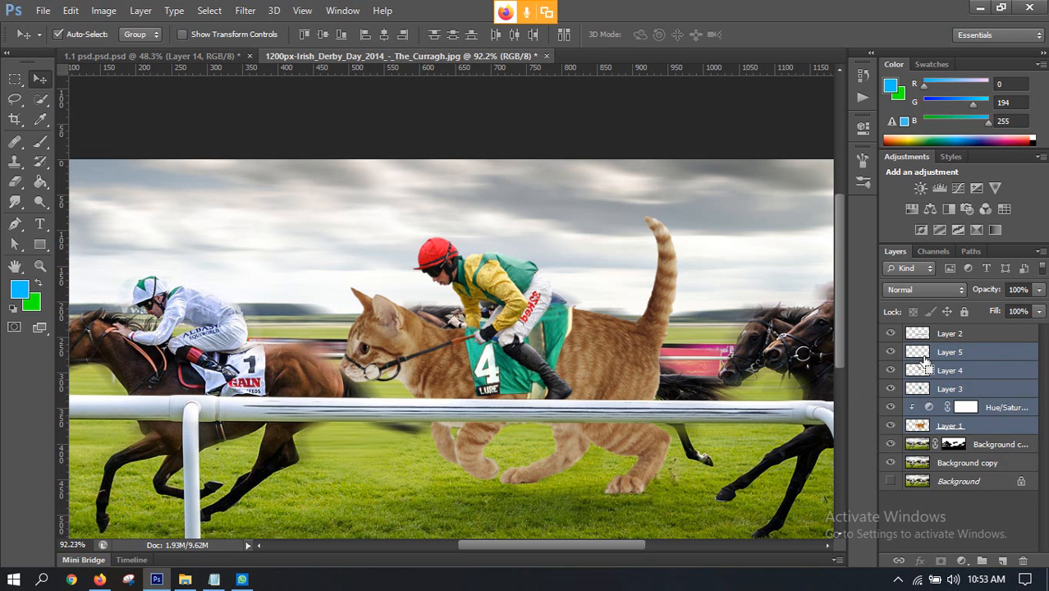
key(ctrl+alt+e)
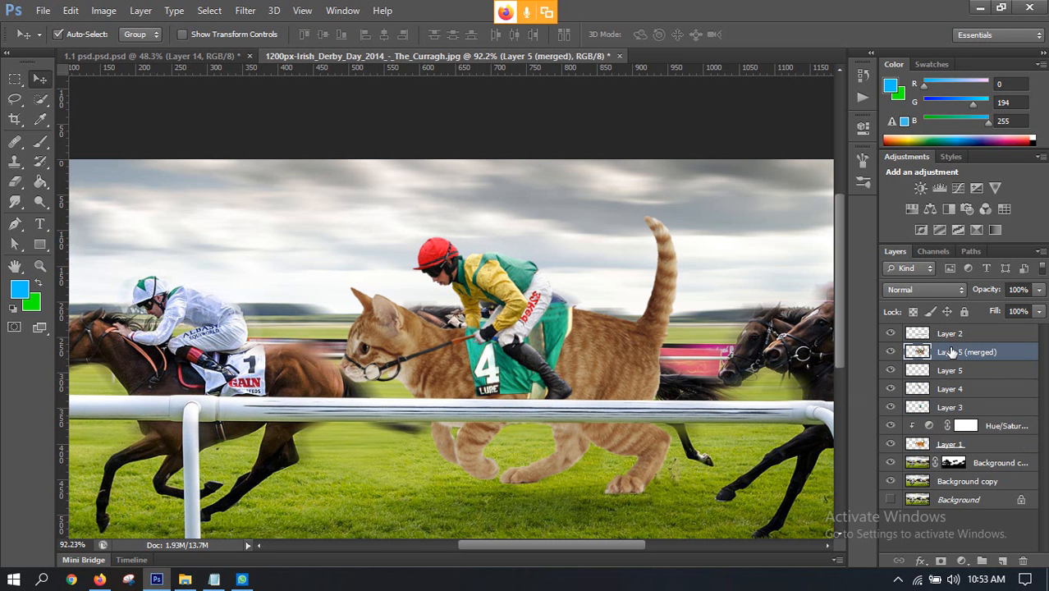
key(ctrl+j)
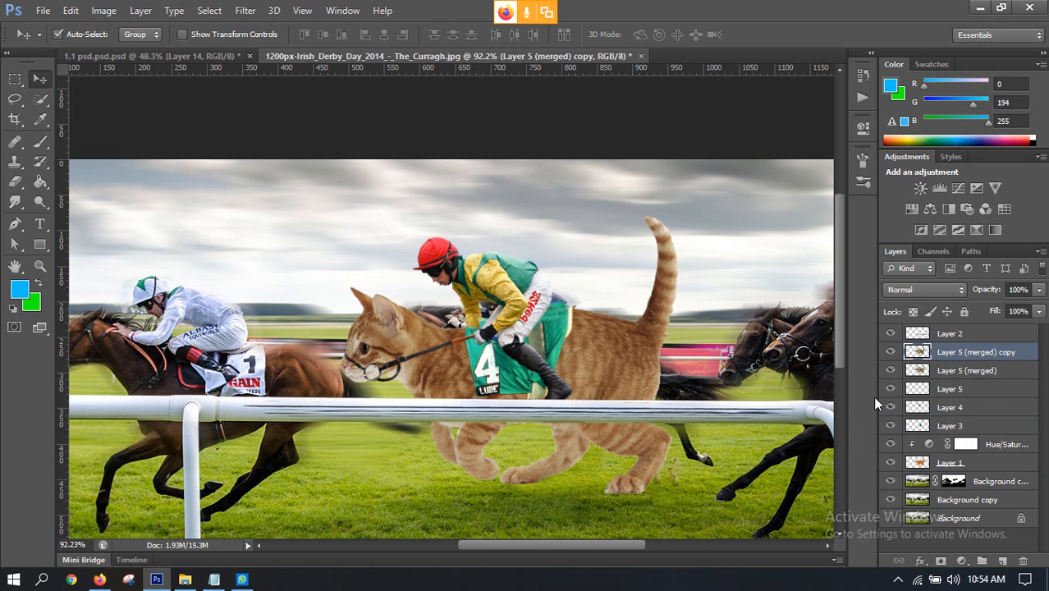
Step: Hide the original layers from Layer 5 through Layer 1, and leave both merged cat layers visible after toggling them
scroll(430, 342, up, 3)
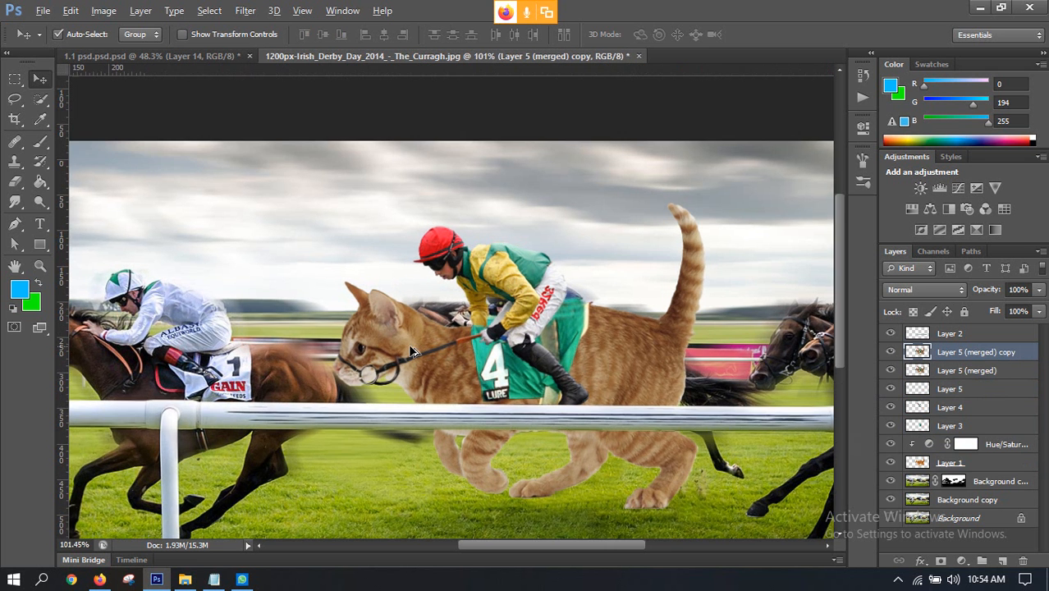
scroll(387, 365, up, 1)
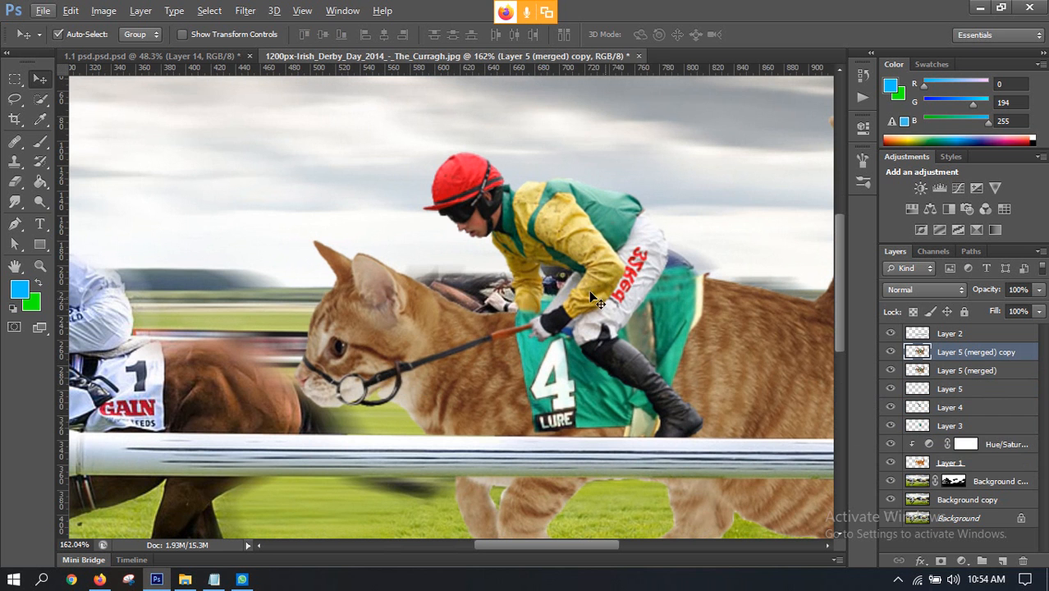
scroll(666, 328, down, 3)
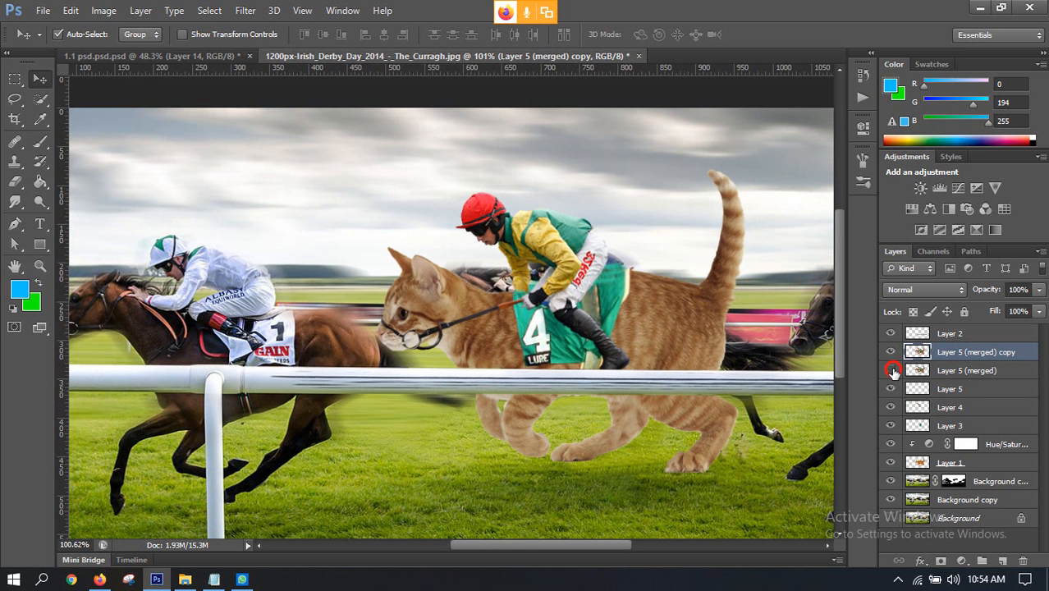
click(891, 352)
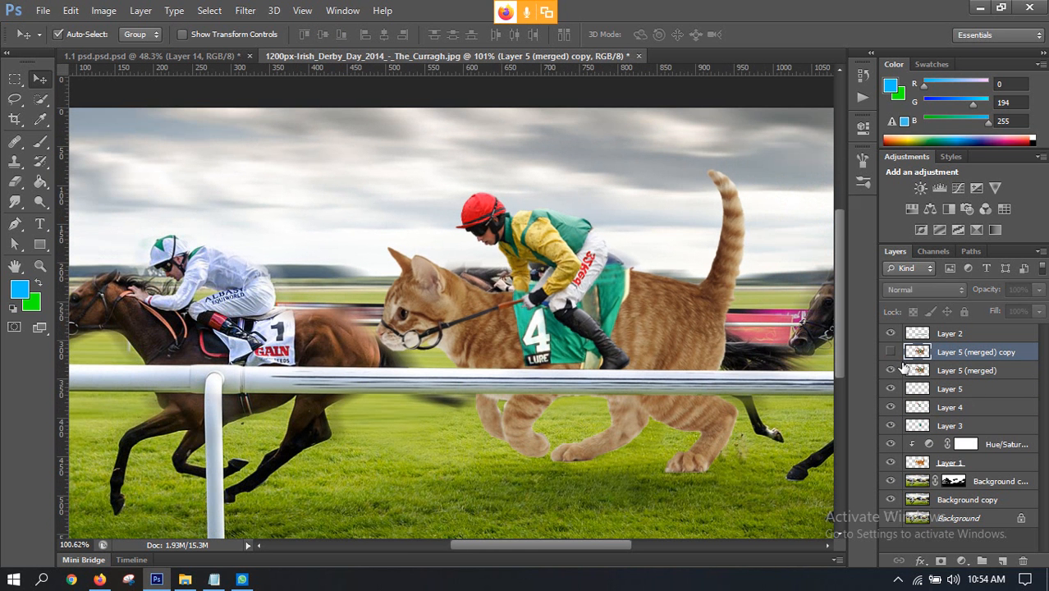
click(891, 370)
click(891, 425)
click(890, 463)
click(889, 371)
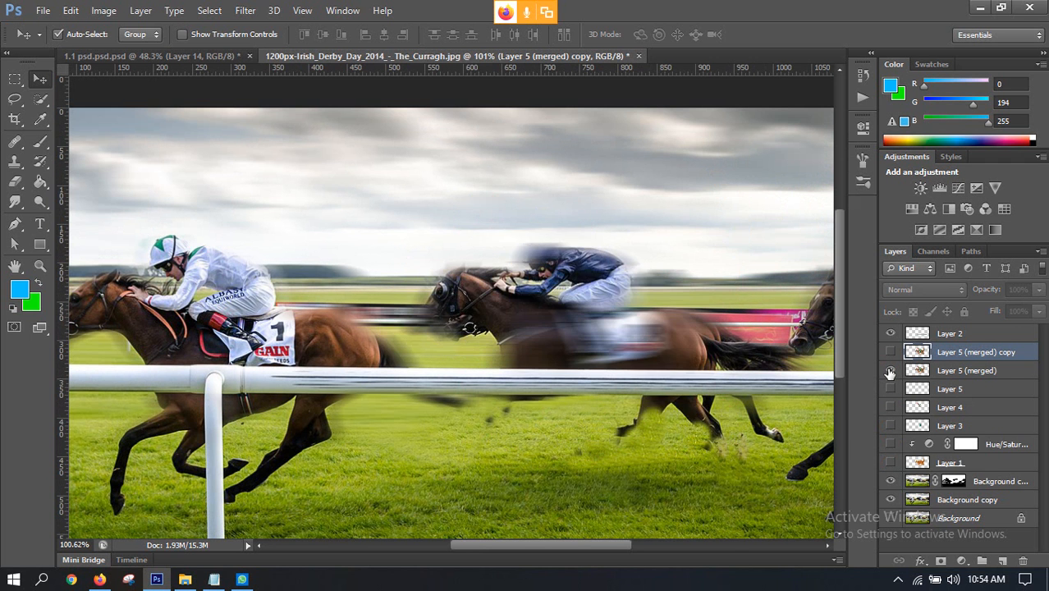
click(890, 371)
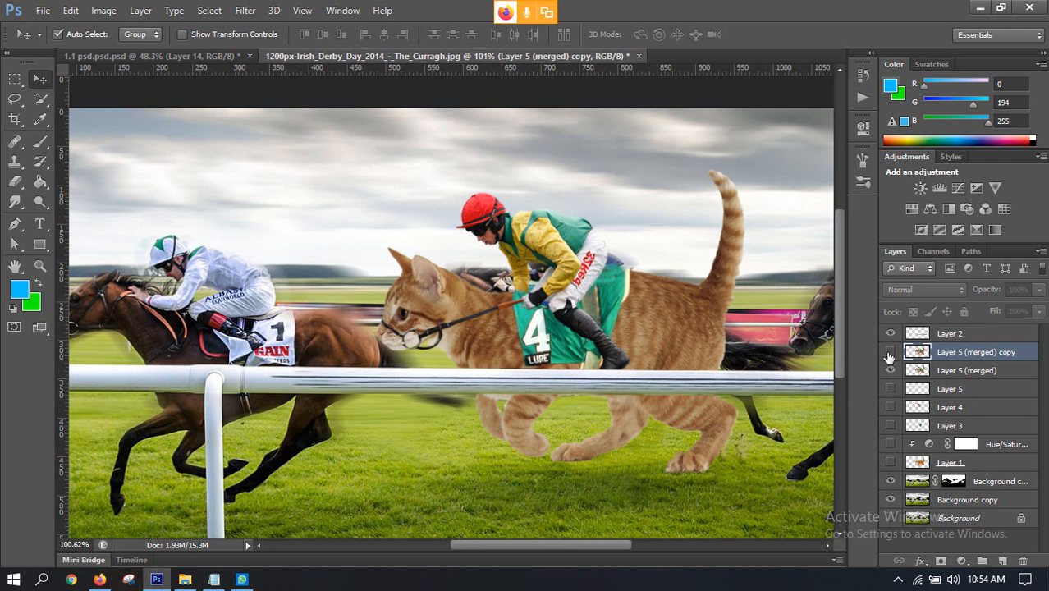
click(890, 352)
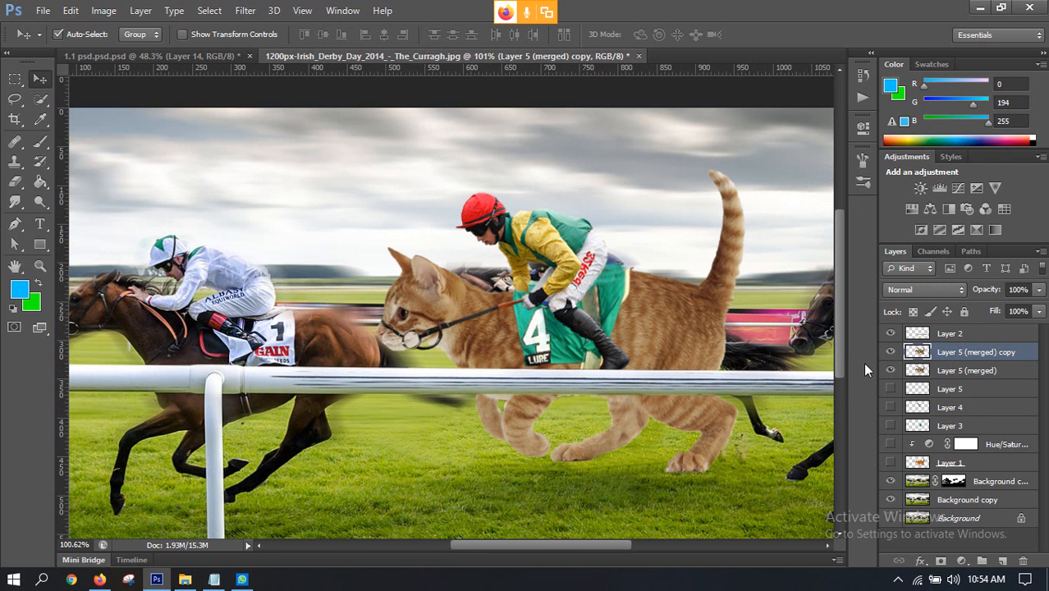
Step: Apply a Motion Blur at angle 0° and distance 75 pixels to the lower merged cat layer, Layer 5 (merged)
click(944, 372)
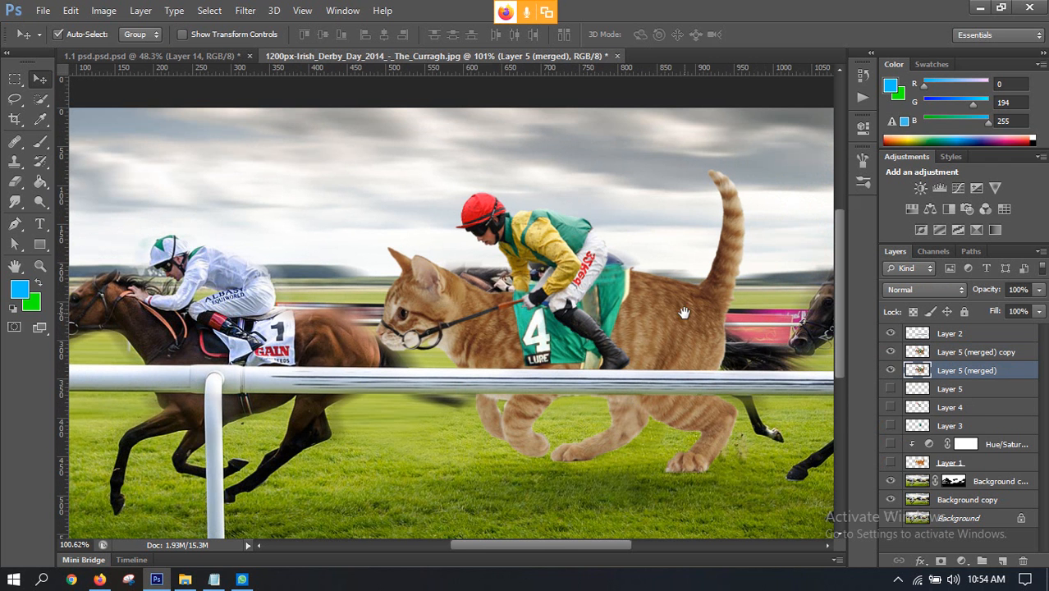
drag(683, 313, 542, 278)
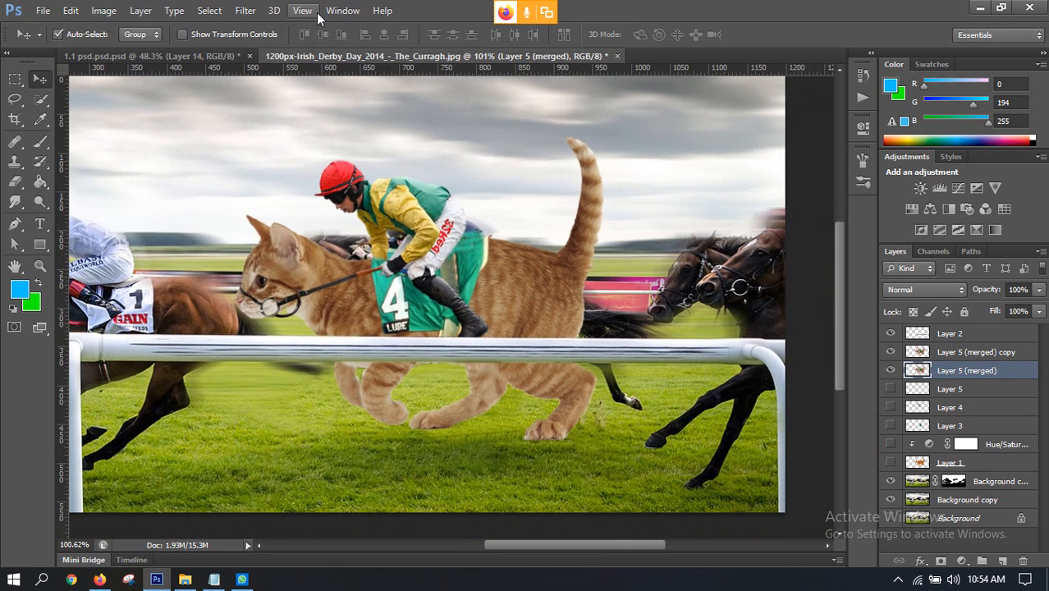
click(245, 11)
click(252, 167)
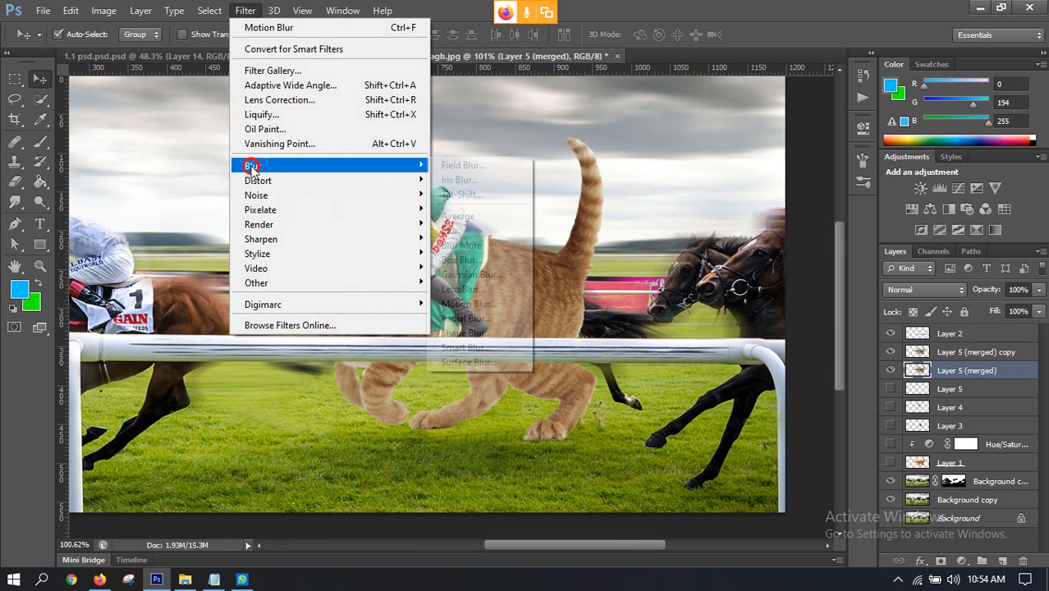
click(457, 300)
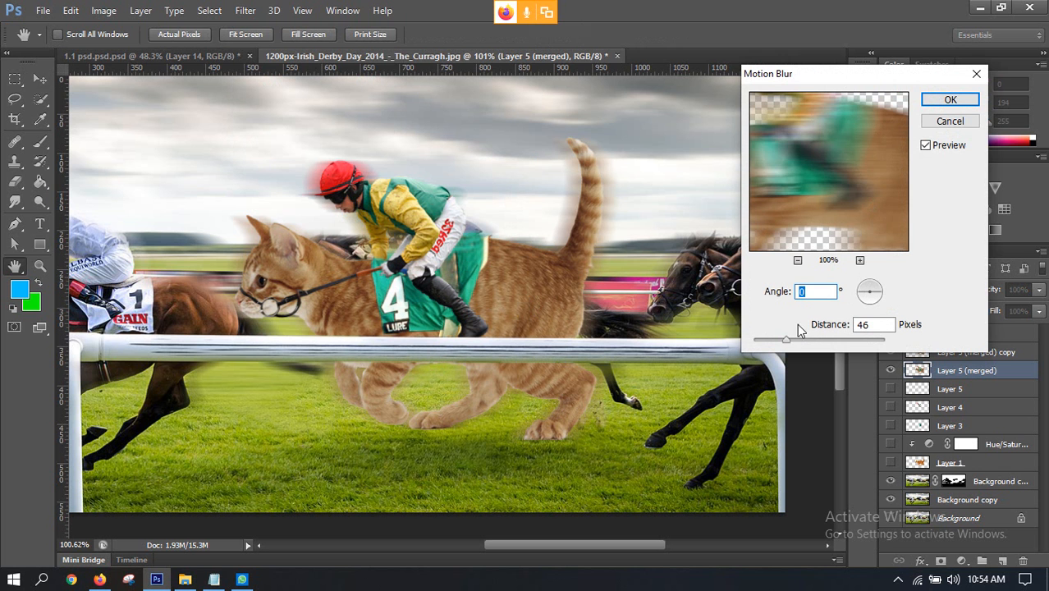
mouse_move(787, 339)
mouse_down()
mouse_move(802, 343)
mouse_move(759, 342)
mouse_move(779, 342)
mouse_up()
drag(862, 299, 896, 292)
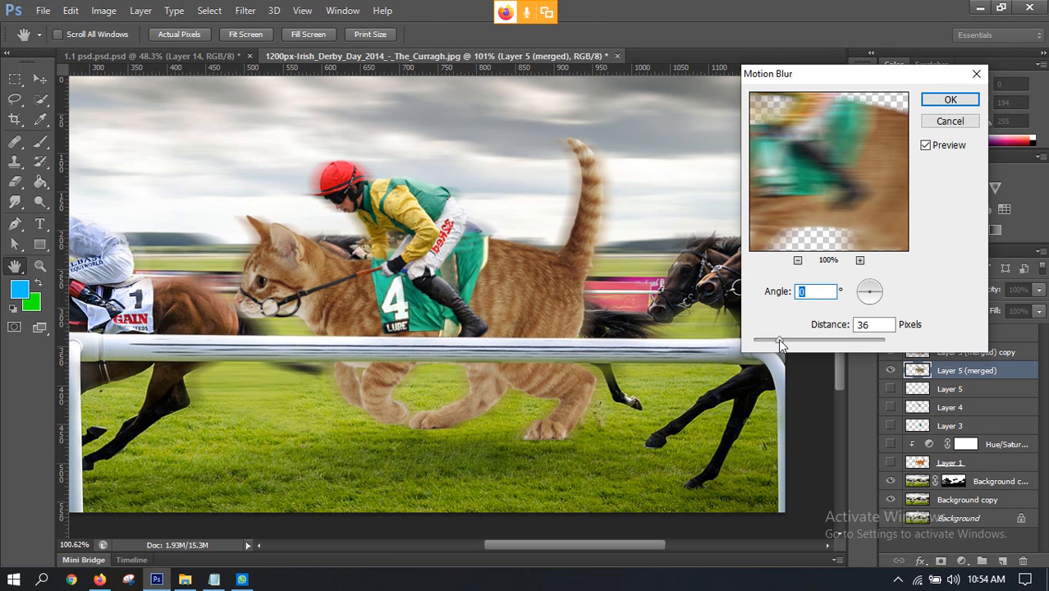
drag(779, 340, 777, 344)
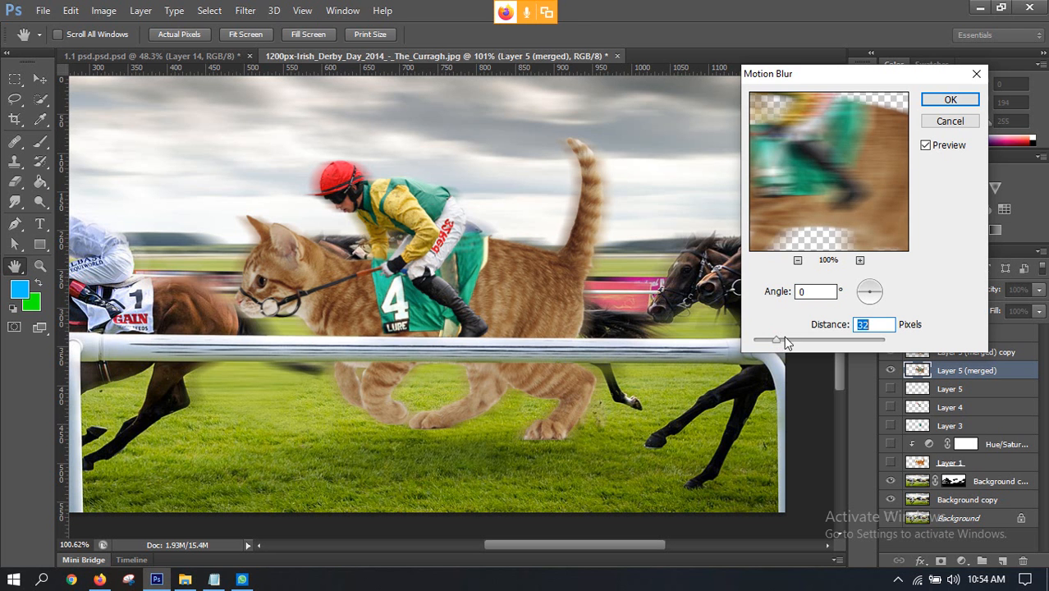
mouse_move(775, 342)
mouse_down()
mouse_move(804, 346)
mouse_move(795, 346)
mouse_up()
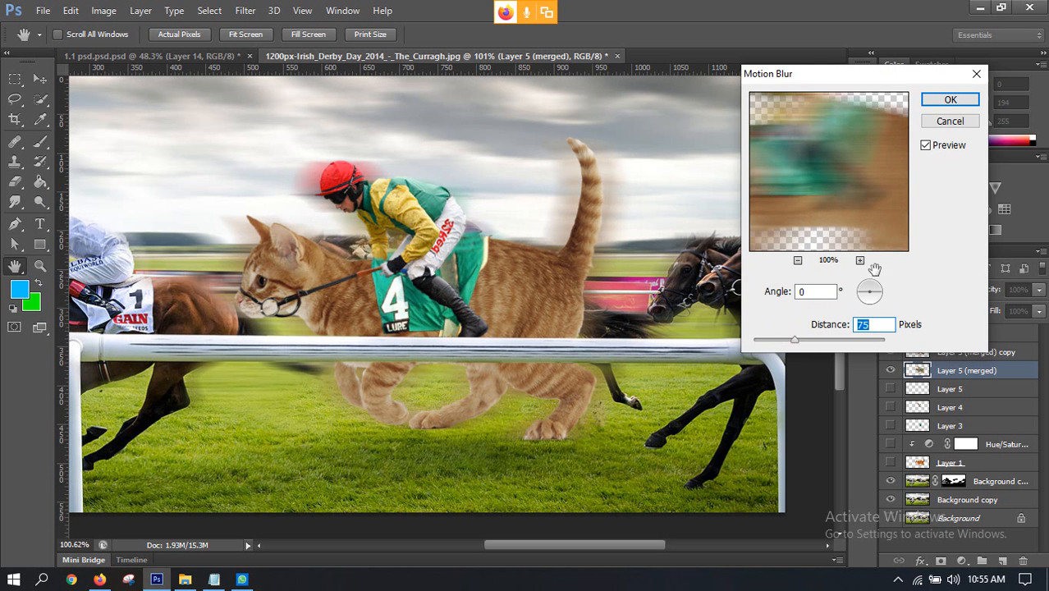
click(935, 99)
Step: Show Layer 1, its Hue/Saturation adjustment and Layer 3 again beneath the merged layers
scroll(821, 189, down, 3)
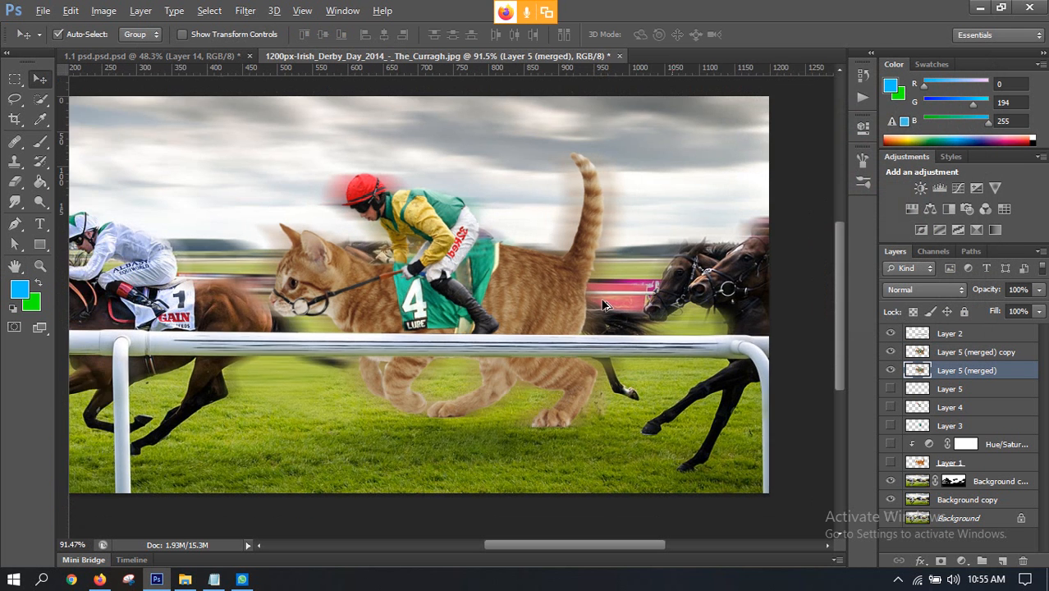
scroll(520, 274, up, 2)
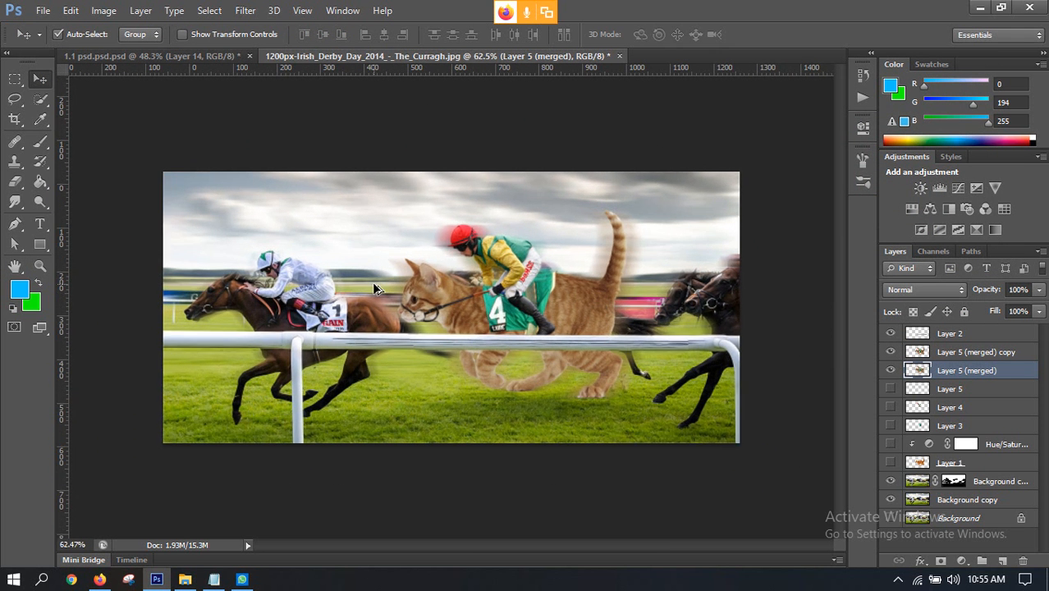
scroll(387, 287, down, 2)
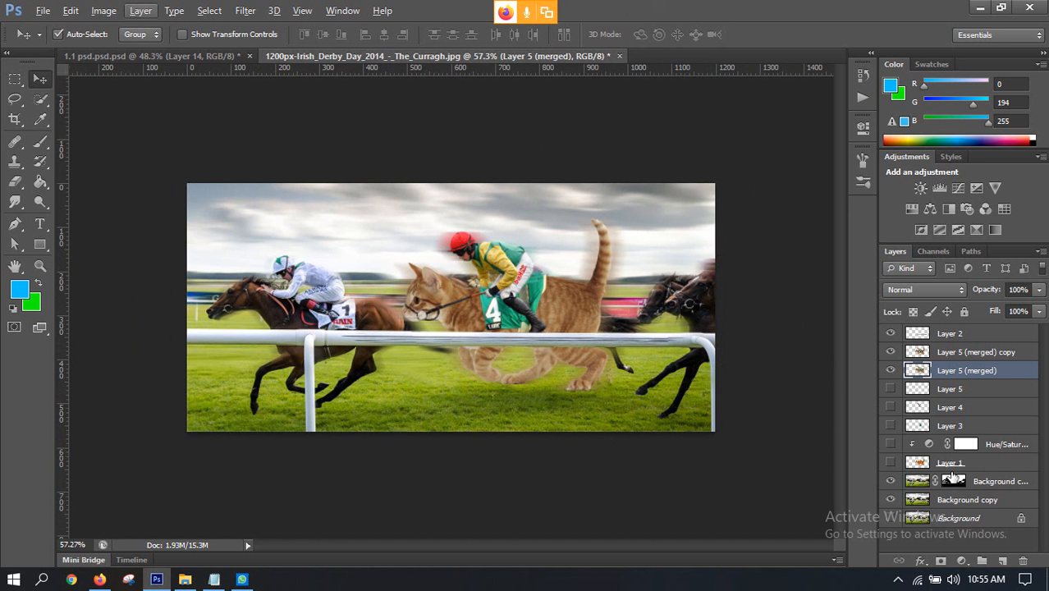
click(944, 464)
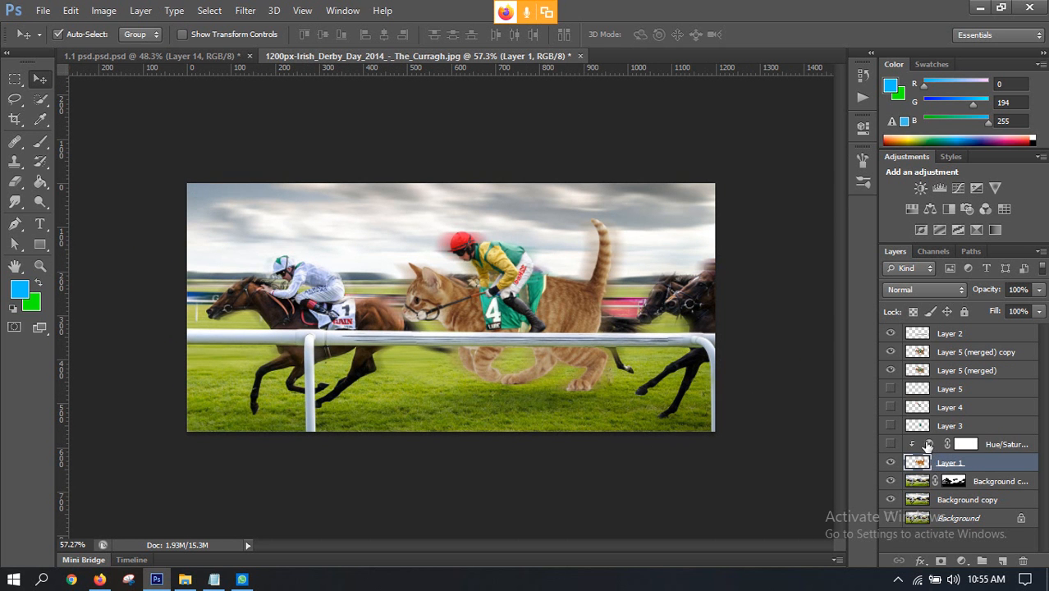
click(890, 444)
click(892, 427)
scroll(498, 312, up, 4)
scroll(499, 314, down, 2)
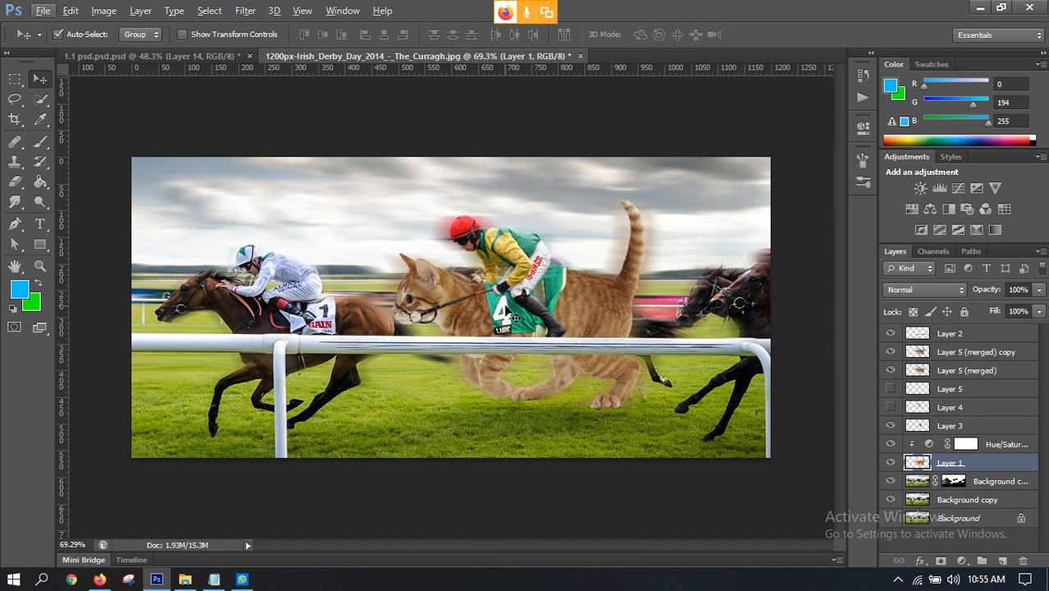
Step: Merge Layer 3, the Hue/Saturation adjustment and Layer 1 into a new layer, keeping the originals, and place it directly below Layer 5 (merged)
shift+click(963, 425)
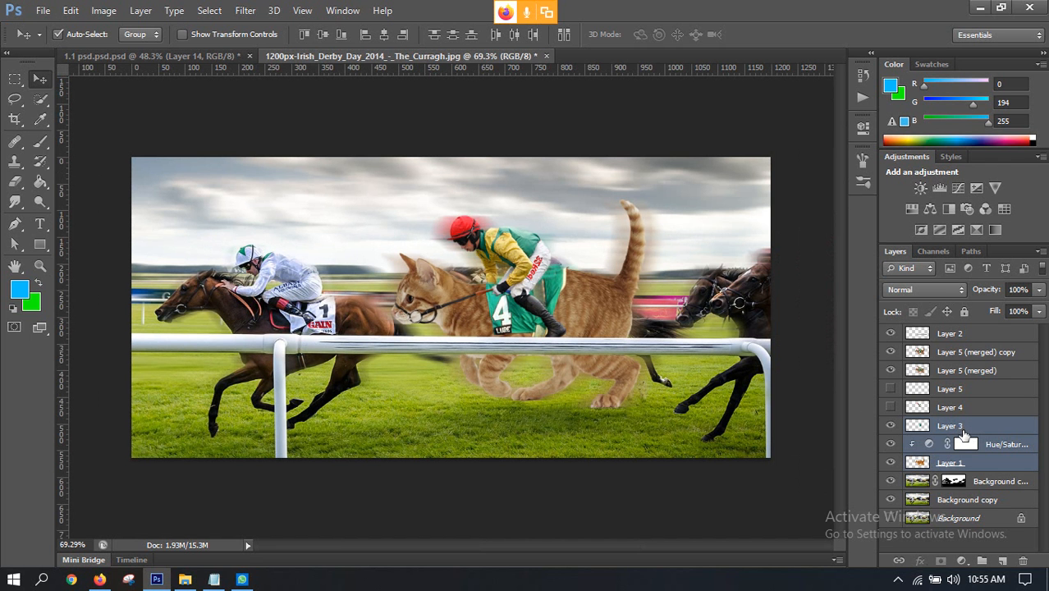
key(ctrl+alt+e)
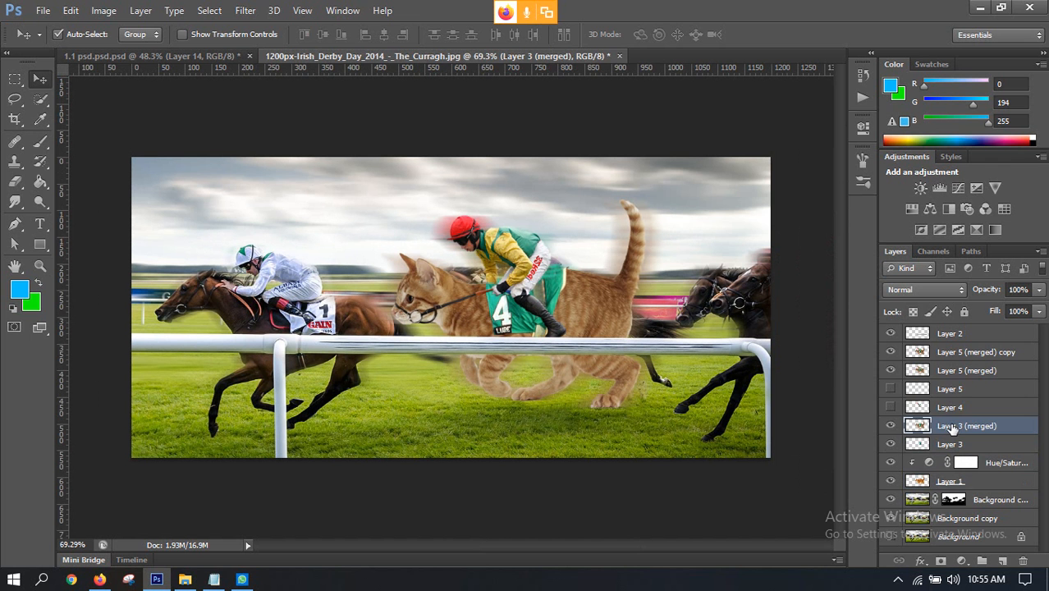
drag(950, 426, 950, 381)
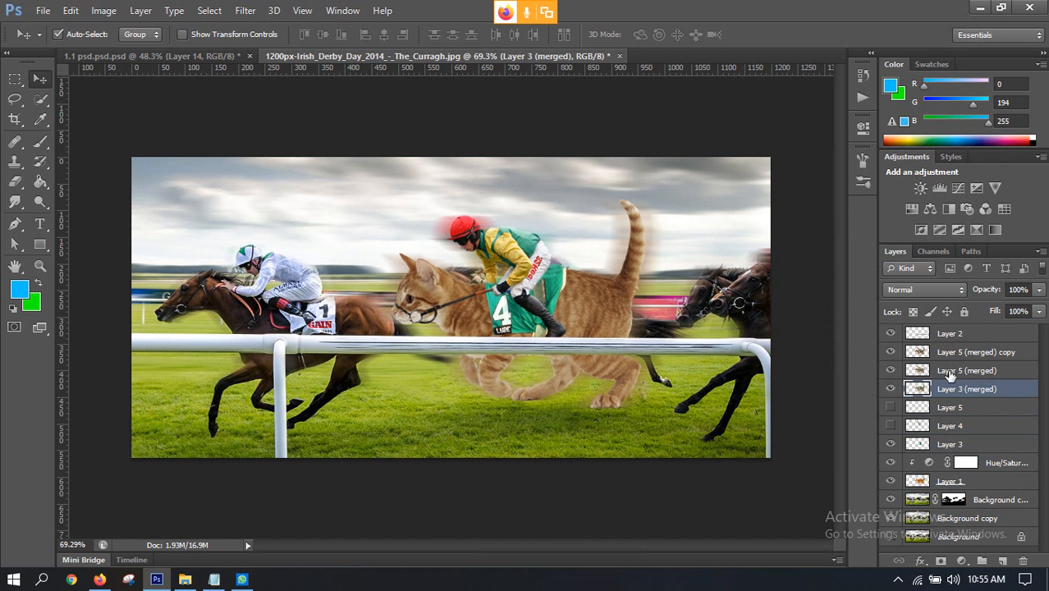
Step: Free-transform Layer 3 (merged) by flipping it vertically below the cat's paws and squashing it to about 184 px high
key(ctrl+y)
key(ctrl+y)
key(ctrl+y)
key(ctrl+y)
key(ctrl+t)
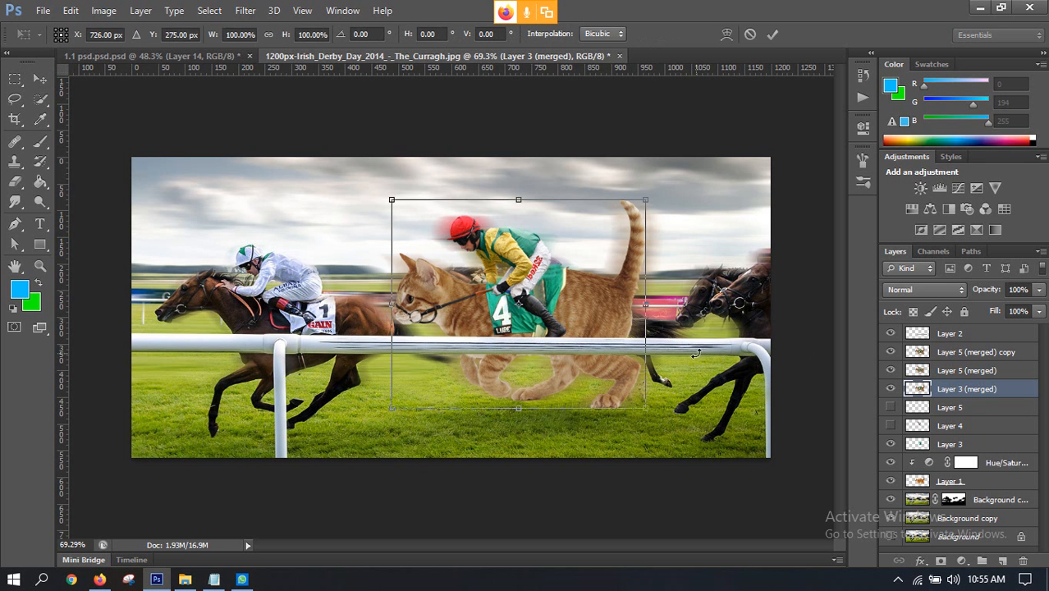
drag(516, 199, 466, 507)
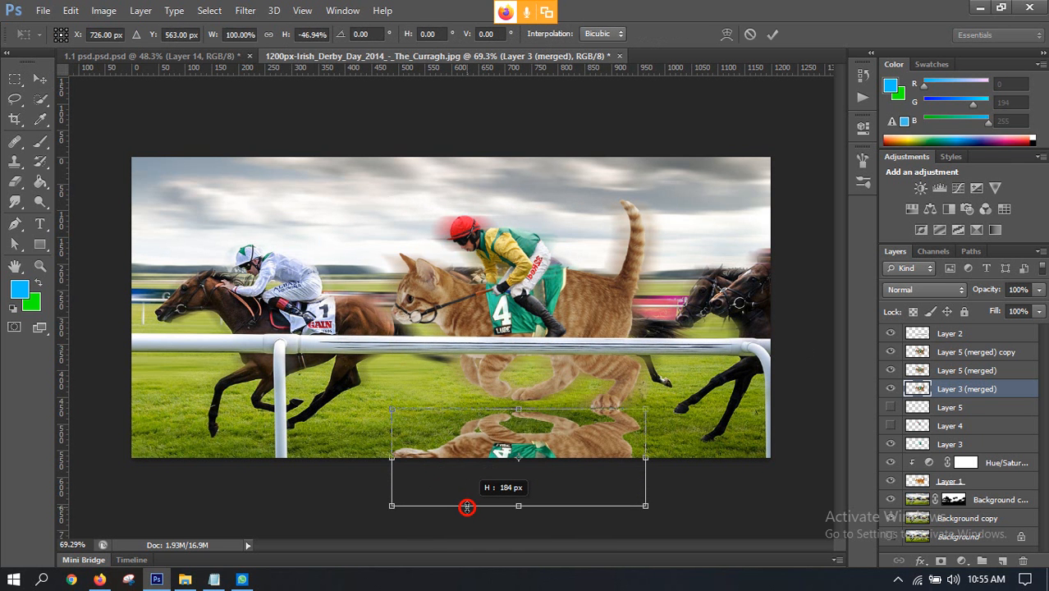
Step: Distort the flipped Layer 3 (merged) cat by raising its upper-left corner and top edge and pulling its lower-right corner inward
drag(394, 417, 391, 384)
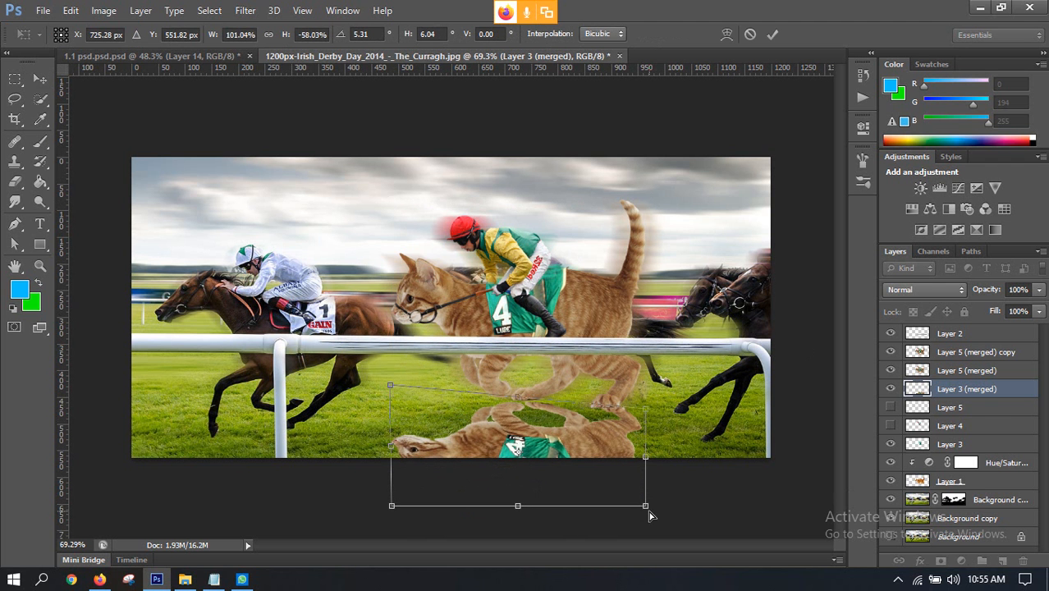
drag(649, 515, 638, 501)
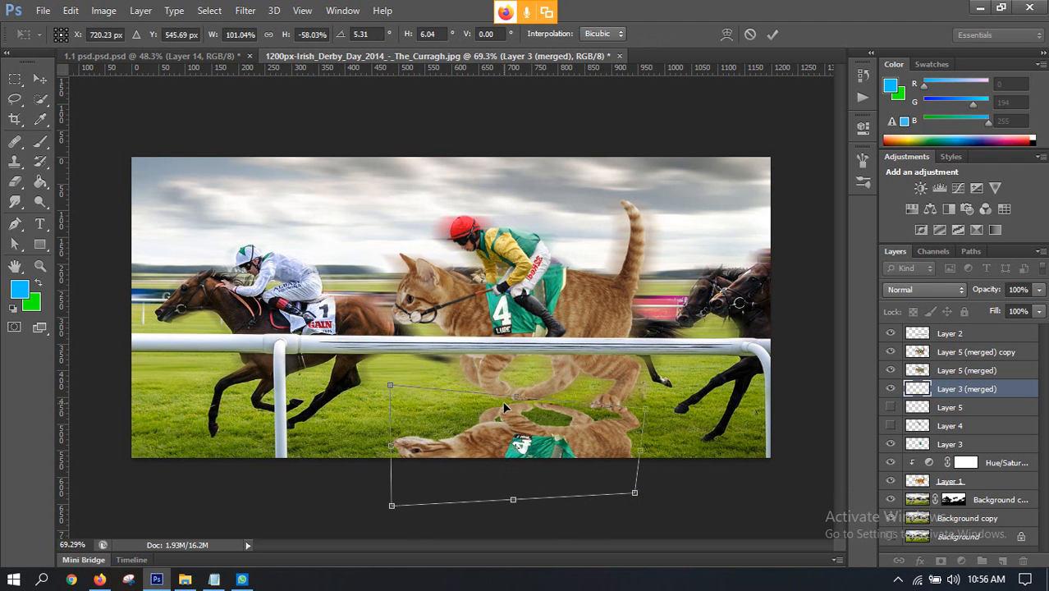
drag(515, 397, 517, 389)
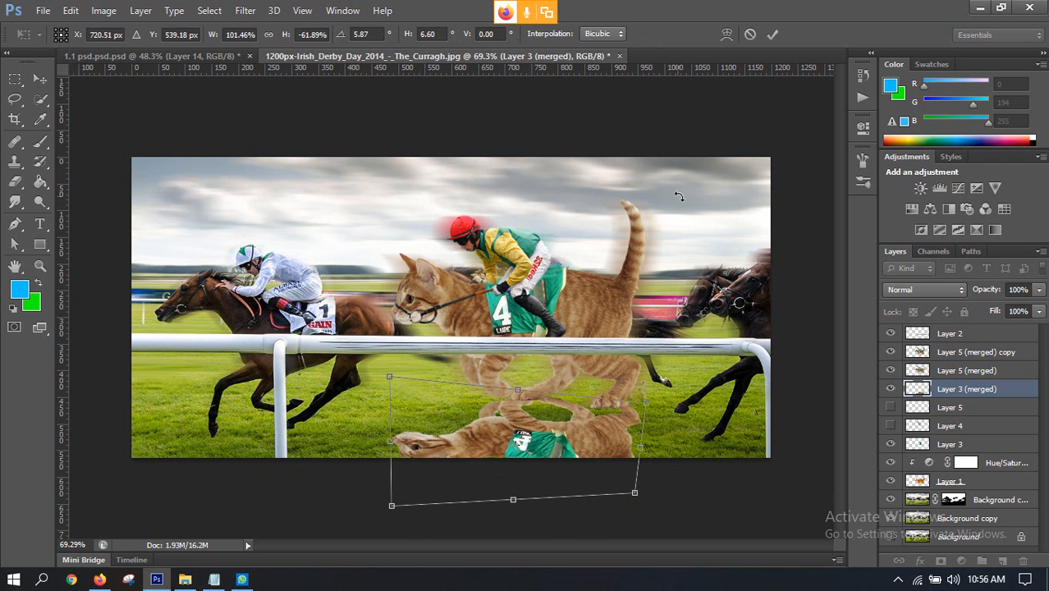
Step: Warp the flipped cat with a custom warp so its upper corners and middle shift to meet the running cat's paws, and apply the transform
click(727, 35)
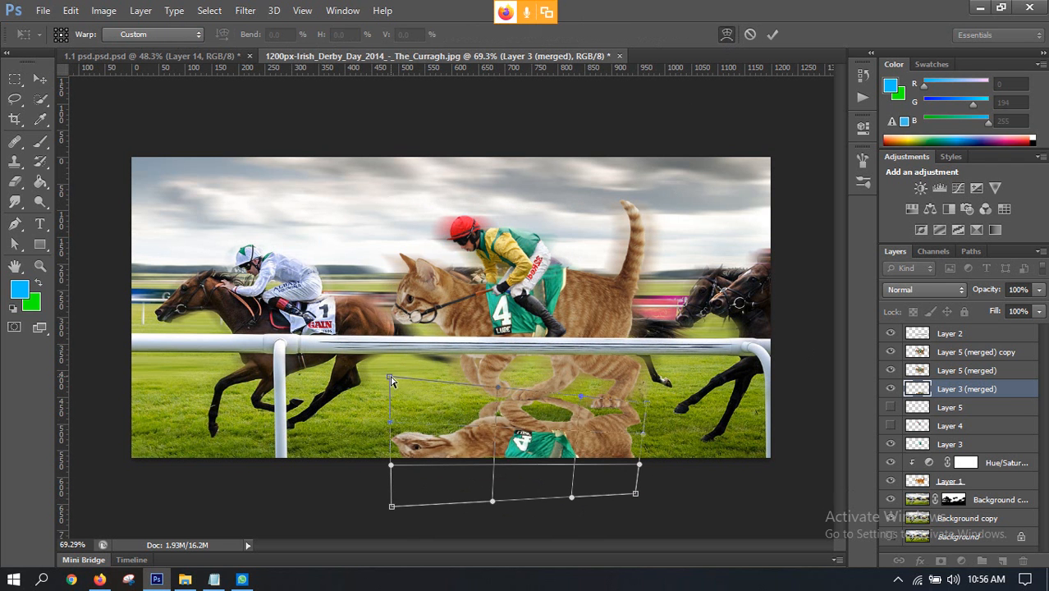
drag(391, 380, 360, 364)
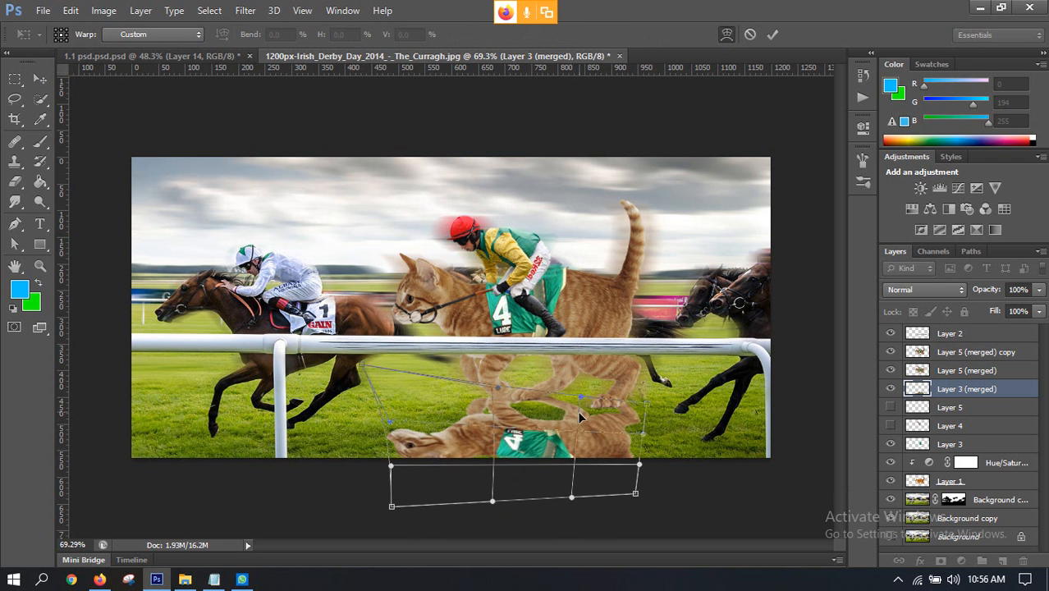
drag(644, 406, 634, 416)
drag(555, 447, 523, 445)
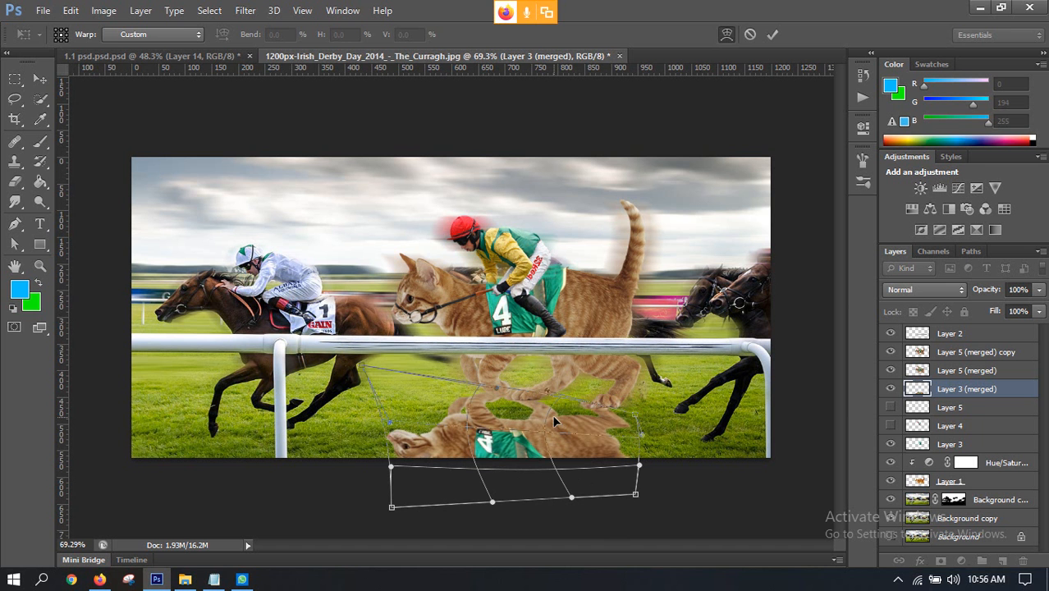
click(770, 37)
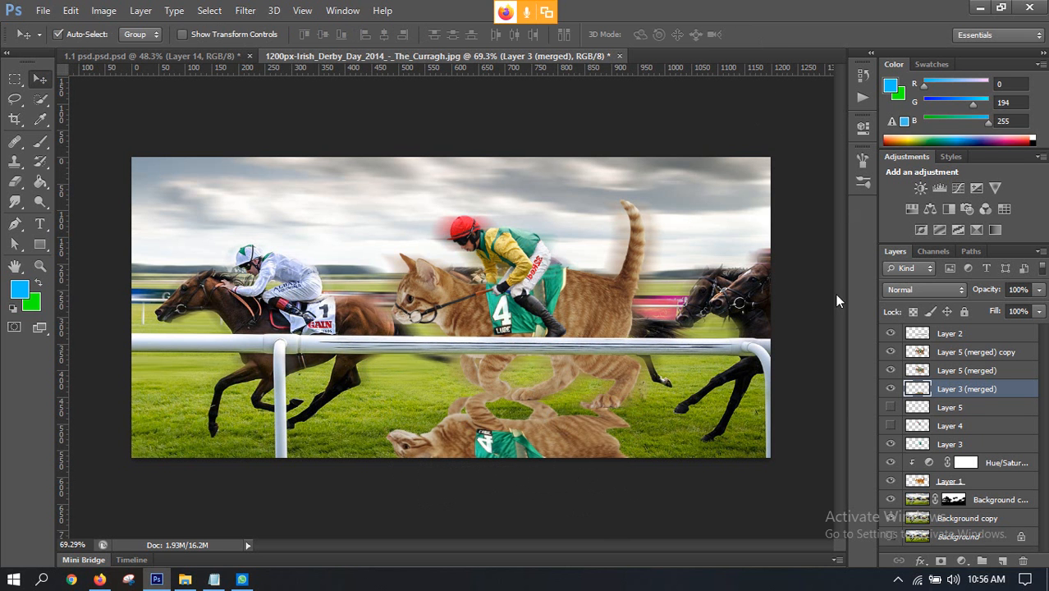
Step: Turn Layer 3 (merged) into a solid black silhouette by applying a Threshold adjustment at level 255
click(104, 10)
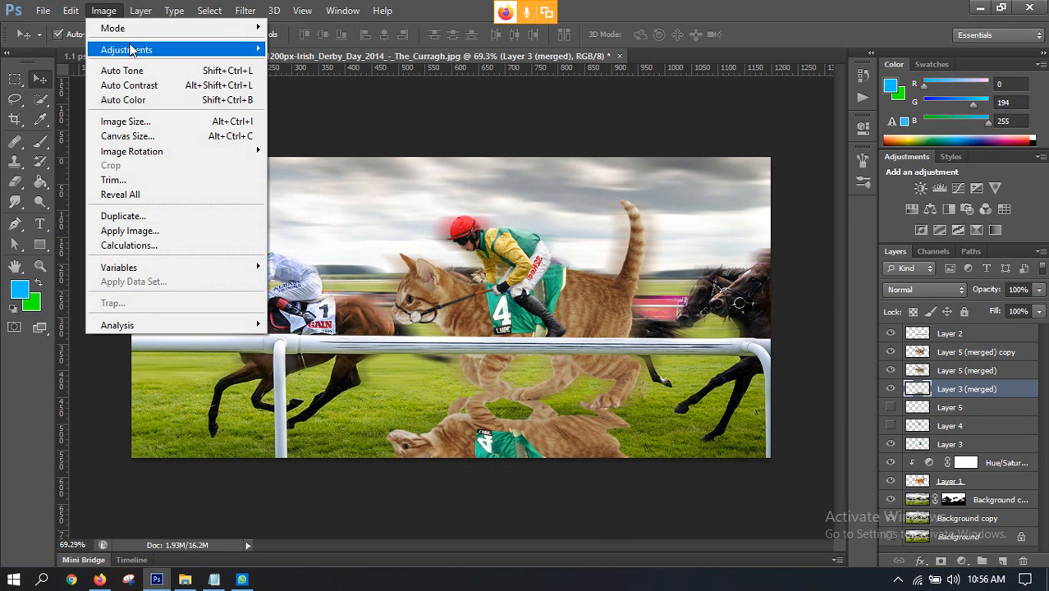
mouse_move(143, 49)
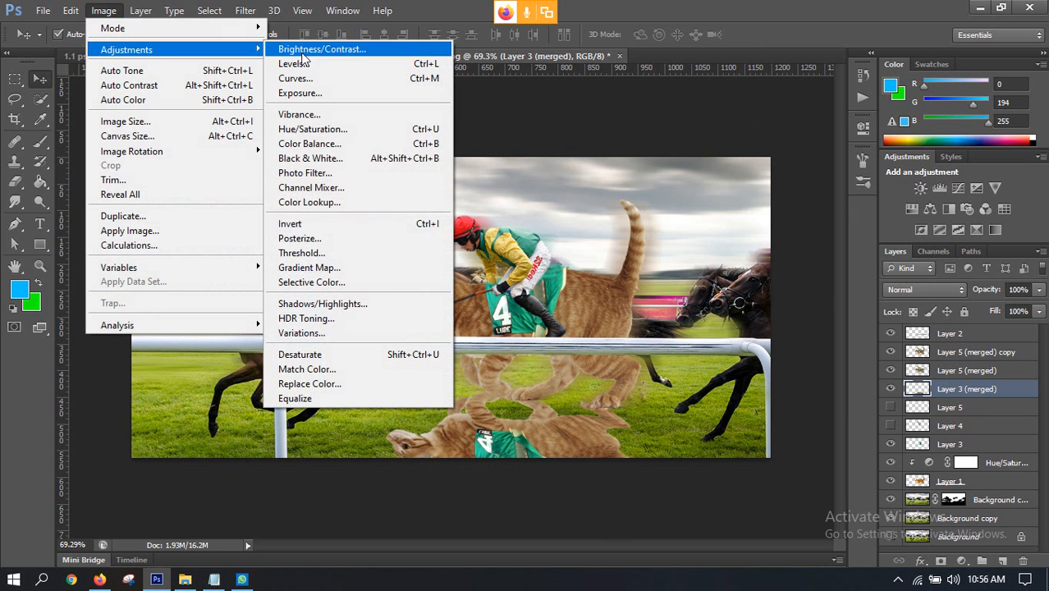
click(313, 256)
drag(691, 234, 847, 243)
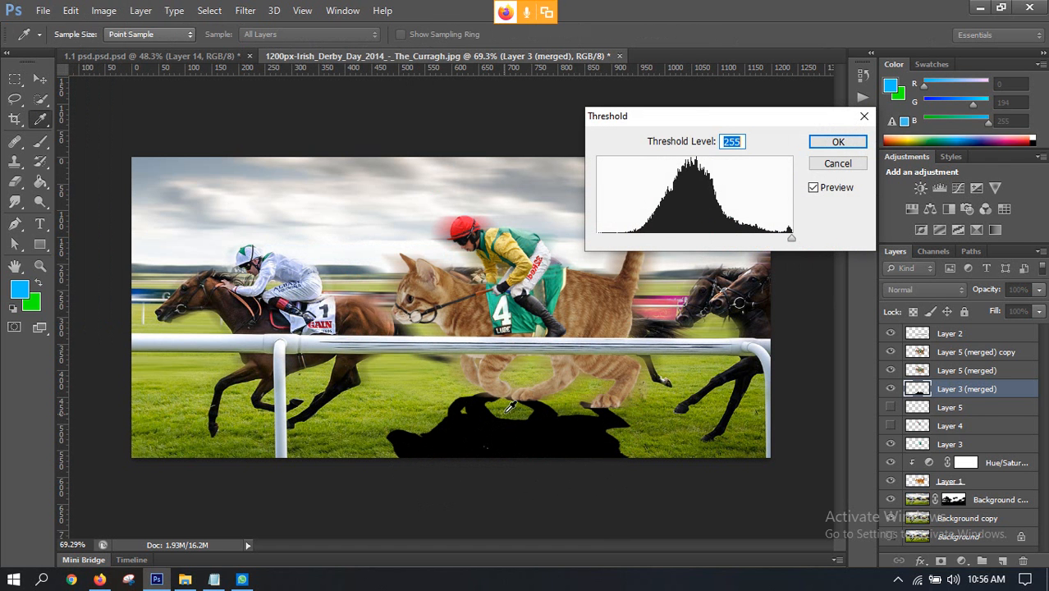
click(818, 142)
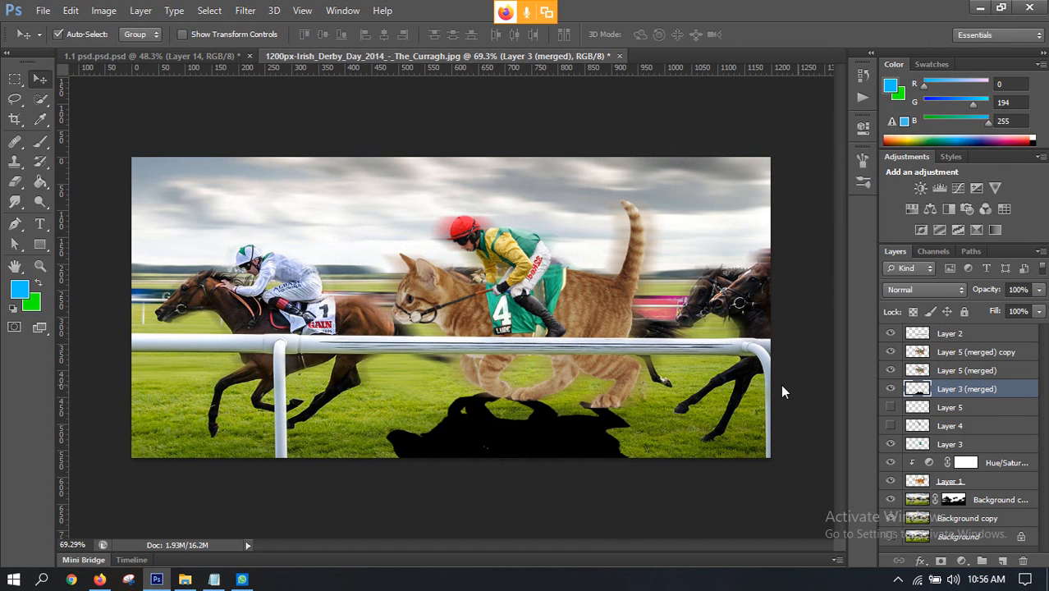
Step: Try softening the black silhouette with a 30.5-pixel Gaussian Blur and a layer opacity of 49%
click(250, 13)
mouse_move(279, 166)
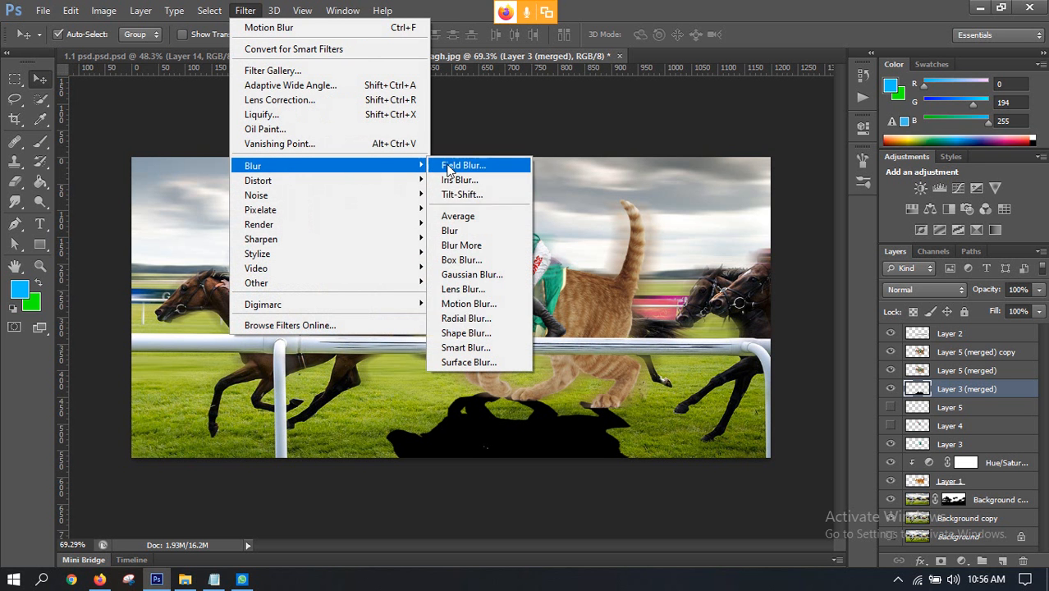
click(470, 274)
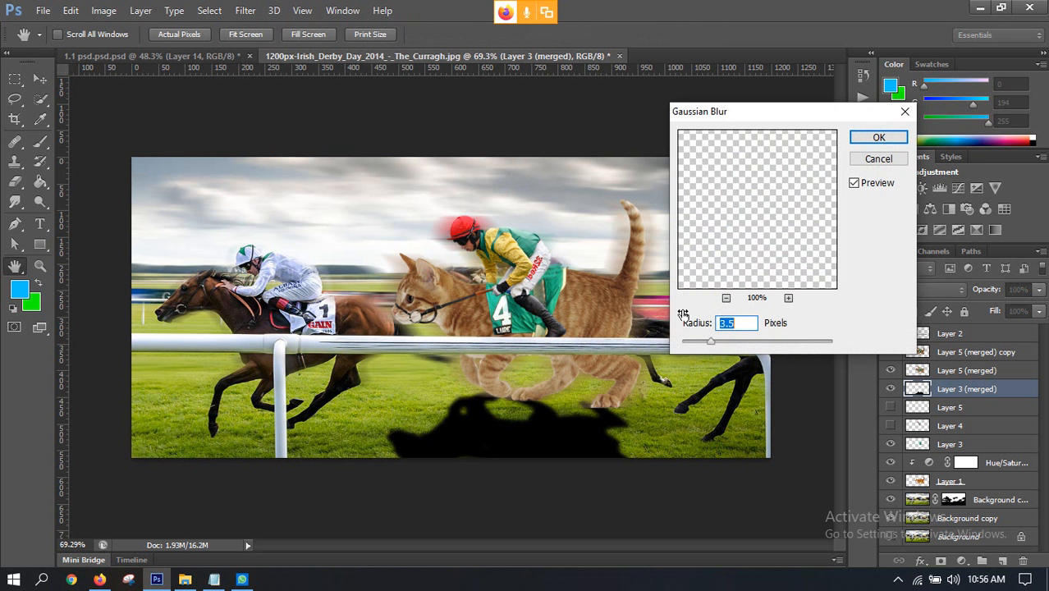
drag(711, 341, 763, 343)
drag(763, 345, 754, 345)
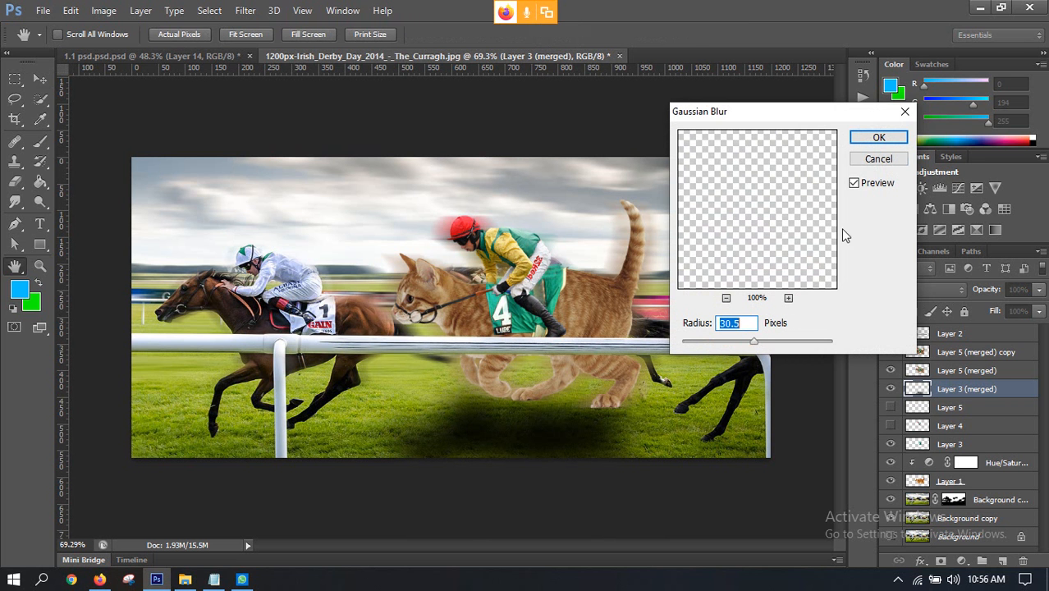
click(872, 139)
drag(1038, 290, 999, 314)
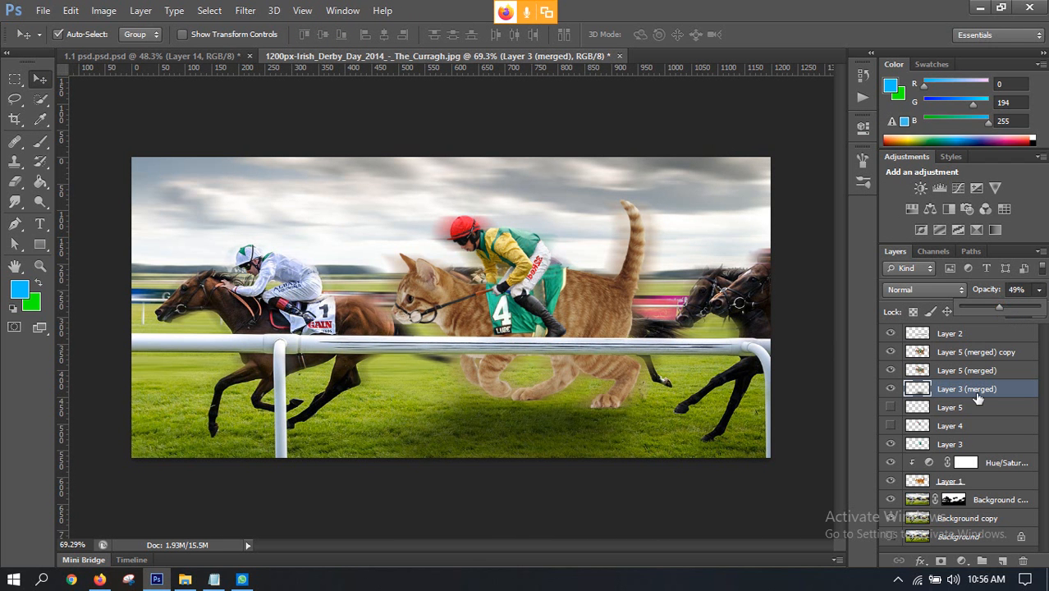
Step: Undo the opacity reduction and the Gaussian Blur on the silhouette layer
click(953, 441)
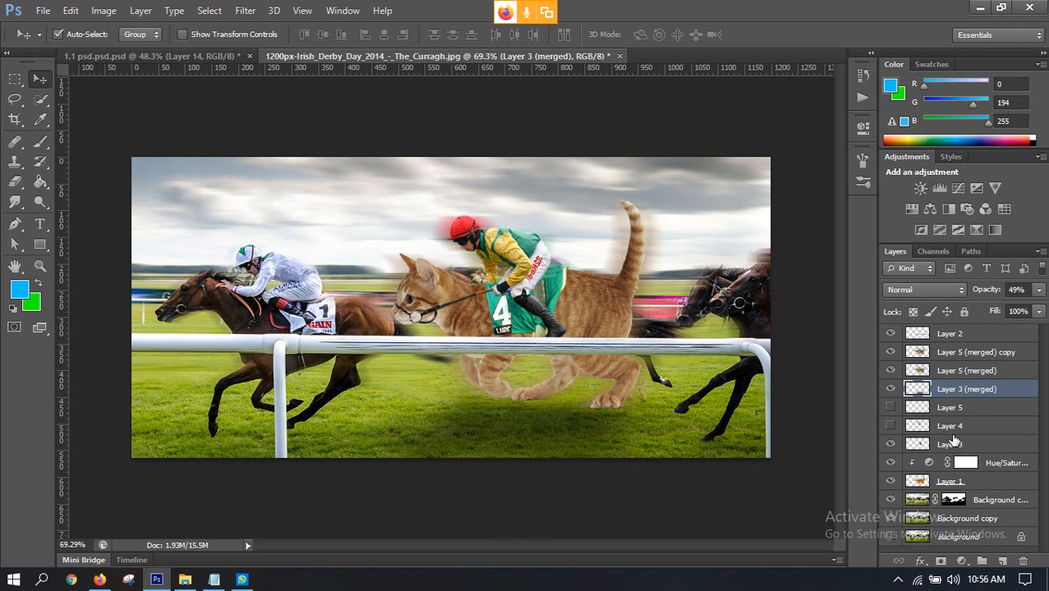
key(ctrl+alt+z)
key(ctrl+alt+z)
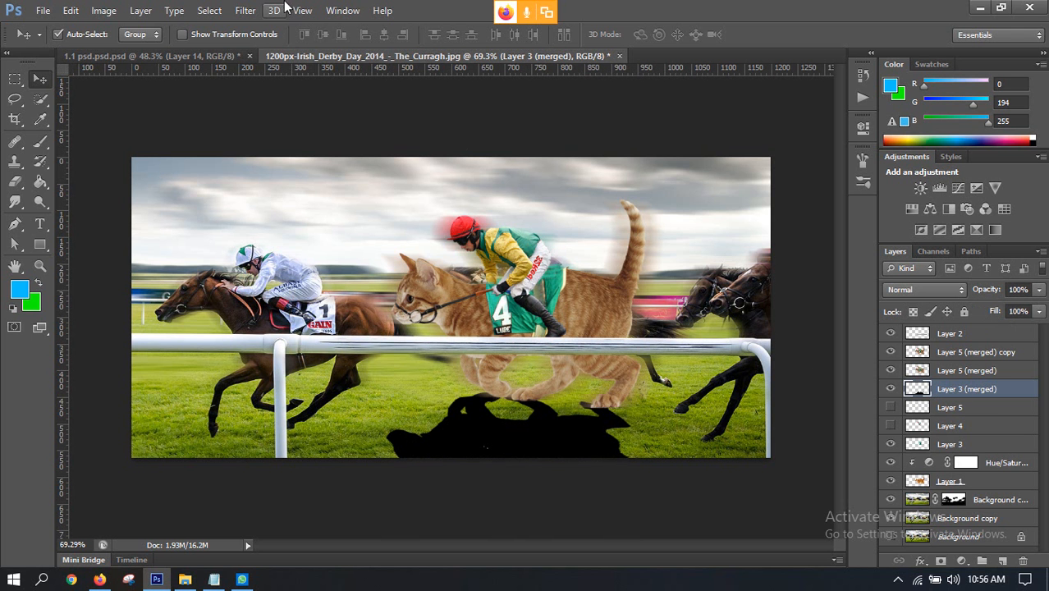
Step: Free-transform the black silhouette, stretching it vertically so its lower edge extends farther below the canvas
key(ctrl+t)
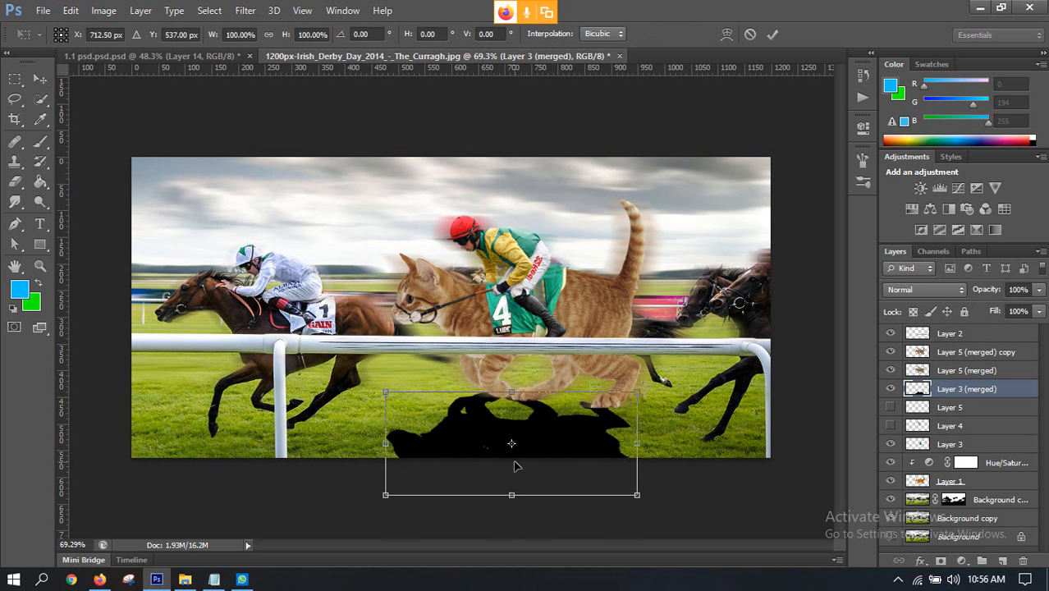
drag(512, 502, 507, 525)
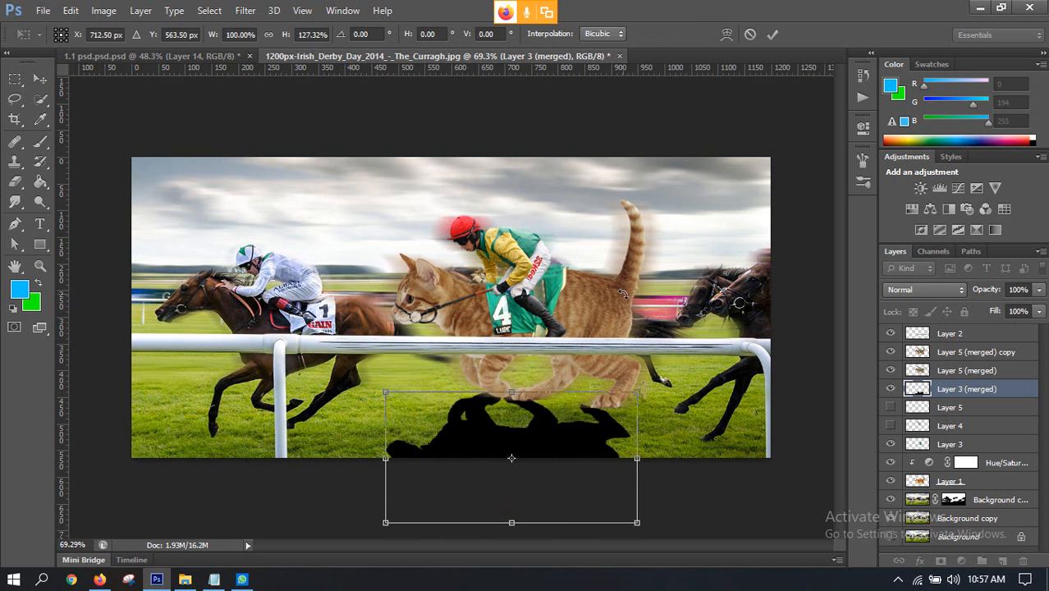
drag(511, 523, 511, 530)
click(772, 35)
Step: Apply a Gaussian Blur with a radius of 14.1 pixels to the stretched silhouette on Layer 3 (merged)
click(245, 11)
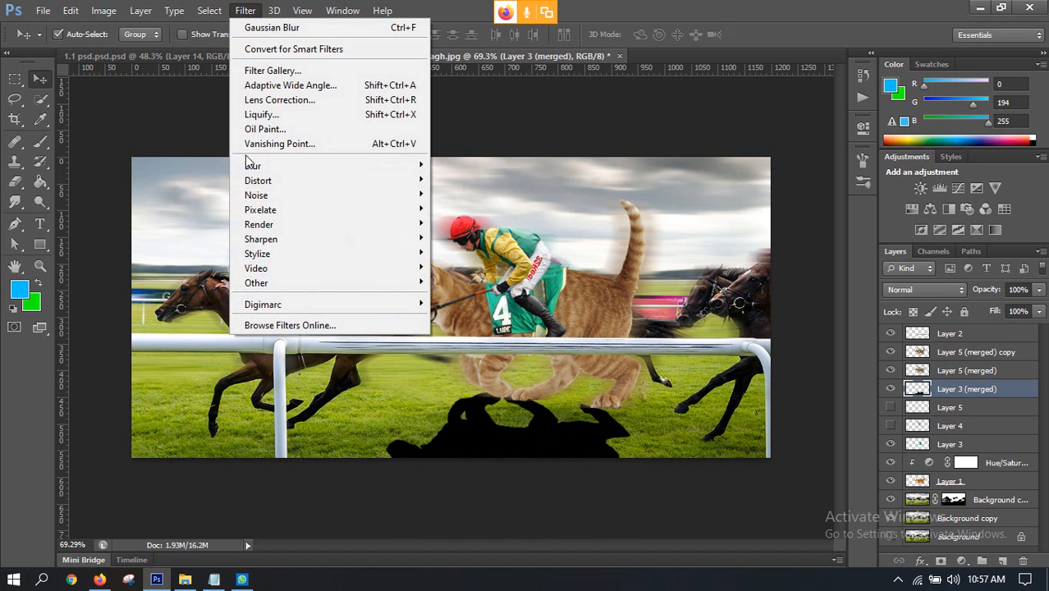
mouse_move(394, 165)
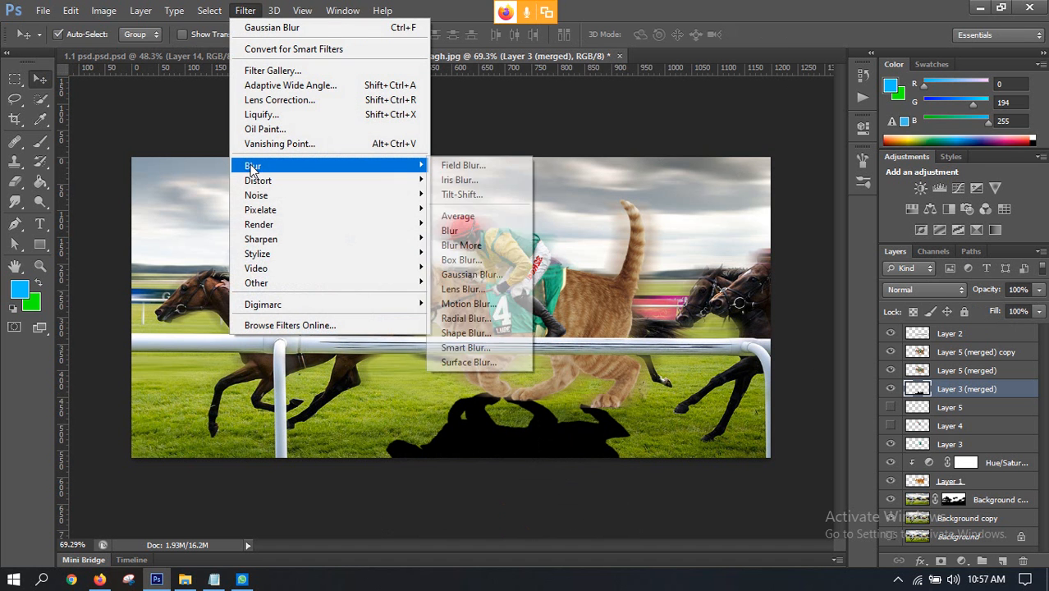
click(471, 274)
drag(748, 343, 744, 343)
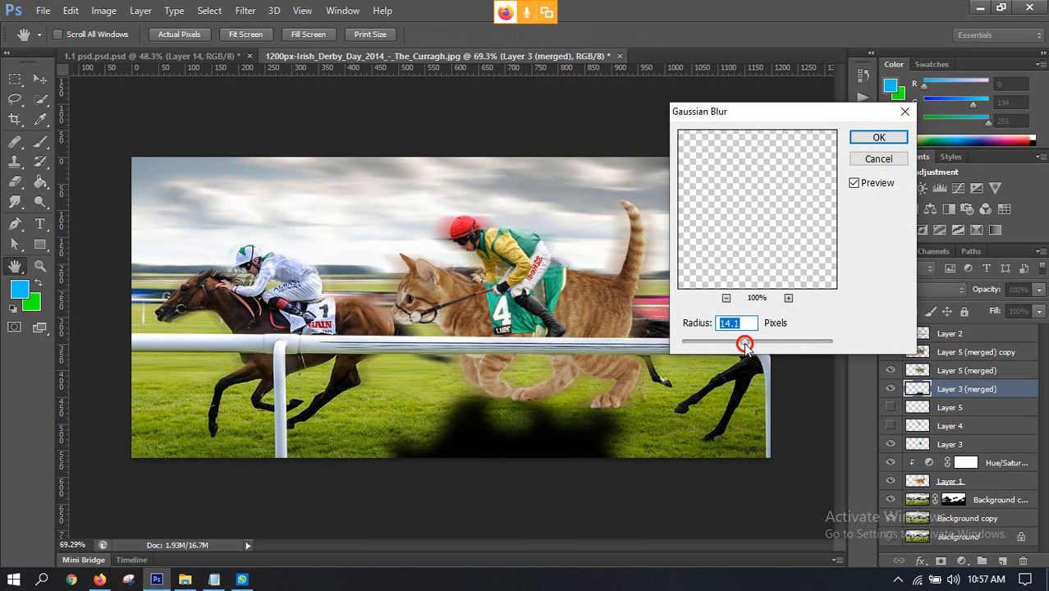
click(877, 138)
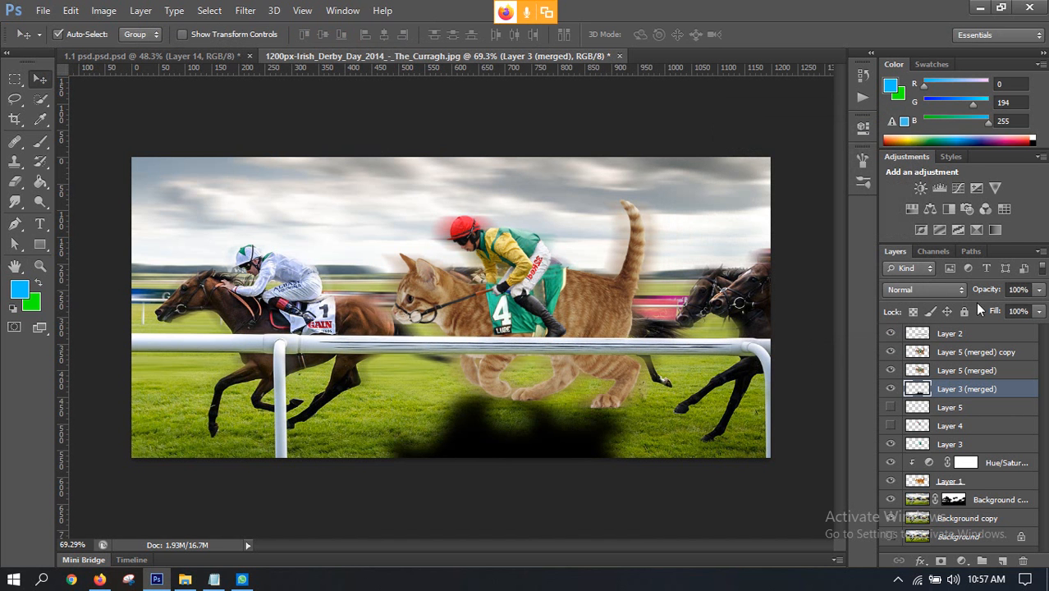
Step: Reduce the blurred shadow layer's opacity to 25%
click(1039, 289)
drag(1033, 308, 990, 312)
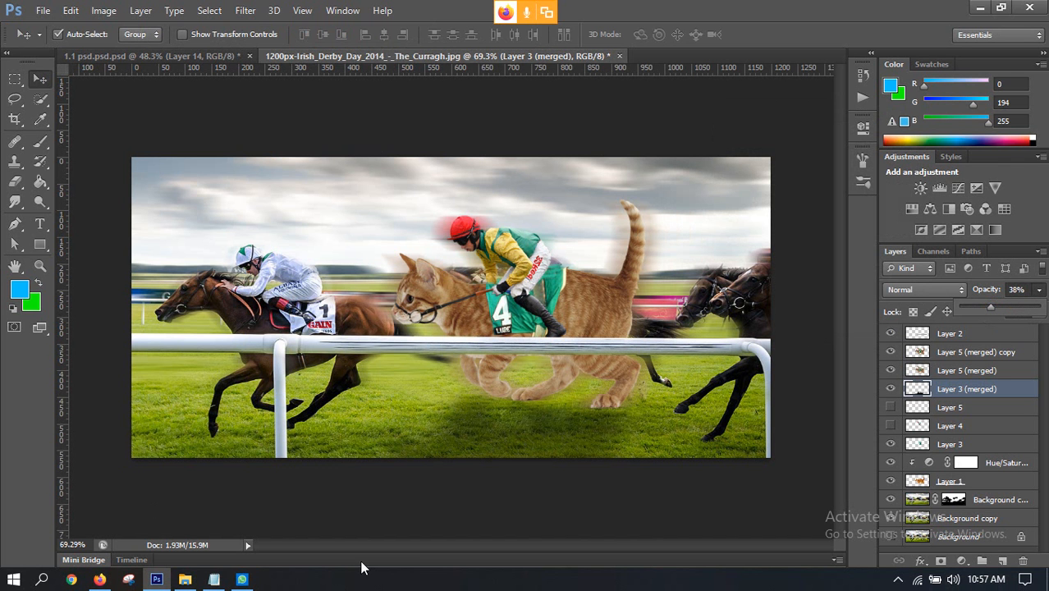
drag(990, 308, 979, 306)
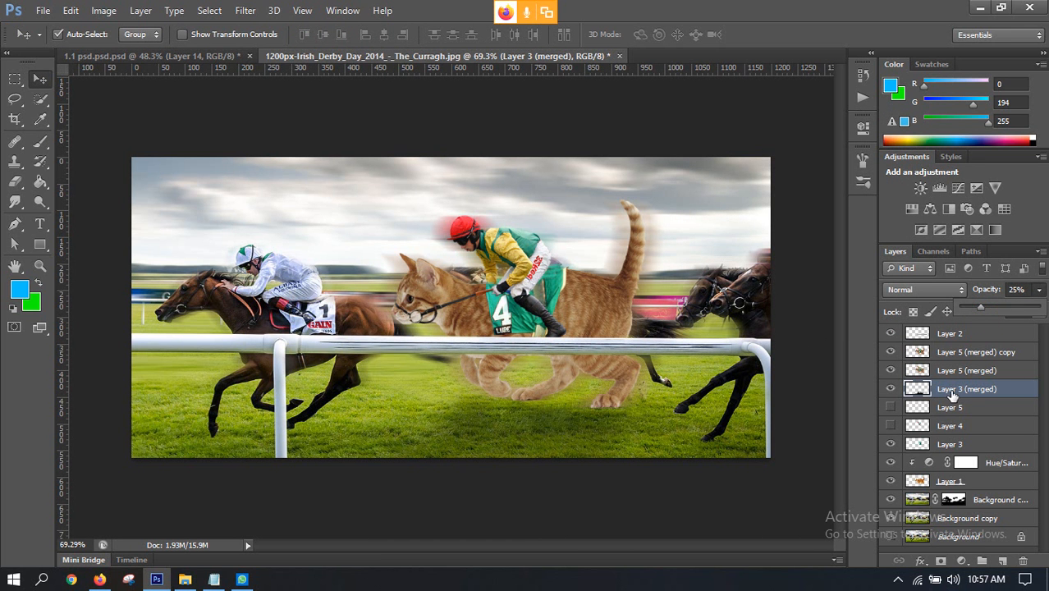
Step: Apply a Motion Blur at angle 0° and distance 90 pixels to the shadow on Layer 3 (merged)
click(245, 10)
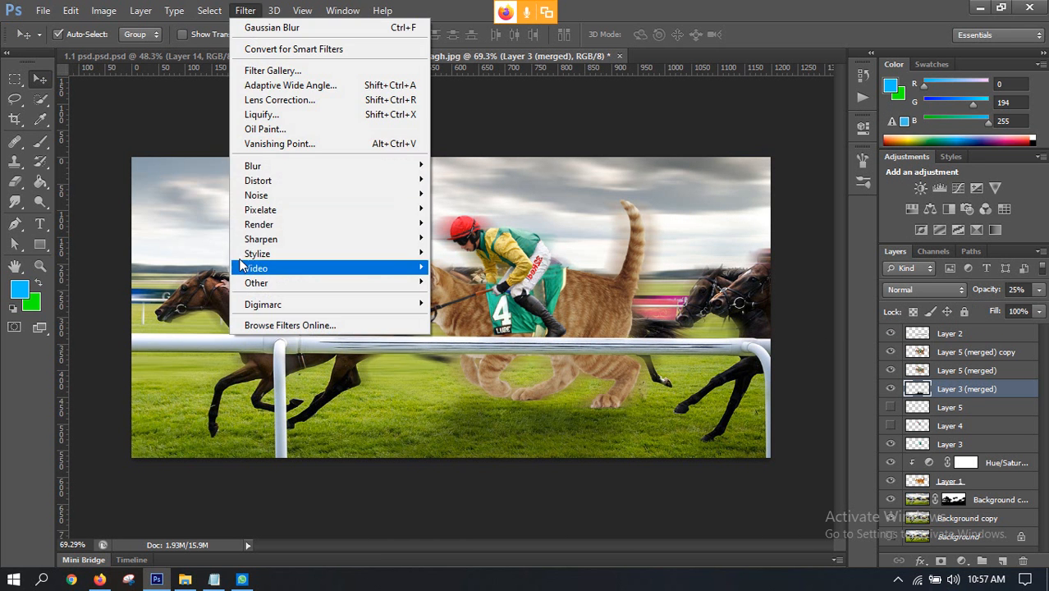
mouse_move(255, 165)
click(455, 305)
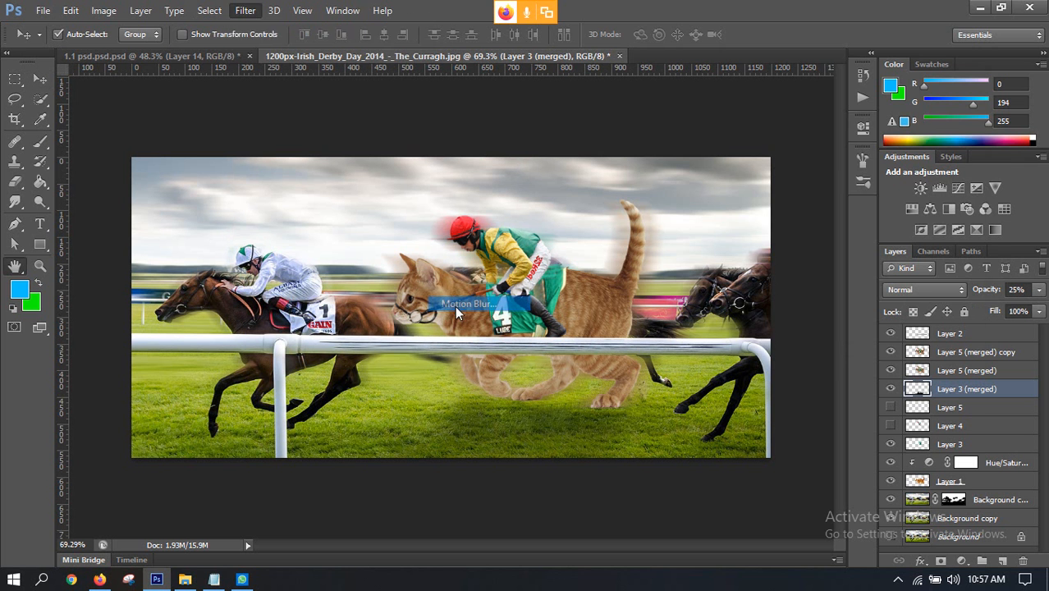
mouse_move(802, 346)
mouse_down()
mouse_move(805, 335)
mouse_move(799, 344)
mouse_up()
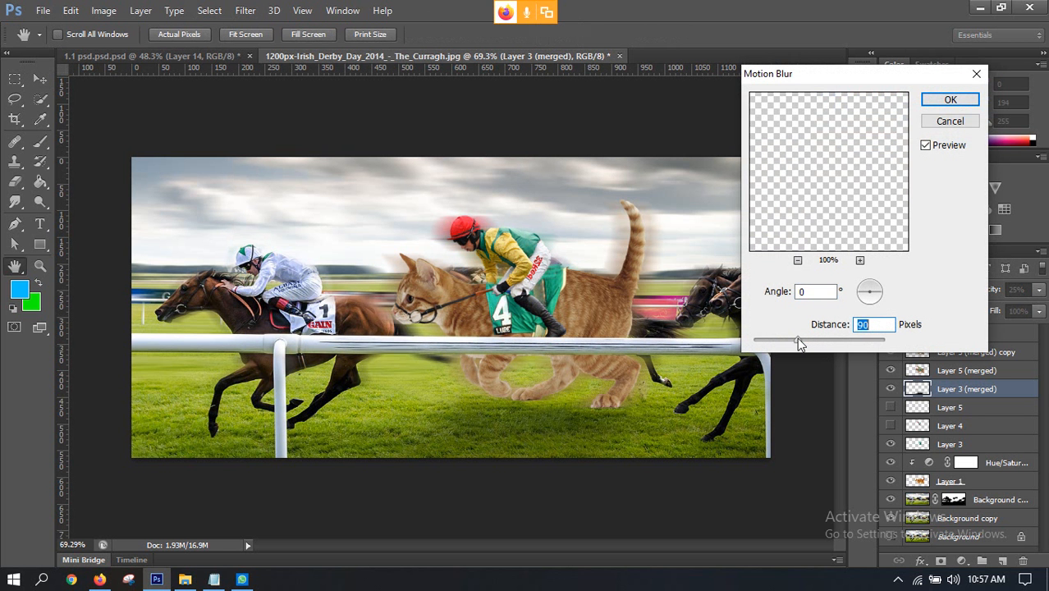
click(926, 150)
click(945, 99)
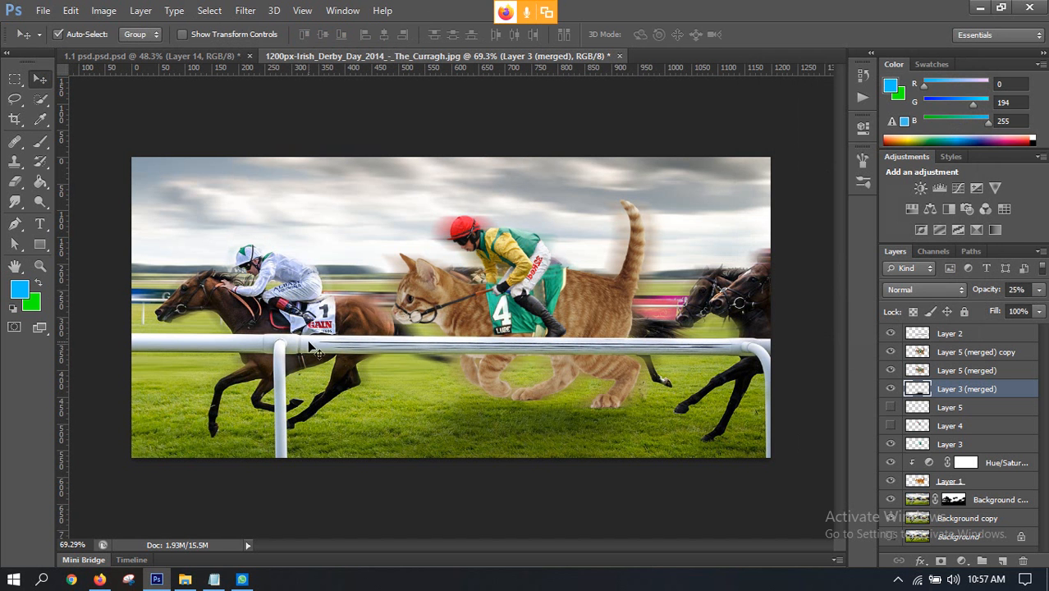
scroll(414, 403, down, 3)
scroll(412, 346, up, 4)
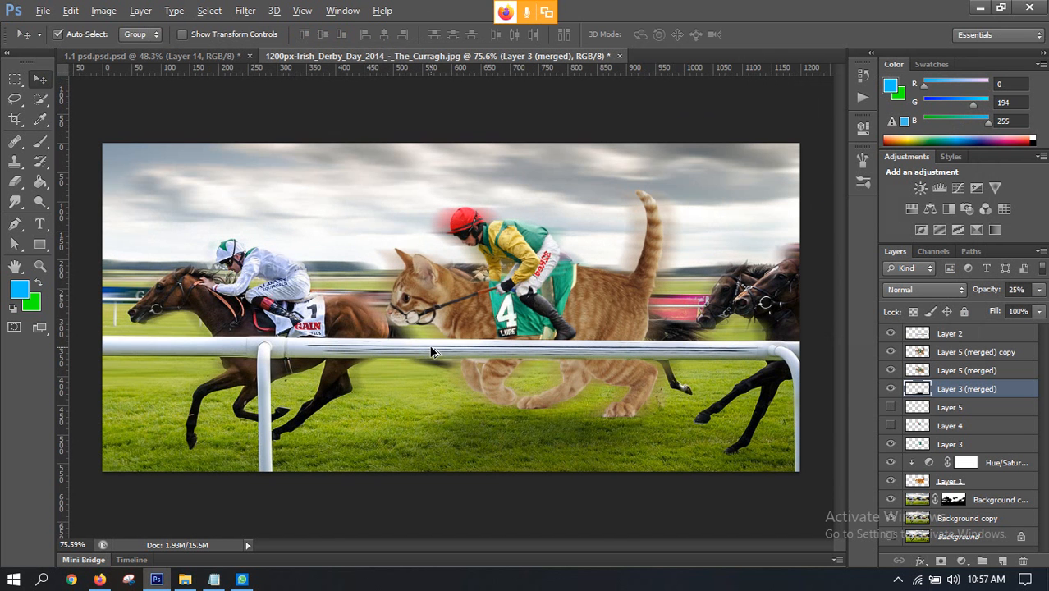
key(alt)
Step: Switch to the Google Meet call in Firefox and admit the participant waiting to join
click(99, 581)
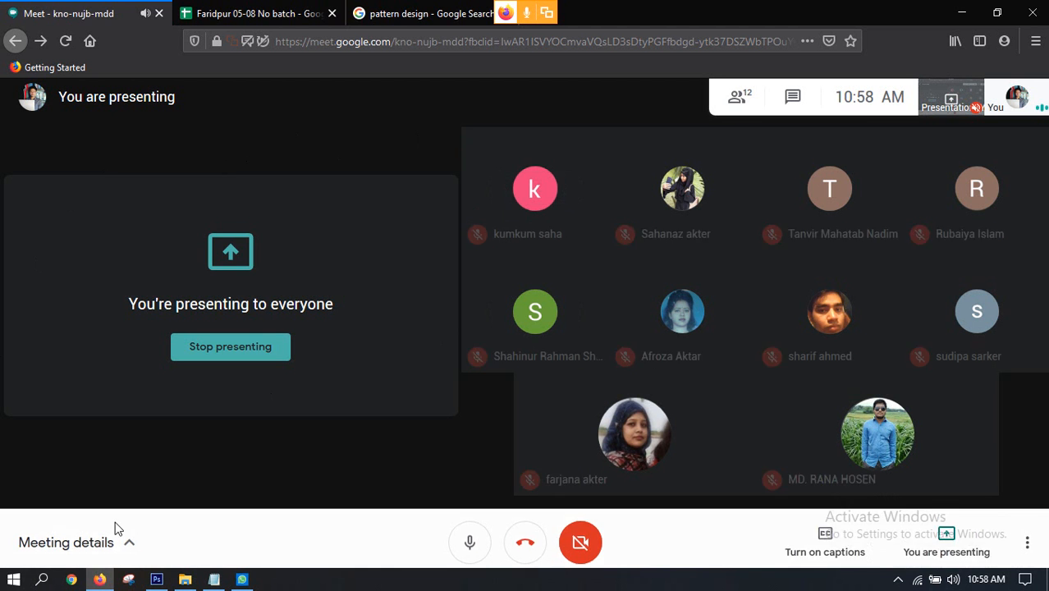
click(157, 579)
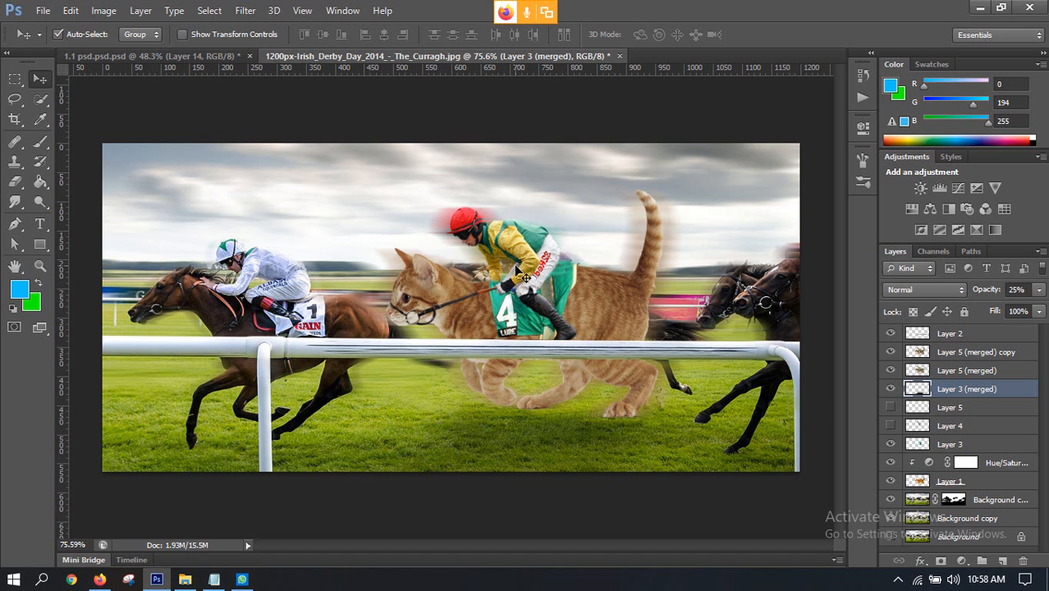
click(99, 579)
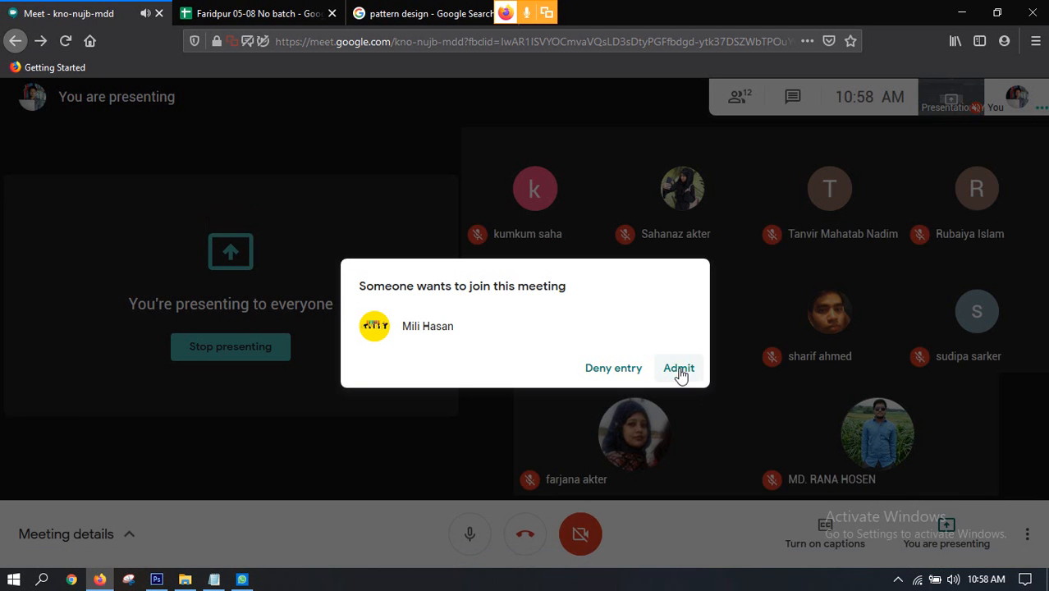
click(679, 371)
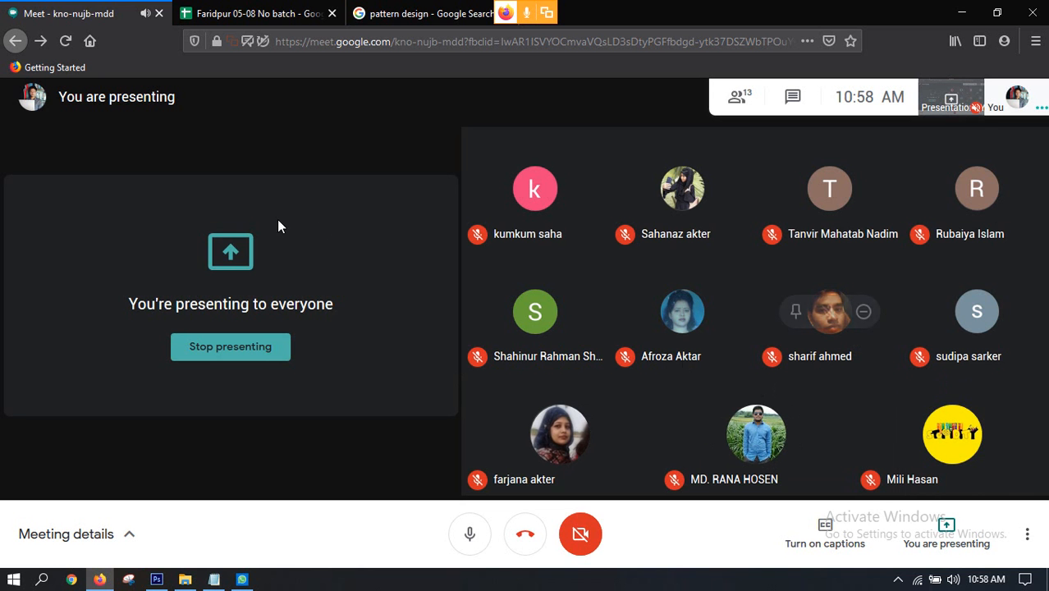
Step: Stop presenting the screen in the meeting and admit the next participant asking to join
click(218, 355)
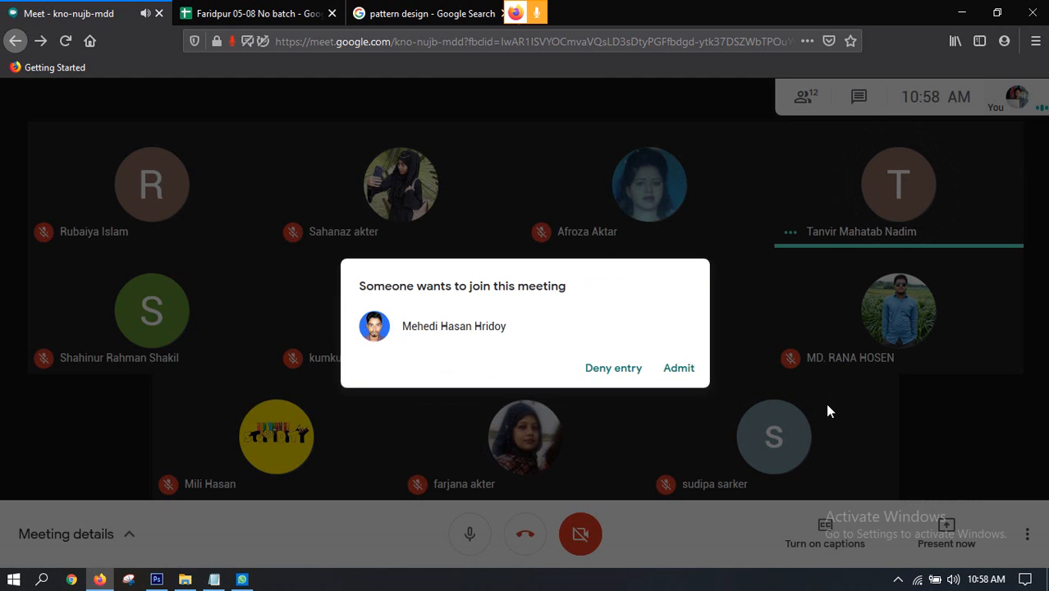
click(678, 370)
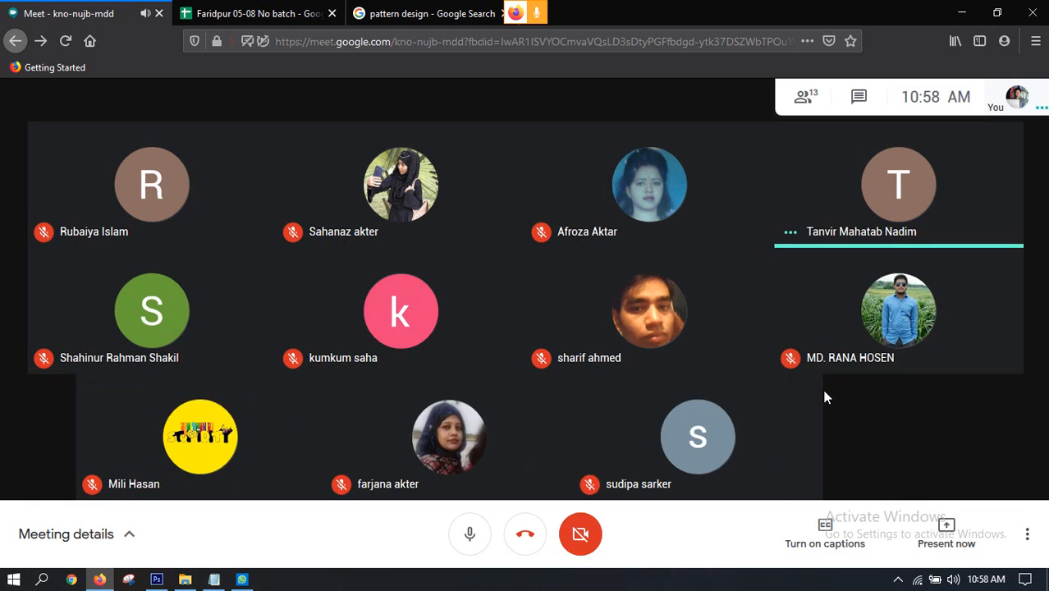